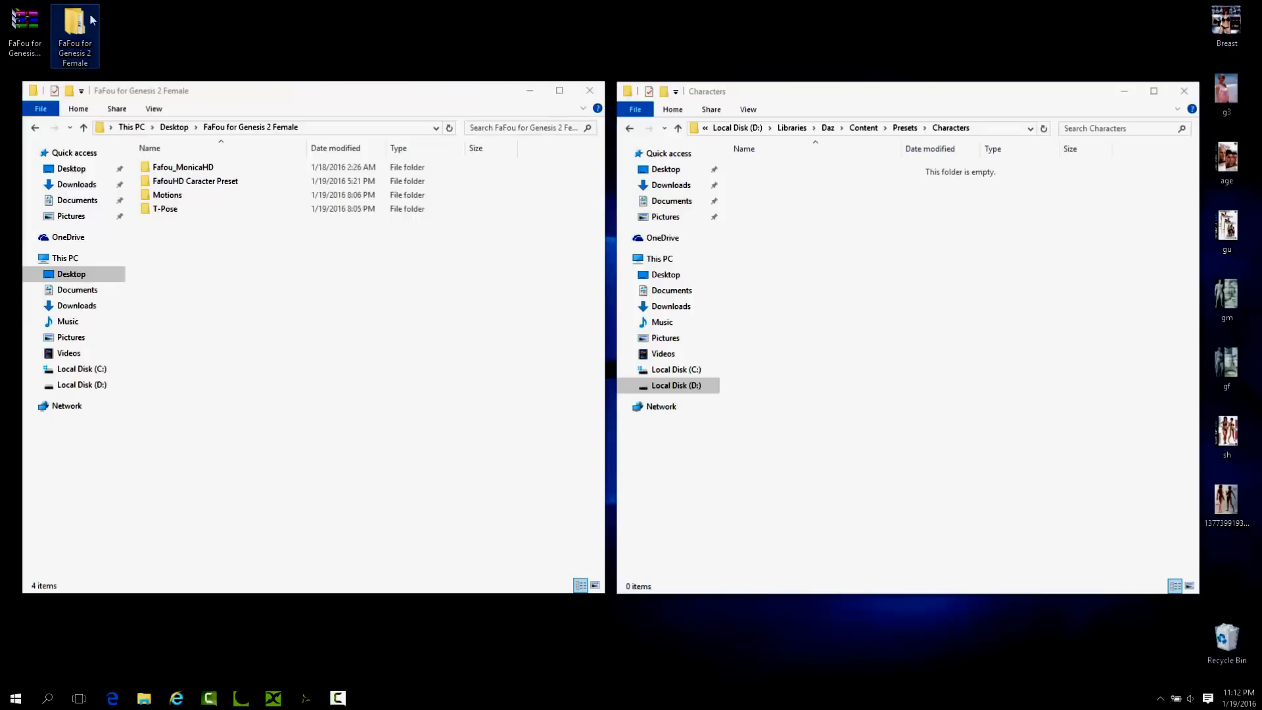
mouse_move(98, 37)
left_click(304, 699)
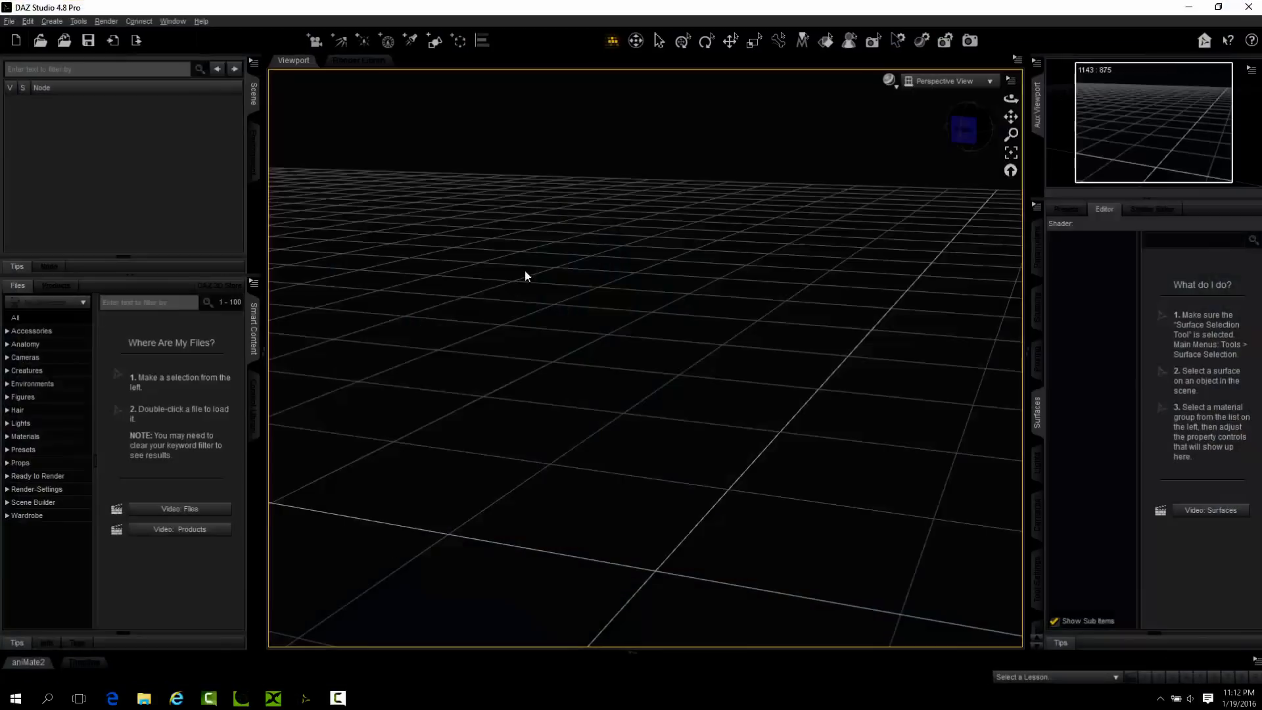
left_click(1190, 8)
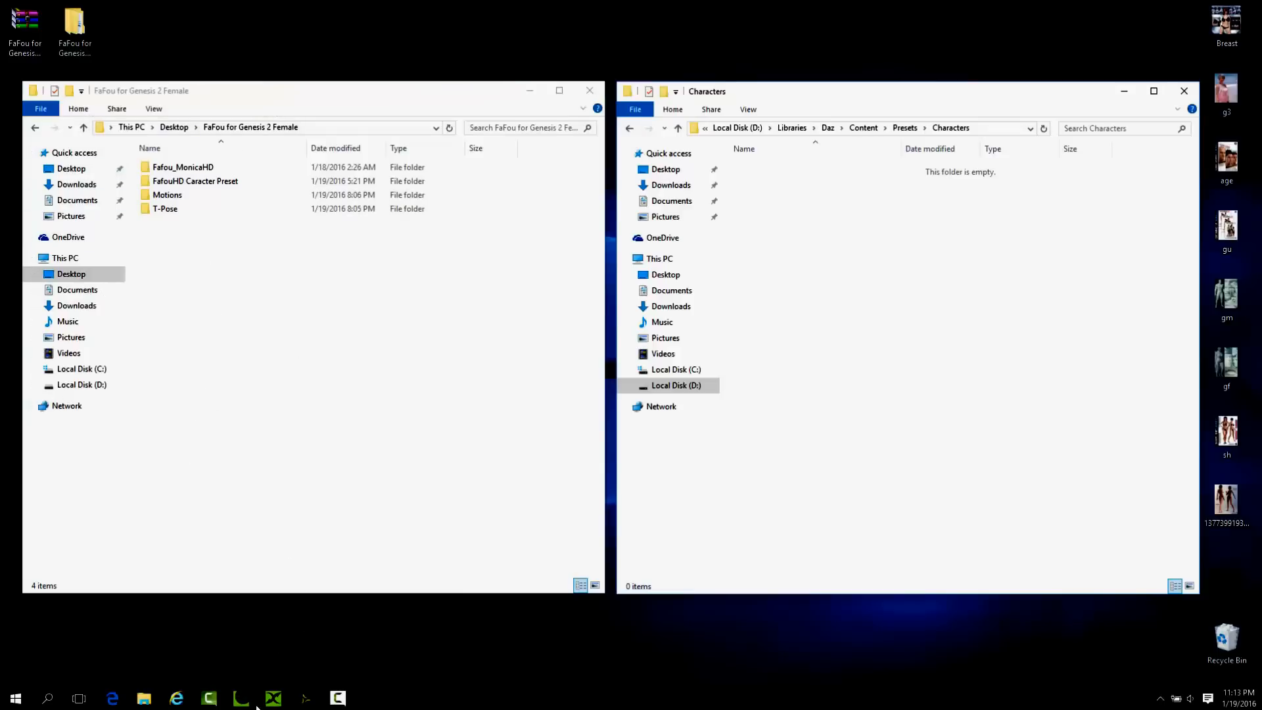
mouse_move(275, 705)
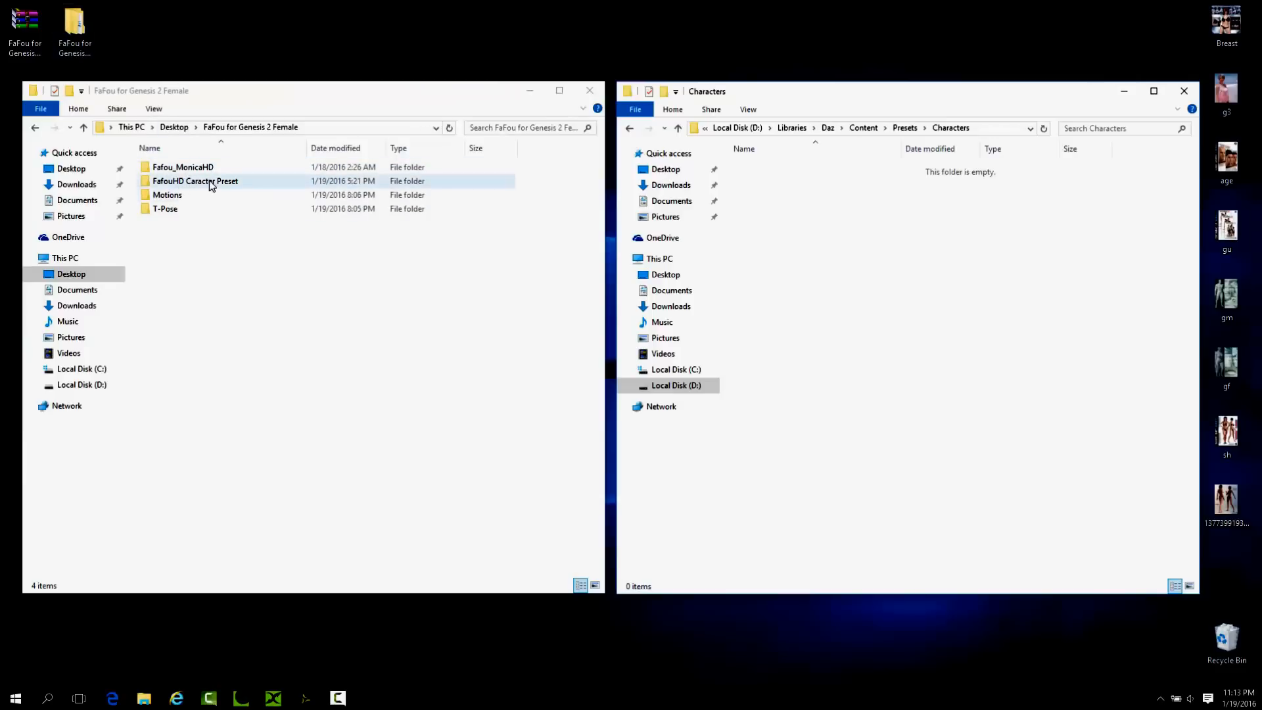
left_click(36, 45)
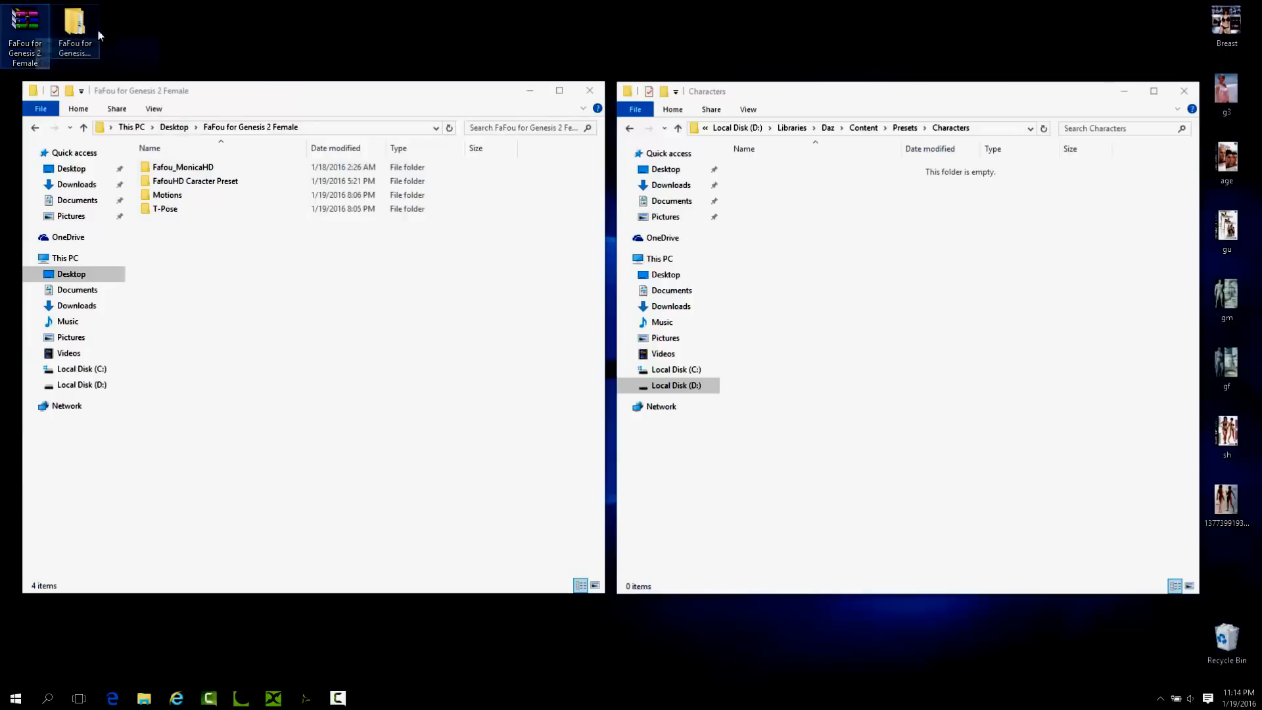
Examine the folder structure inside Fafou_MonicaHD, from Content and data down to DAZ 3D, Genesis 2 and Female.
double_click(188, 167)
left_click(169, 169)
double_click(168, 172)
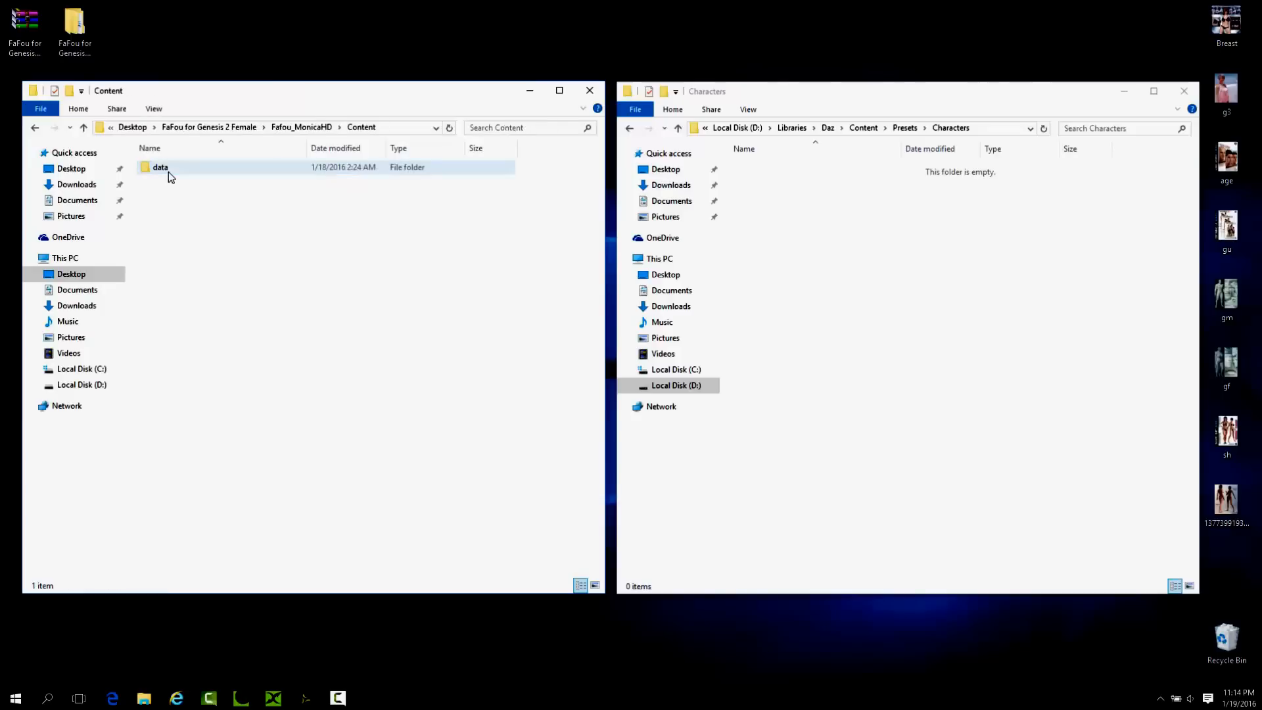
double_click(183, 169)
double_click(184, 168)
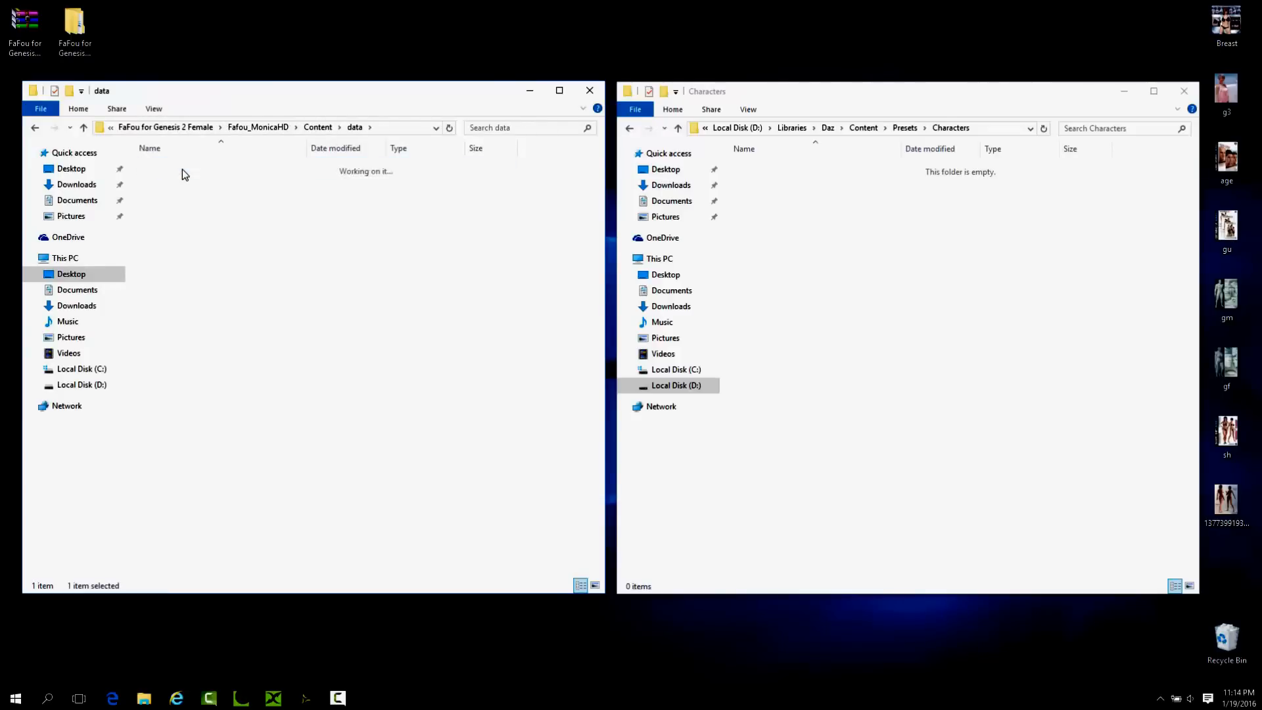
double_click(183, 168)
left_click(183, 168)
double_click(183, 168)
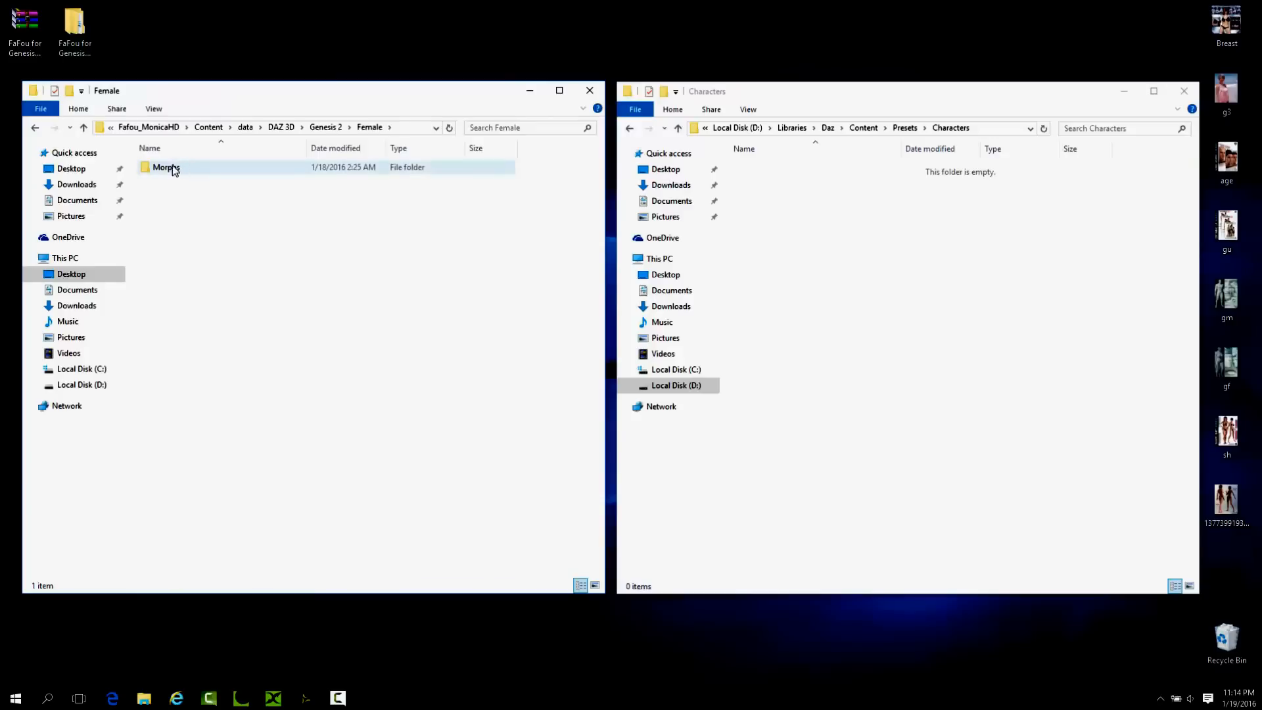
left_click(83, 128)
left_click(83, 128)
left_click(84, 128)
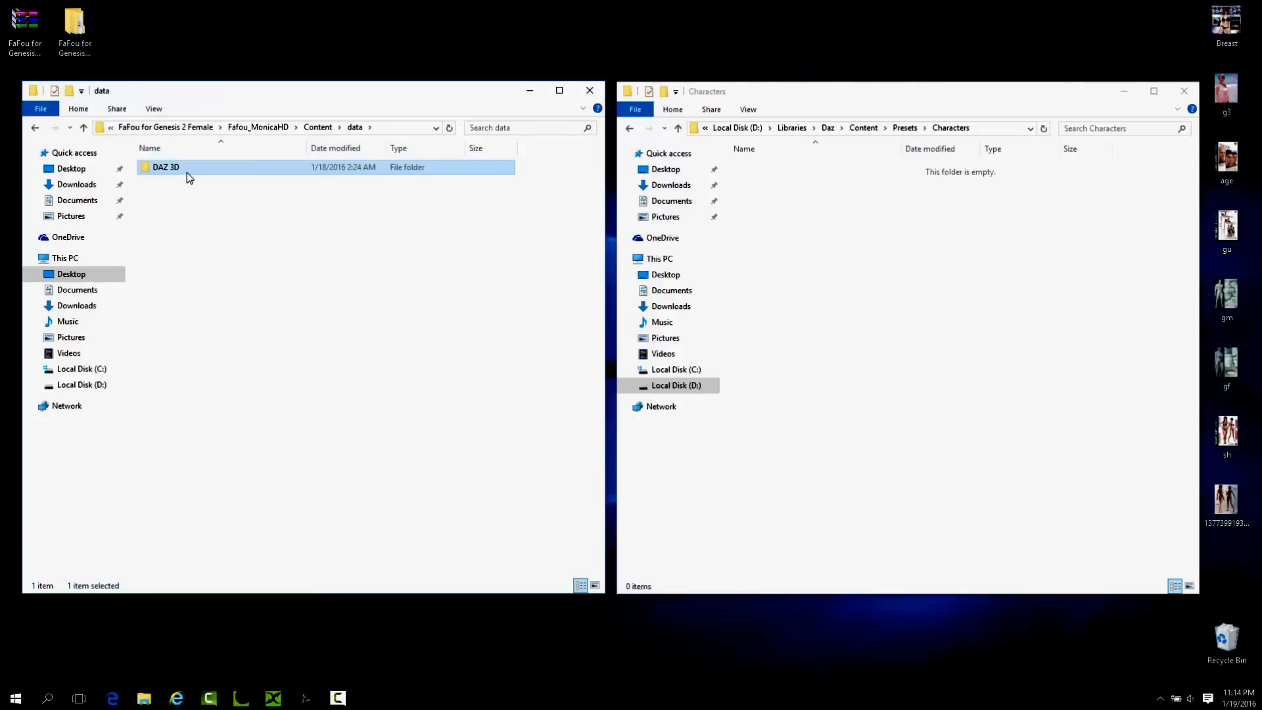
left_click(83, 128)
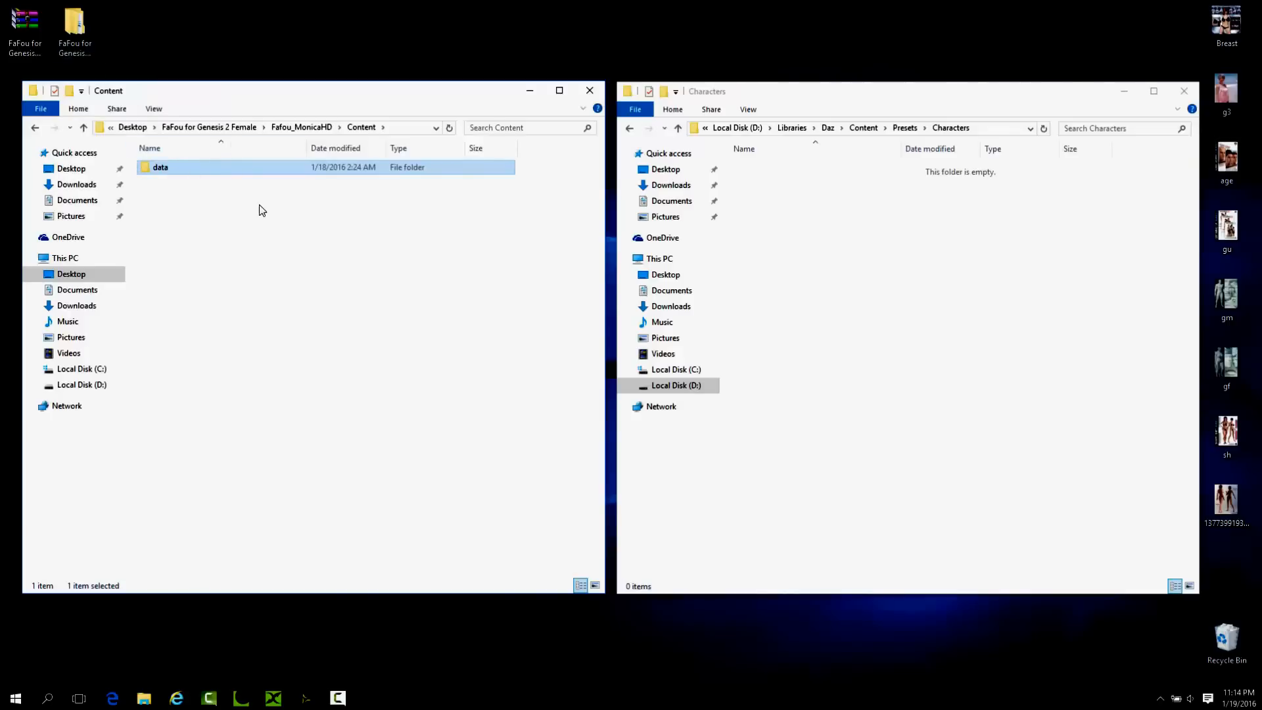
Examine the contents of the FafouHD Caracter Preset and Motions folders in the FaFou for Genesis 2 Female package.
left_click(83, 129)
left_click(83, 129)
left_click(83, 128)
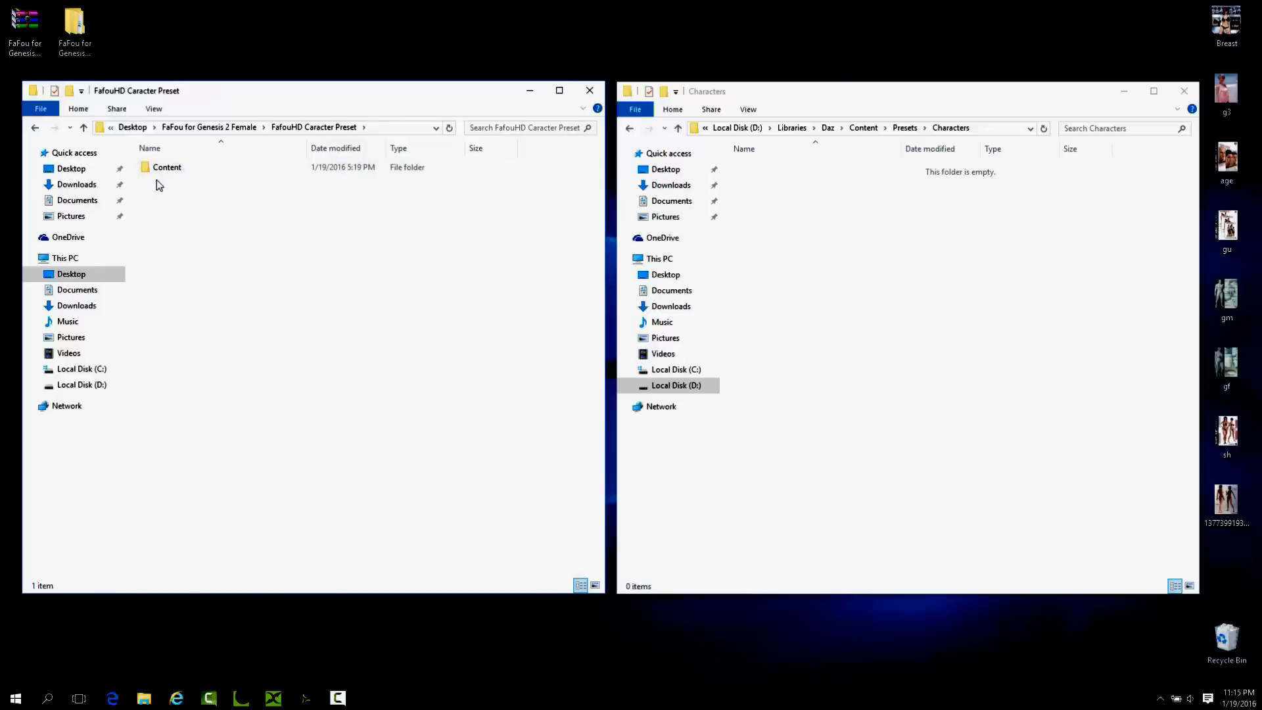
left_click(85, 129)
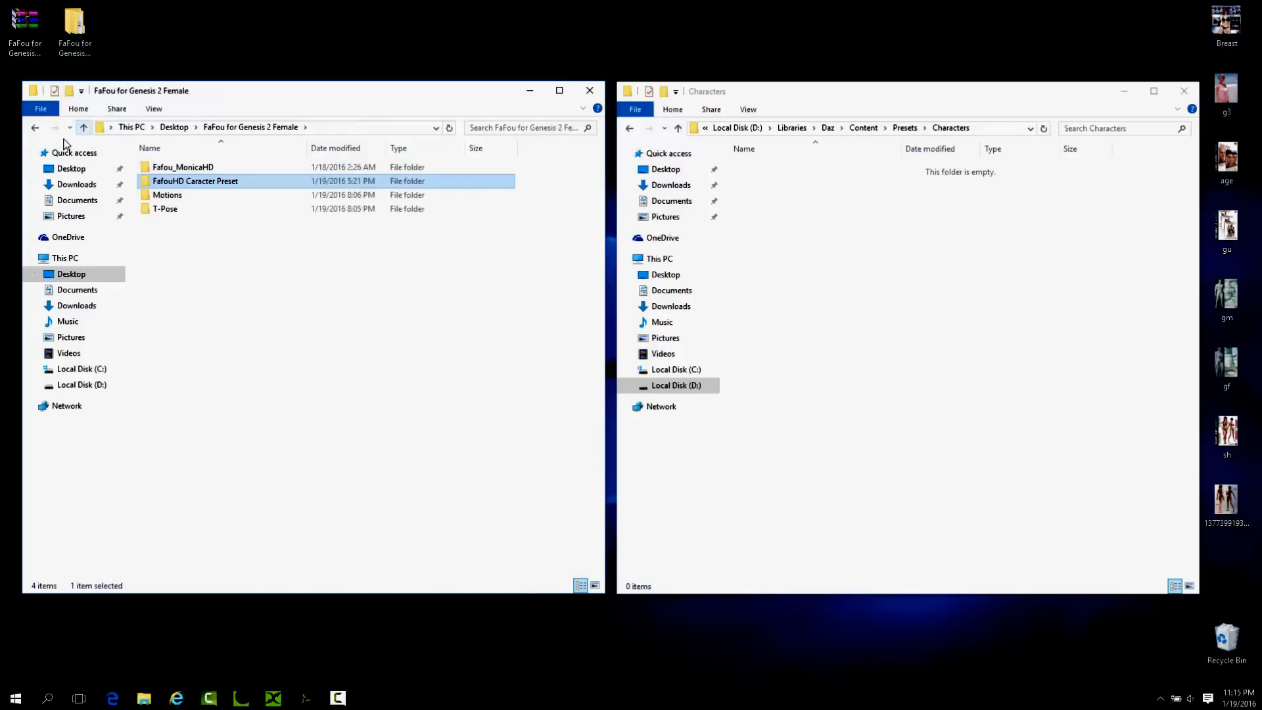
double_click(153, 192)
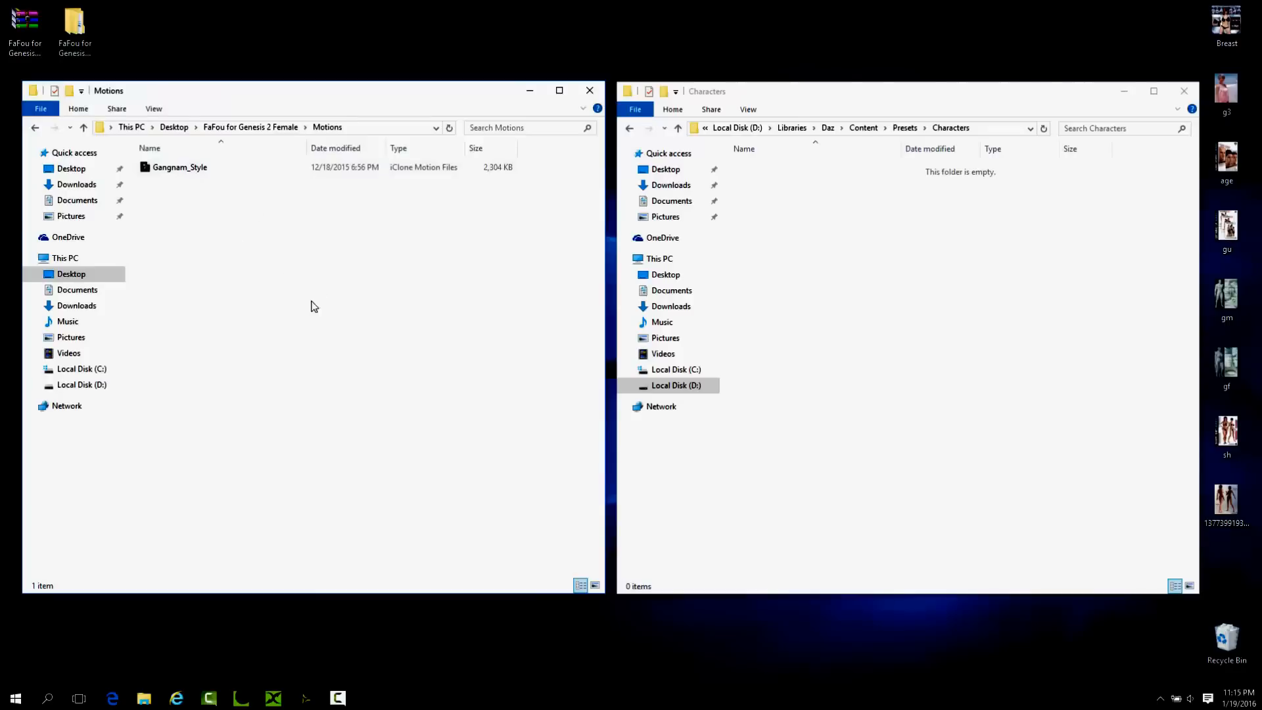
left_click(82, 129)
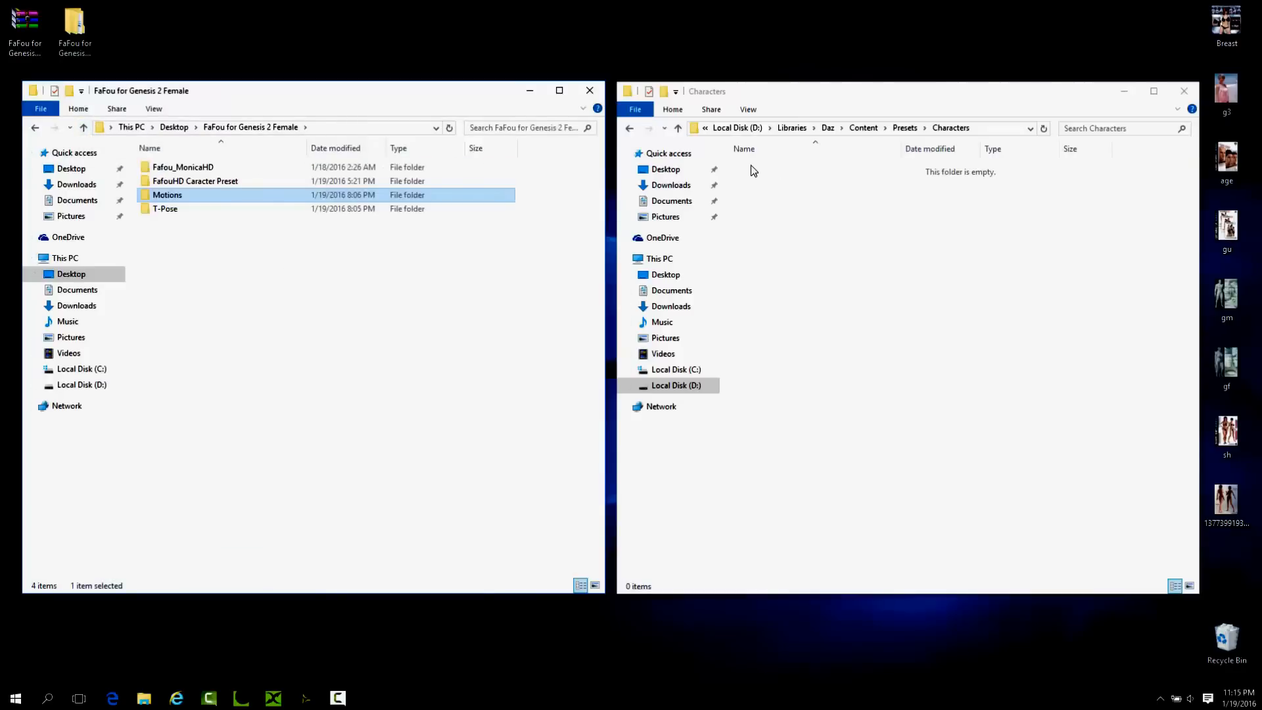
Copy the data folder from Fafou_MonicaHD's Content folder into D:\Libraries\Daz\Content.
left_click(678, 129)
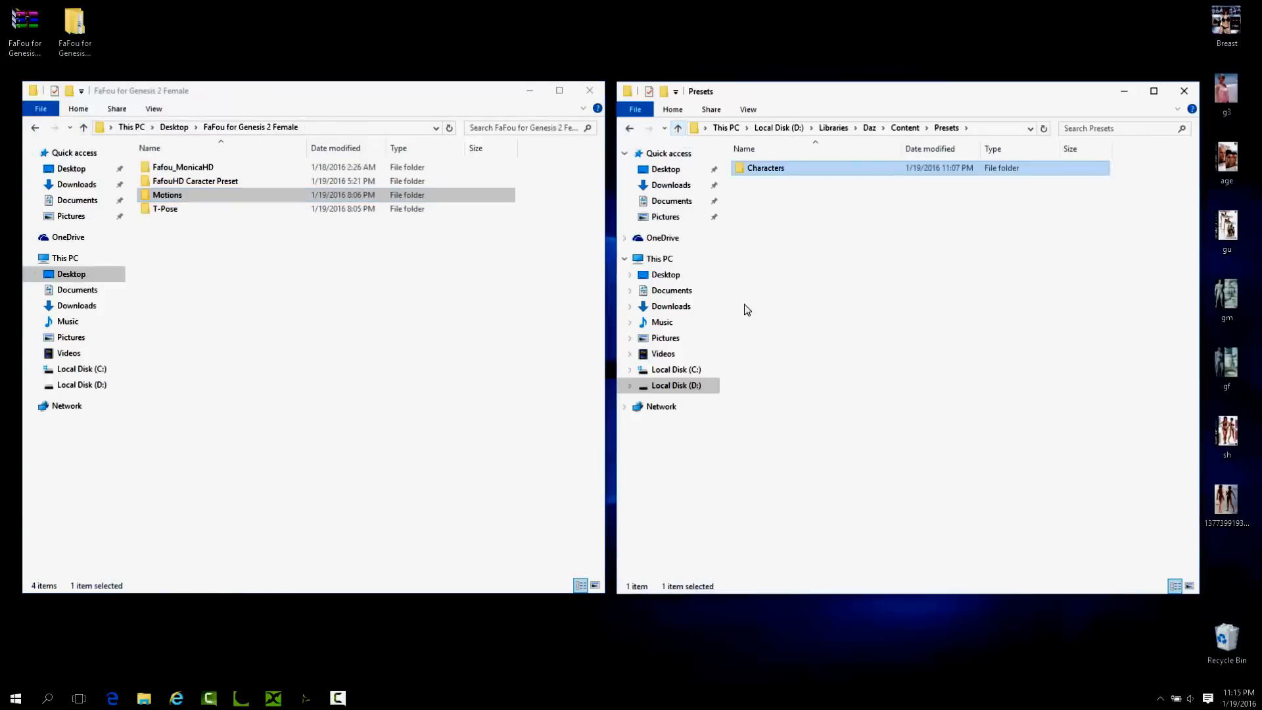
left_click(679, 127)
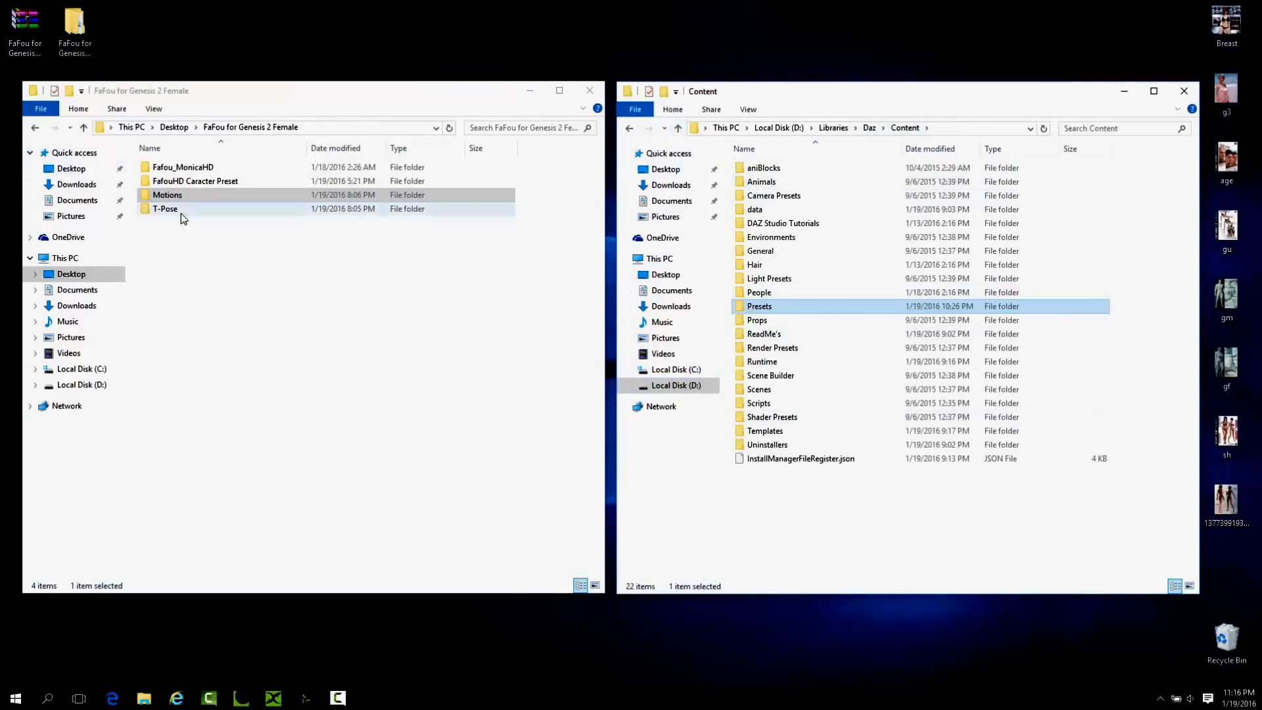
double_click(185, 169)
double_click(168, 165)
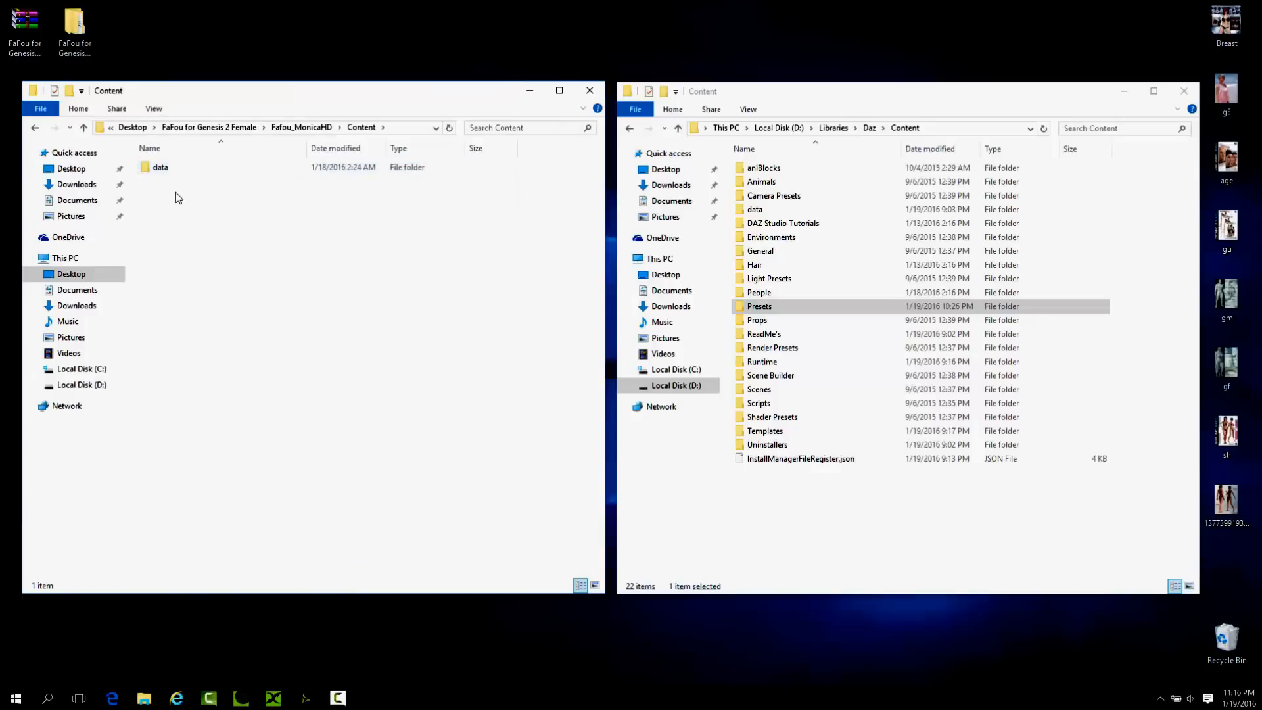
left_click_drag(161, 172, 881, 525)
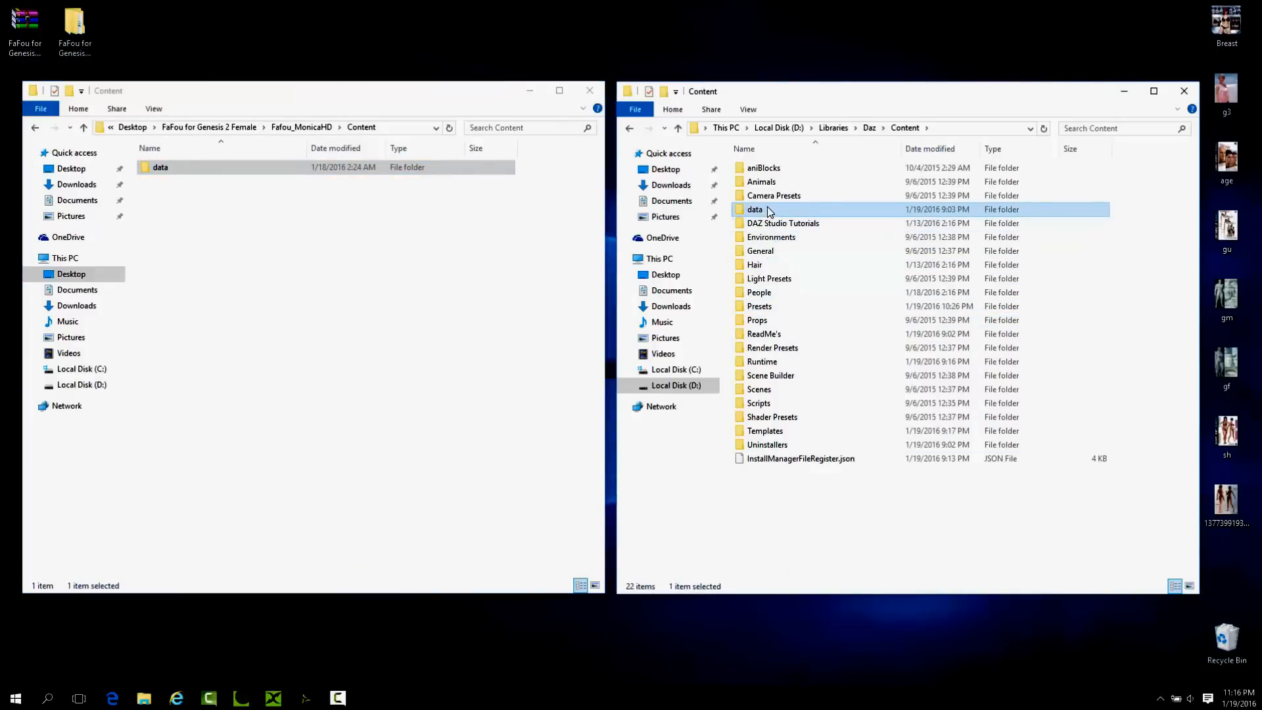
Copy the Presets folder from FafouHD Caracter Preset's Content folder into the Daz Content library folder.
left_click(84, 128)
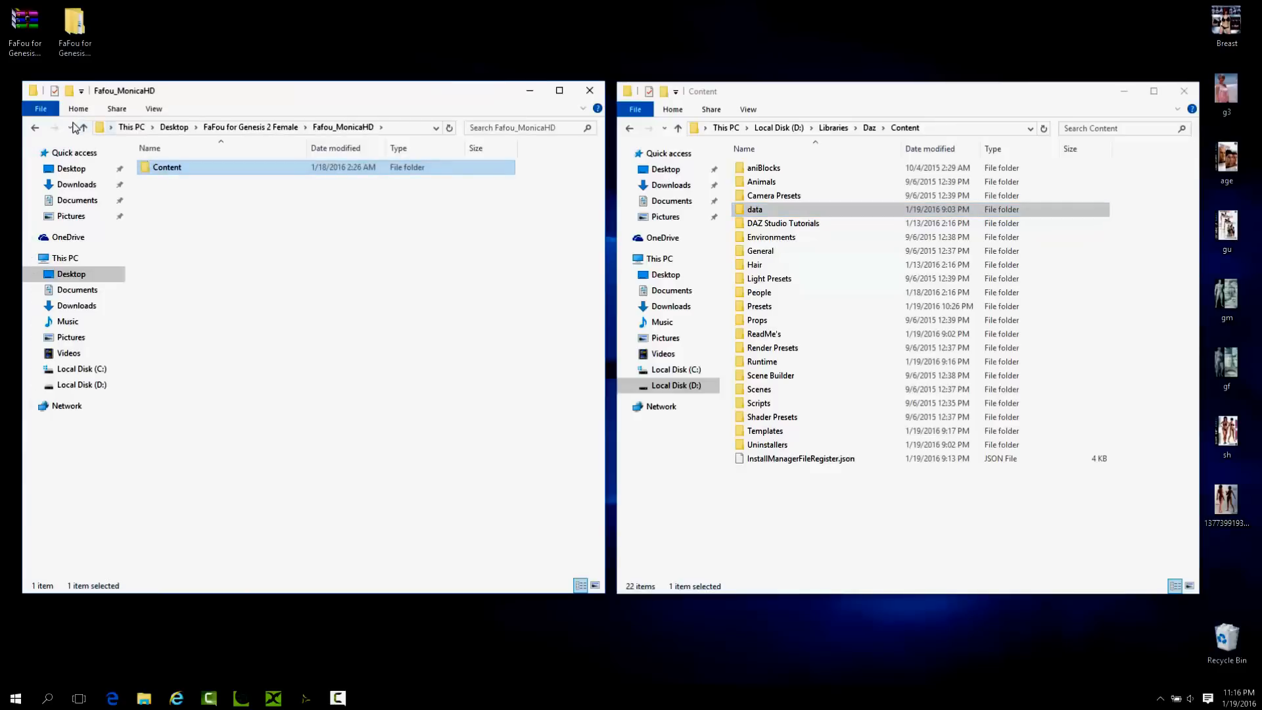
left_click(83, 130)
double_click(172, 180)
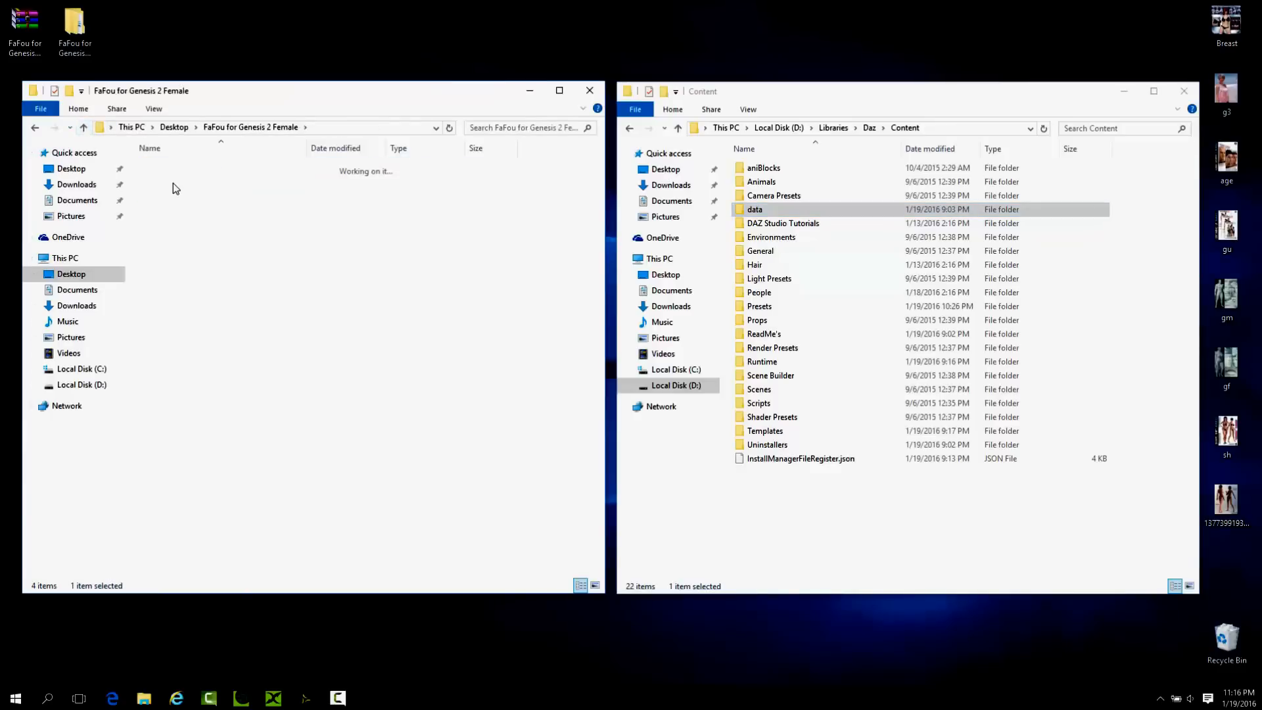
double_click(176, 167)
left_click_drag(168, 168, 862, 556)
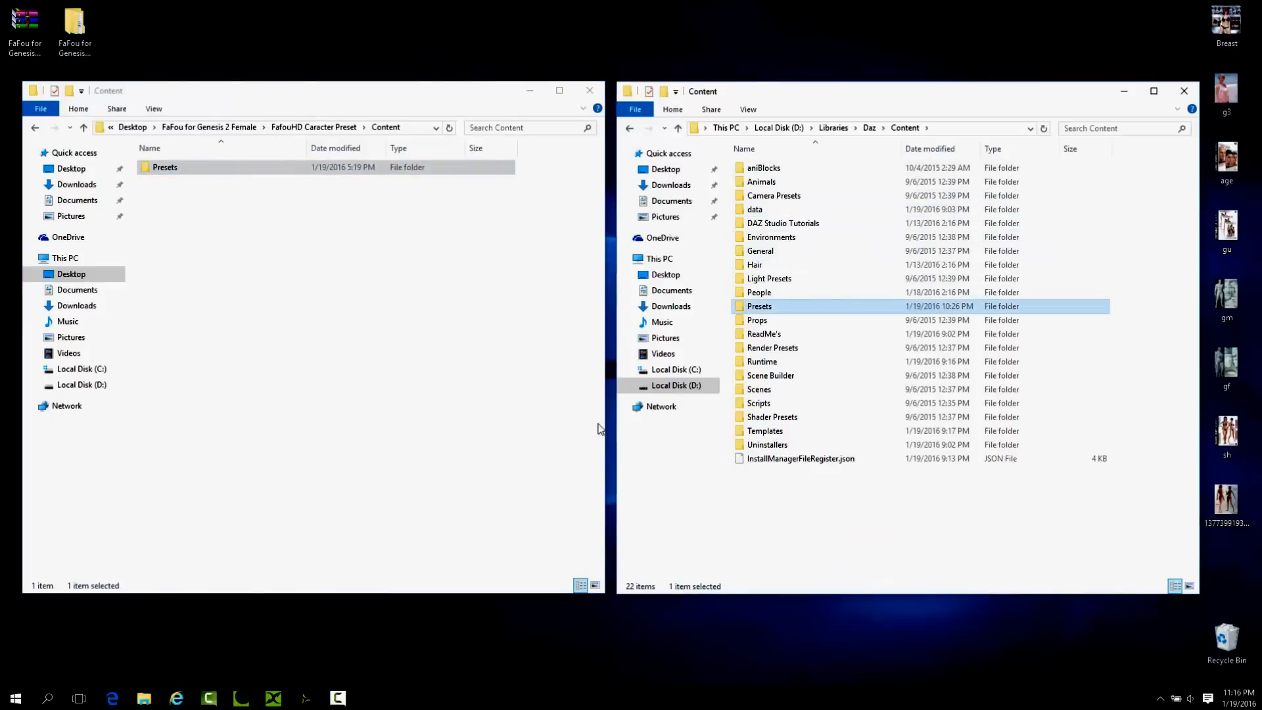
Switch to DAZ Studio and run content database maintenance to re-import the metadata for user data and all products.
left_click(303, 699)
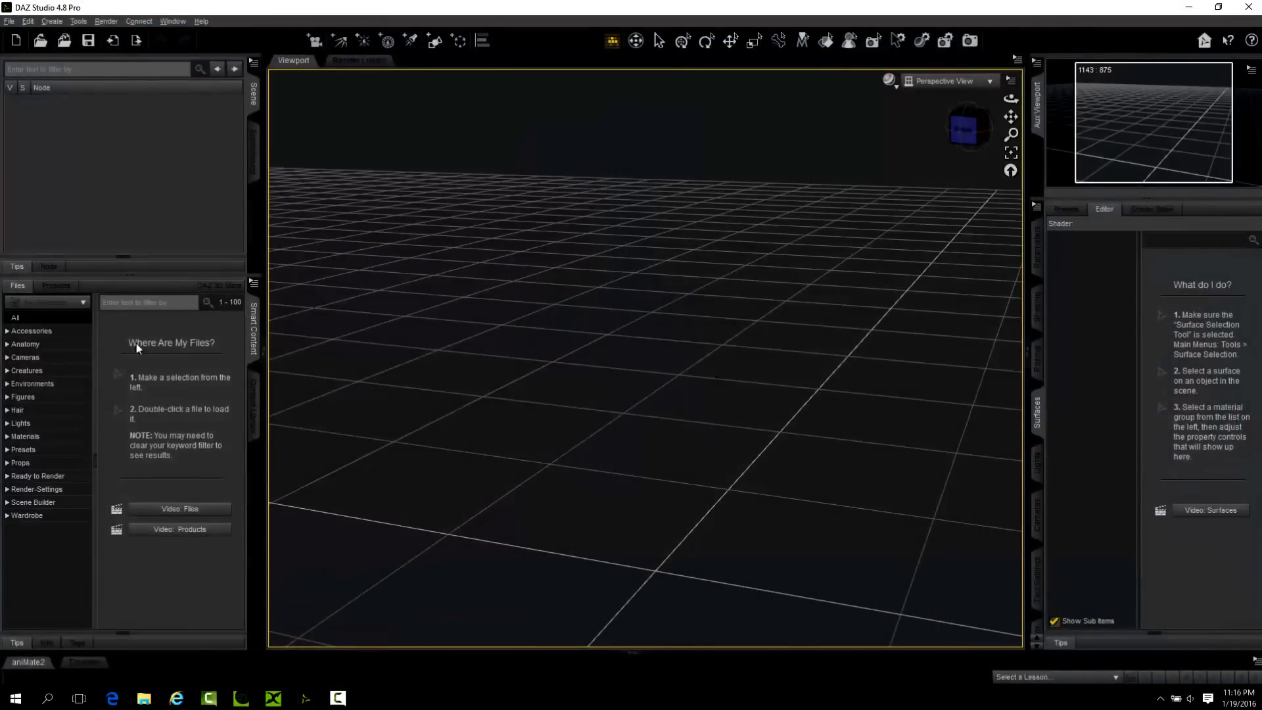
left_click(253, 284)
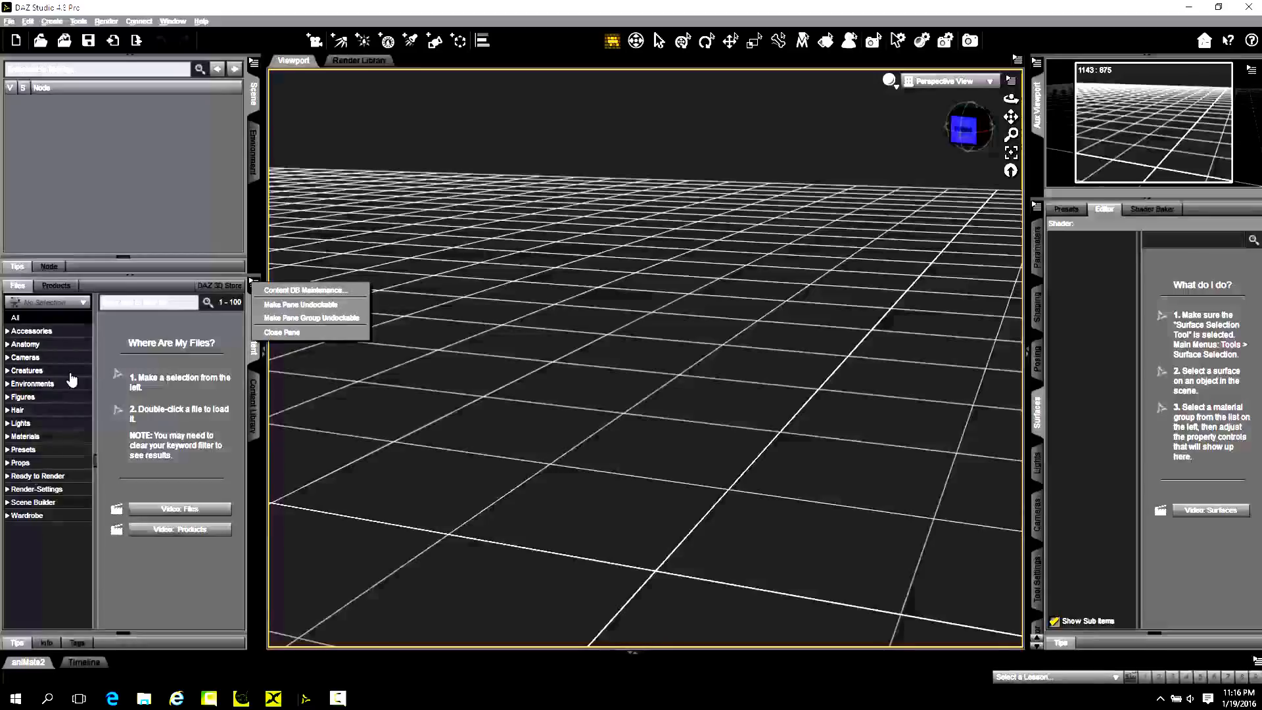
left_click(229, 353)
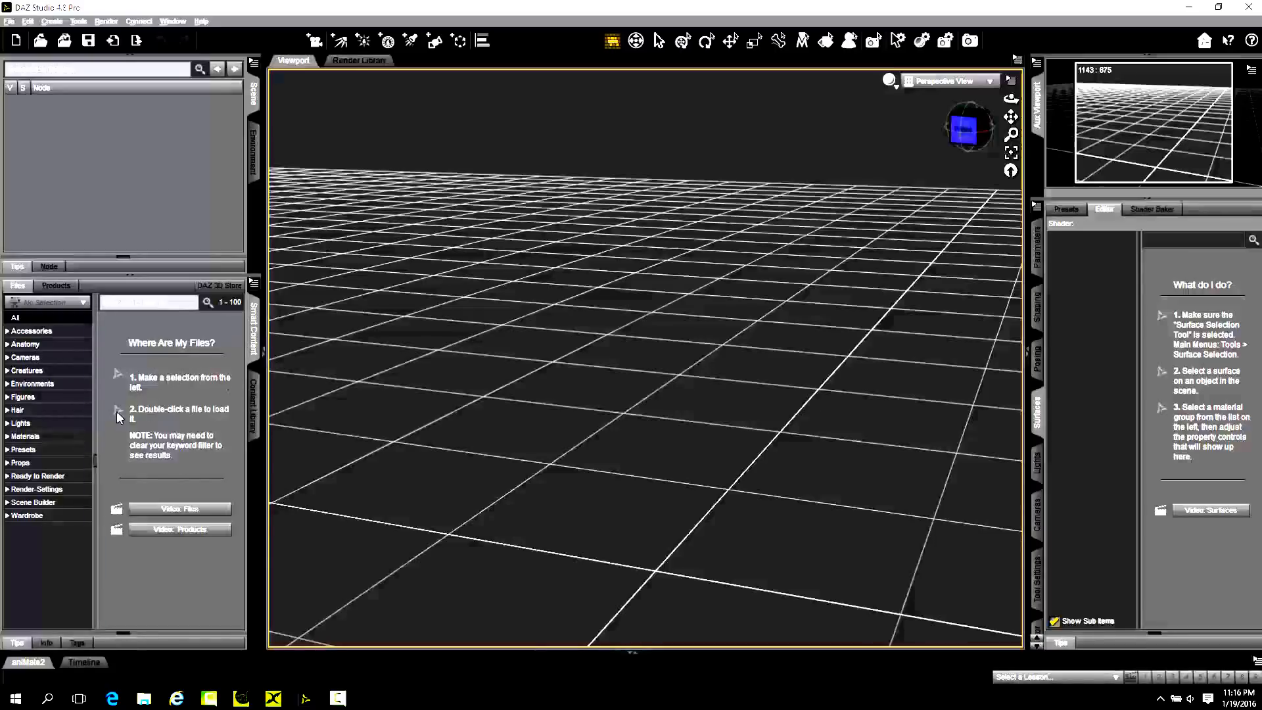
left_click(255, 283)
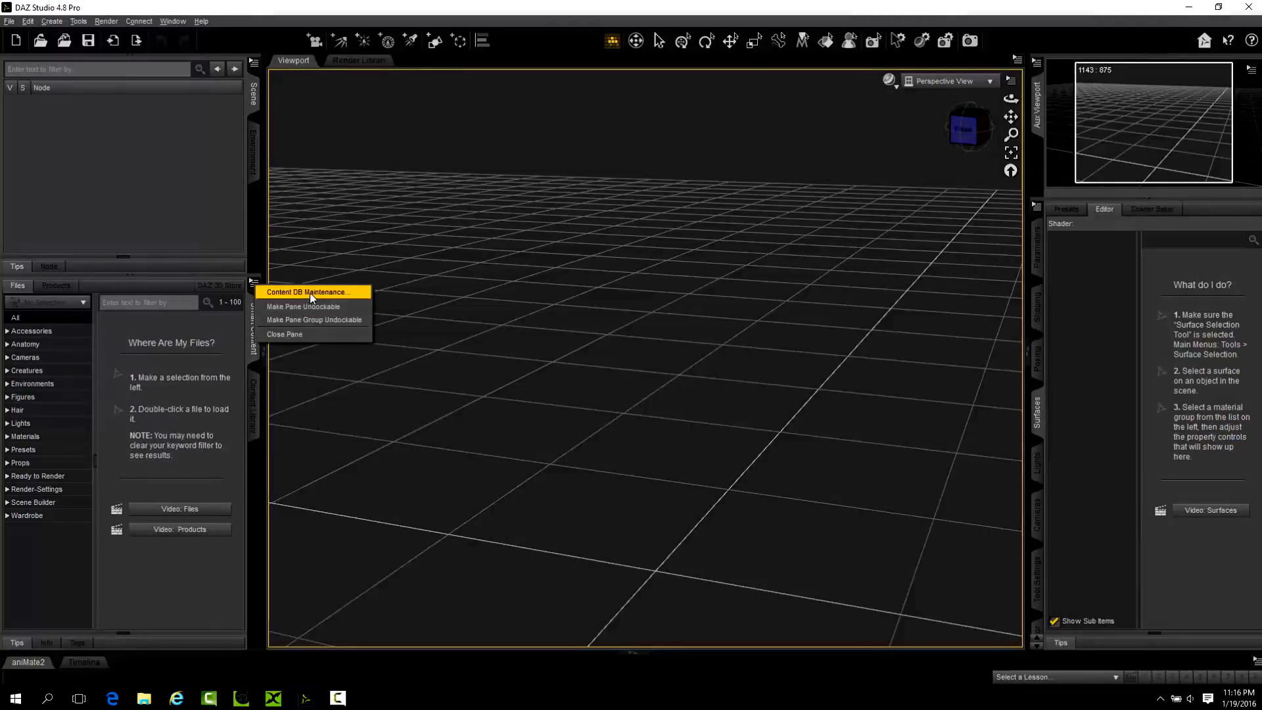
left_click(305, 292)
left_click(551, 368)
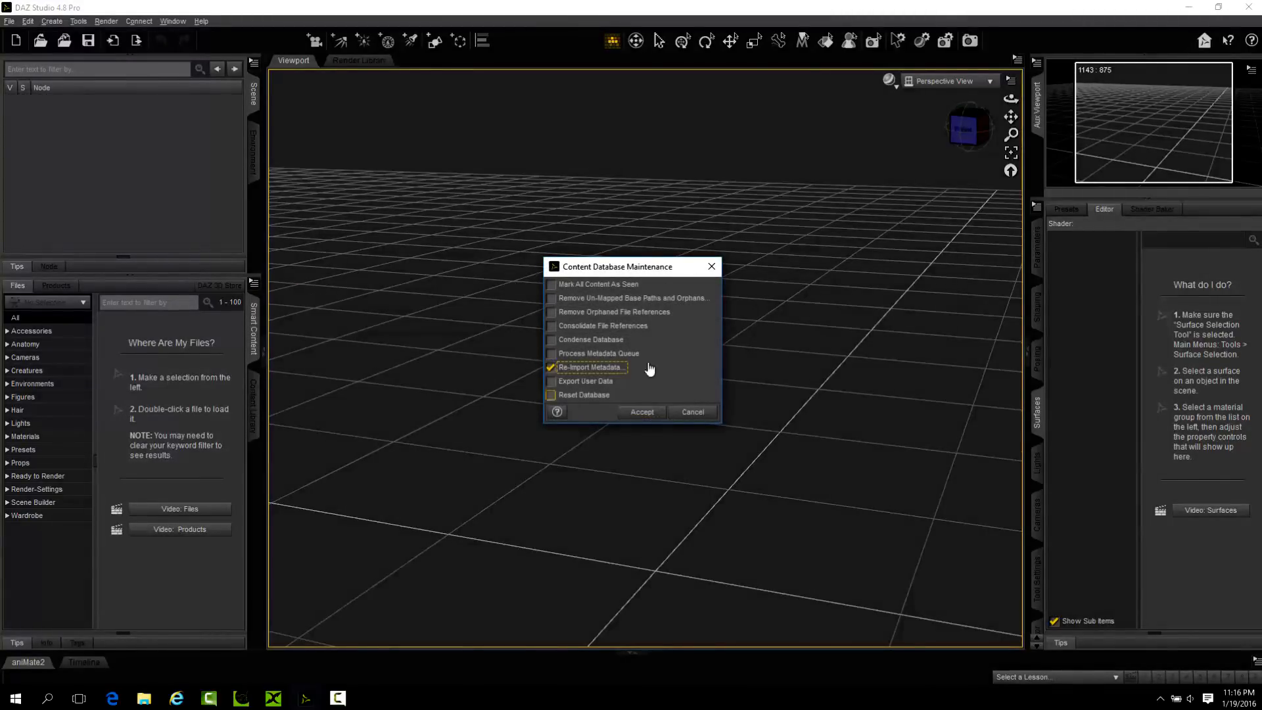
left_click(640, 413)
left_click(717, 504)
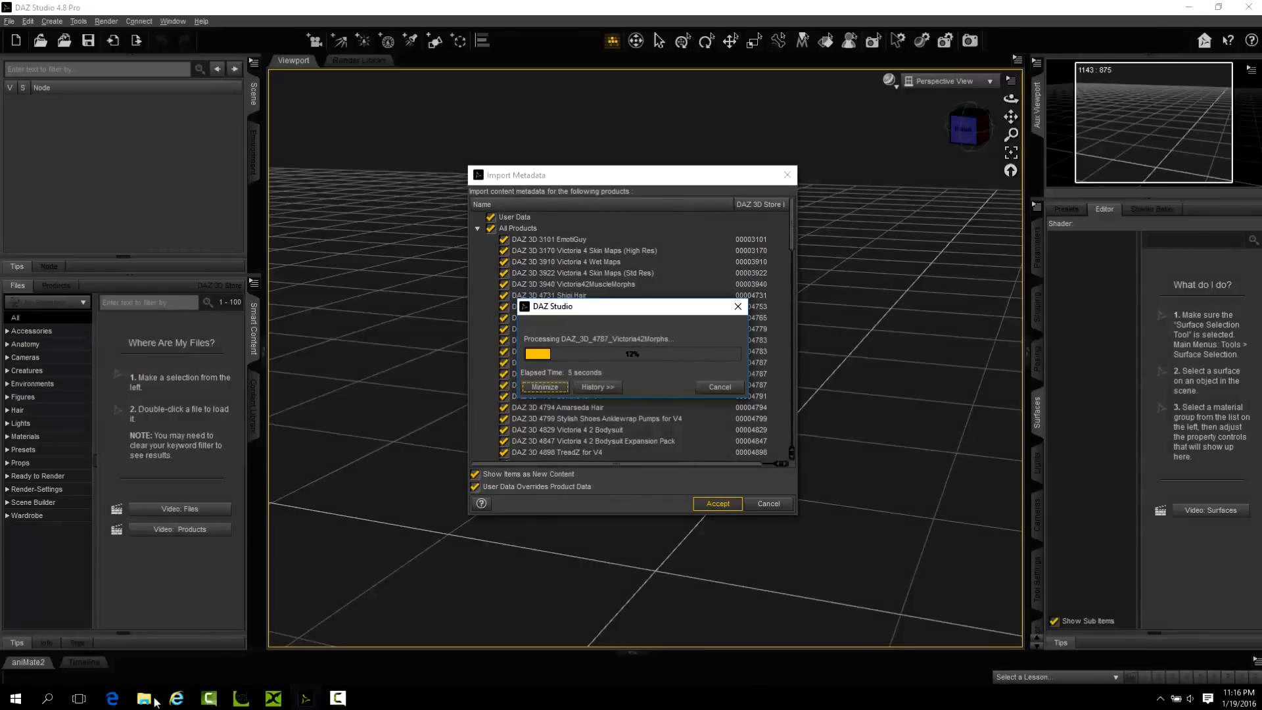
mouse_move(147, 701)
left_click(111, 647)
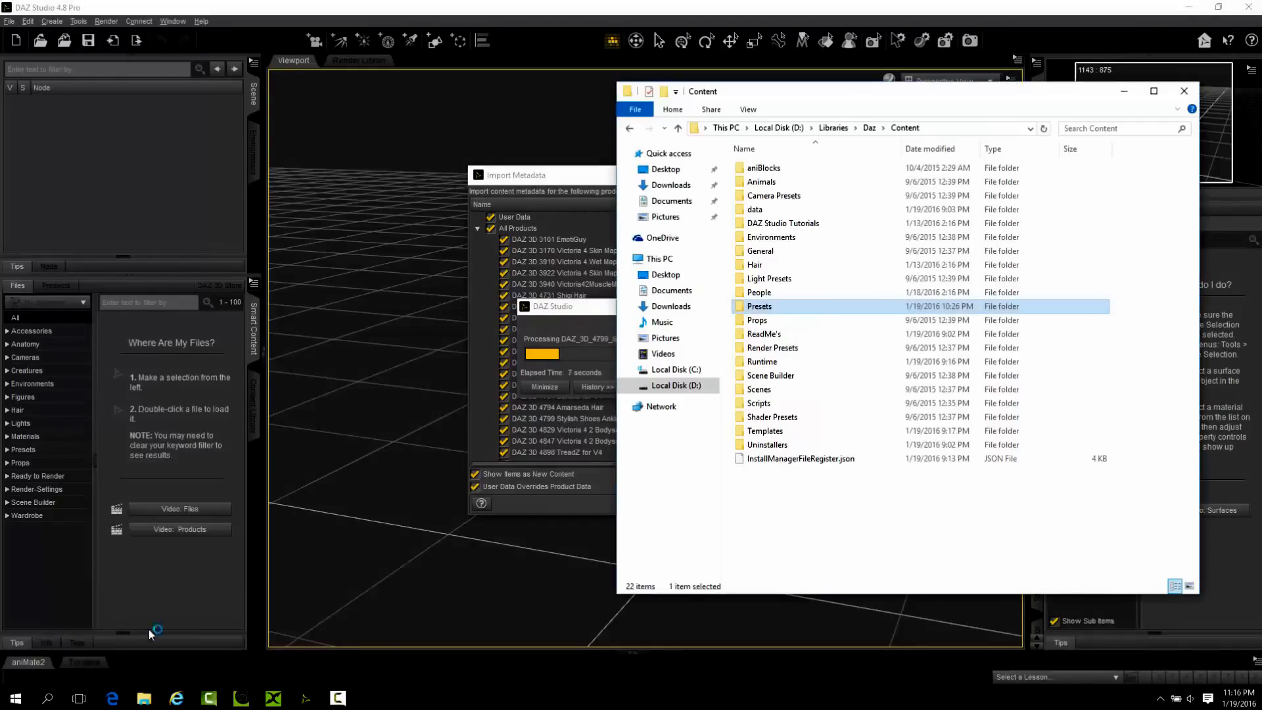
left_click(666, 169)
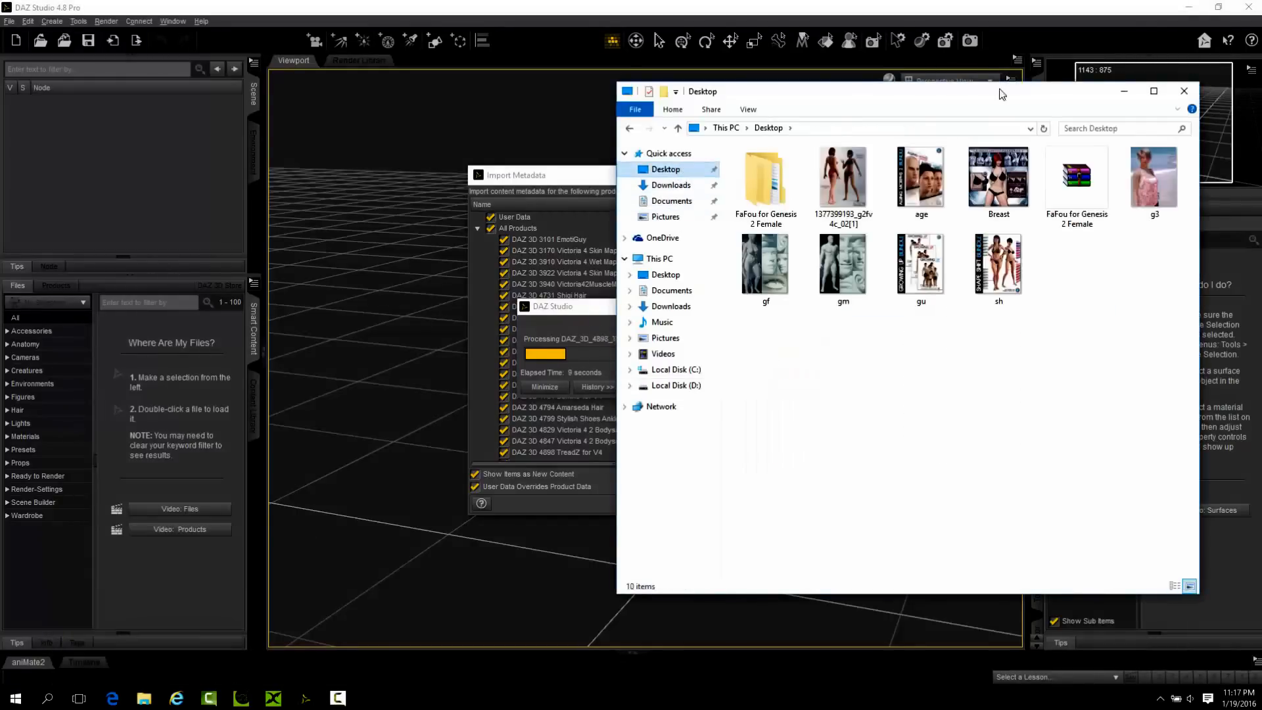
left_click(1154, 91)
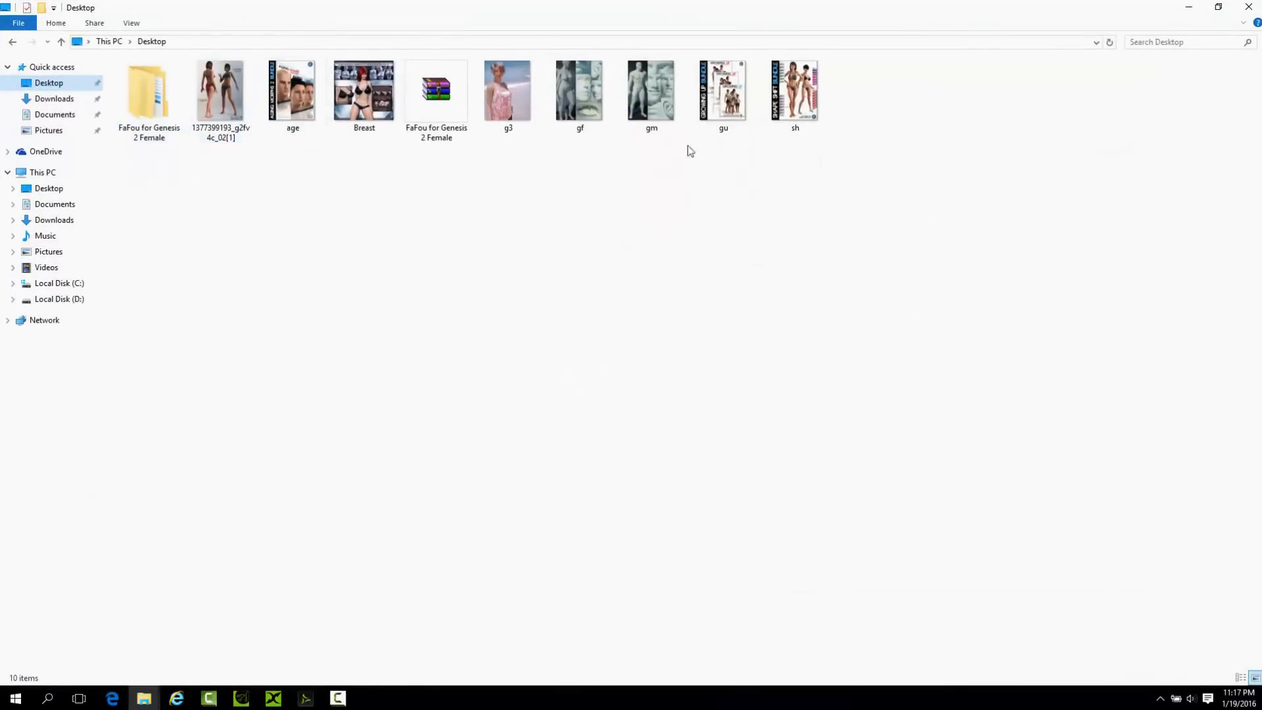
left_click(222, 92)
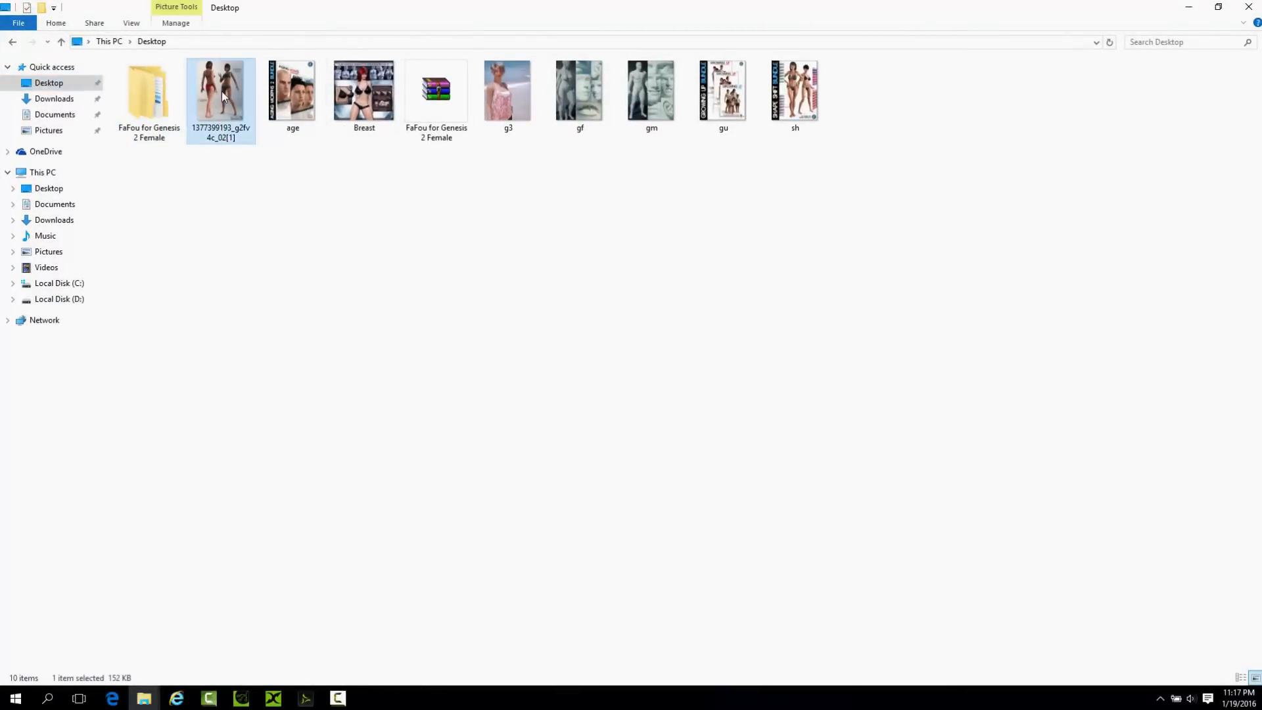
double_click(222, 91)
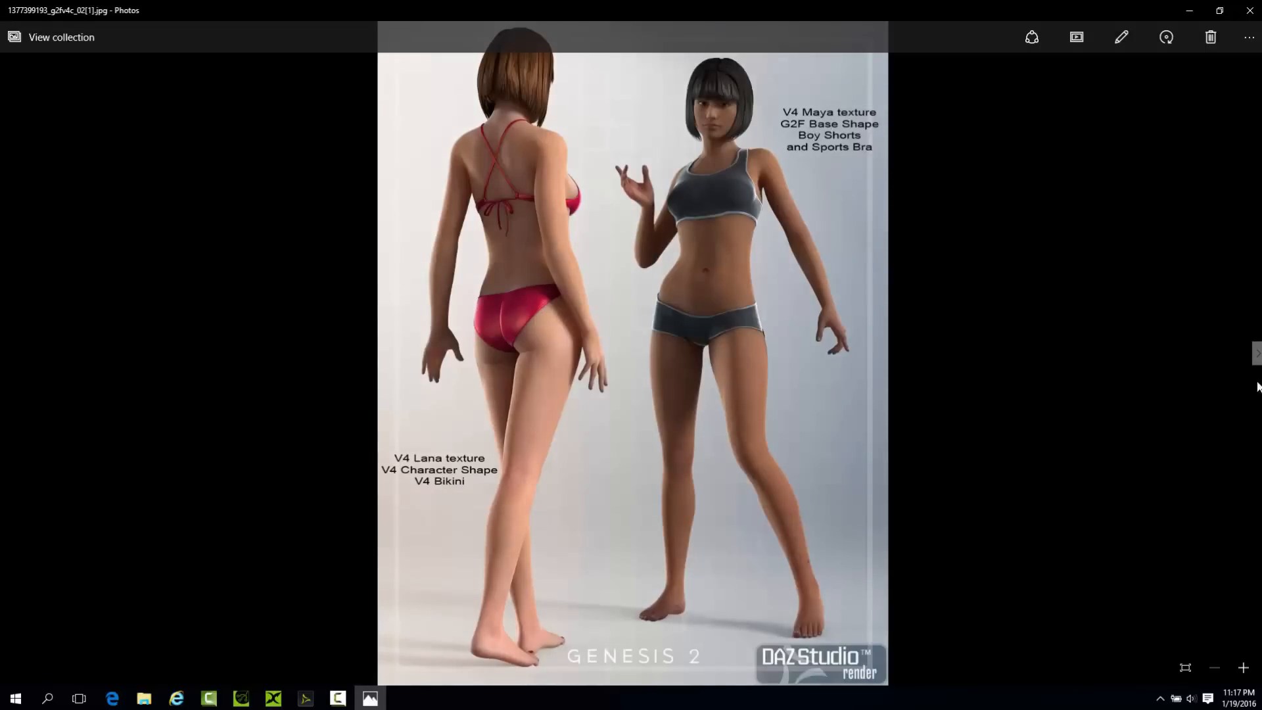
Look through the remaining Genesis 2 add-on product images from age.jpg to sh.jpg, and close the image viewer to return to DAZ Studio.
key("Right")
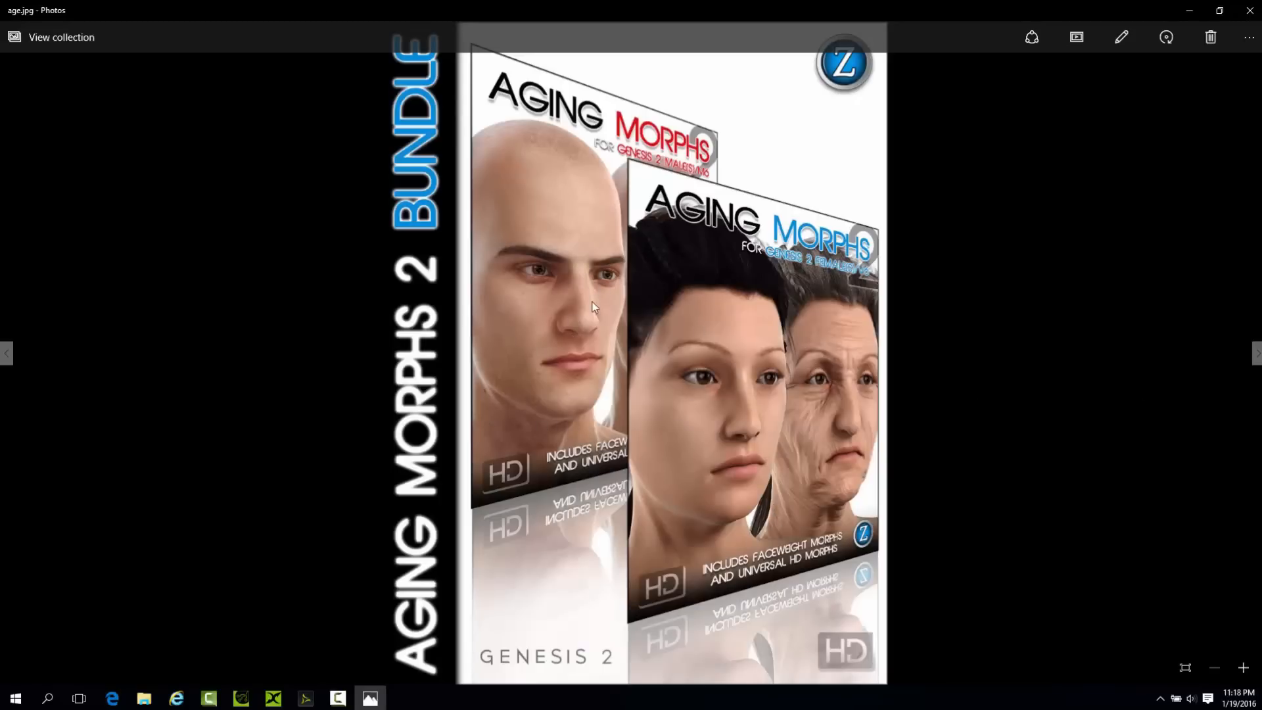
left_click(1256, 353)
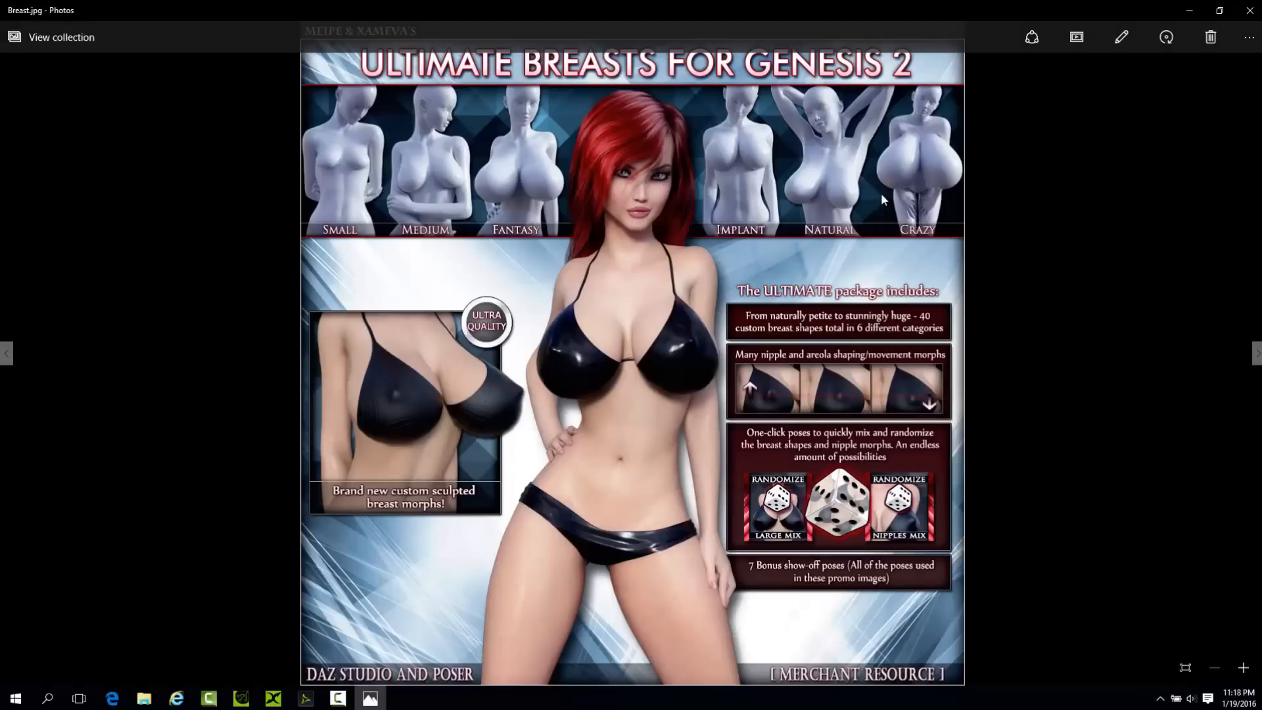
left_click(1256, 353)
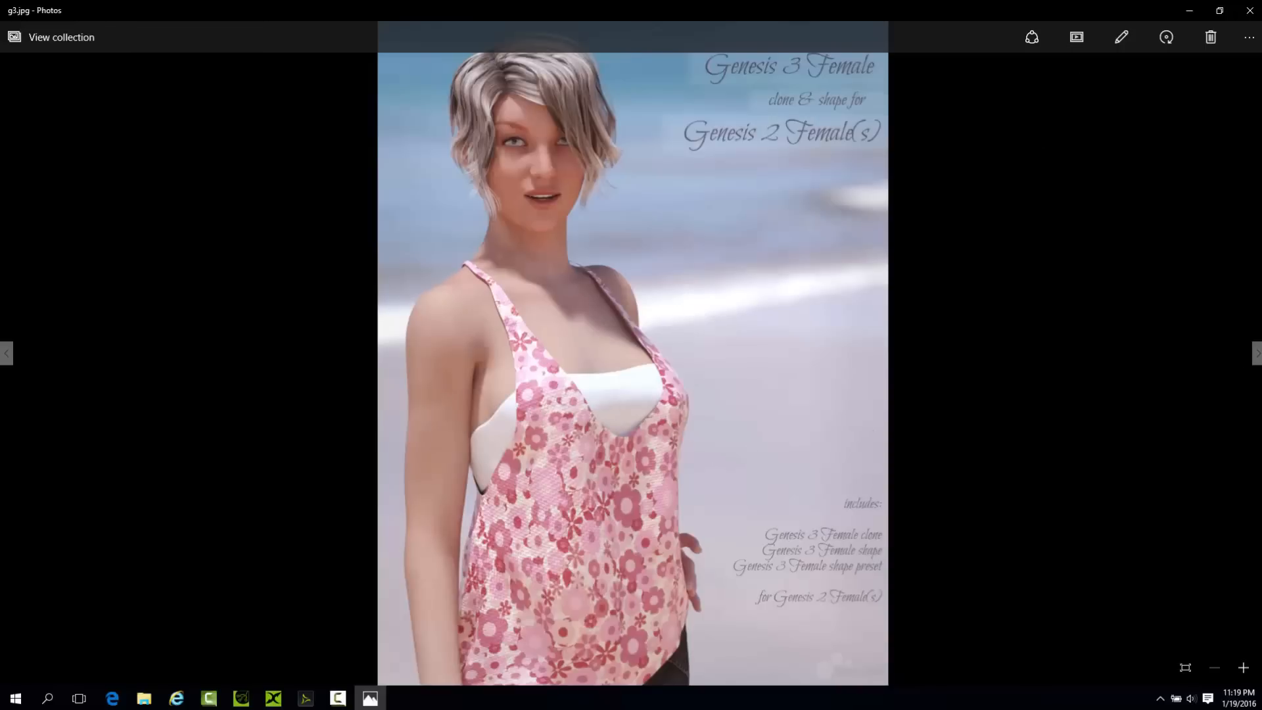
left_click(1256, 355)
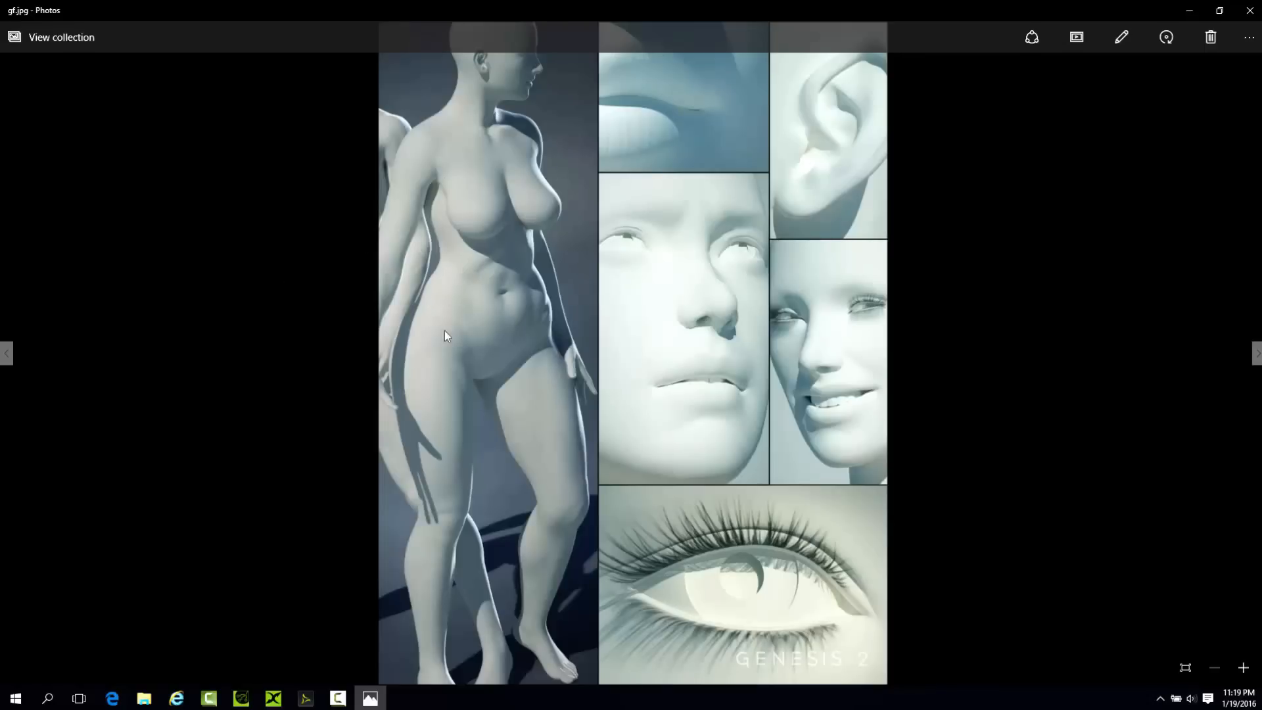
left_click(1256, 355)
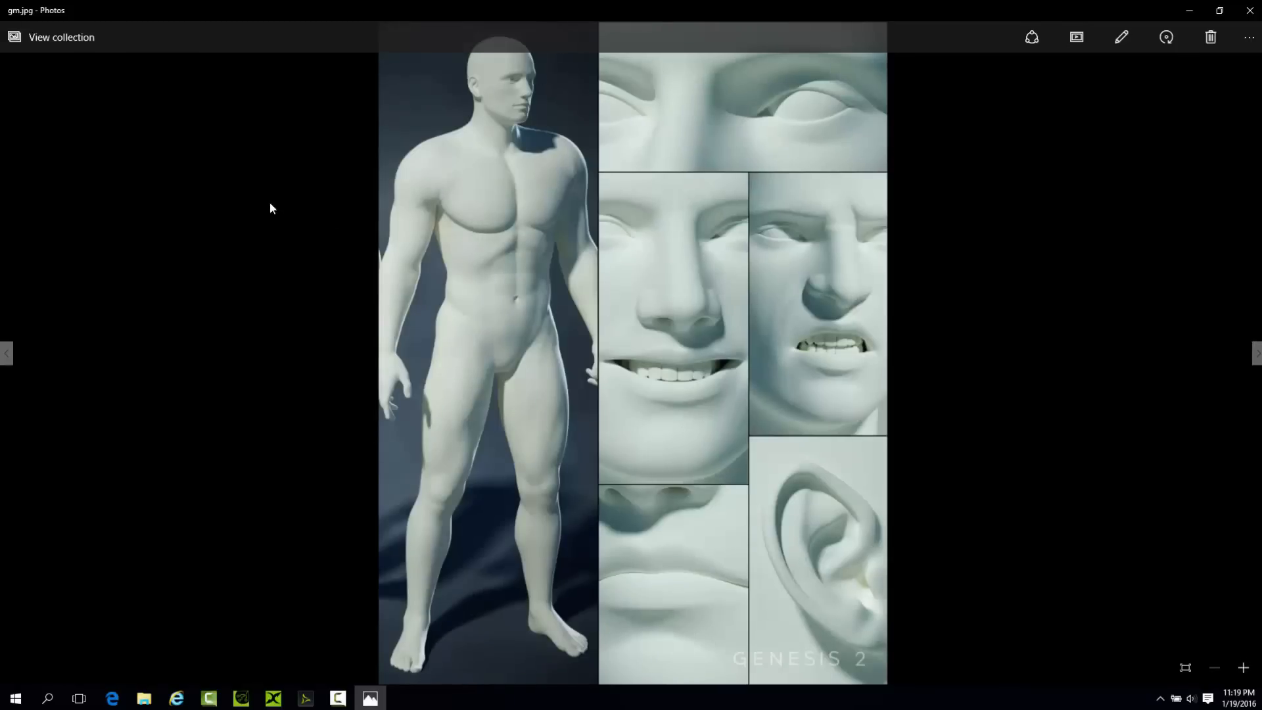
left_click(1256, 353)
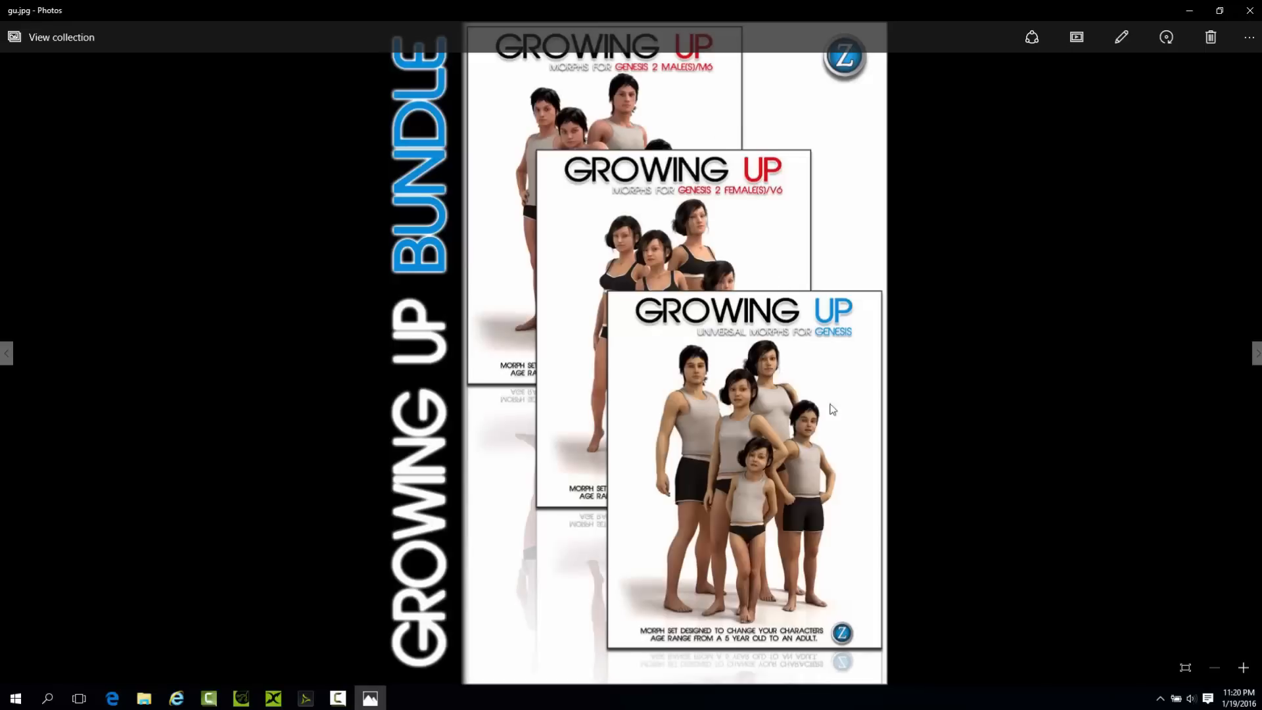
left_click(1256, 355)
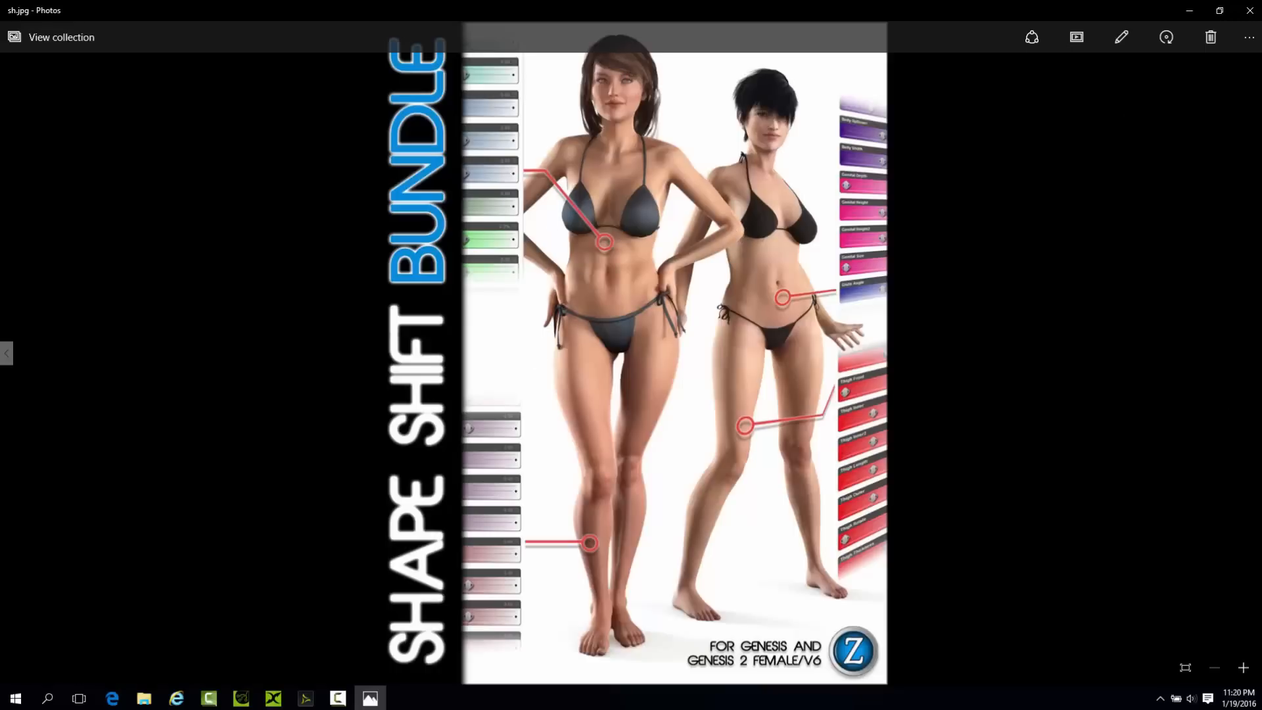
left_click(1250, 14)
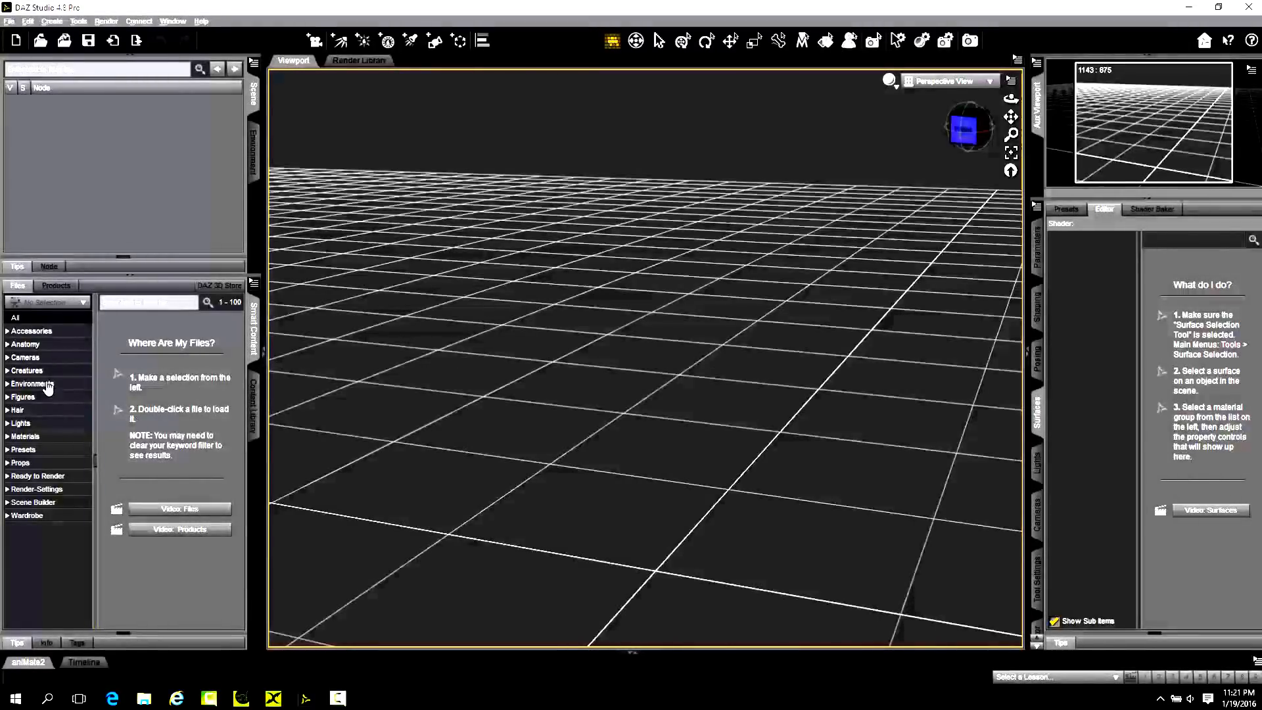
Browse the Figures category in Smart Content for the FaFou character.
left_click(18, 398)
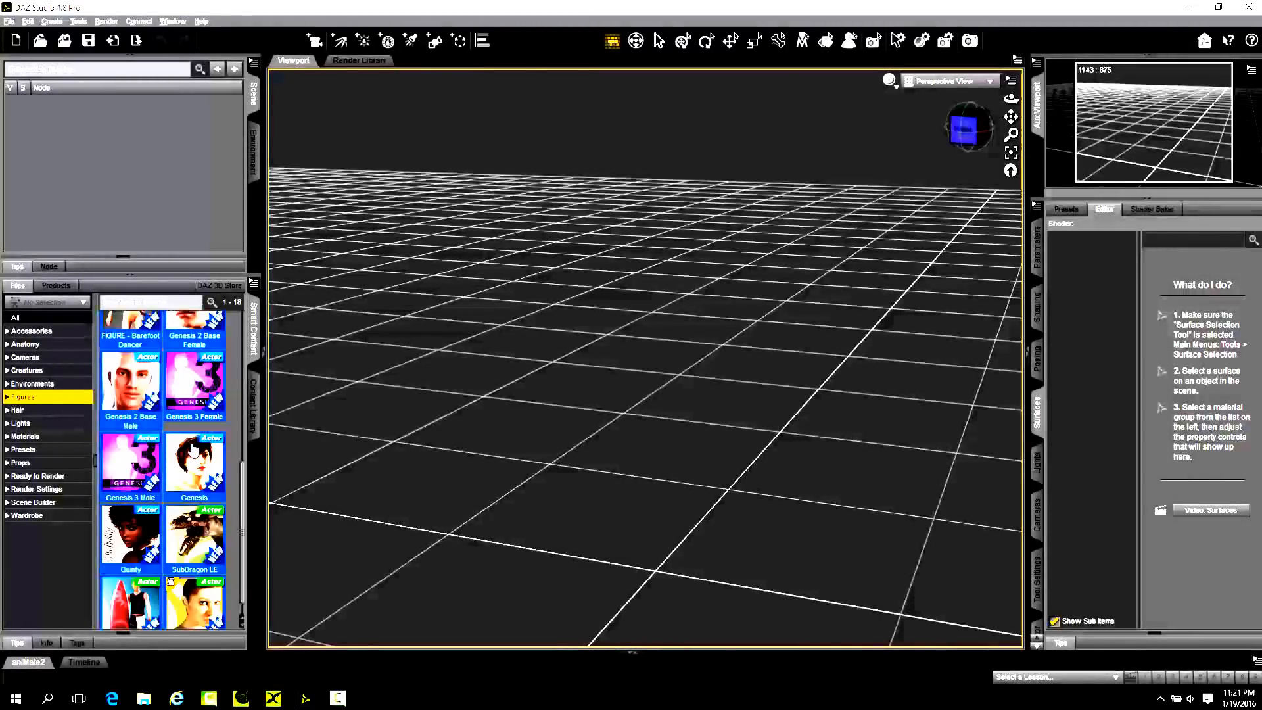
scroll(194, 450, "down", 3)
scroll(175, 420, "down", 5)
scroll(173, 422, "down", 1)
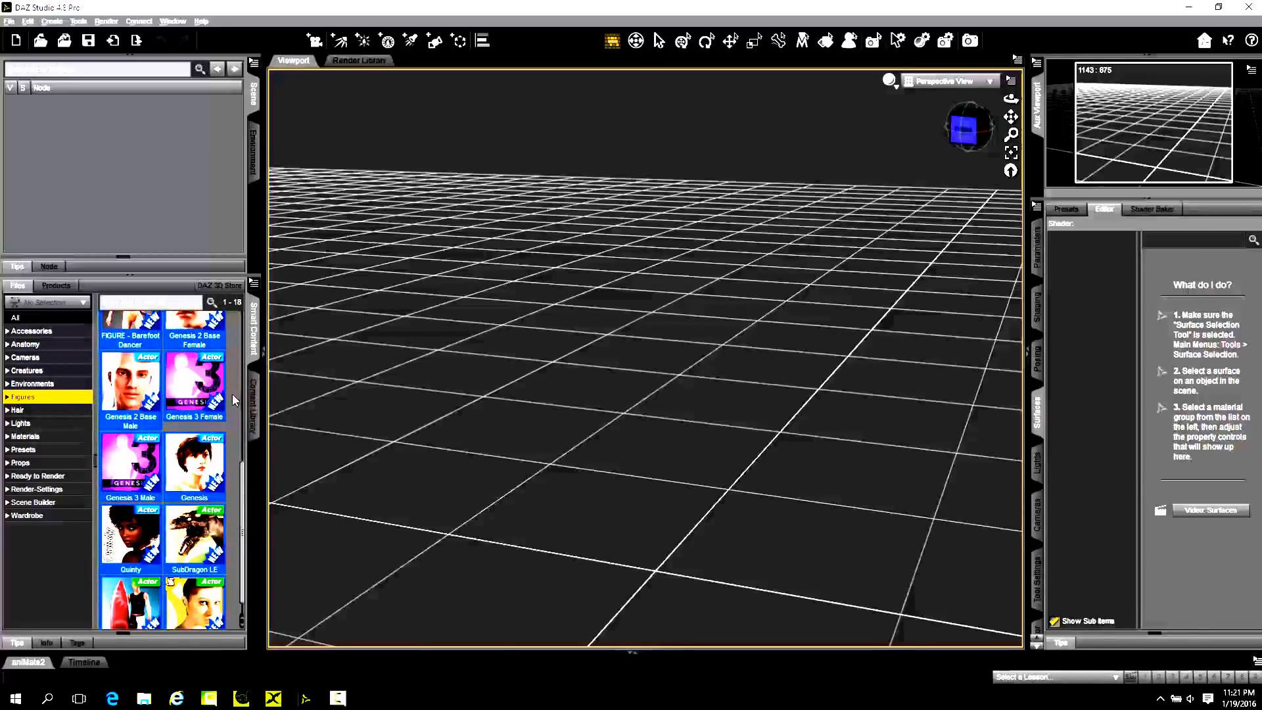
Search the Content Library for "fafou".
left_click(252, 397)
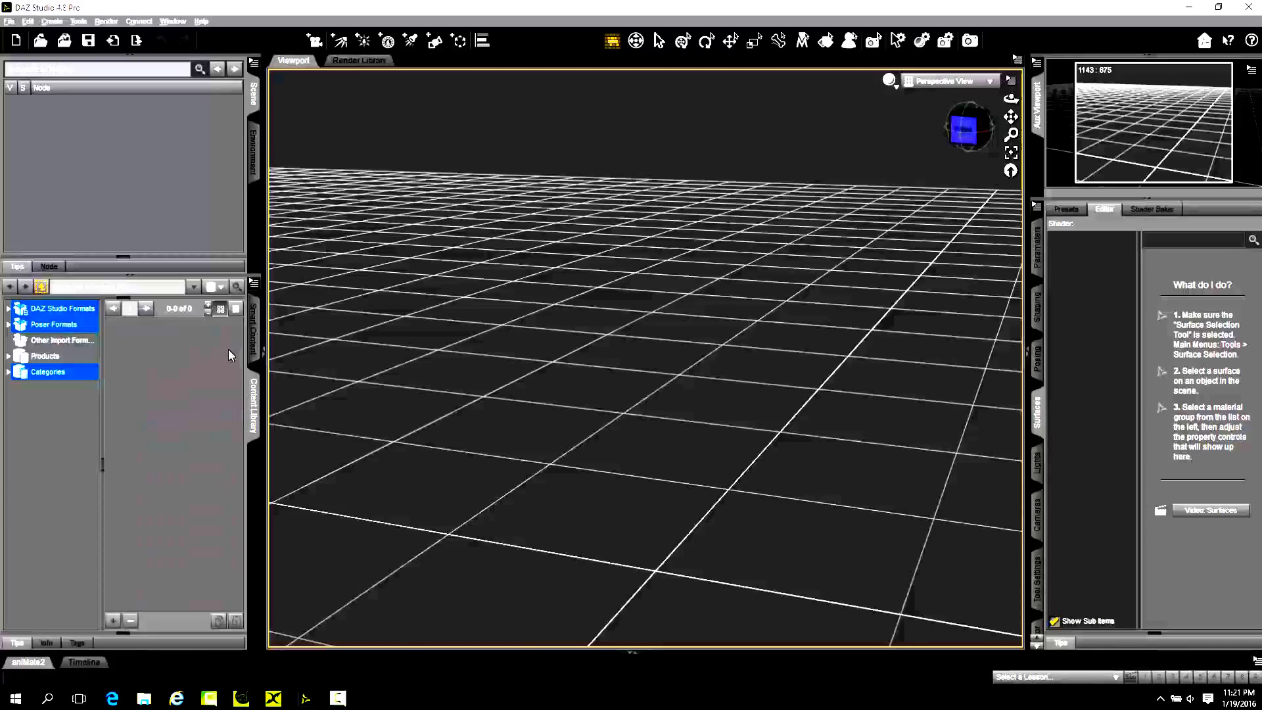
left_click(138, 285)
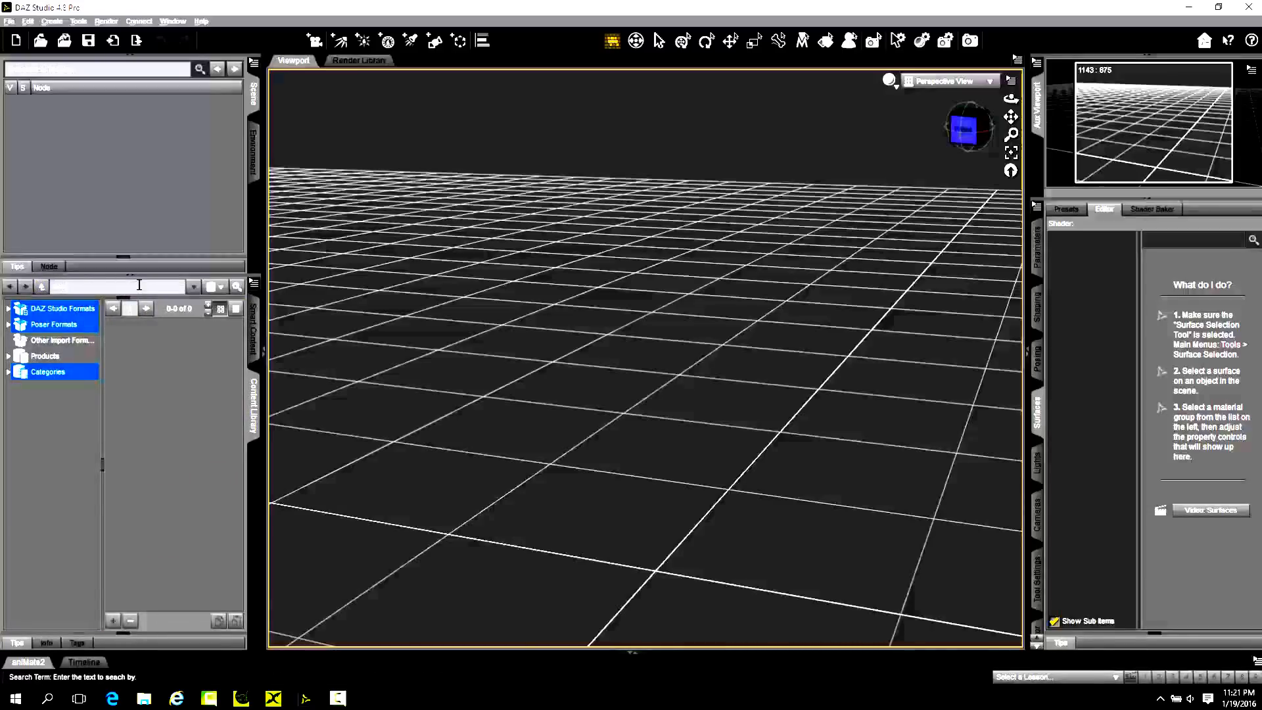
left_click(58, 310)
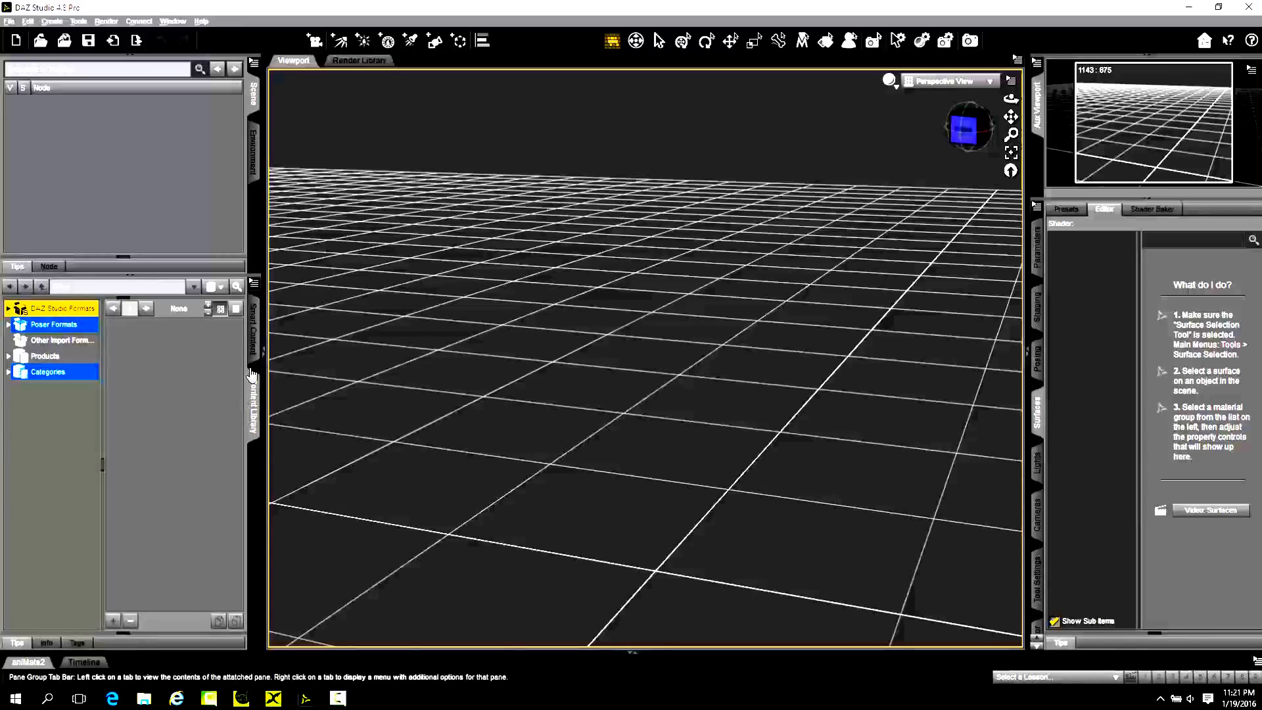
left_click(237, 288)
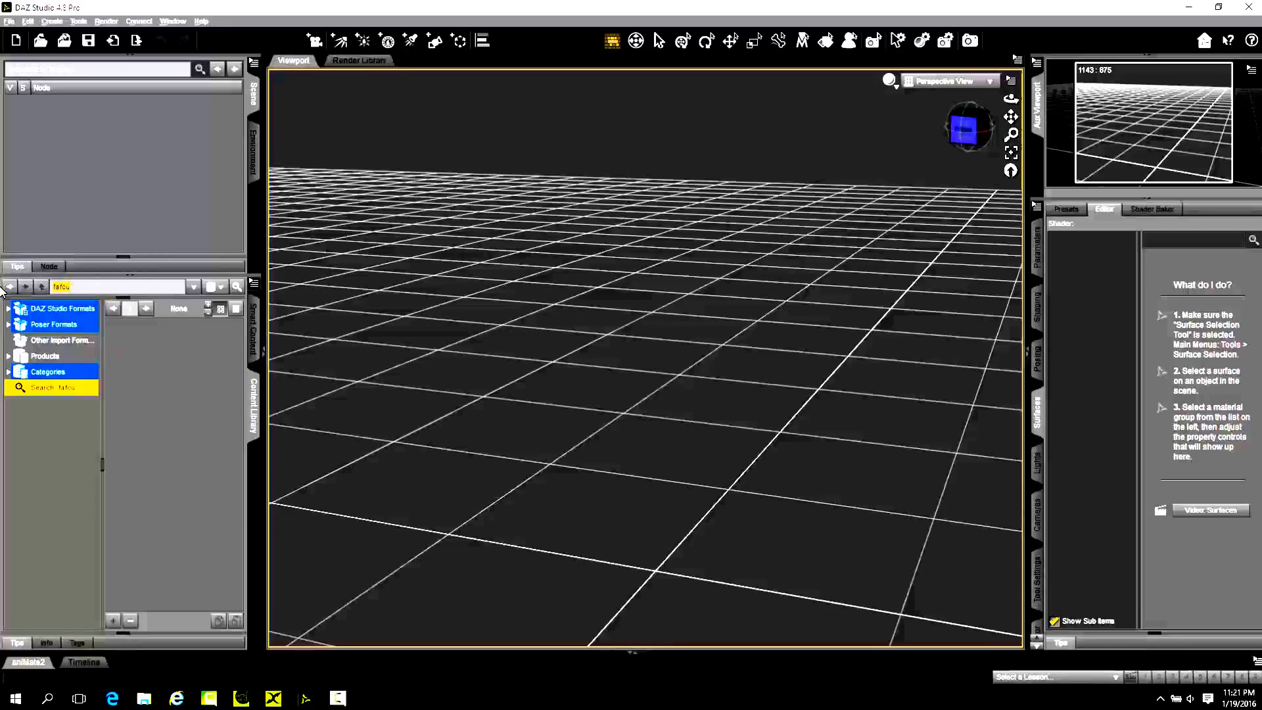
Browse DAZ Studio Formats to Daz > Presets > Characters > FaFou for Genesis 2 Female and select the FafouHD preset.
left_click(83, 308)
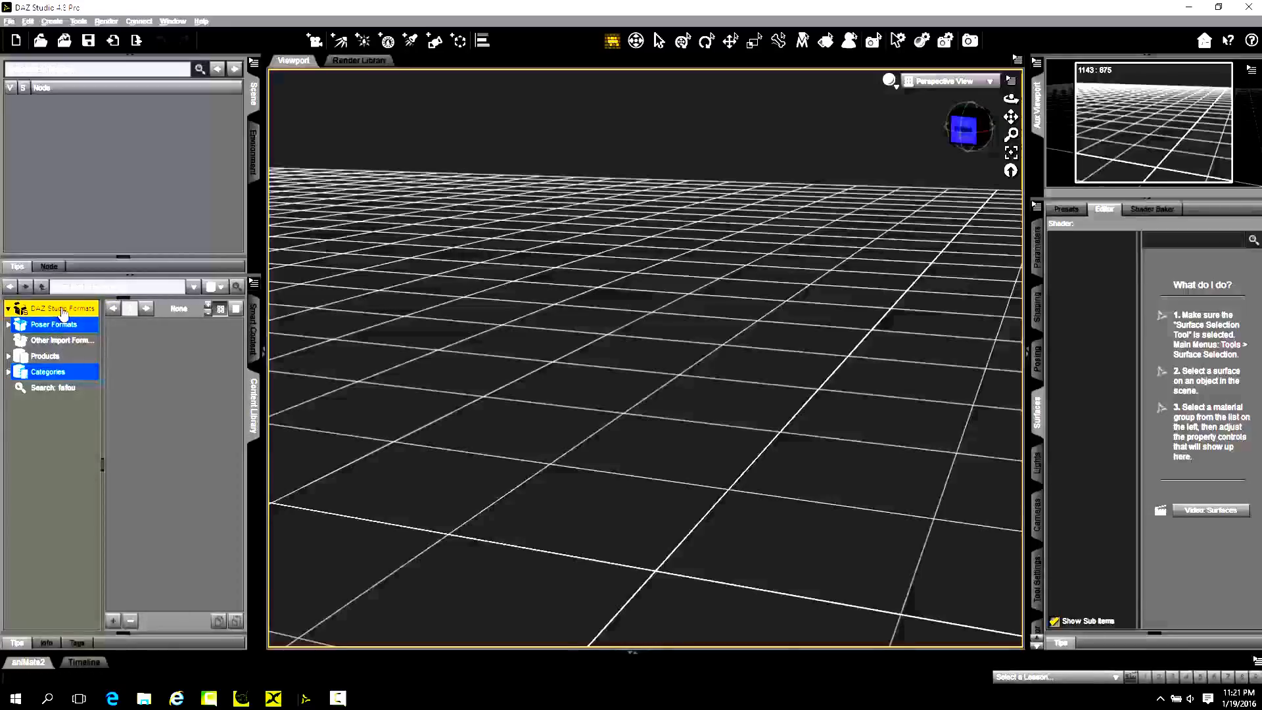
left_click(39, 325)
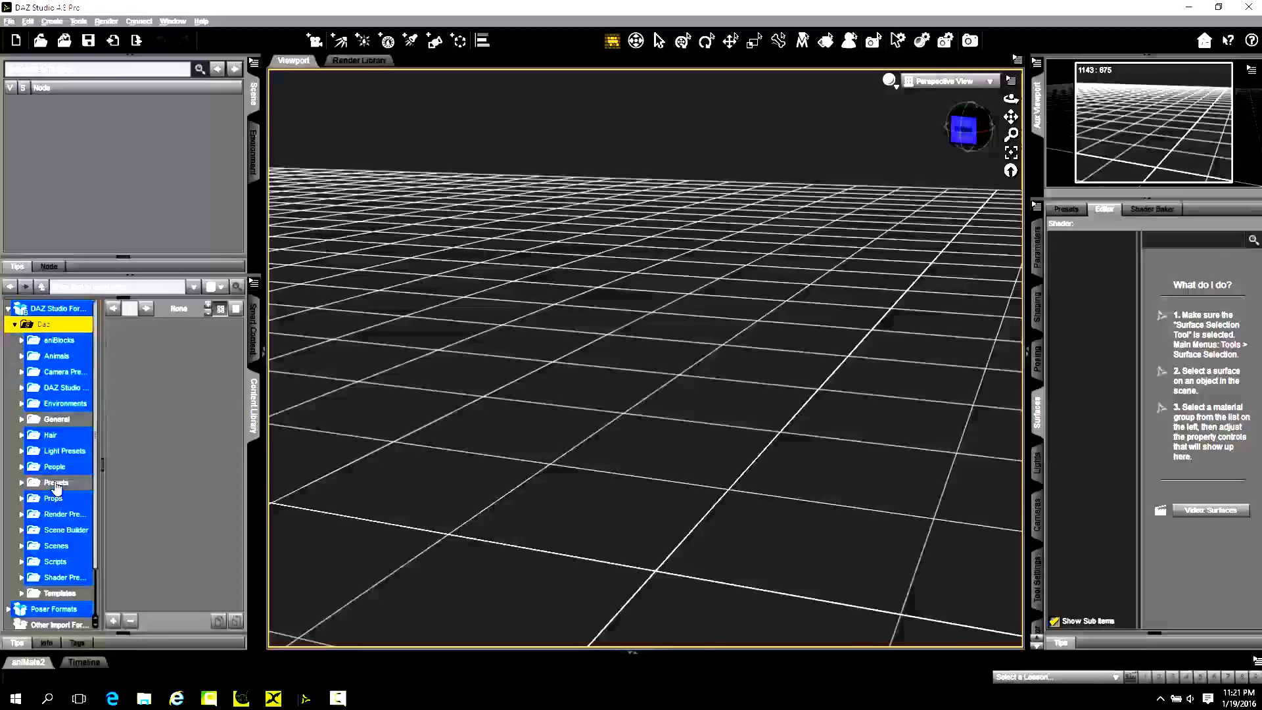
left_click(55, 483)
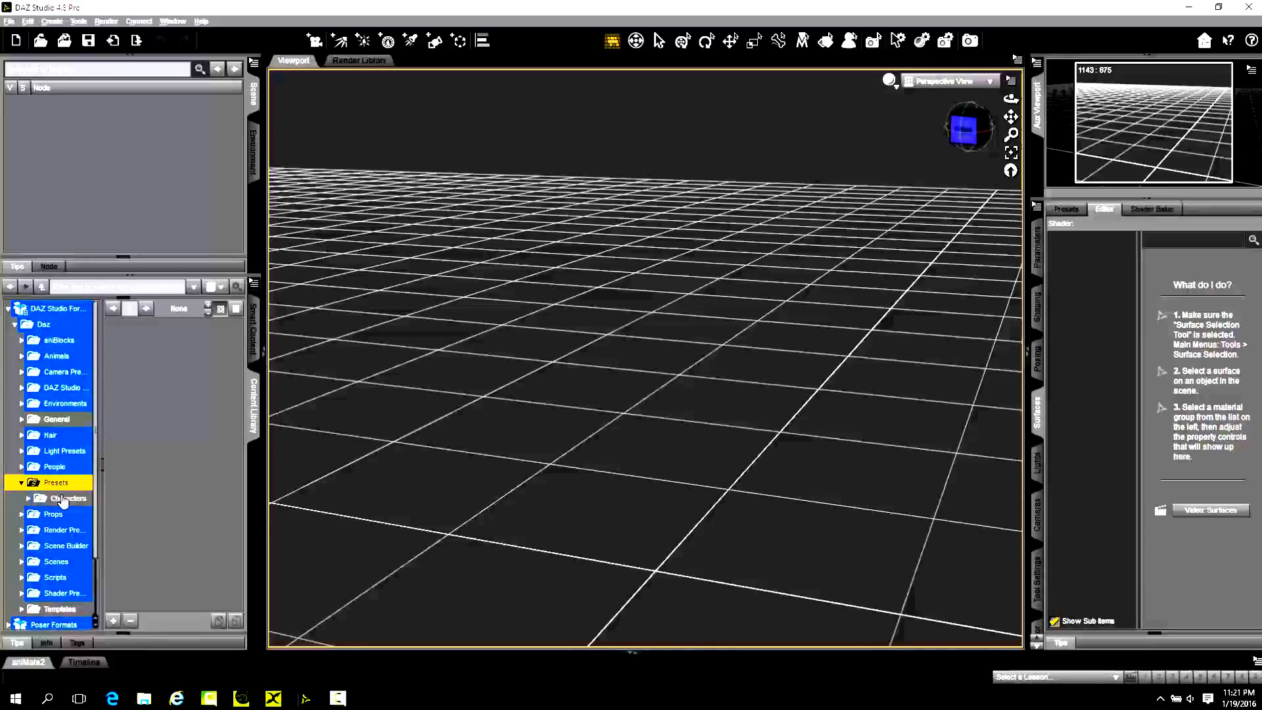
left_click(64, 500)
left_click(70, 515)
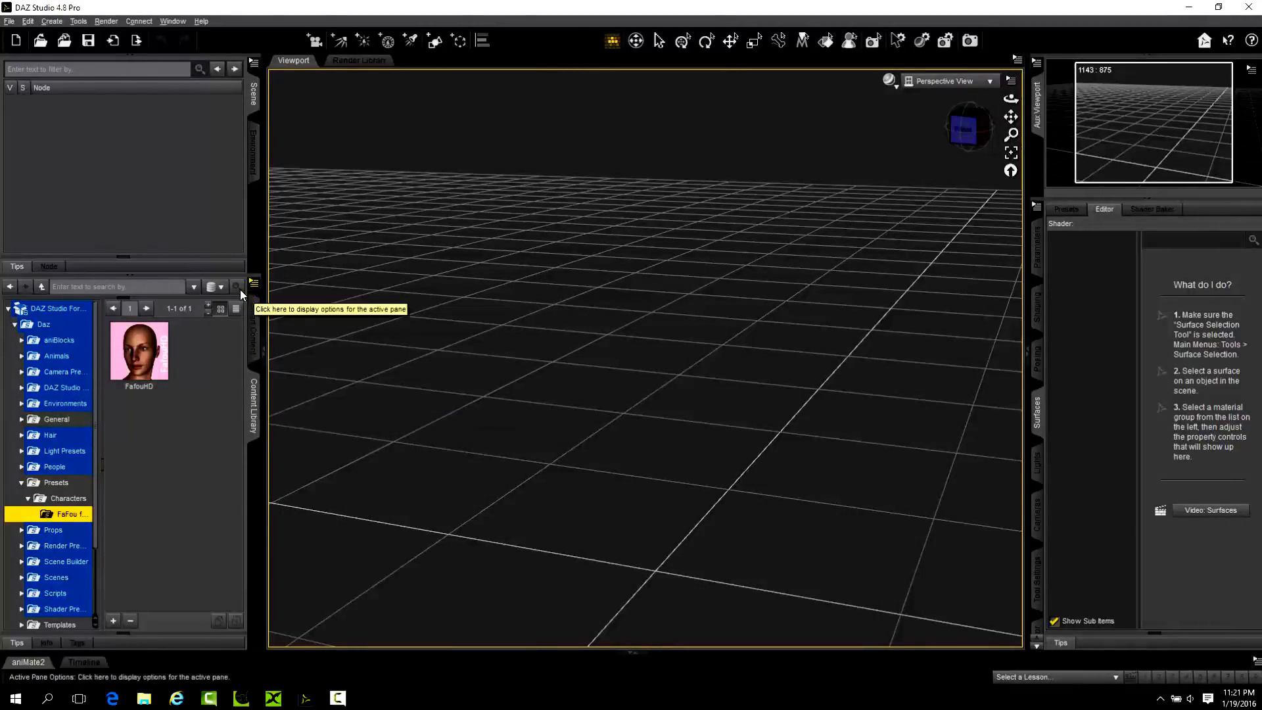
mouse_move(146, 389)
left_click(150, 362)
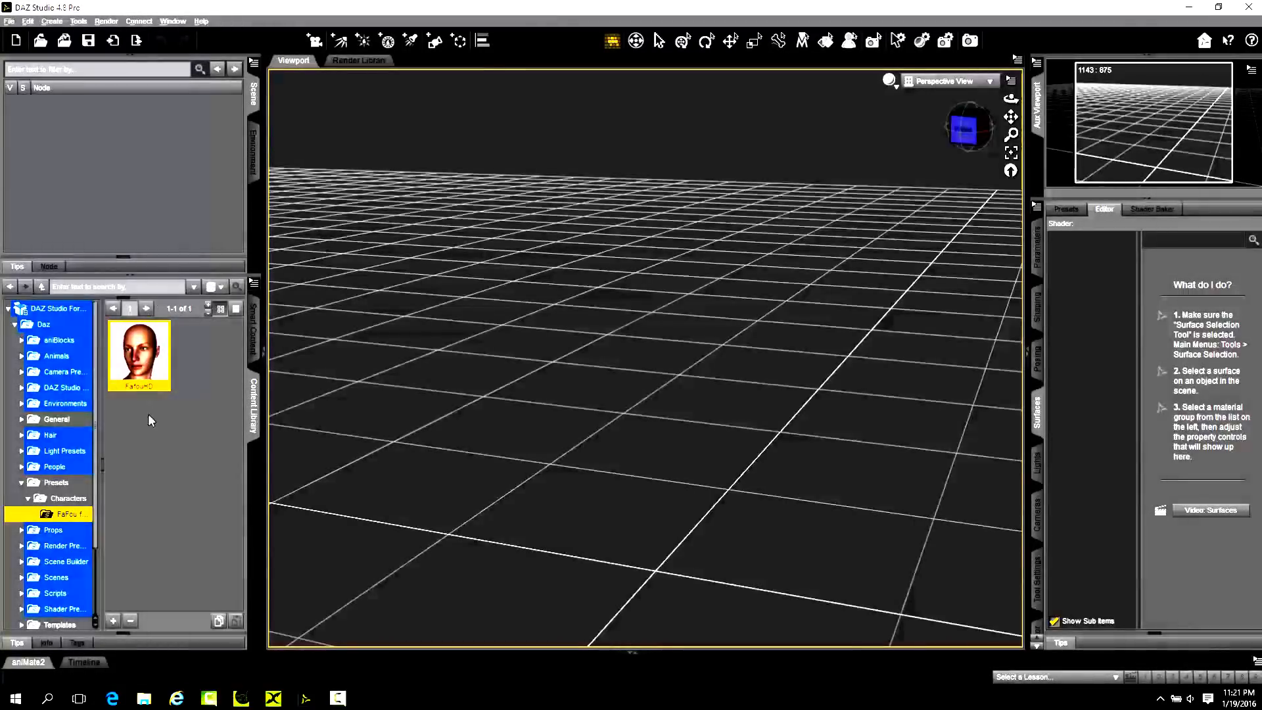
In the Content DB Editor for the FaFou for Genesis 2 Female folder, set FafouHD's type to Actor > Character and accept.
left_click(253, 284)
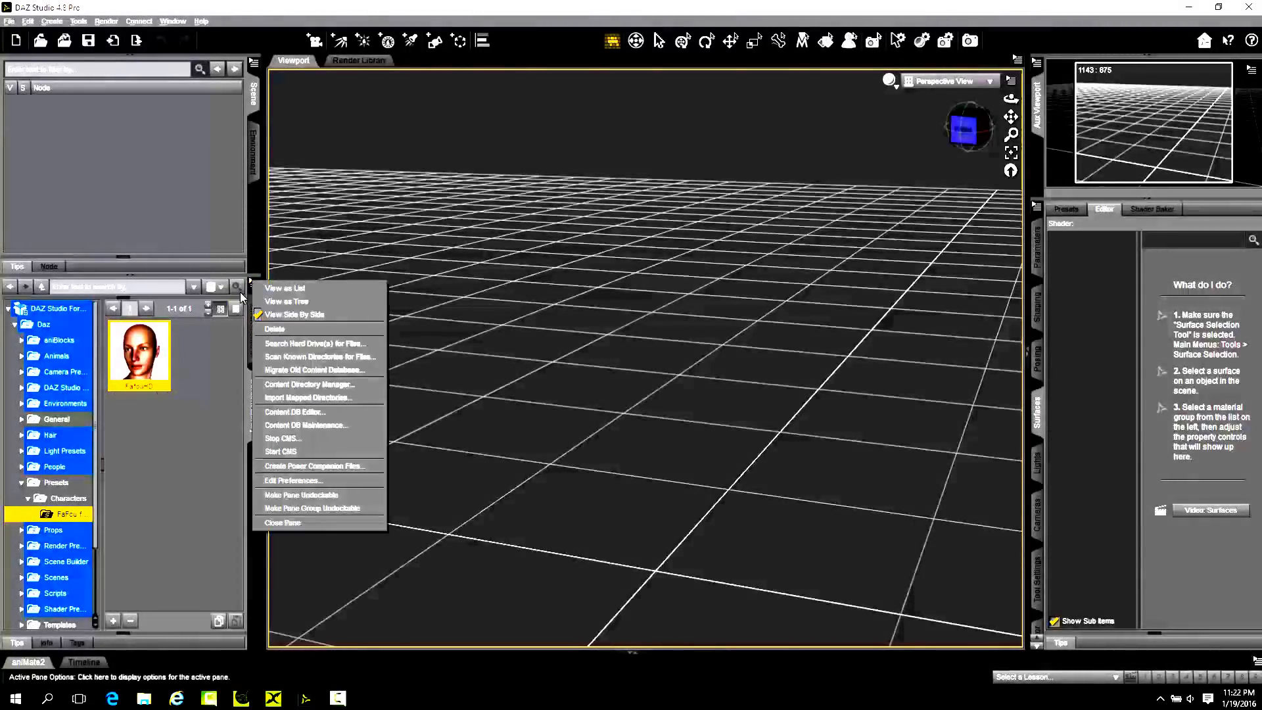
left_click(175, 381)
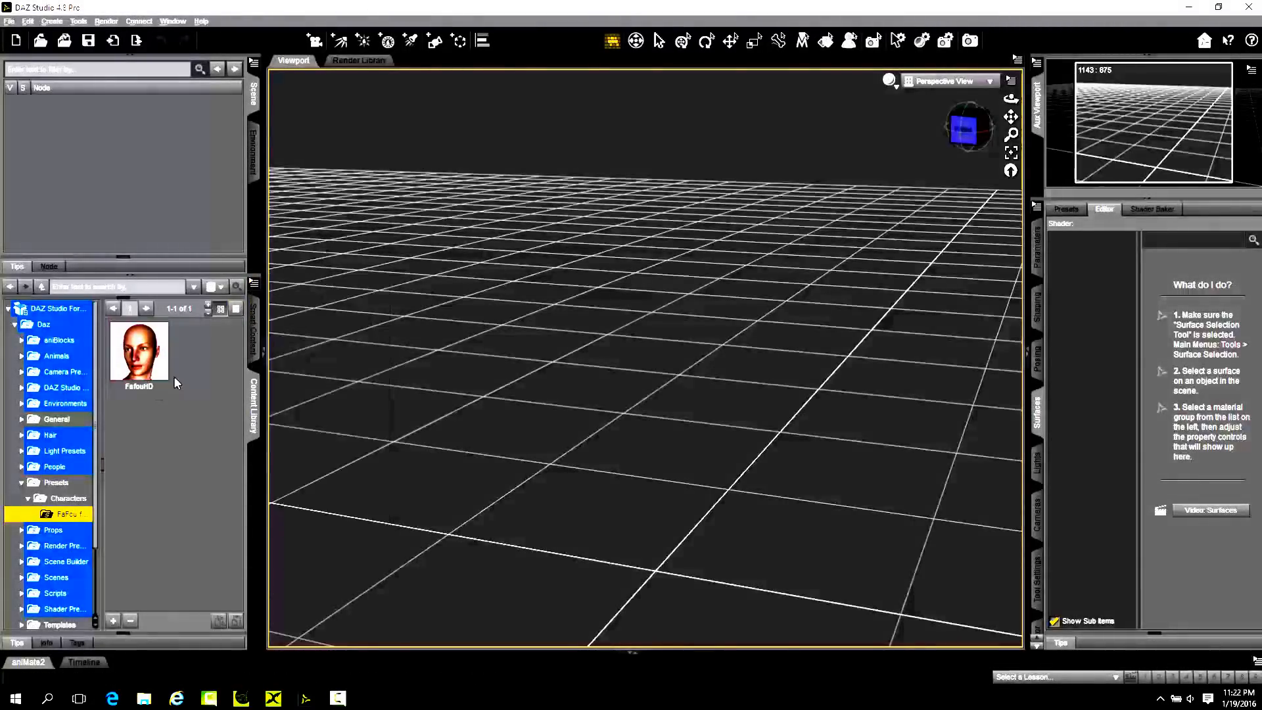
left_click(253, 284)
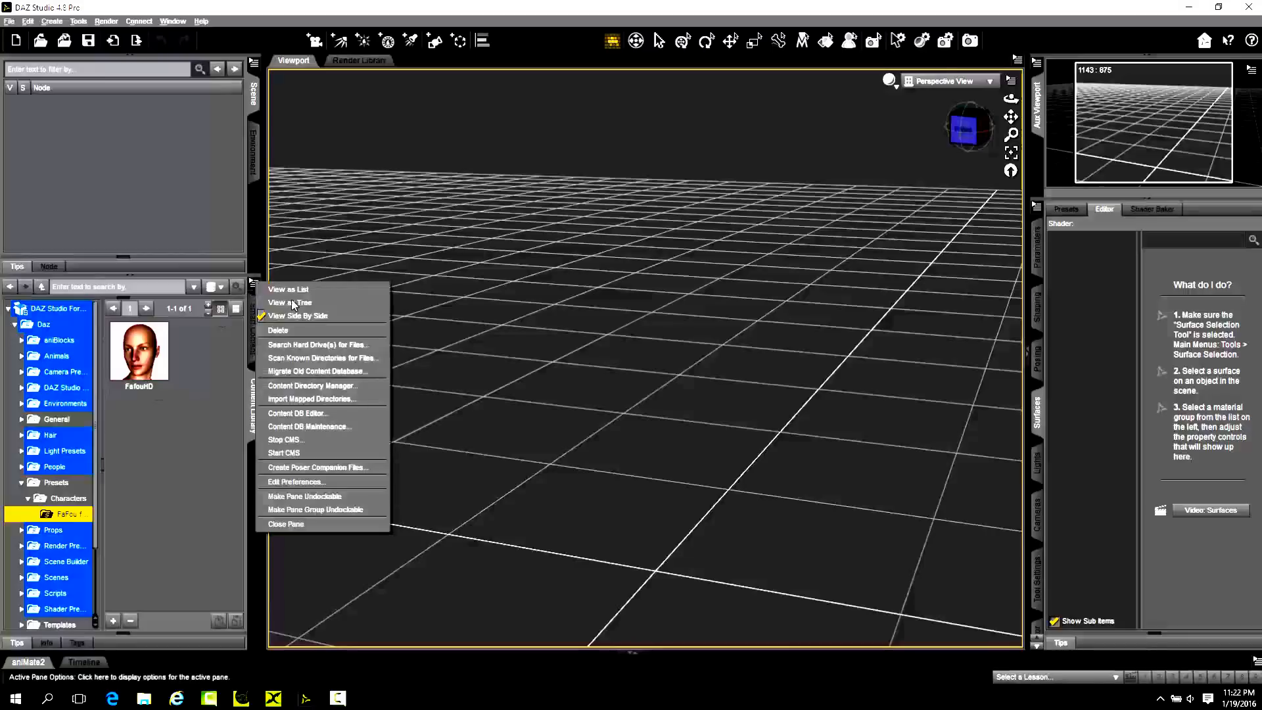
left_click(322, 415)
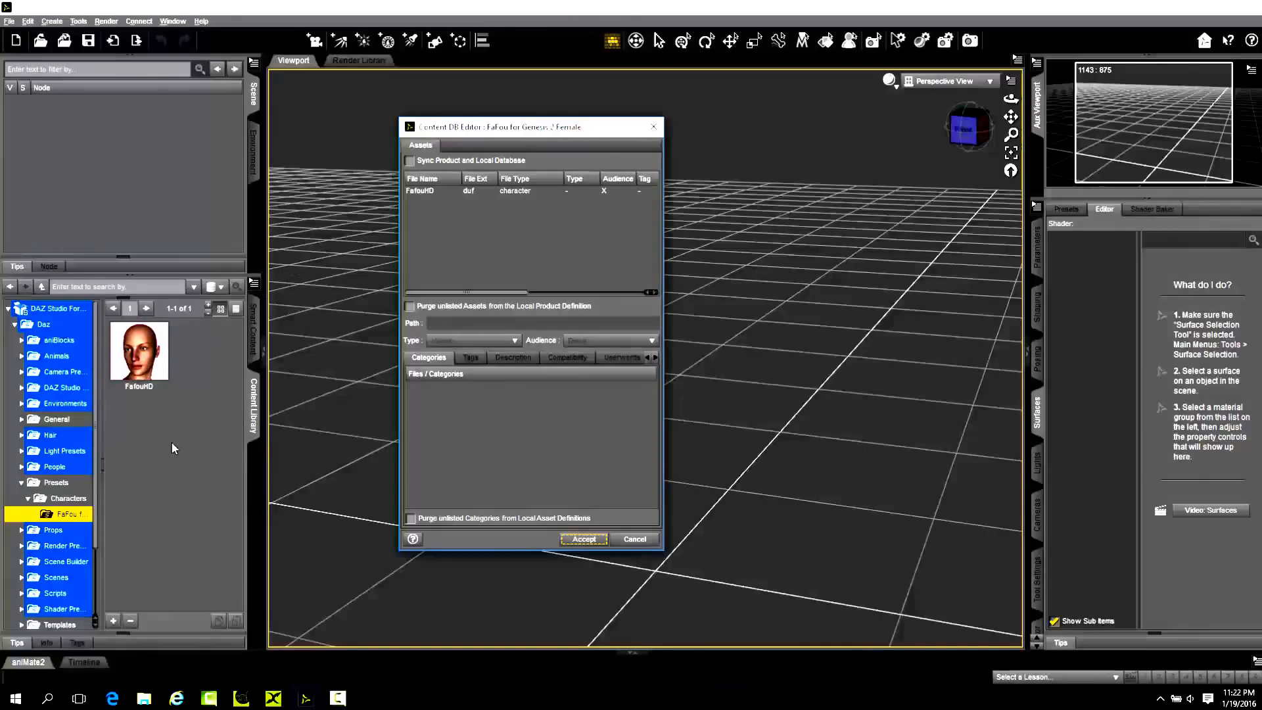
left_click(438, 190)
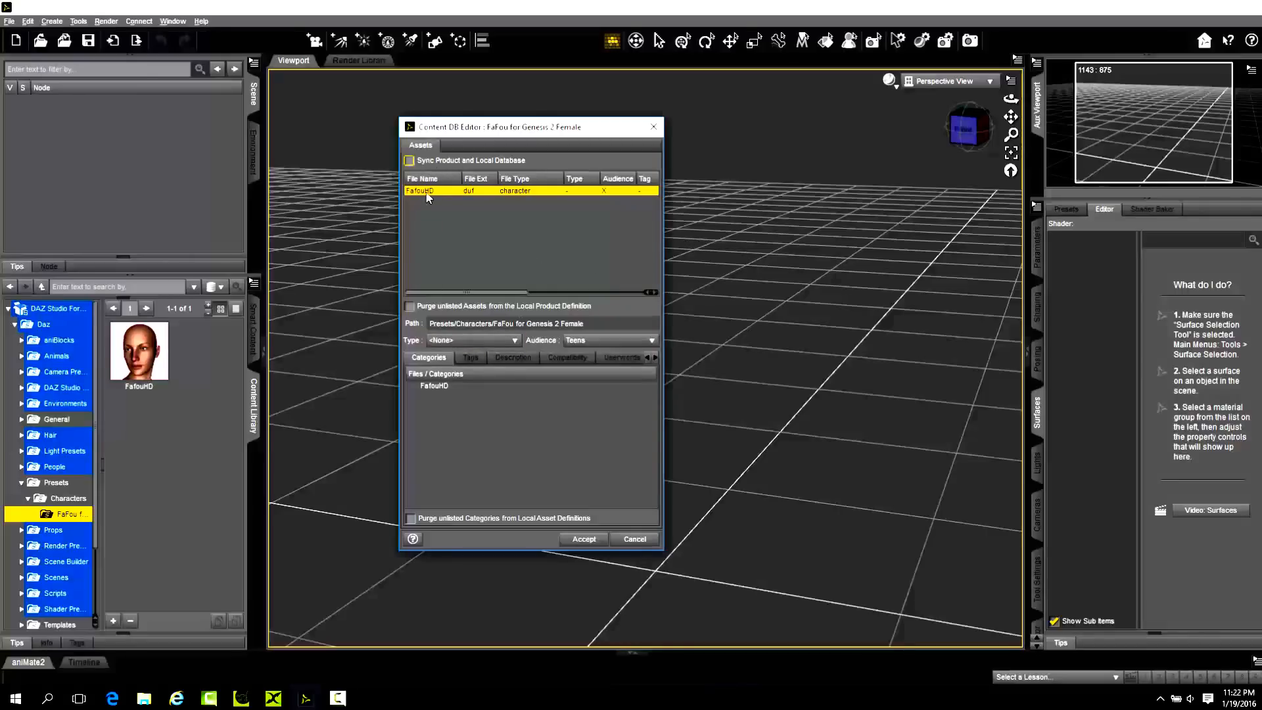
left_click(490, 341)
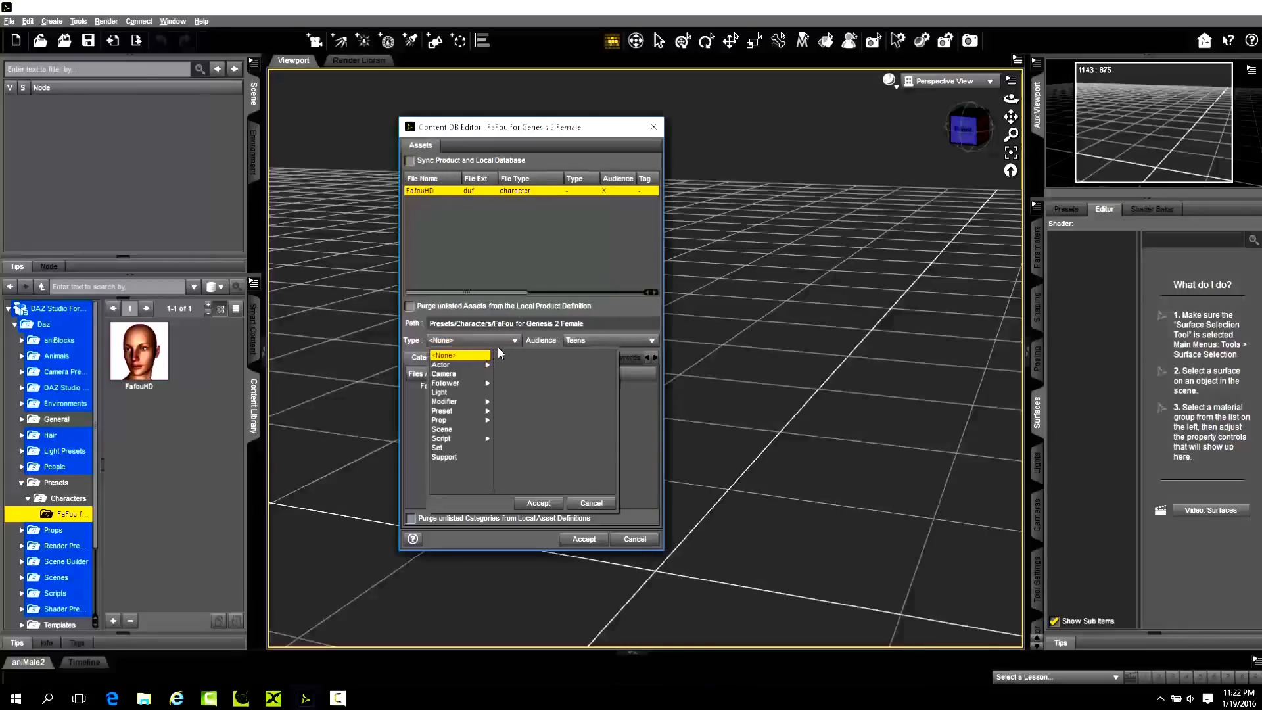
mouse_move(457, 366)
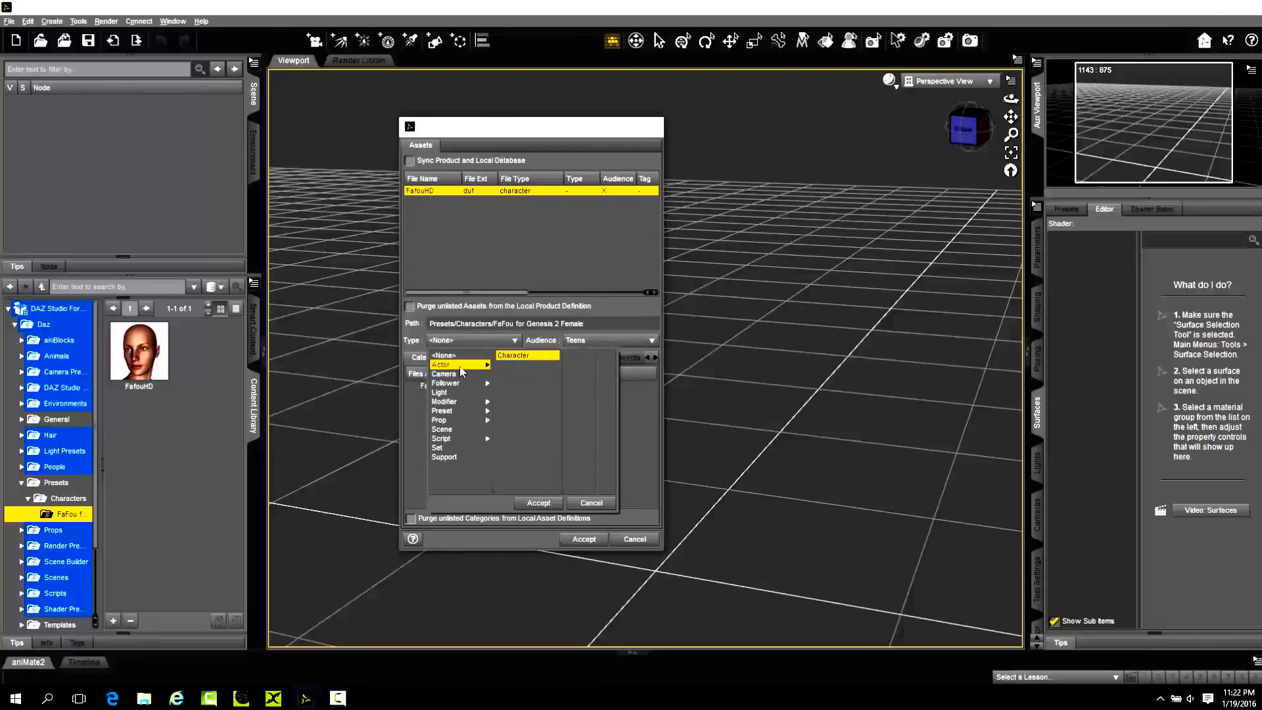
left_click(539, 503)
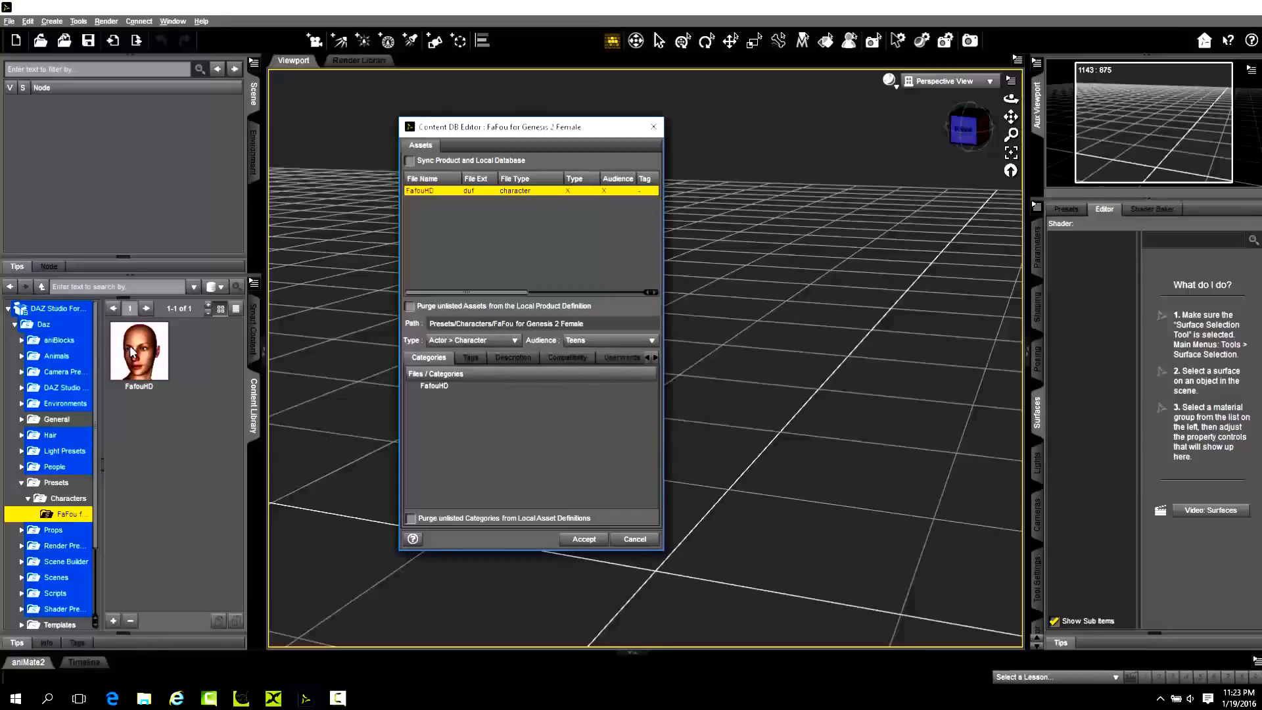
left_click(587, 539)
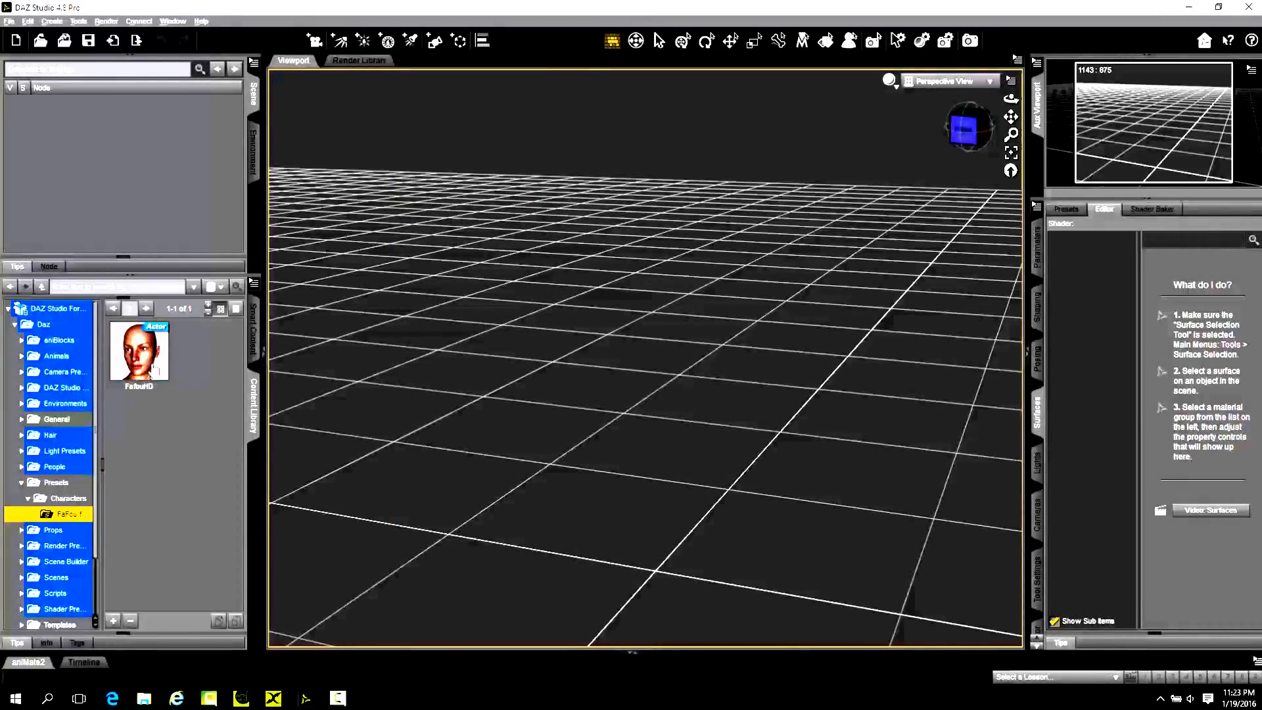
Check the Smart Content Figures list for the FafouHD character.
left_click(253, 332)
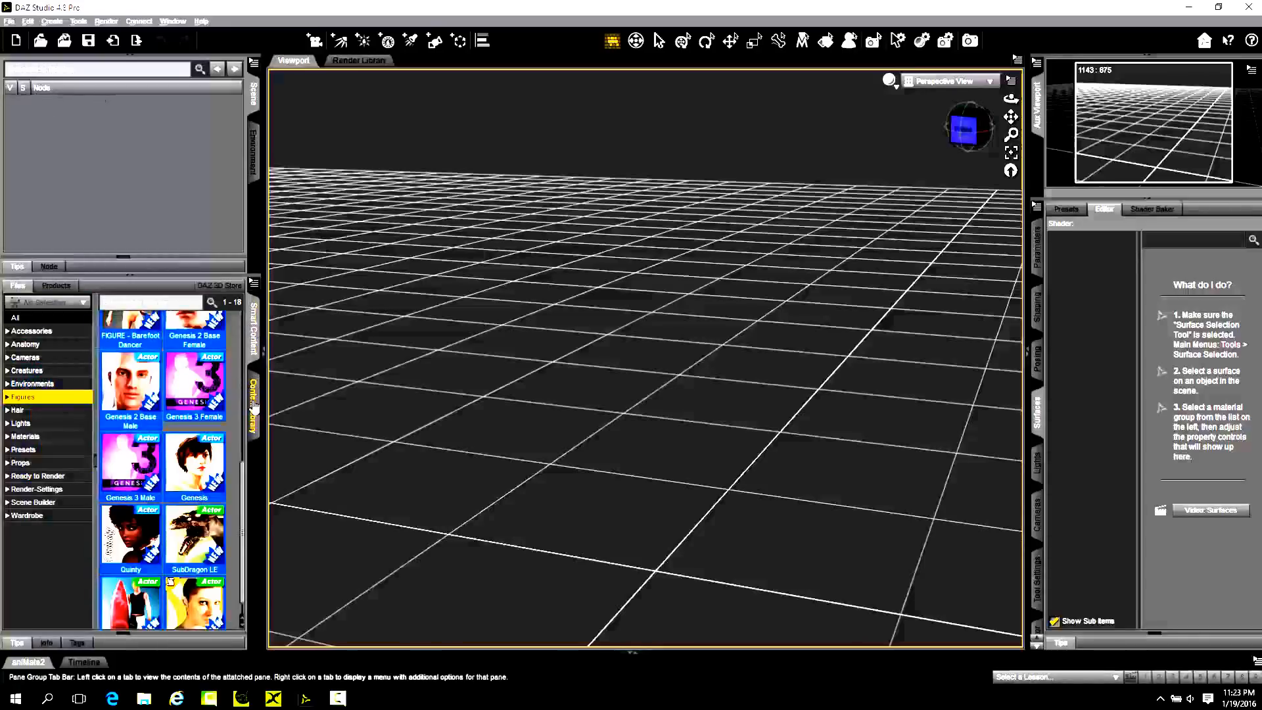
scroll(178, 466, "up", 3)
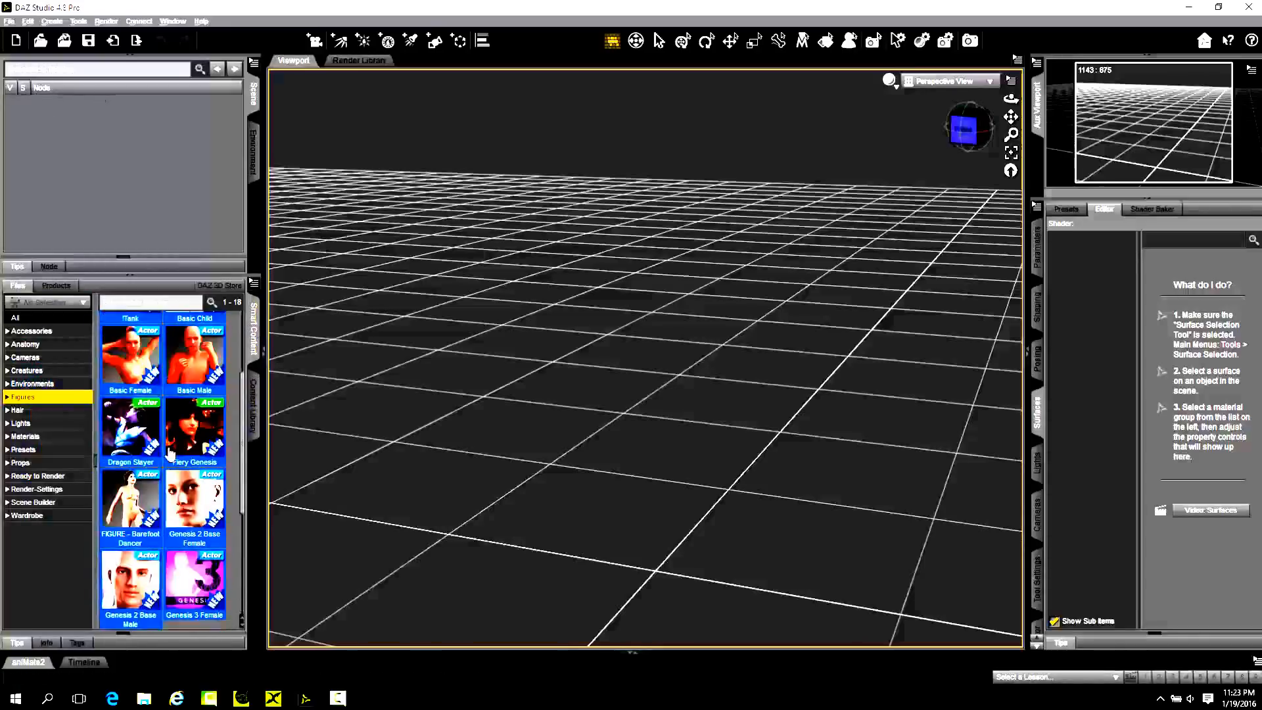
scroll(197, 457, "down", 3)
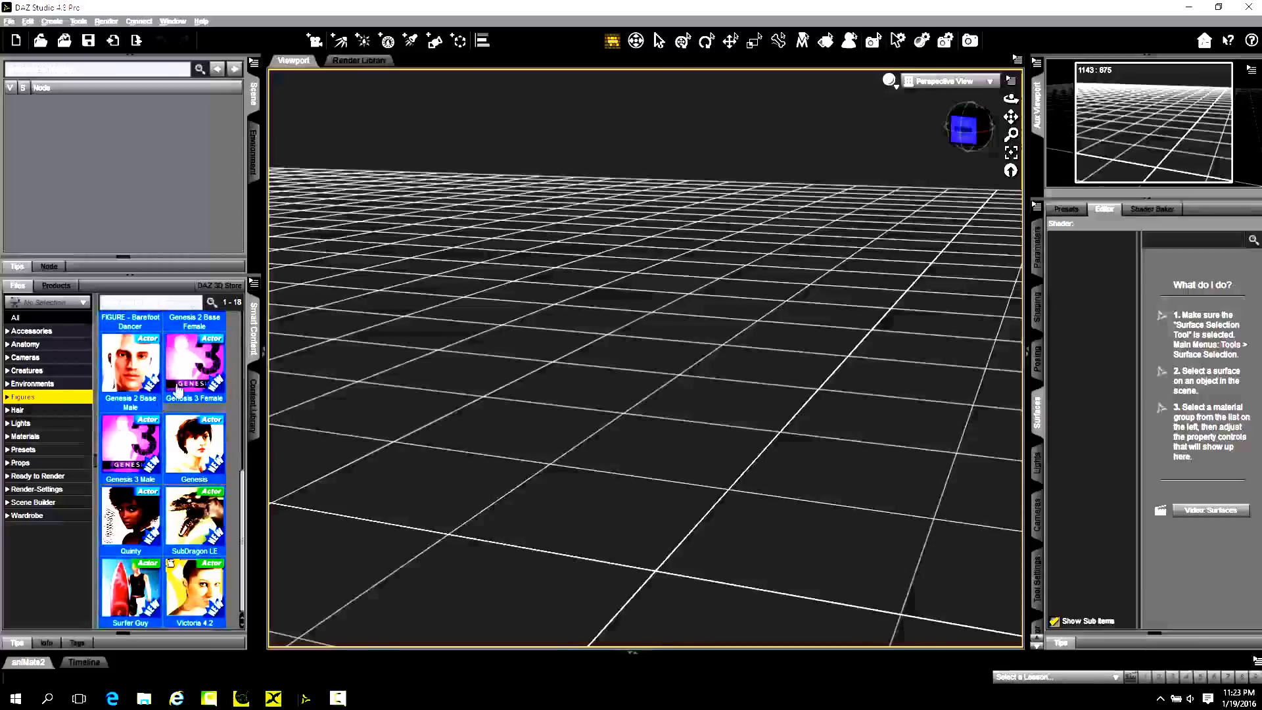
Open the Content DB Editor for the FaFou for Genesis 2 Female folder and select the FafouHD asset.
left_click(253, 407)
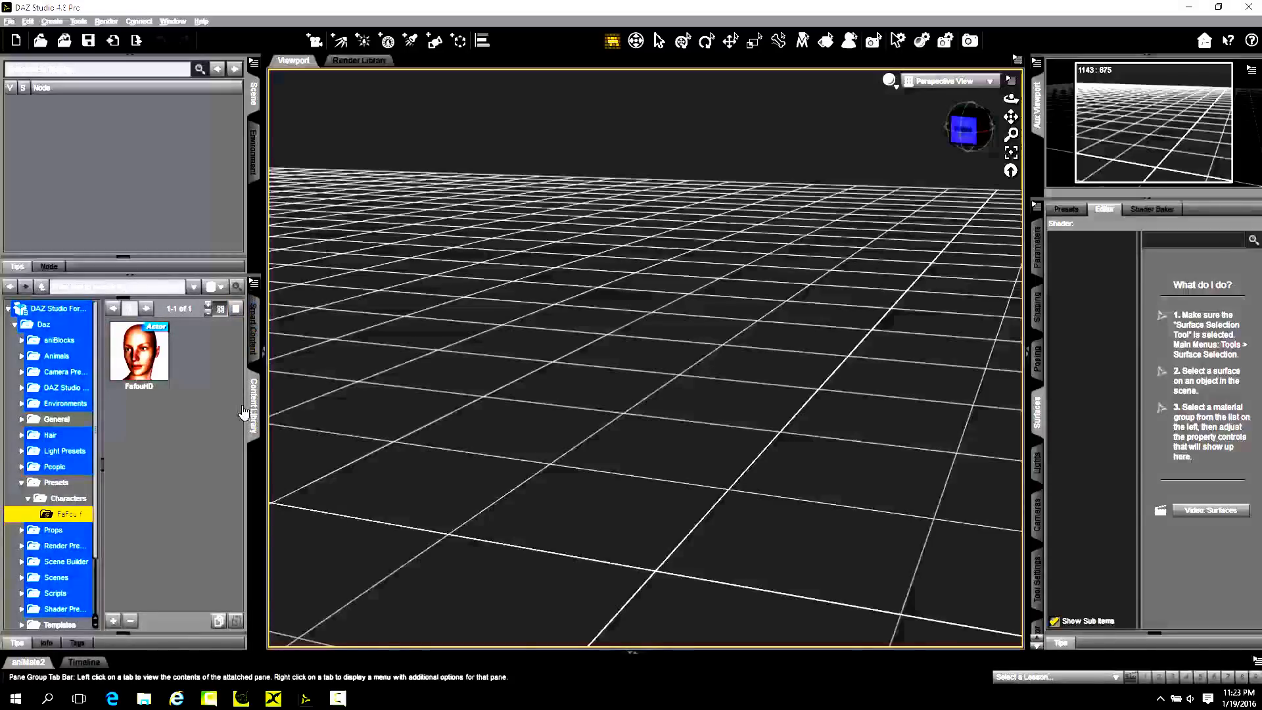
left_click(253, 283)
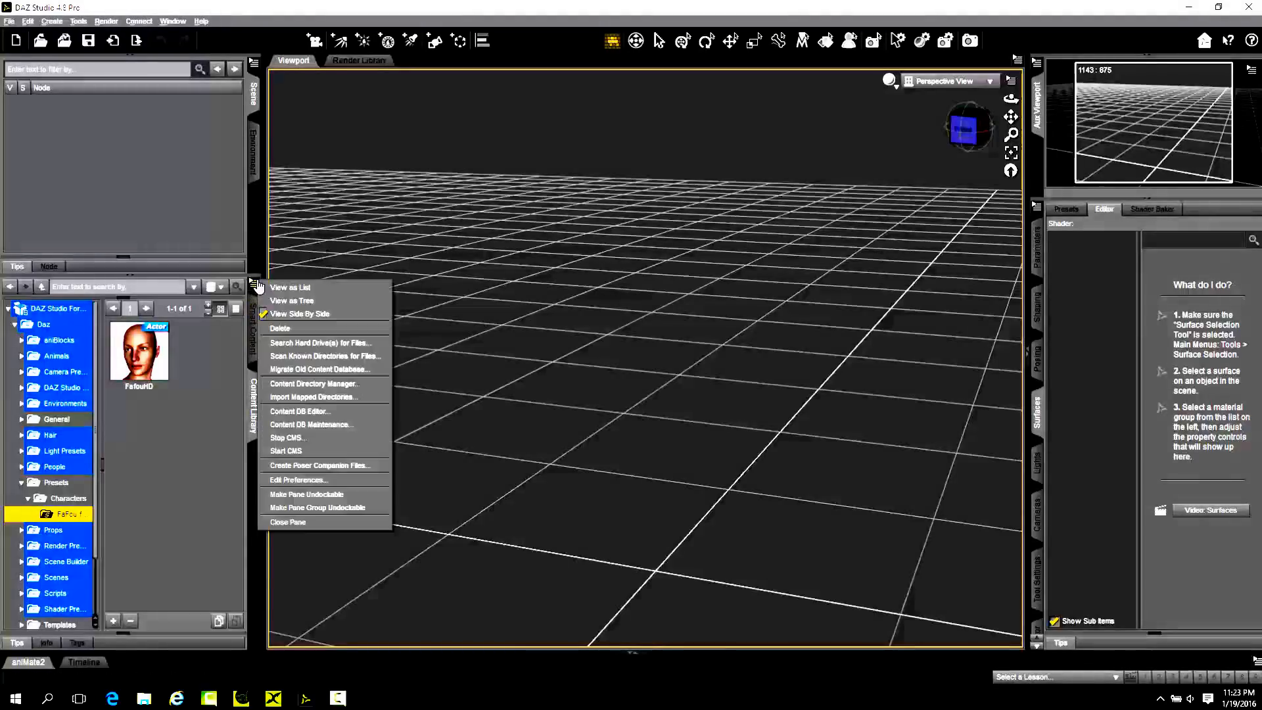
left_click(312, 414)
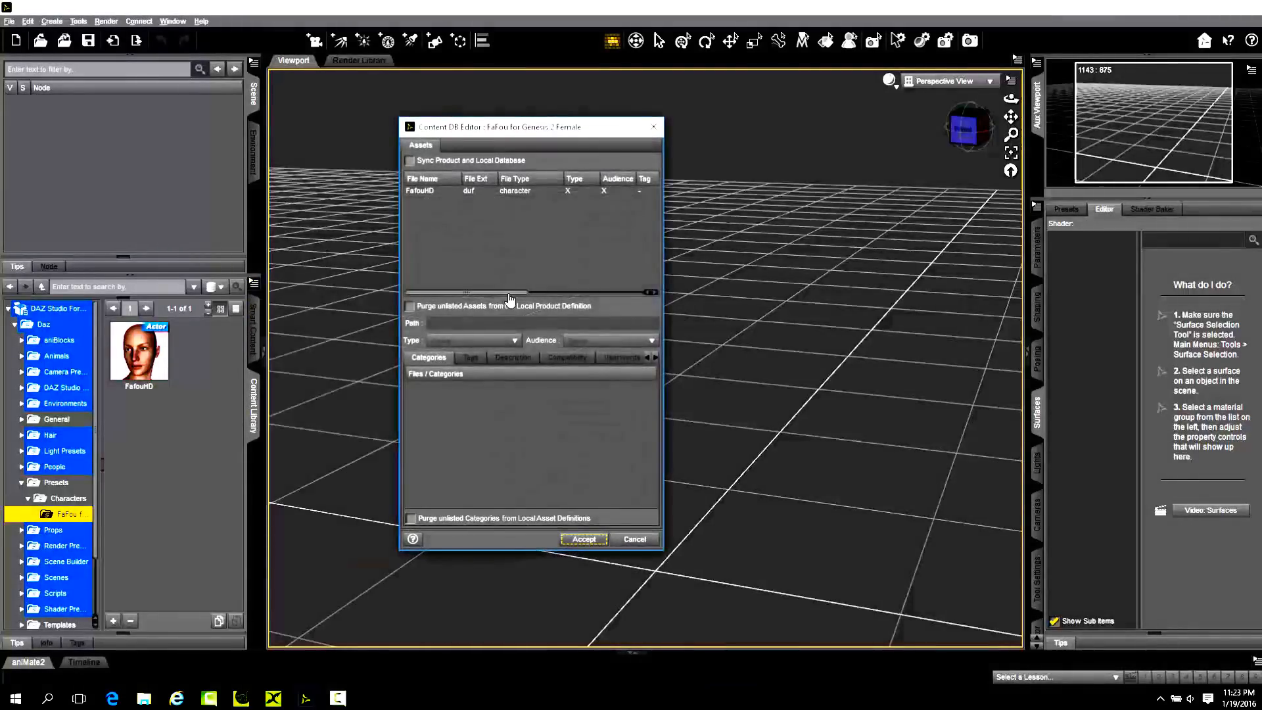
left_click(459, 192)
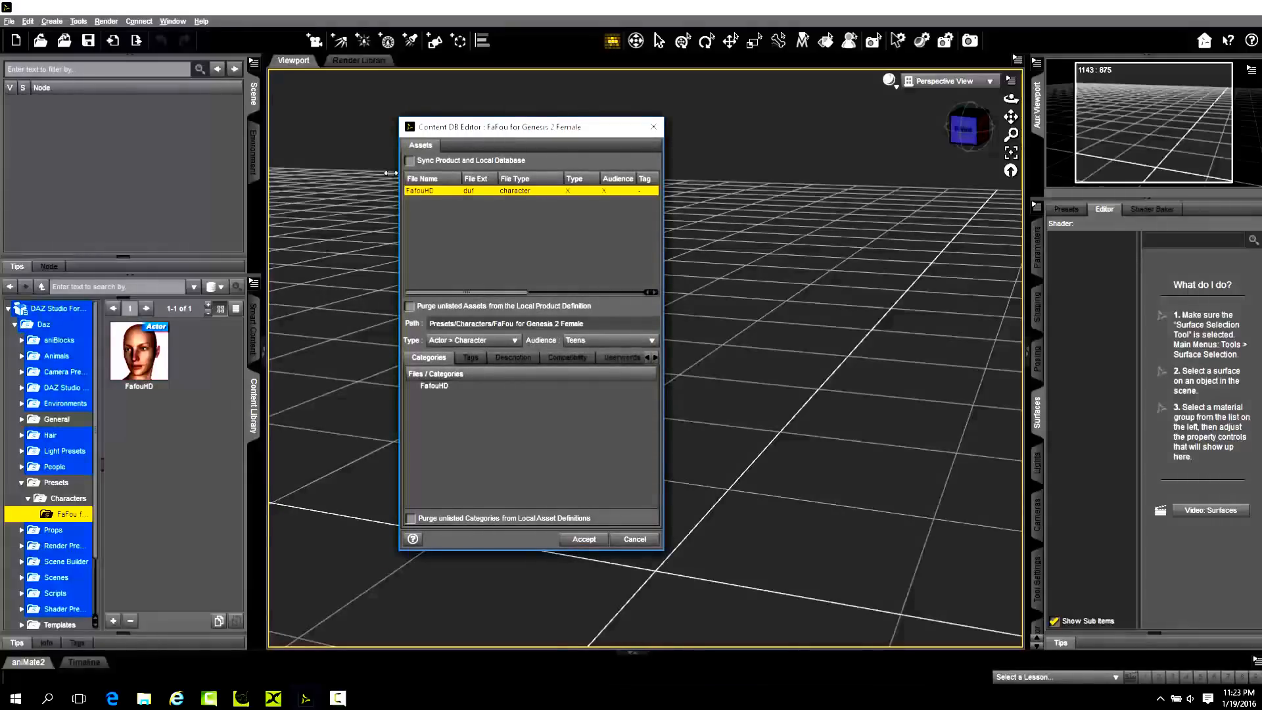
Assign the root category /Default/Figures/People/Female to the FafouHD file.
left_click(433, 387)
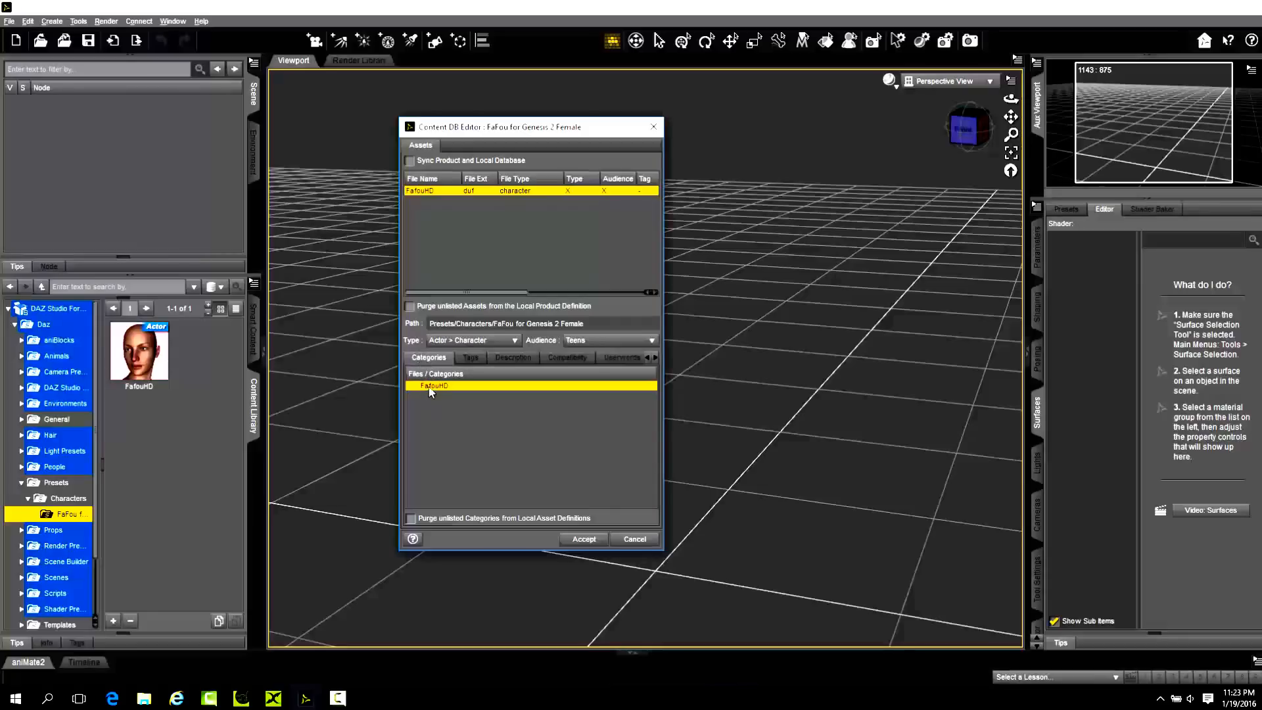
right_click(433, 387)
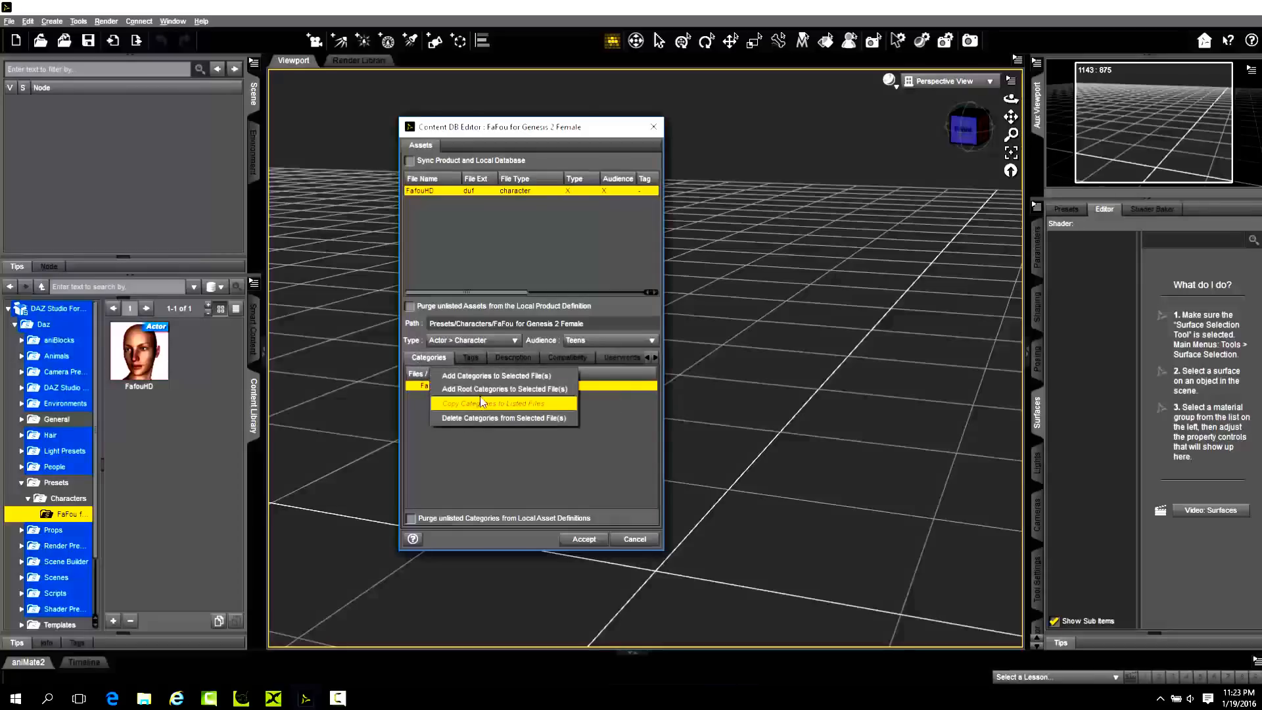
left_click(543, 390)
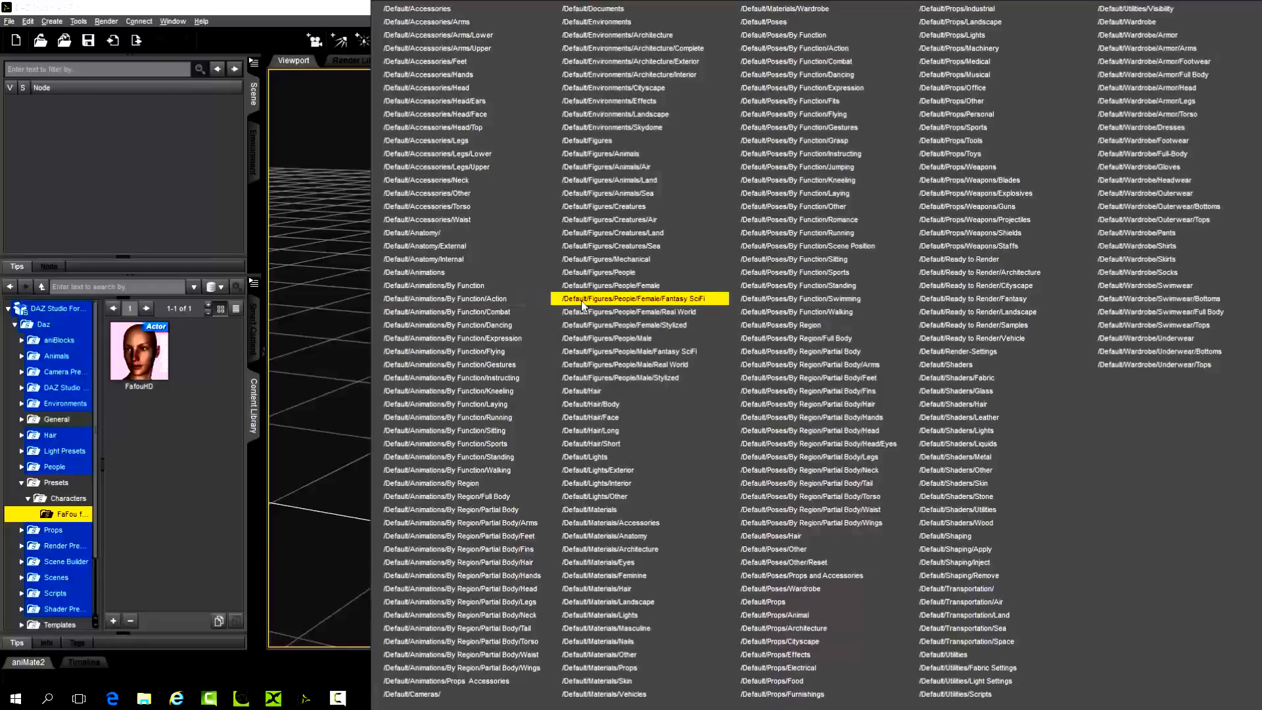
left_click(646, 287)
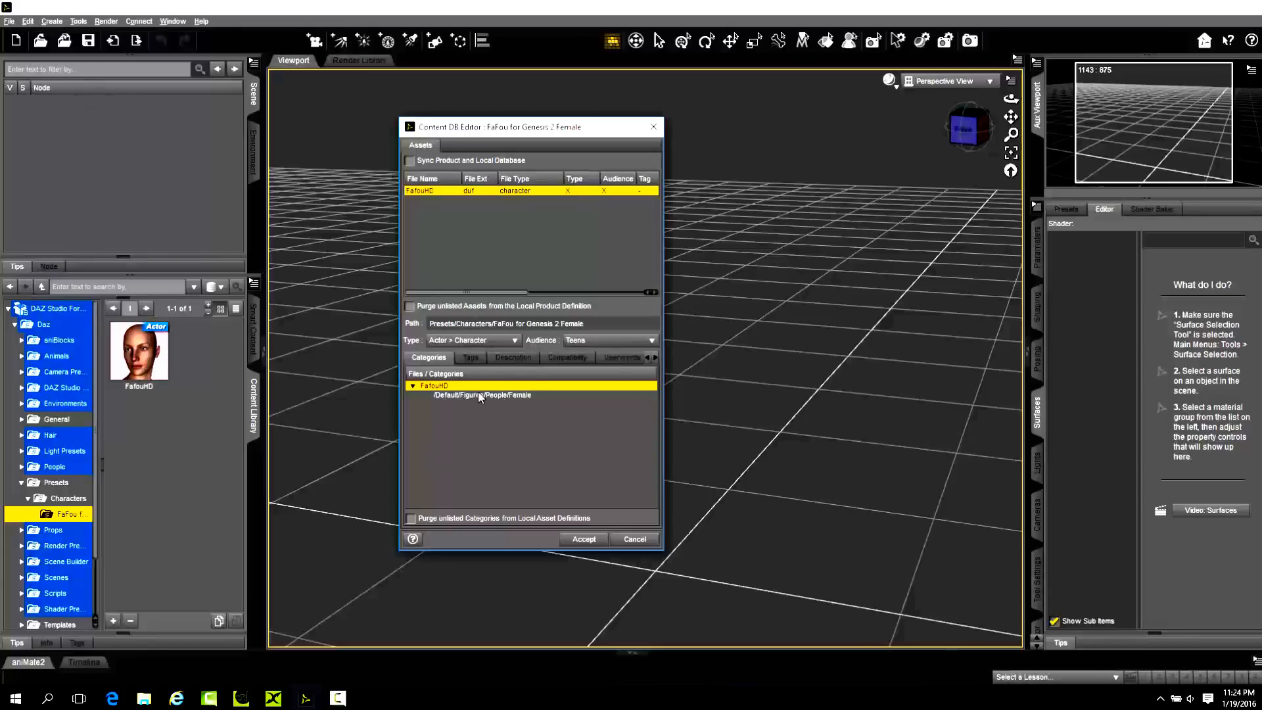
Examine FafouHD's category and compatibility entries and the available asset types, including the Preset subtypes, leaving the type as it is.
left_click(566, 357)
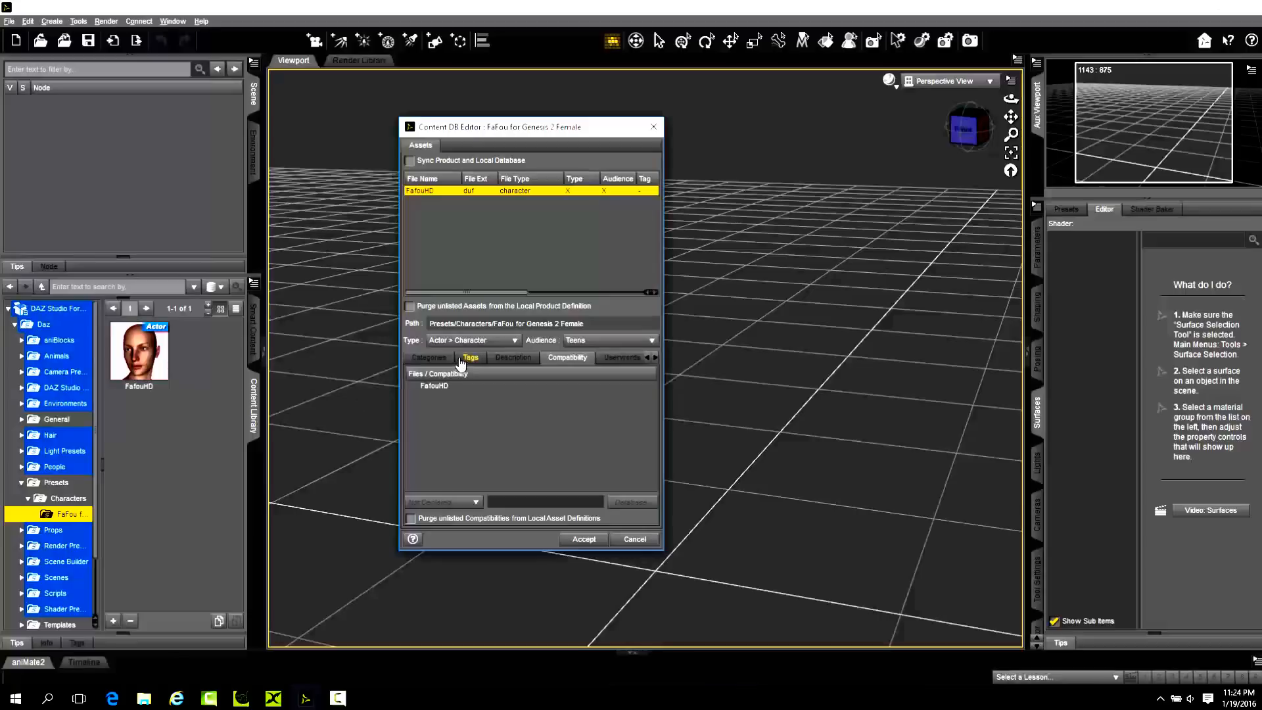
left_click(430, 358)
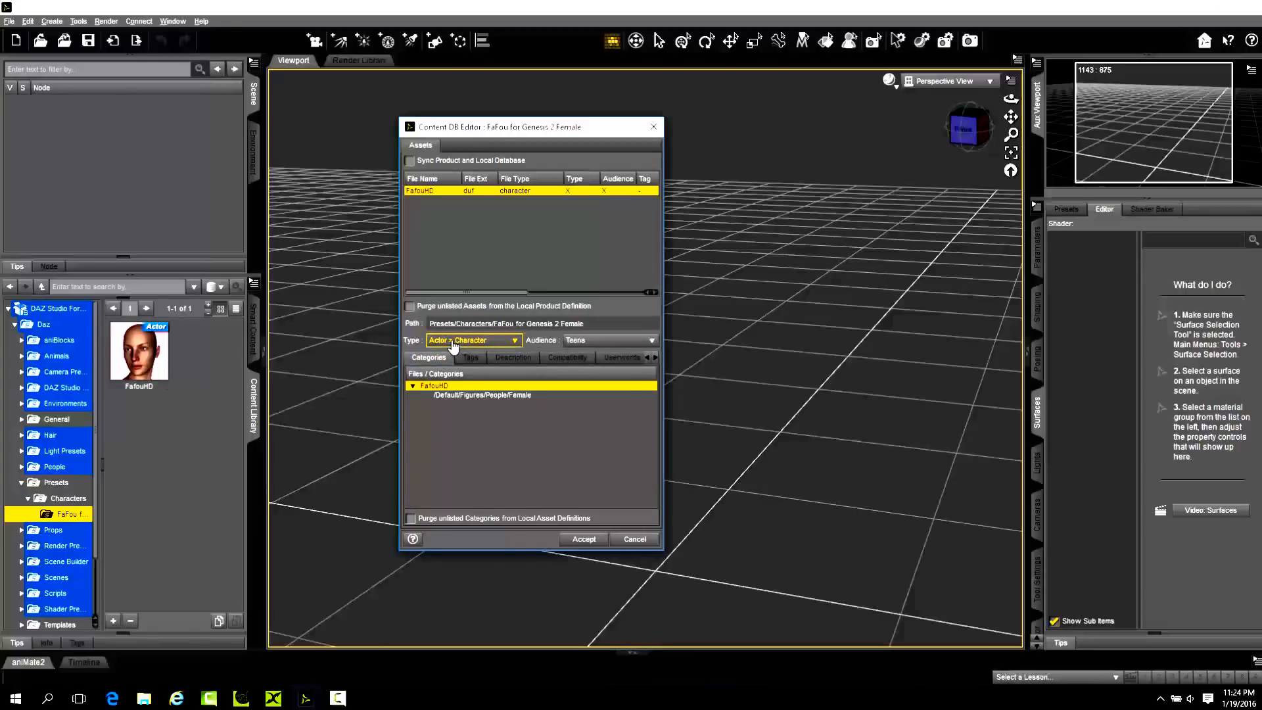
left_click(567, 359)
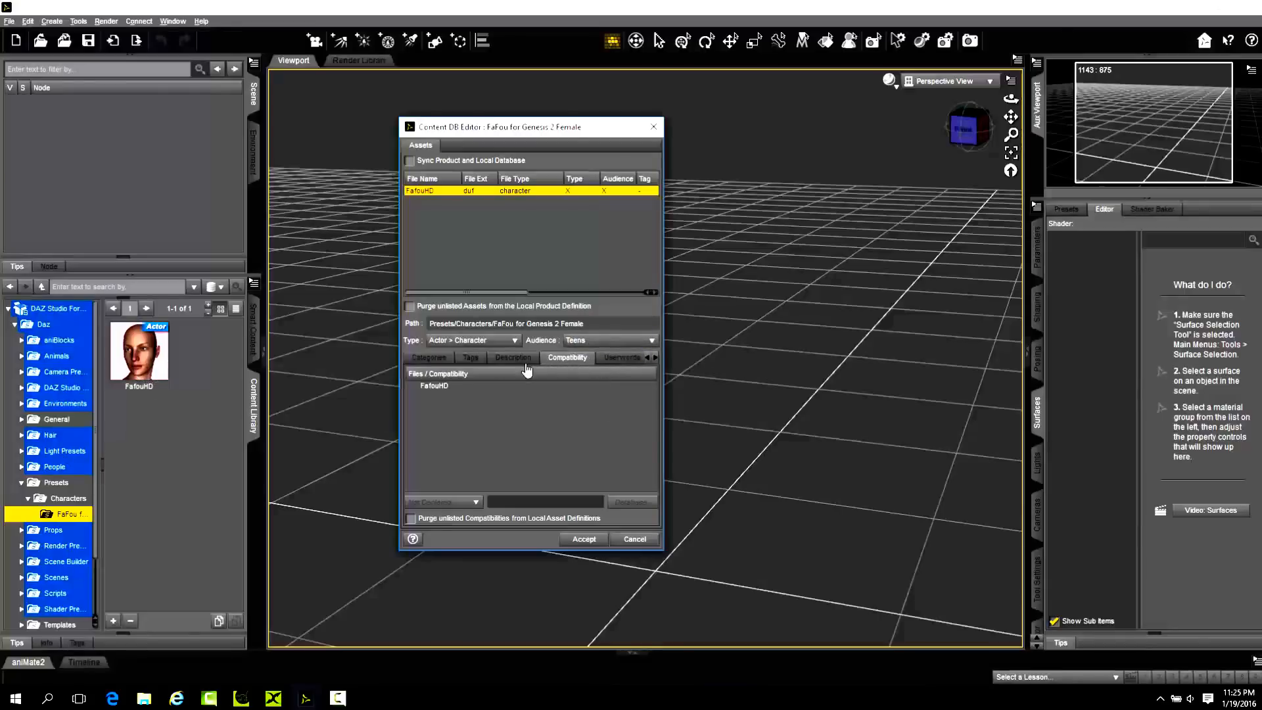
left_click(452, 340)
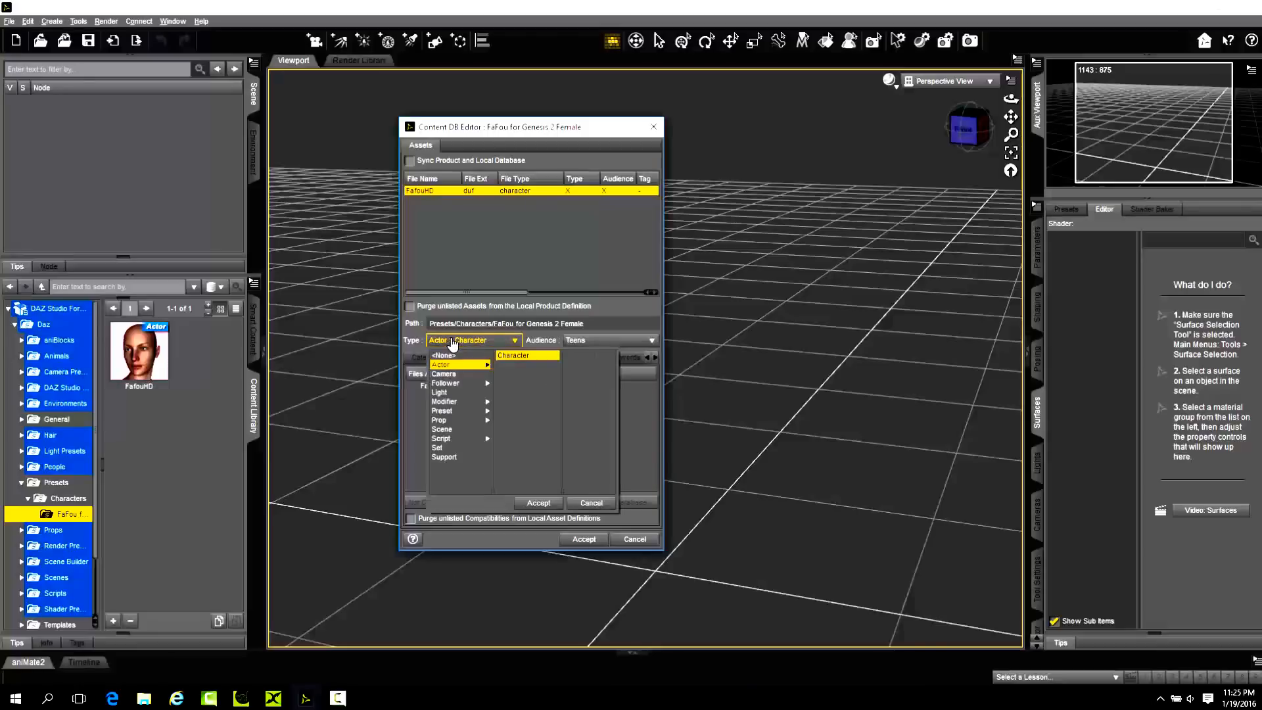
left_click(425, 406)
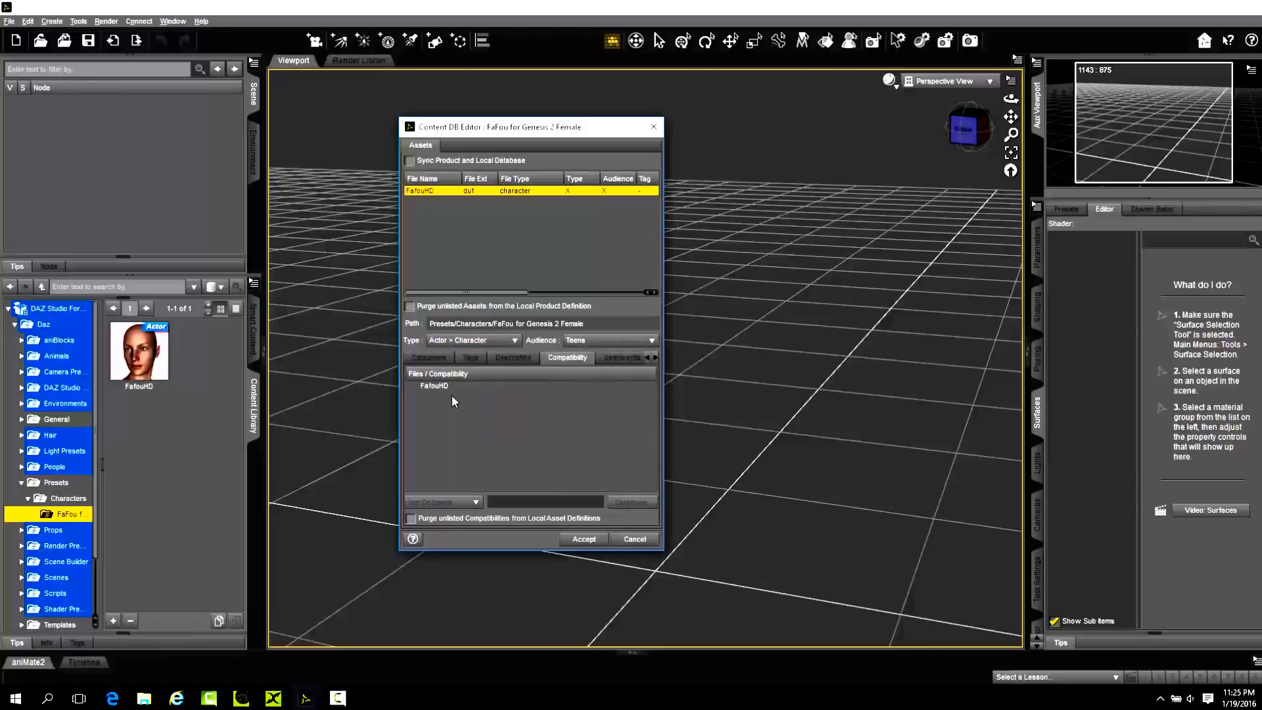
left_click(463, 341)
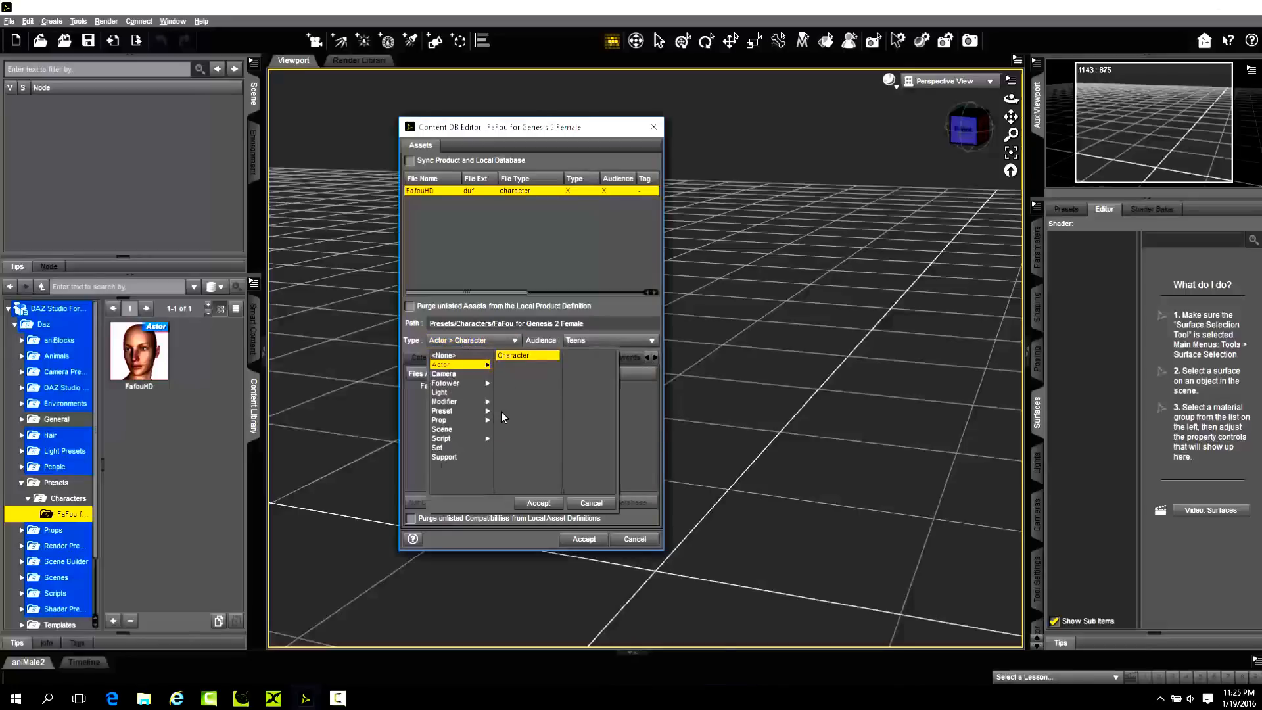
left_click(398, 422)
left_click(466, 342)
mouse_move(461, 410)
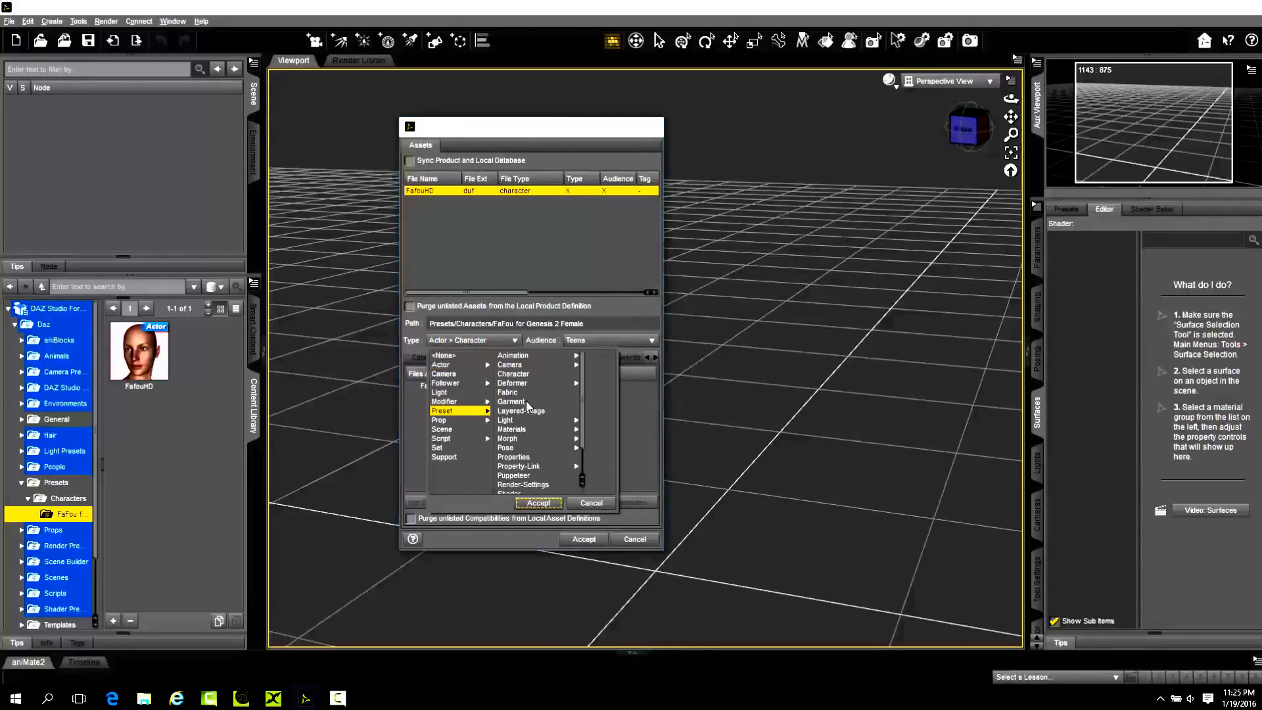
left_click(622, 441)
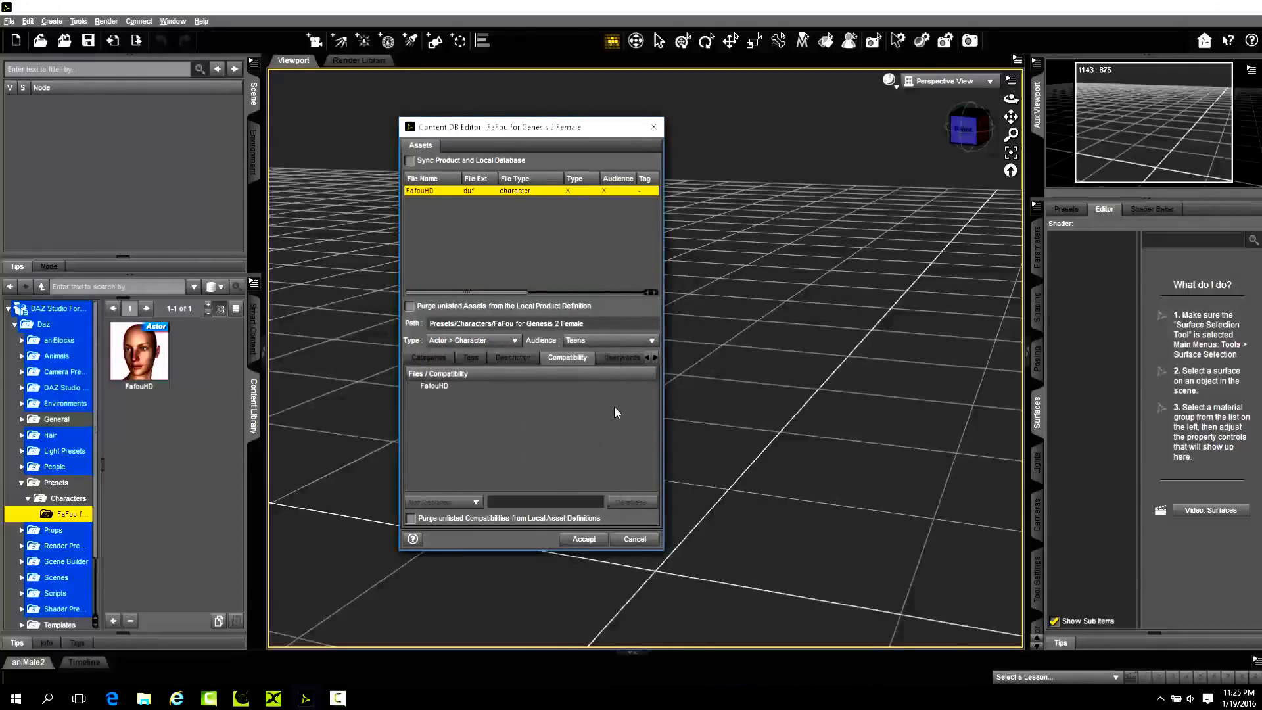
Examine the commands for adding, copying and deleting FafouHD's compatibilities and categories, and compare both listings.
left_click(440, 389)
right_click(436, 387)
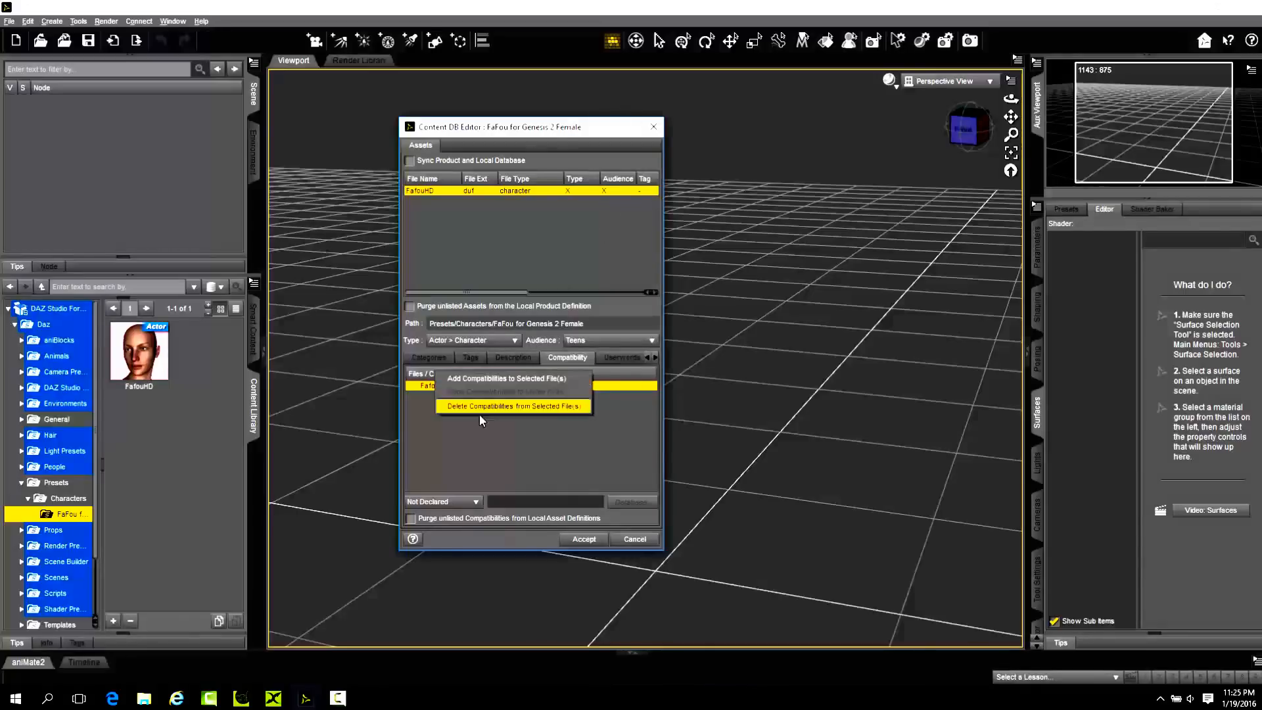
left_click(484, 445)
left_click(429, 357)
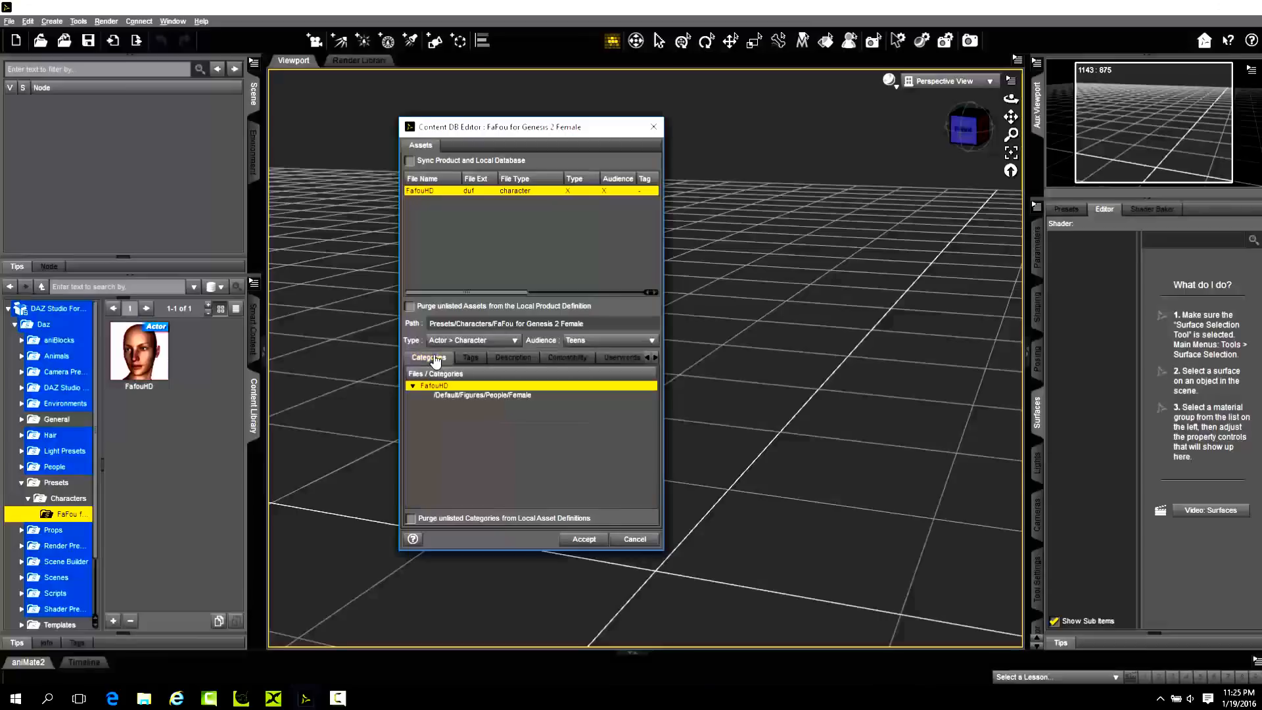
right_click(440, 385)
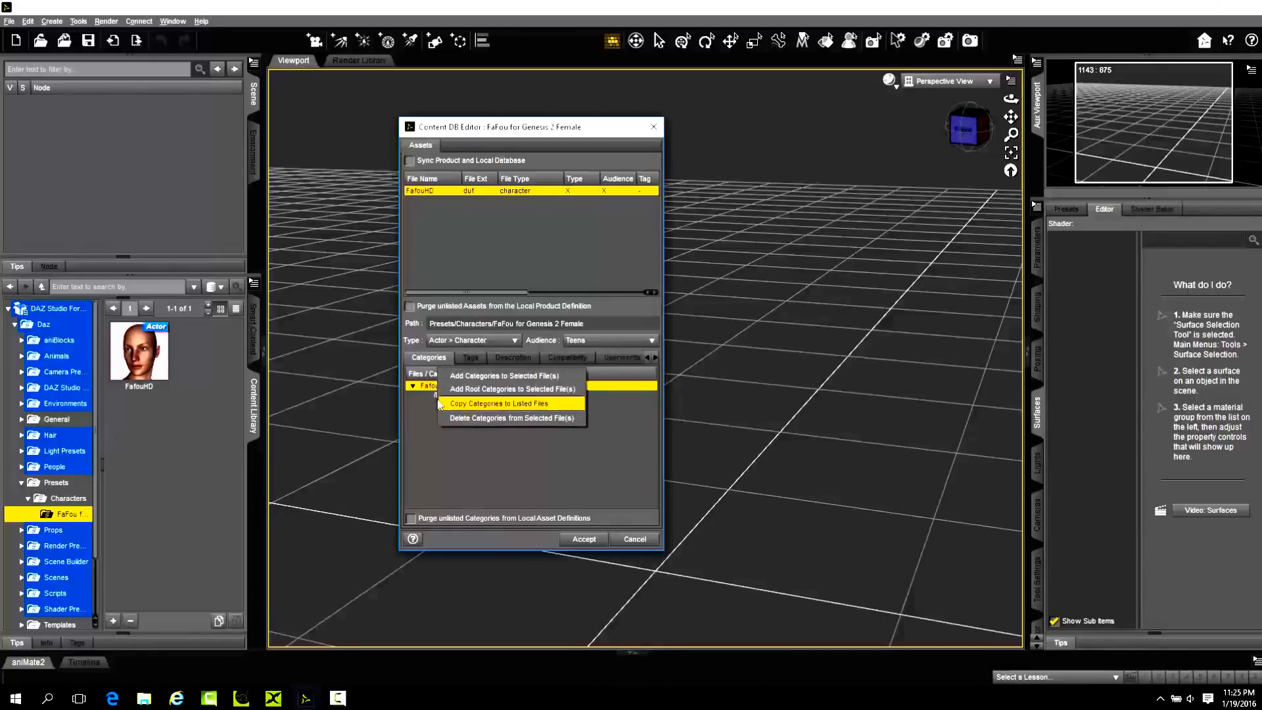
left_click(477, 472)
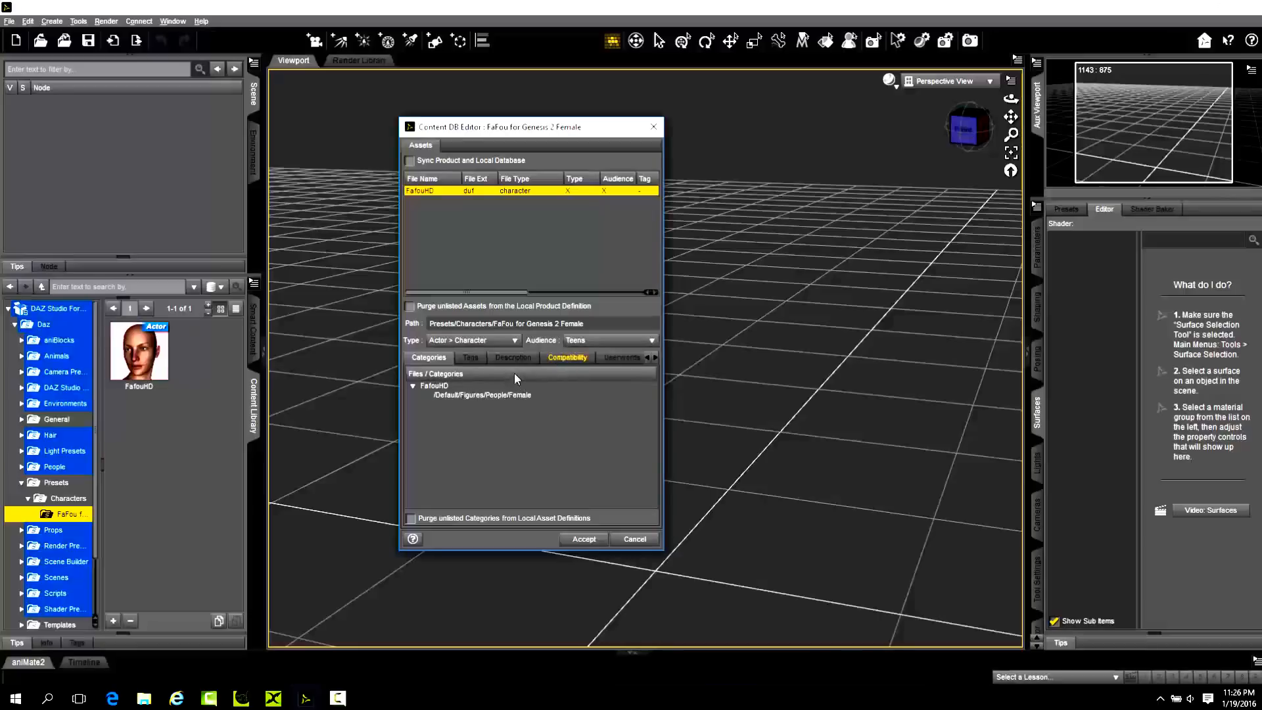
left_click(562, 358)
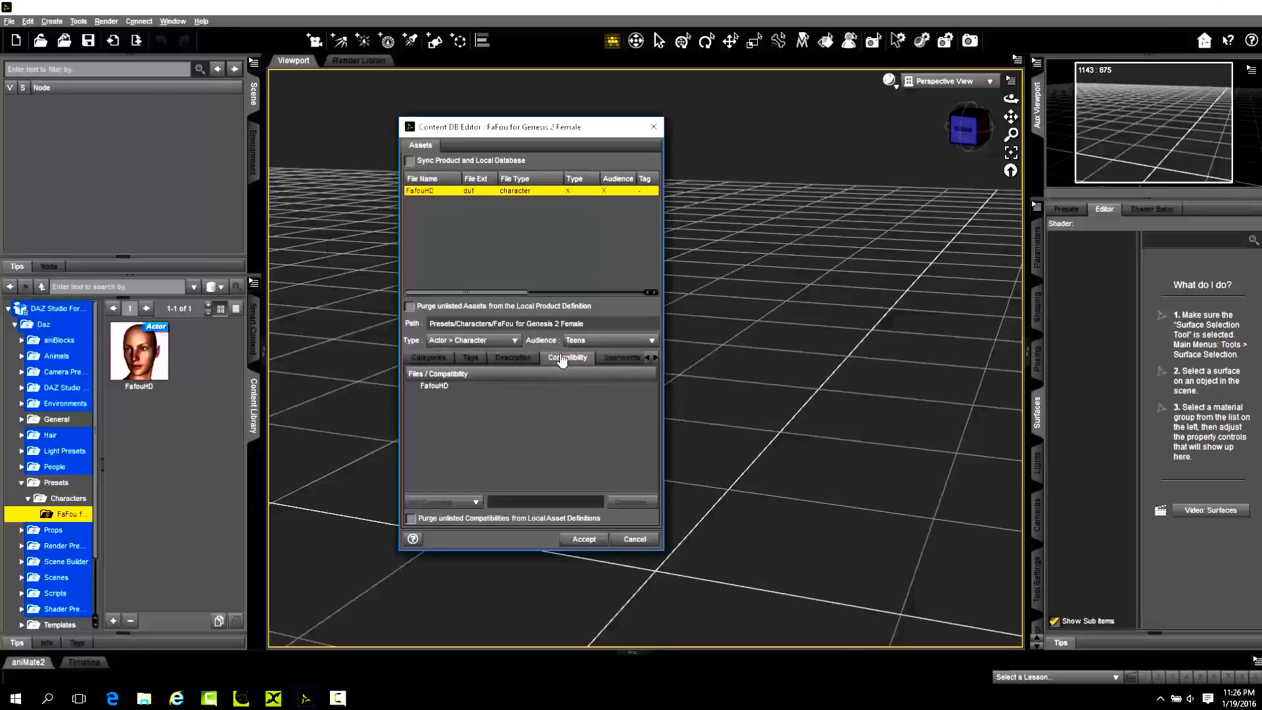
left_click(436, 388)
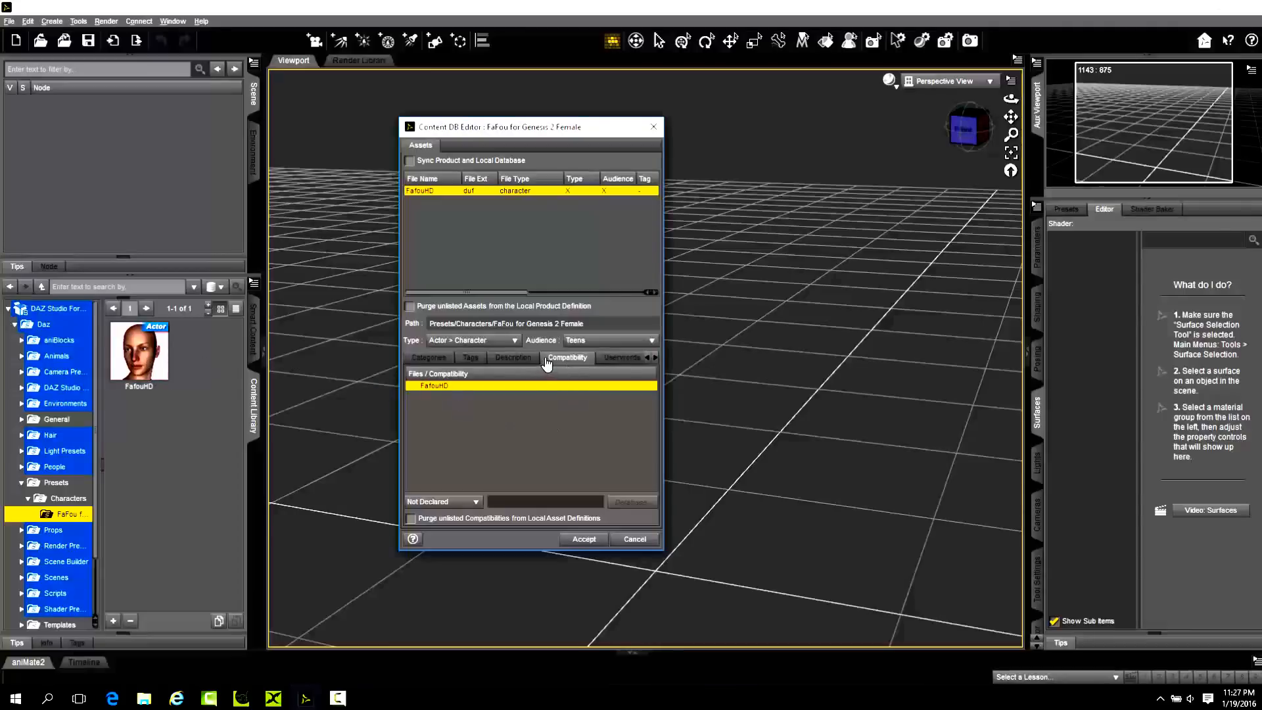
left_click(428, 358)
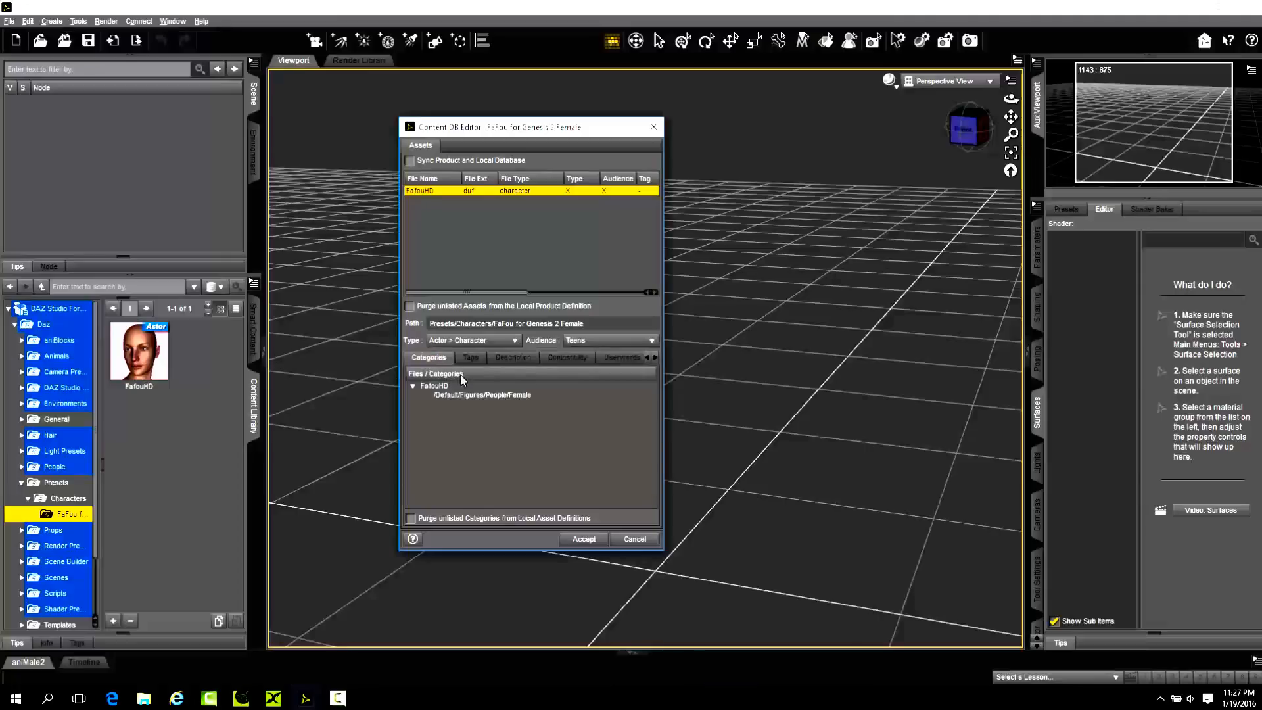
left_click(570, 359)
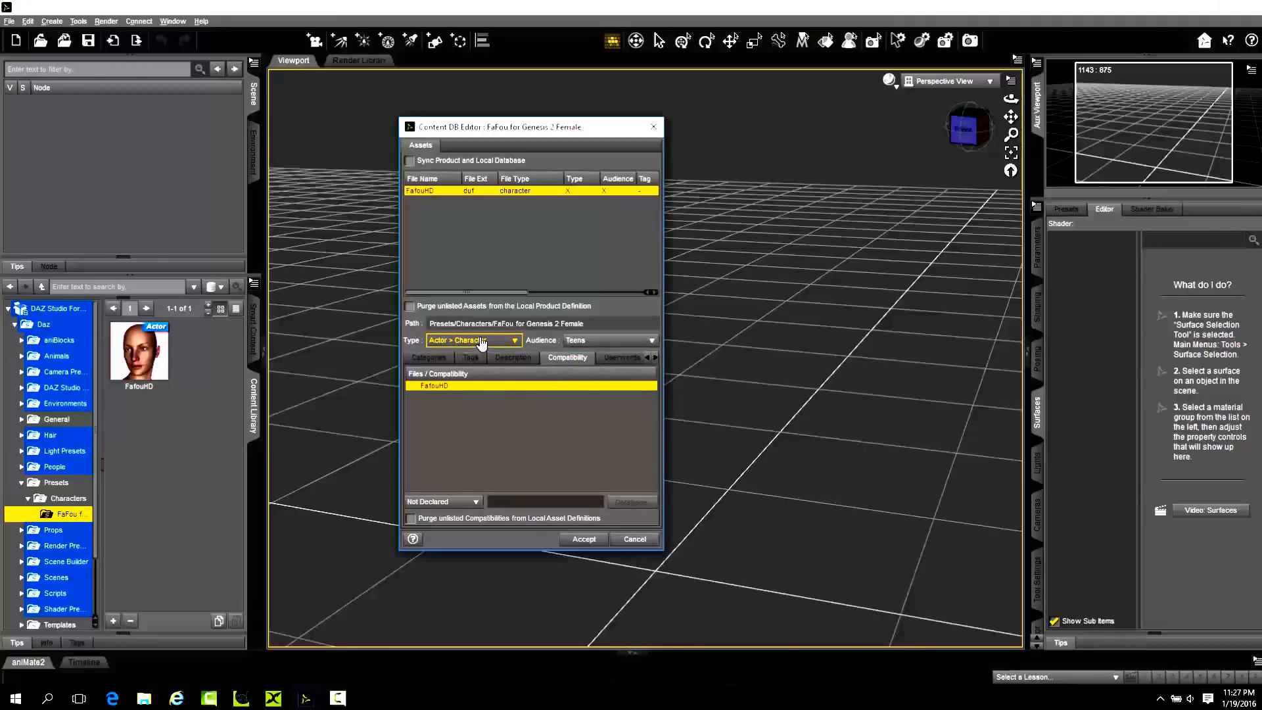
left_click(431, 359)
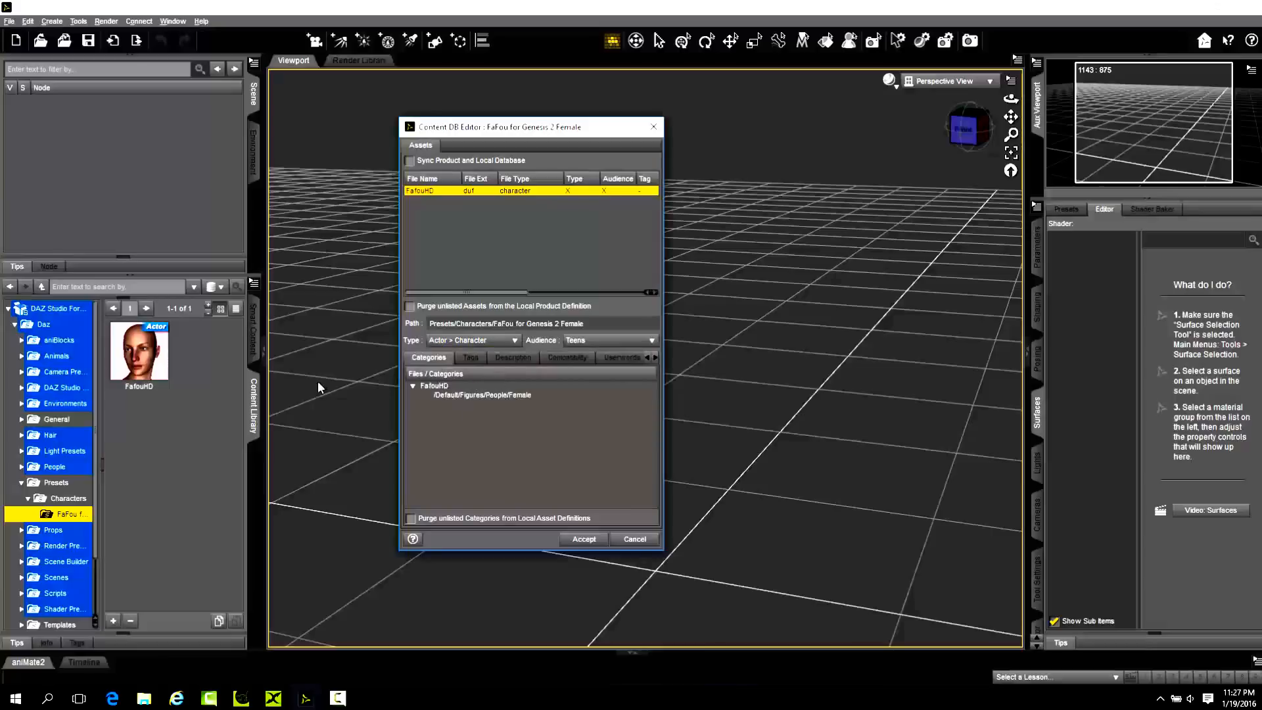
Add the Genesis 2 > Female compatibility base to the FafouHD file.
left_click(565, 357)
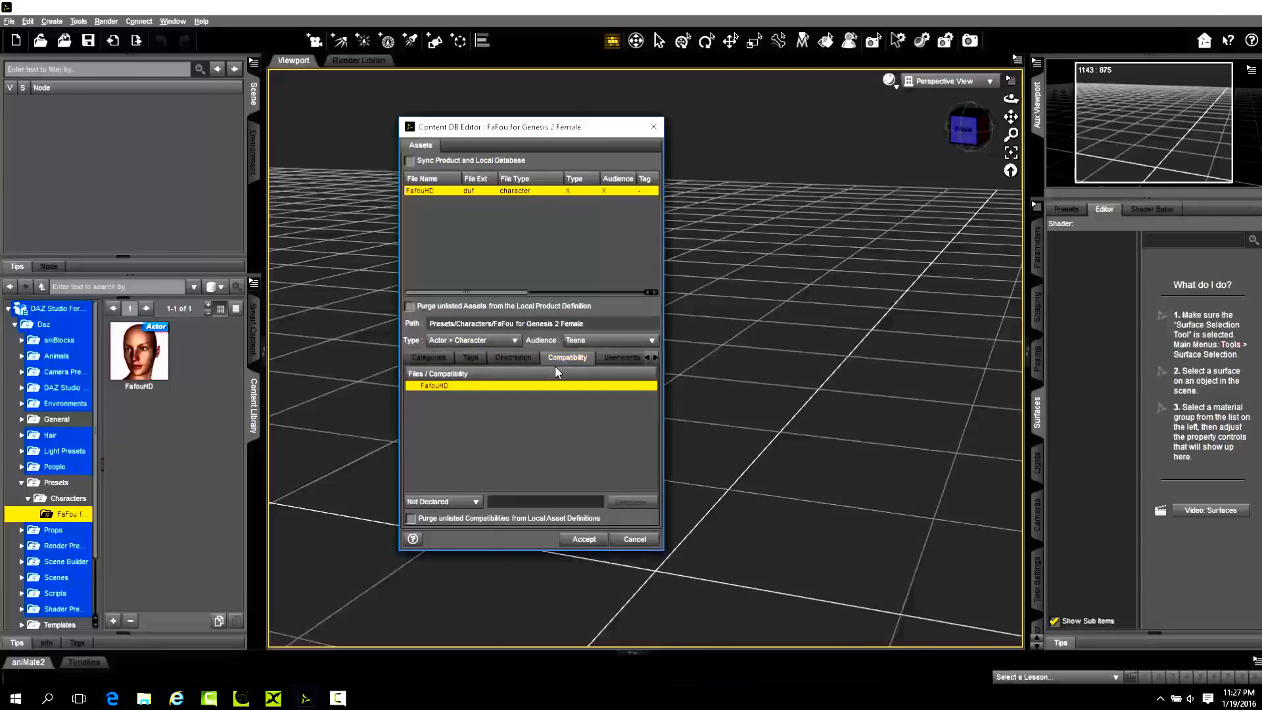
right_click(459, 386)
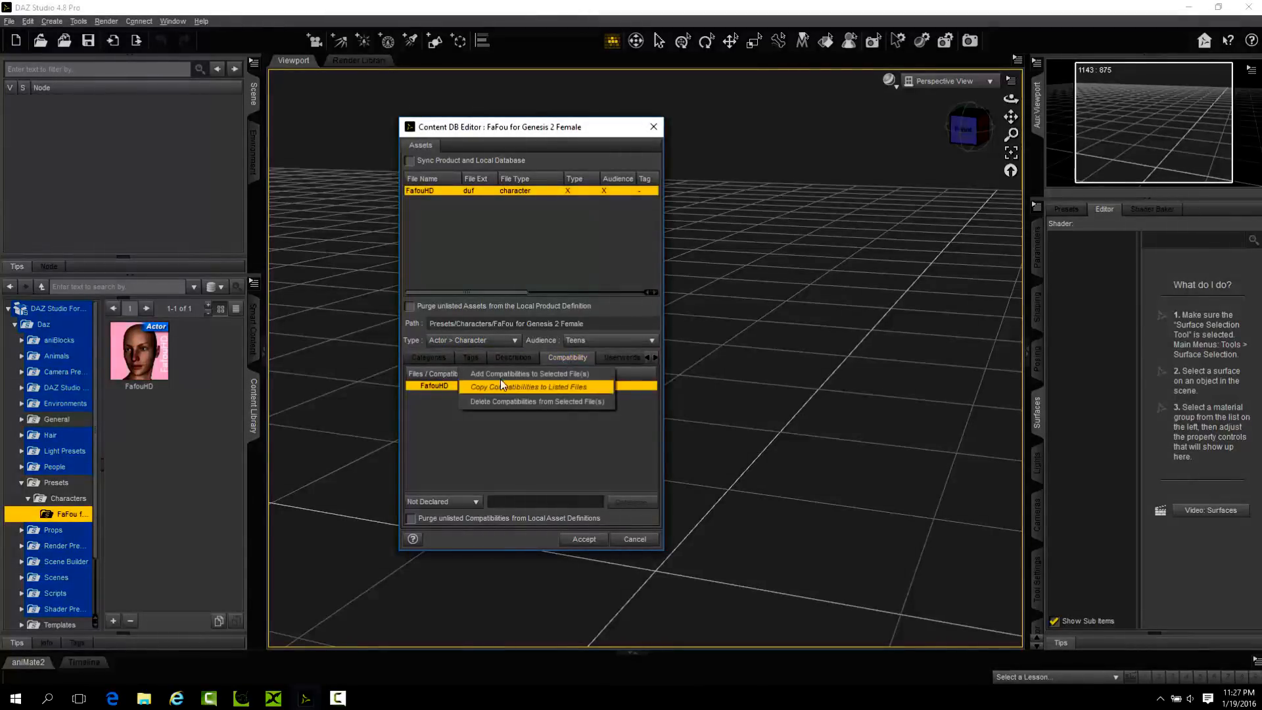
left_click(502, 374)
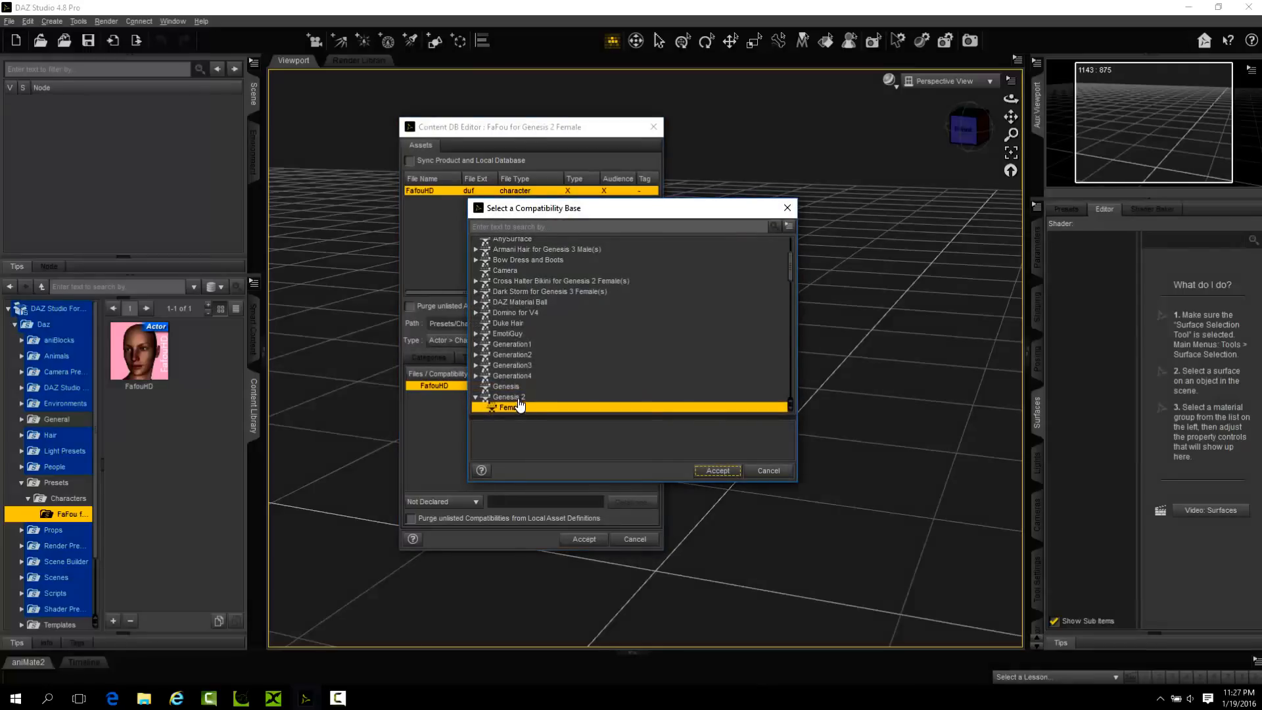
scroll(521, 405, "down", 2)
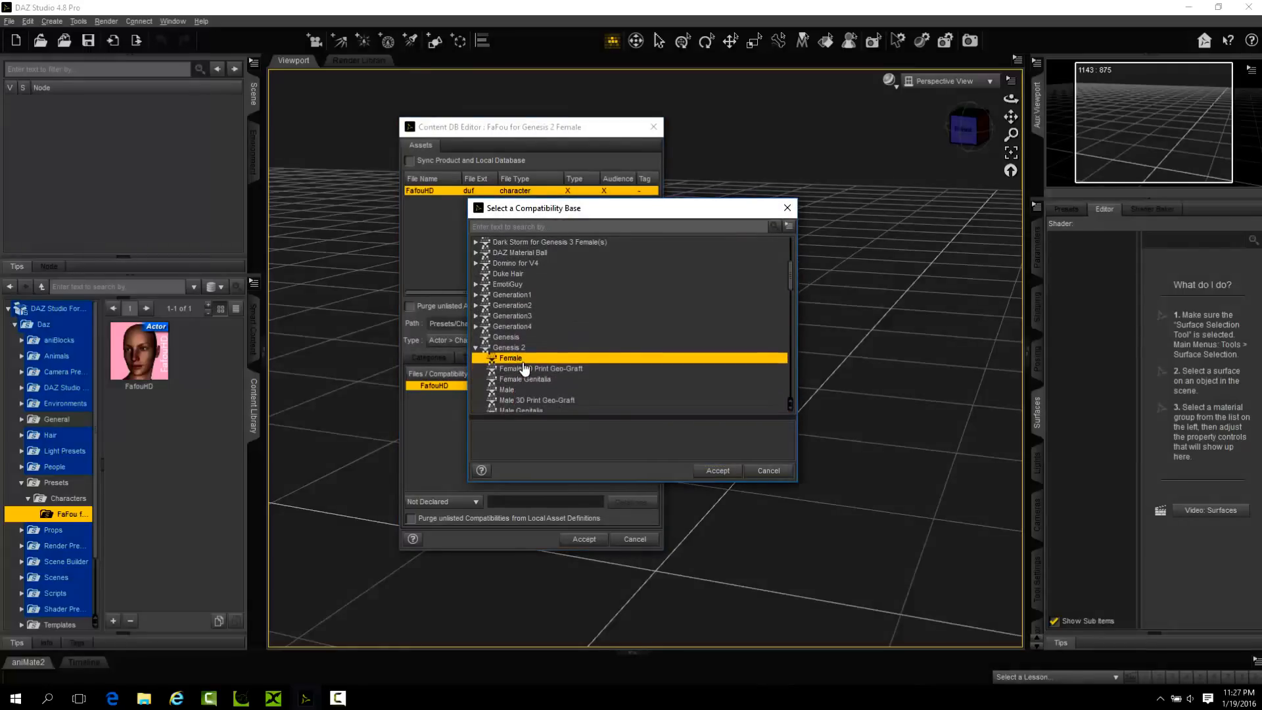
left_click(718, 470)
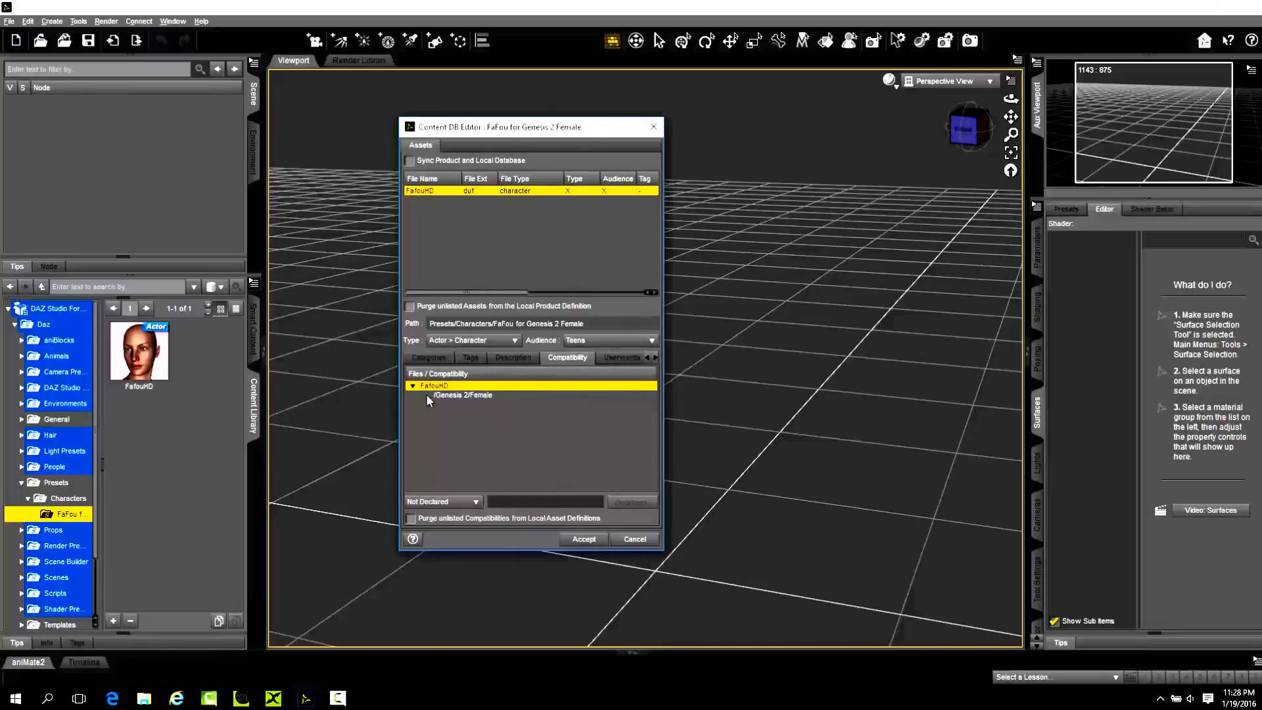
Review FafouHD's category and compatibility assignments and accept the metadata edits in the Content DB Editor.
left_click(428, 357)
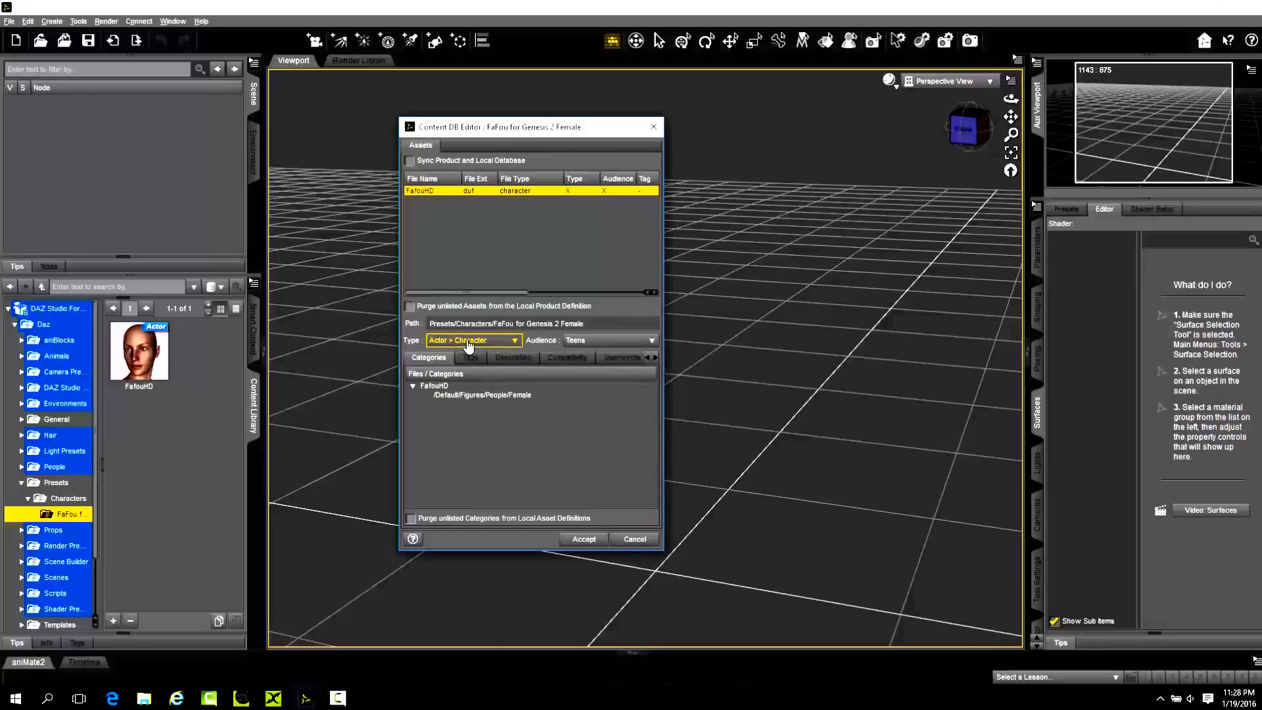
left_click(444, 389)
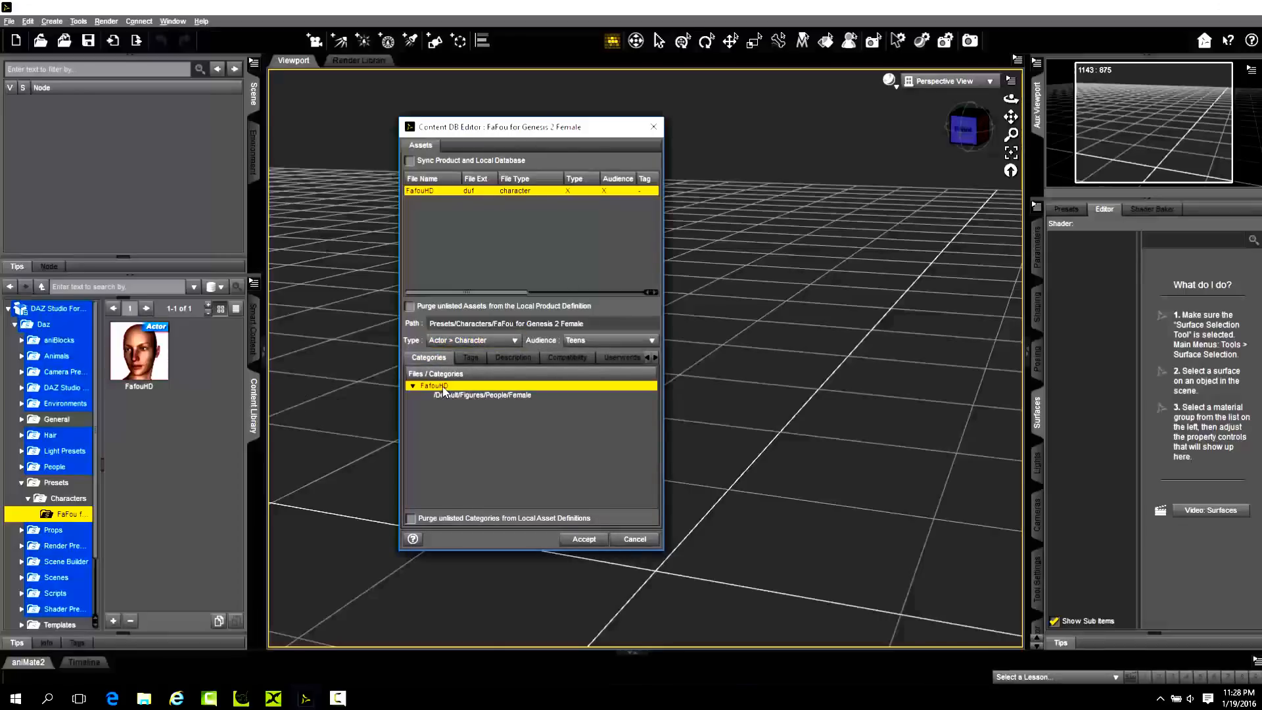
right_click(443, 389)
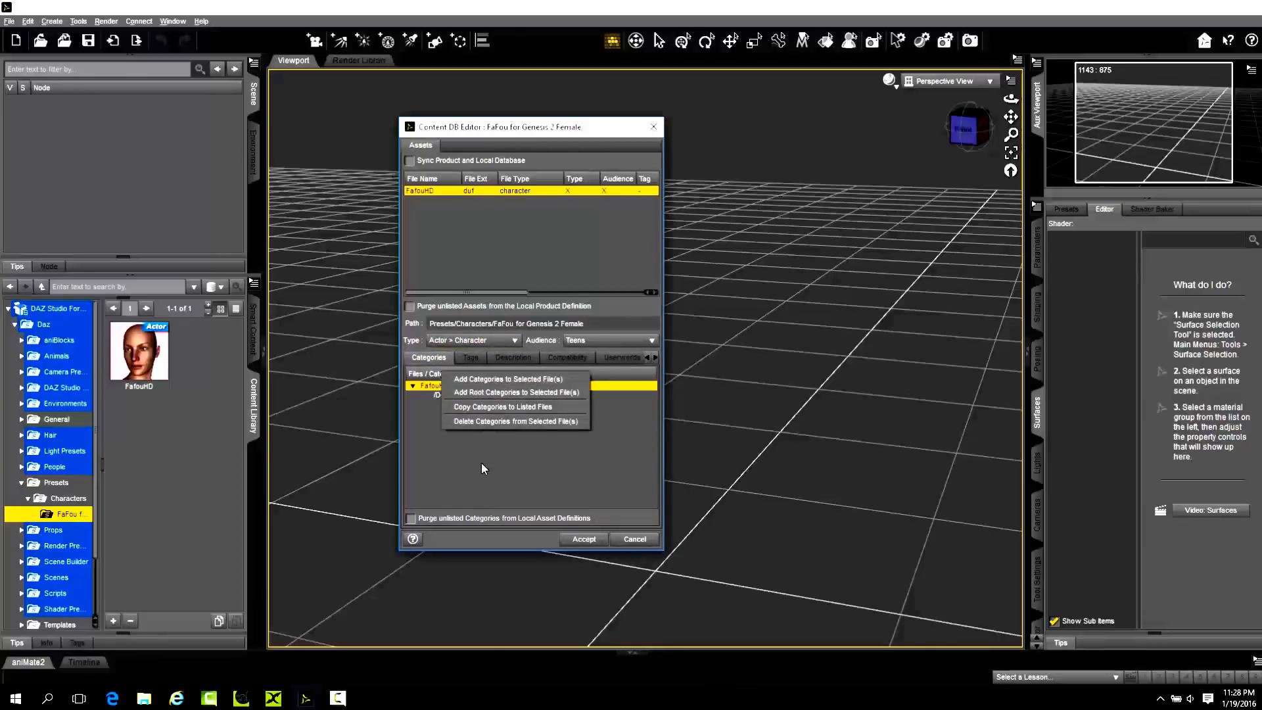
left_click(516, 420)
left_click(567, 357)
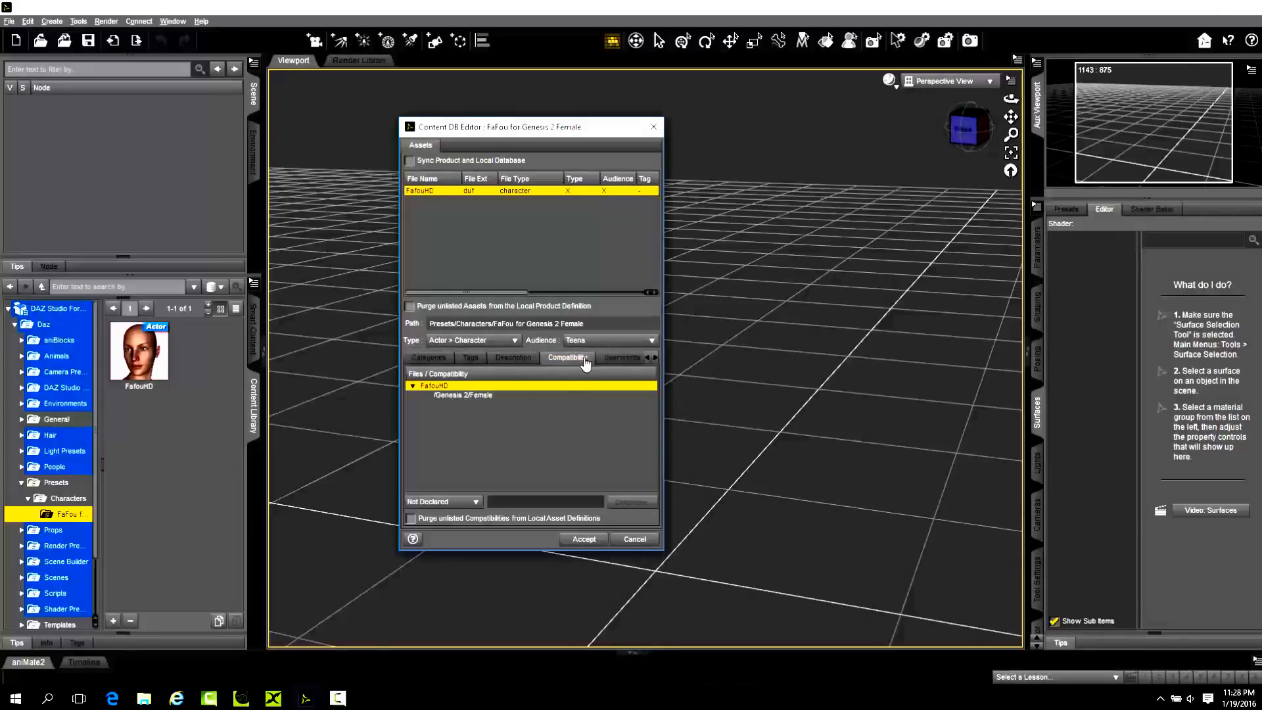
left_click(584, 539)
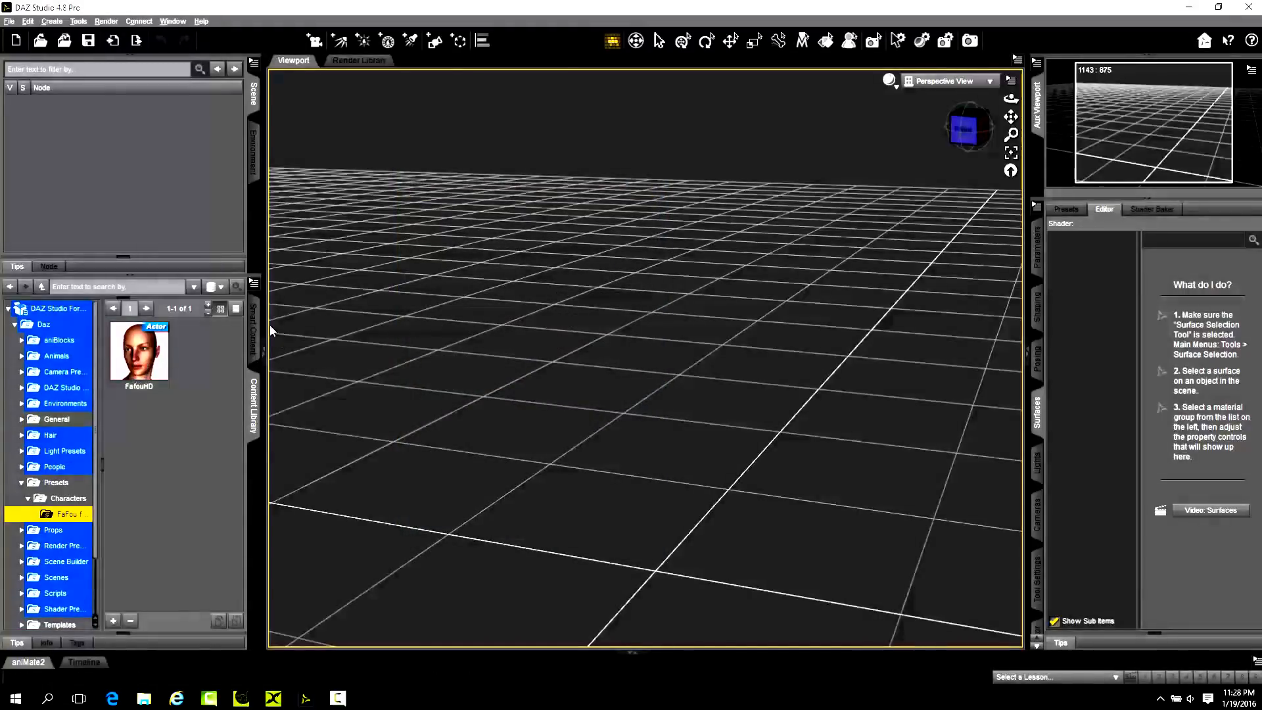
Load the FafouHD actor into the empty scene from the Figures category of Smart Content.
left_click(253, 332)
scroll(148, 516, "up", 5)
scroll(148, 520, "down", 5)
scroll(106, 460, "up", 5)
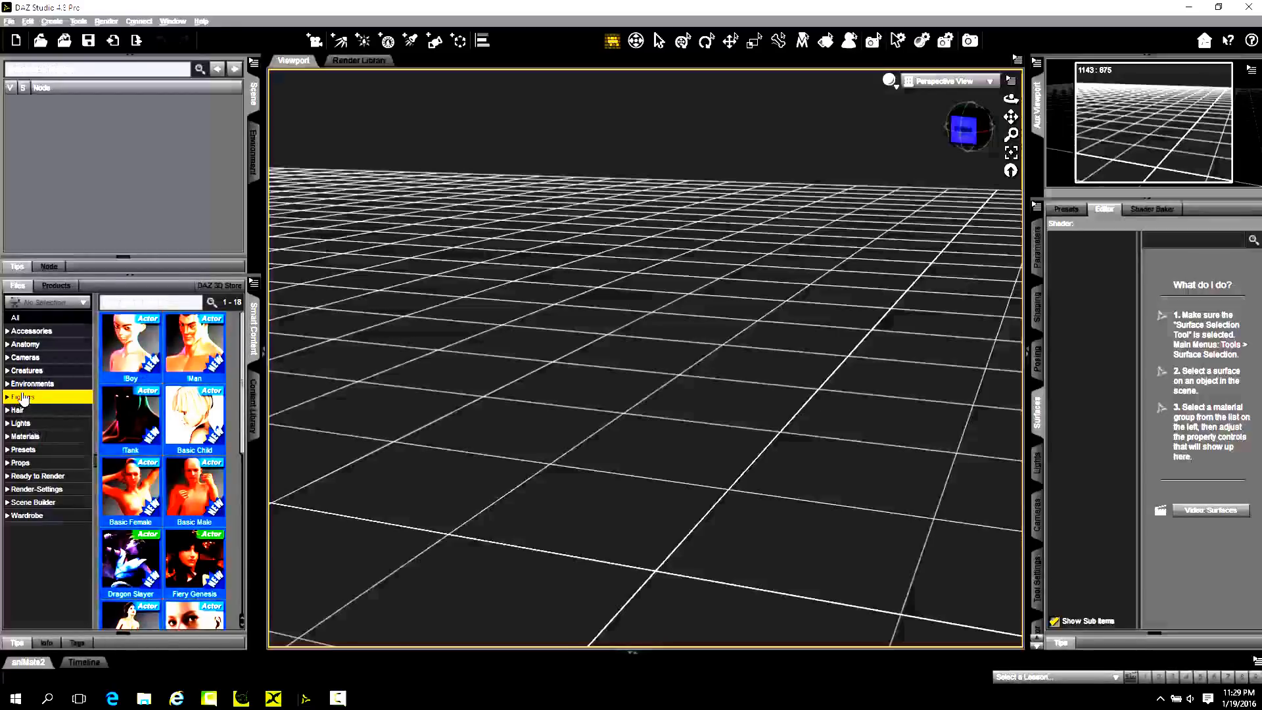
left_click(17, 319)
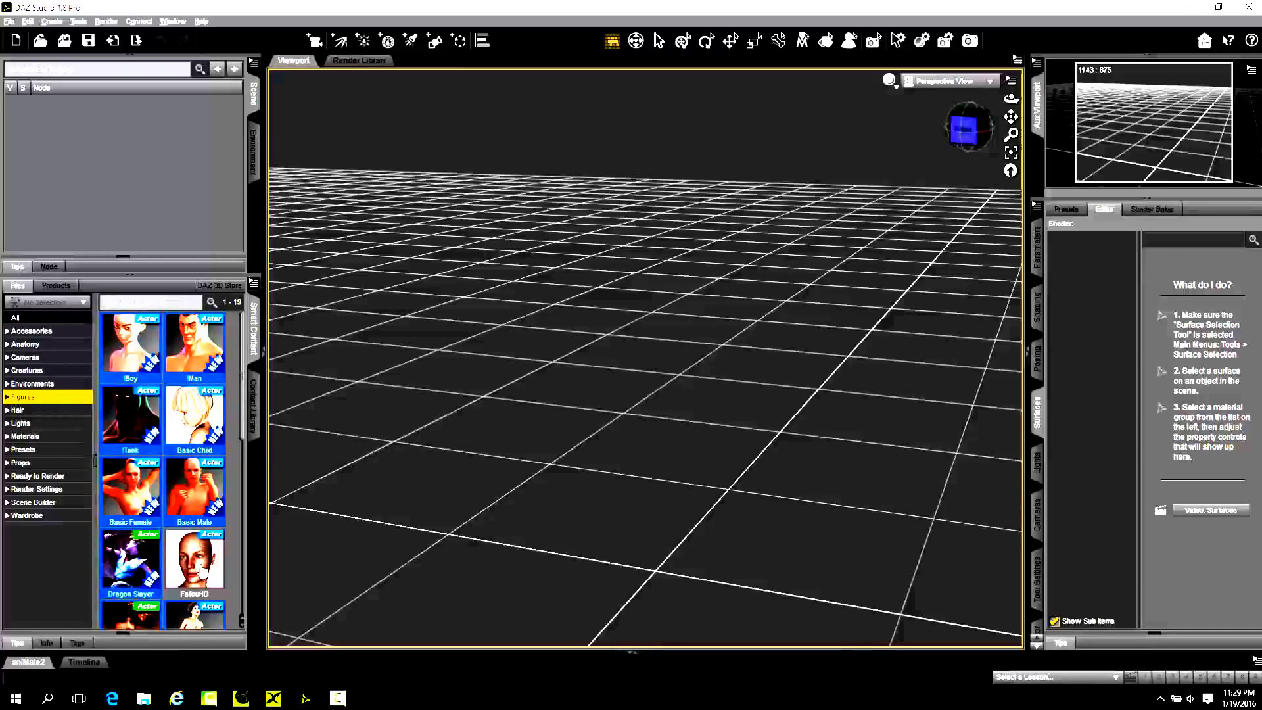
mouse_move(203, 577)
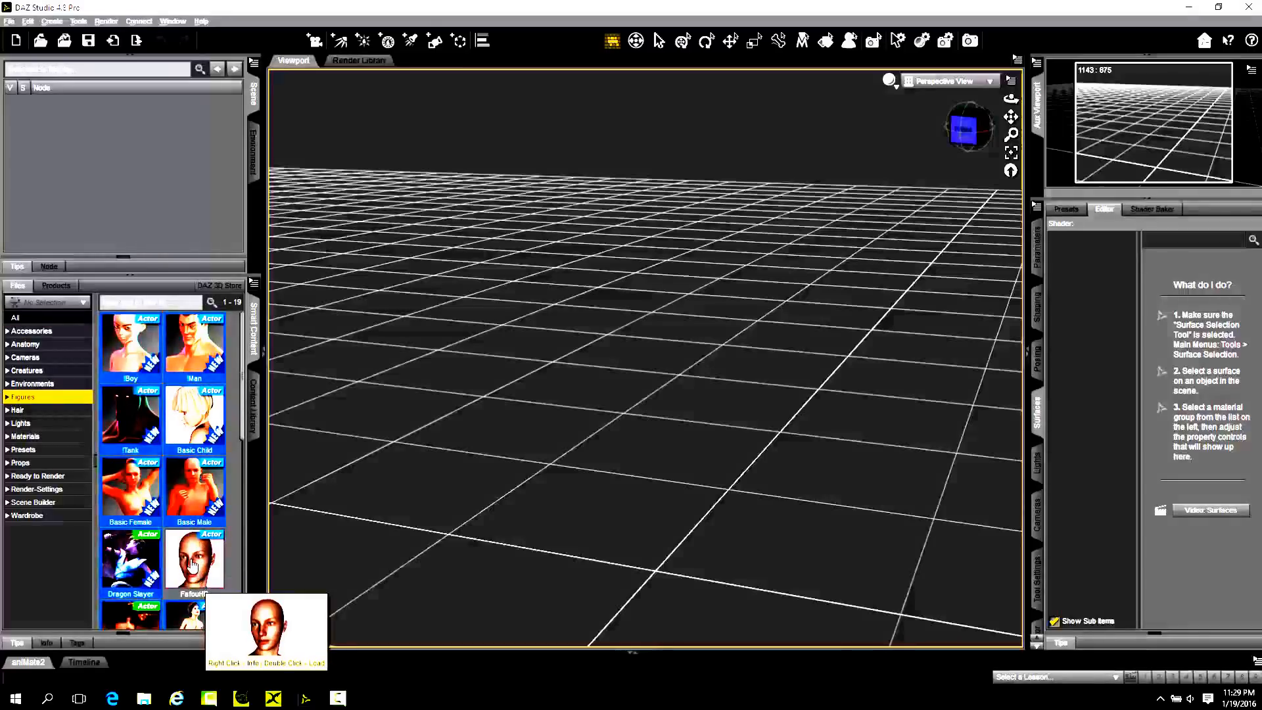
left_click(201, 554)
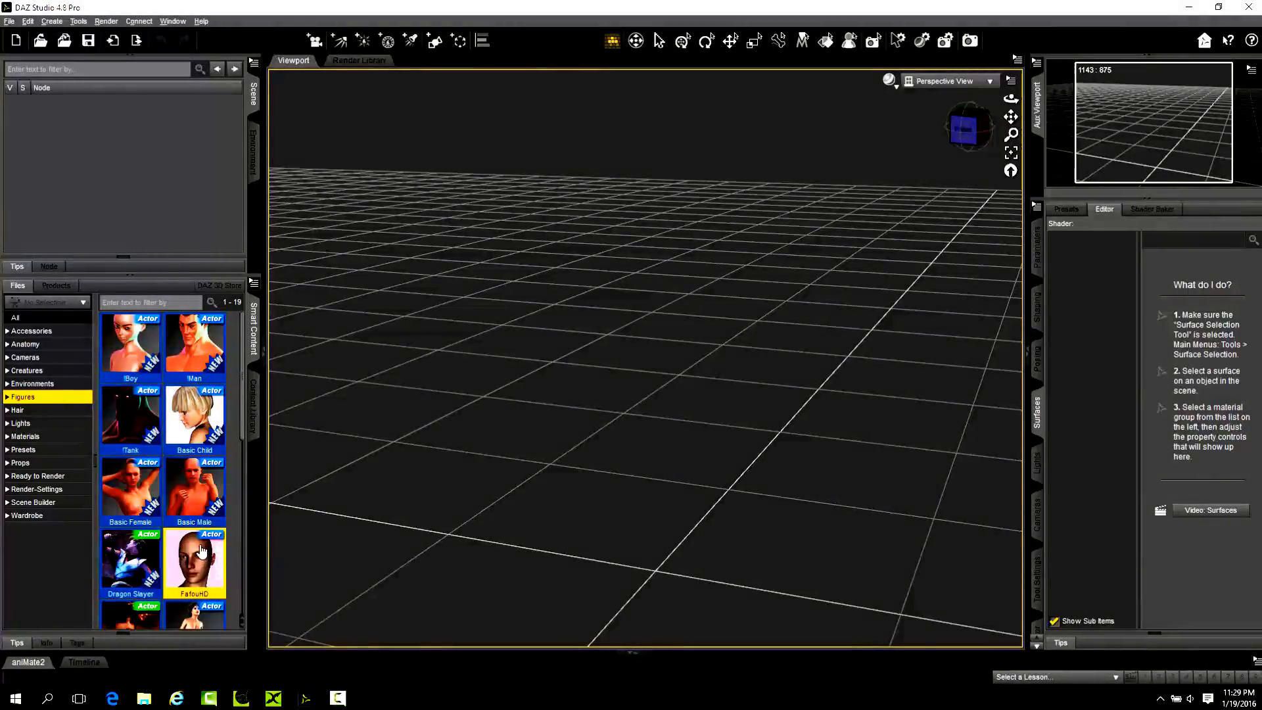
double_click(201, 554)
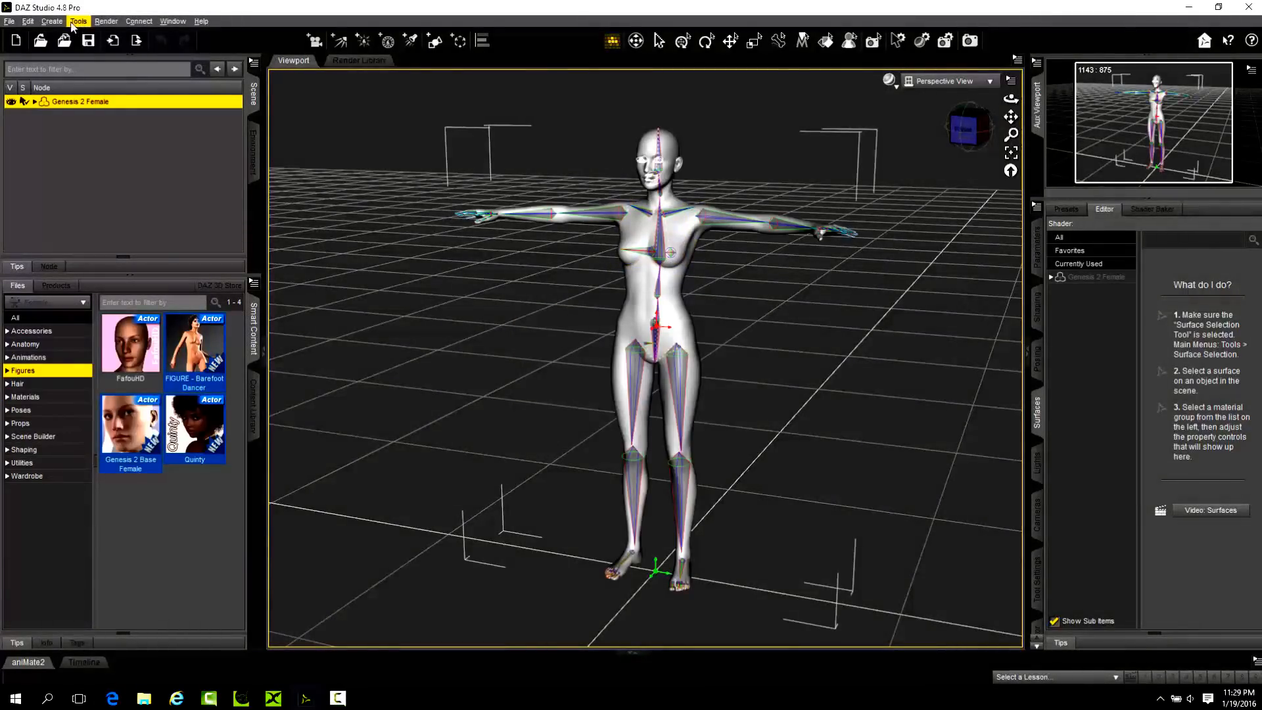
Switch to the Node Selection tool and inspect the loaded Genesis 2 Female figure without its bone display.
left_click(659, 41)
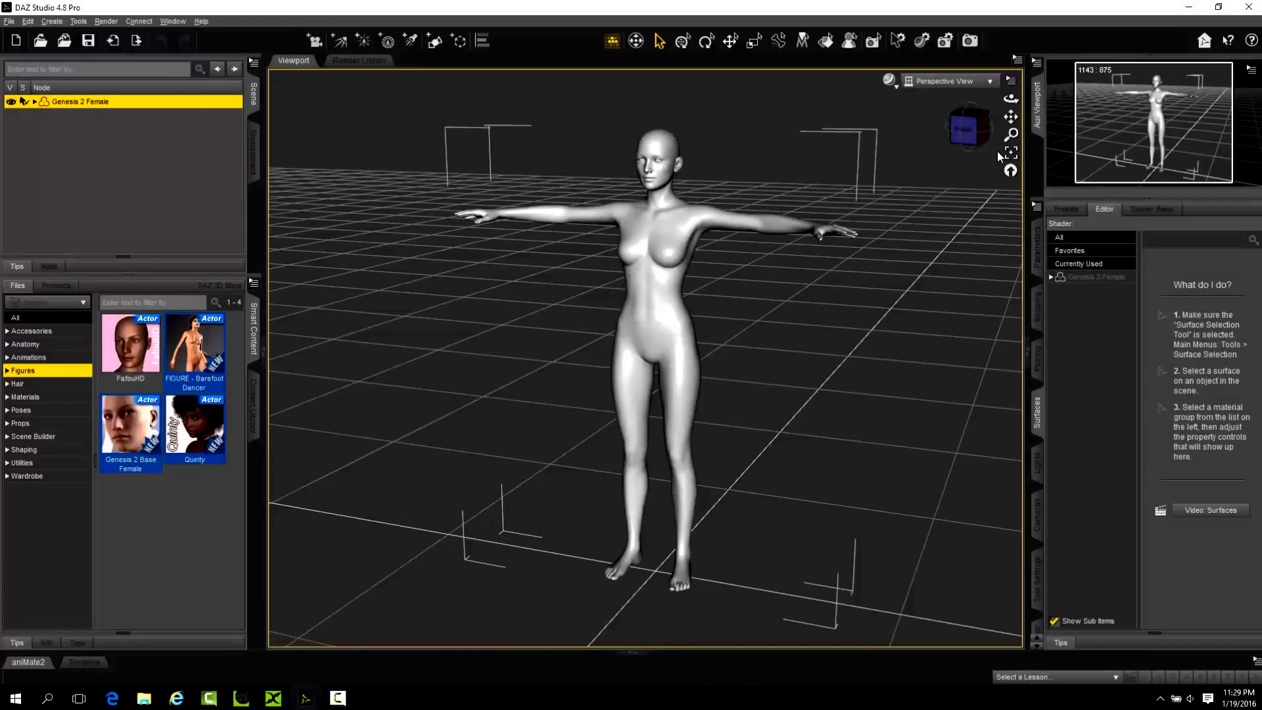
left_click_drag(1010, 99, 881, 148)
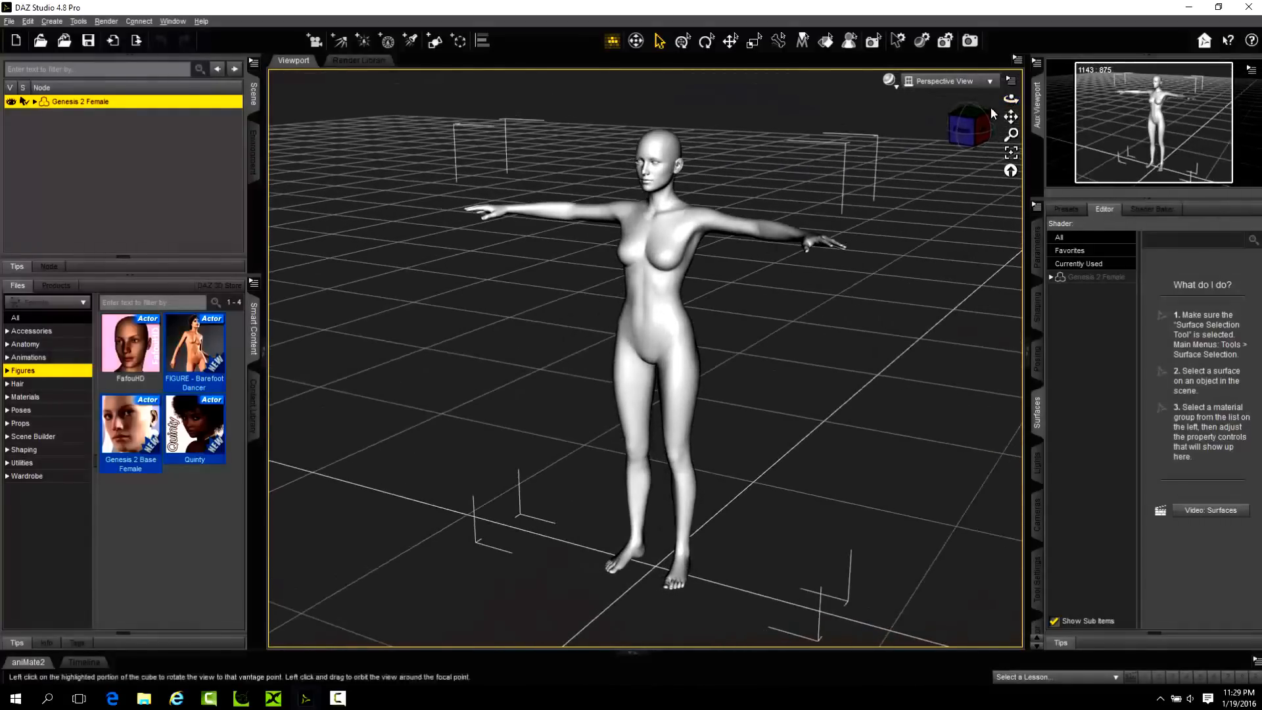
left_click_drag(1010, 98, 974, 100)
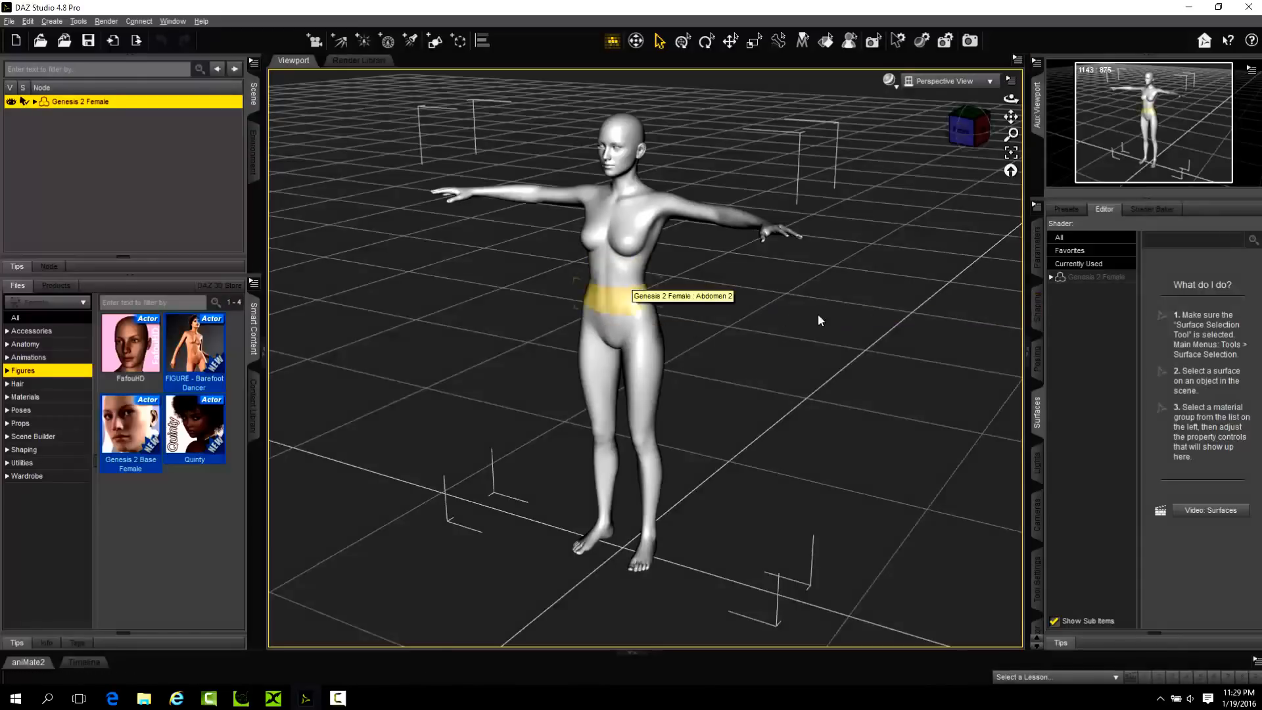
Filter the figure's Actor shaping morphs for Monica and set MonicaHD to 100%, checking the body from behind.
left_click(1037, 307)
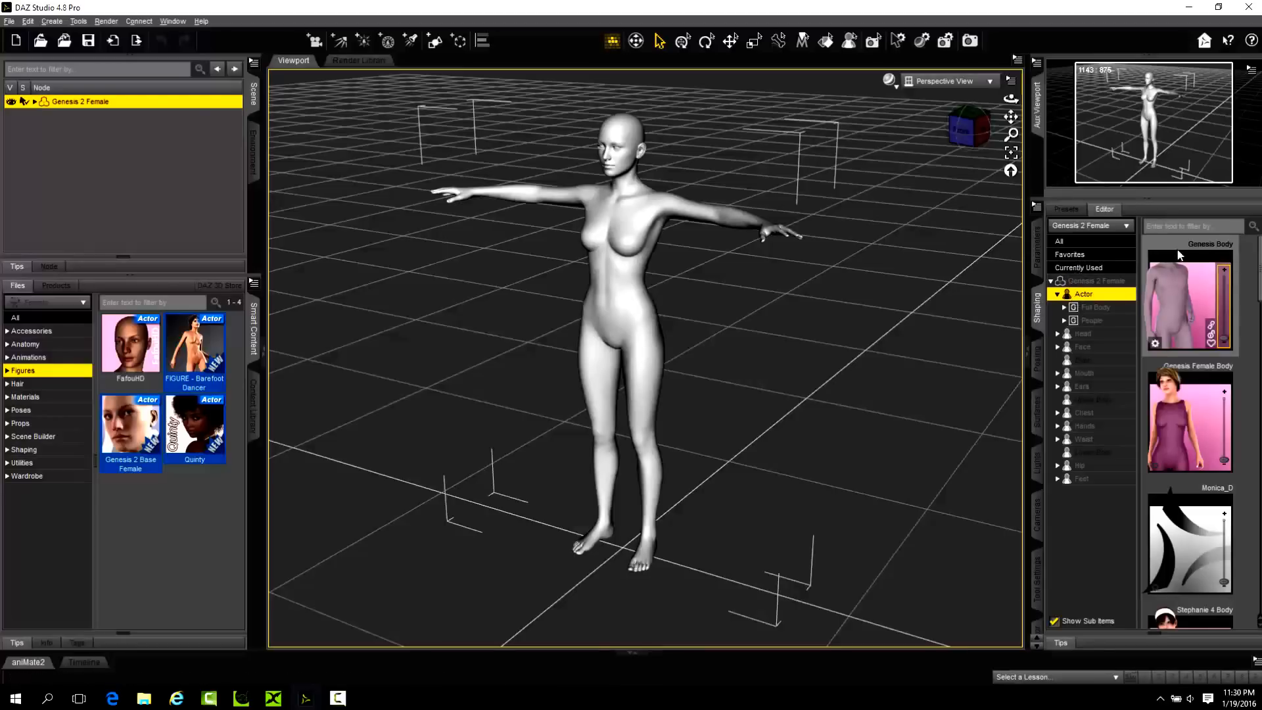
left_click(1174, 227)
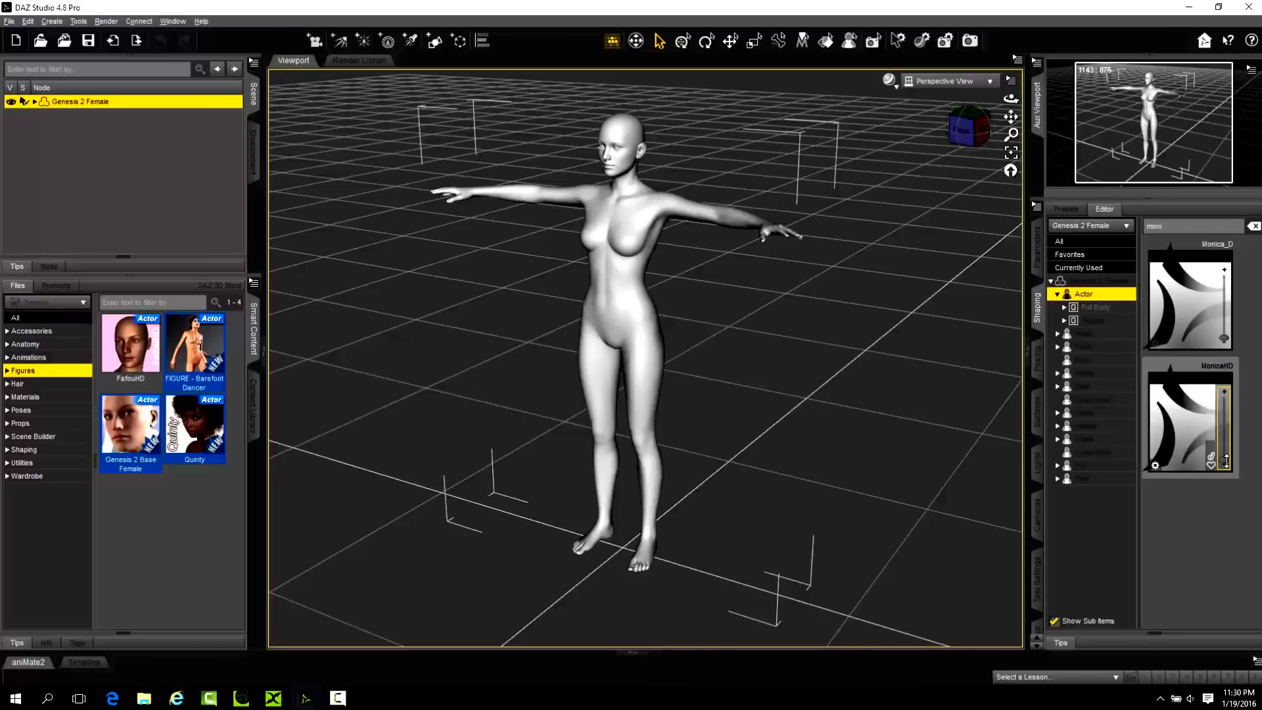
left_click_drag(1226, 460, 1220, 363)
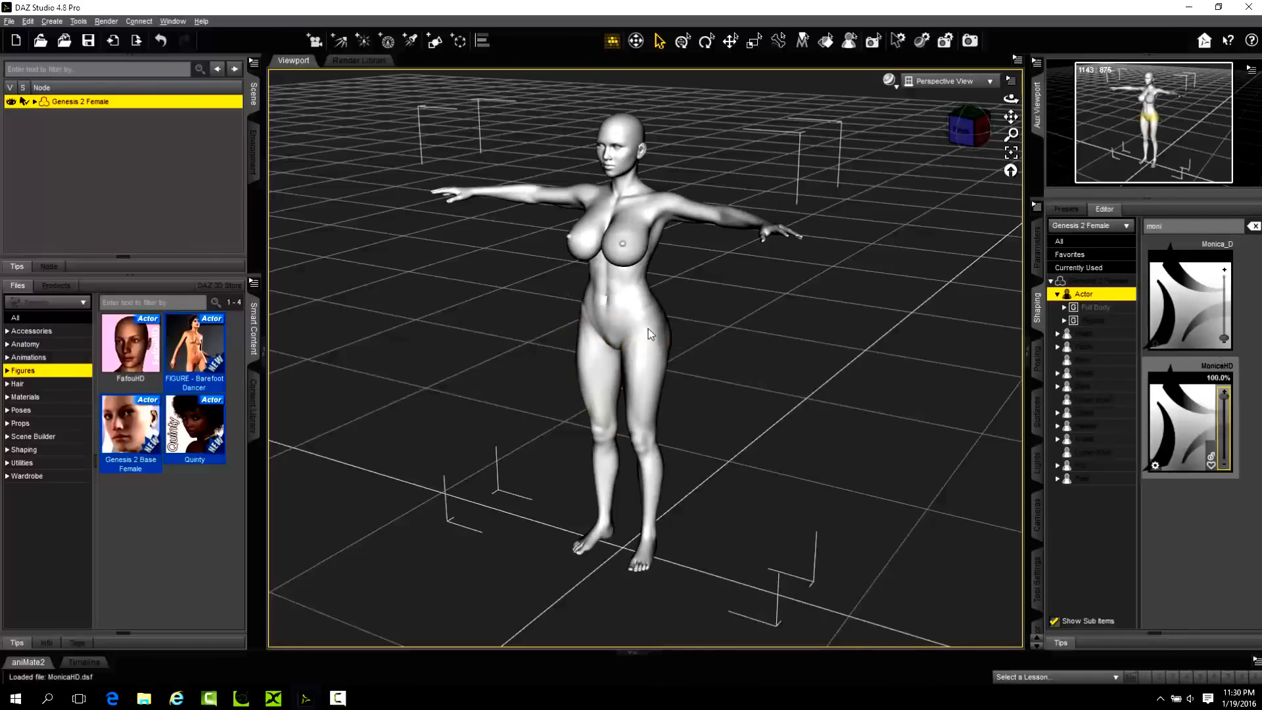
left_click_drag(1011, 100, 757, 302)
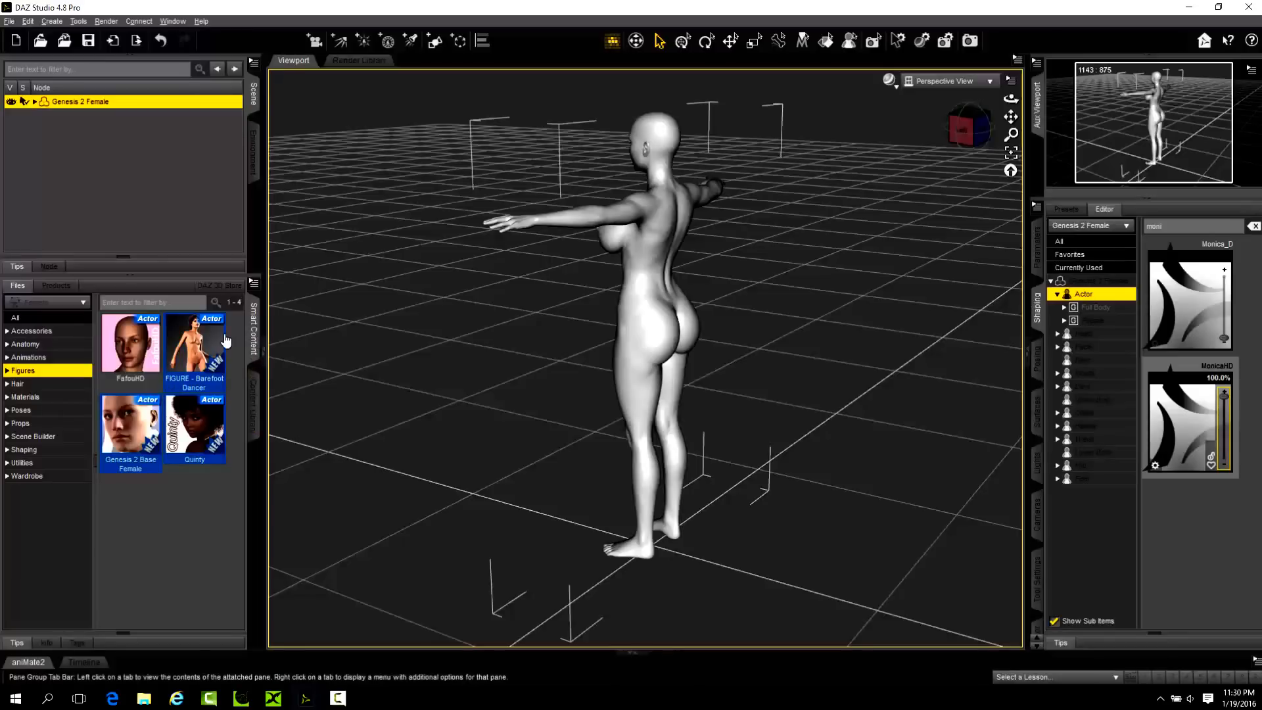
Dress the Genesis 2 Female figure with the pink Shorts and pink Top from the Wardrobe category.
left_click(26, 476)
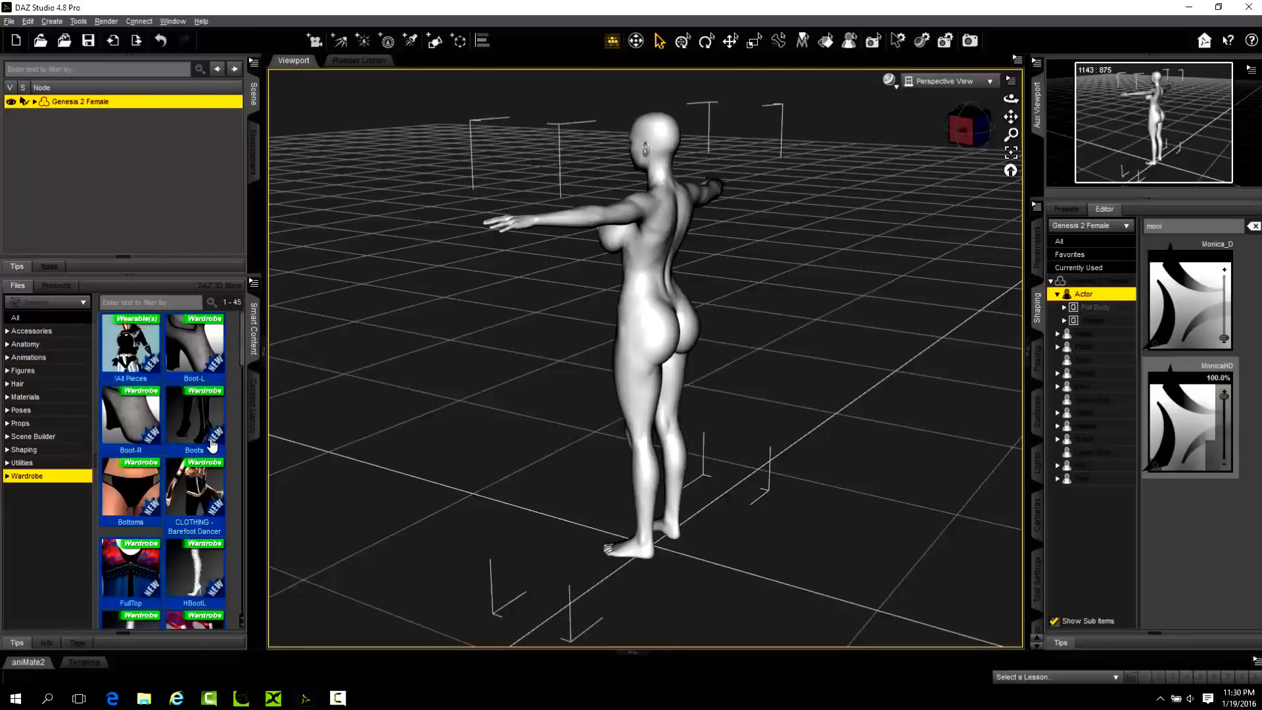
scroll(205, 446, "down", 10)
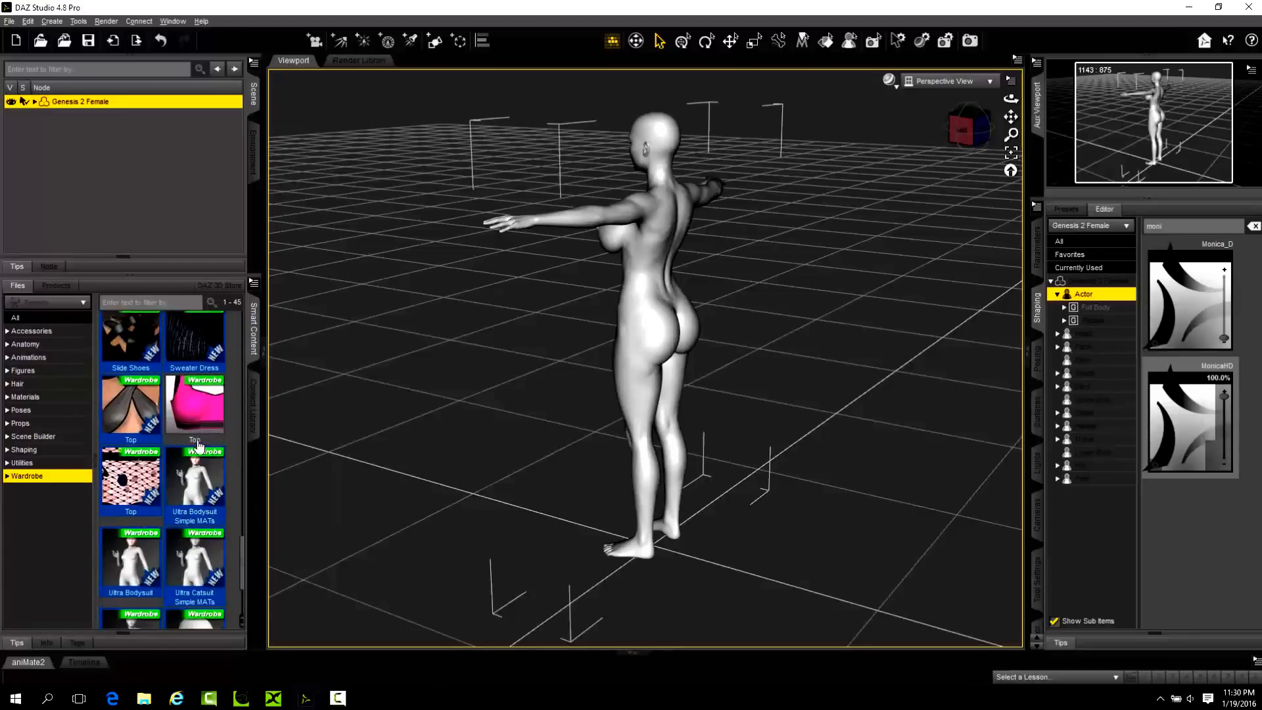
scroll(199, 447, "up", 1)
double_click(122, 569)
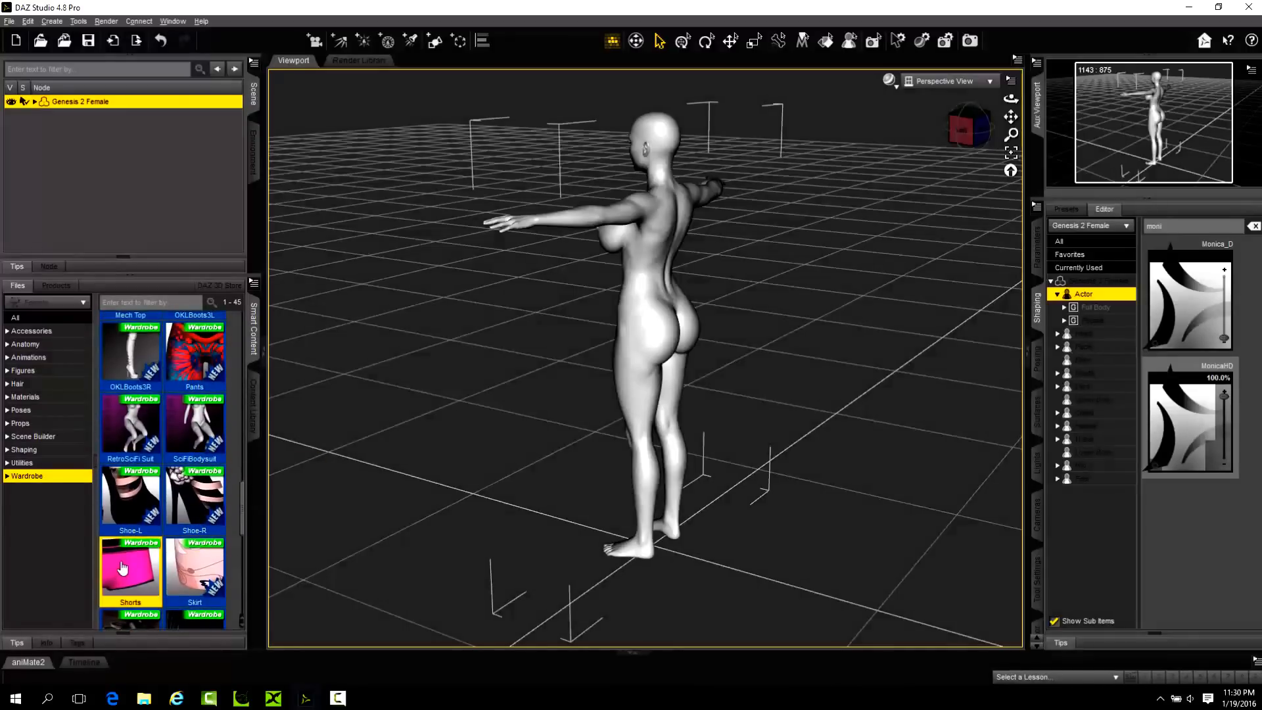
scroll(169, 442, "down", 5)
scroll(169, 443, "down", 10)
double_click(195, 394)
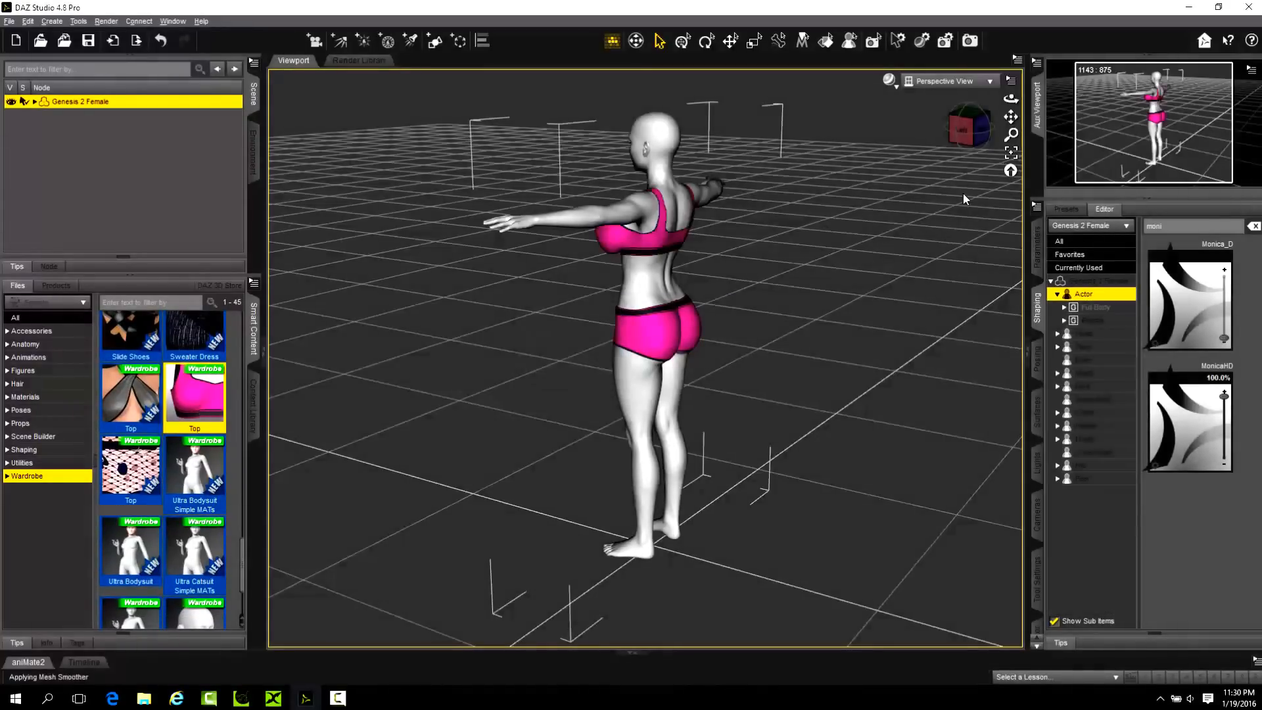
Examine how the pink top and shorts fit the reshaped figure from the front, sides and back.
mouse_move(1011, 99)
left_mouse_down()
mouse_move(1000, 100)
mouse_move(1016, 102)
left_mouse_up()
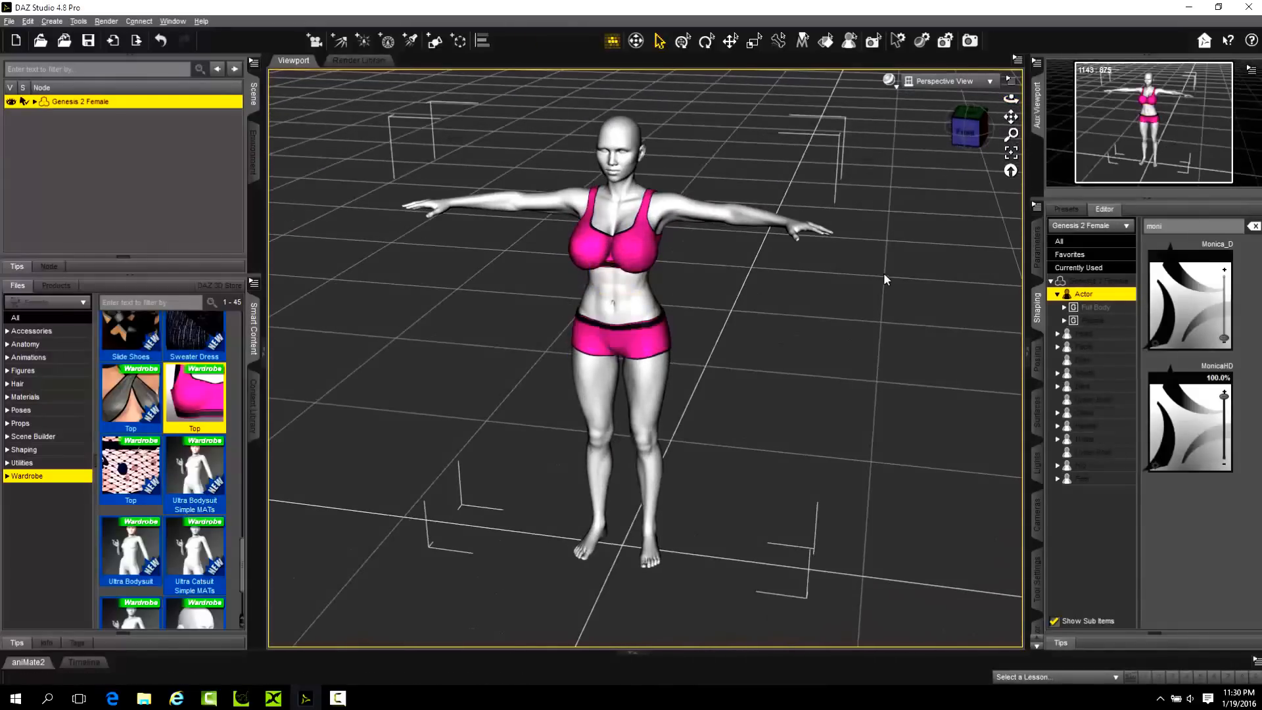
scroll(708, 268, "down", 1)
scroll(642, 277, "up", 1)
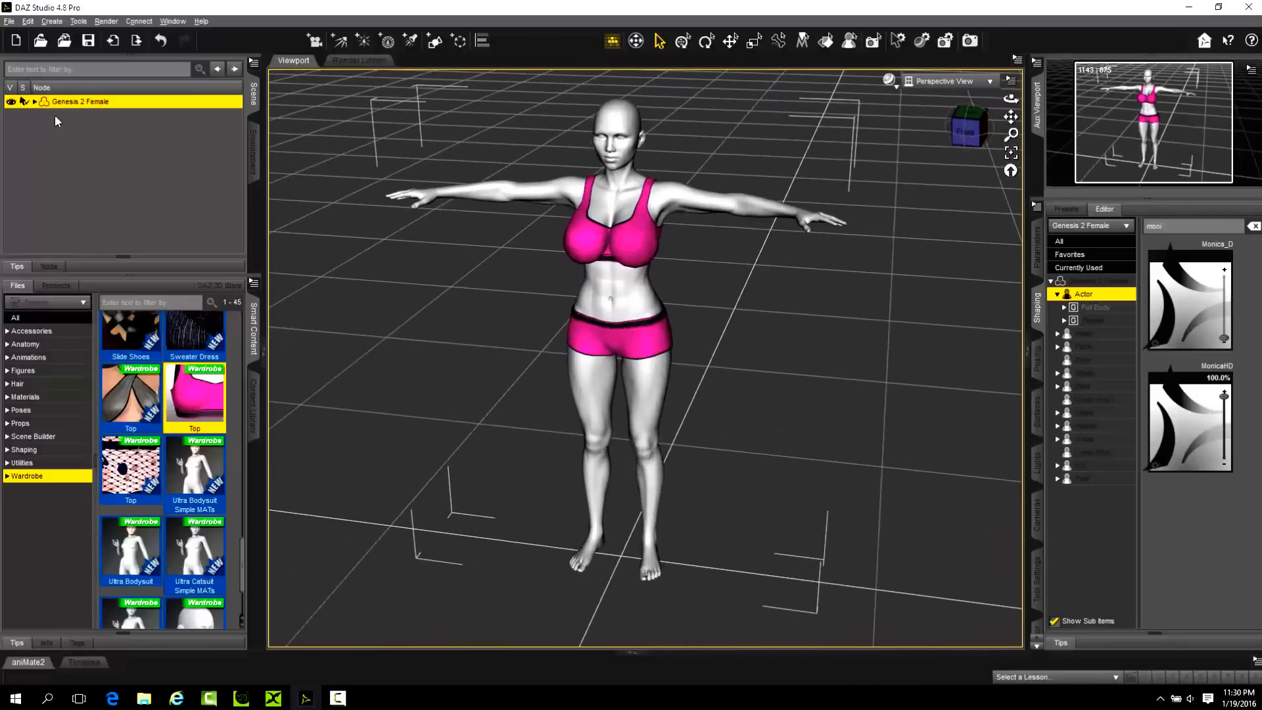
left_click_drag(1011, 99, 1045, 100)
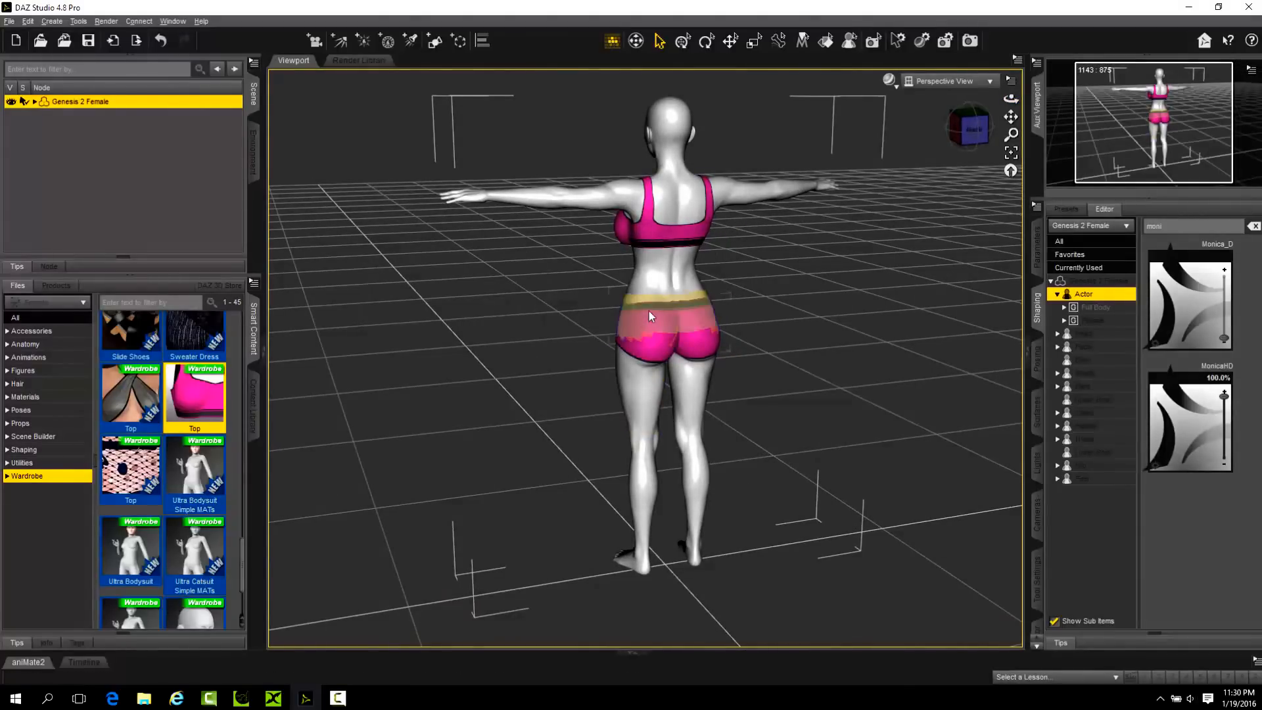
left_click_drag(1011, 98, 1007, 99)
scroll(603, 325, "down", 1)
scroll(698, 299, "up", 4)
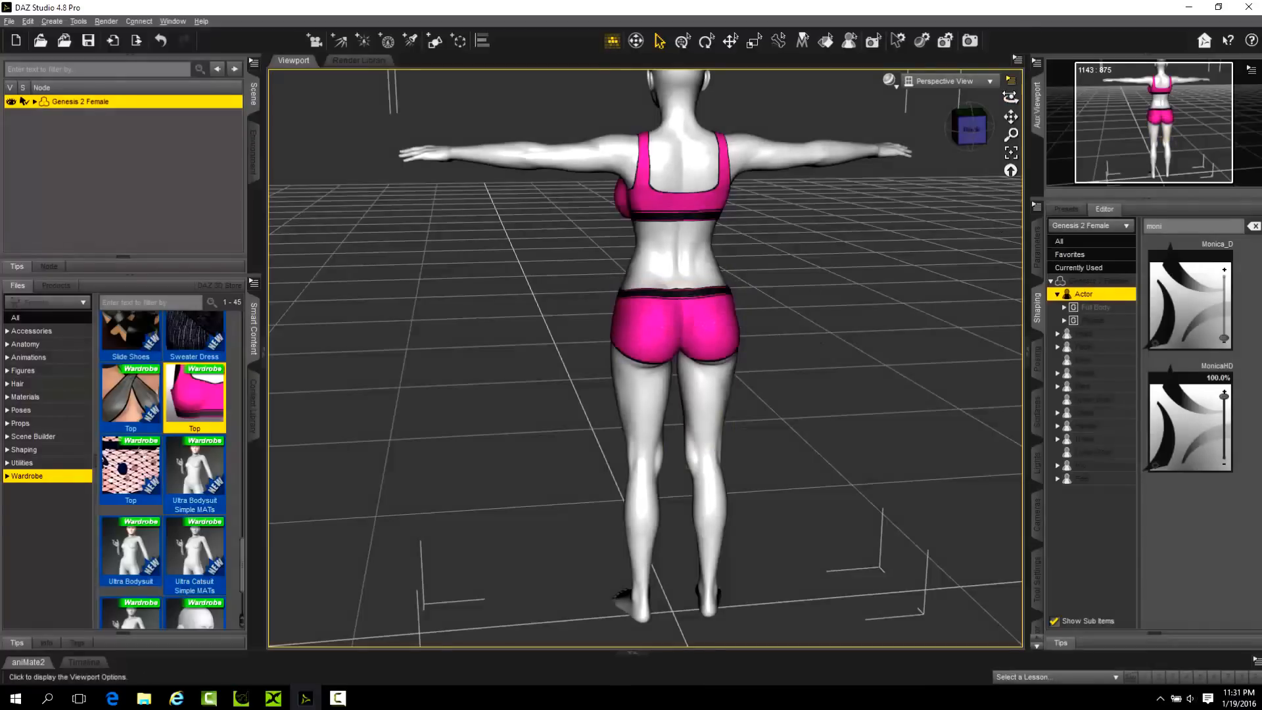
left_click_drag(1011, 98, 1064, 100)
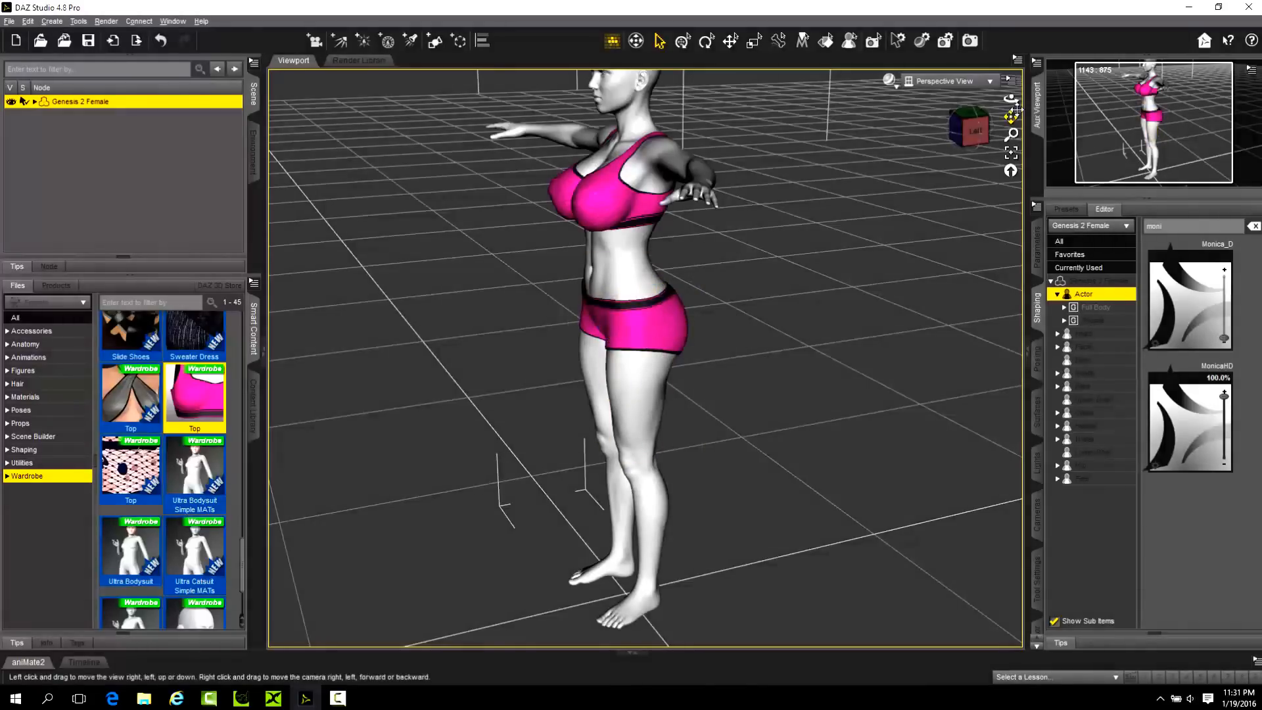
left_click_drag(1011, 98, 946, 102)
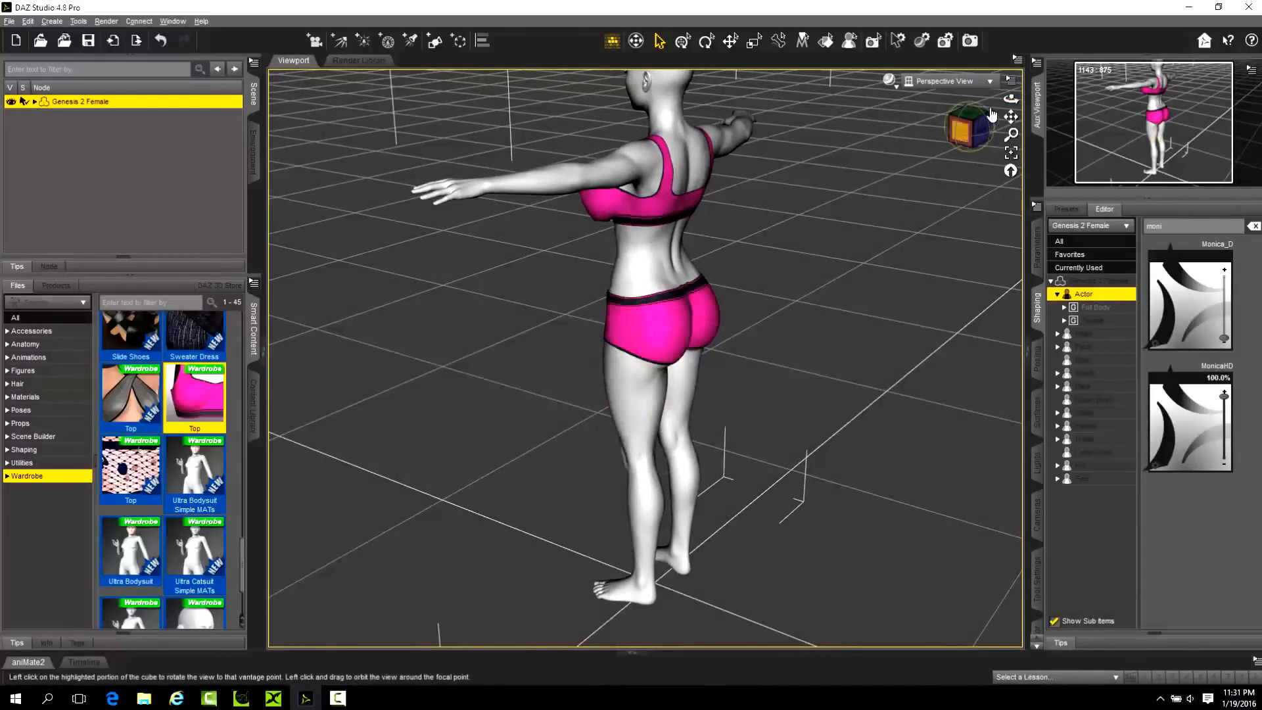
left_click_drag(1011, 98, 1117, 101)
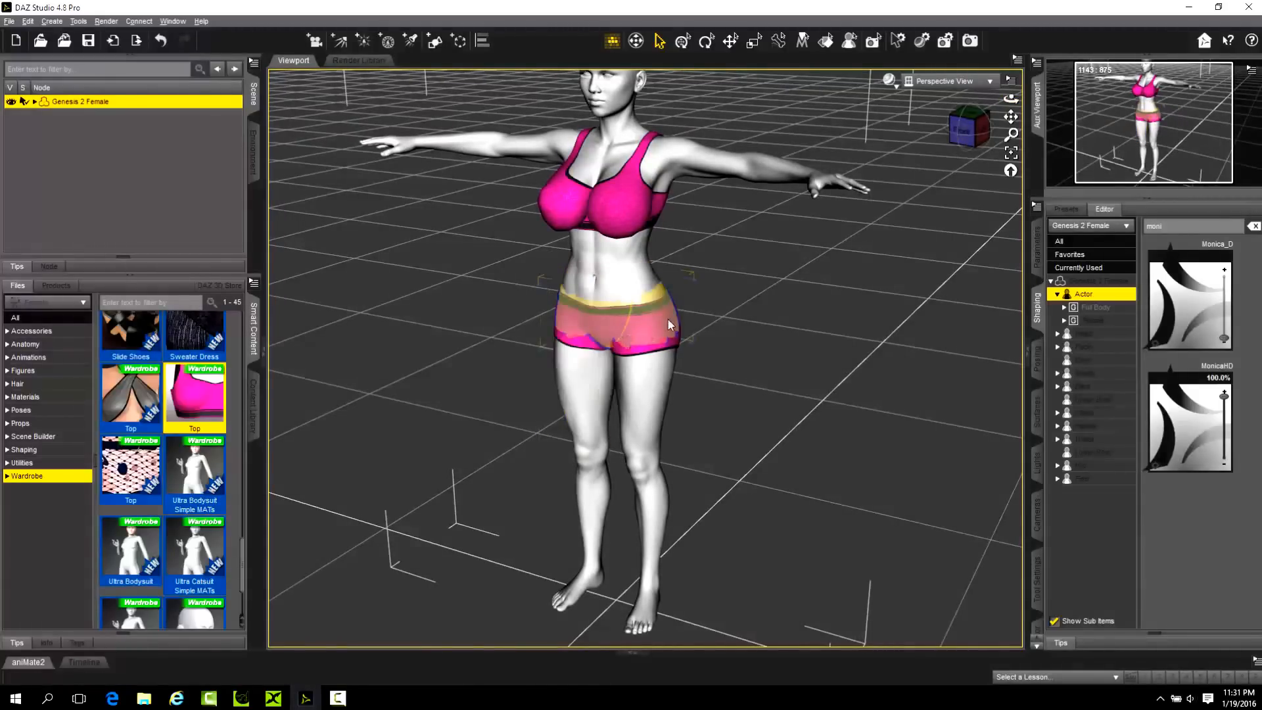
left_click_drag(1011, 99, 1020, 85)
scroll(582, 278, "down", 4)
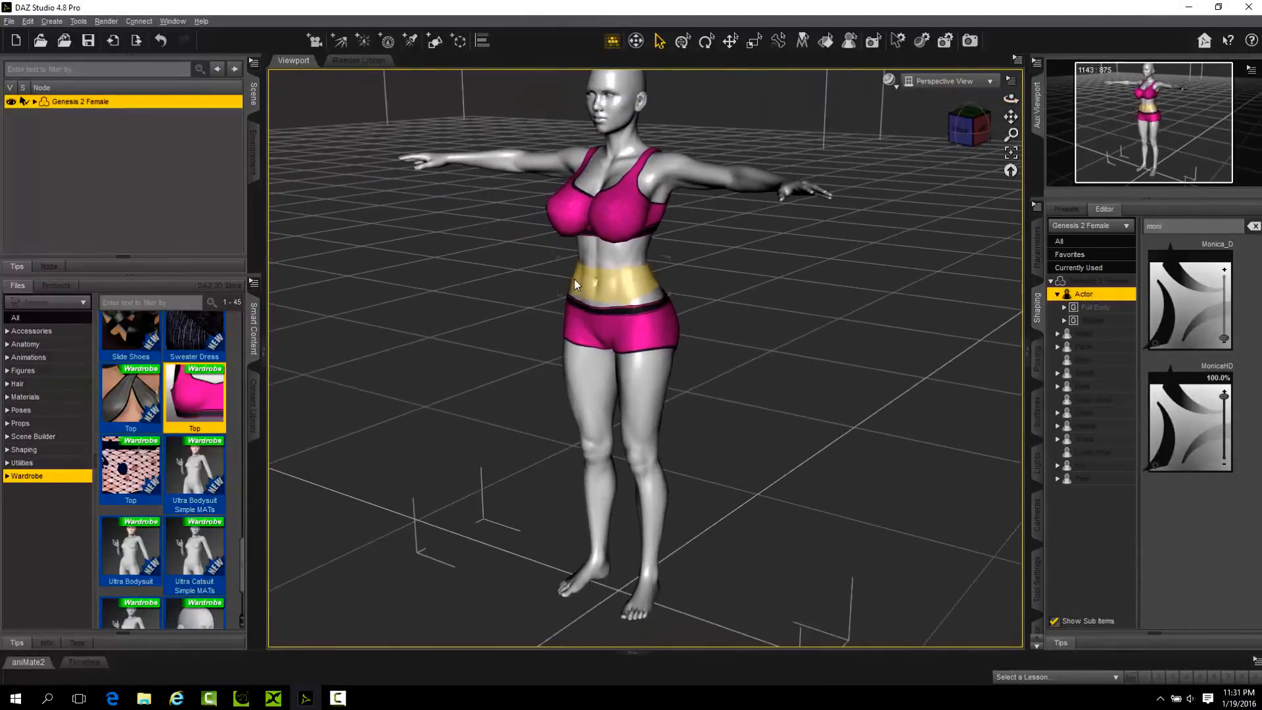
Start exporting the scene to the desktop as an Autodesk FBX file named m1.
left_click(8, 21)
left_click(71, 171)
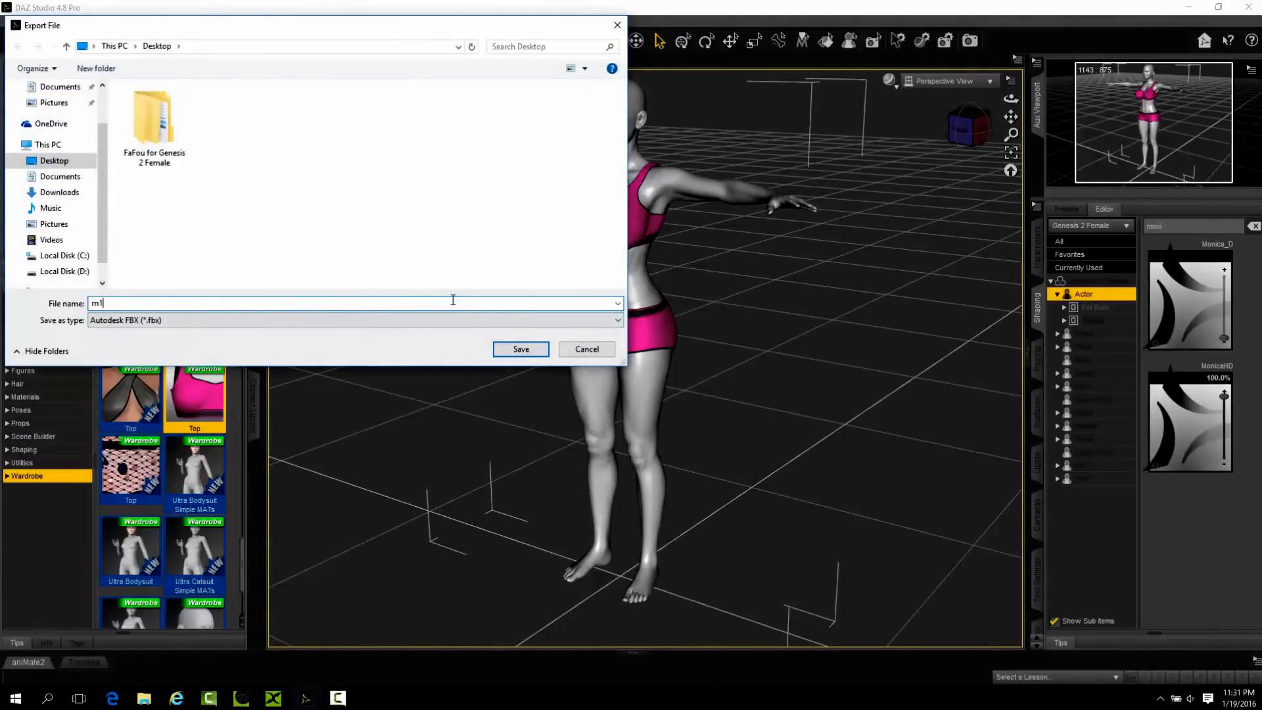
left_click(521, 350)
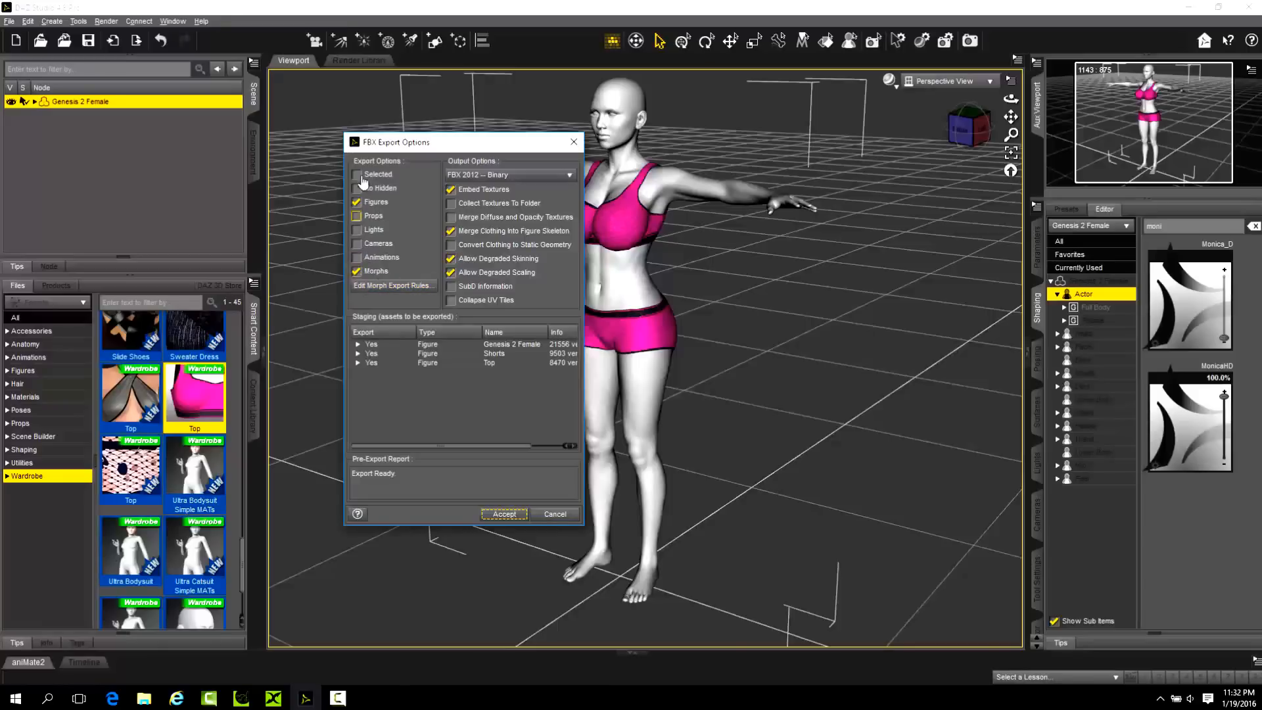
Examine the FBX export options, including Morphs, Embed Textures and Merge Clothing Into Figure Skeleton, leaving them as they are.
left_click(357, 271)
left_click(482, 191)
left_click(465, 193)
left_click(468, 190)
left_click(475, 191)
left_click(452, 191)
left_click(549, 234)
left_click(482, 232)
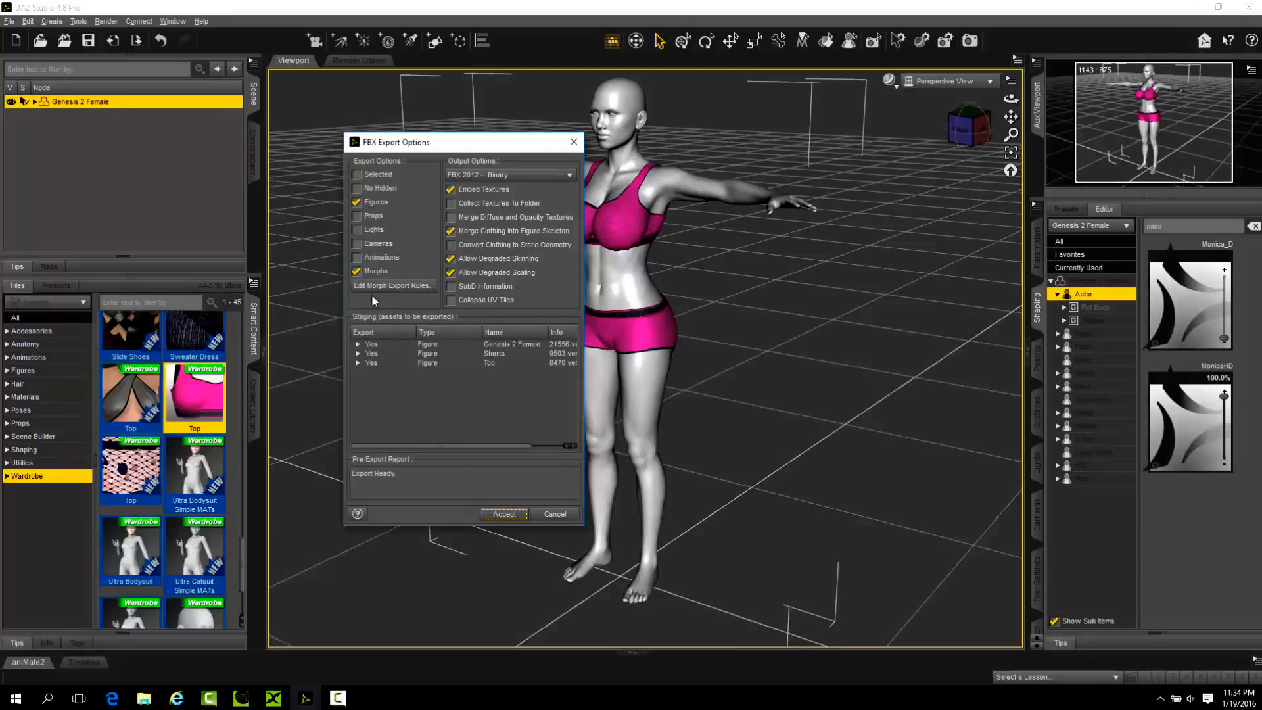
Check the morph export rules and accept the FBX 2012 -- Binary export.
left_click(389, 286)
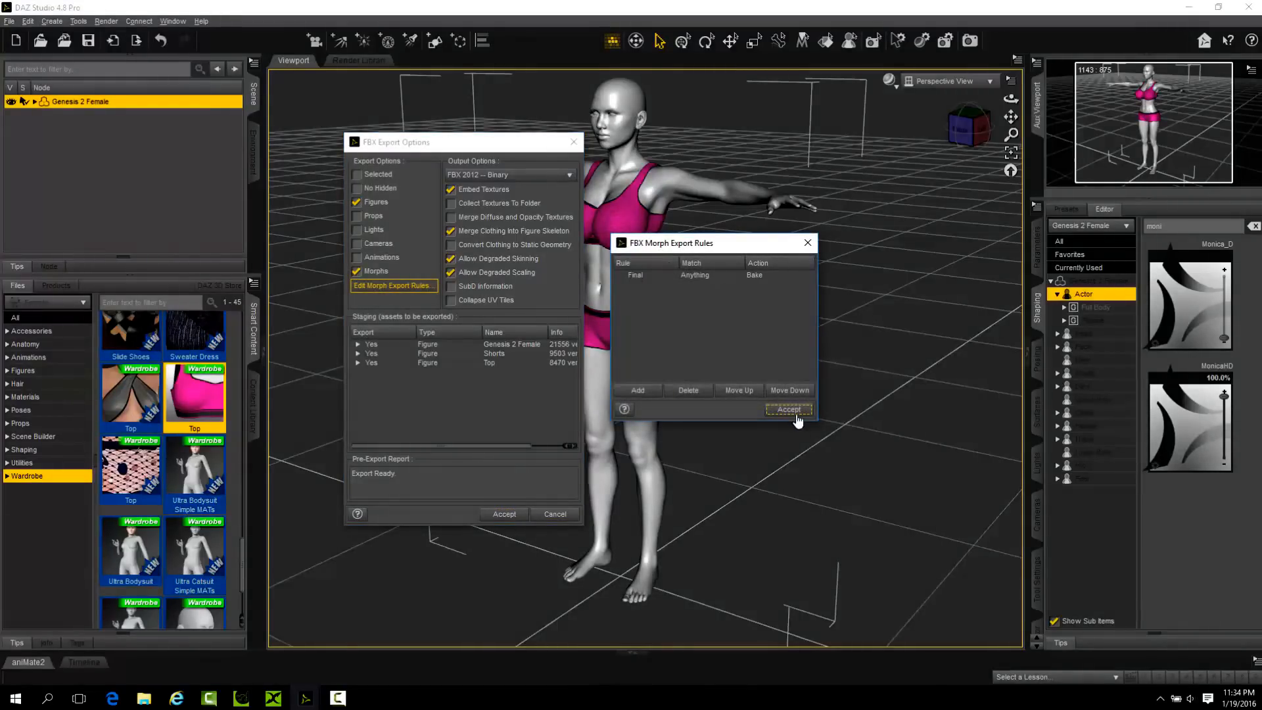
left_click(808, 243)
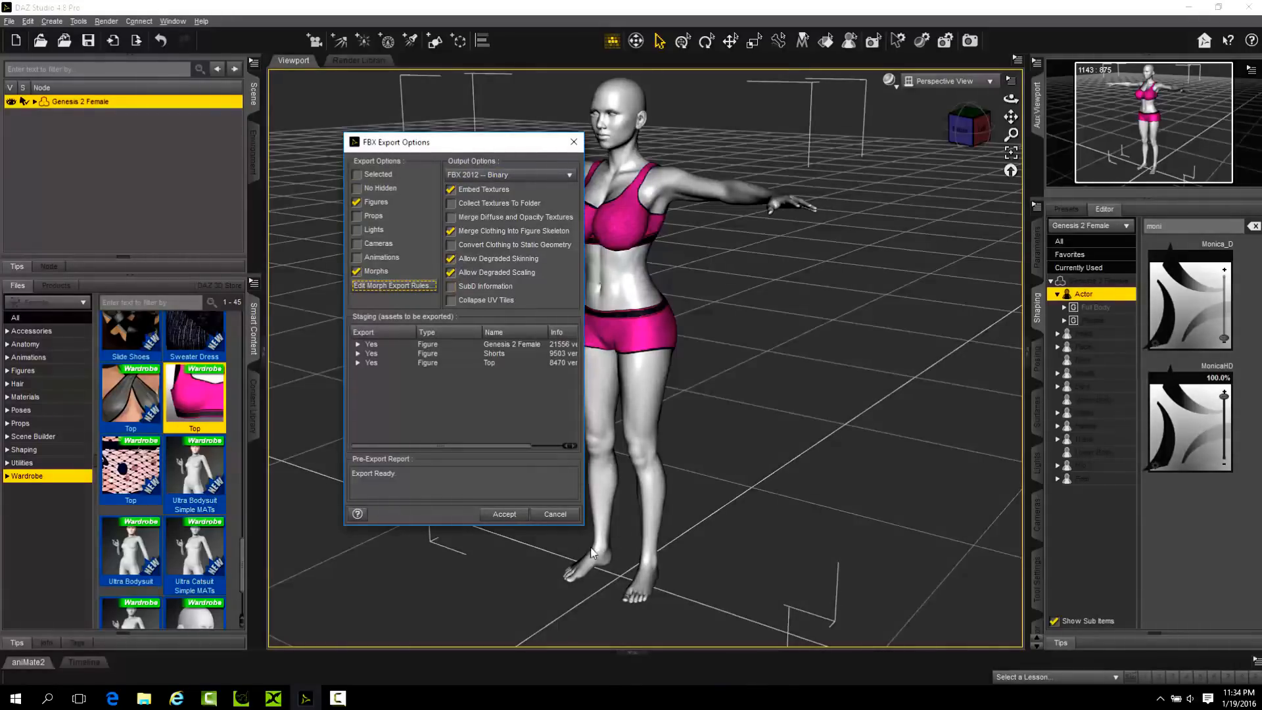
left_click(507, 520)
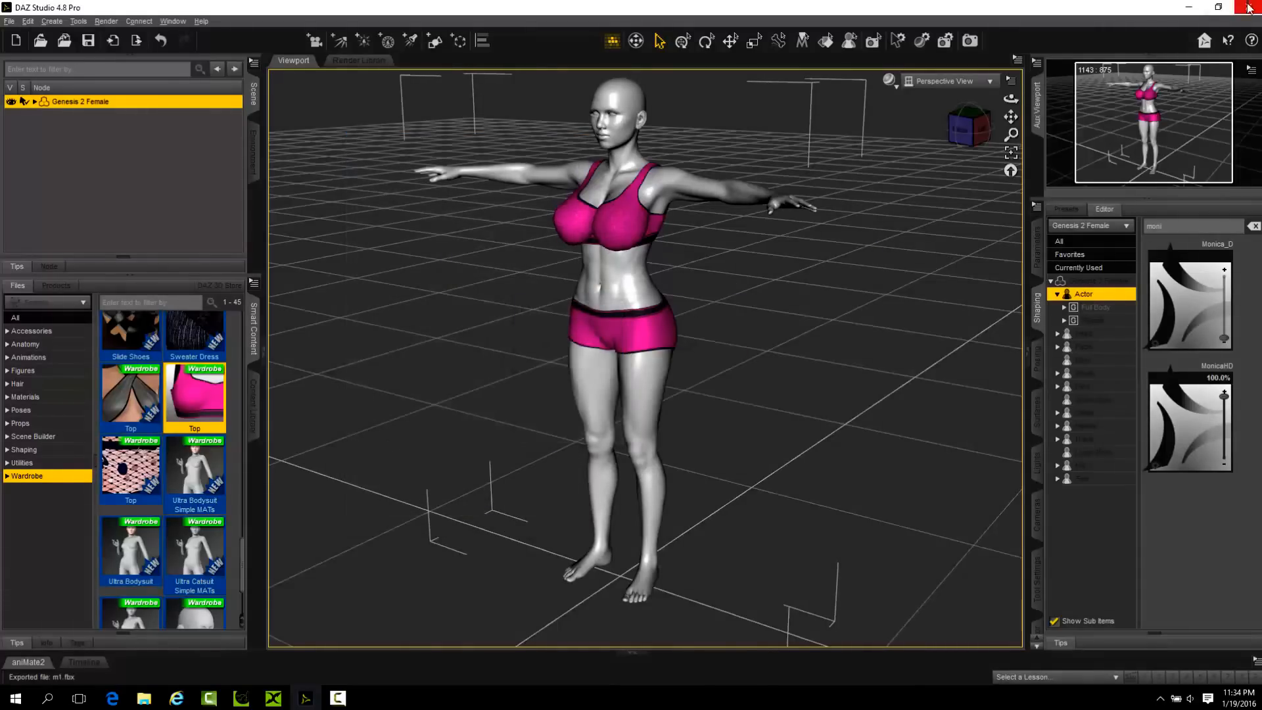
Clear the open windows from the desktop, switch to iClone 3DXchange 6 and import m1.fbx.
left_click(1189, 8)
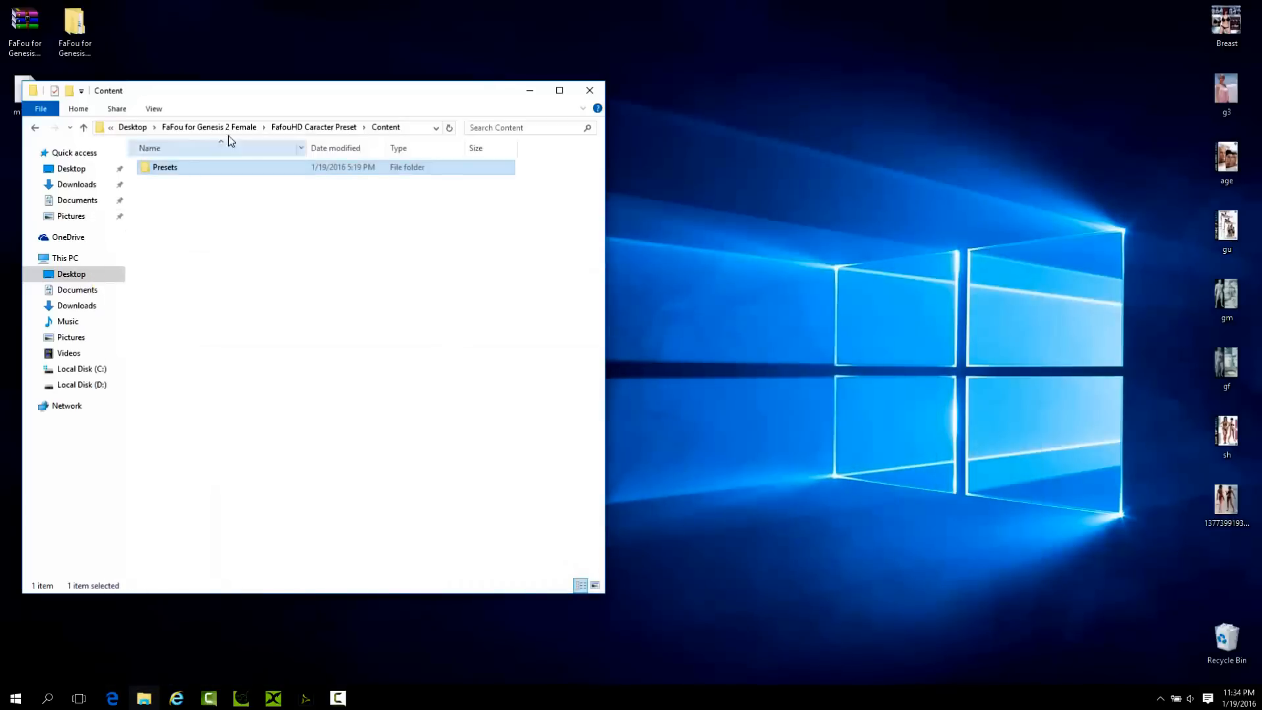
left_click(590, 90)
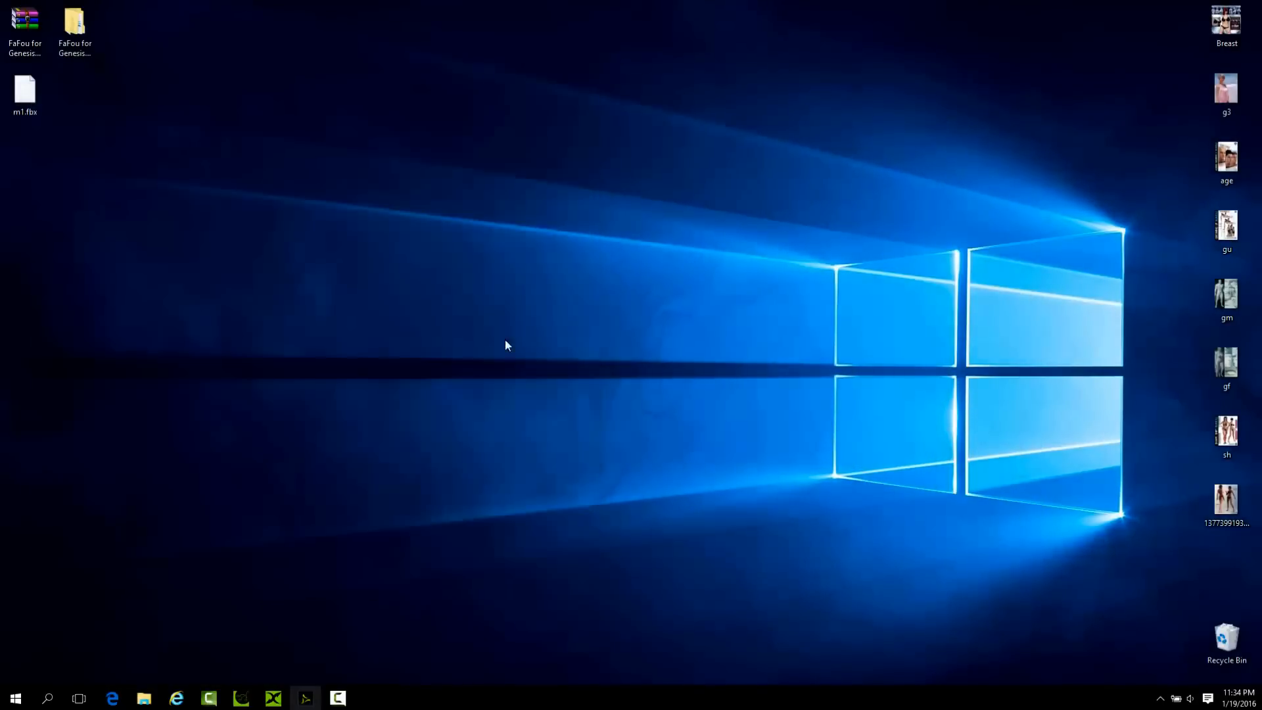
left_click(273, 698)
left_click_drag(25, 93, 425, 291)
Convert the imported Daz4Genesis2 character to a non-standard (talking) character and maximize the program window.
left_click(392, 417)
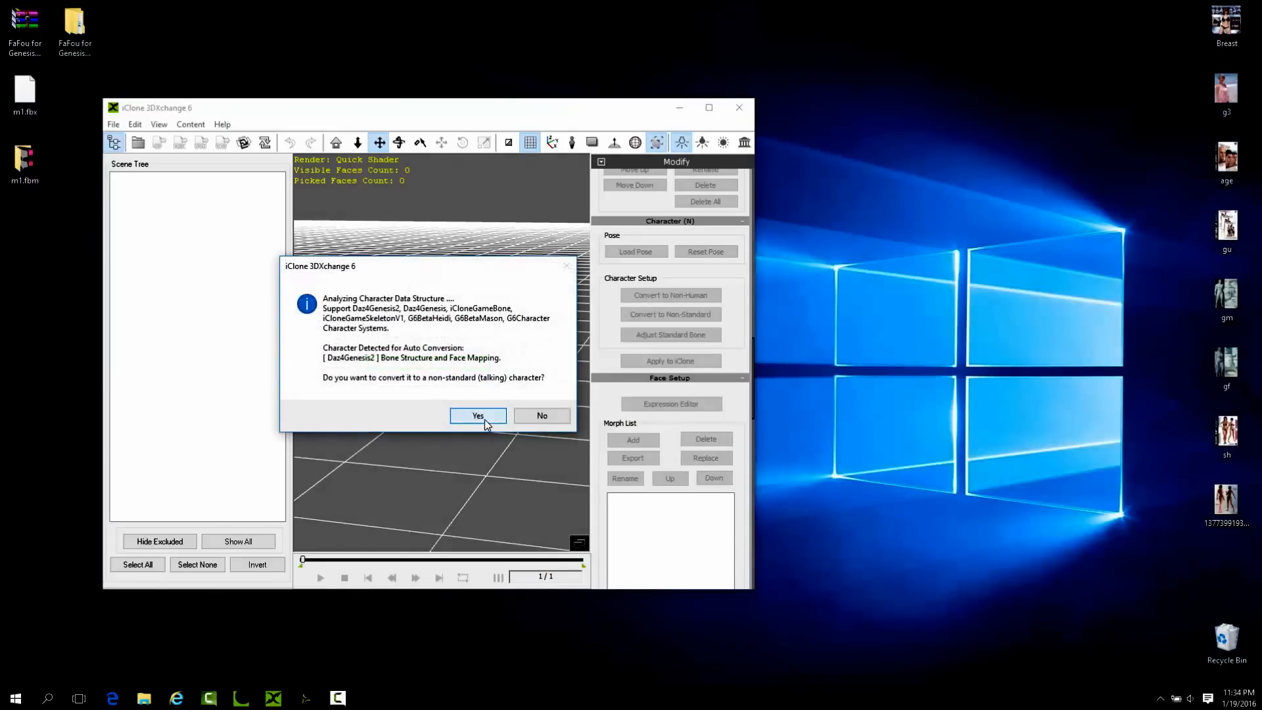
left_click(478, 416)
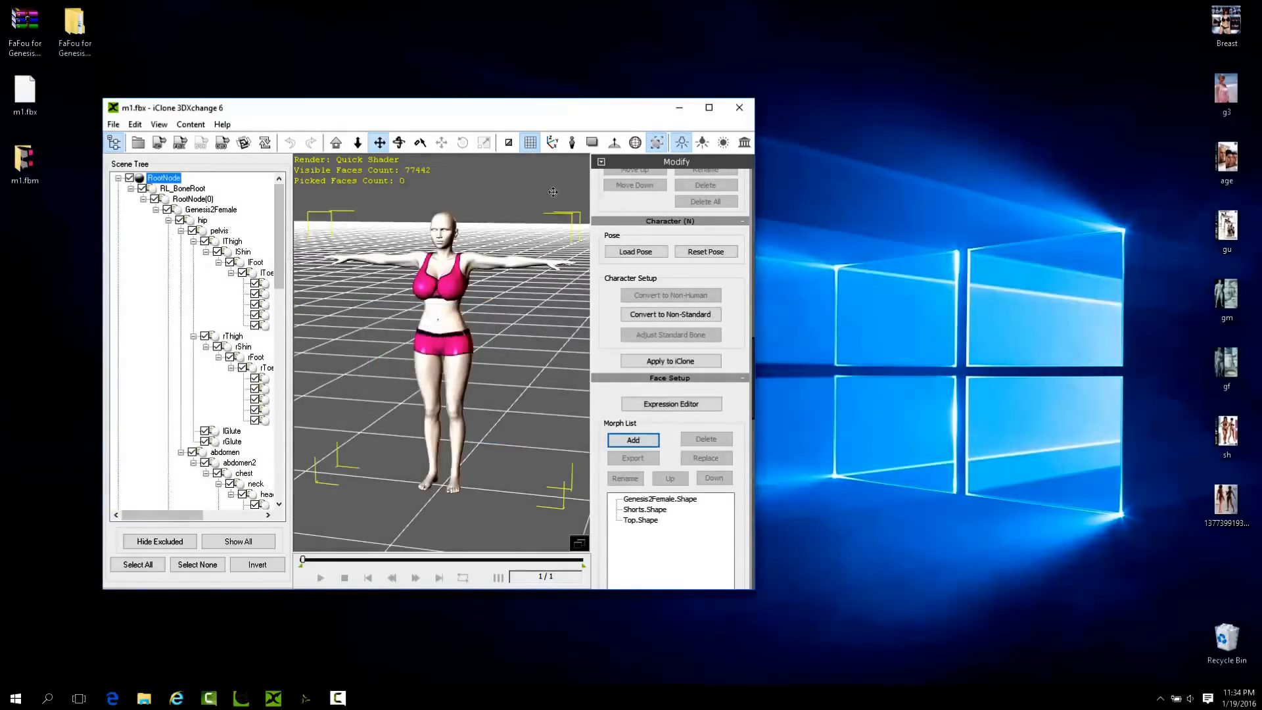
left_click(709, 108)
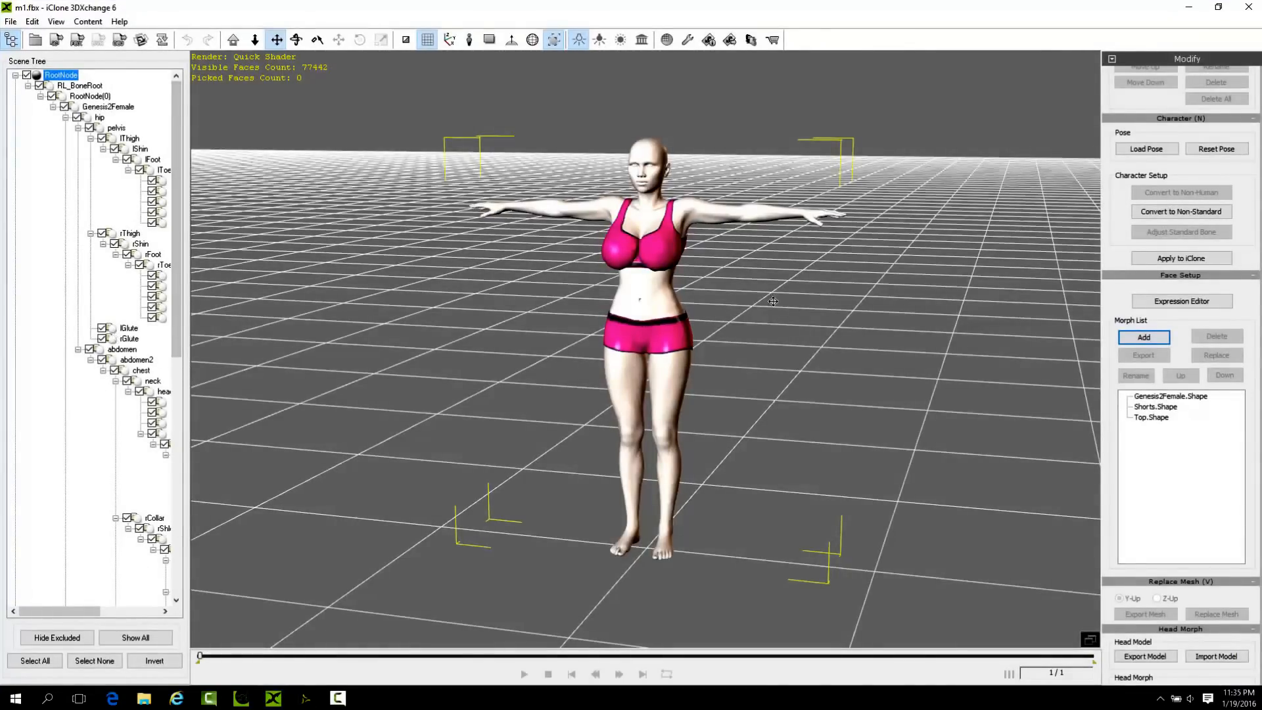
Open the non-standard characterization setup for the character and inspect its bone mapping from the front, side and back.
right_click_drag(810, 318, 594, 367)
right_click_drag(673, 350, 543, 365)
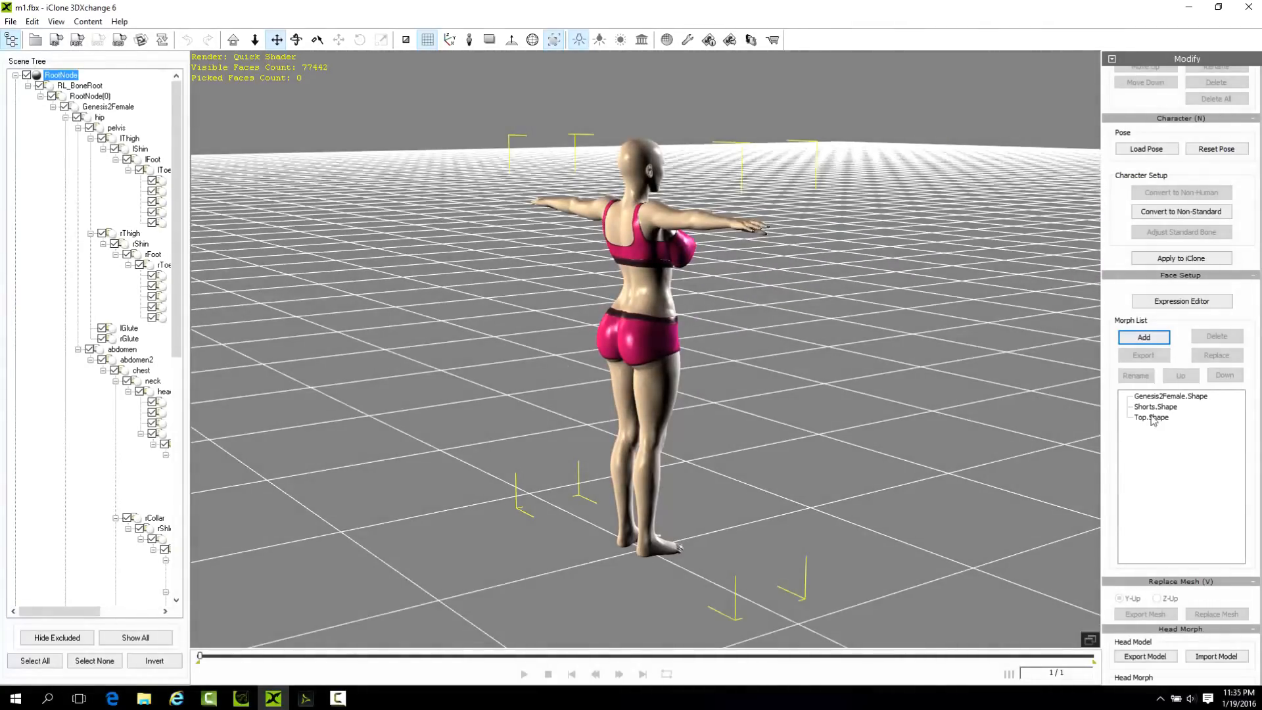
left_click(1164, 213)
right_click_drag(682, 334, 1193, 291)
right_click_drag(730, 343, 985, 279)
right_click_drag(752, 229, 685, 316)
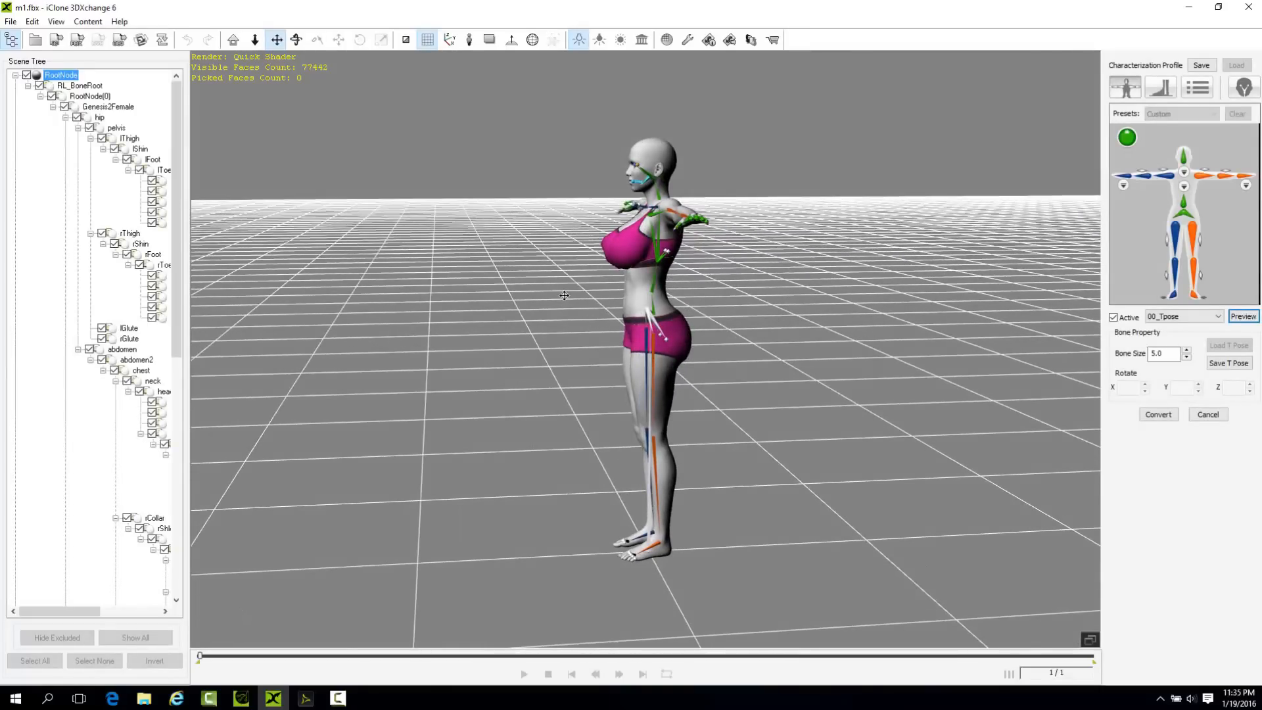
right_click_drag(677, 332, 656, 310)
scroll(640, 330, "down", 3)
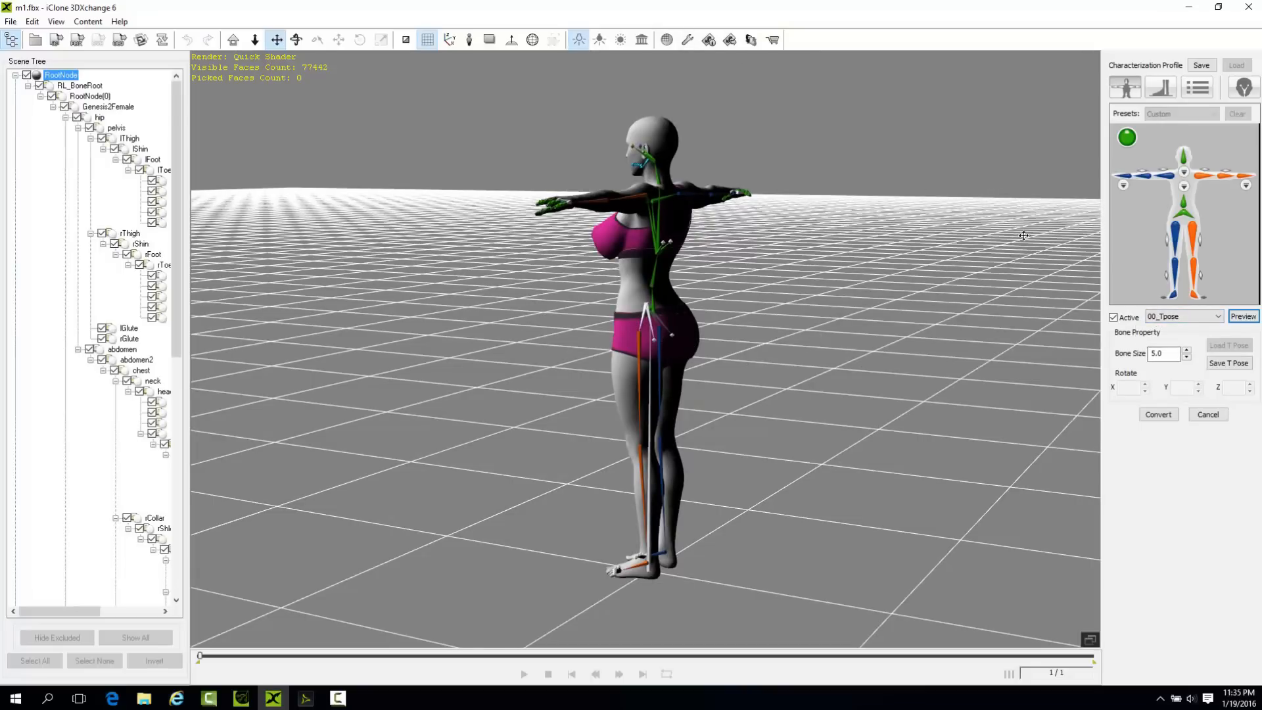
Preview the 07_Lower03 Calibration motion on the character and check the body from behind.
left_click(1183, 316)
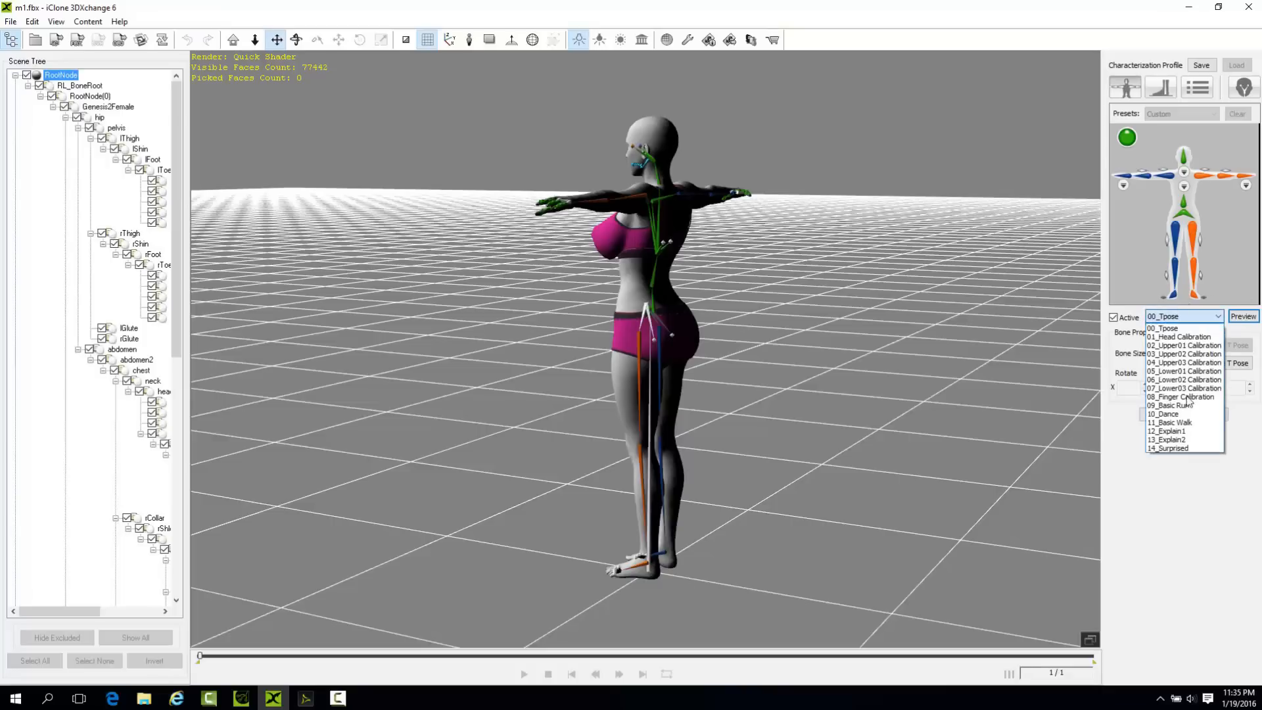
left_click(1183, 388)
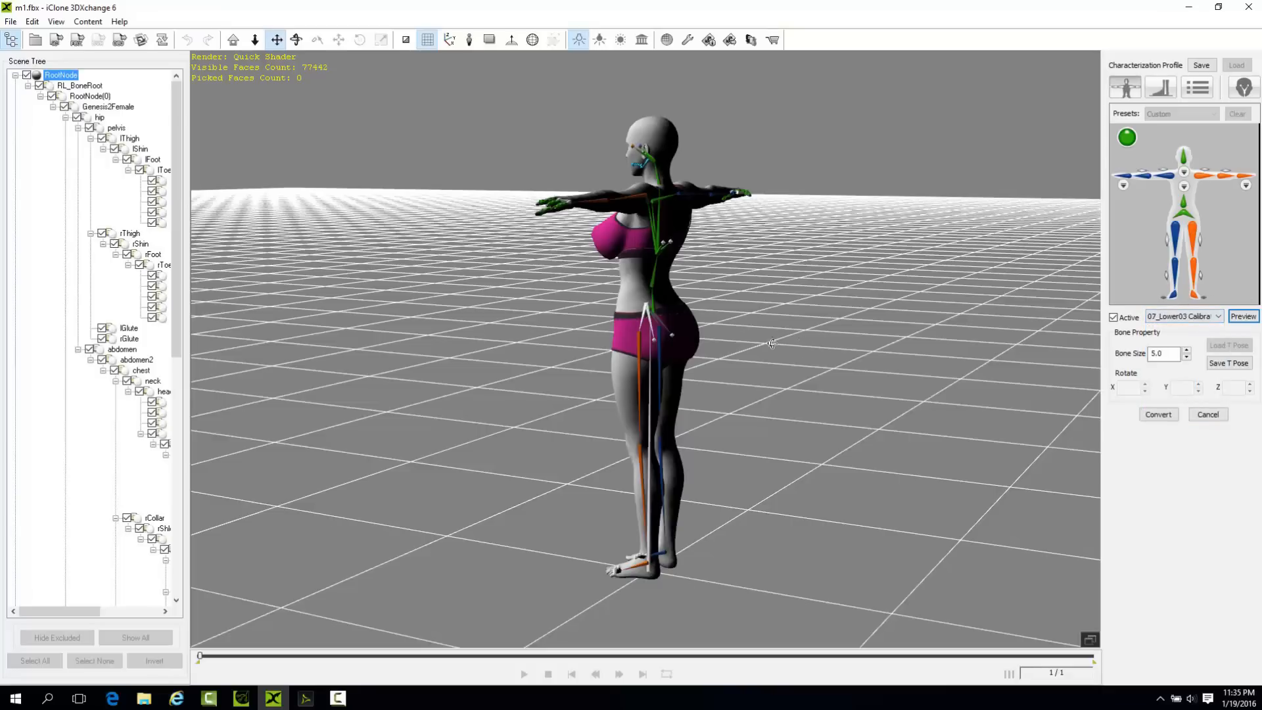
right_click_drag(741, 321, 787, 400)
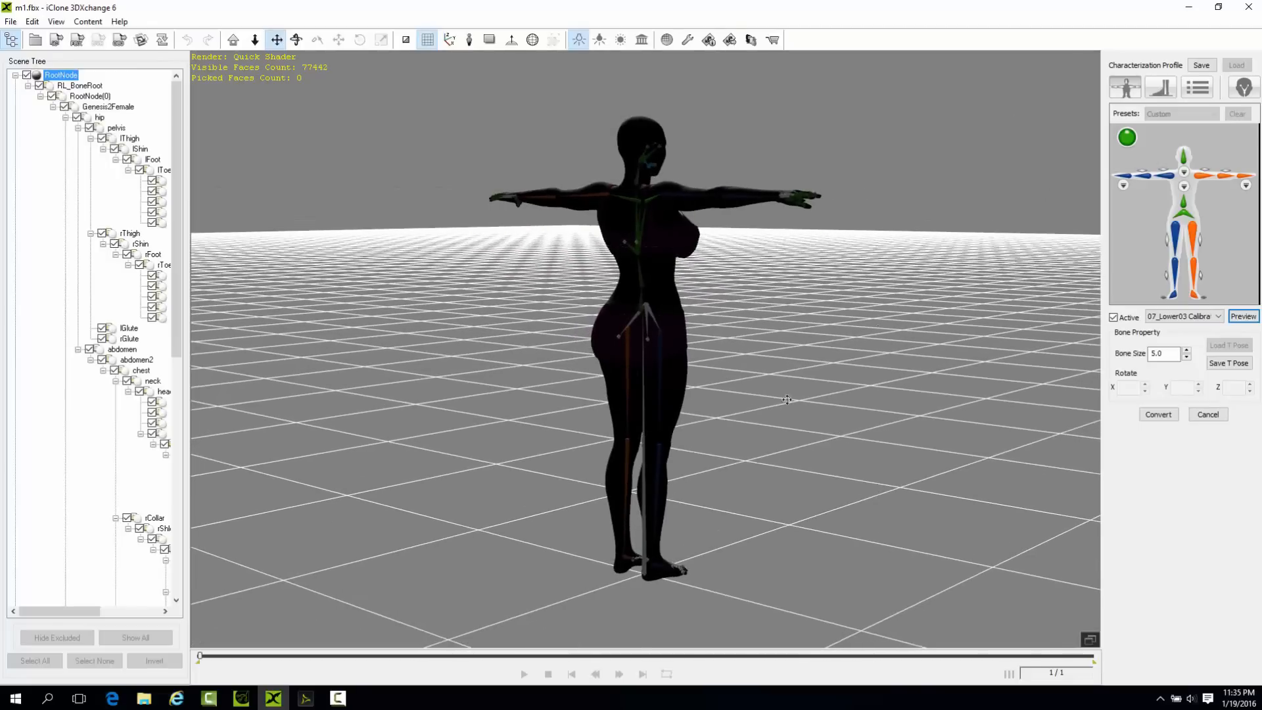
left_click(1241, 318)
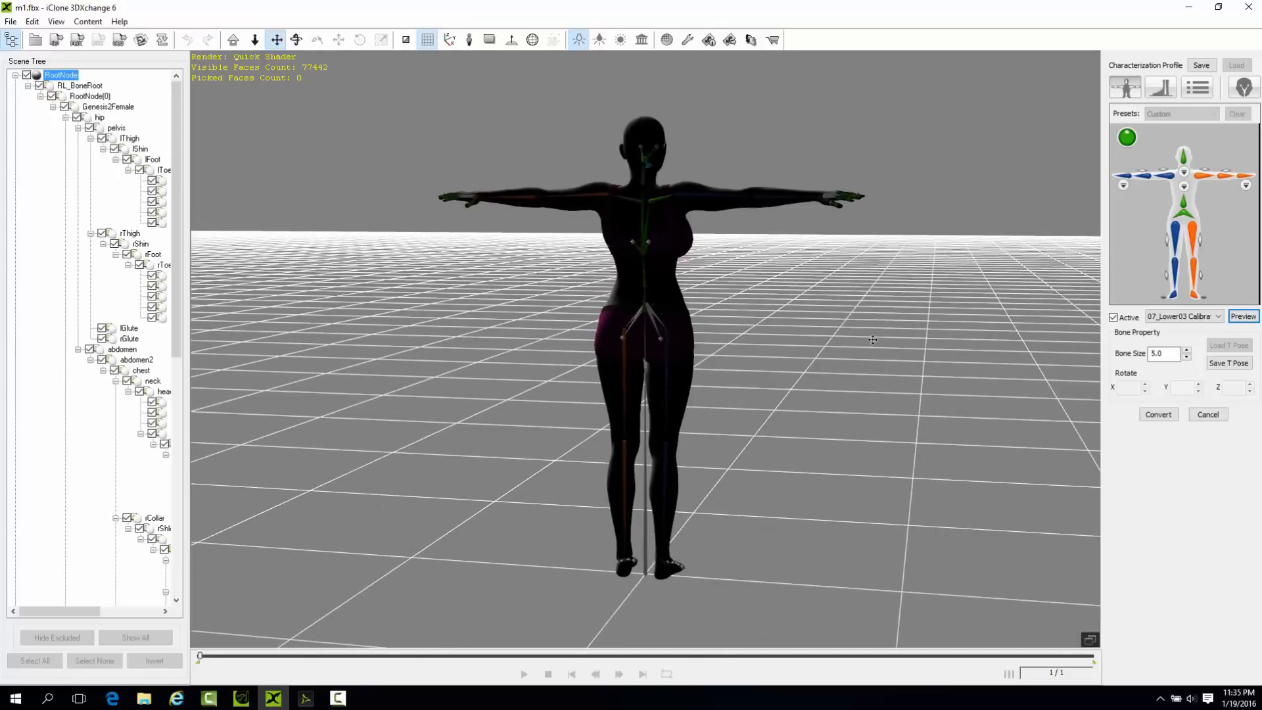
right_click_drag(872, 341, 616, 346)
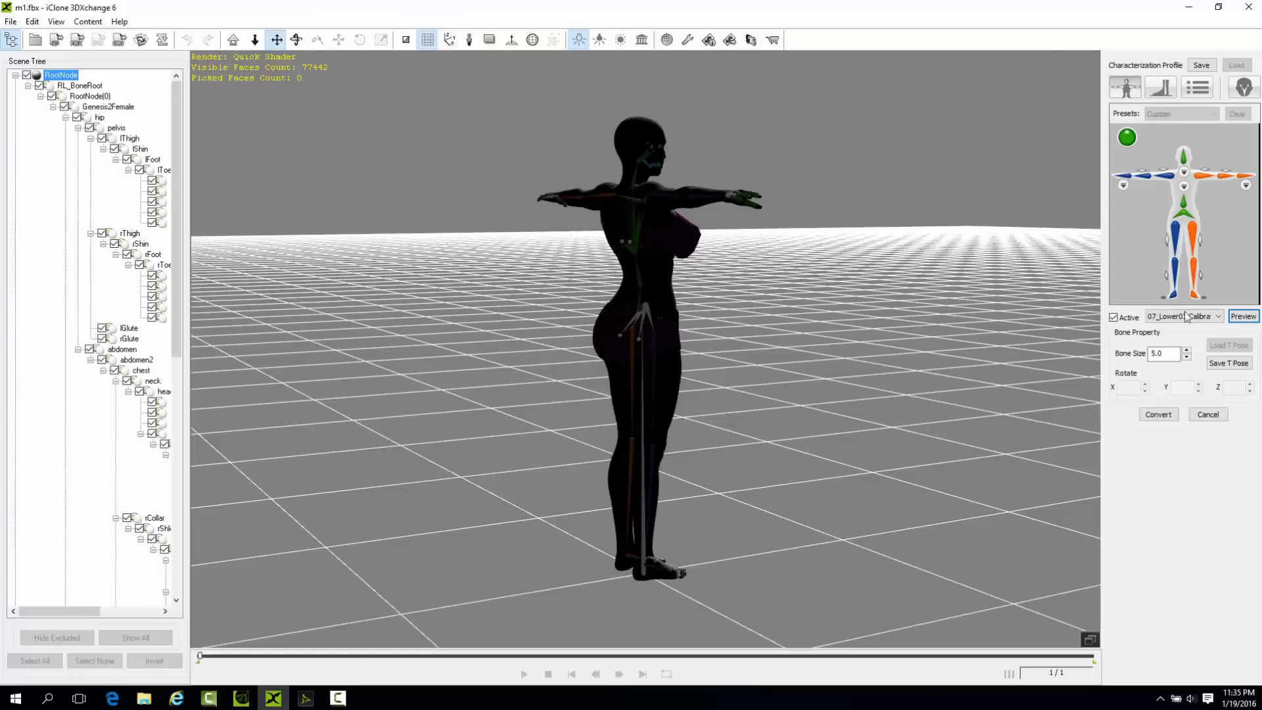
left_click(1210, 321)
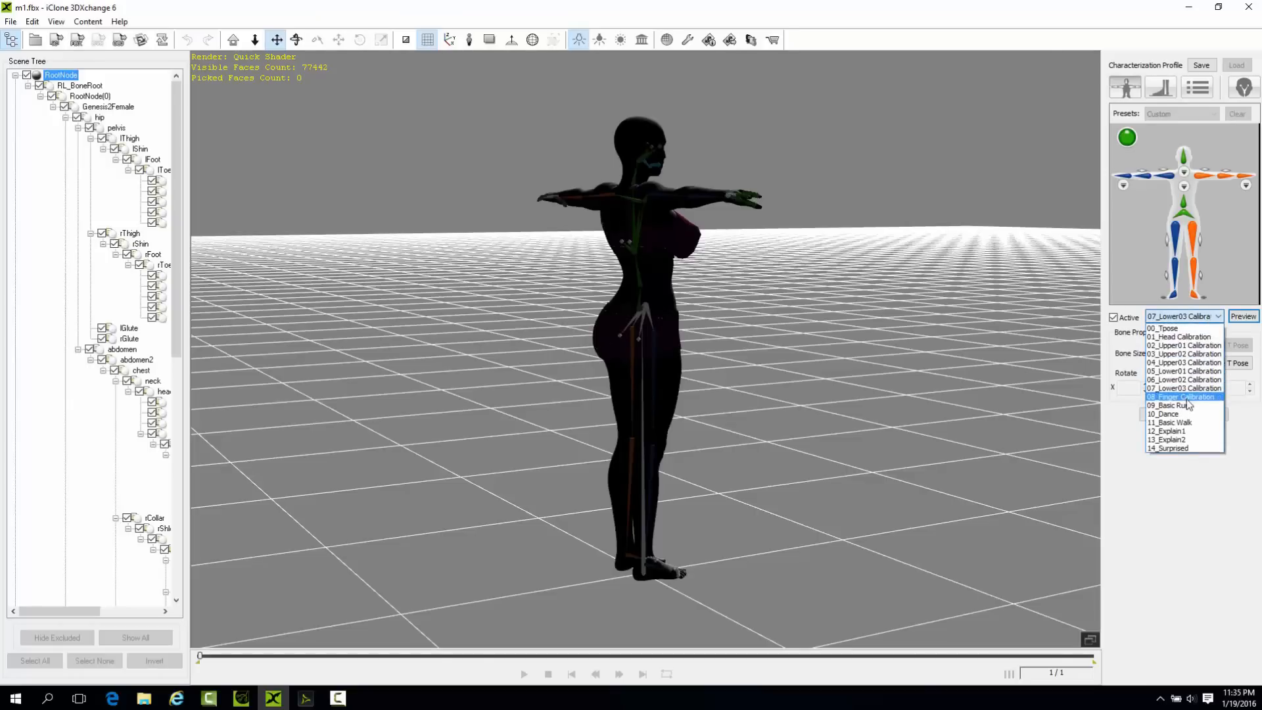
left_click(1192, 388)
left_click(1243, 316)
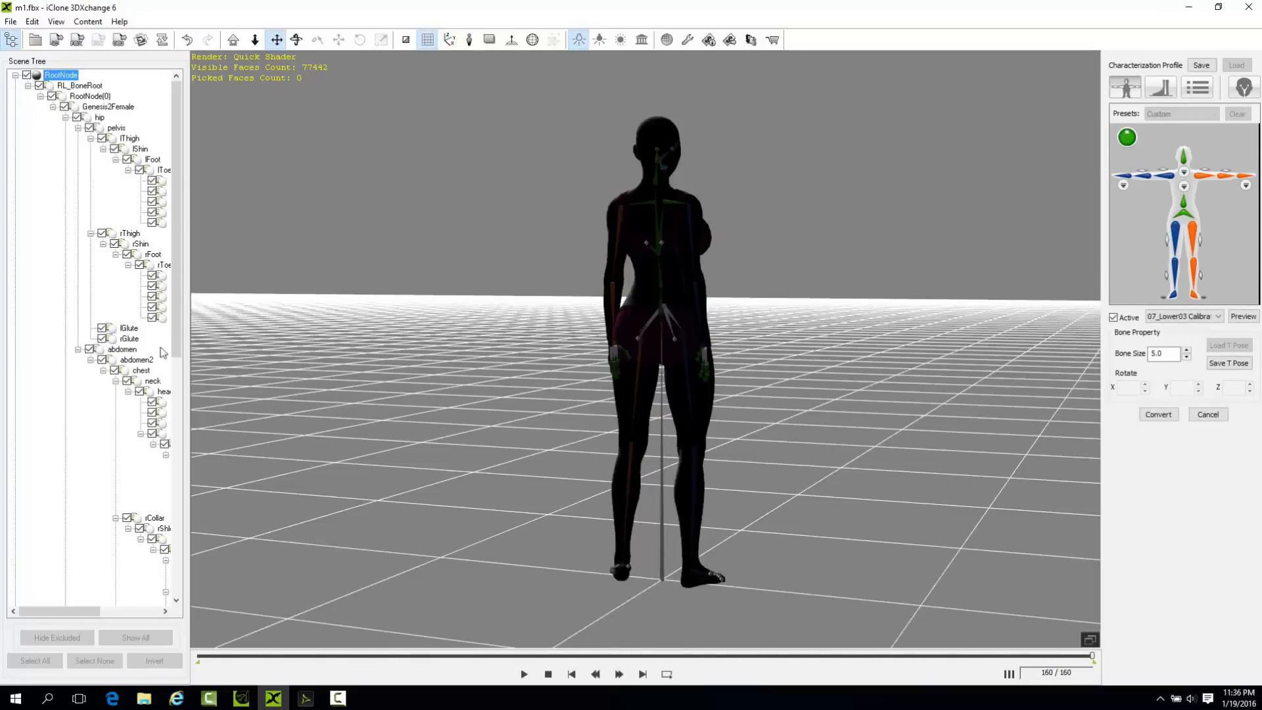
Switch to DAZ Studio, view the dressed figure from behind, and look briefly at the iClone 6 project.
left_click(1189, 8)
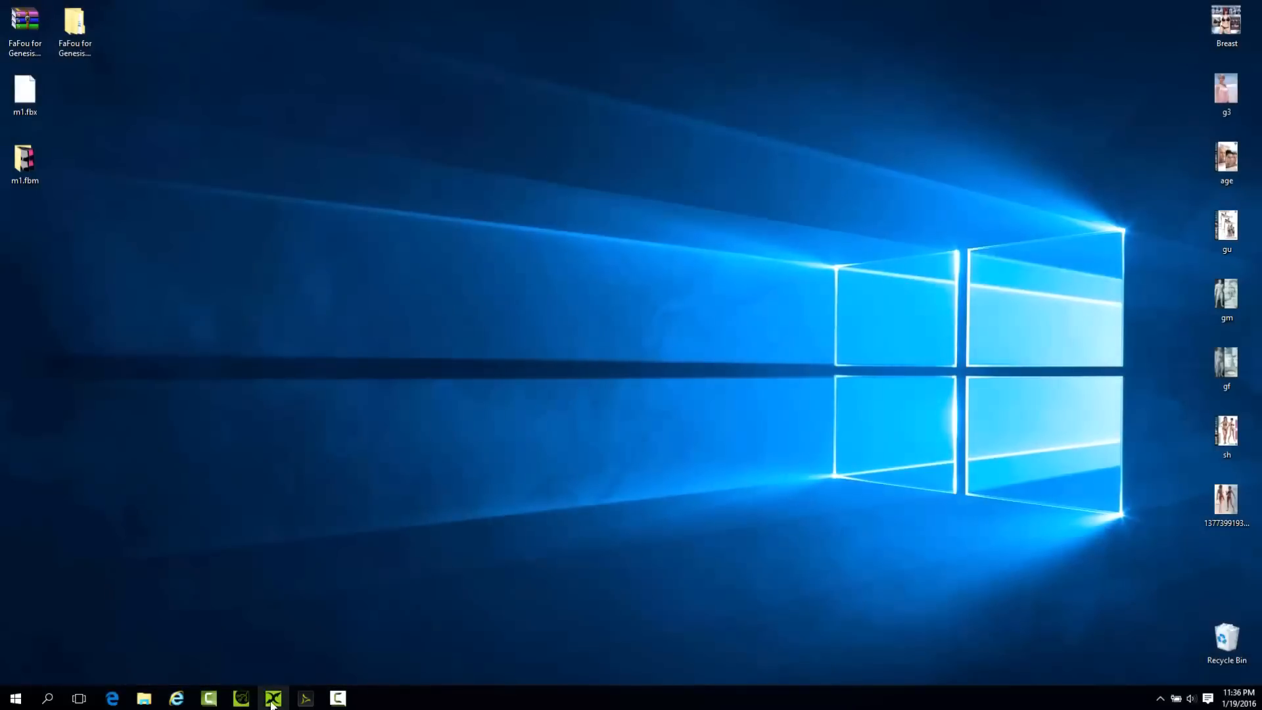
left_click(305, 699)
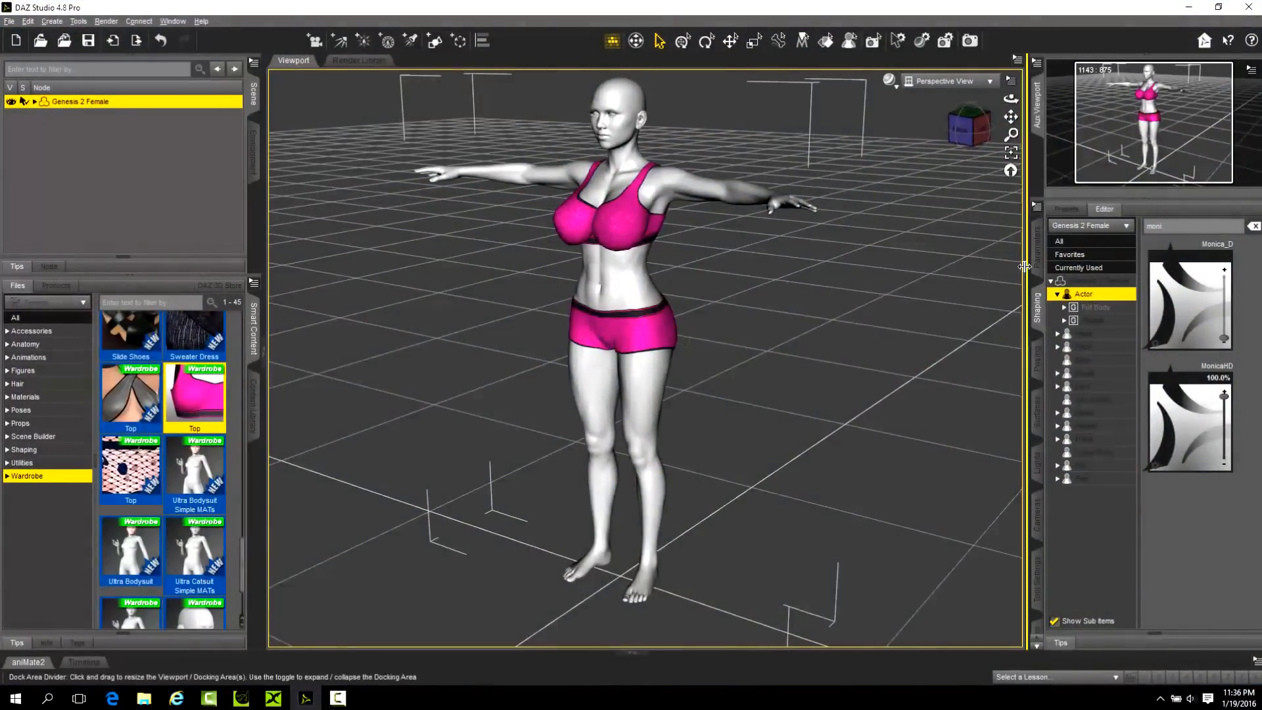
left_click_drag(985, 122, 741, 328)
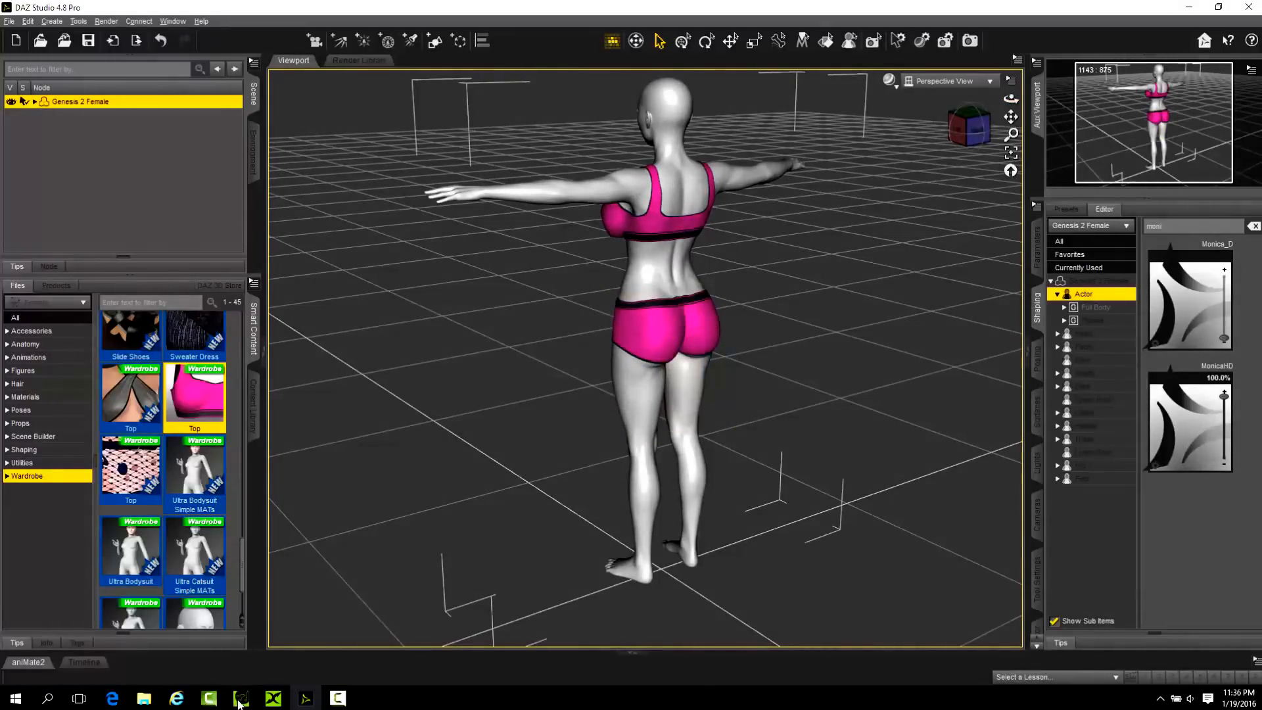
left_click(240, 699)
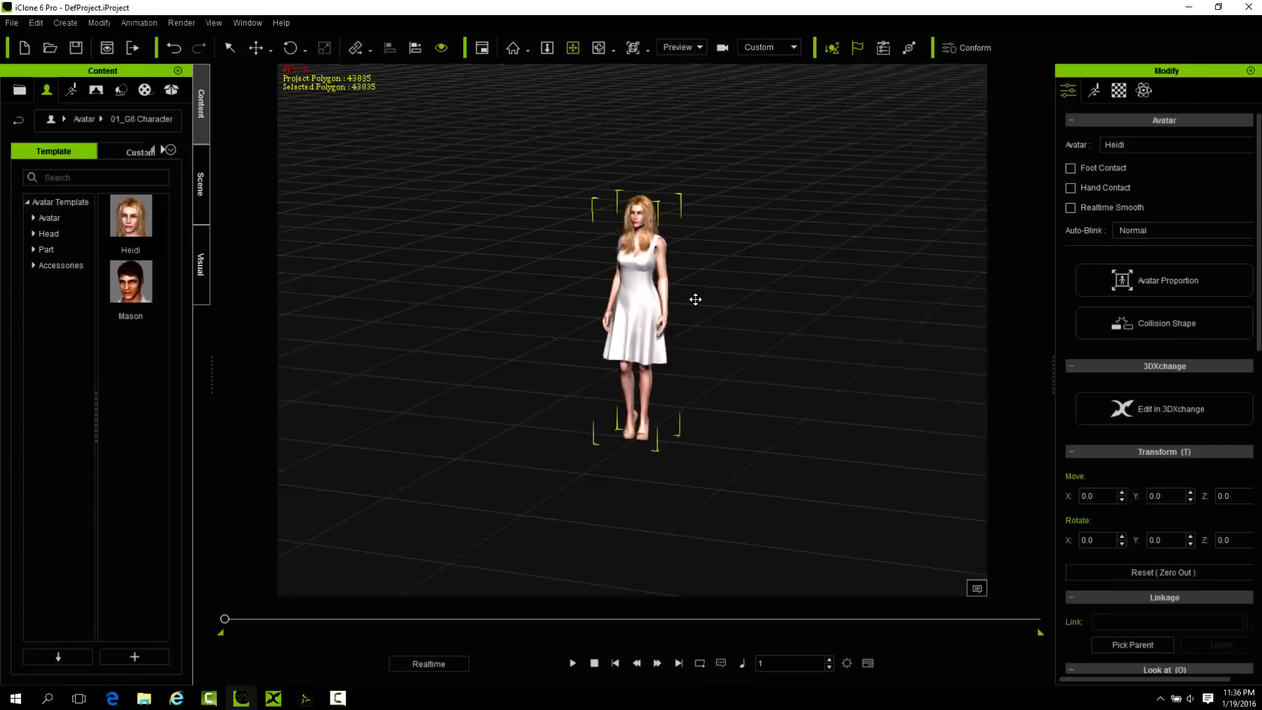
left_click(1188, 7)
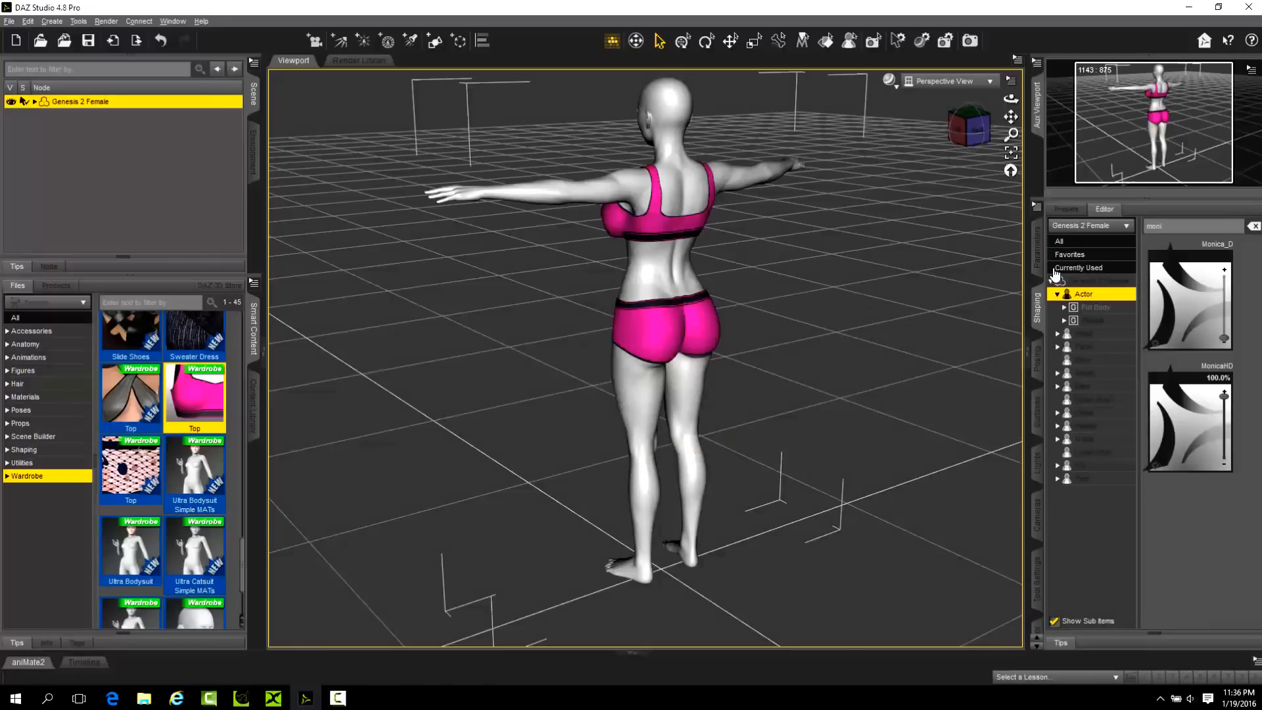
Collapse the Genesis 2 Female shaping groups and open the Transfer Utility, placing its window beside the figure.
left_click(1051, 281)
left_click(1050, 282)
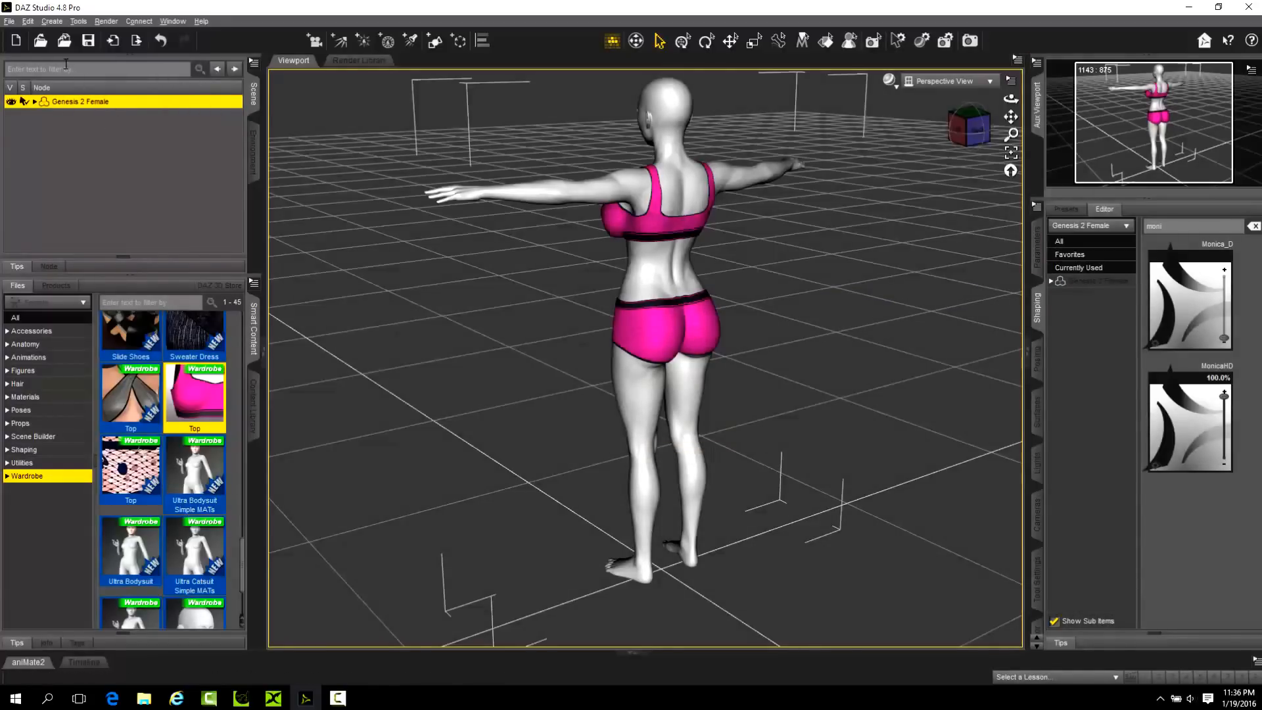
left_click(28, 22)
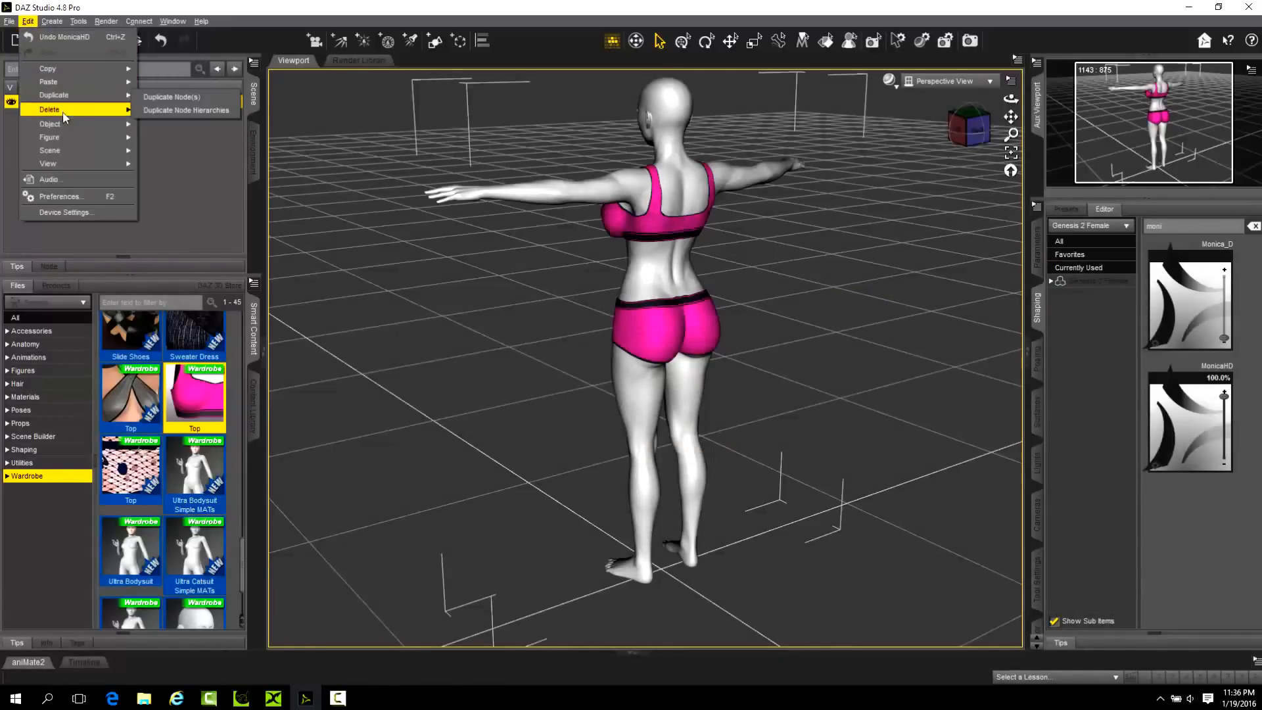
mouse_move(71, 130)
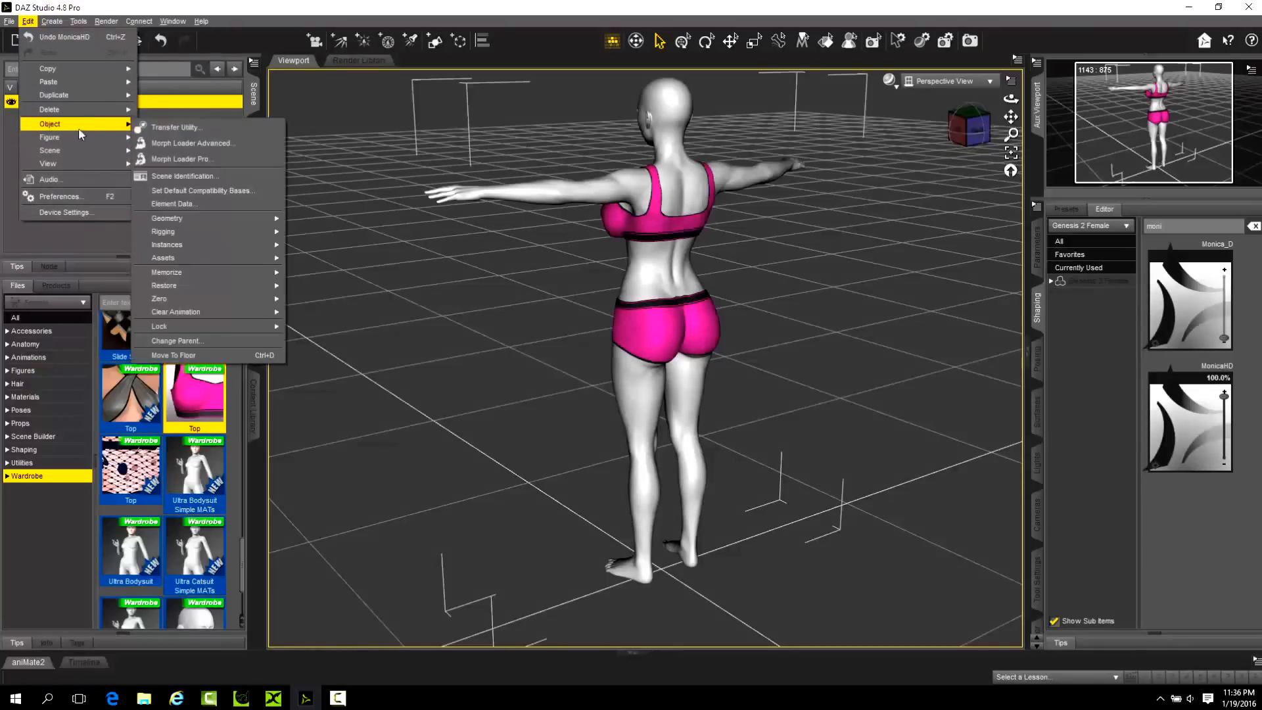
left_click(172, 129)
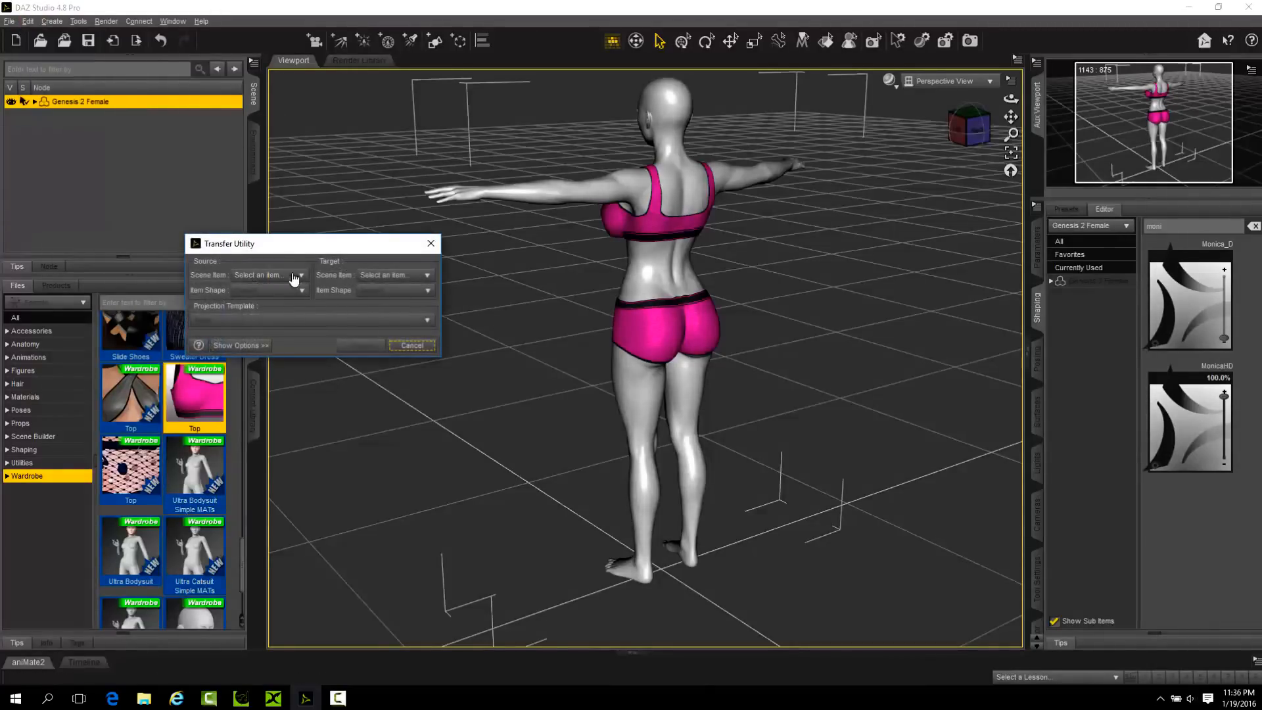
left_click_drag(294, 250, 427, 260)
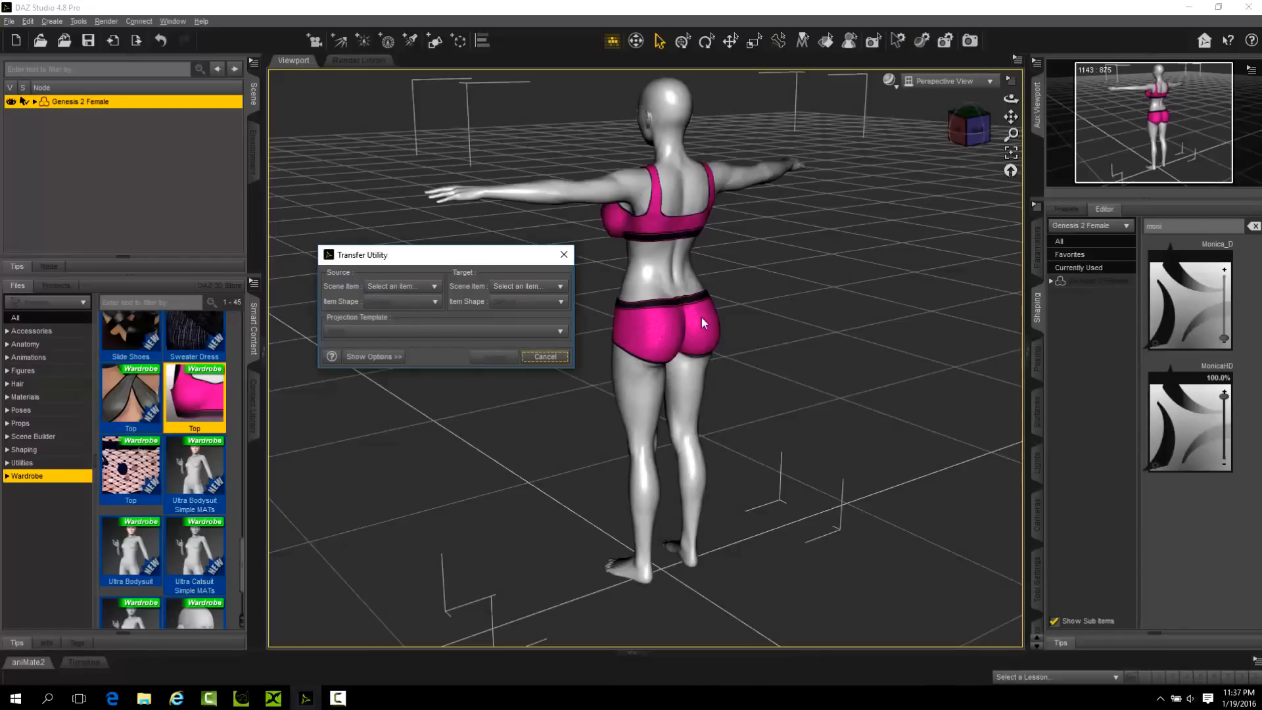
Set the Transfer Utility's source to Genesis 2 Female and its target to Shorts, keeping the Default item shapes.
left_click(432, 286)
left_click(408, 316)
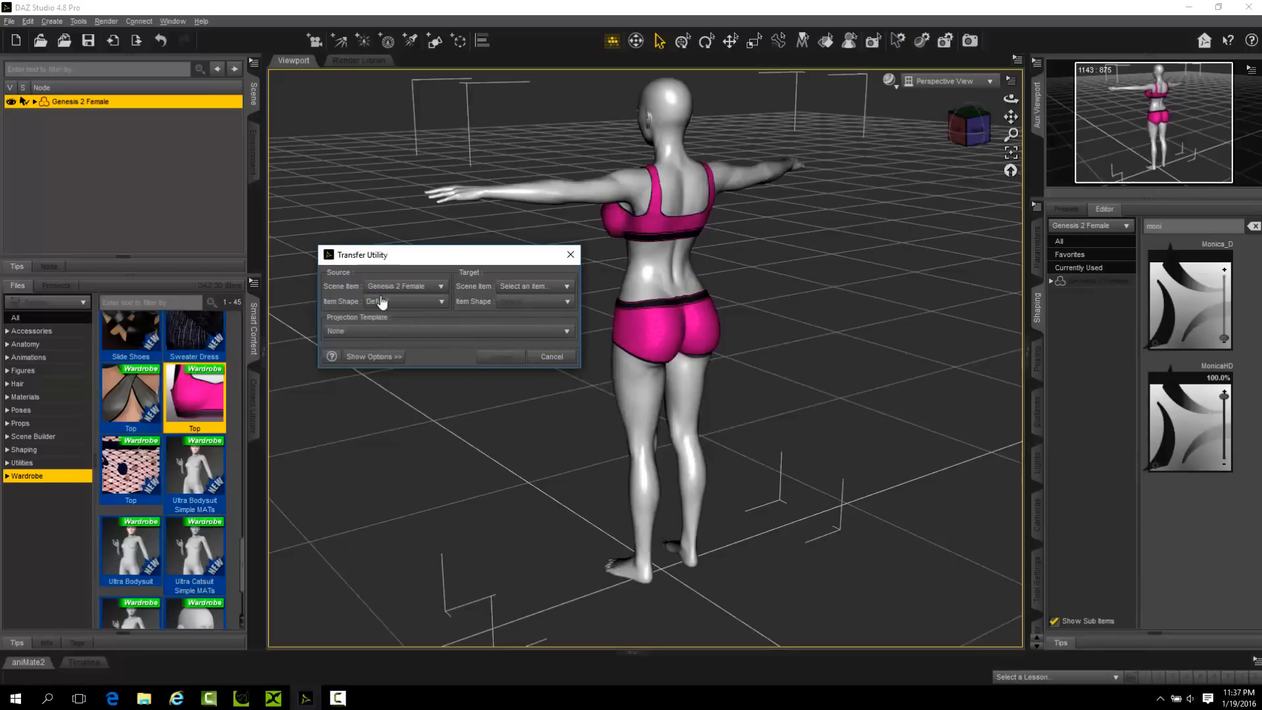
left_click(535, 287)
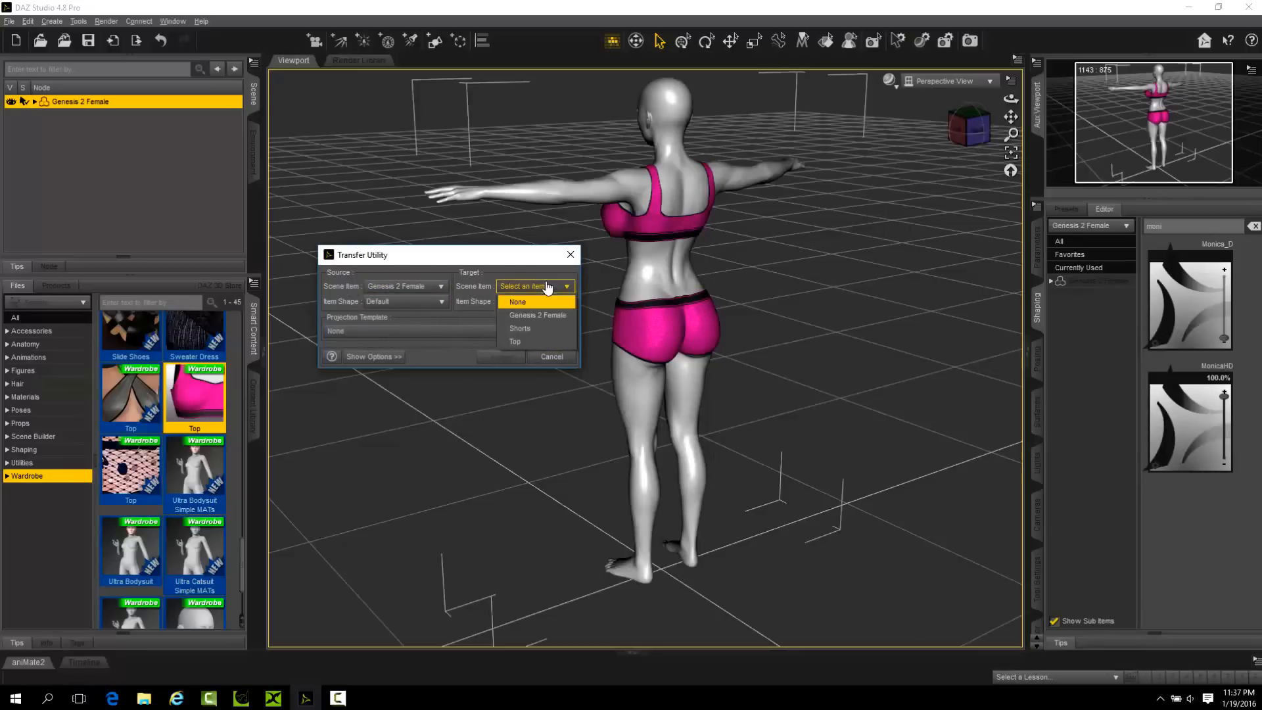
left_click(535, 327)
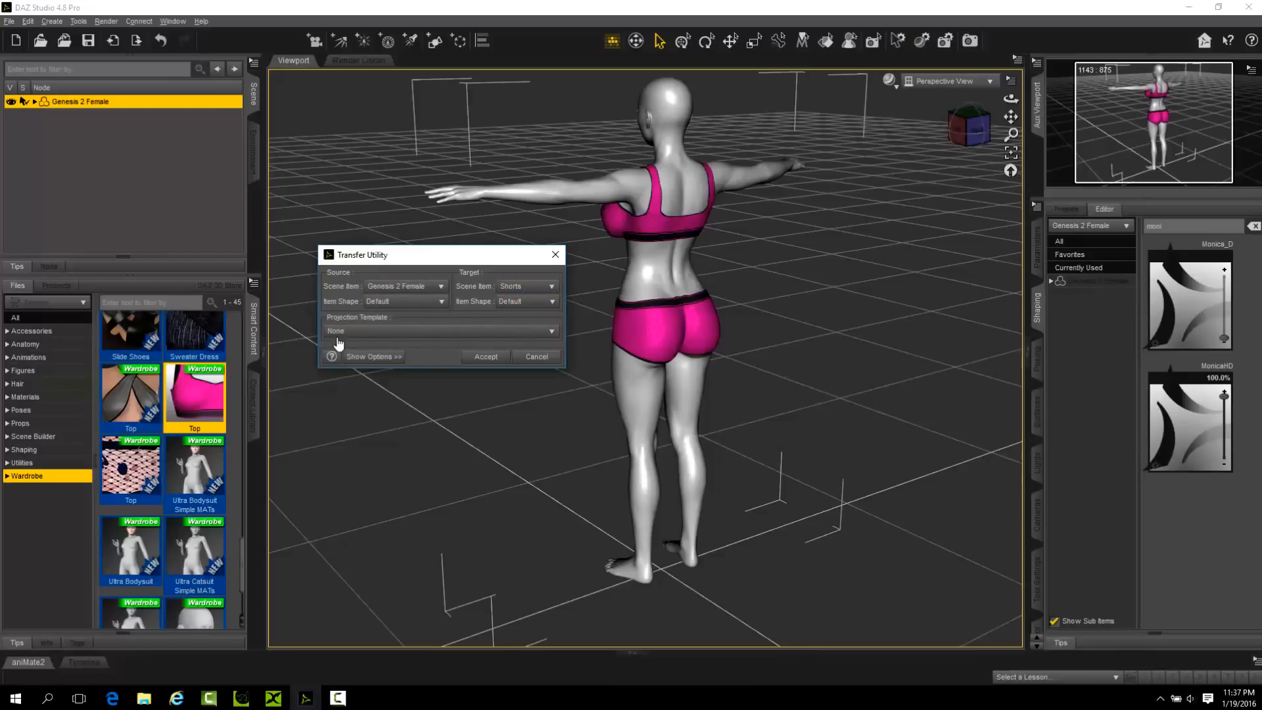
left_click(407, 304)
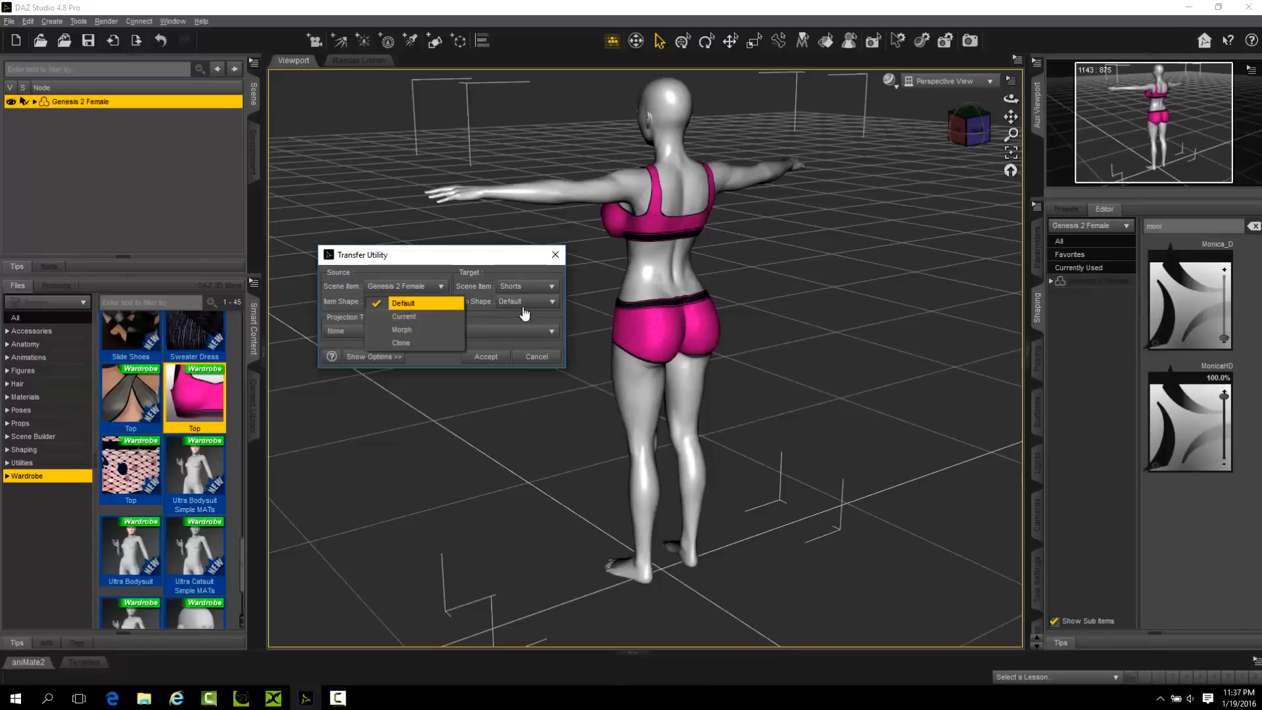
left_click(462, 261)
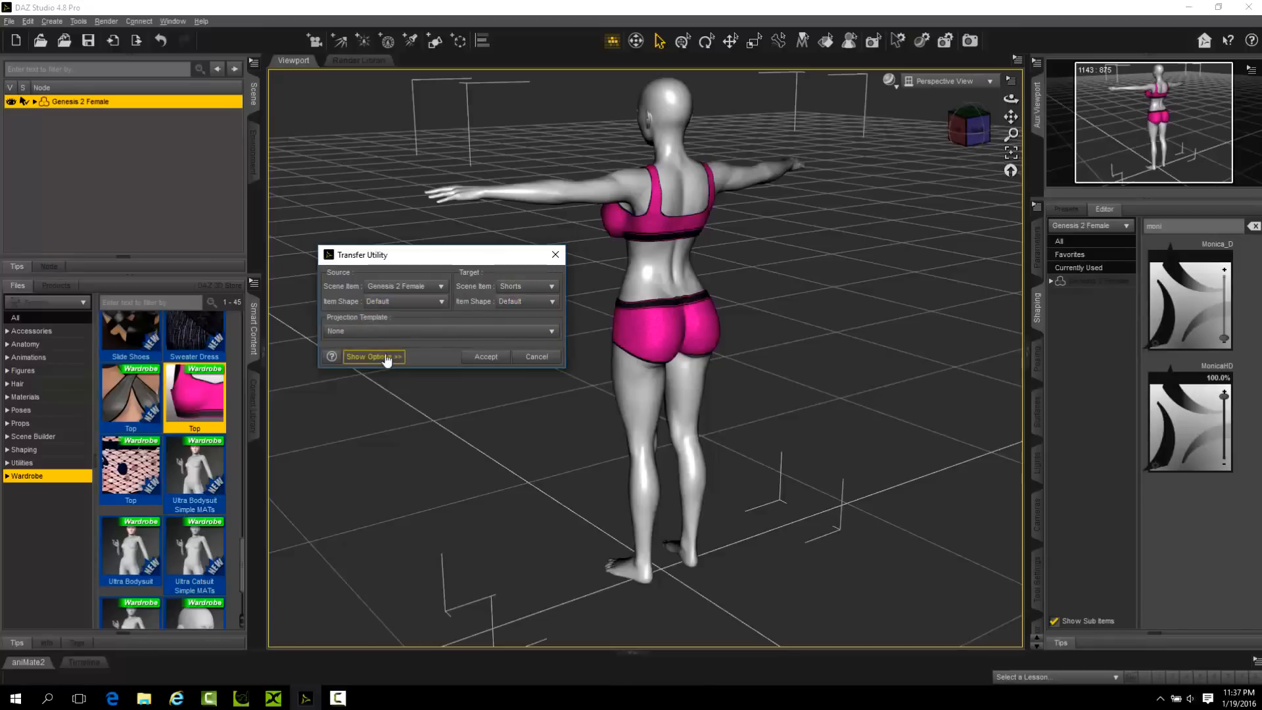
left_click_drag(447, 261, 444, 315)
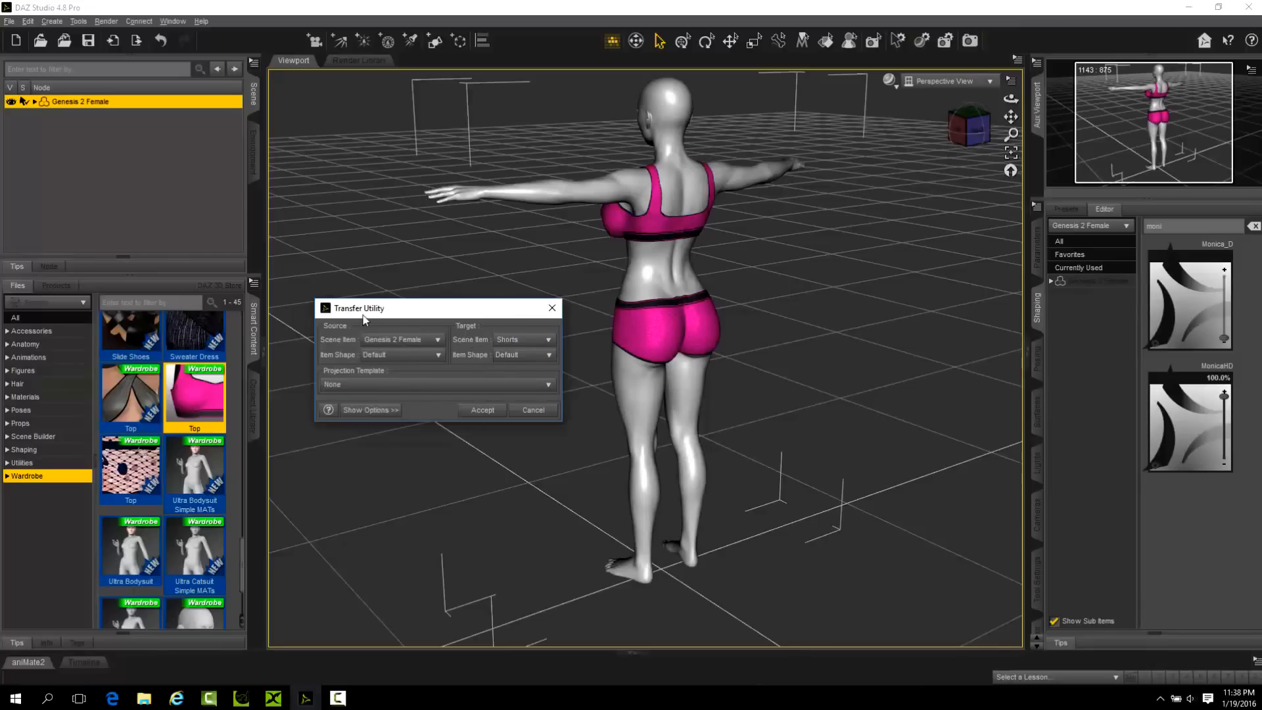
Keep the projection template at None, expand the transfer options, and run the transfer from Genesis 2 Female to Shorts.
left_click(396, 386)
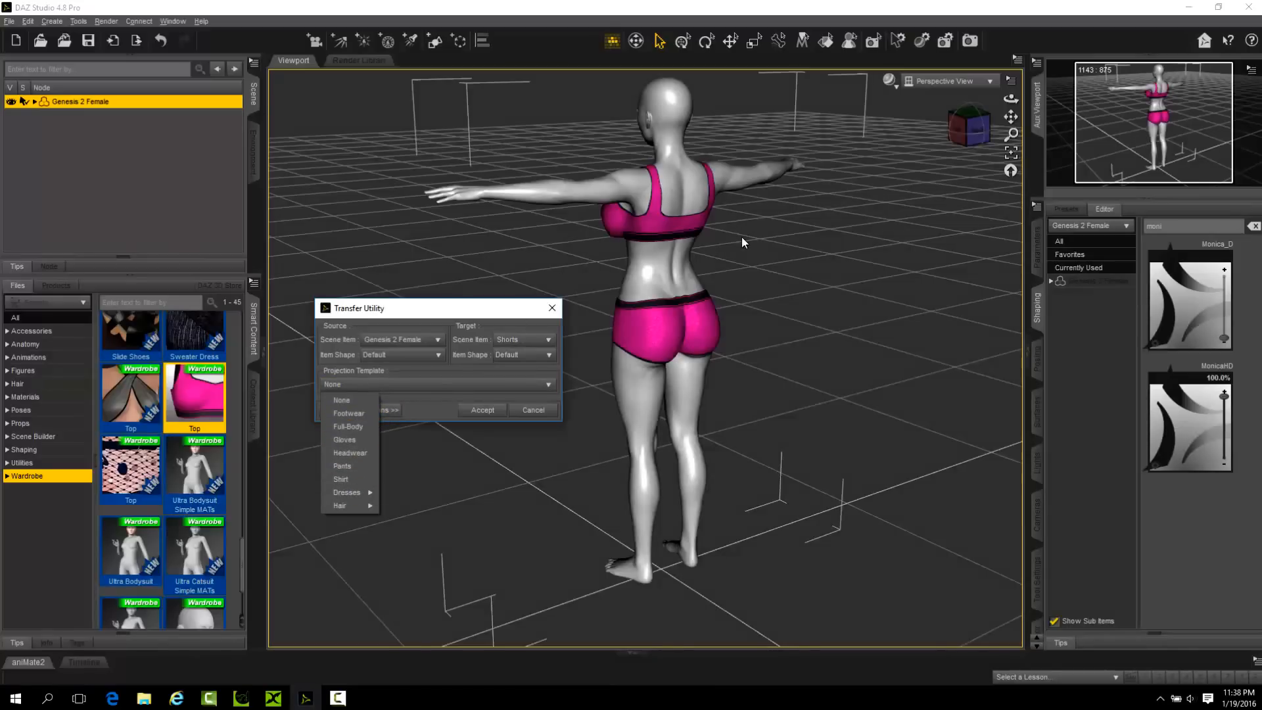
left_click(745, 256)
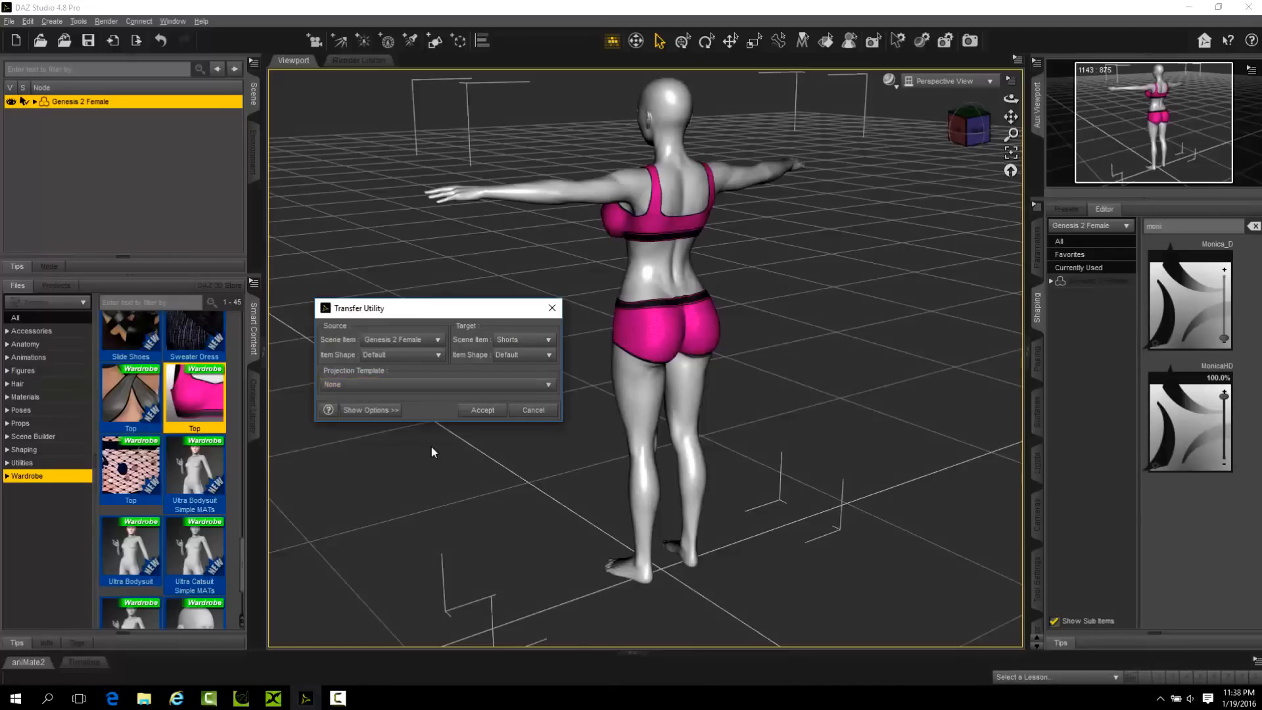
left_click(369, 409)
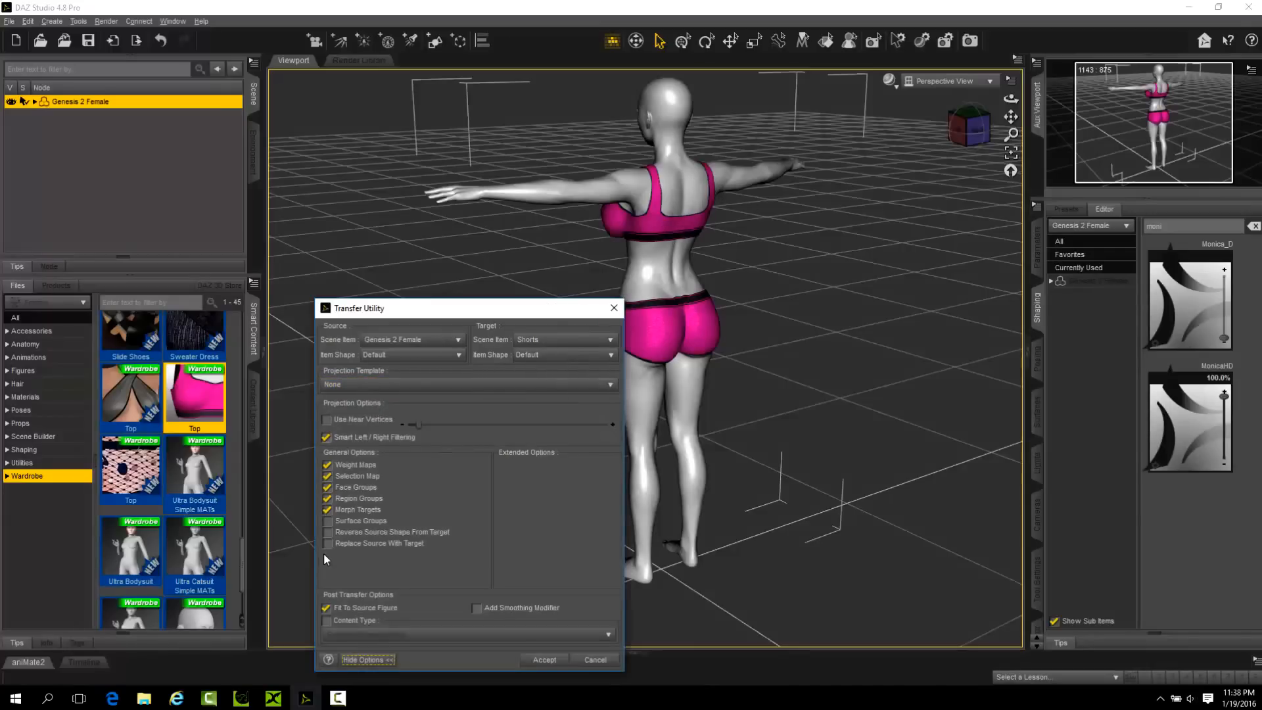
left_click(350, 465)
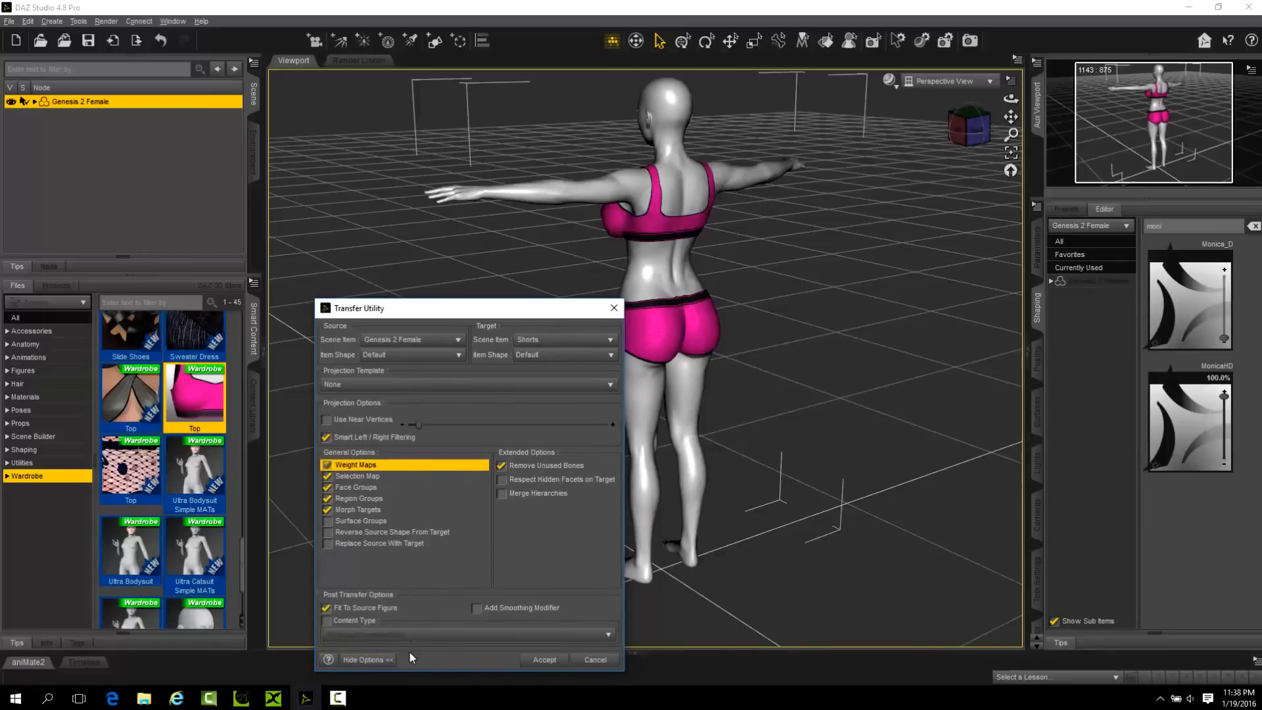
left_click(354, 544)
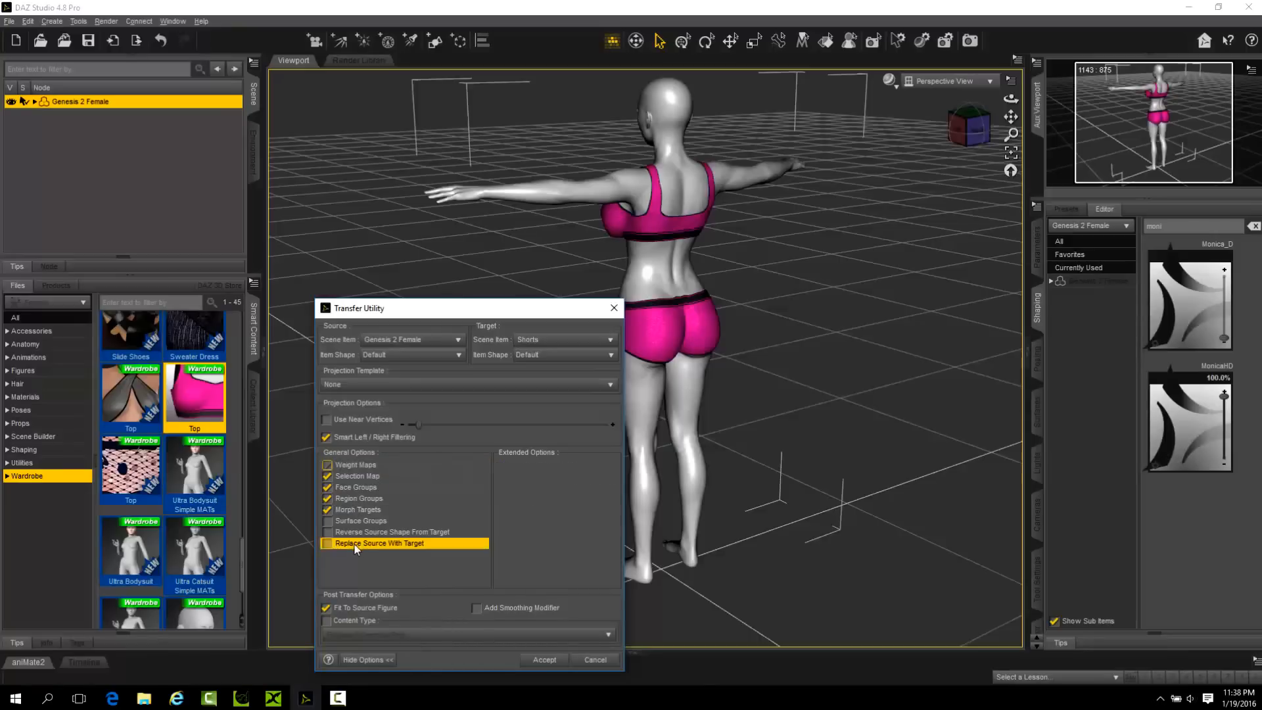
left_click(457, 475)
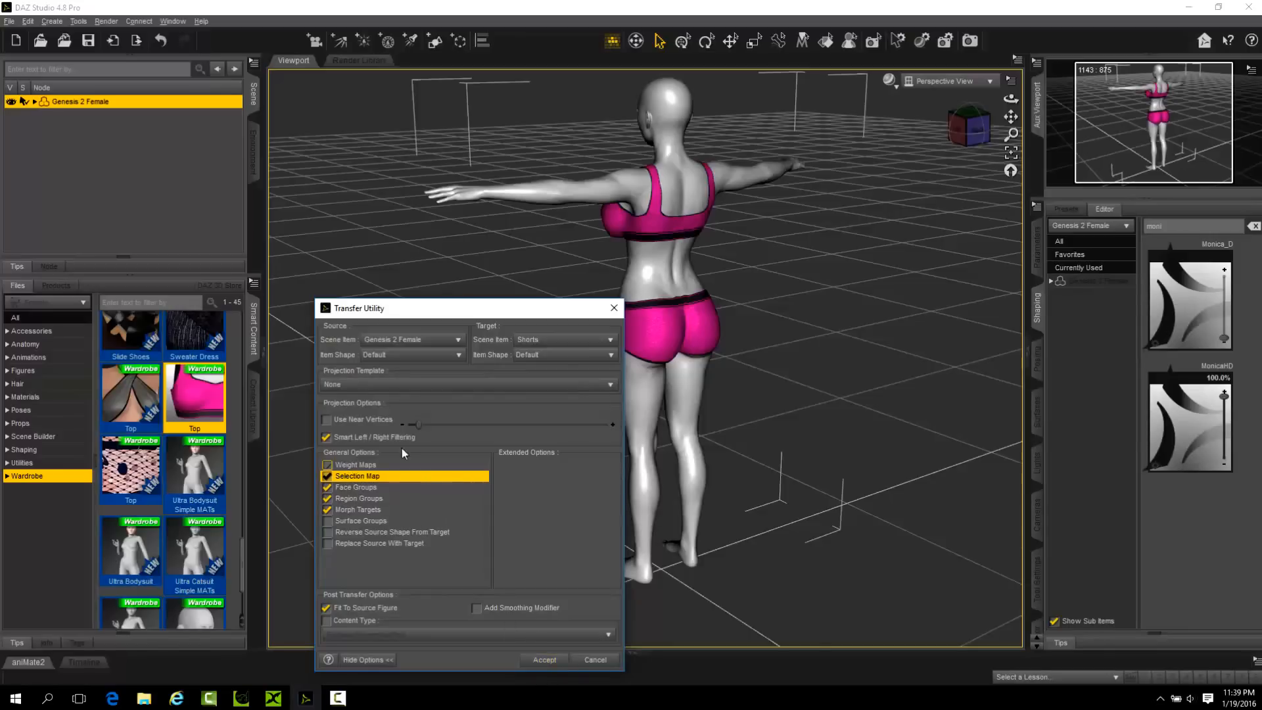
left_click(545, 658)
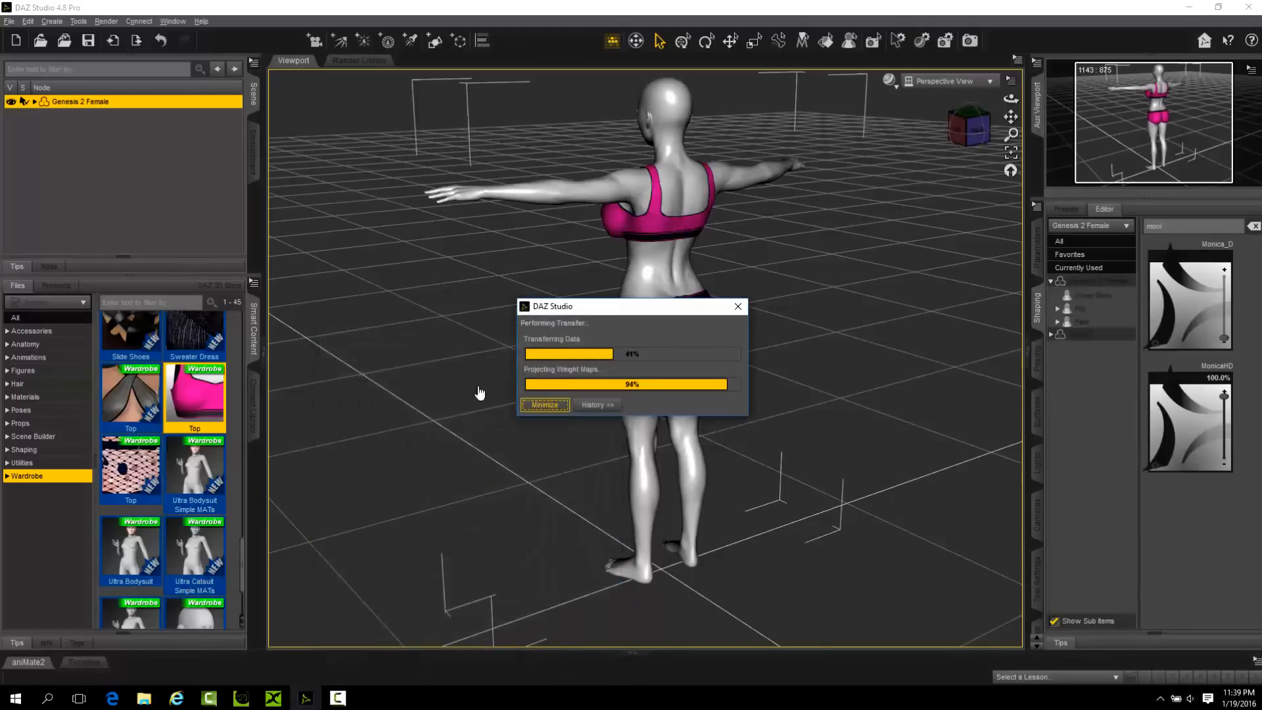
Expand the Shorts' Hip and Pelvis under Genesis 2 Female in the scene hierarchy and select the Right Glute bone.
left_click(34, 102)
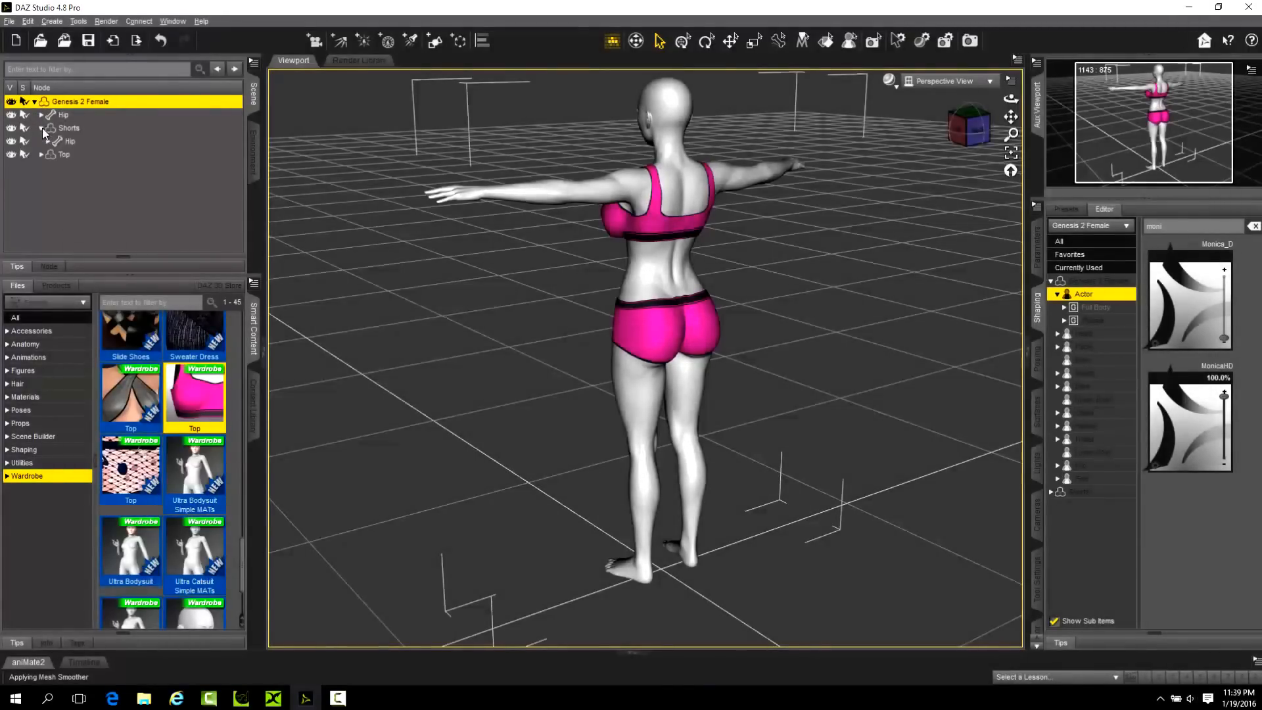
left_click(48, 142)
left_click(55, 154)
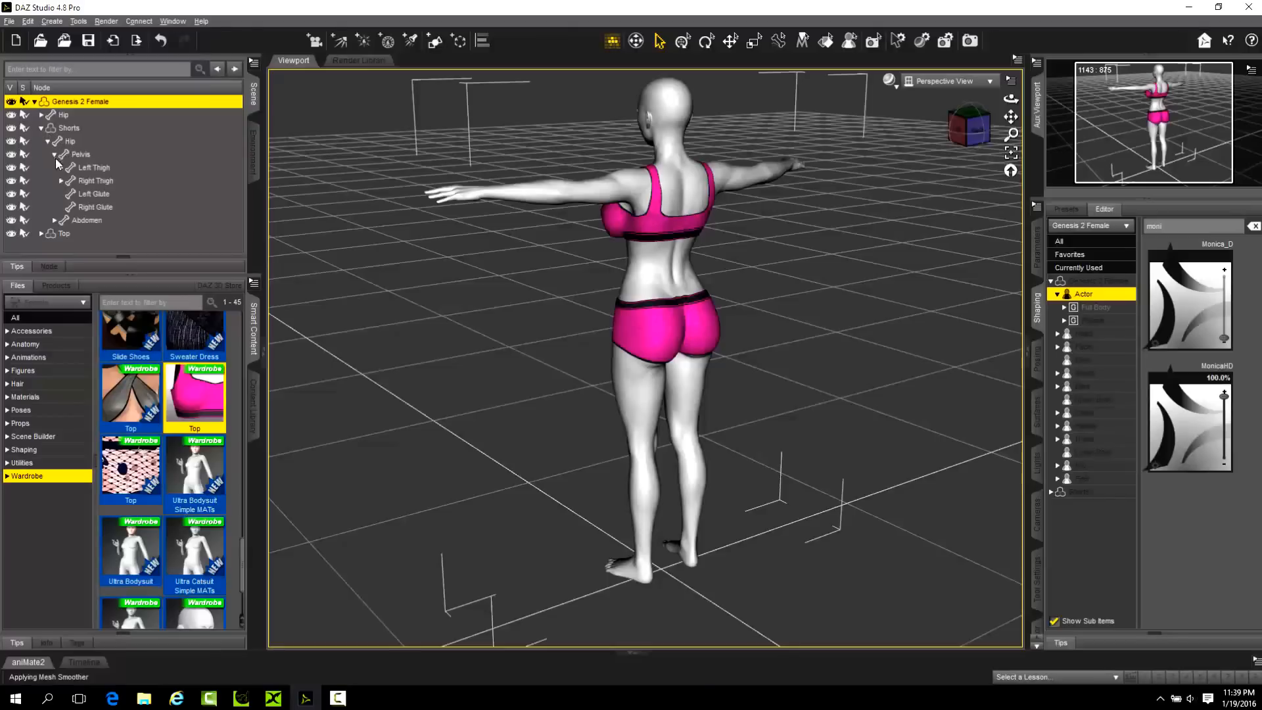
left_click(99, 207)
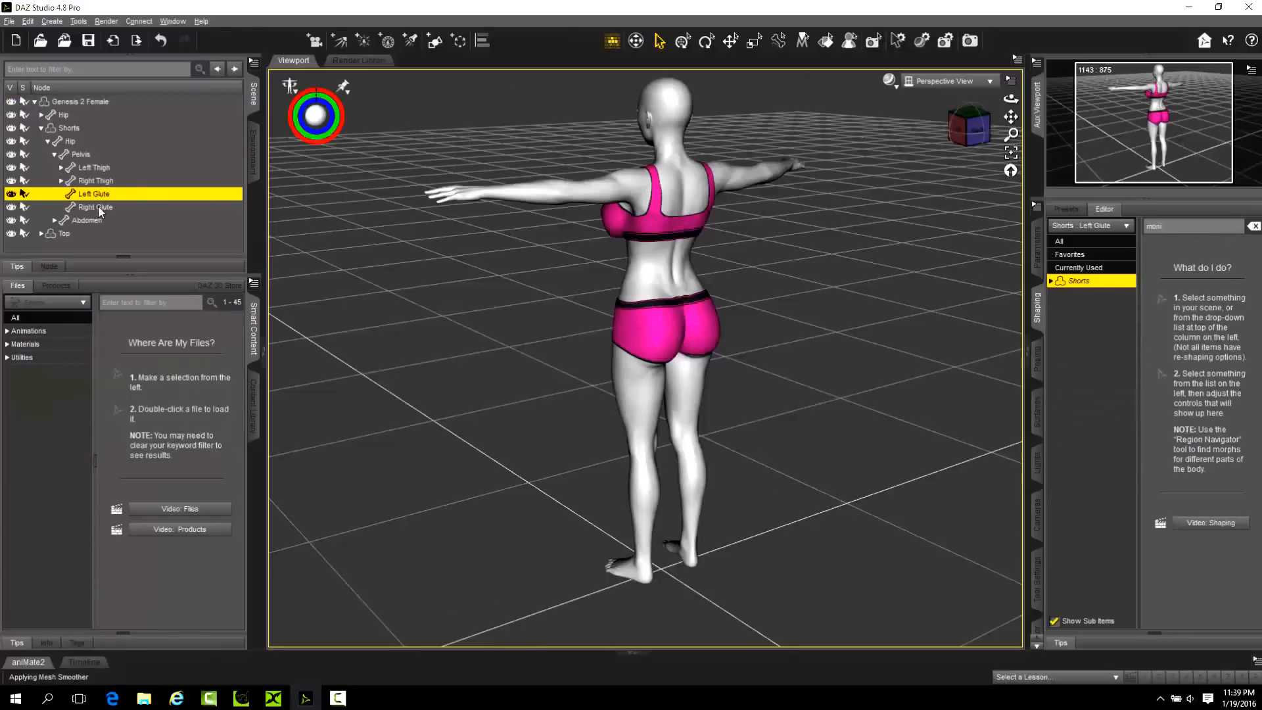
Unparent Shorts from Genesis 2 Female to the scene's top level and check its Right Glute and Left Glute bones.
left_click(41, 127)
left_click_drag(69, 128, 68, 165)
left_click(35, 102)
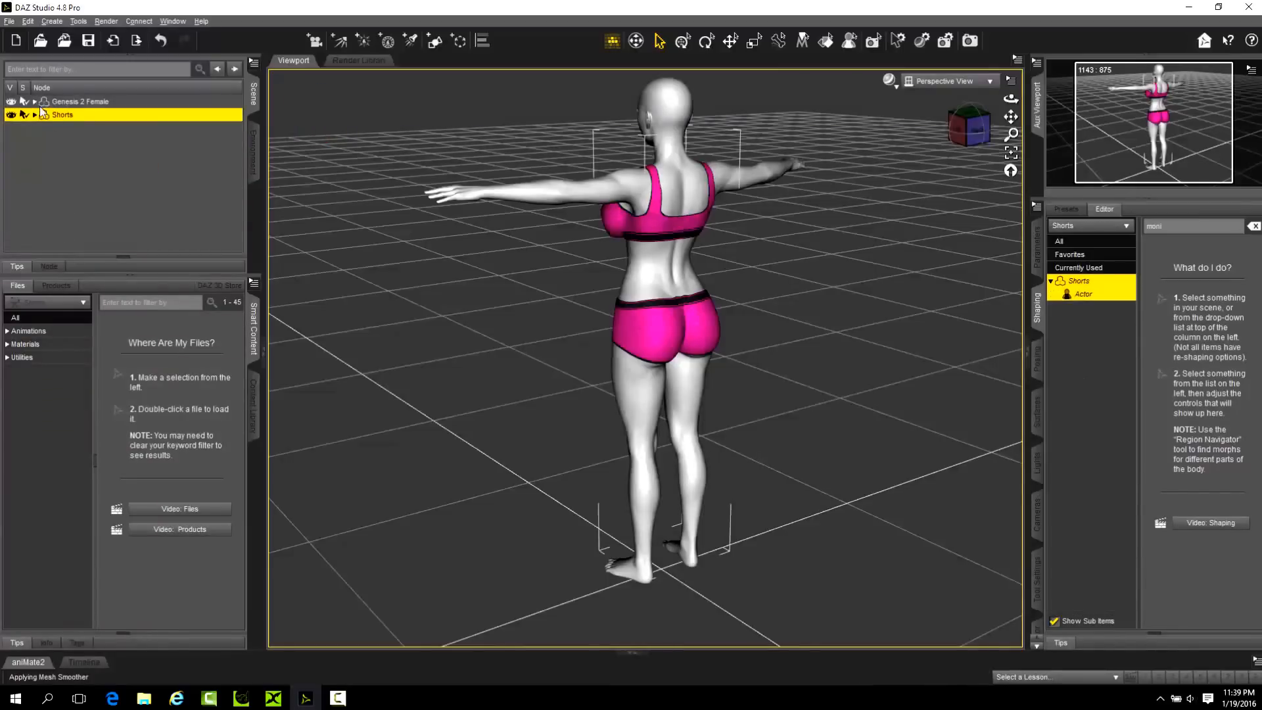
left_click(35, 115)
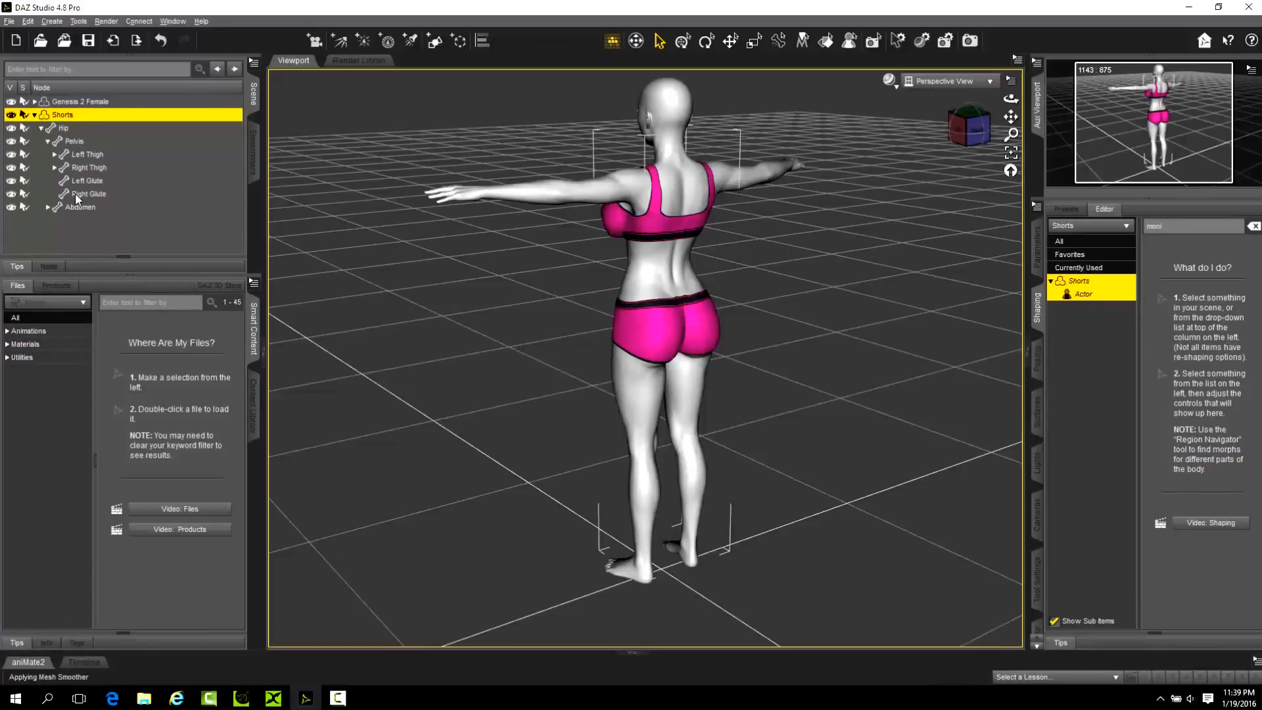
left_click(76, 196)
left_click(92, 182)
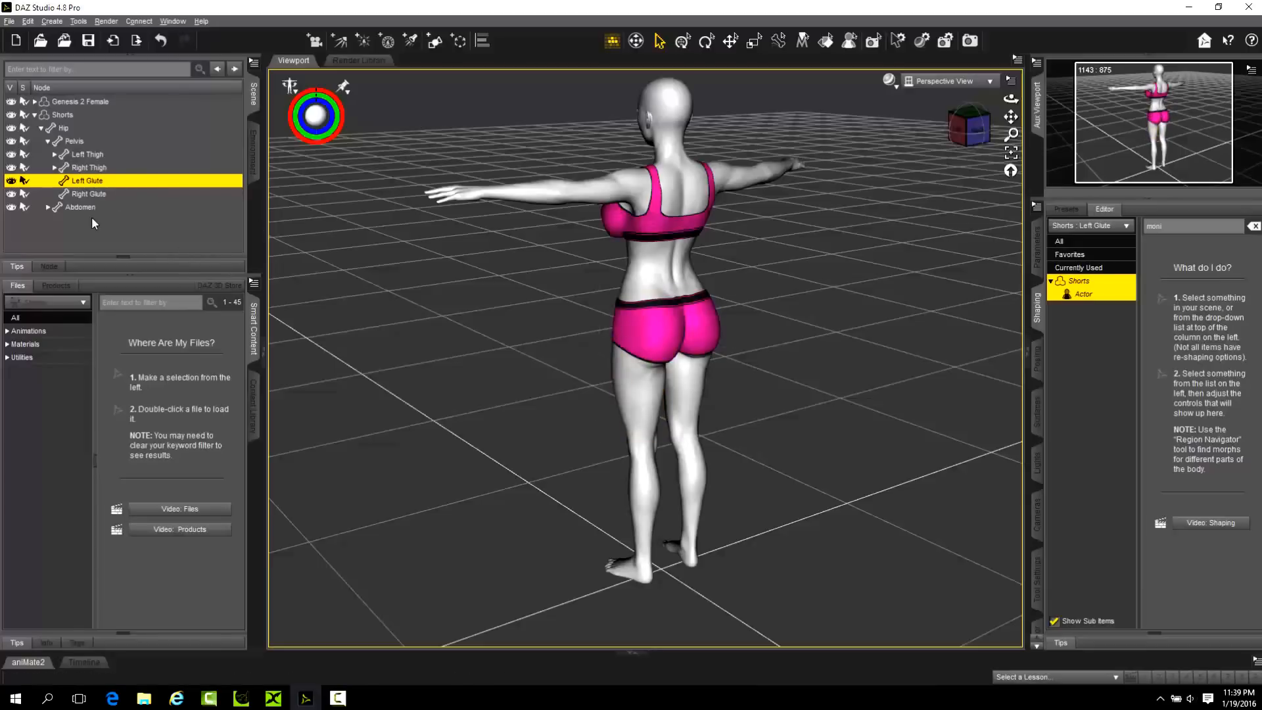
Select the Genesis 2 Female's Chest on the figure and collapse the Genesis 2 Female and Shorts hierarchies.
left_click(28, 21)
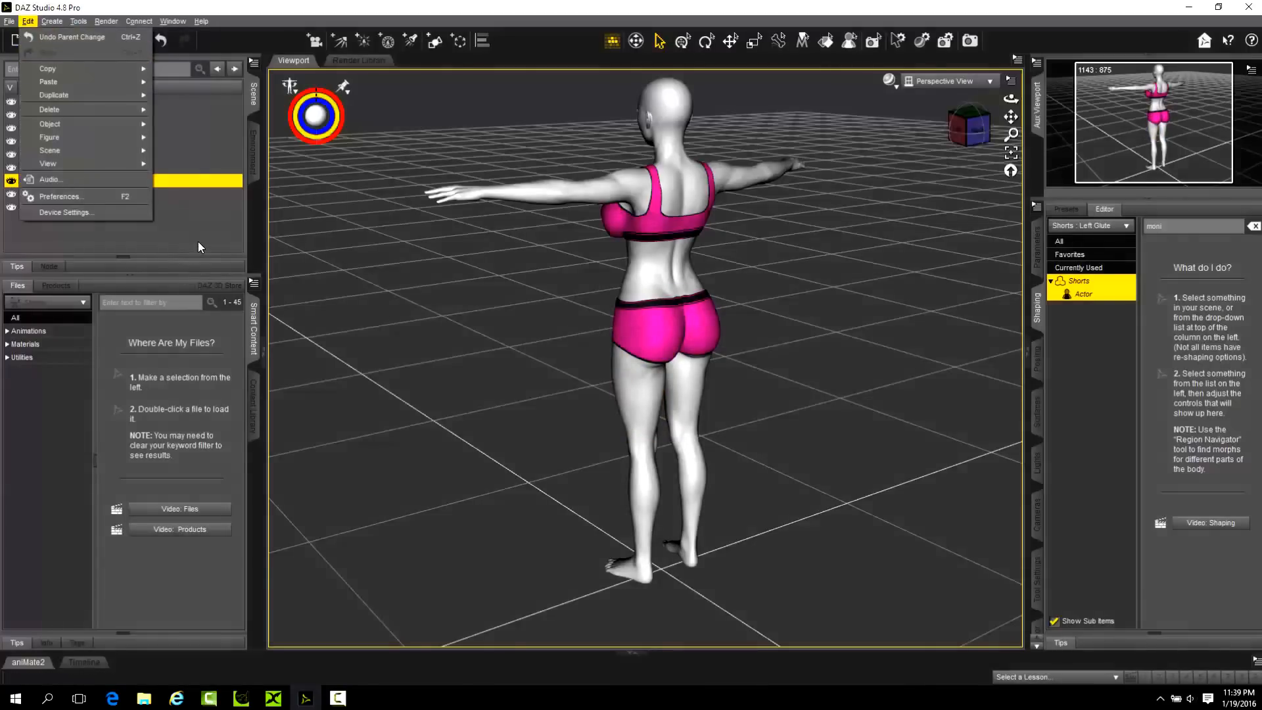
left_click(41, 38)
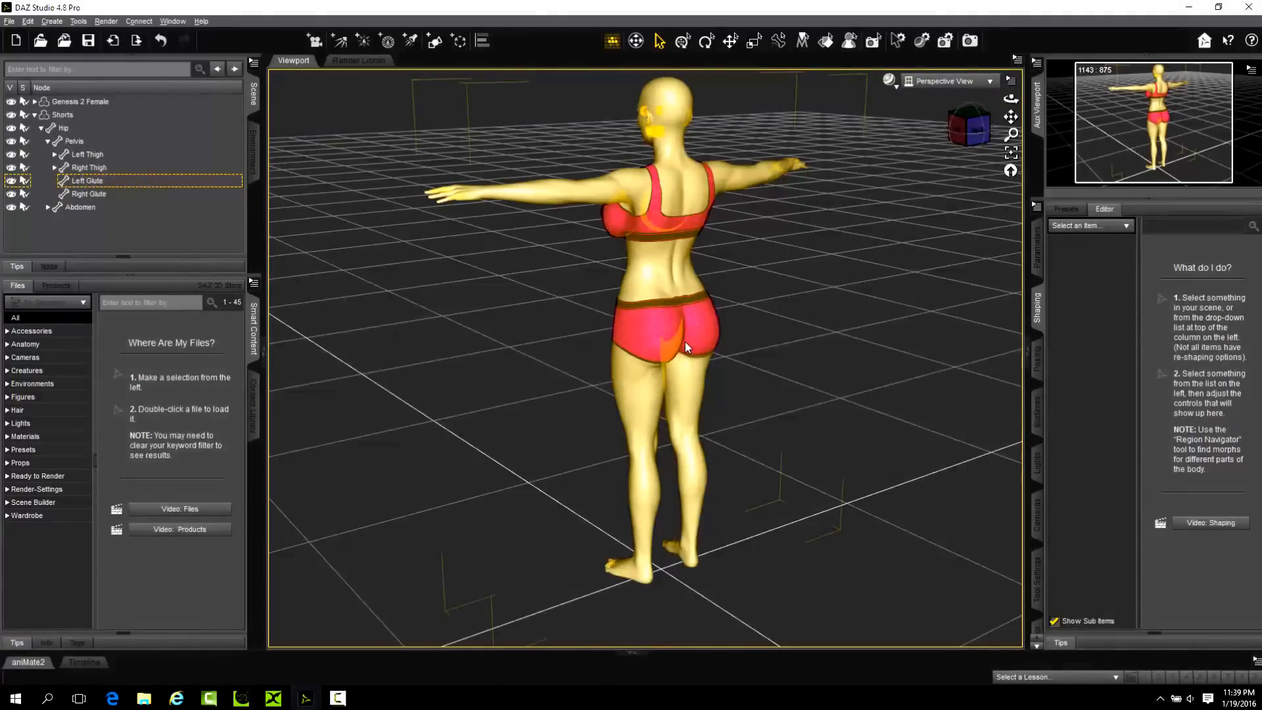
left_click(641, 223)
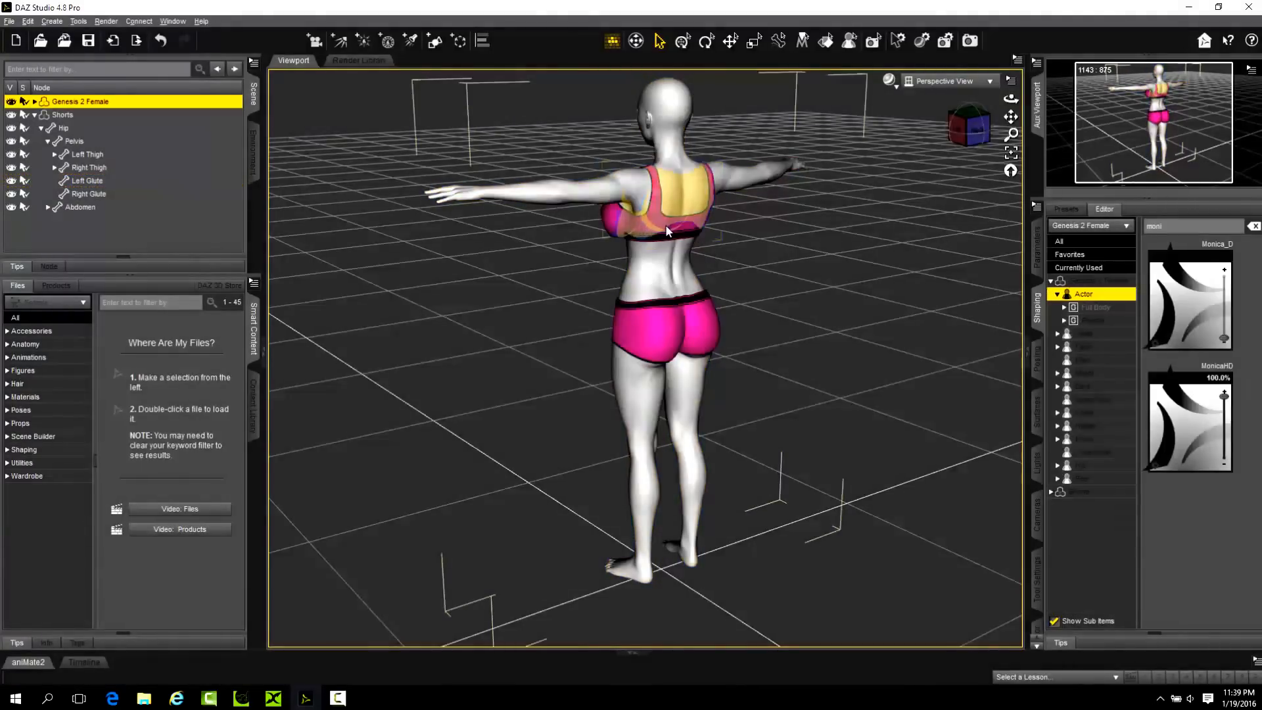
left_click(667, 230)
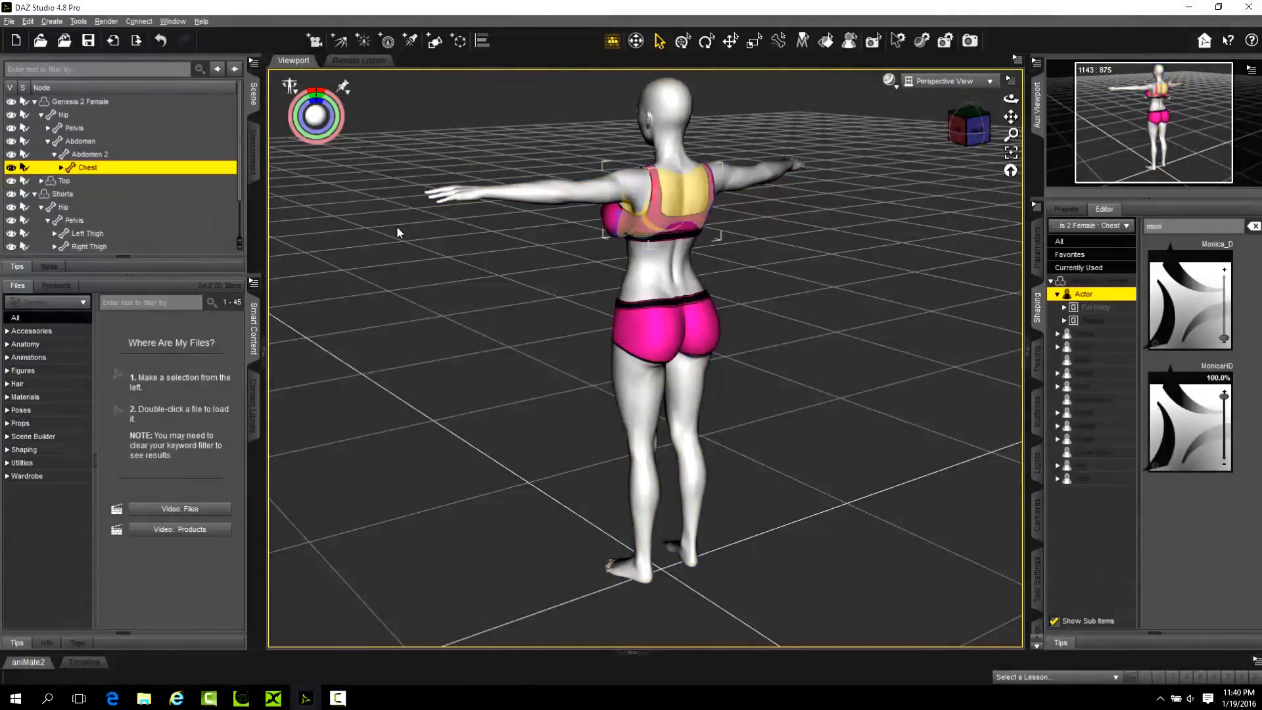
left_click(35, 101)
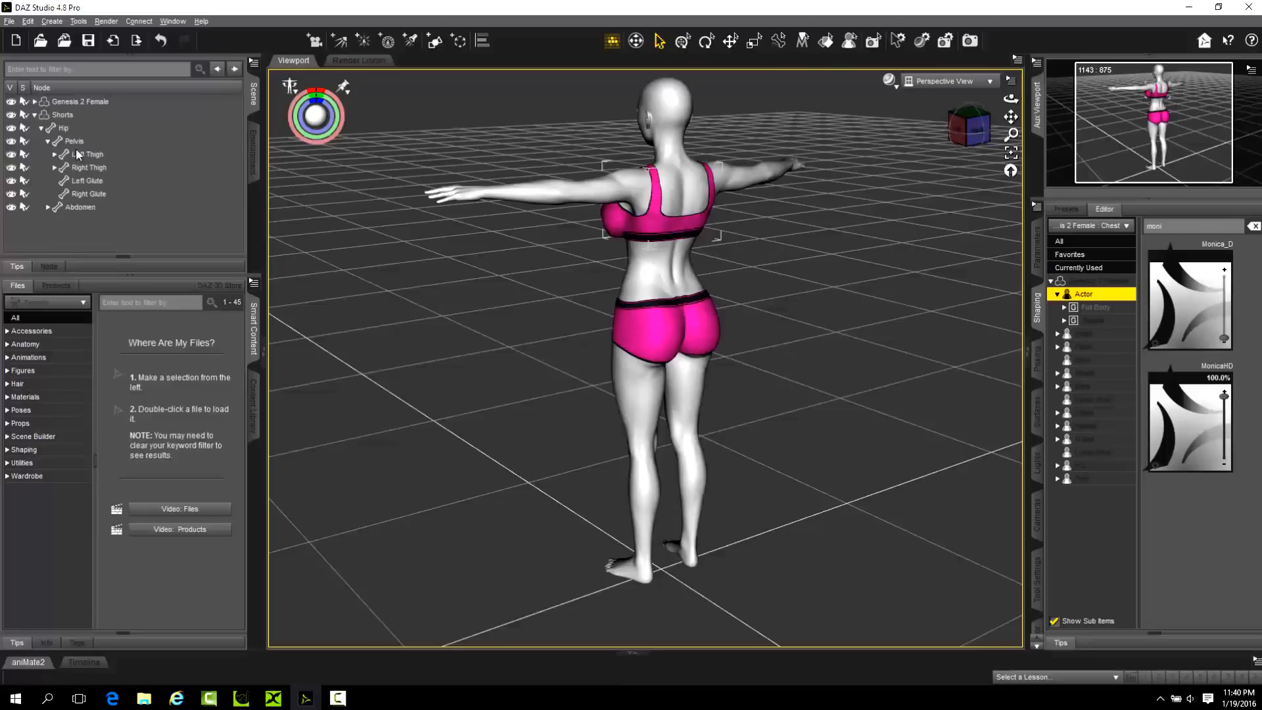
left_click(35, 115)
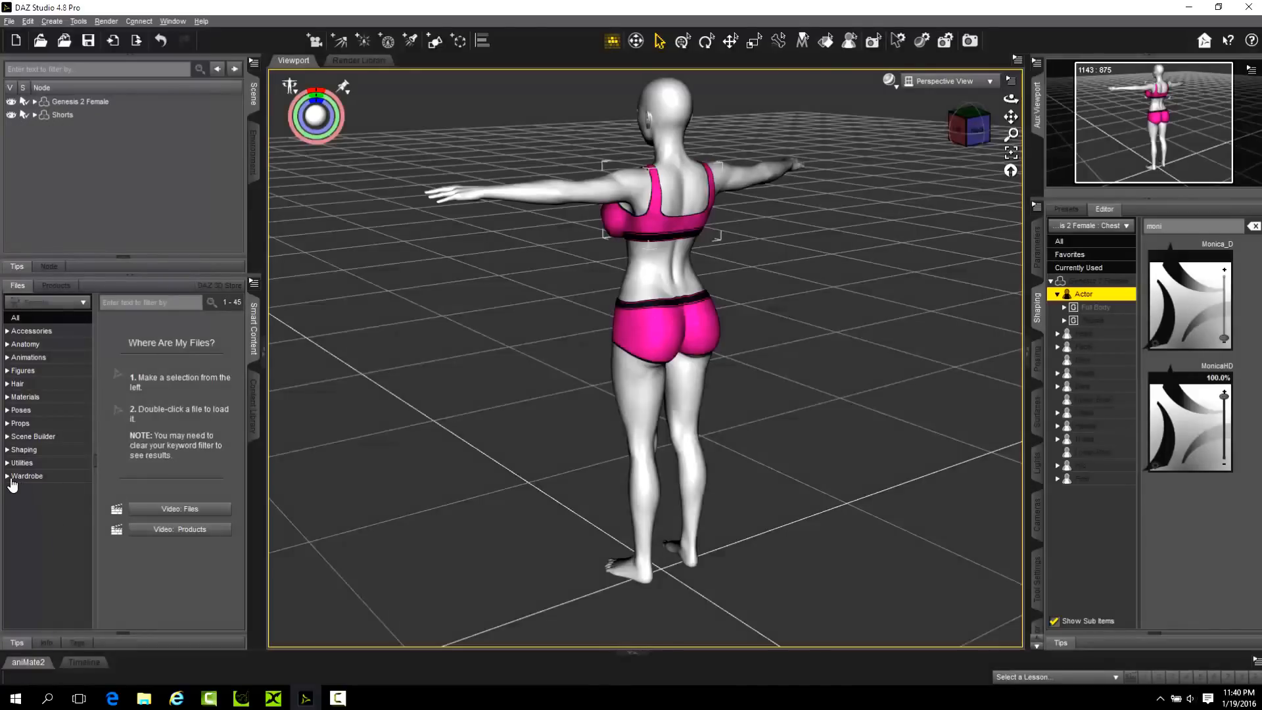
Find the pink Shorts among the Wardrobe items and load a second copy onto the figure.
left_click(7, 475)
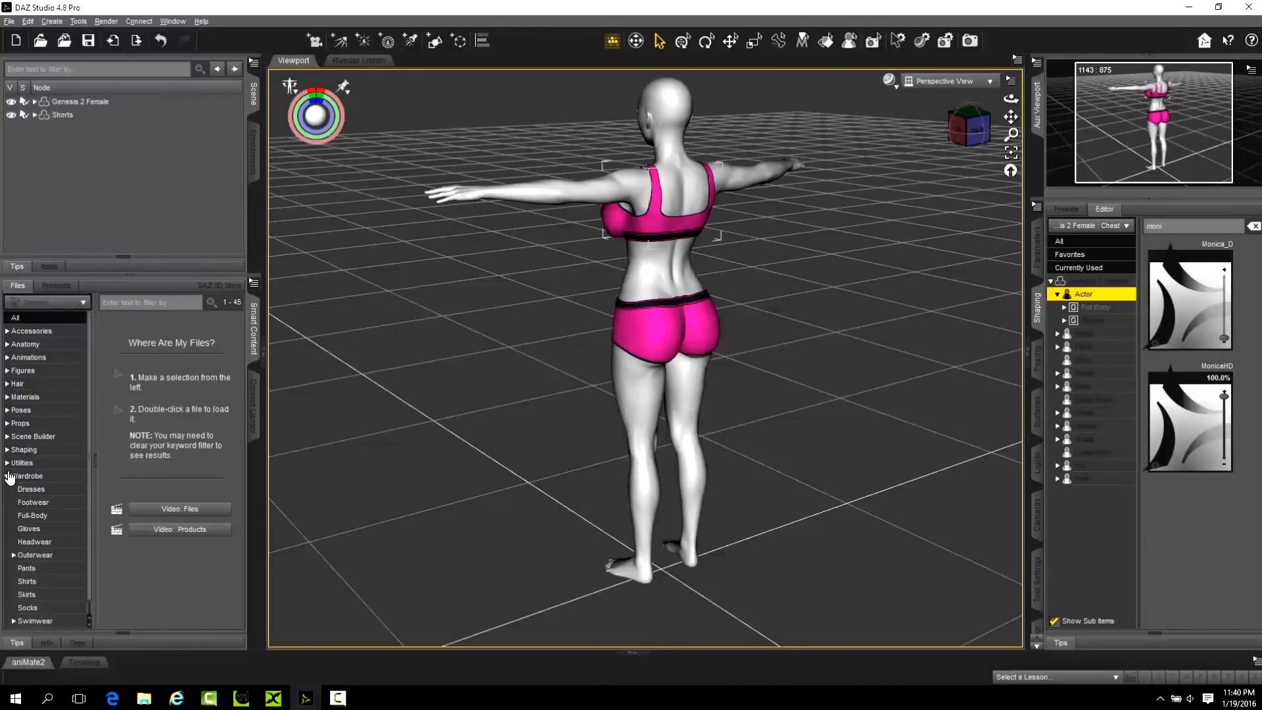
left_click(24, 476)
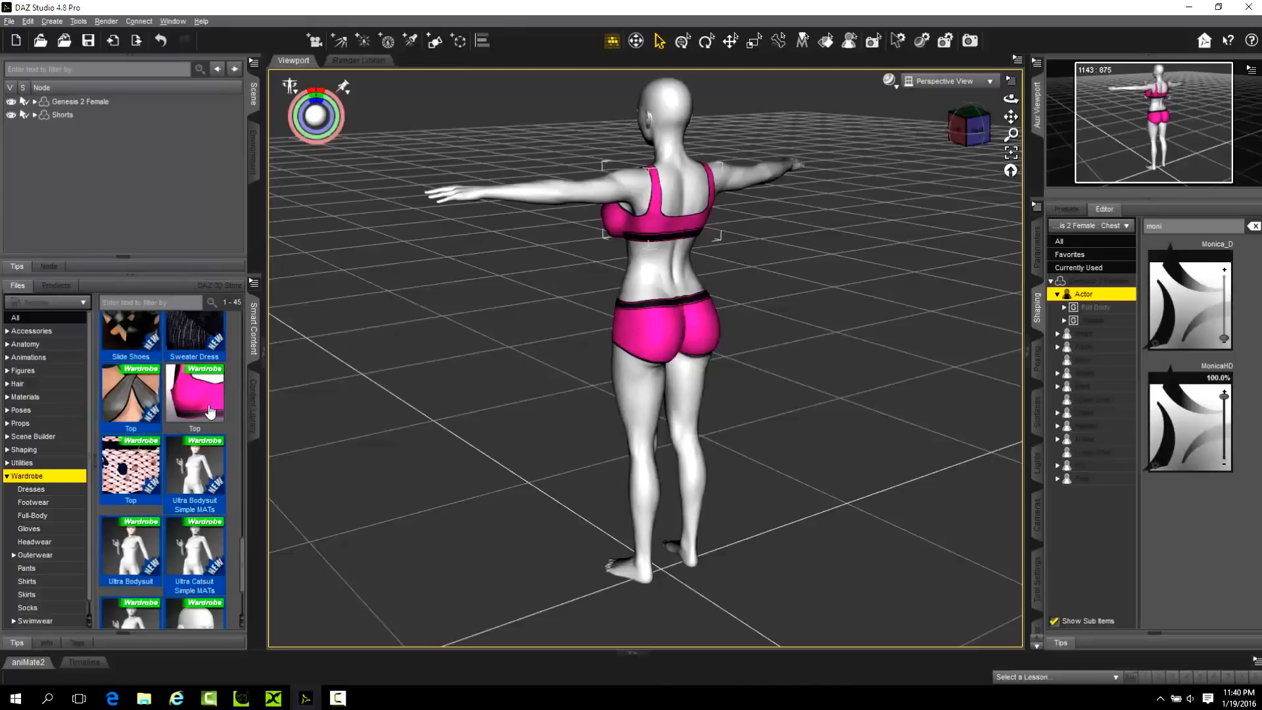
scroll(185, 434, "down", 3)
mouse_move(142, 590)
left_mouse_down()
mouse_move(128, 623)
mouse_move(131, 499)
mouse_move(129, 591)
left_mouse_up()
scroll(148, 529, "up", 10)
left_click_drag(130, 460, 524, 427)
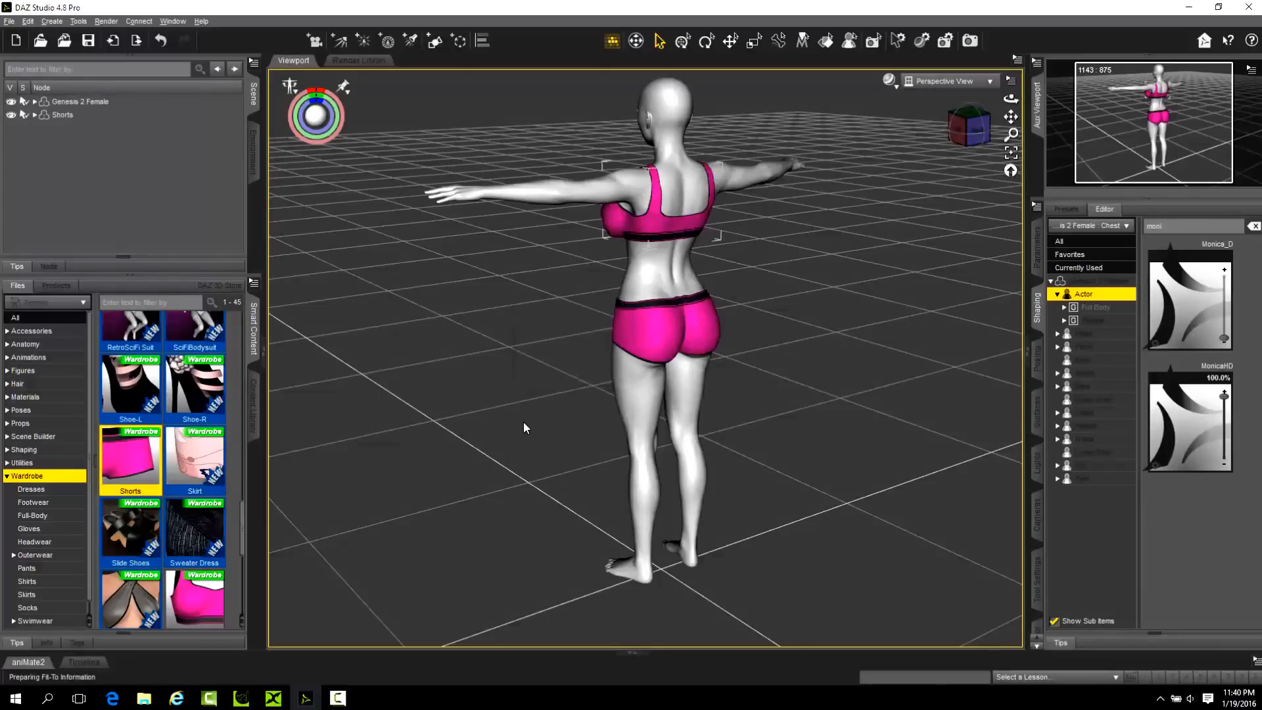
Expand Genesis 2 Female and unparent Shorts (2) to the top level of the scene hierarchy.
left_click(36, 102)
left_click(35, 101)
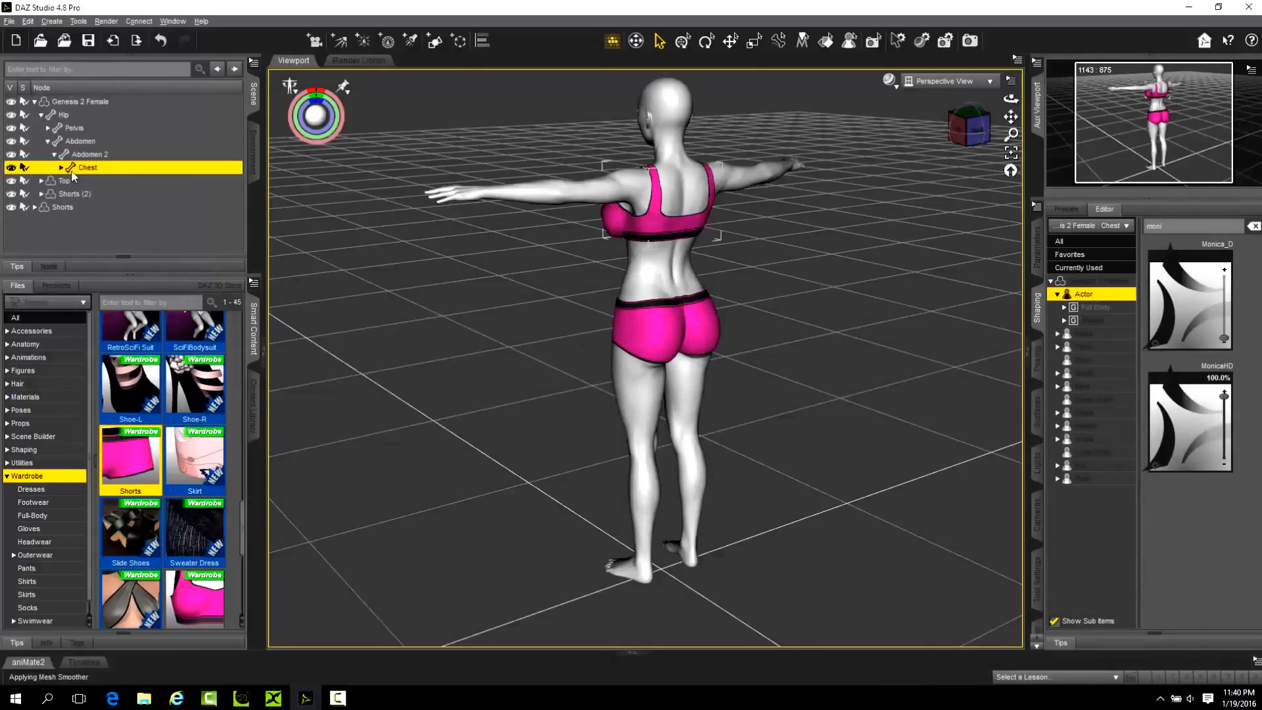
left_click(41, 115)
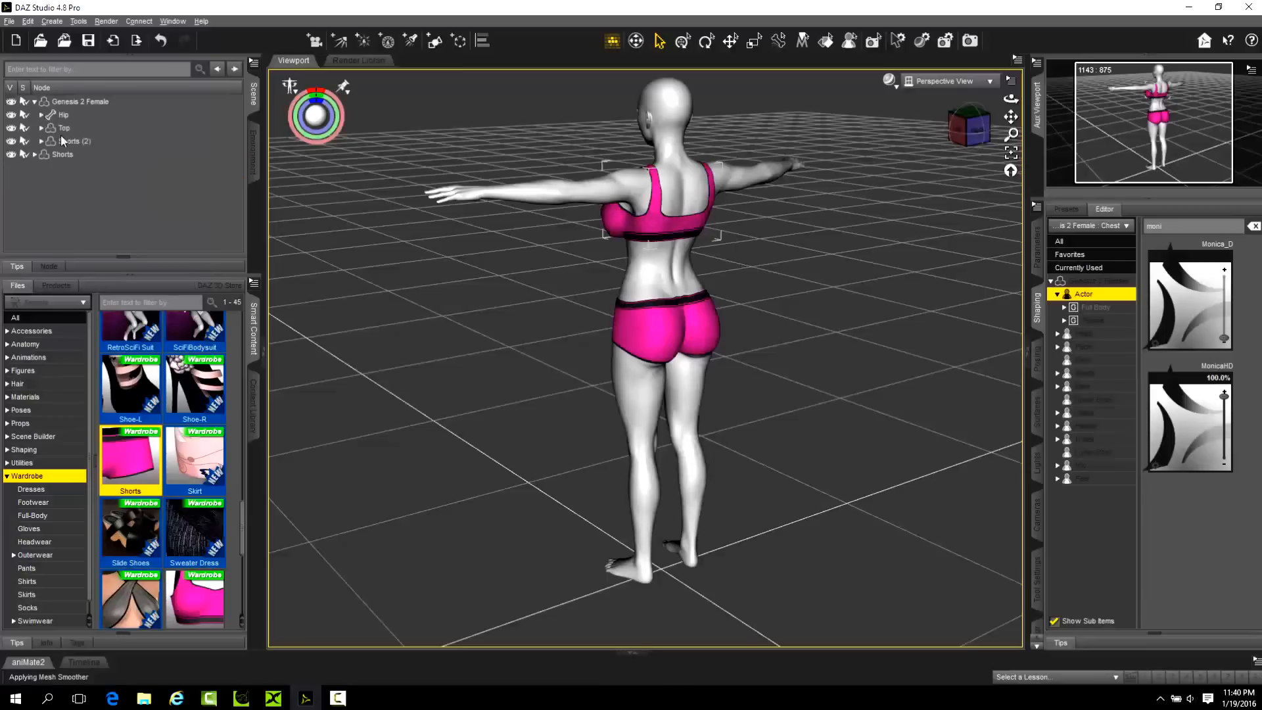
left_click_drag(62, 140, 59, 197)
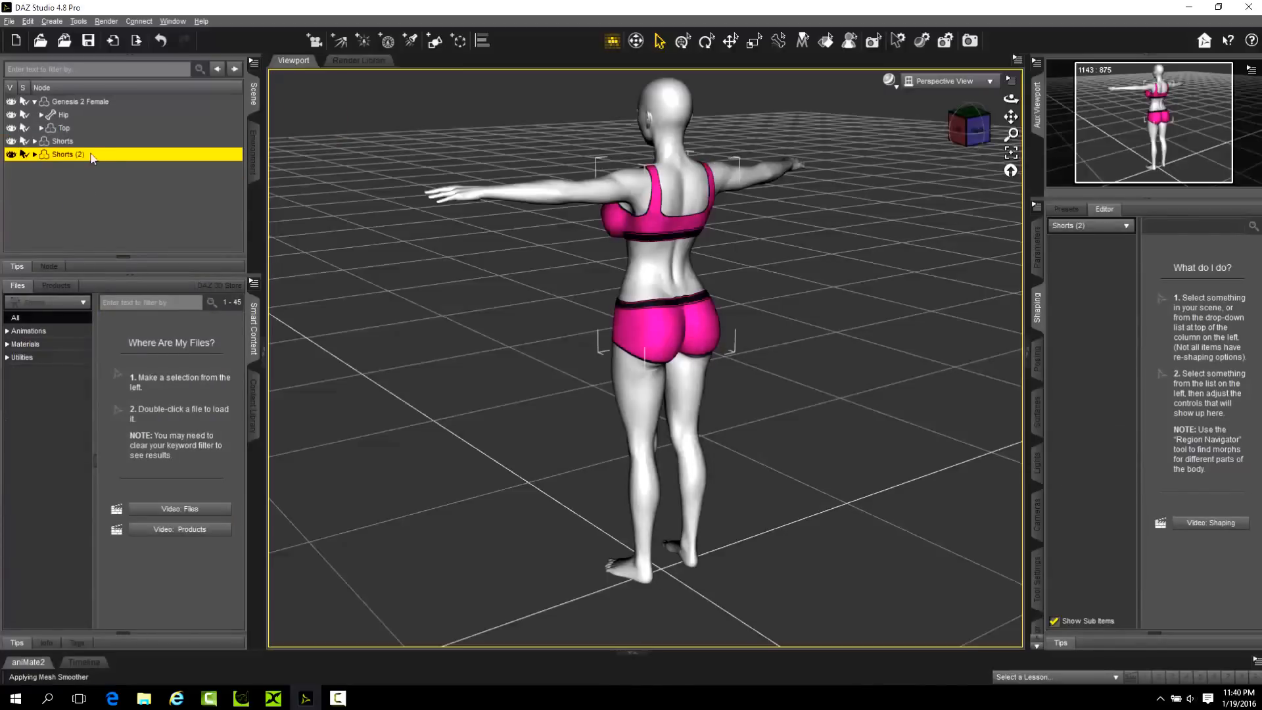
Examine the bone hierarchy of Shorts (2), checking the thighs under Pelvis and the chain from Abdomen to Chest.
left_click(34, 155)
left_click(48, 180)
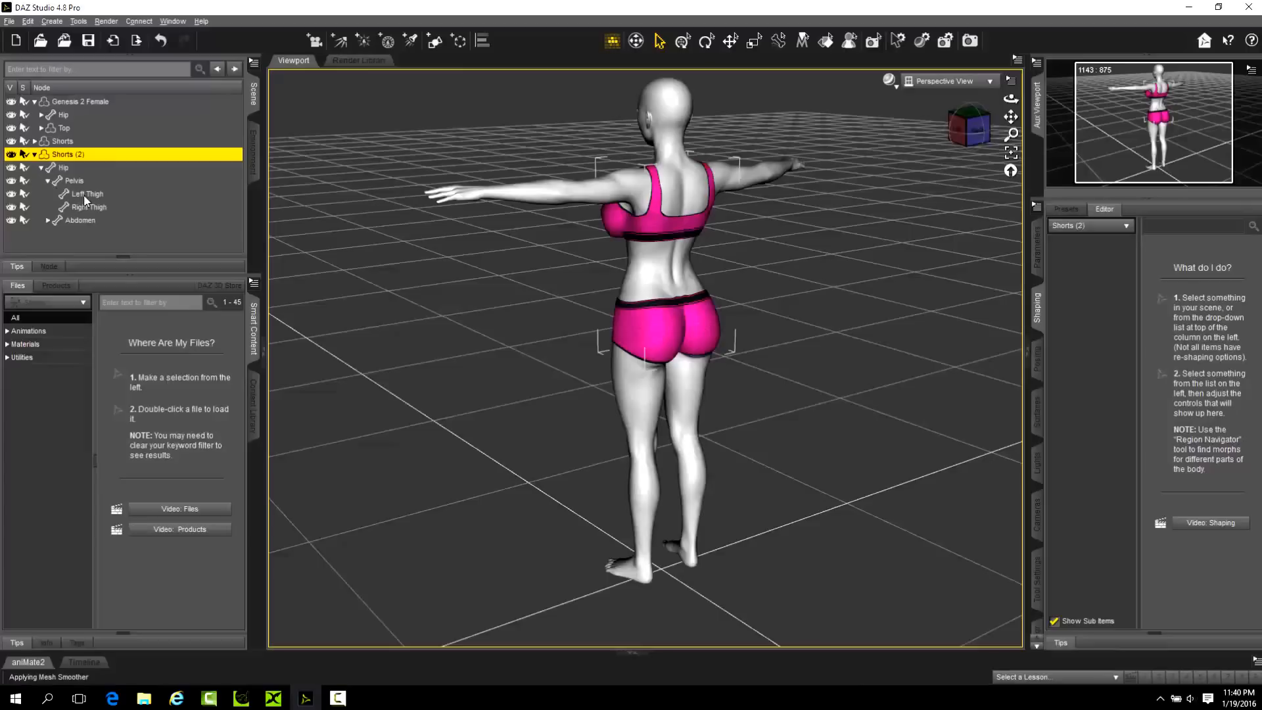
left_click(97, 194)
left_click(98, 206)
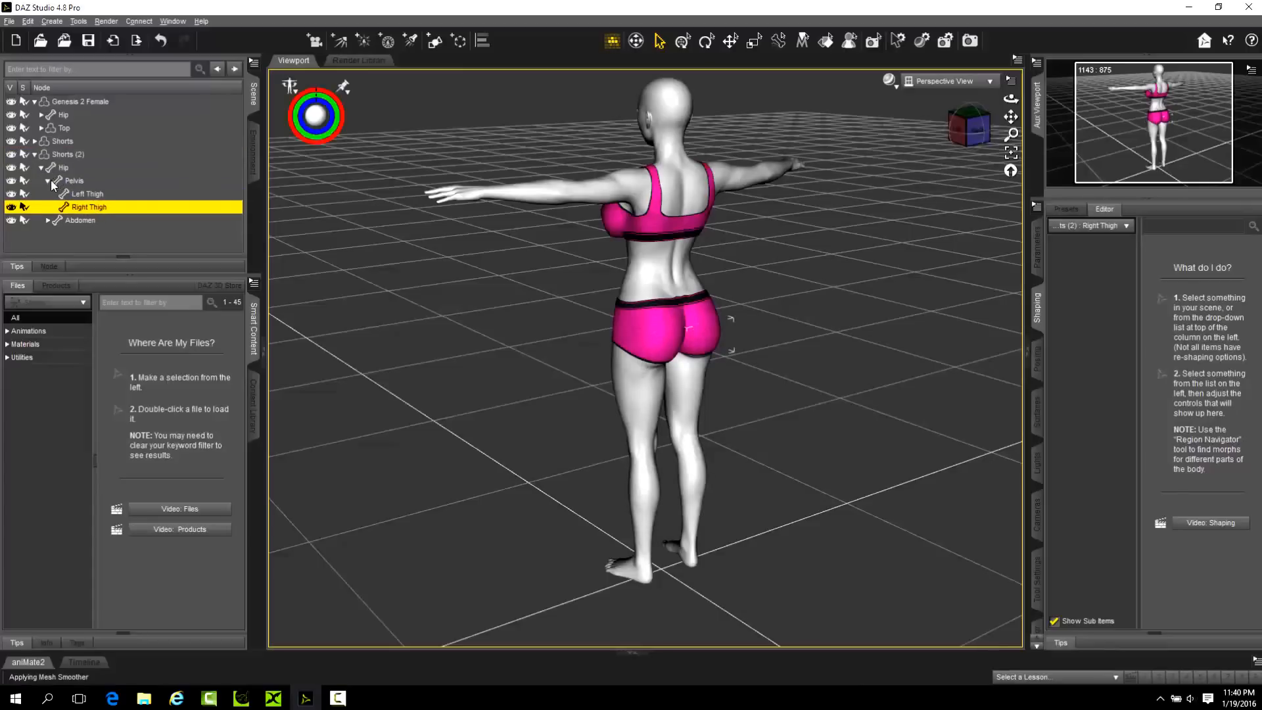
left_click(73, 220)
left_click(48, 220)
left_click(77, 234)
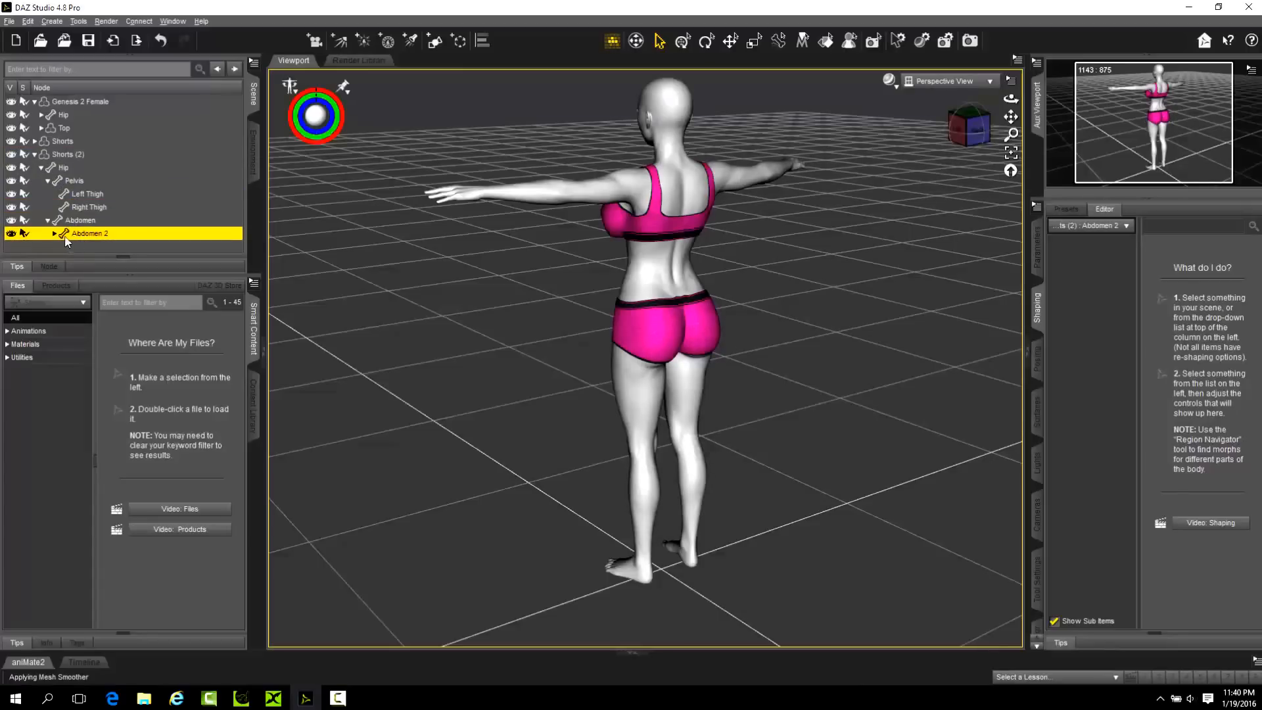
left_click(55, 234)
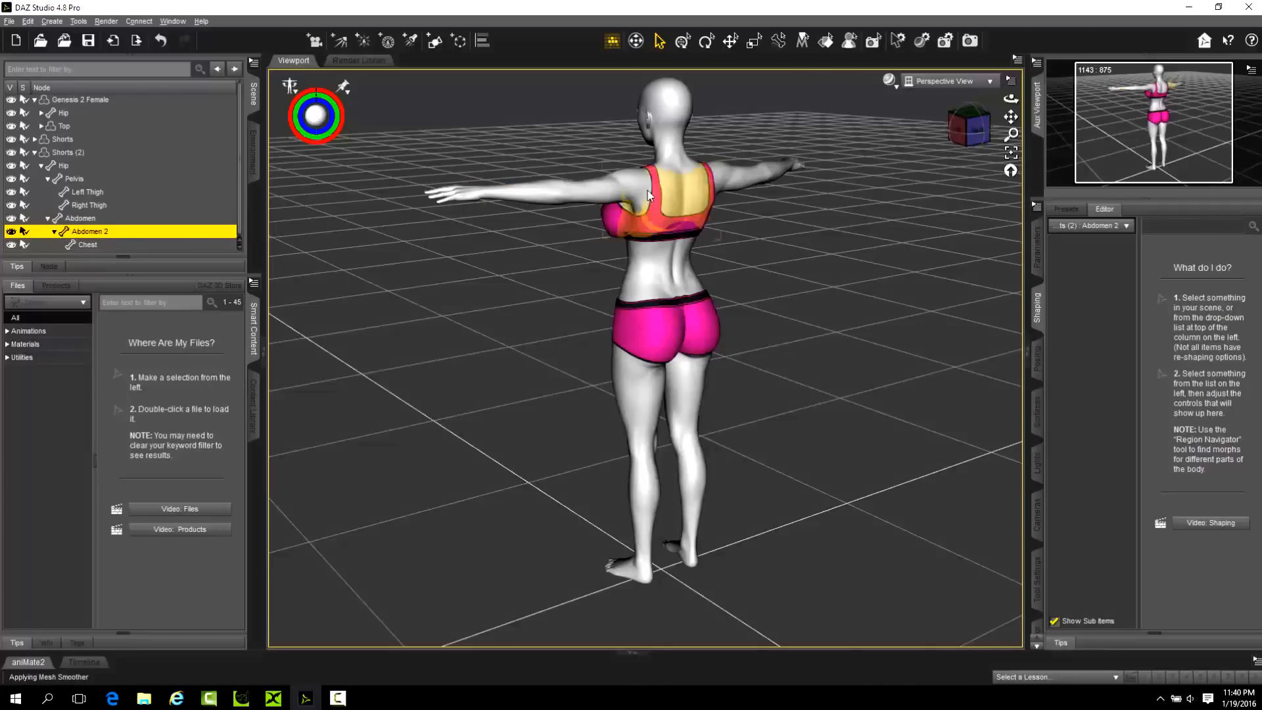
left_click(42, 165)
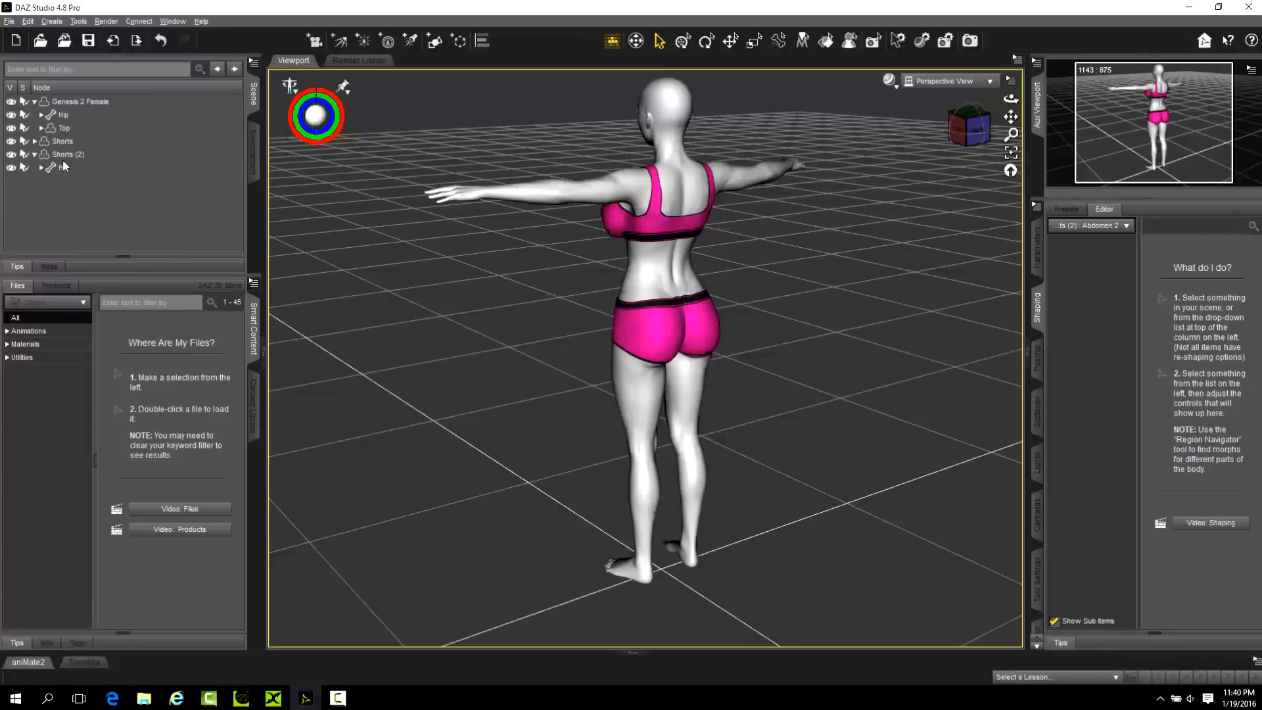
Activate the Joint Editor on Shorts (2), compare its joints with those of the transferred Shorts, and collapse Genesis 2 Female.
left_click(65, 154)
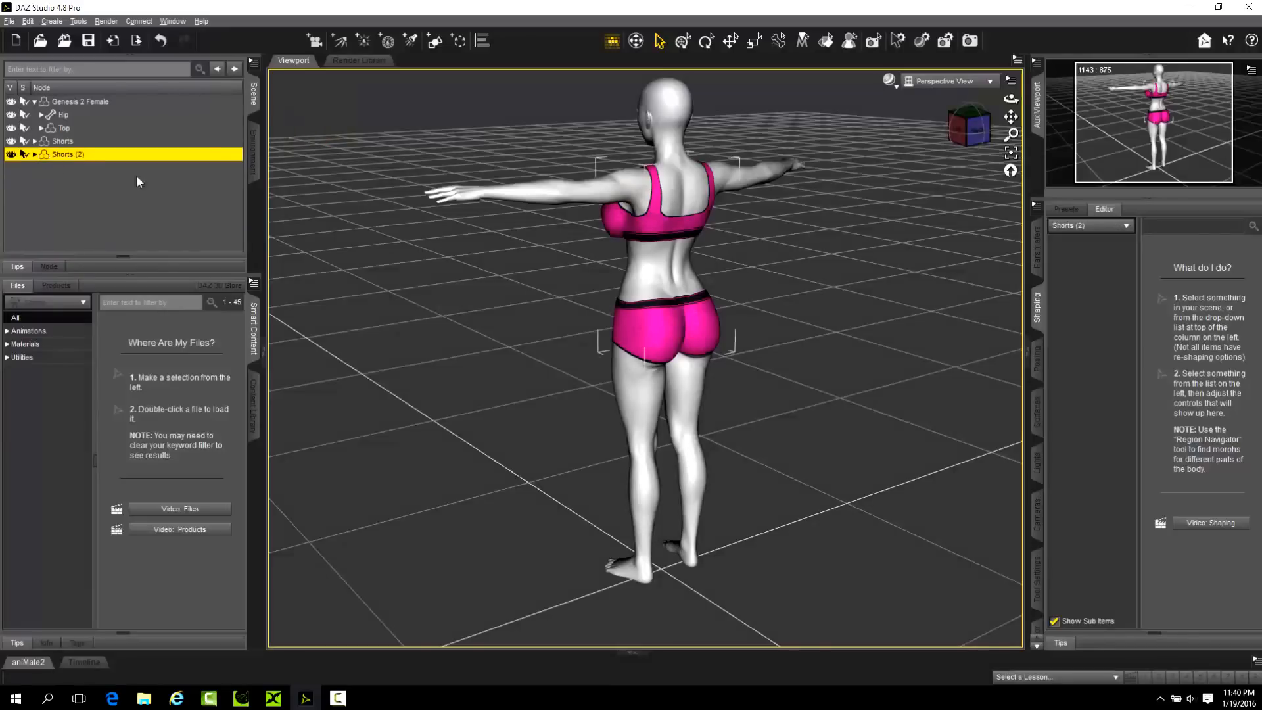
left_click(29, 21)
mouse_move(79, 22)
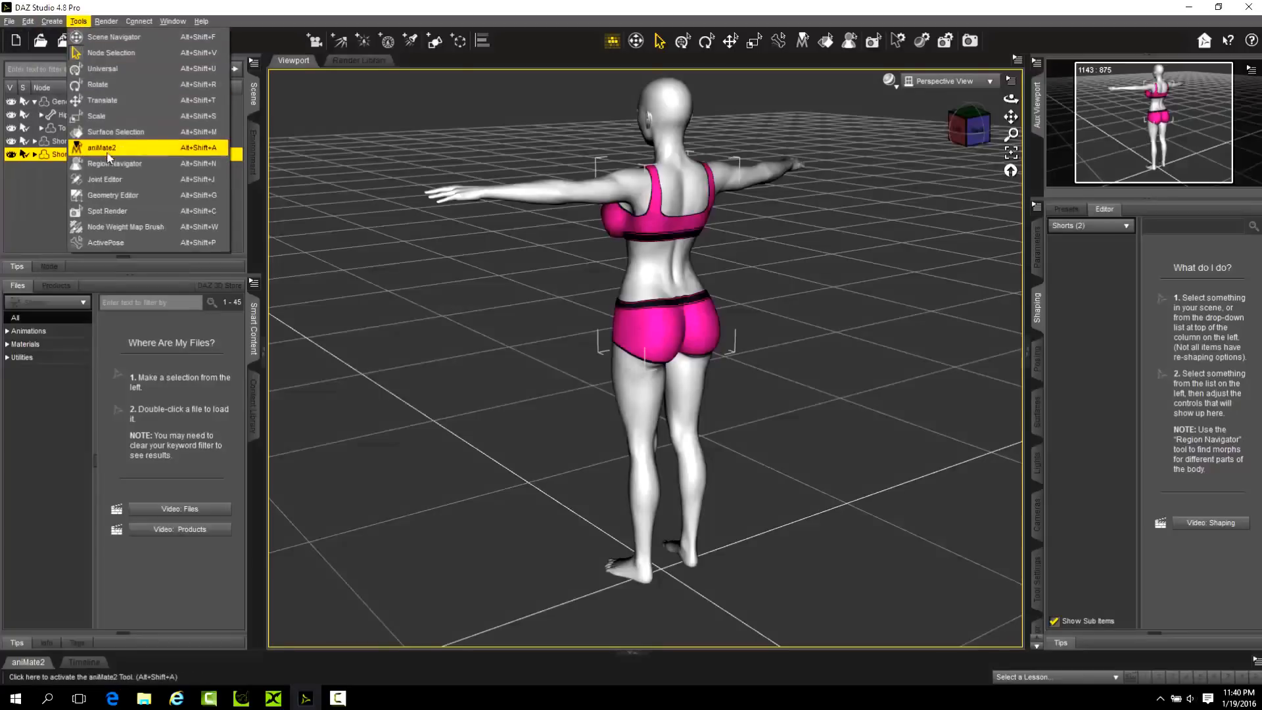
left_click(105, 180)
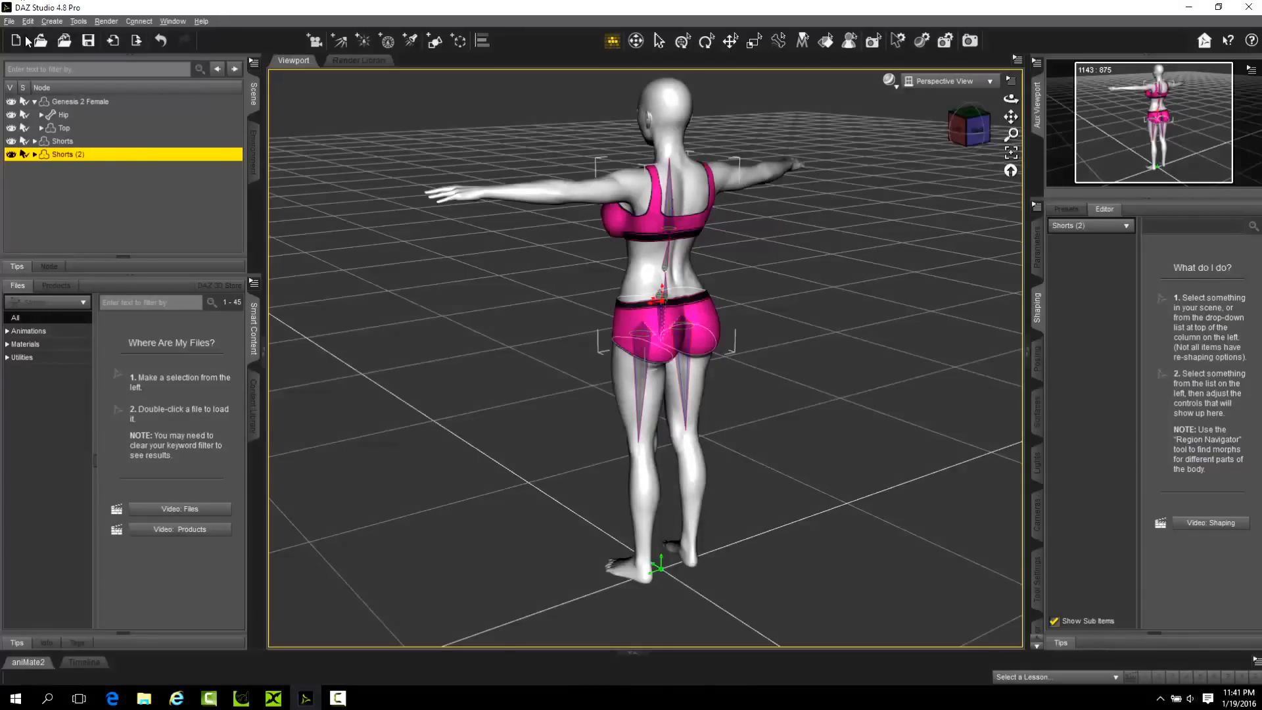
left_click(60, 142)
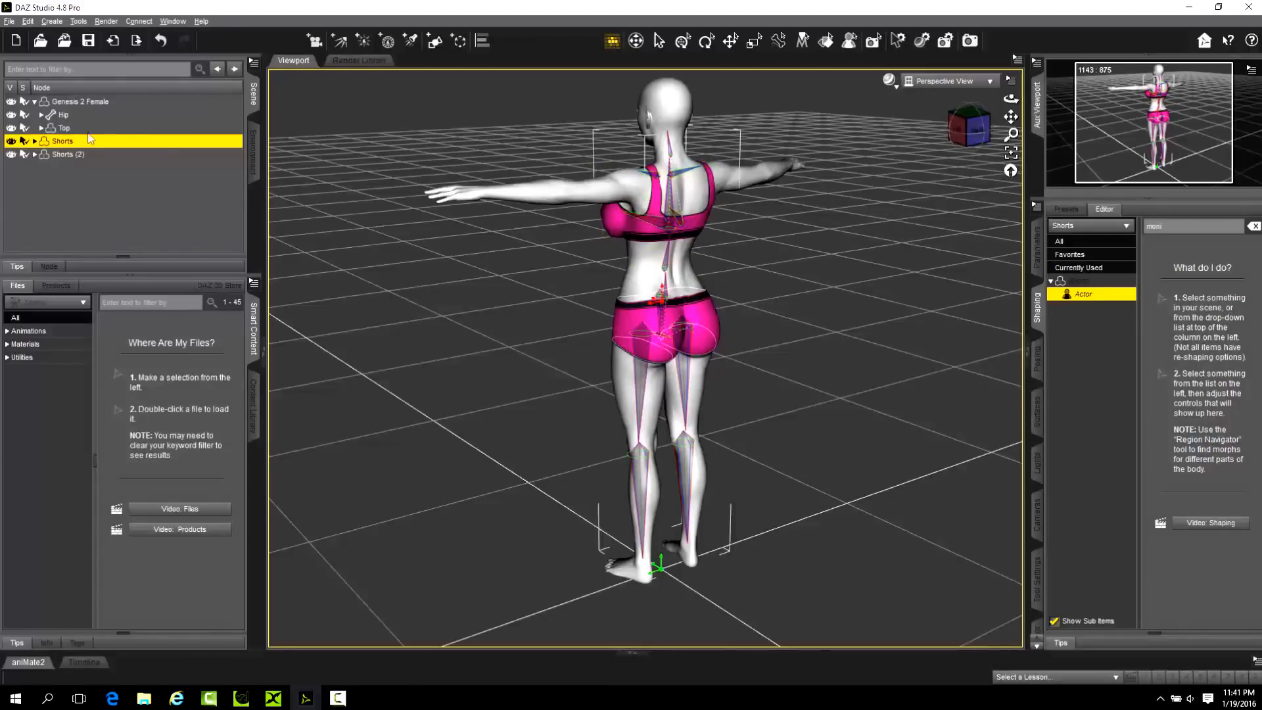
left_click(35, 102)
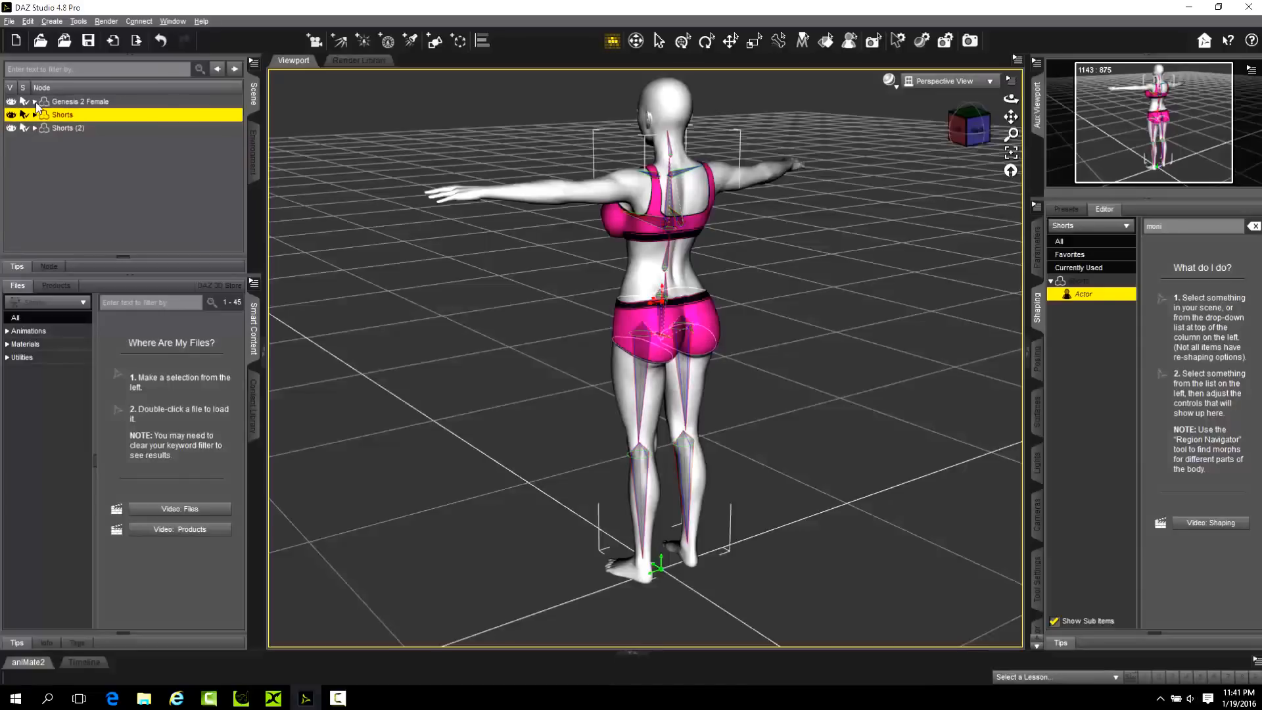
Inspect the Chest bone of Shorts (2) and the figure's Right Thigh bone in the viewport and scene hierarchy.
left_click(54, 129)
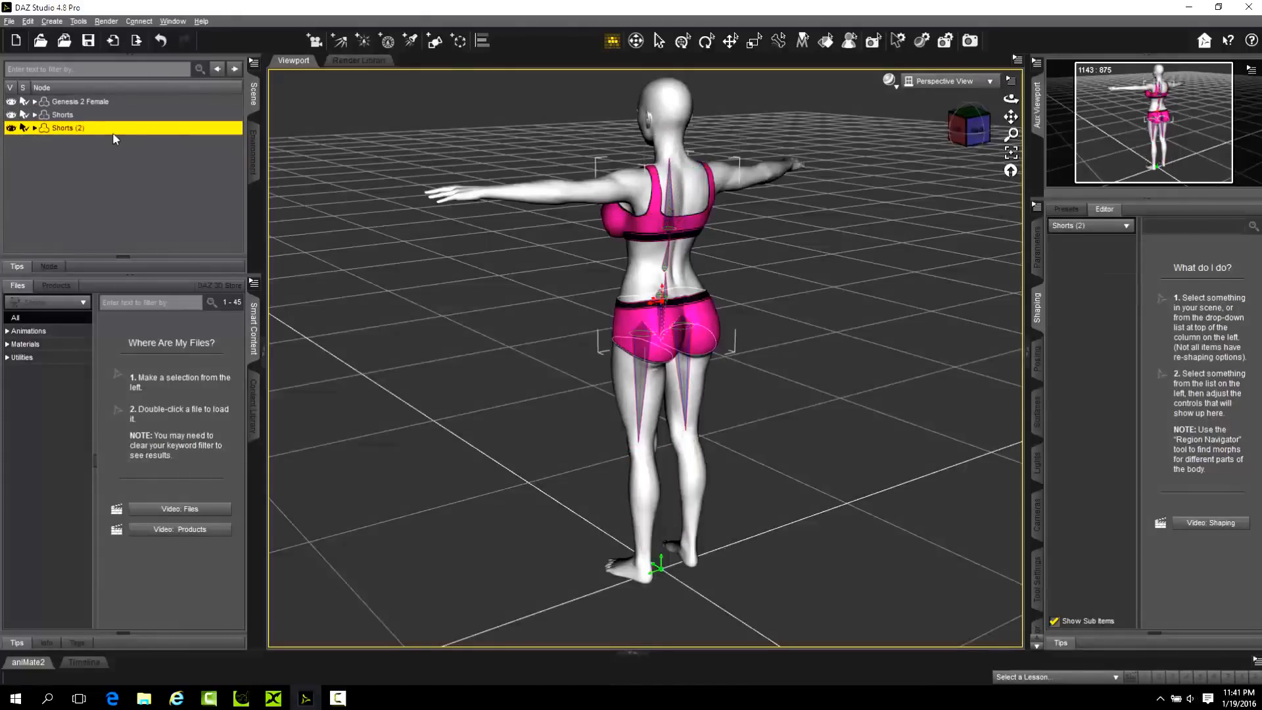
right_click(57, 130)
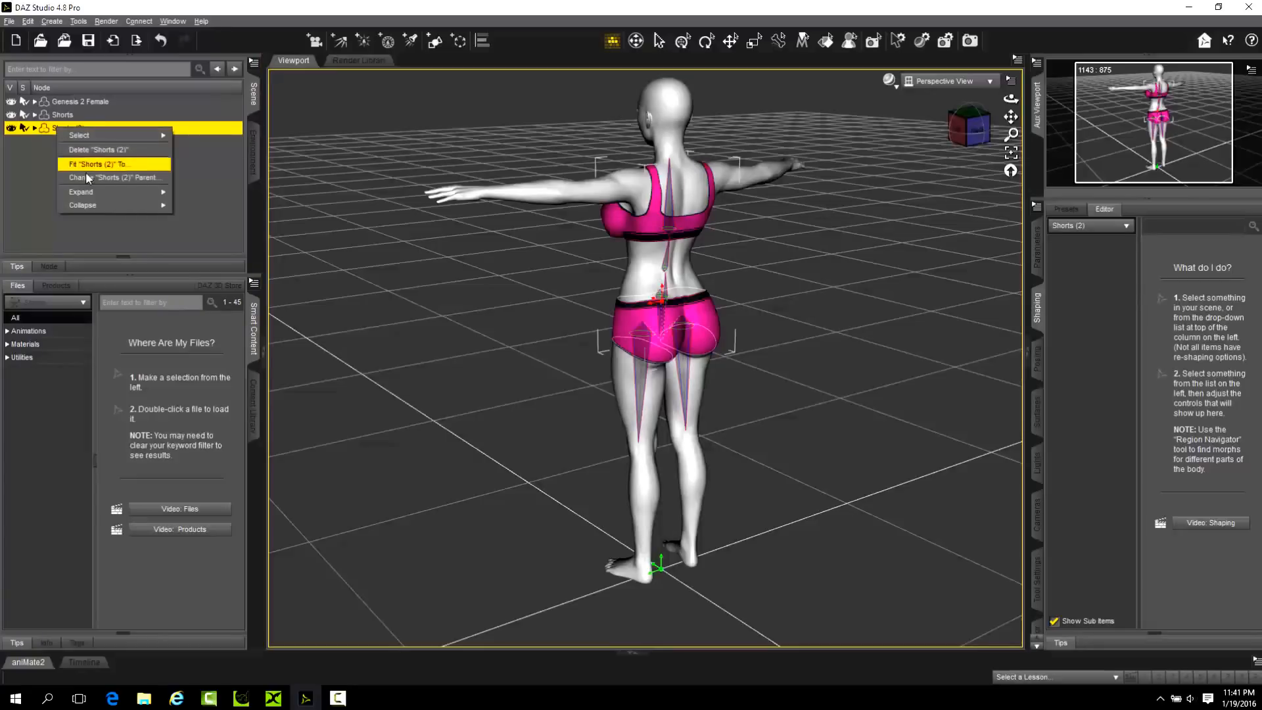
left_click(668, 185)
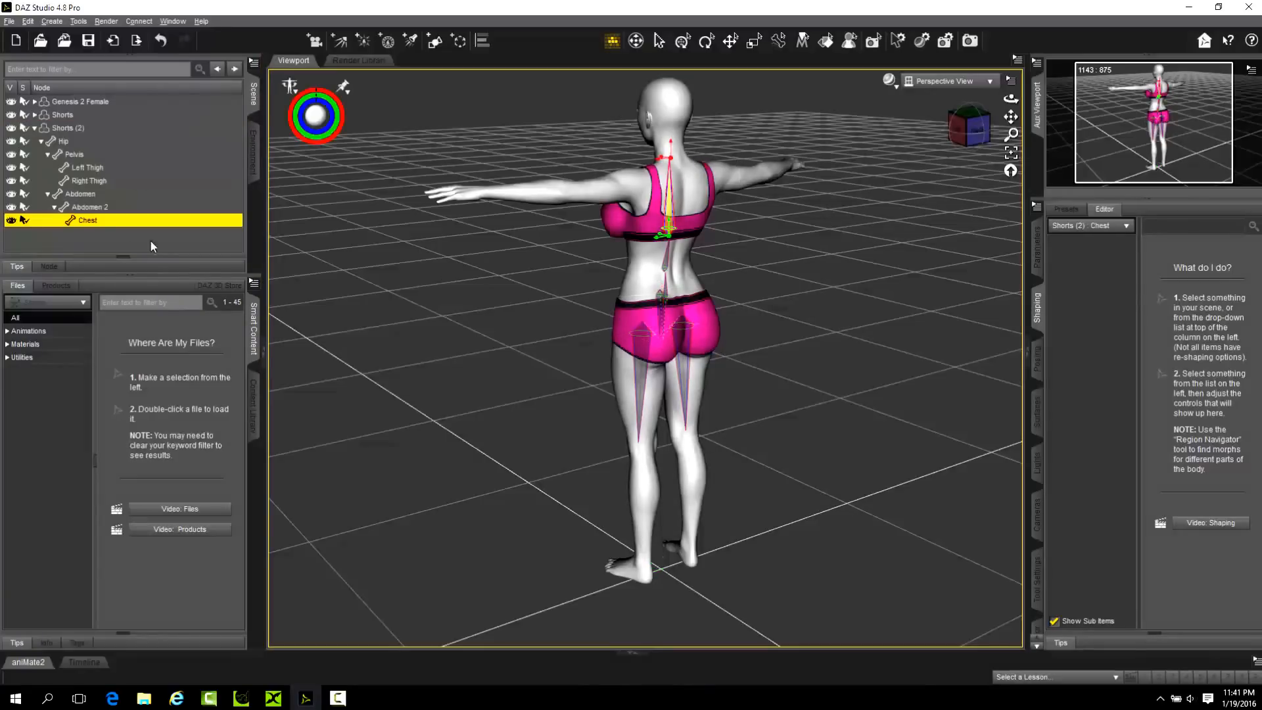
left_click(673, 383)
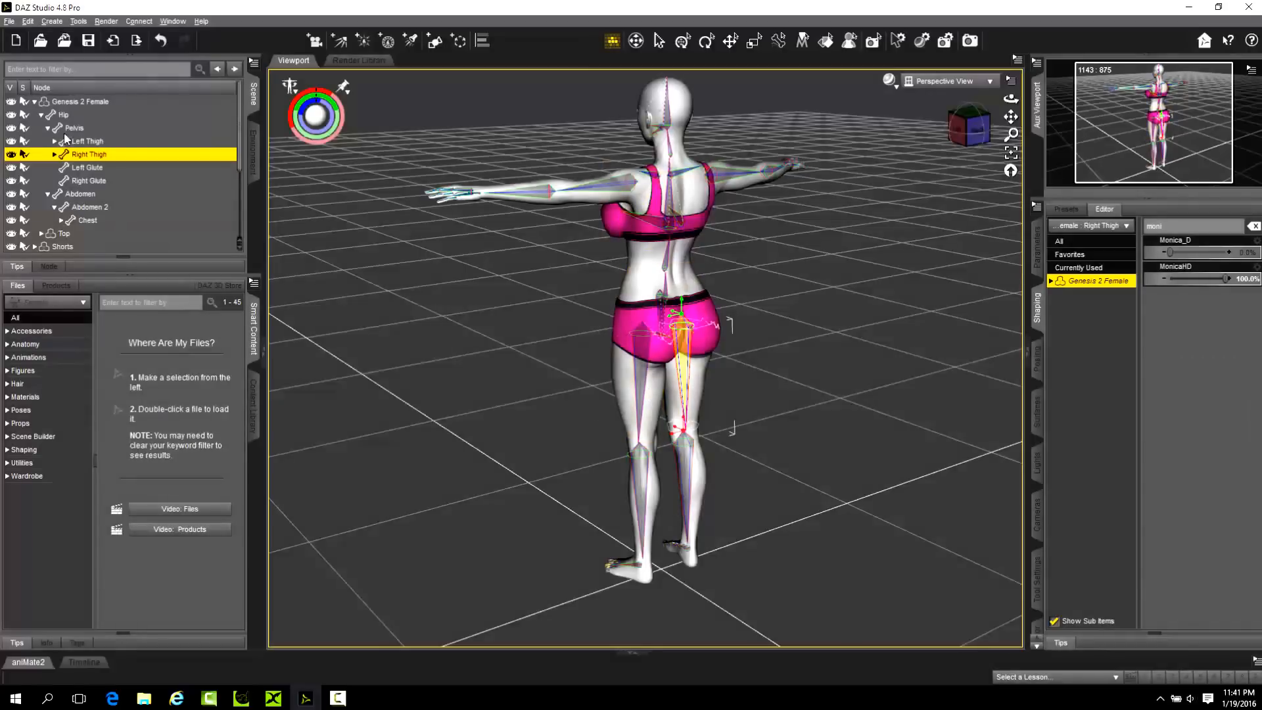
Collapse the Hip and Shorts (2) hierarchies and delete Shorts (2) from the scene.
left_click(41, 114)
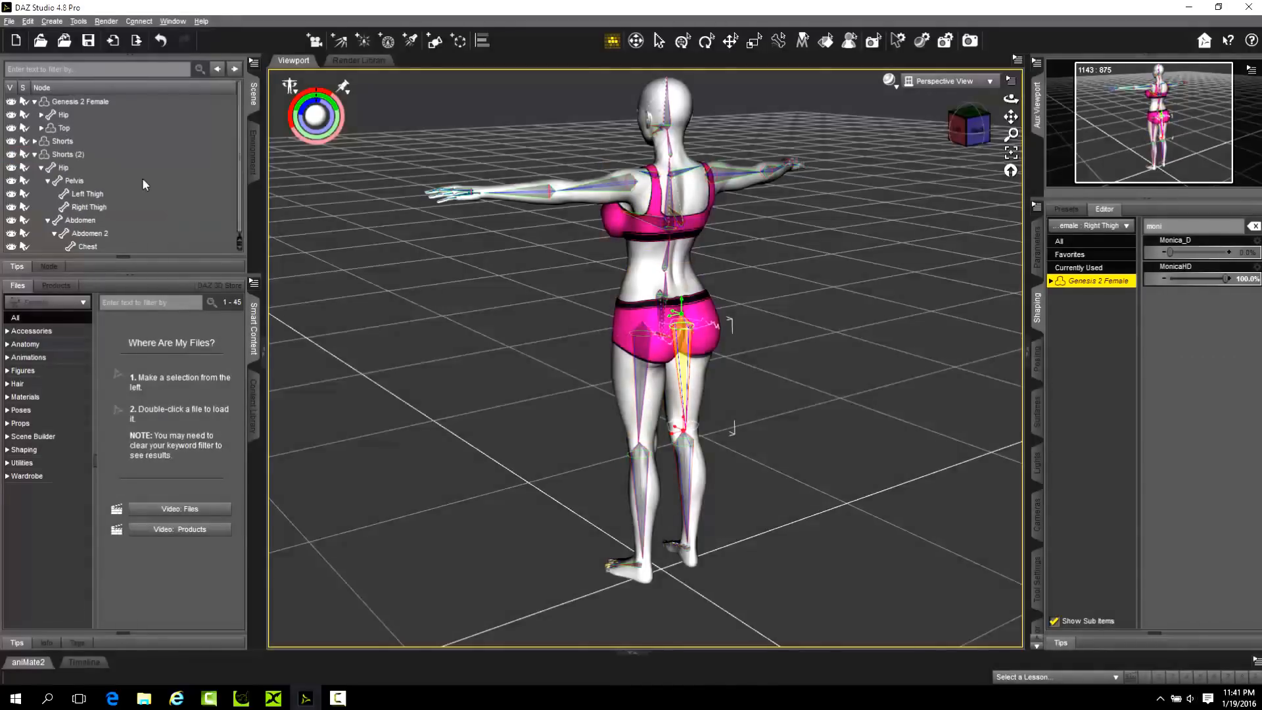
left_click(35, 153)
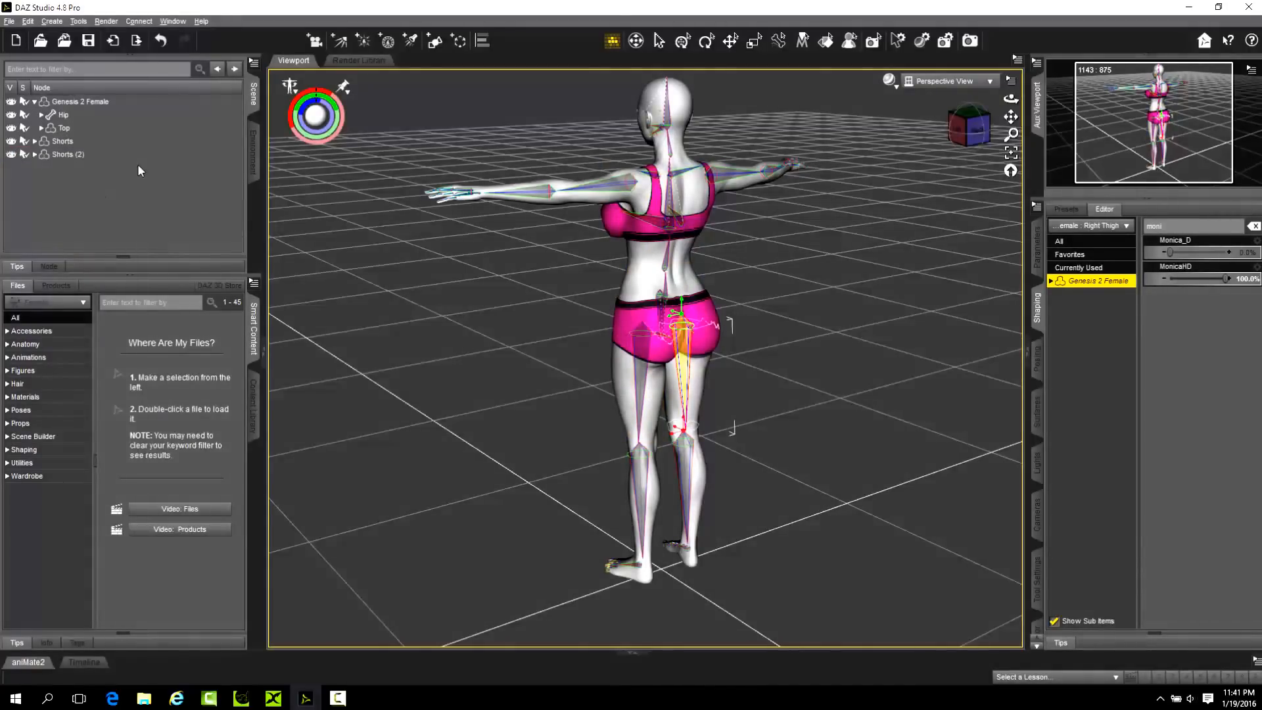
left_click(76, 157)
right_click(73, 155)
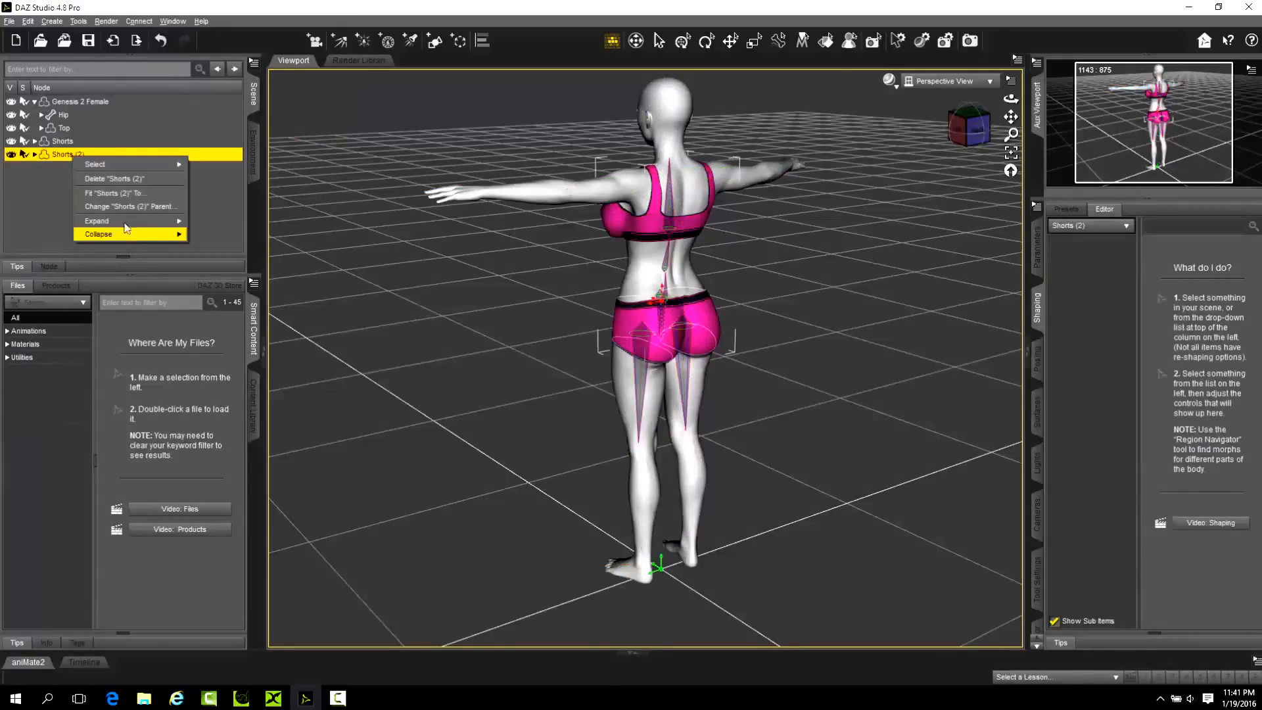
left_click(119, 180)
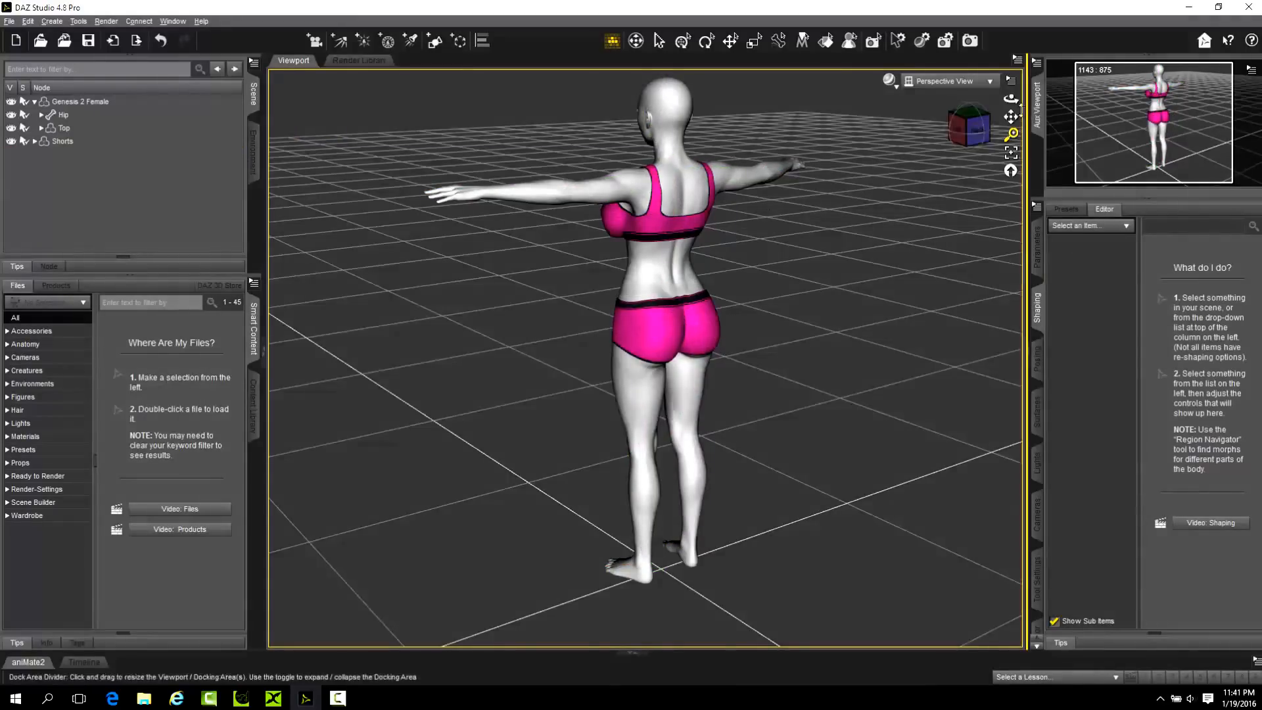
Export the scene to the Desktop as the Autodesk FBX file m2, accepting the current FBX export options.
left_click_drag(1007, 105, 1117, 134)
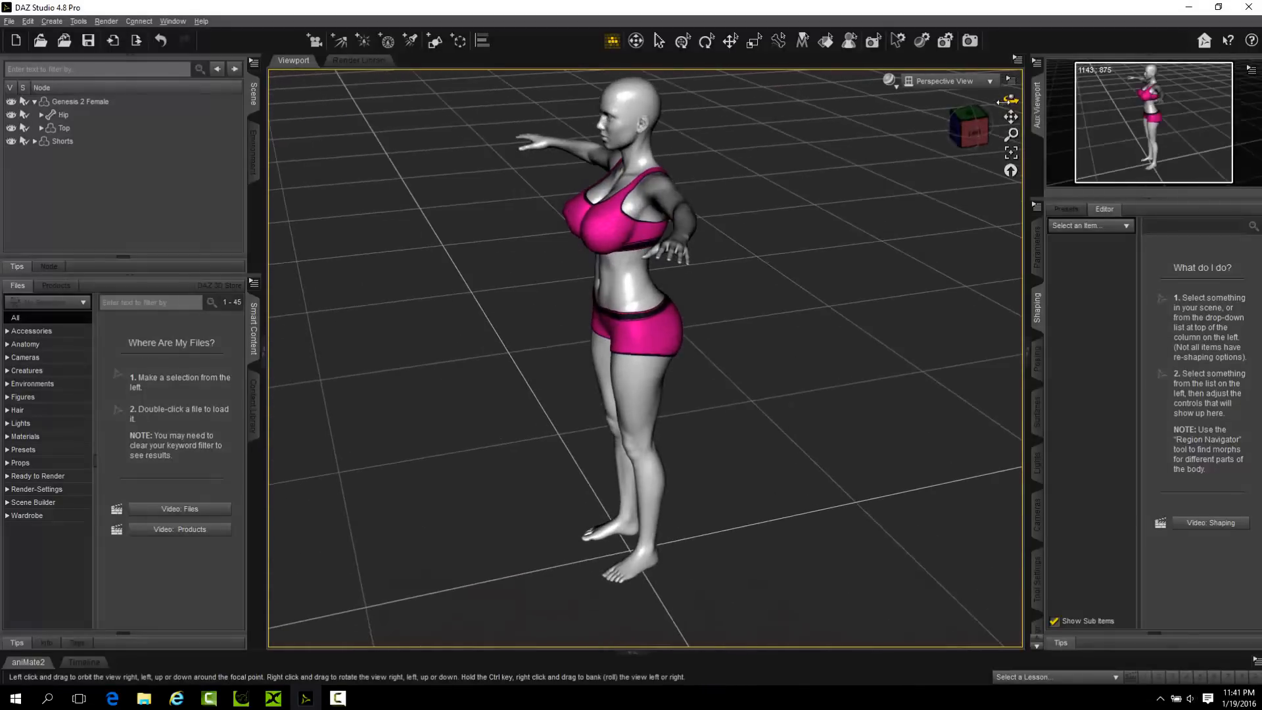
left_click(9, 21)
left_click(41, 177)
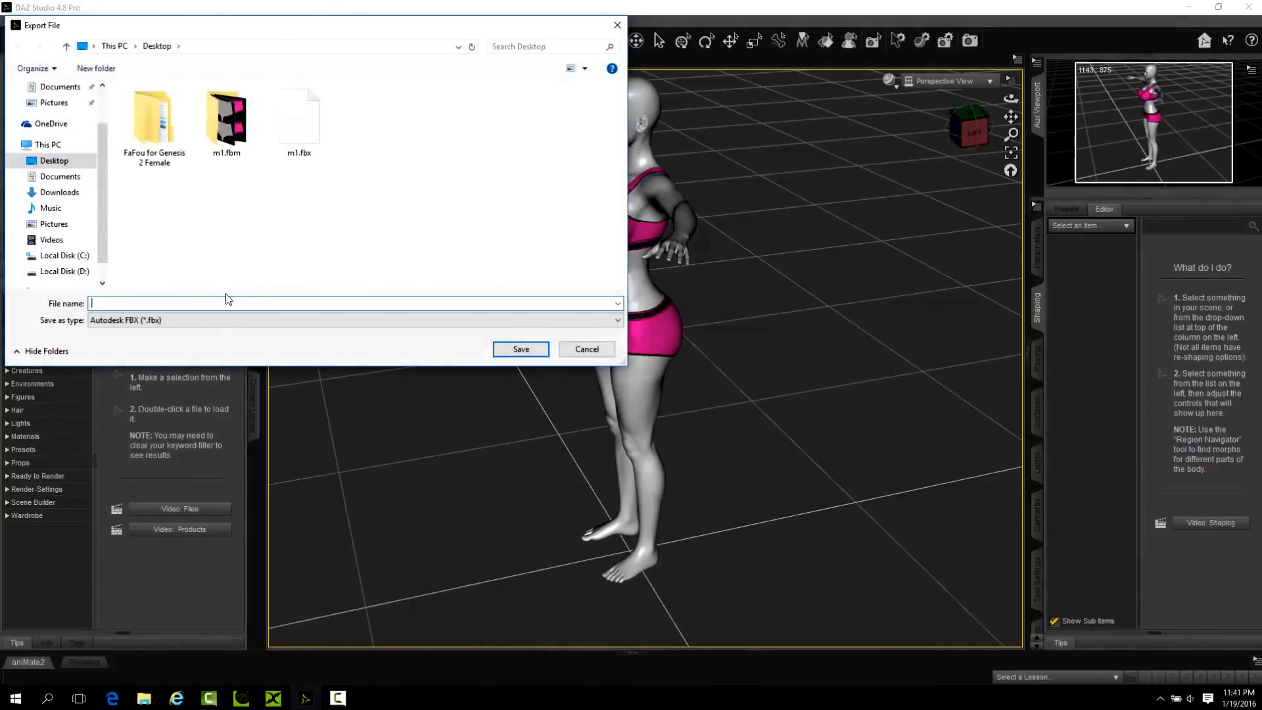
type("m")
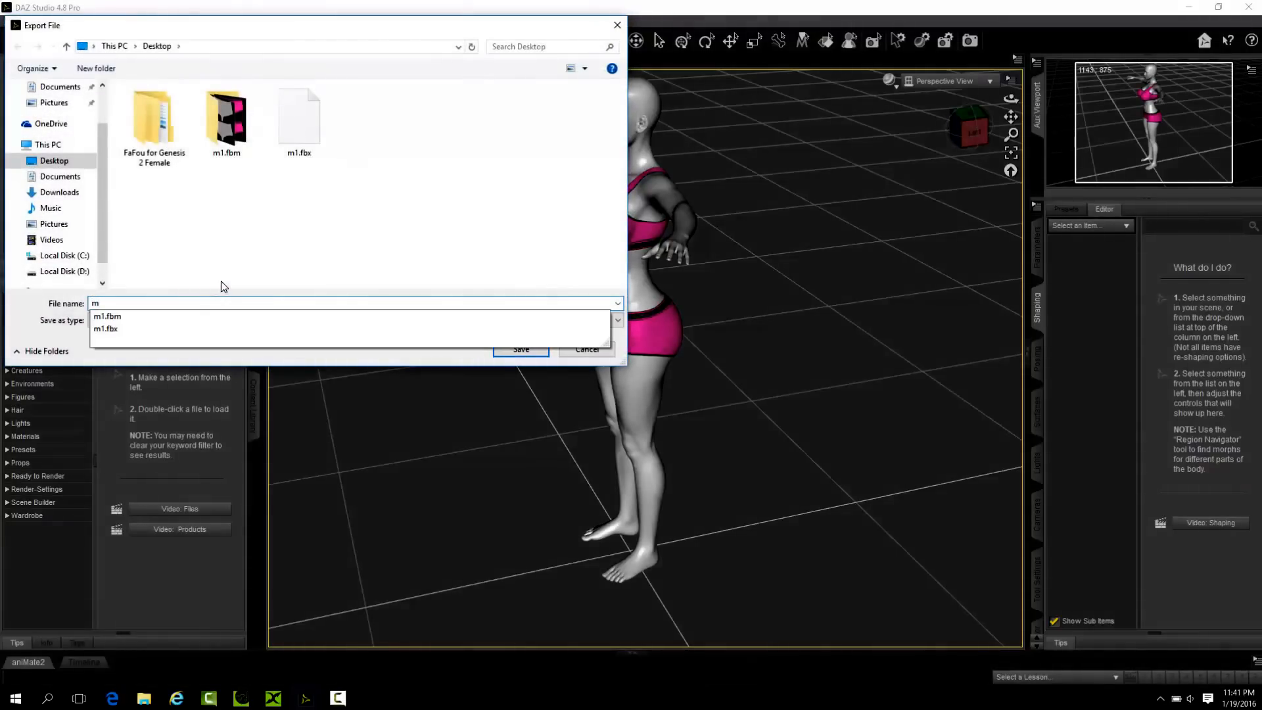
type("2")
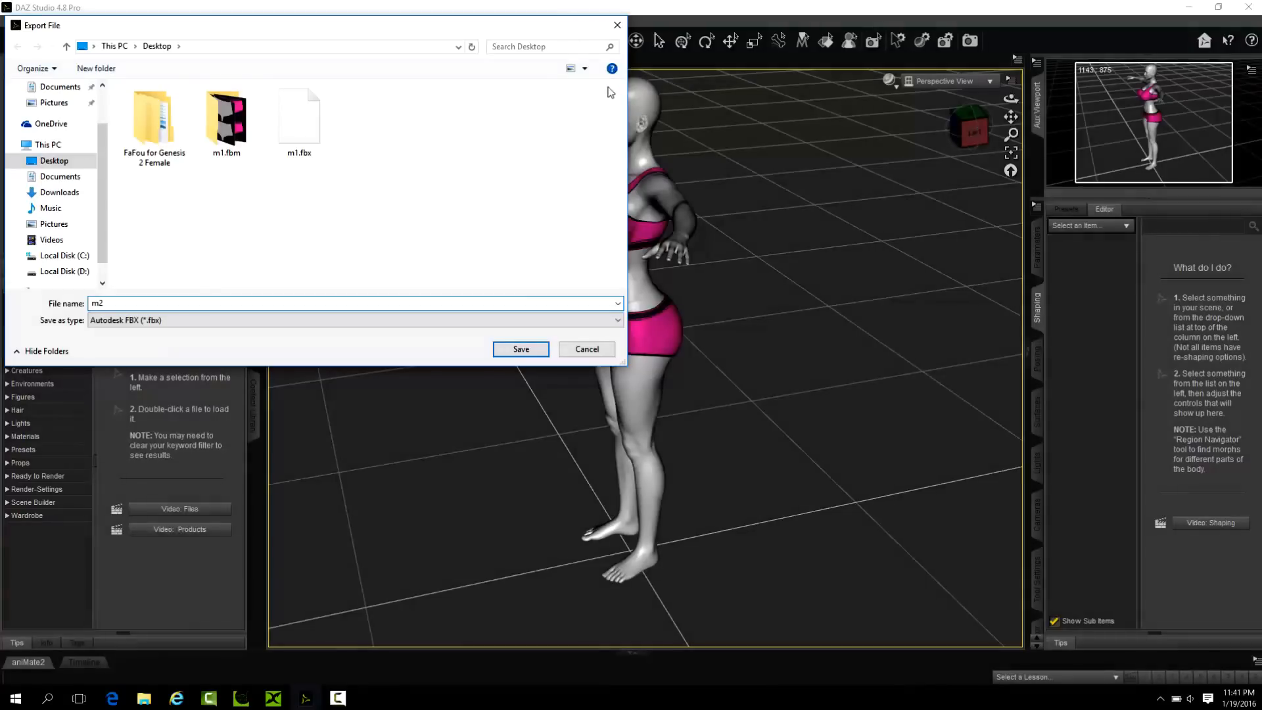
left_click(523, 349)
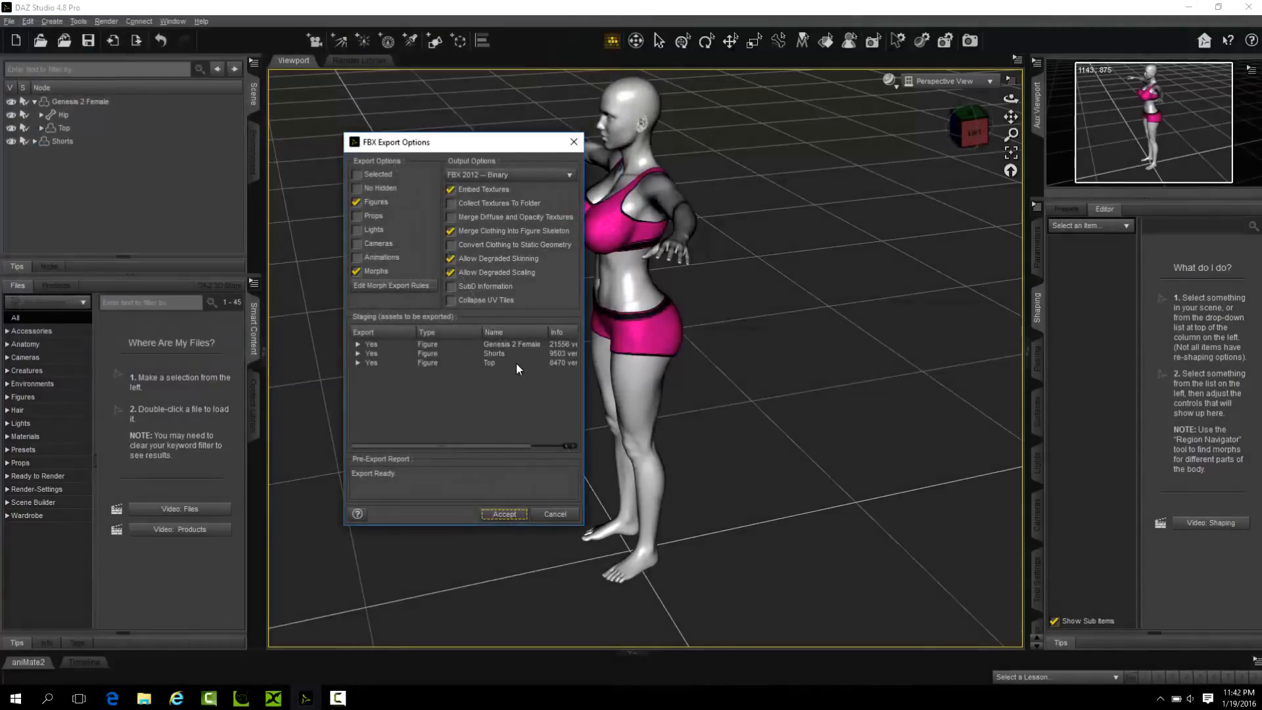
left_click(503, 516)
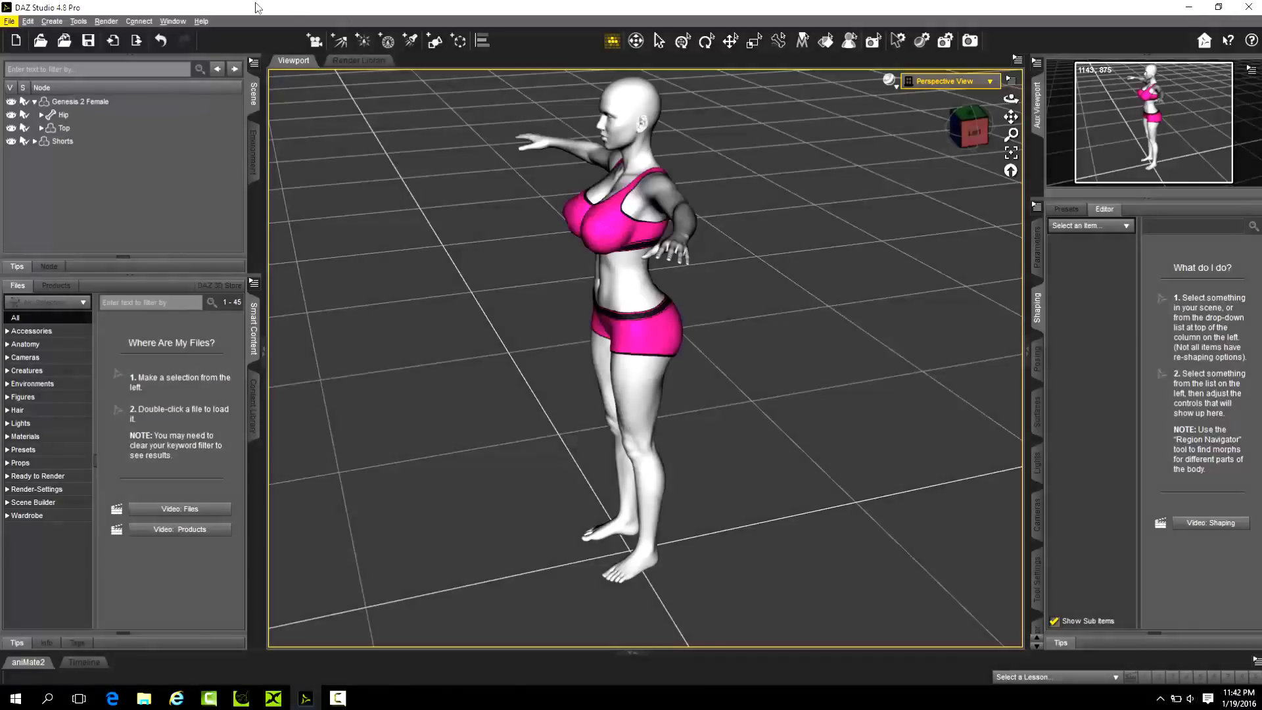
Switch to iClone 3DXchange and open m2.fbx without converting the current character, accepting the automatic Daz4Genesis2 conversion to a non-standard character.
left_click(1188, 9)
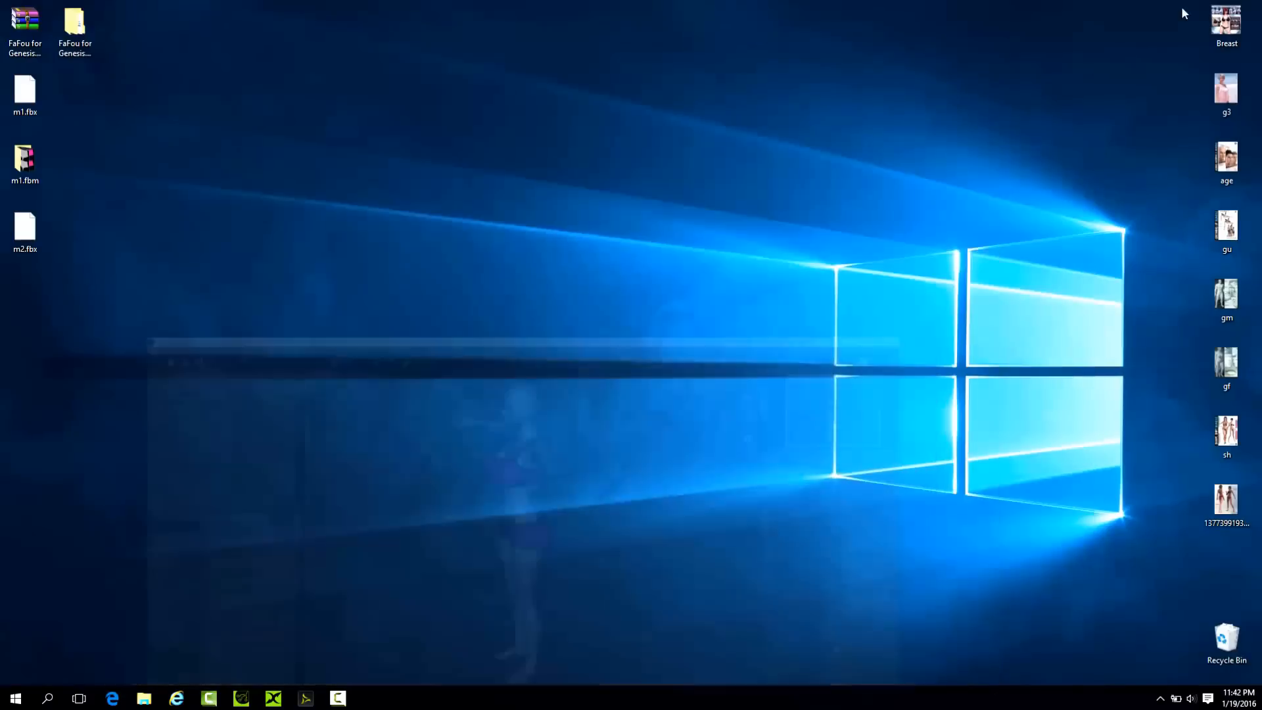
left_click(274, 698)
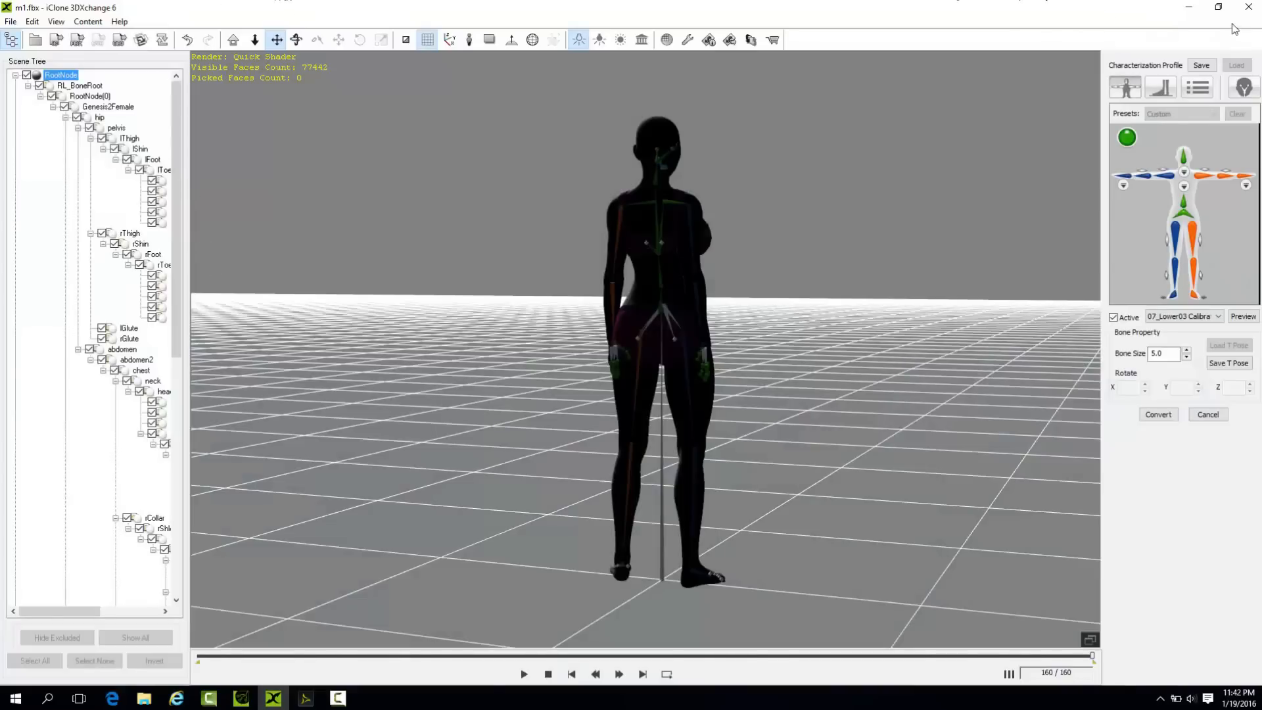
left_click(27, 42)
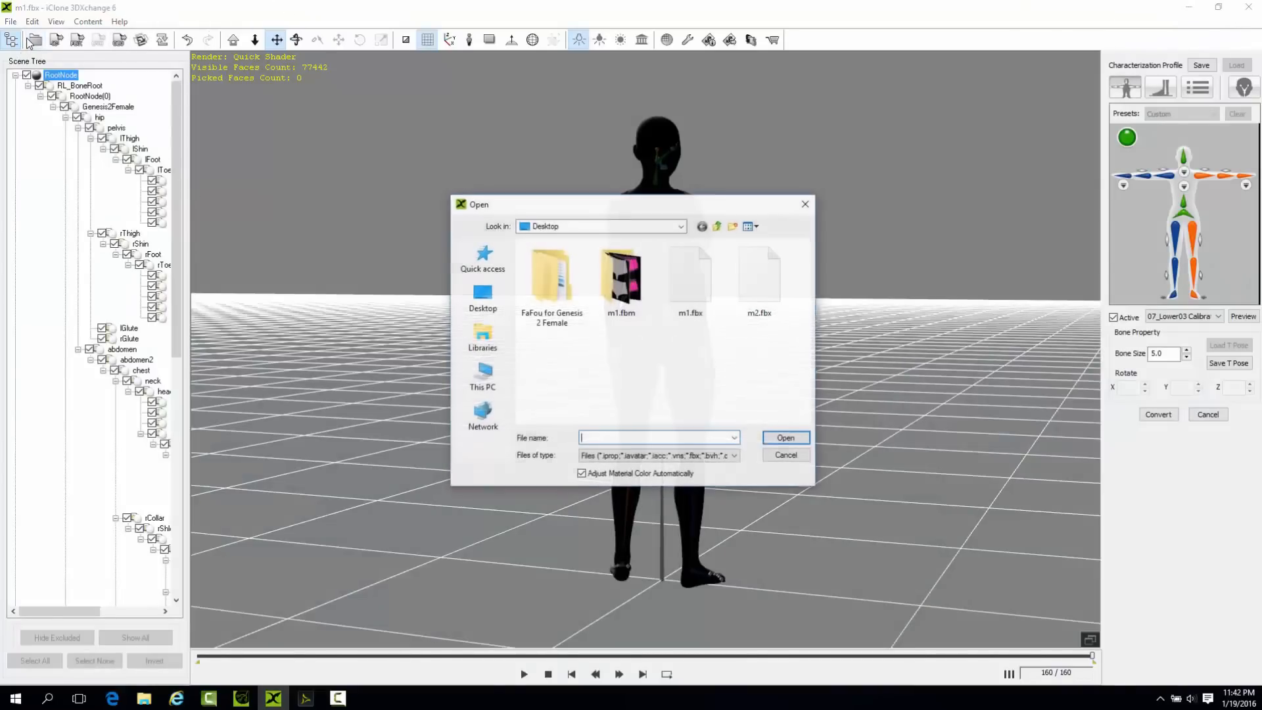
left_click(757, 279)
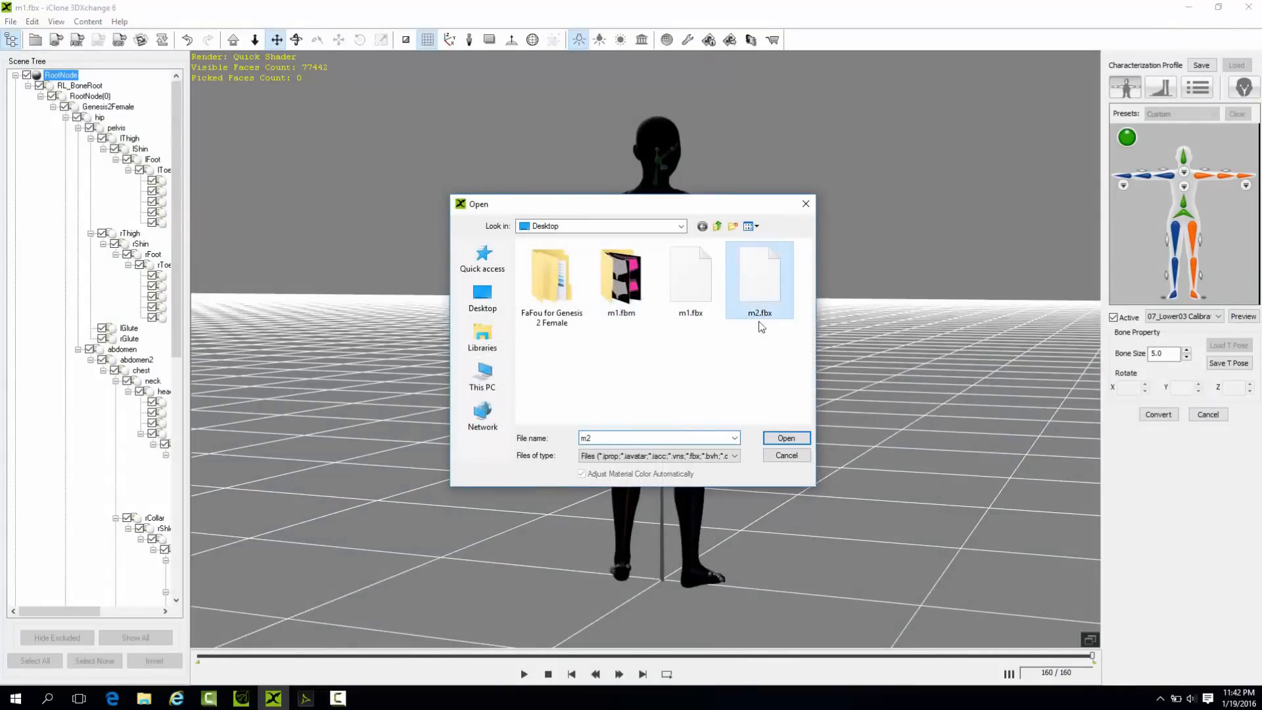
left_click(786, 437)
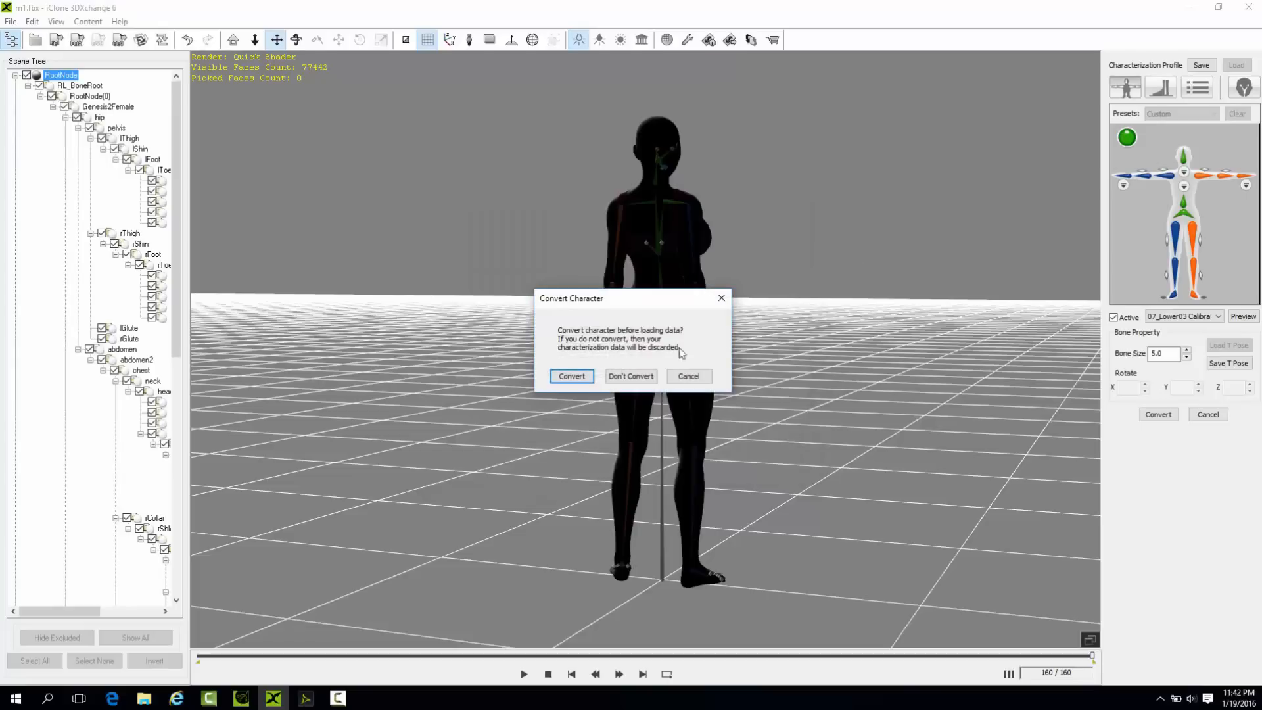
left_click(632, 376)
left_click(624, 418)
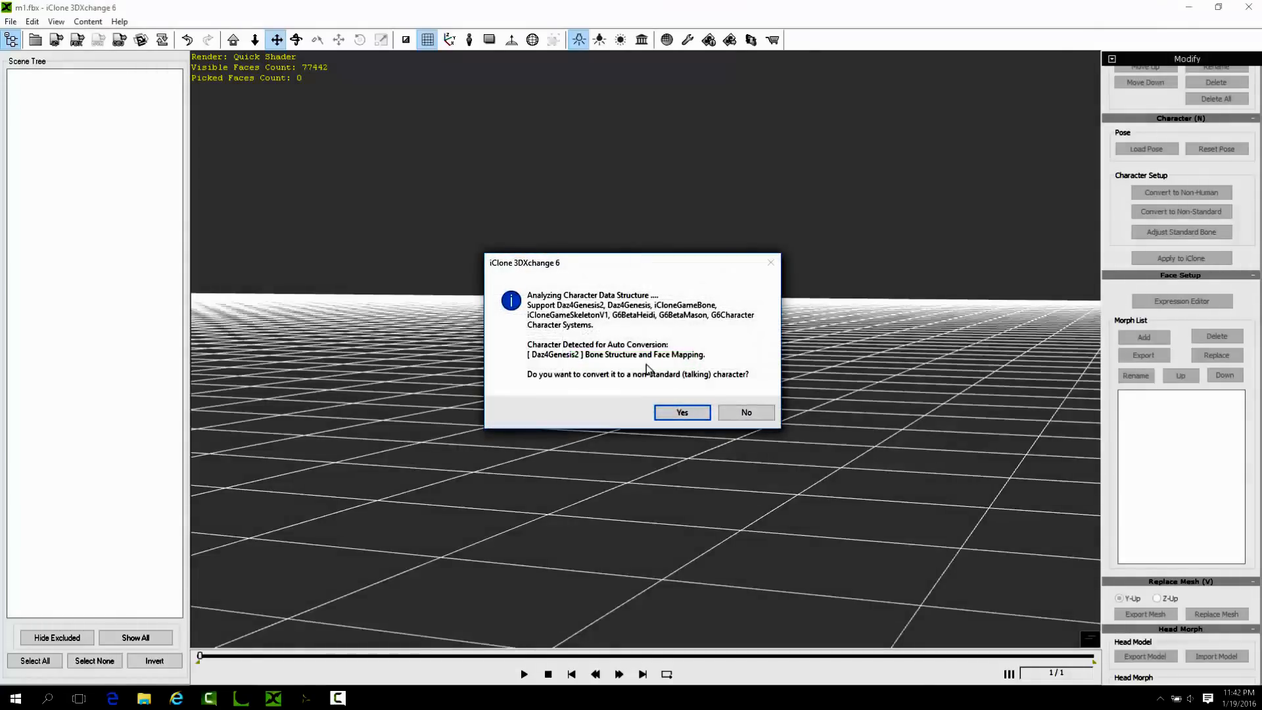
left_click(673, 412)
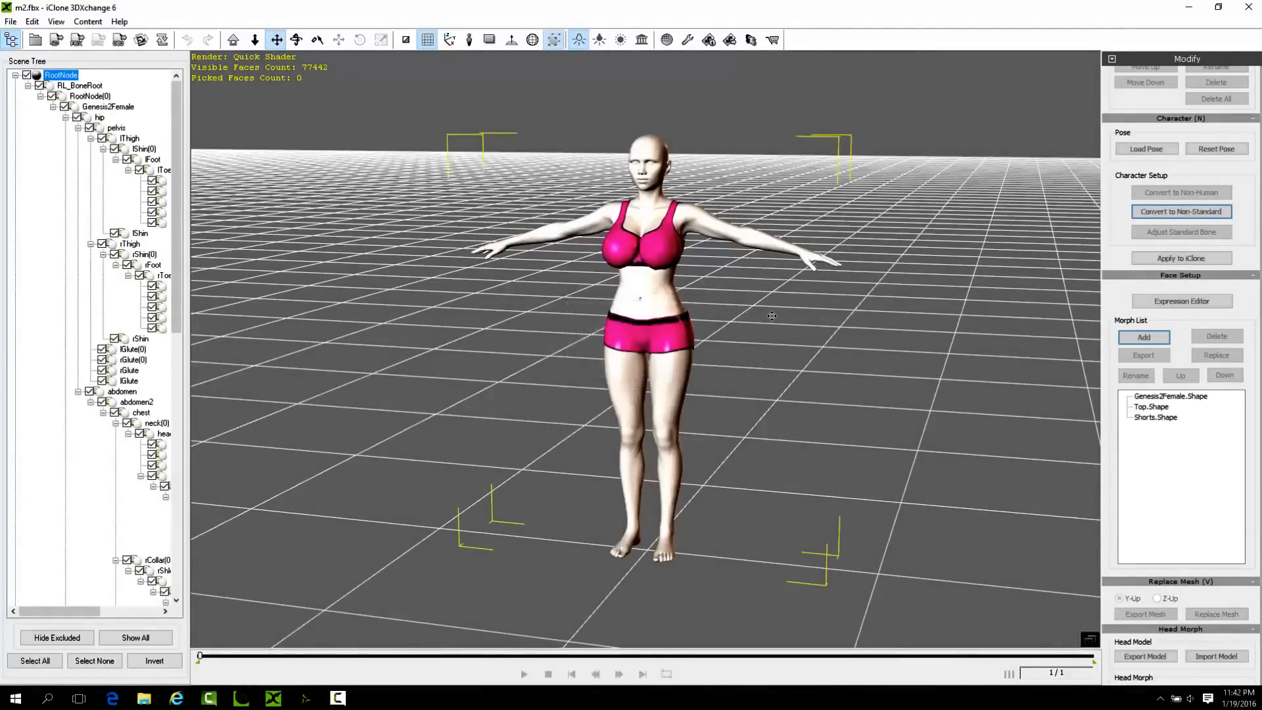
Check the imported character and its glute bones, collapse RootNode, and start the Convert to Non-Standard setup.
right_click_drag(615, 343, 728, 359)
right_click_drag(519, 366, 868, 294)
left_click(132, 350)
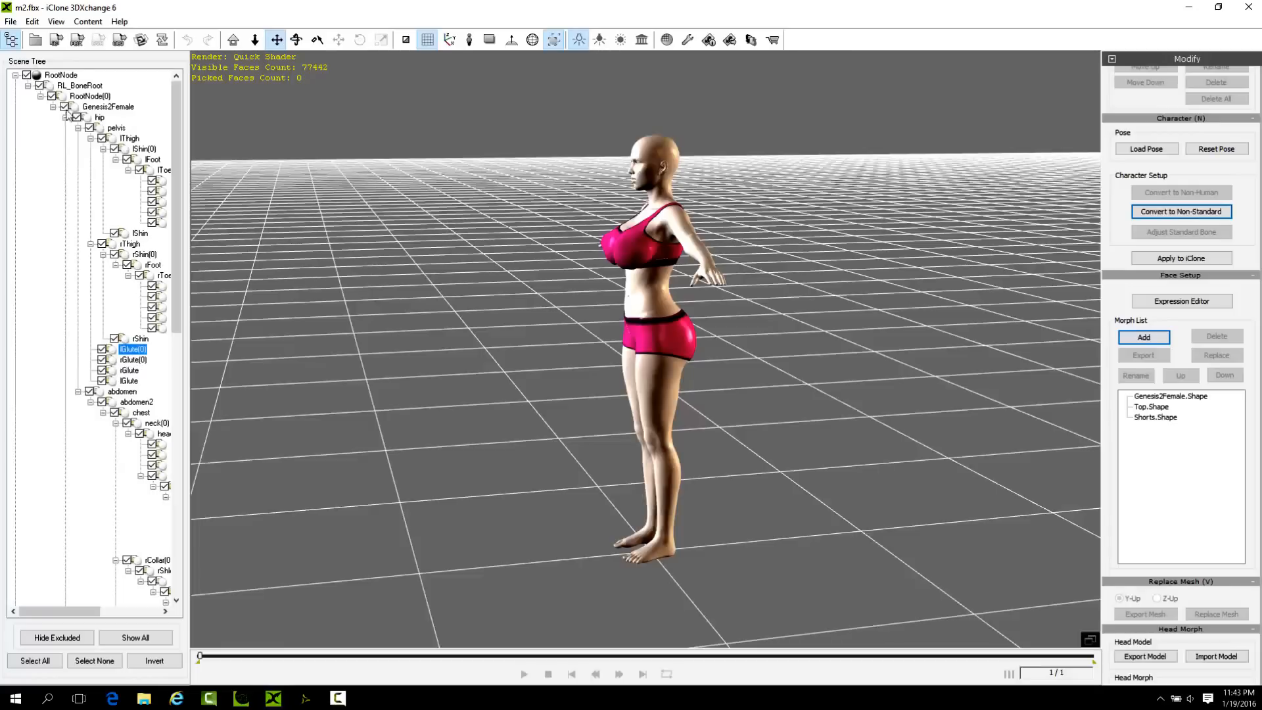
left_click(15, 75)
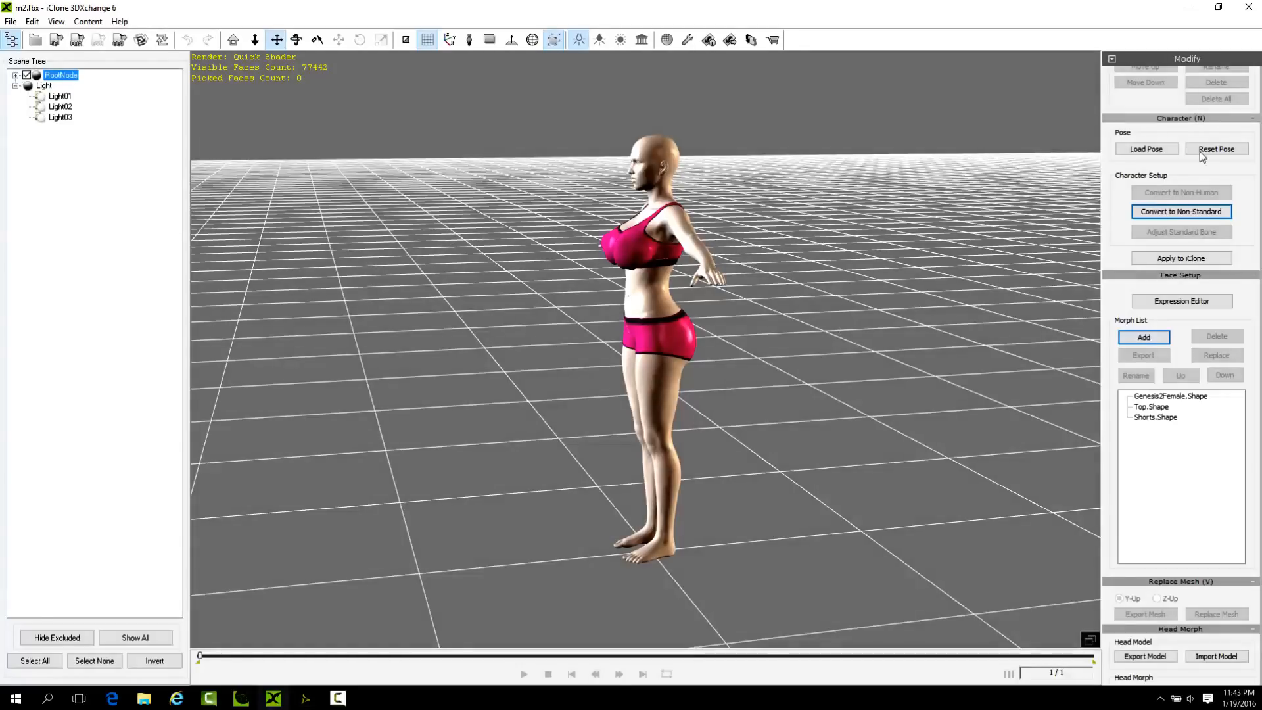
left_click(1181, 211)
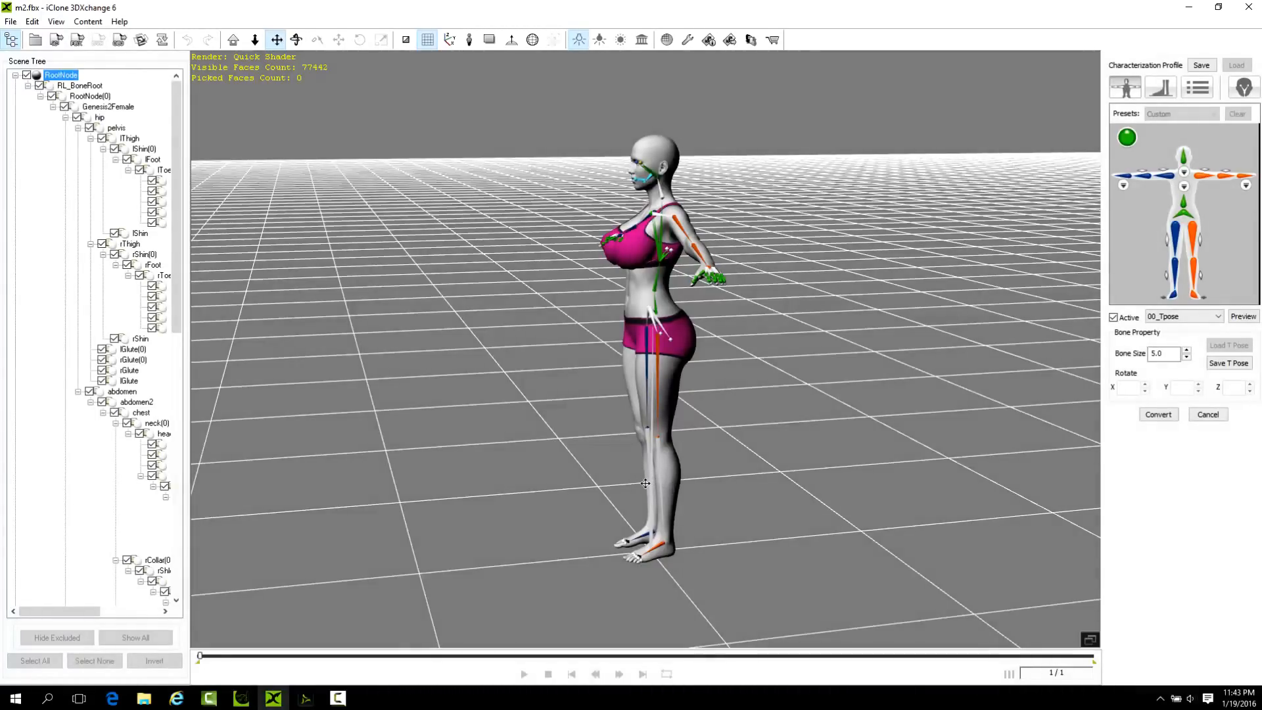
Examine the character's bones in the T-pose from the front and back, focusing on the chest, hips and legs.
left_click_drag(649, 289, 690, 378)
right_click_drag(707, 362, 939, 480)
scroll(710, 314, "up", 4)
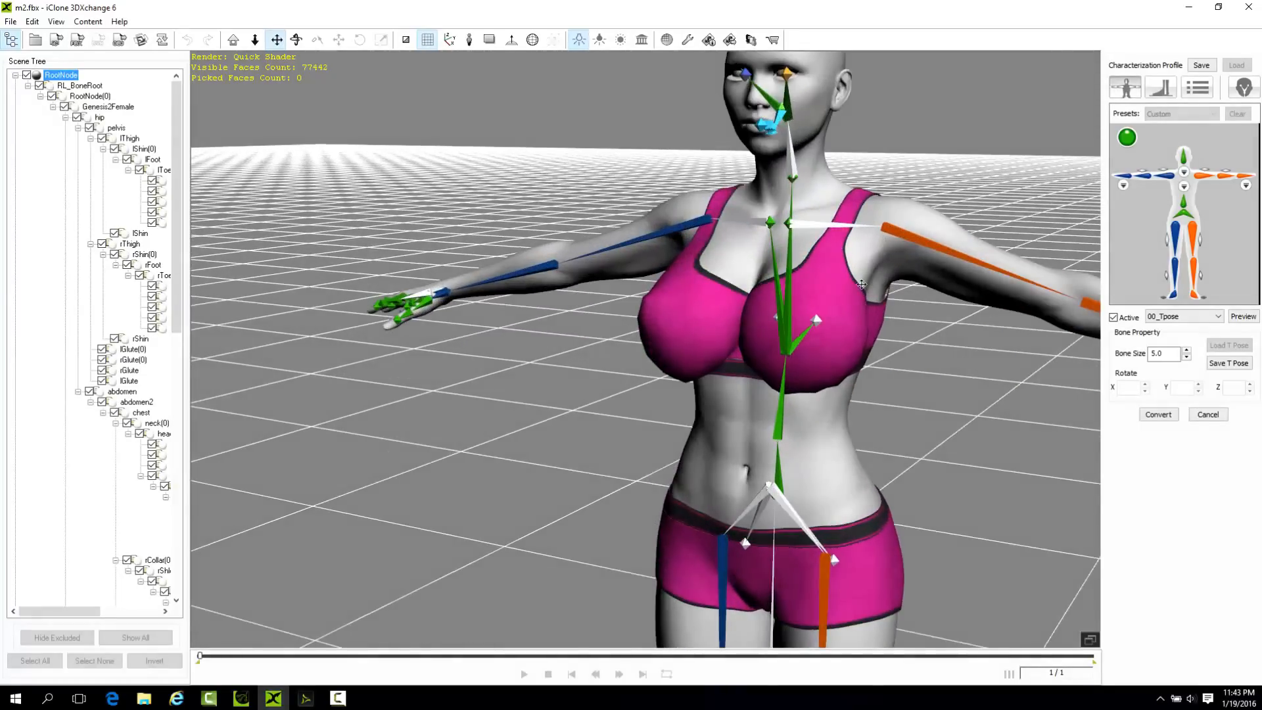
scroll(861, 284, "down", 6)
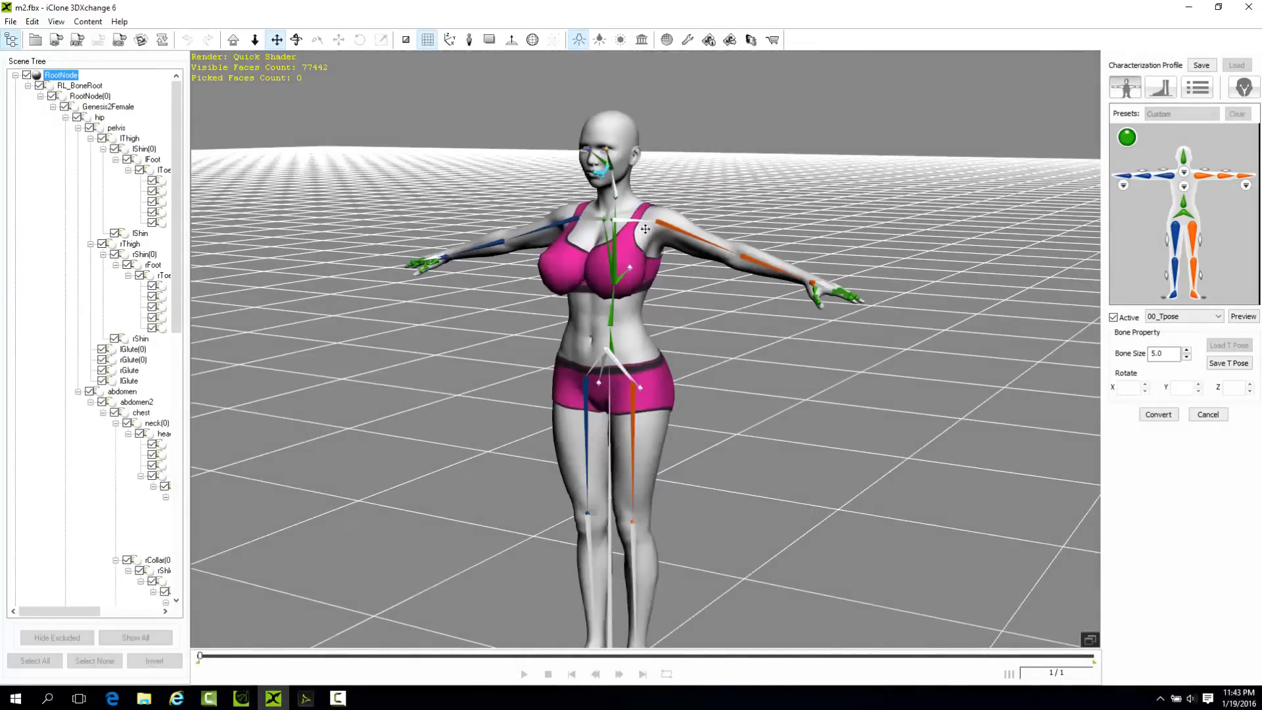
right_click_drag(861, 284, 636, 459)
scroll(621, 420, "up", 3)
scroll(642, 369, "up", 3)
left_click_drag(642, 368, 605, 302)
scroll(577, 318, "down", 3)
right_click_drag(625, 412, 559, 355)
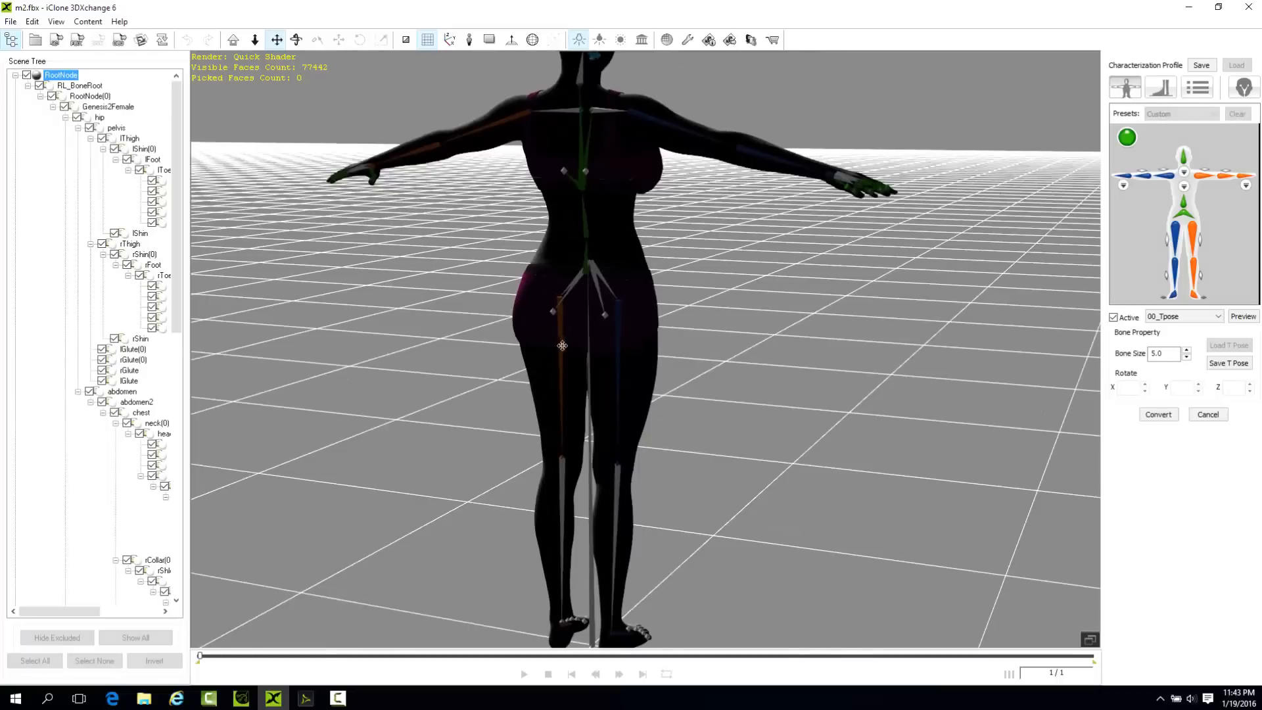
Preview the 07_Lower03 Calibration motion on the character.
left_click(1183, 317)
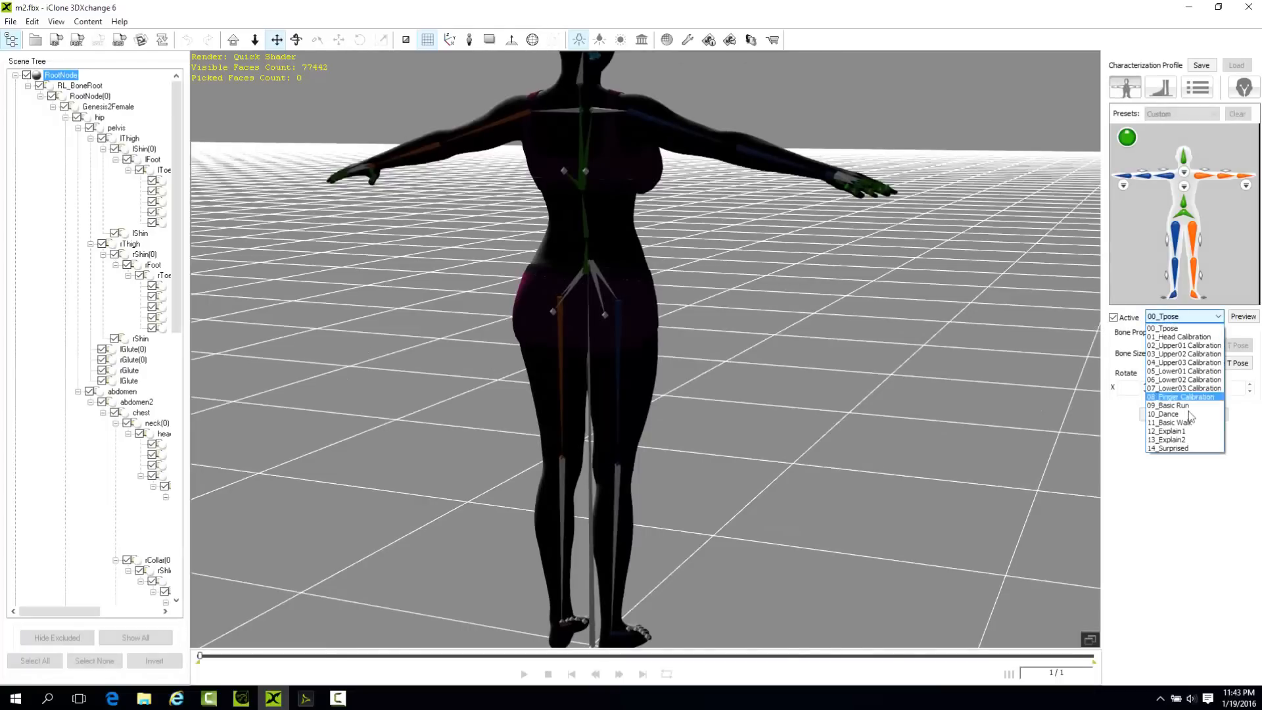
left_click(1185, 389)
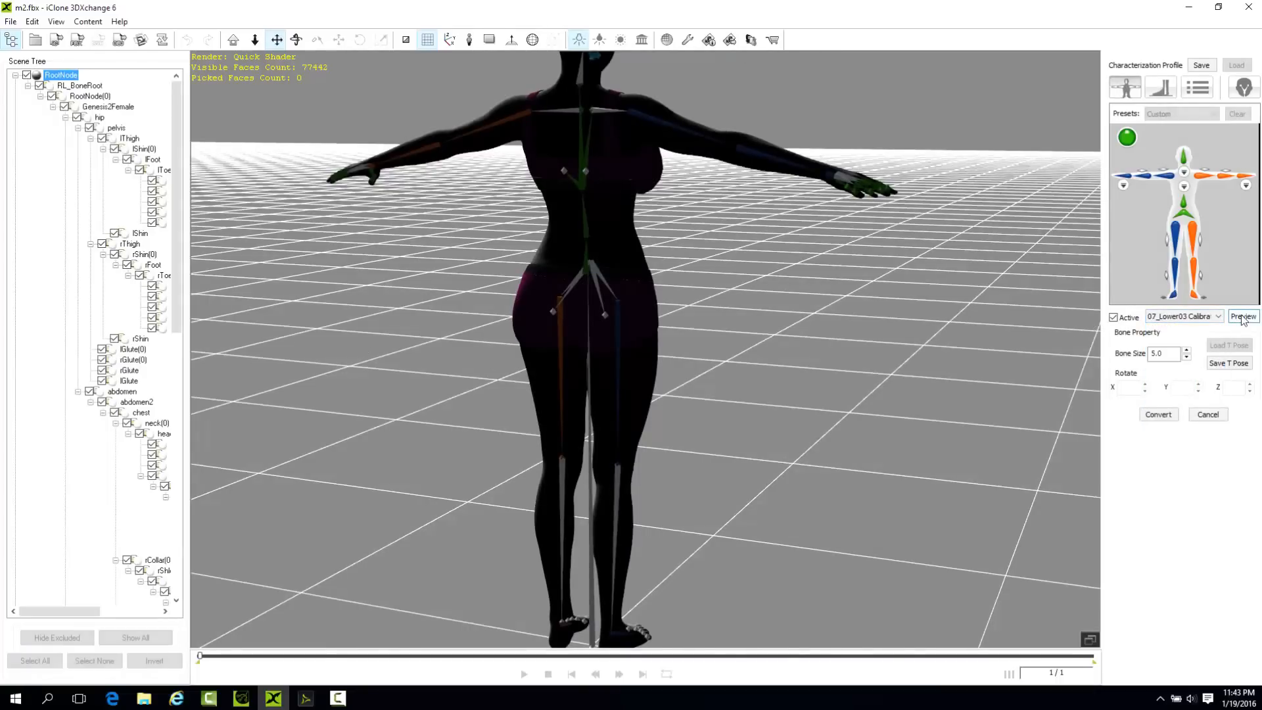
left_click(1243, 316)
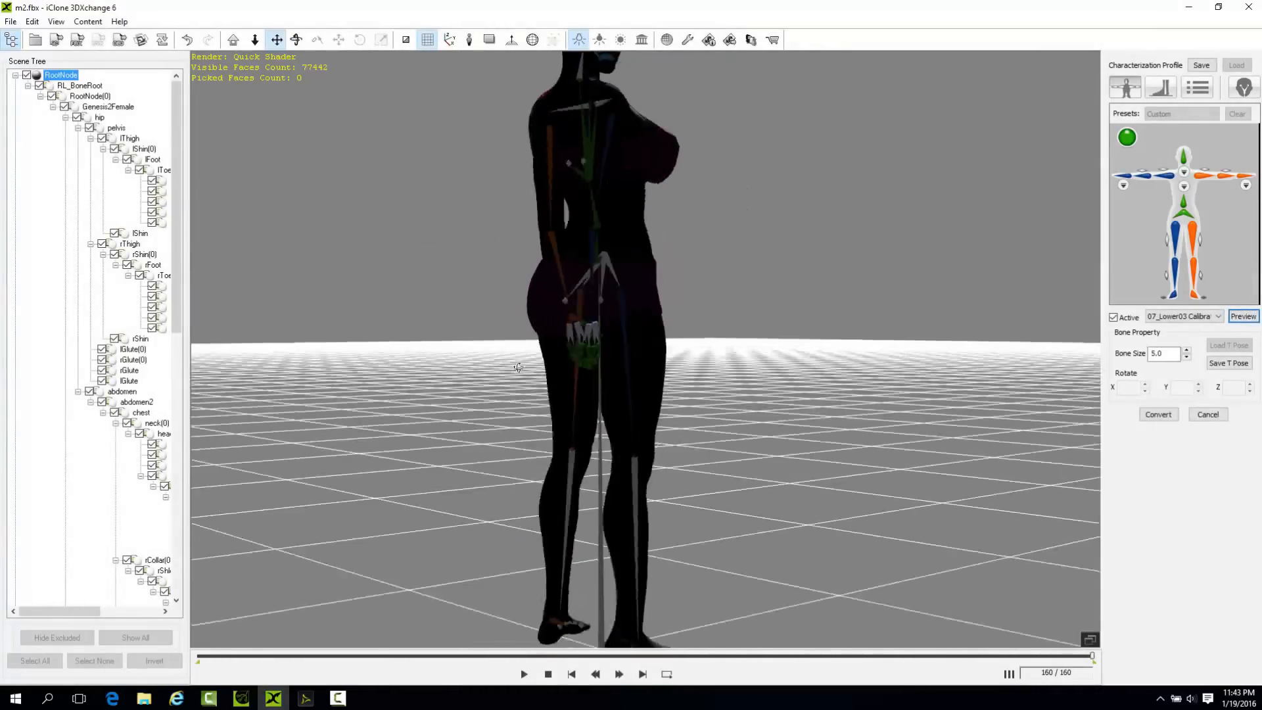
Deactivate the characterization and remap the left and right lower-leg slots to the white shin bones in the viewport.
left_click(1113, 318)
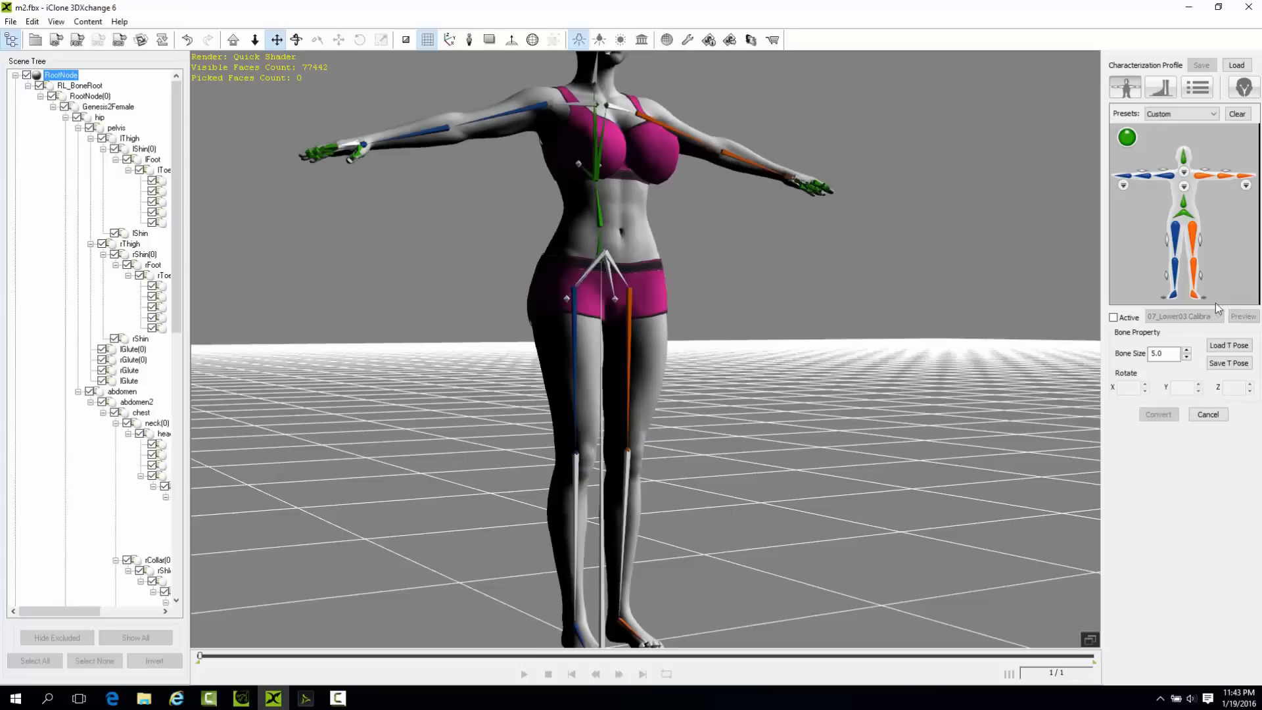
left_click(1199, 274)
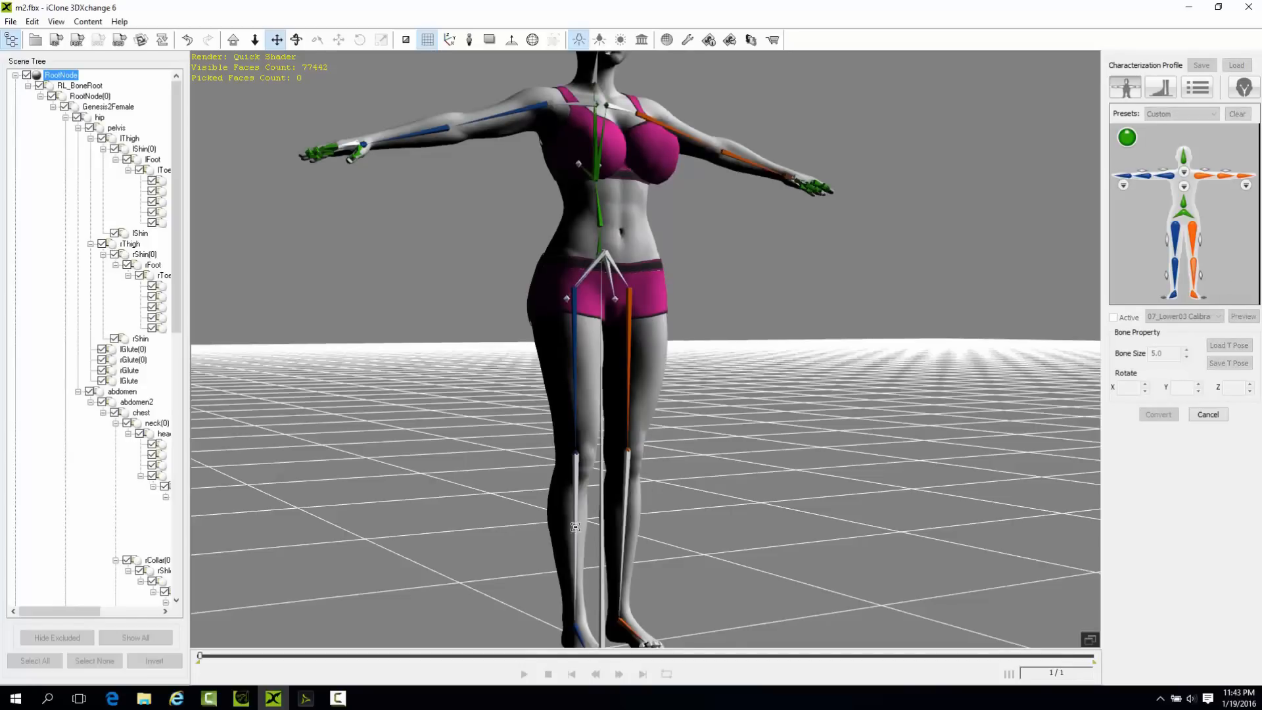
left_click(627, 496)
left_click(1176, 272)
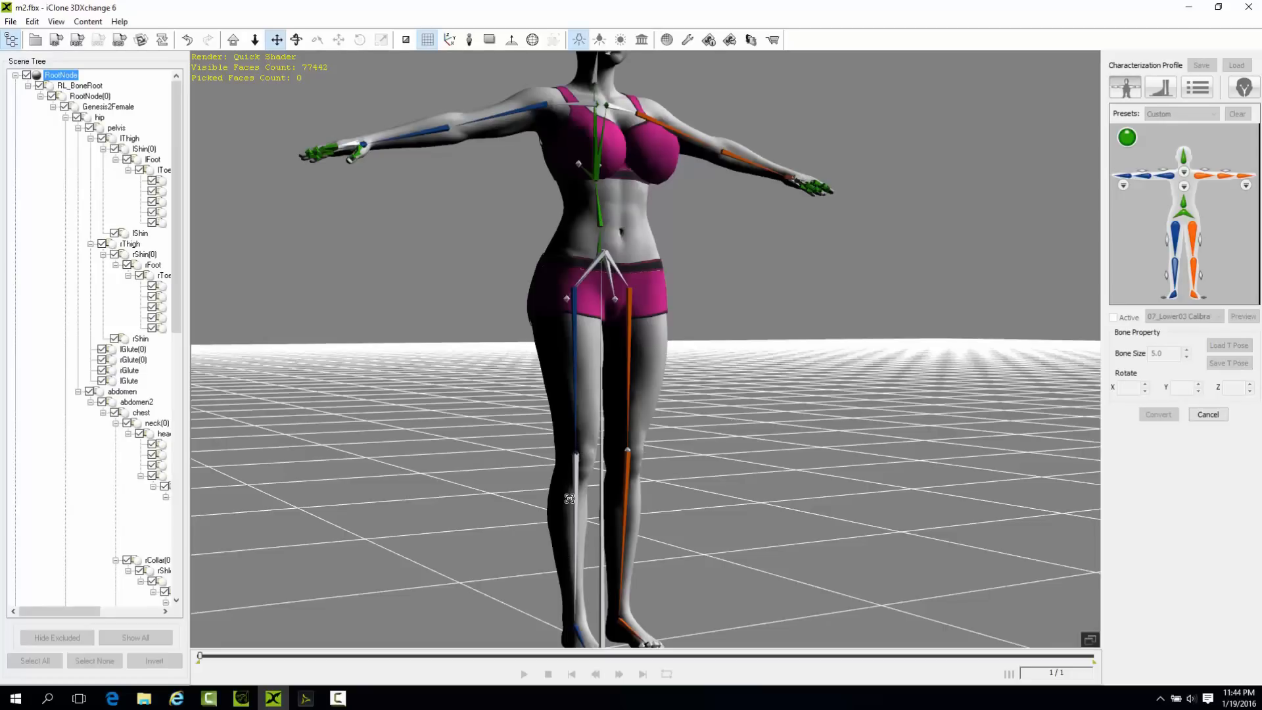
left_click(577, 452)
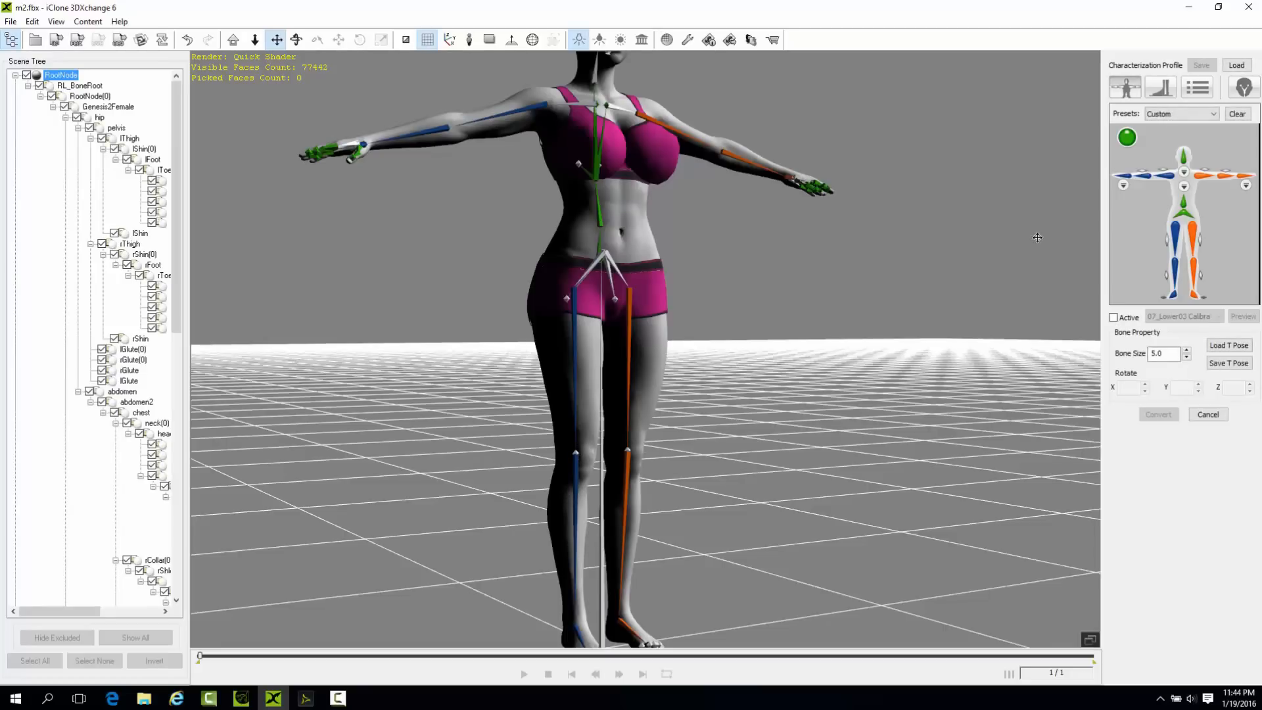
Try to remap the right collar, upper-arm and forearm slots to the matching viewport bones and activate the characterization for preview.
left_click(1169, 177)
left_click(573, 103)
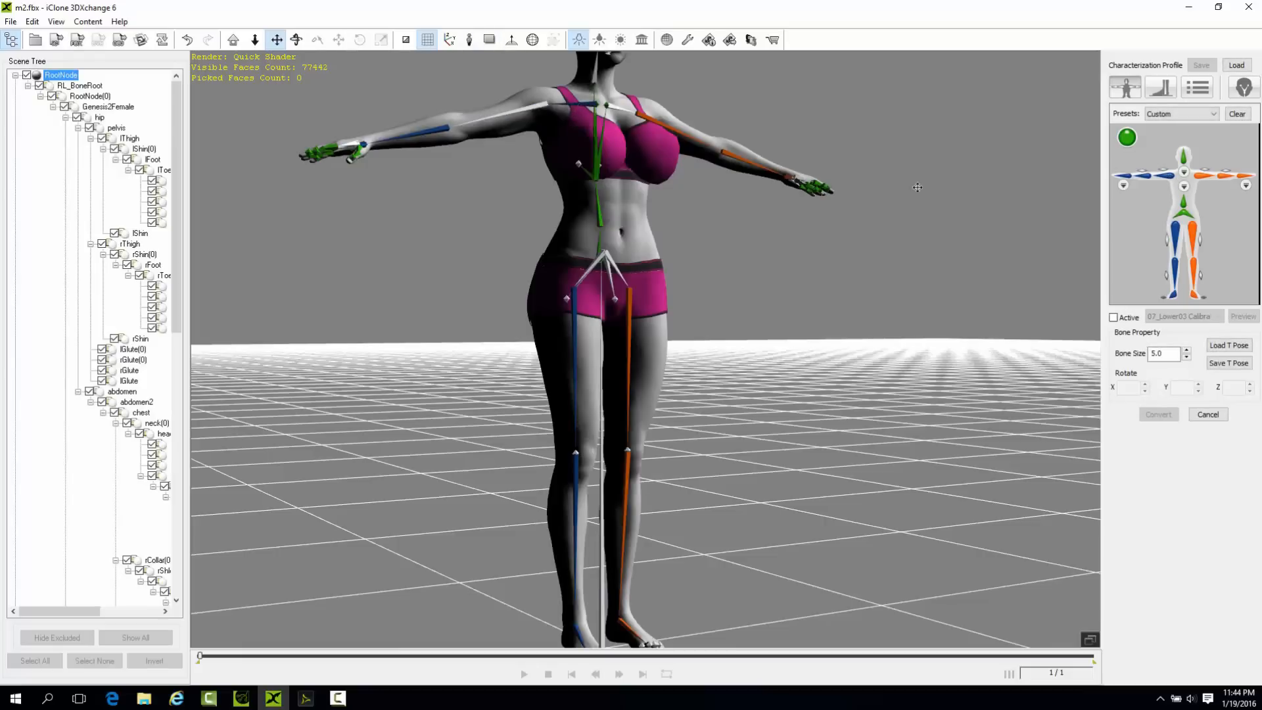
left_click(1172, 177)
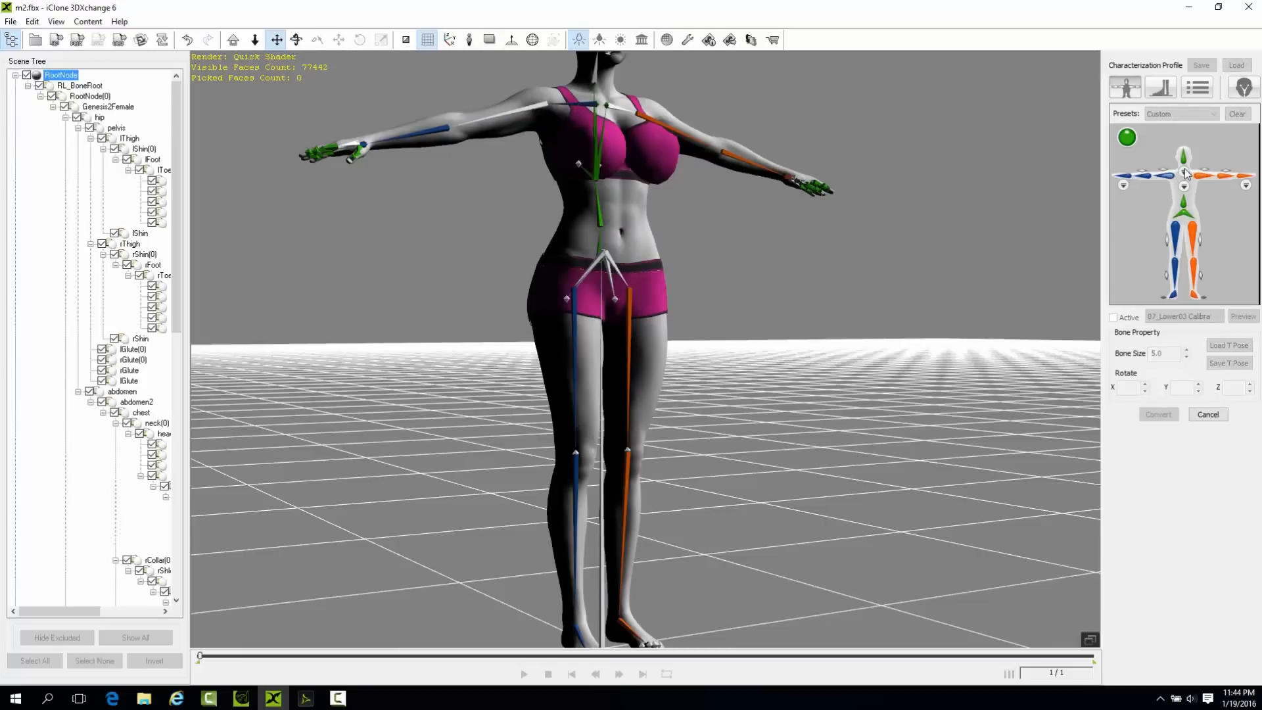
left_click(1185, 173)
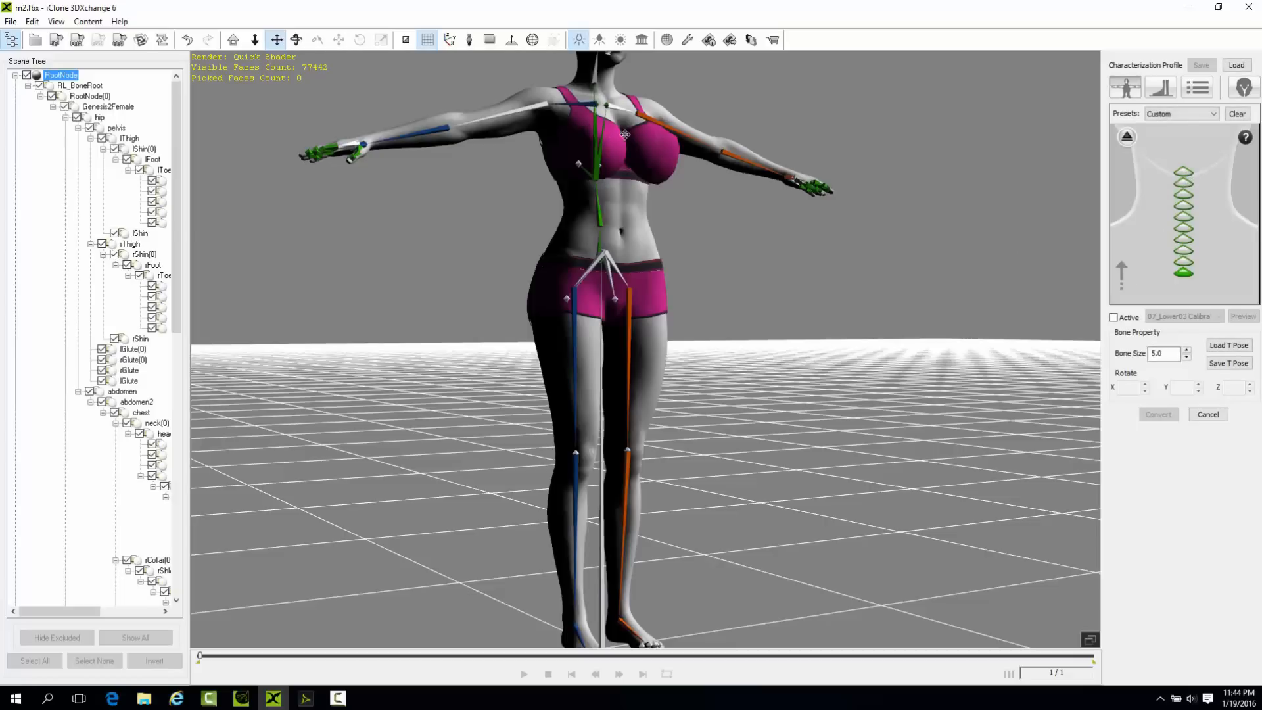
left_click(1127, 137)
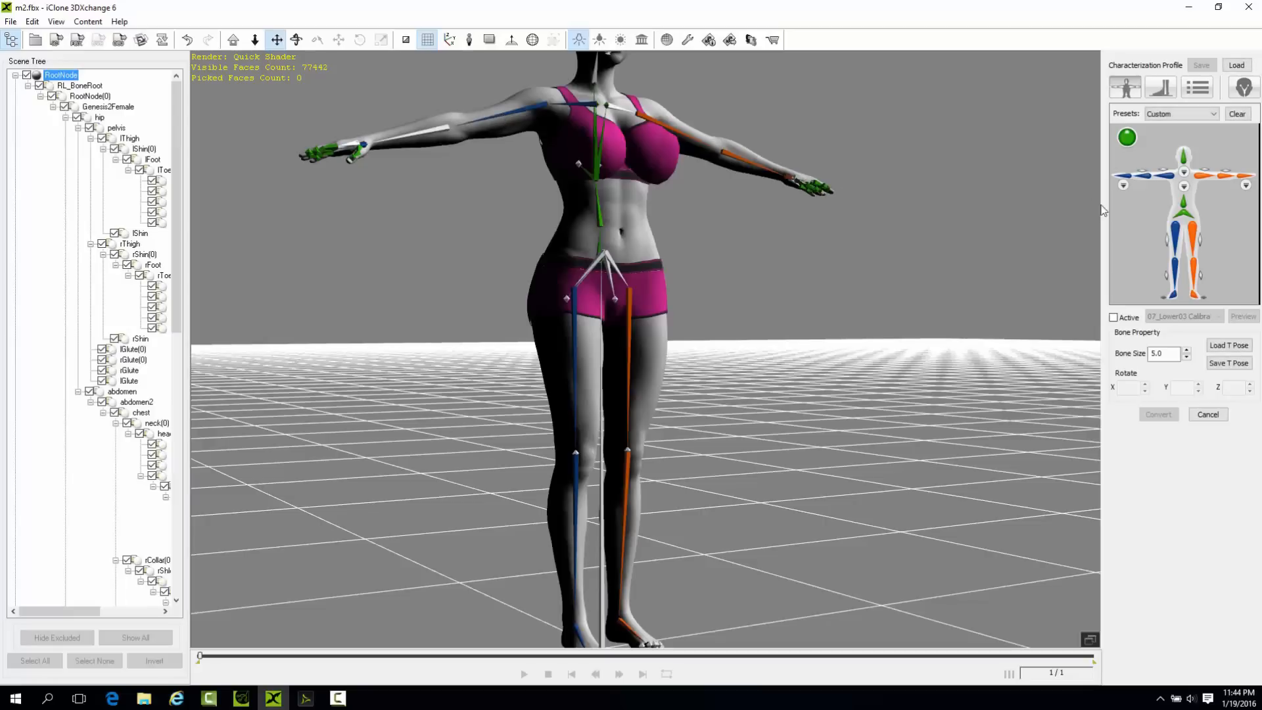
left_click(407, 138)
scroll(759, 386, "down", 2)
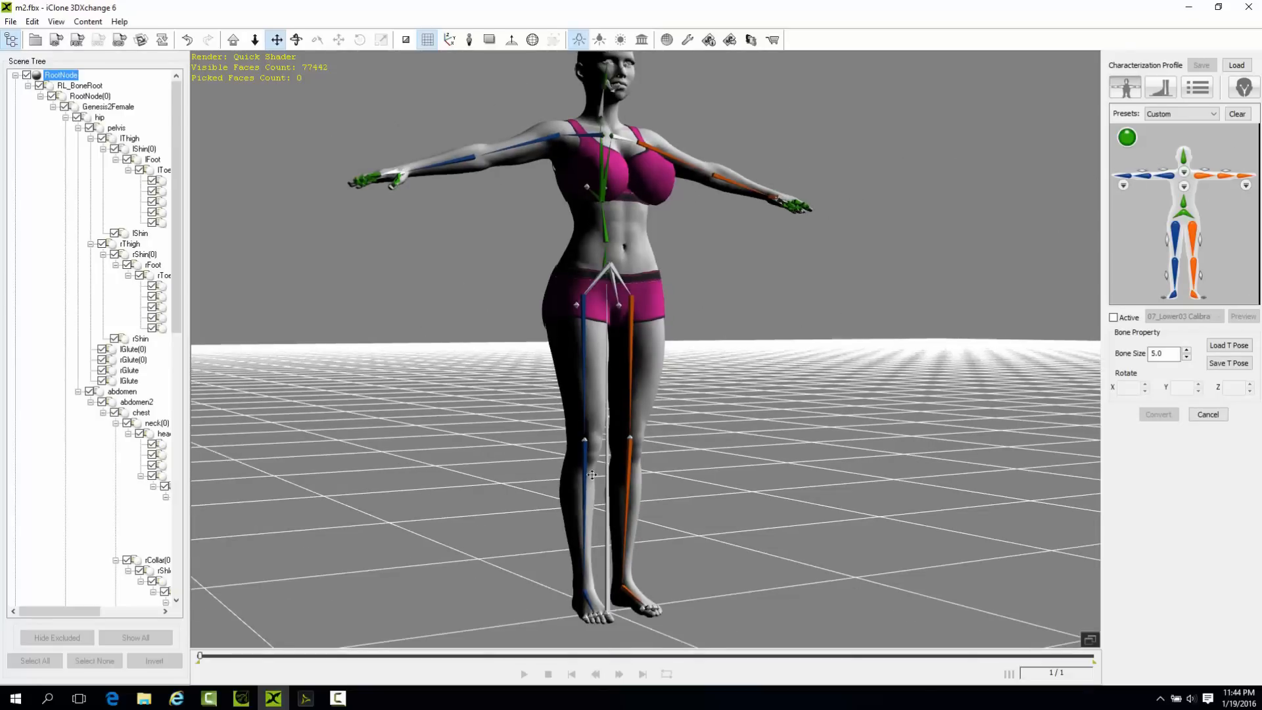
left_click(1113, 318)
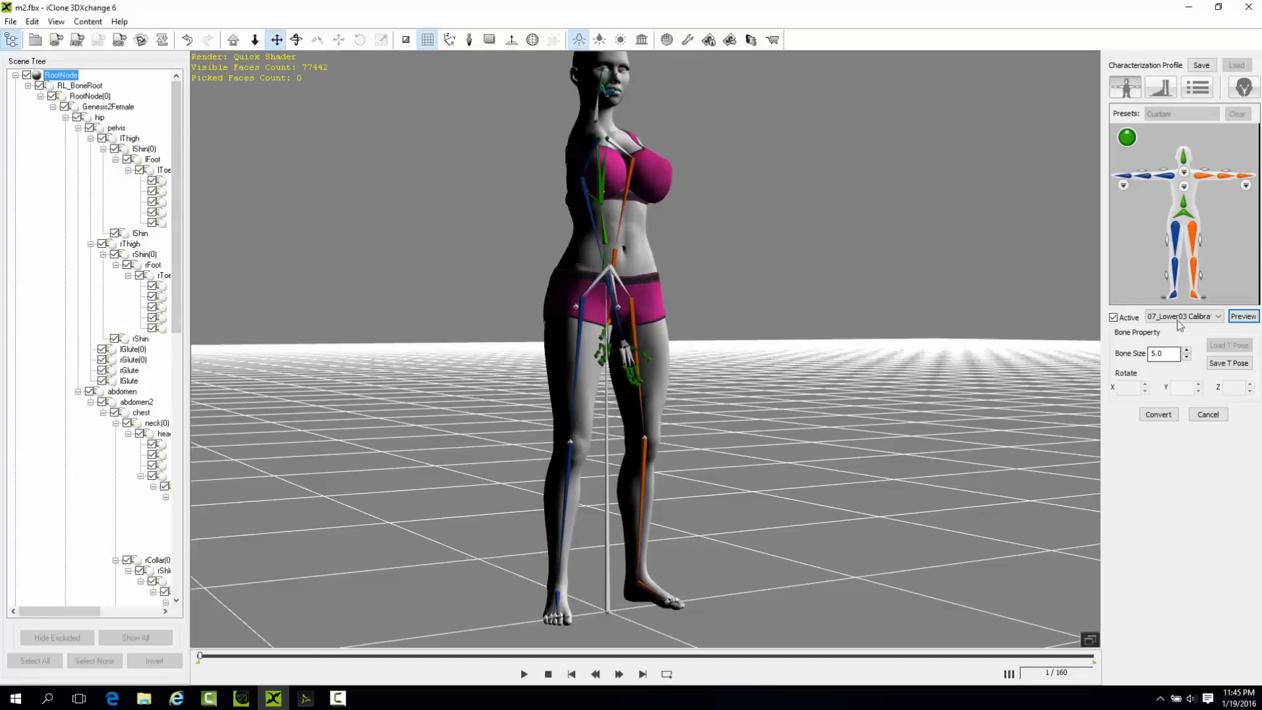
Cancel the character conversion, discarding all changes, and switch to DAZ Studio.
left_click(1219, 415)
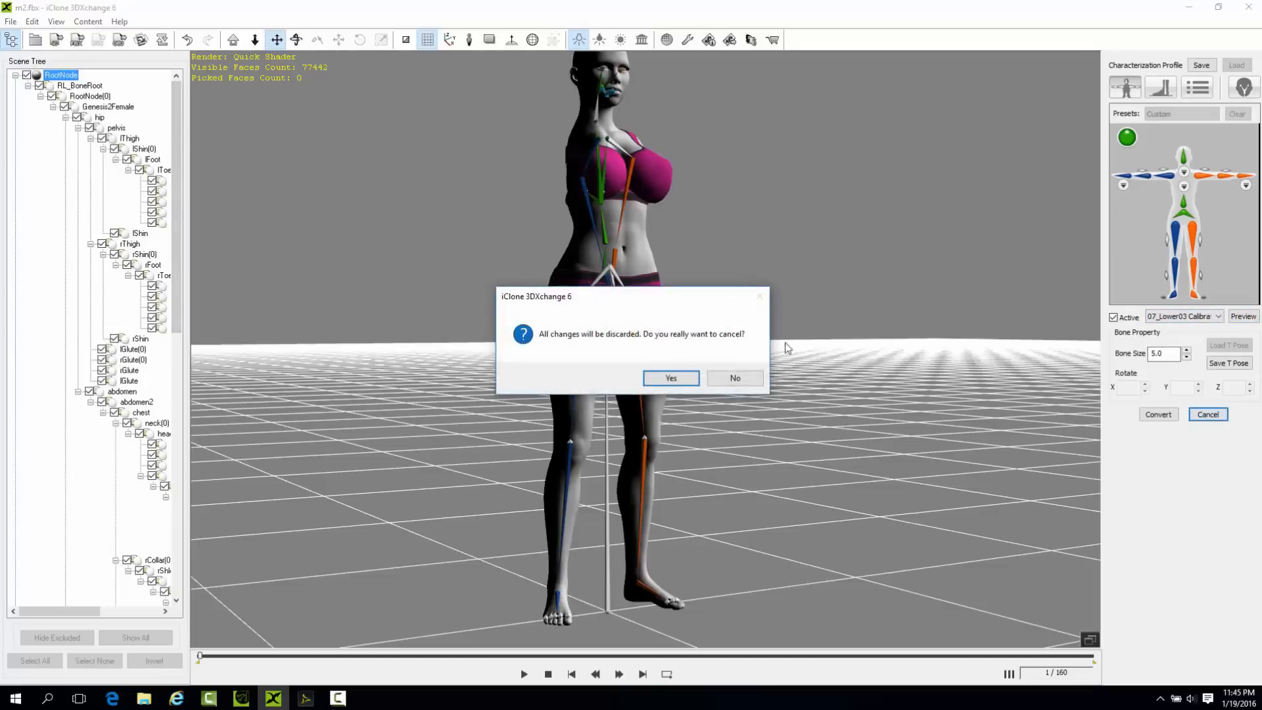
left_click(682, 379)
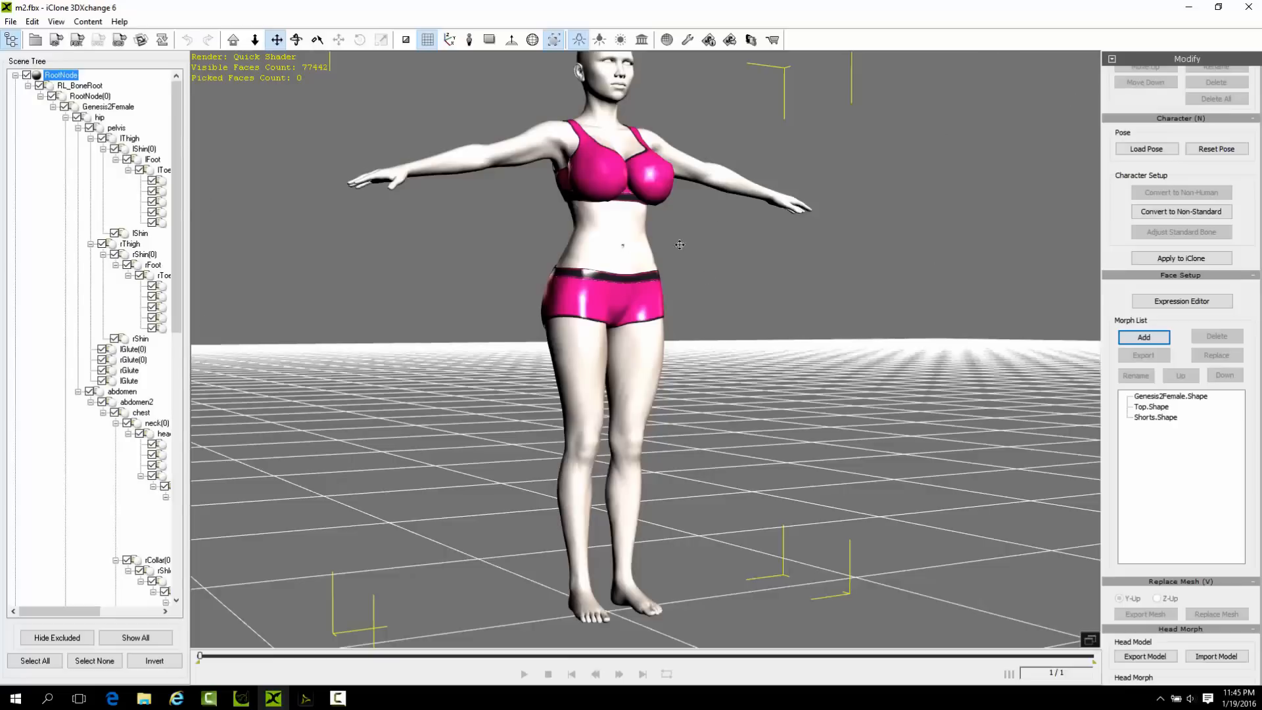
left_click(1191, 9)
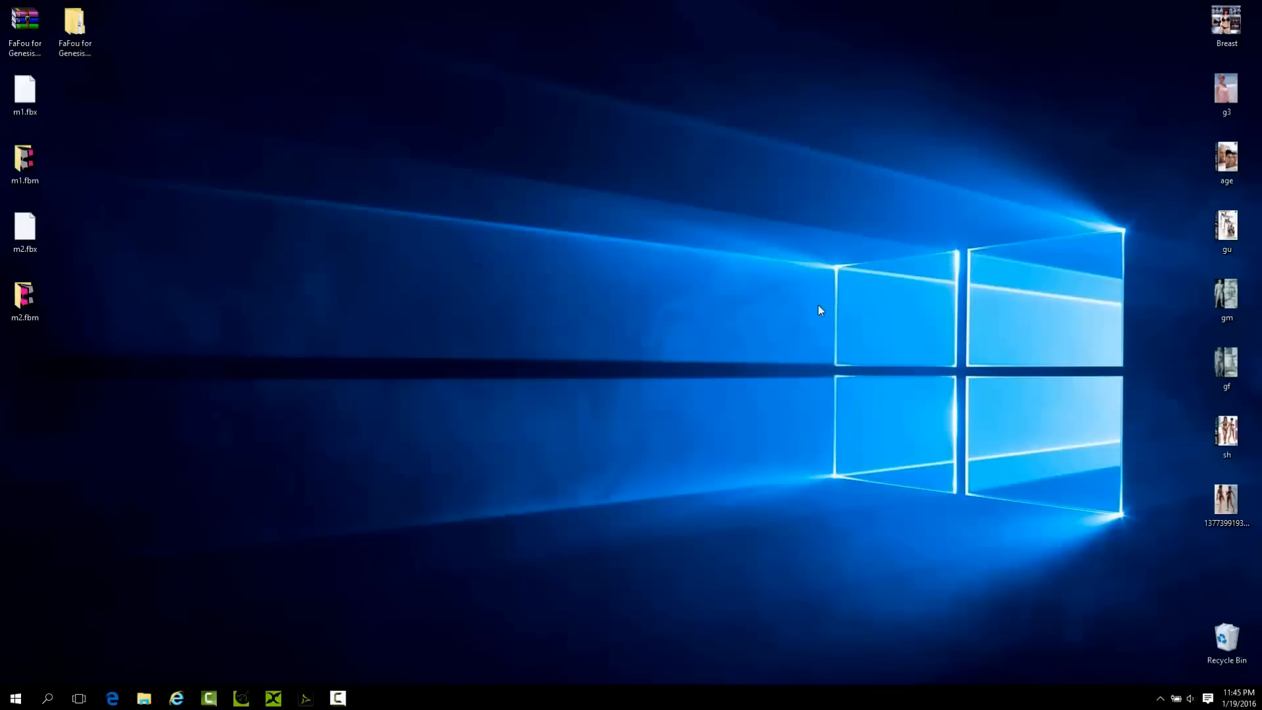
left_click(305, 700)
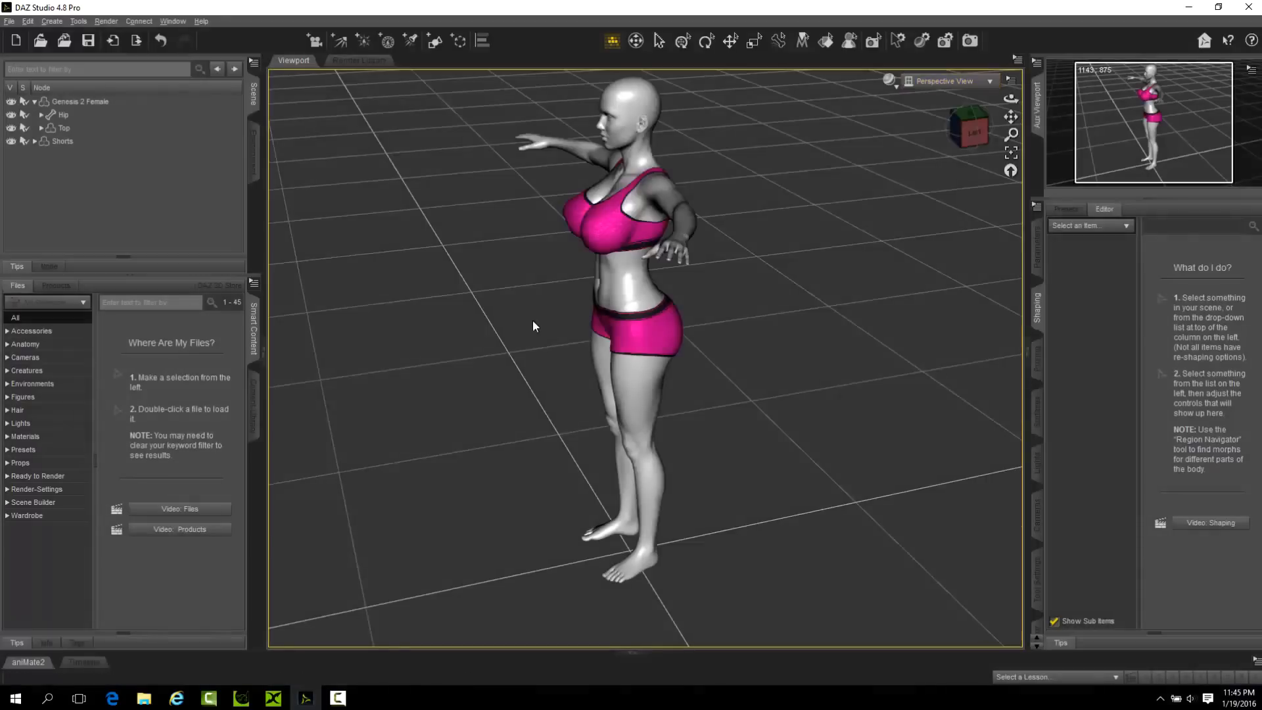
Delete the Neck bone from the Shorts figure's skeleton.
left_click(58, 141)
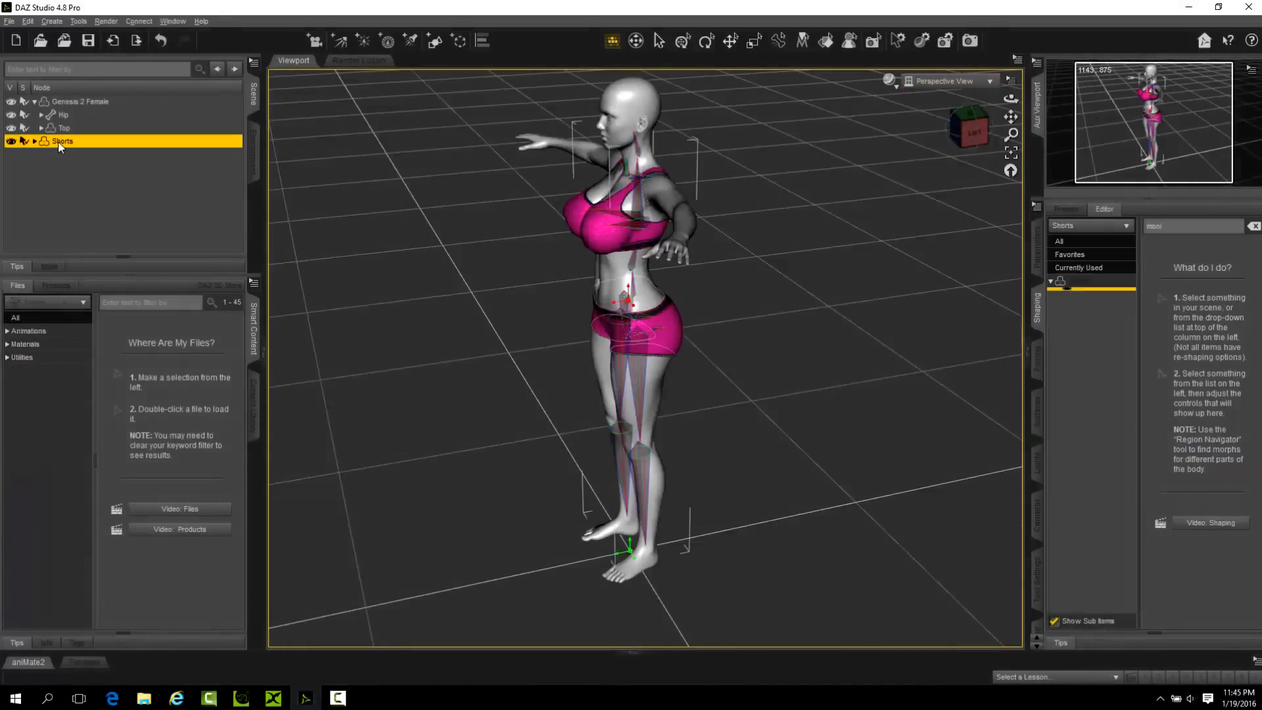
left_click_drag(1010, 100, 976, 109)
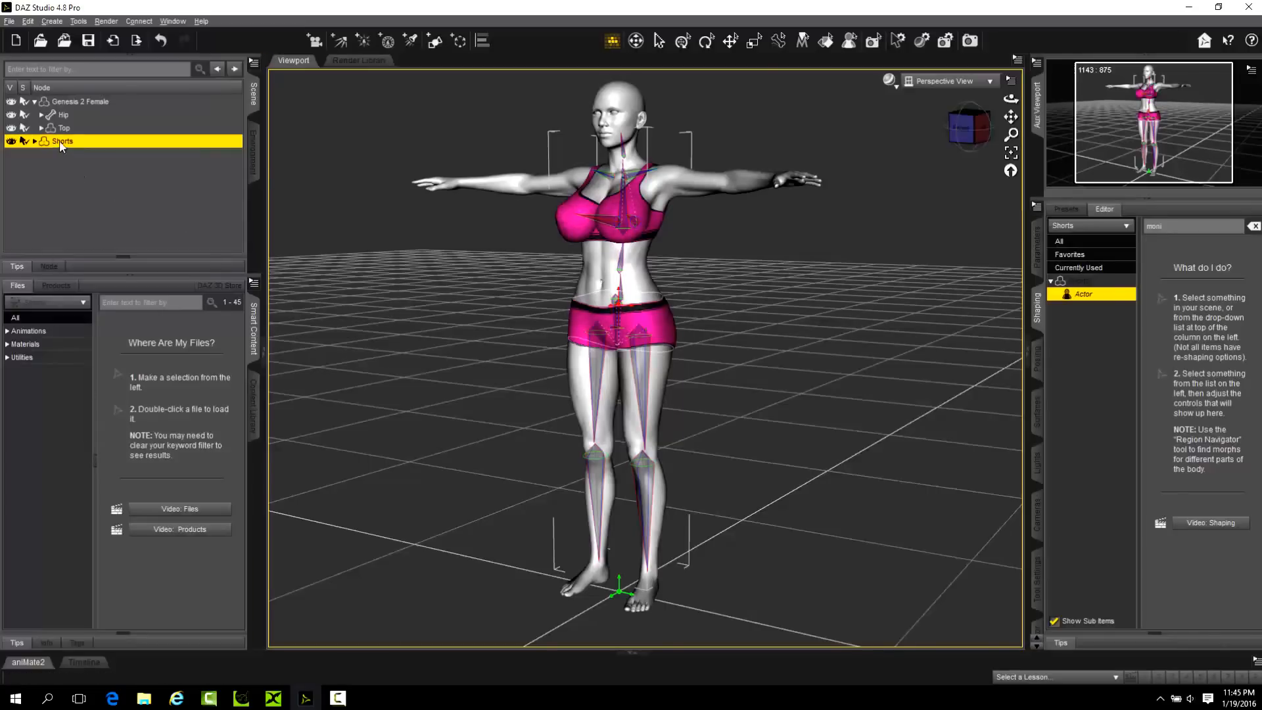
scroll(662, 187, "down", 2)
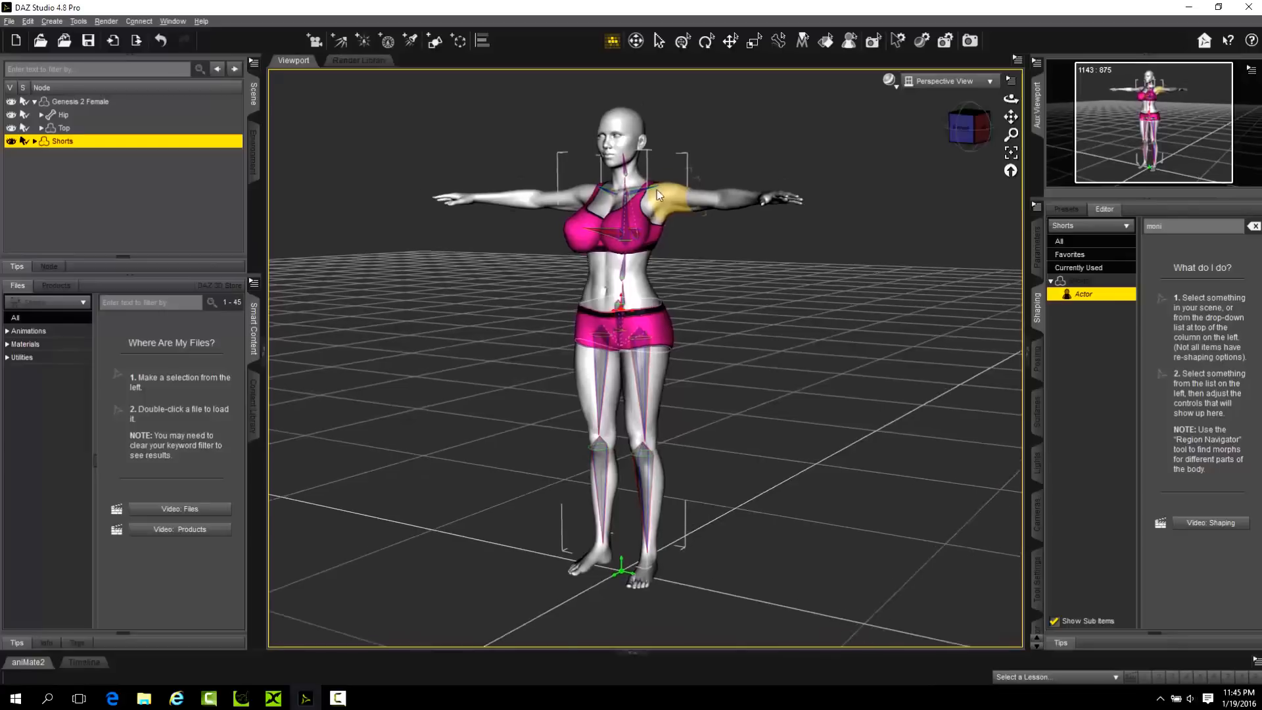
scroll(660, 188, "up", 5)
left_click(618, 109)
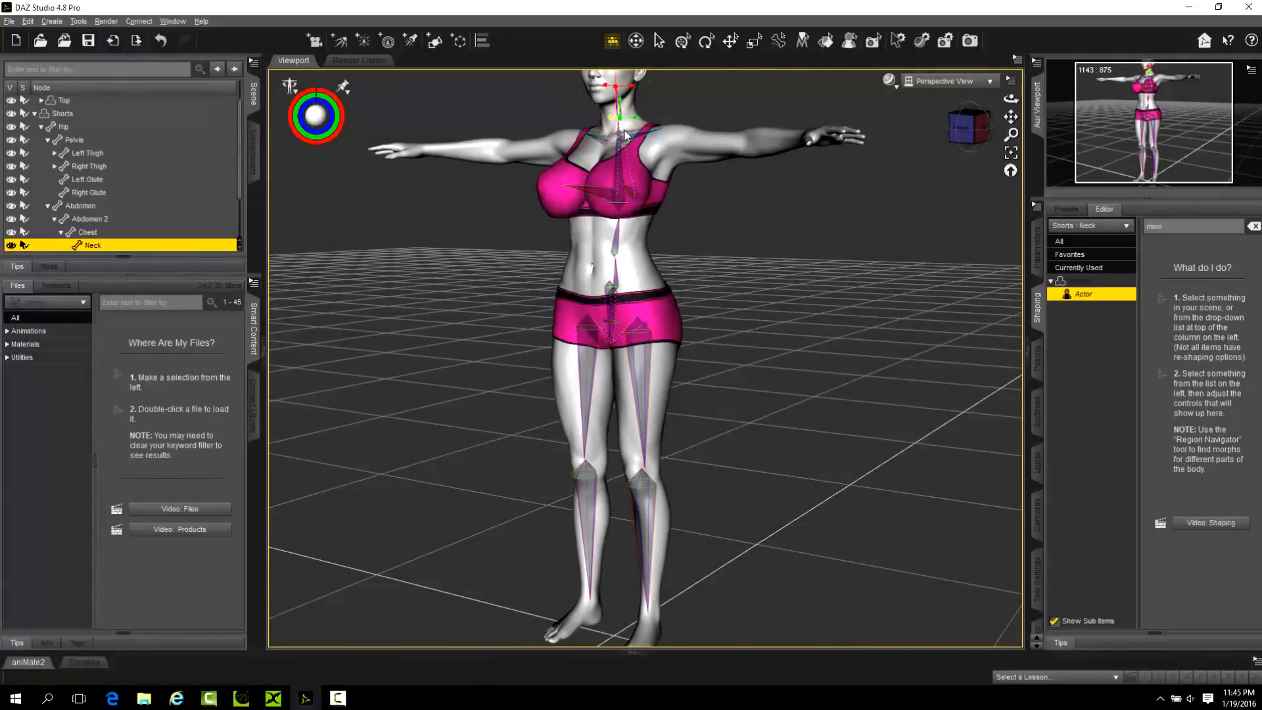
left_click_drag(1010, 99, 807, 95)
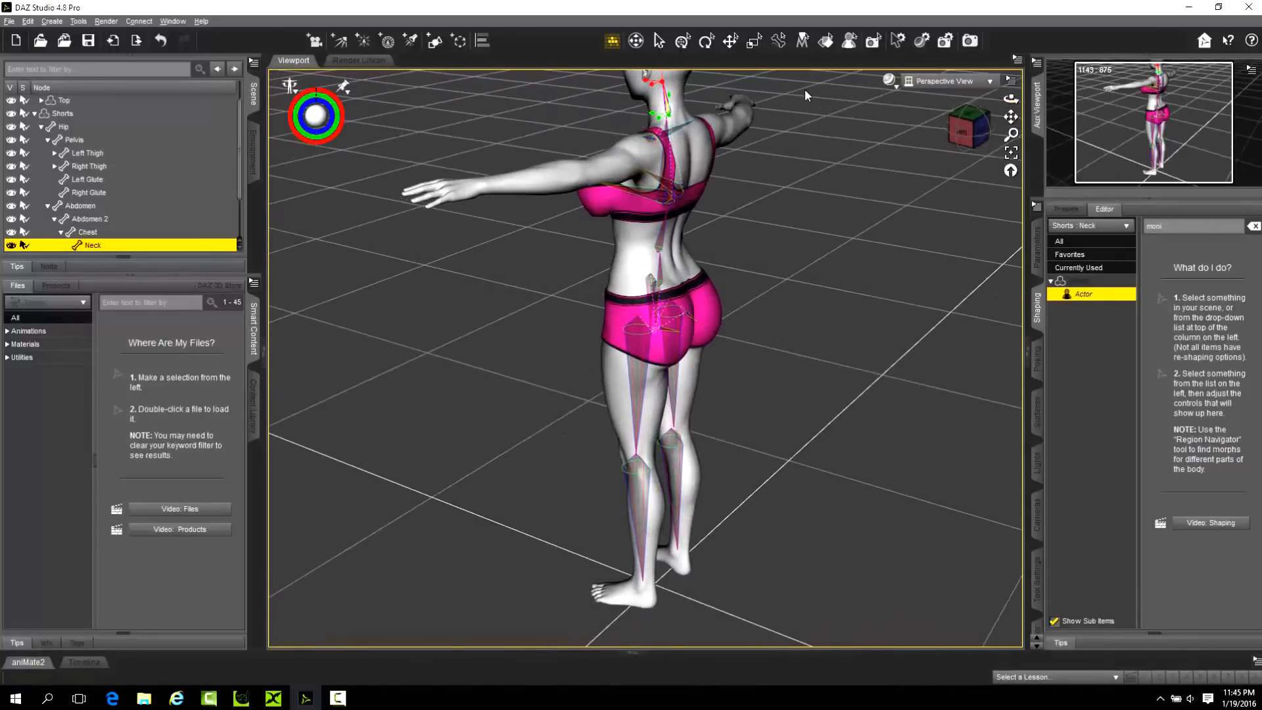
right_click(669, 115)
mouse_move(725, 163)
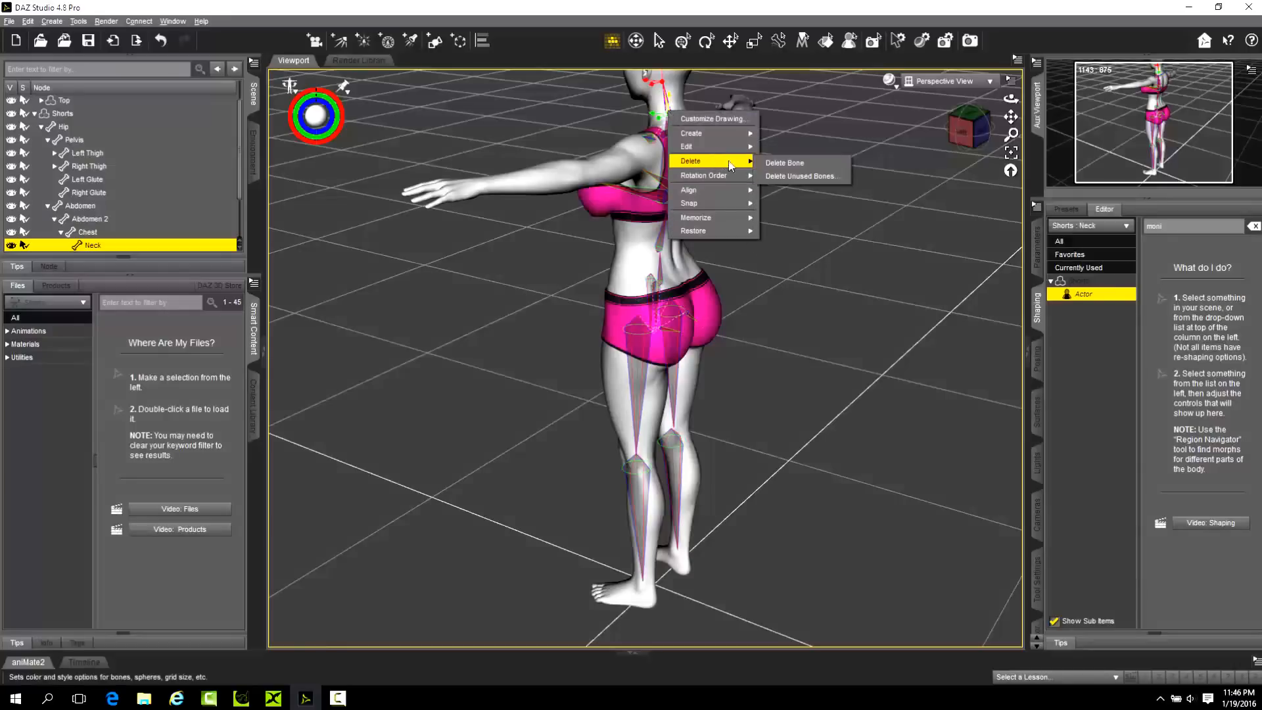
left_click(783, 162)
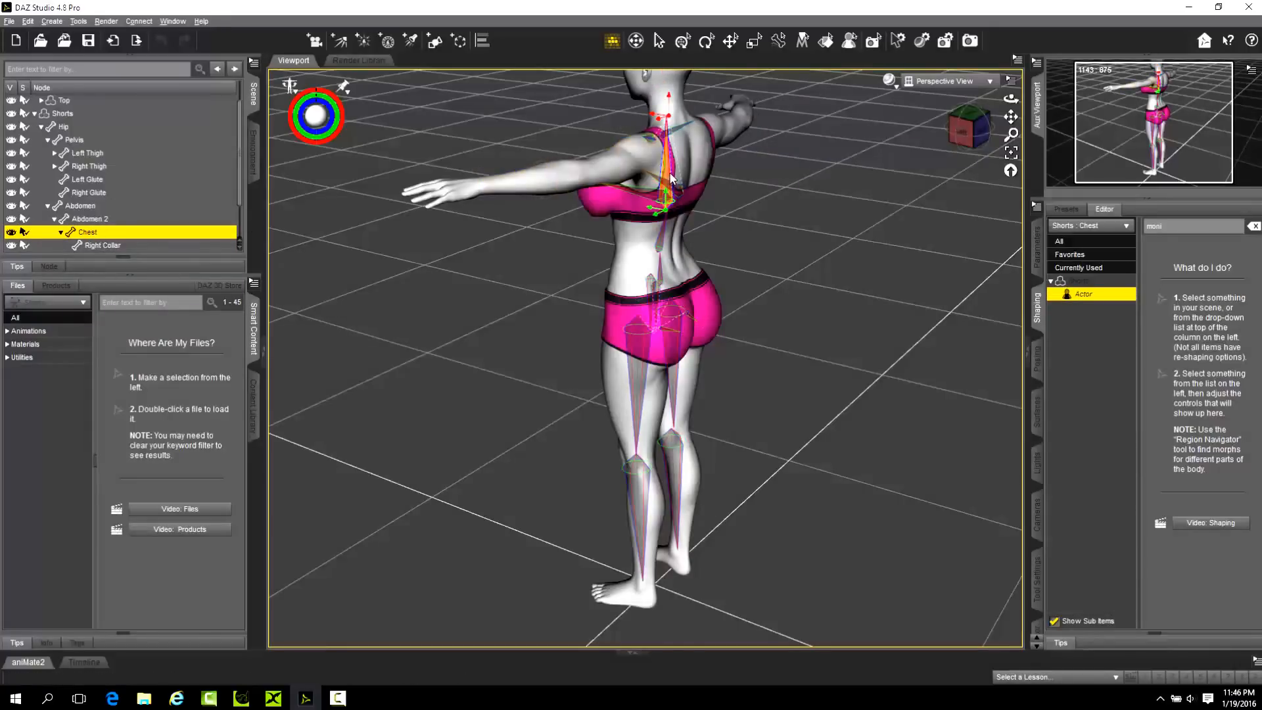
Delete the Right Collar and Left Collar bones from the Shorts skeleton.
left_click(675, 129)
right_click(676, 129)
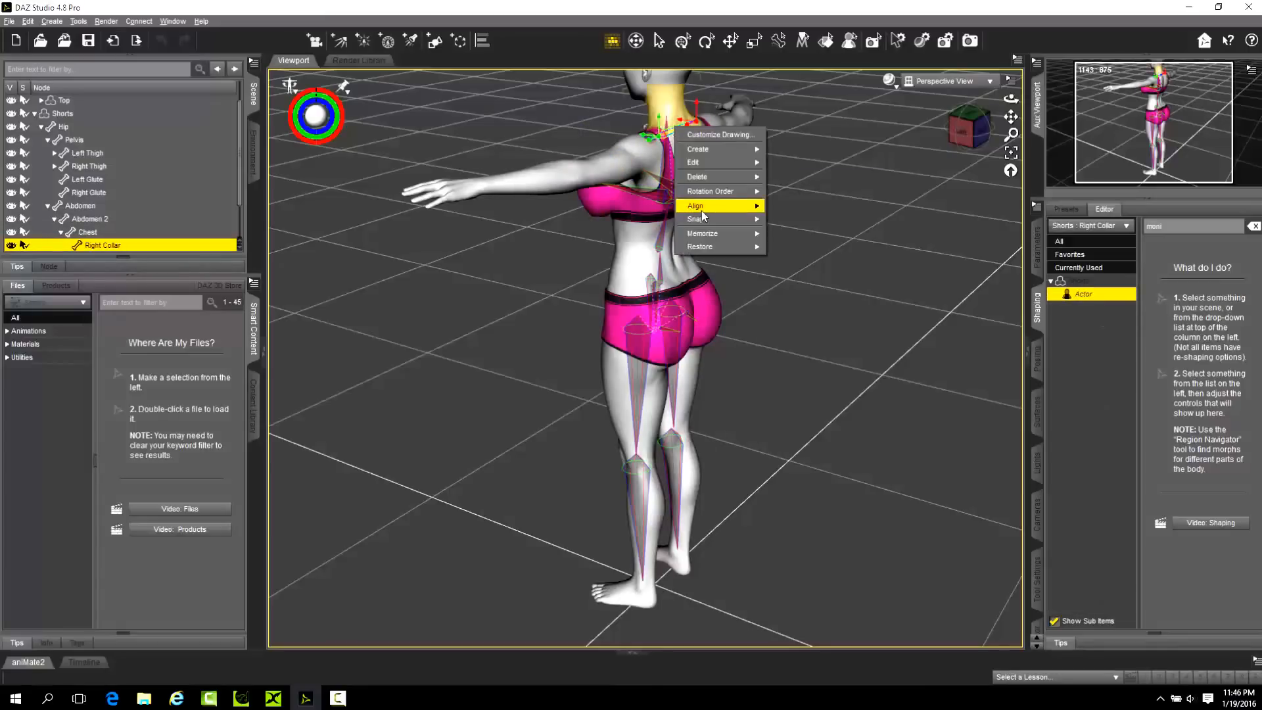
mouse_move(713, 179)
left_click(792, 179)
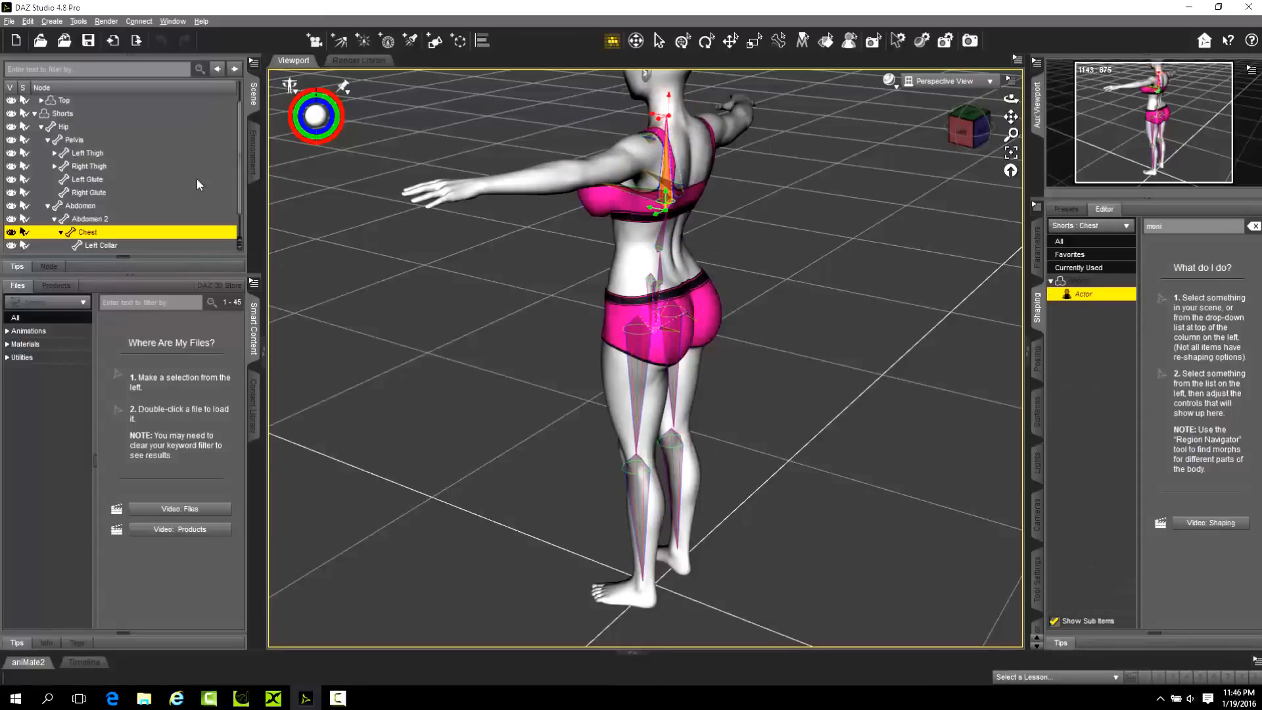
left_click(648, 141)
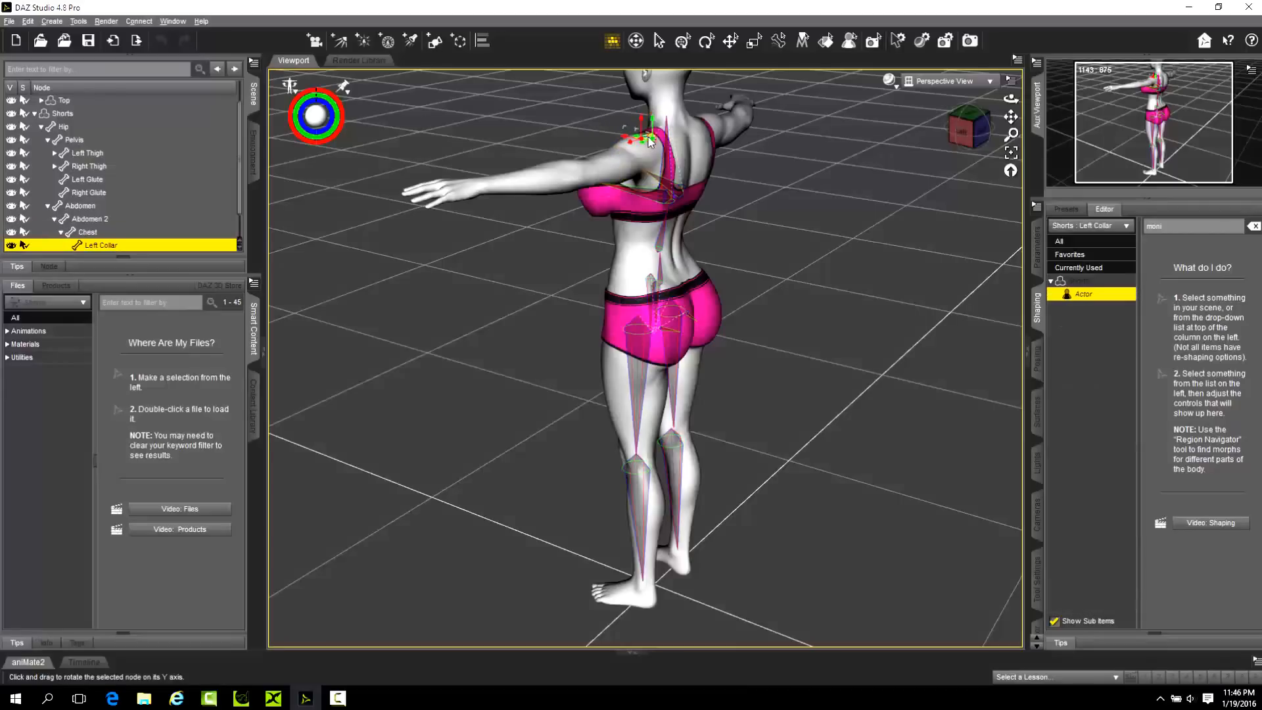
right_click(648, 139)
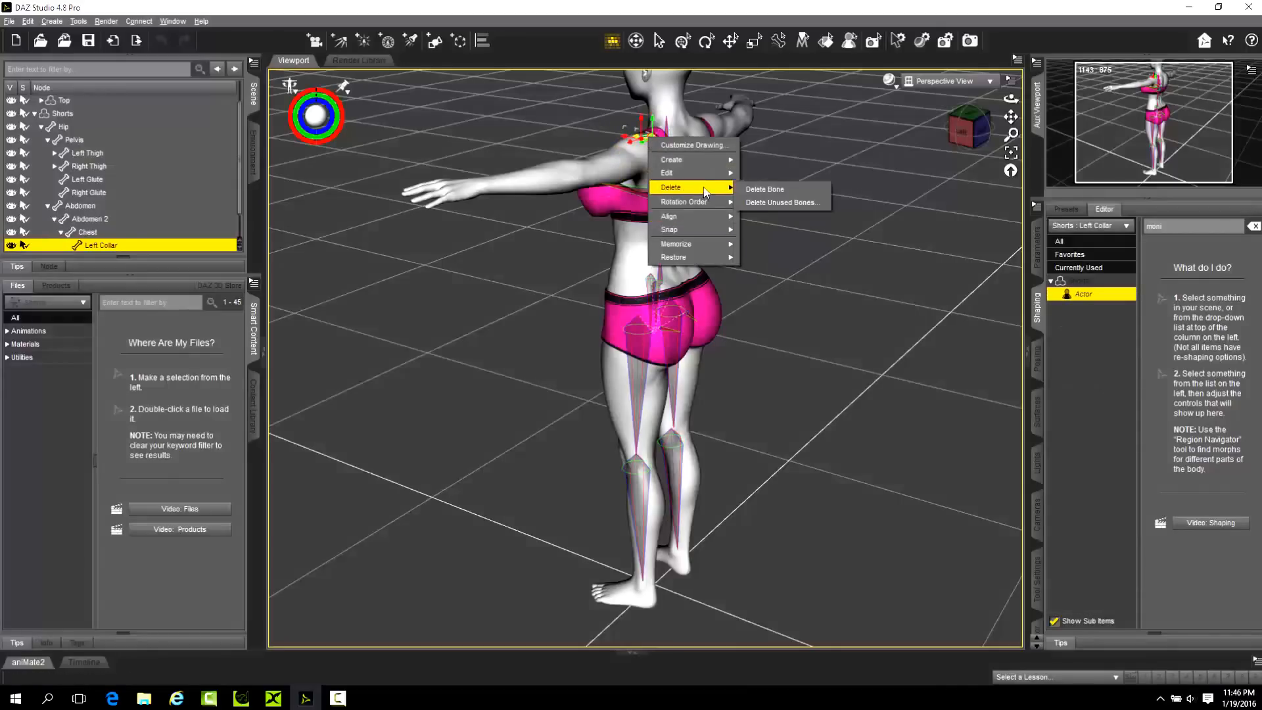
left_click(753, 186)
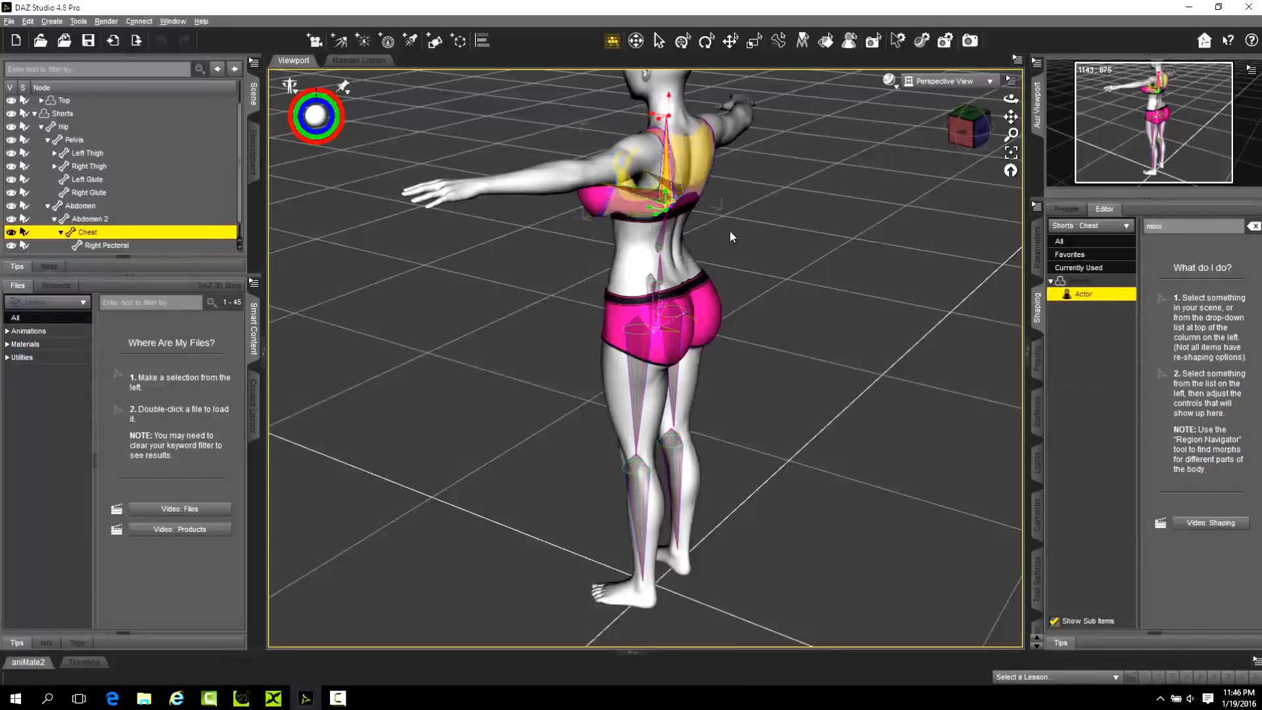
Delete the Right Pectoral and Left Pectoral bones from the Shorts skeleton.
left_click_drag(1011, 99, 939, 100)
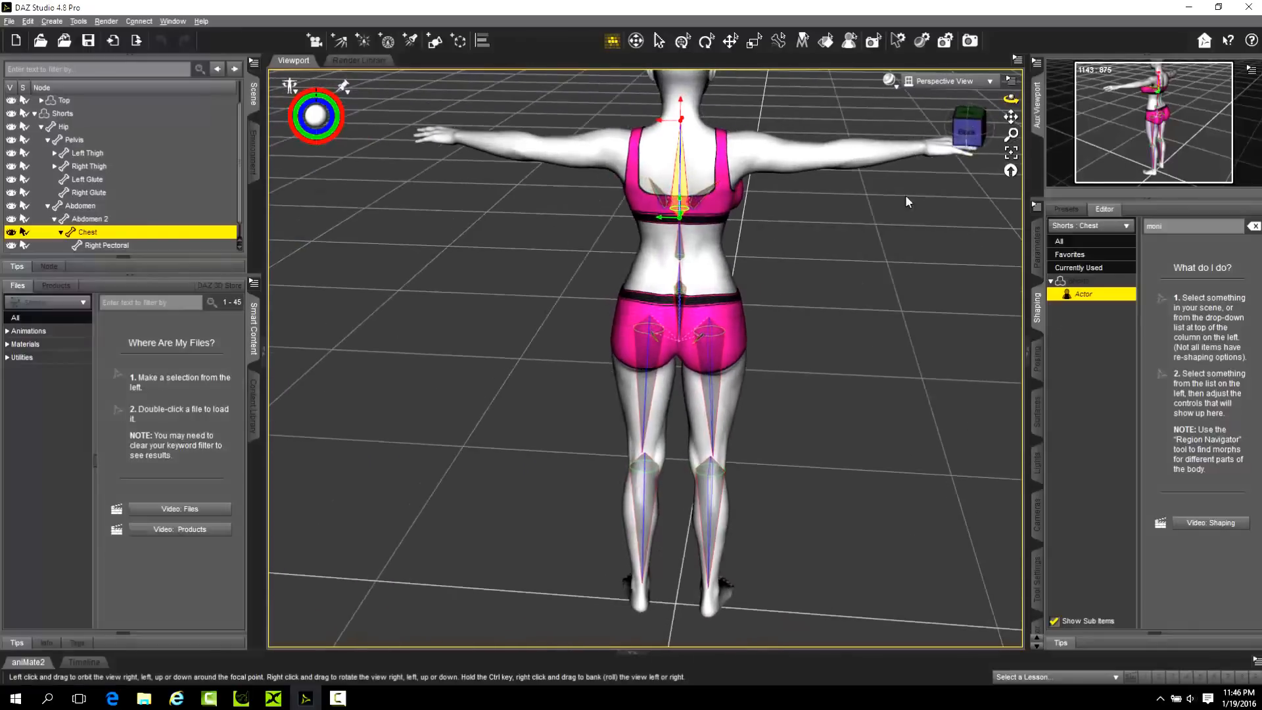
left_click(693, 197)
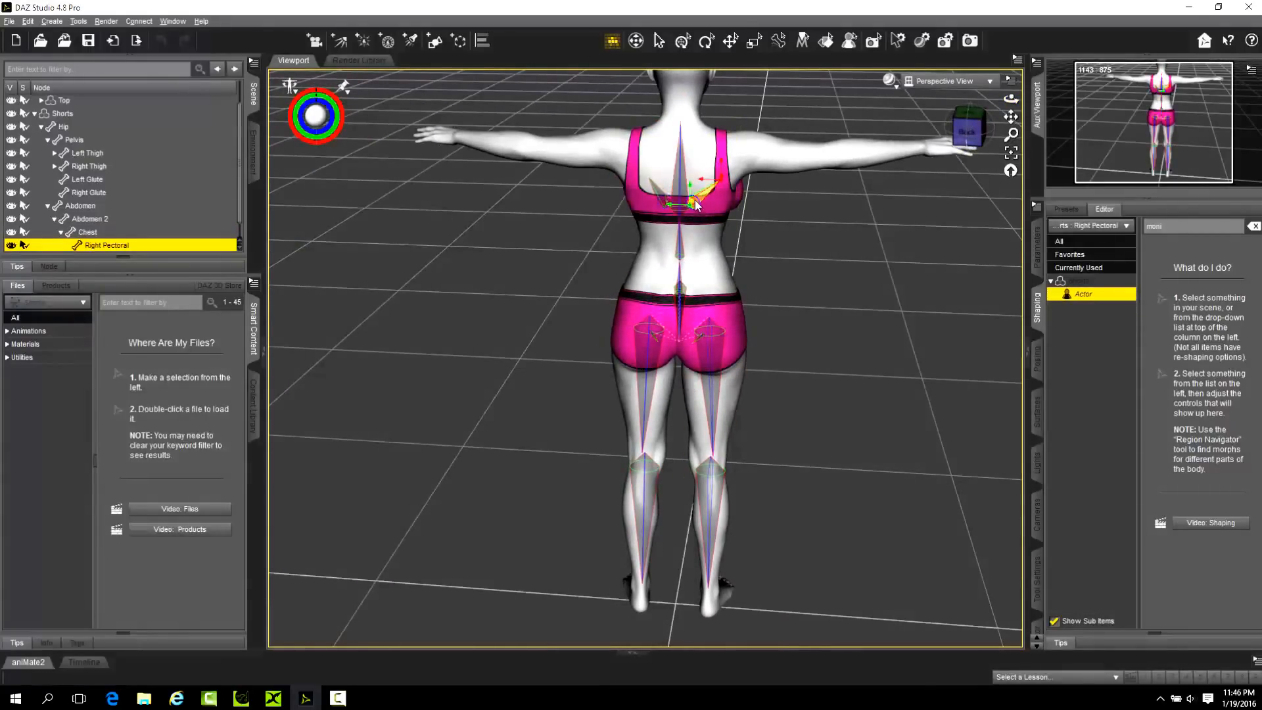
right_click(696, 200)
mouse_move(743, 248)
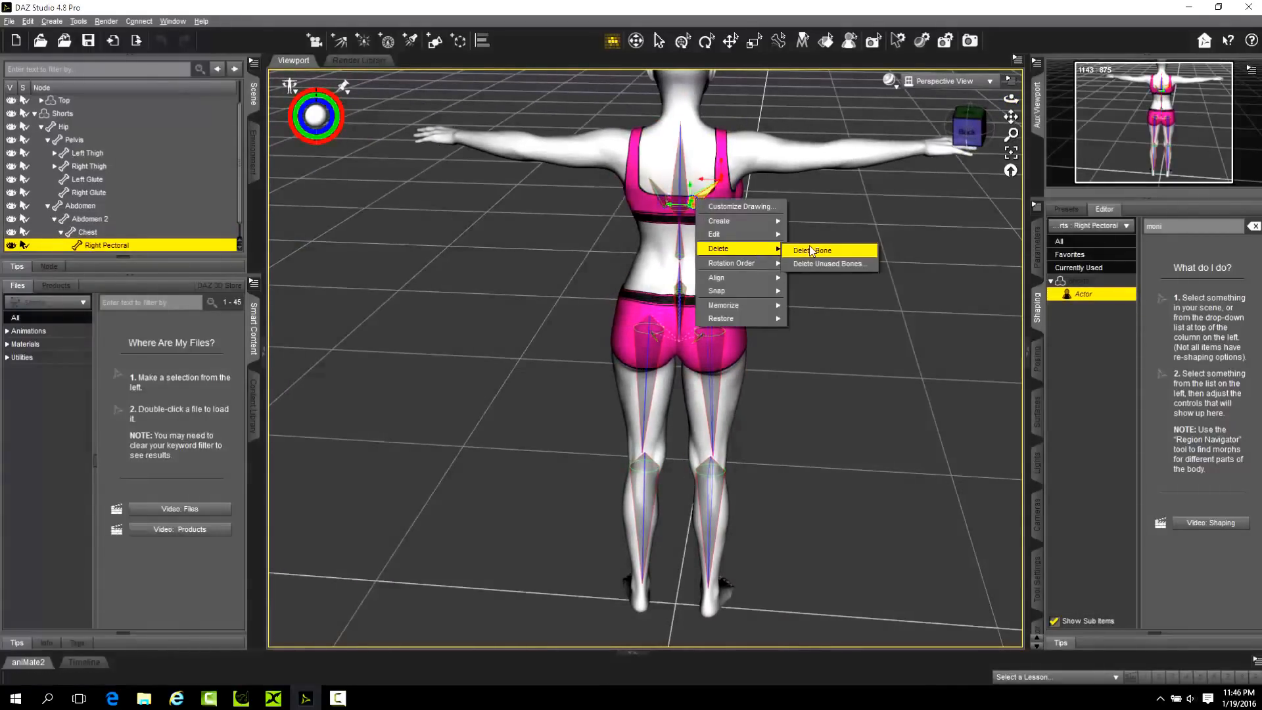
left_click(812, 251)
left_click(661, 198)
right_click(663, 201)
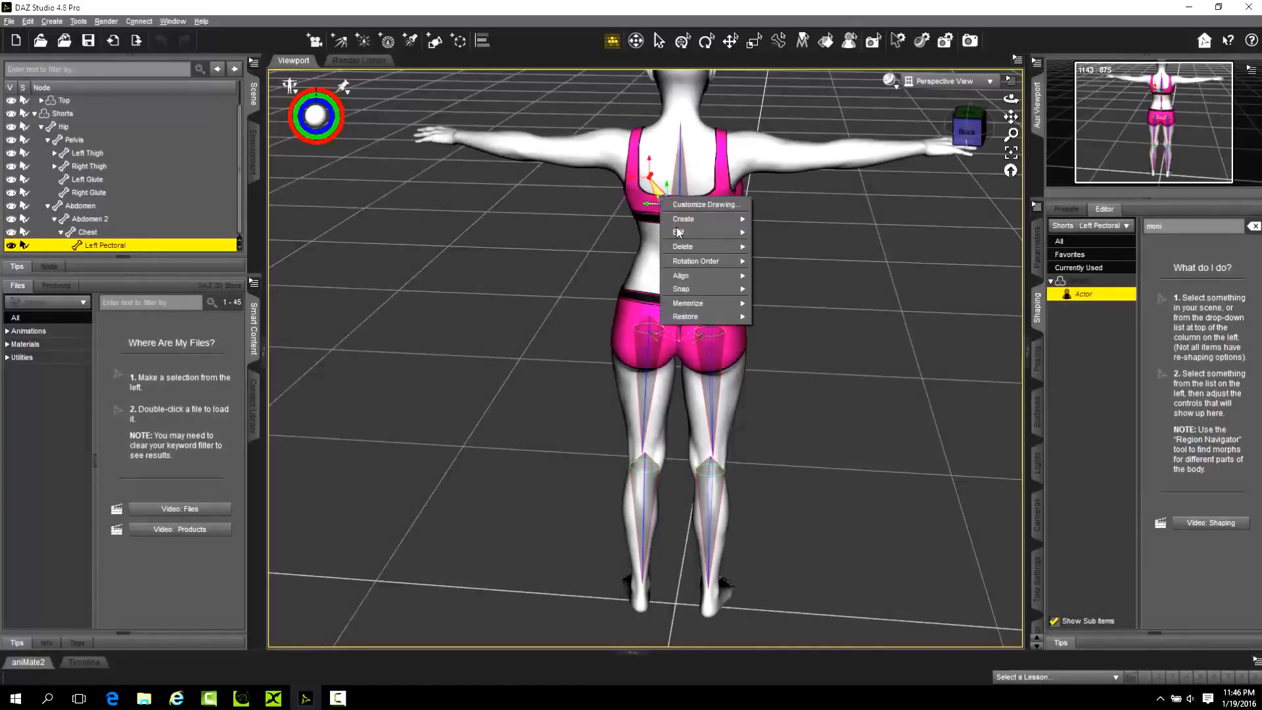
mouse_move(722, 248)
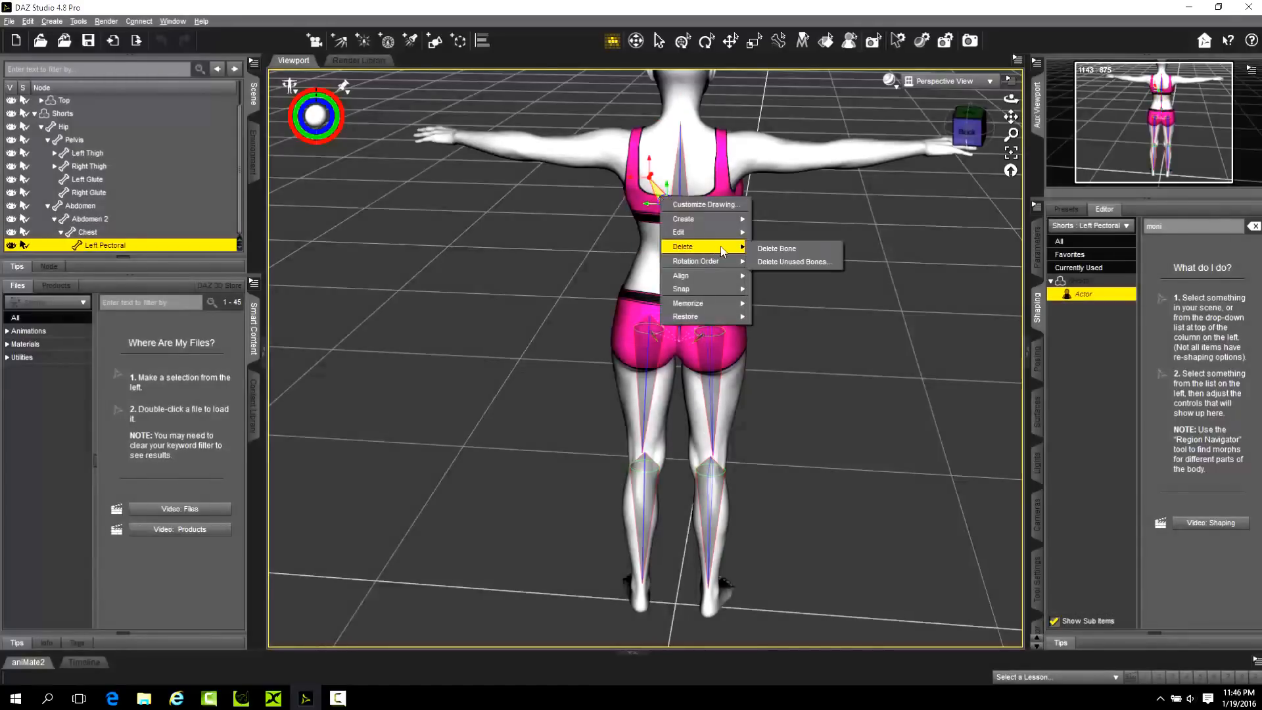
left_click(777, 248)
Delete the Chest bone at the upper end of the Shorts spine.
right_click(680, 186)
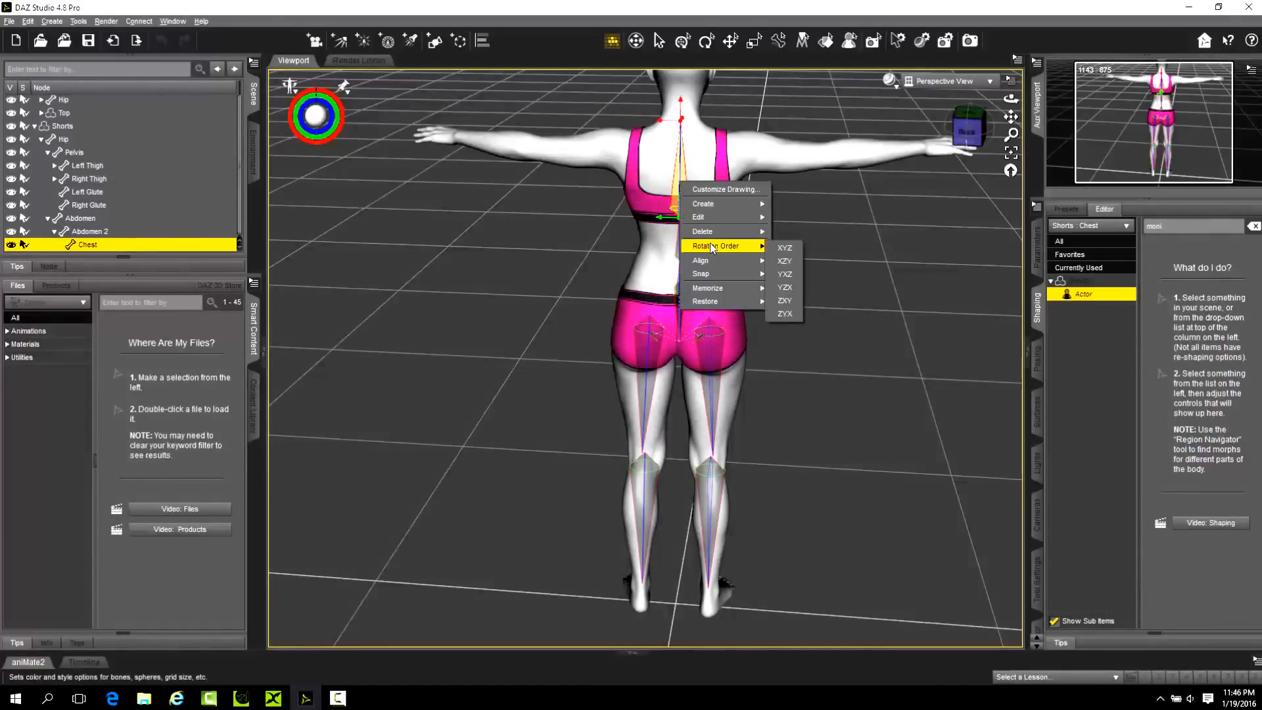
mouse_move(720, 232)
left_click(782, 233)
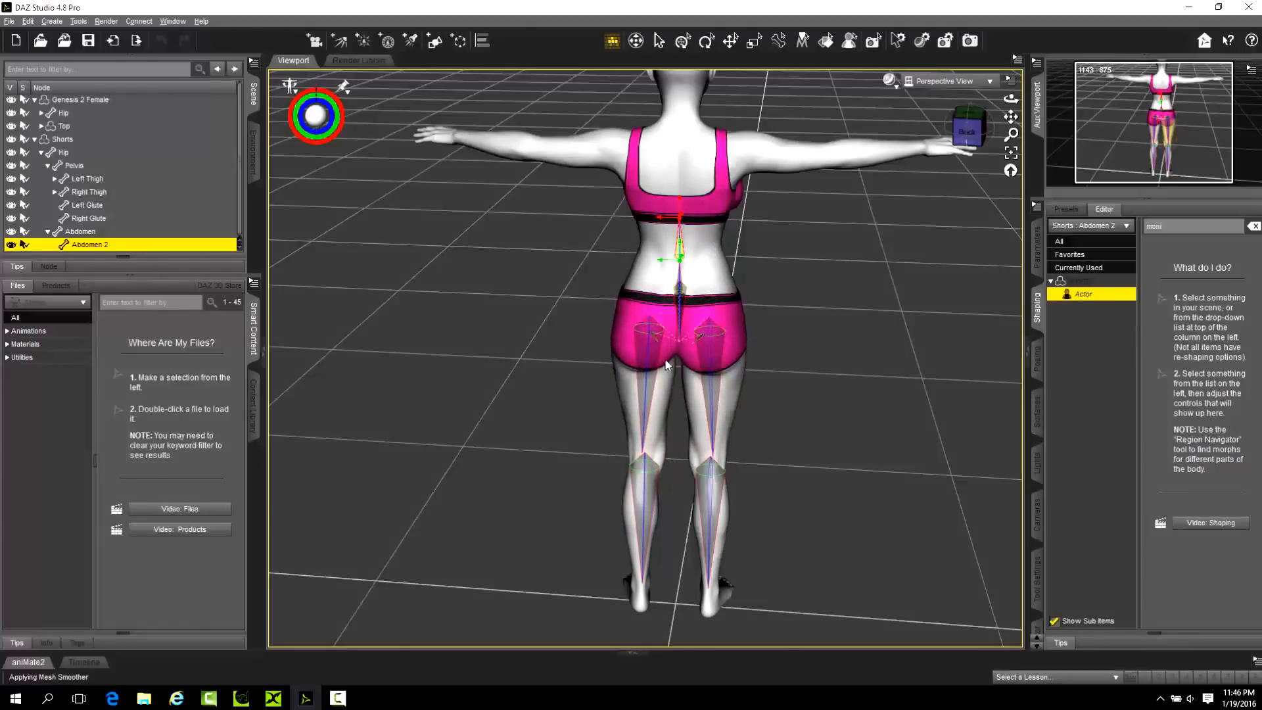
Delete the Right Shin and Left Shin bones below the thighs in the Shorts skeleton.
left_click(715, 523)
left_click(647, 513)
left_click(714, 510)
right_click(709, 507)
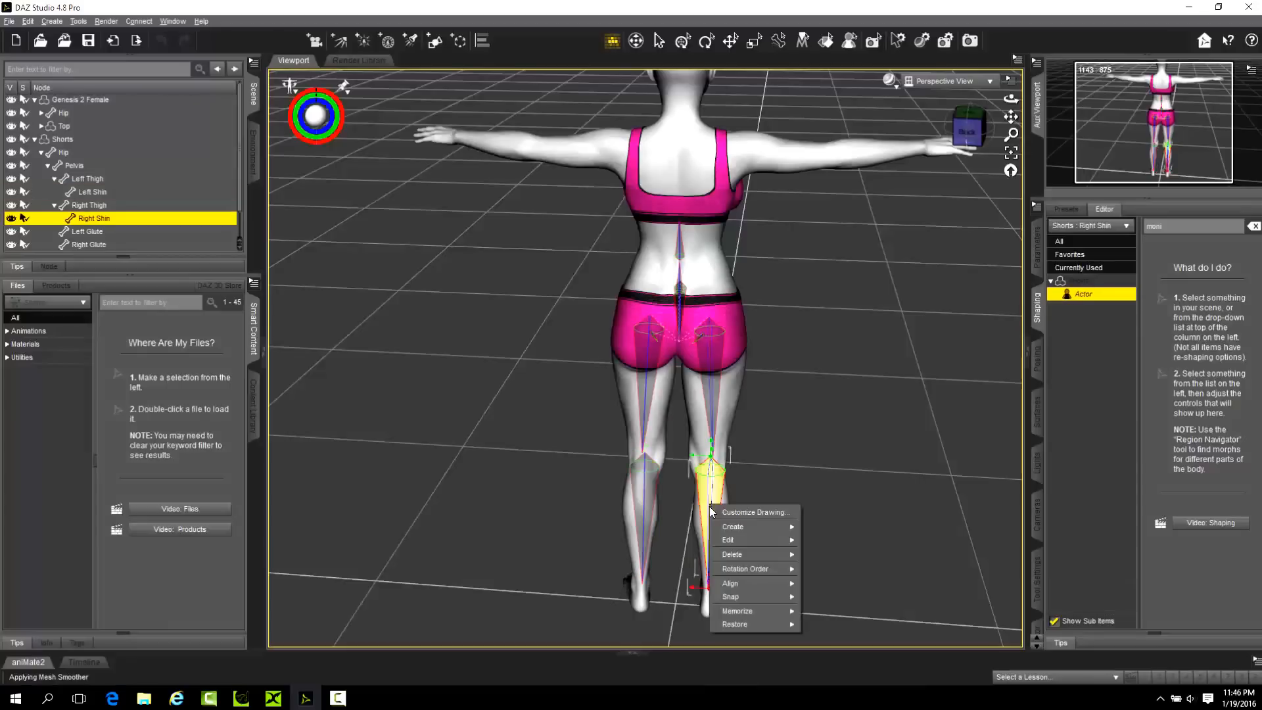
mouse_move(756, 584)
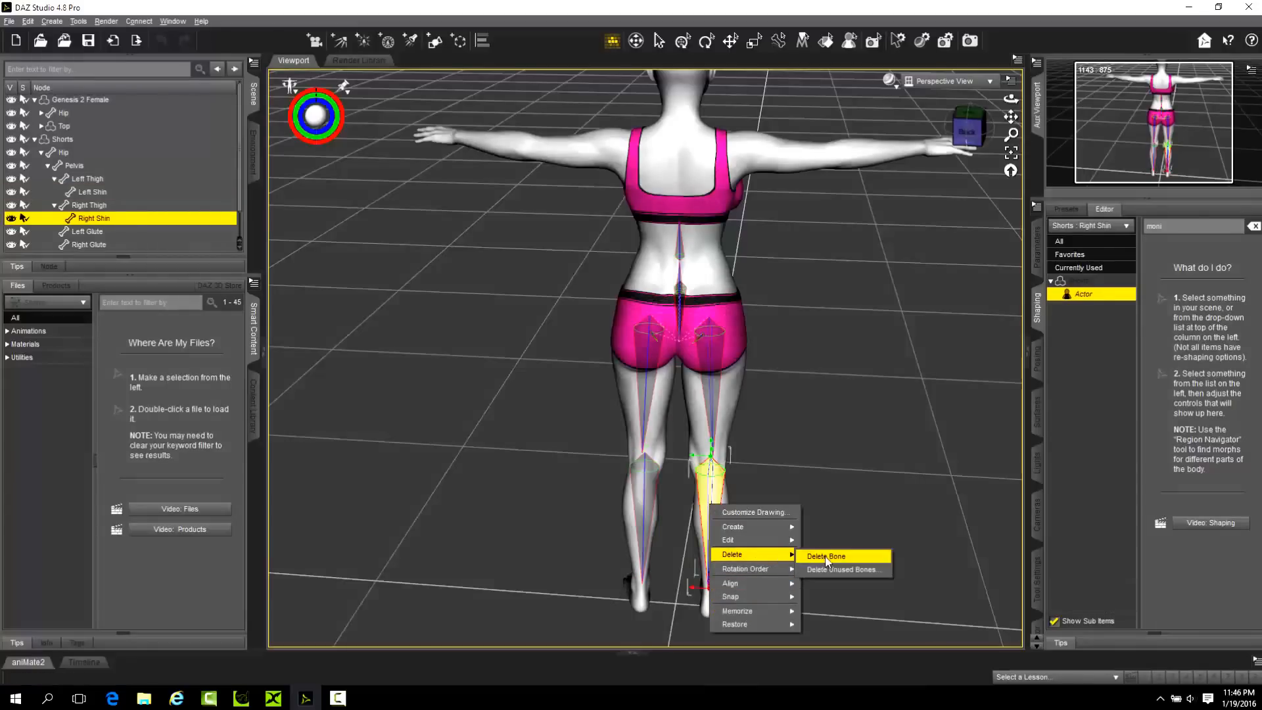
left_click(830, 585)
left_click(645, 513)
right_click(645, 512)
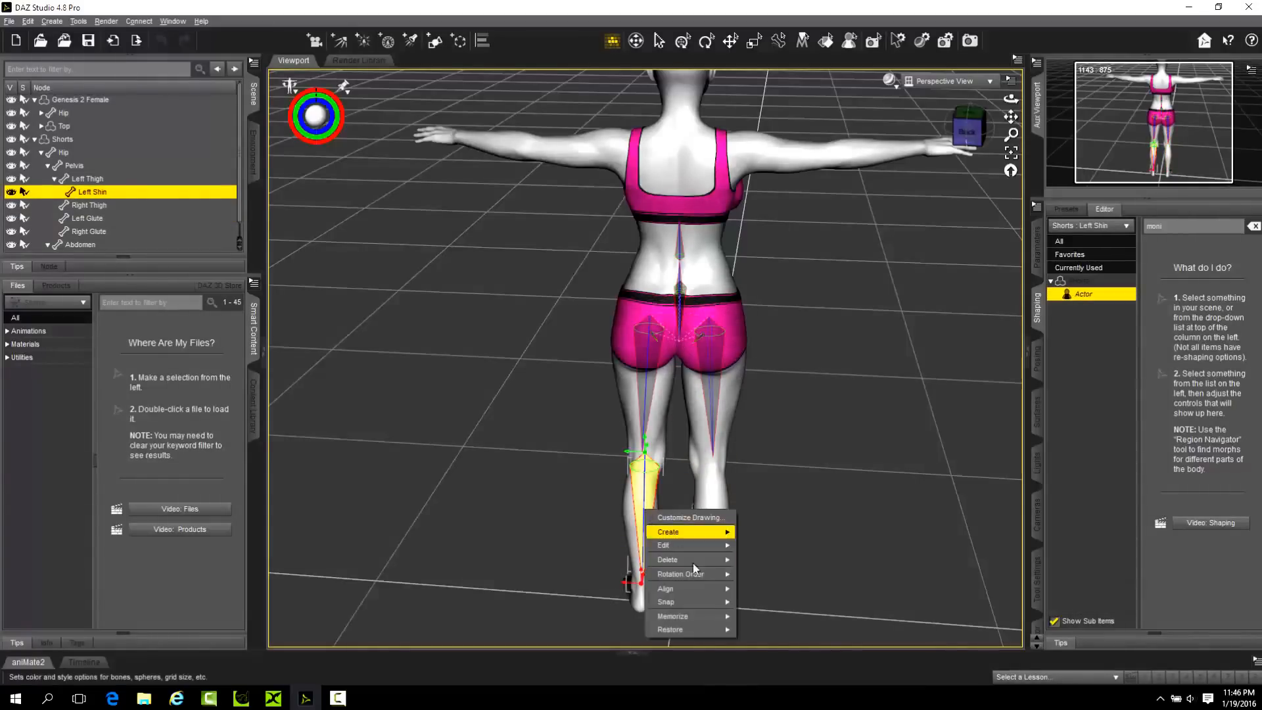
mouse_move(700, 559)
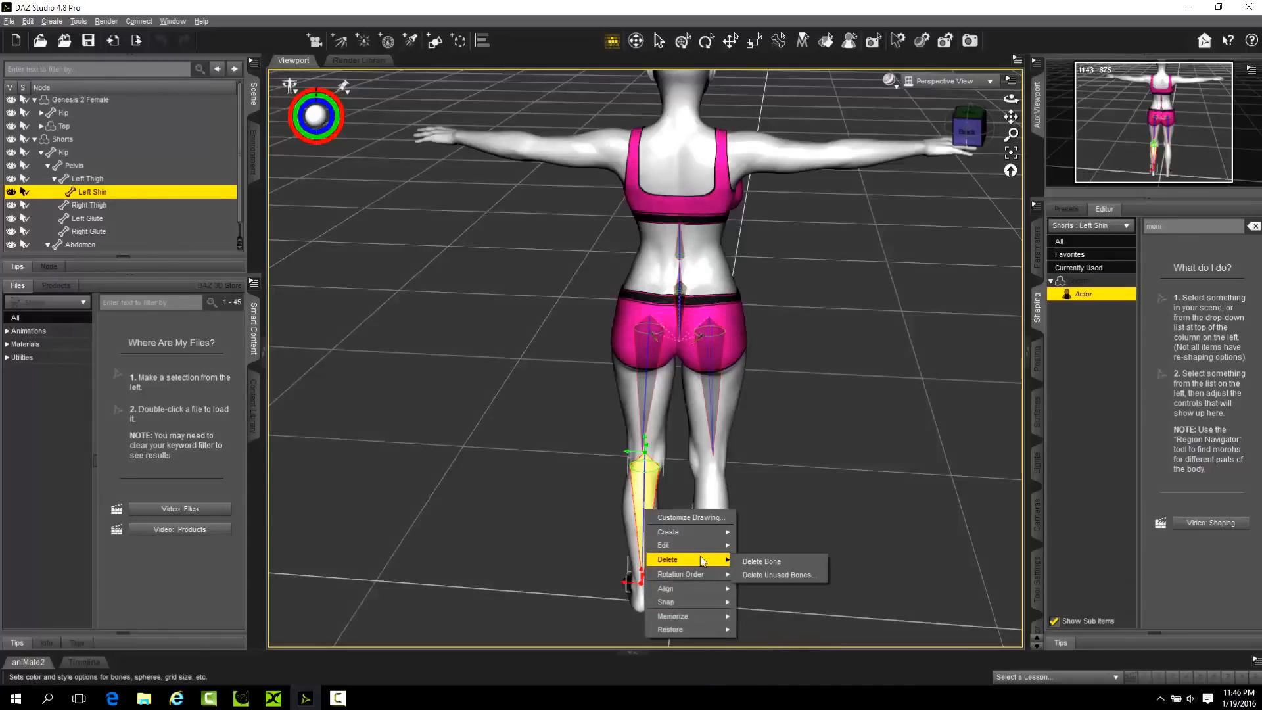
left_click(765, 563)
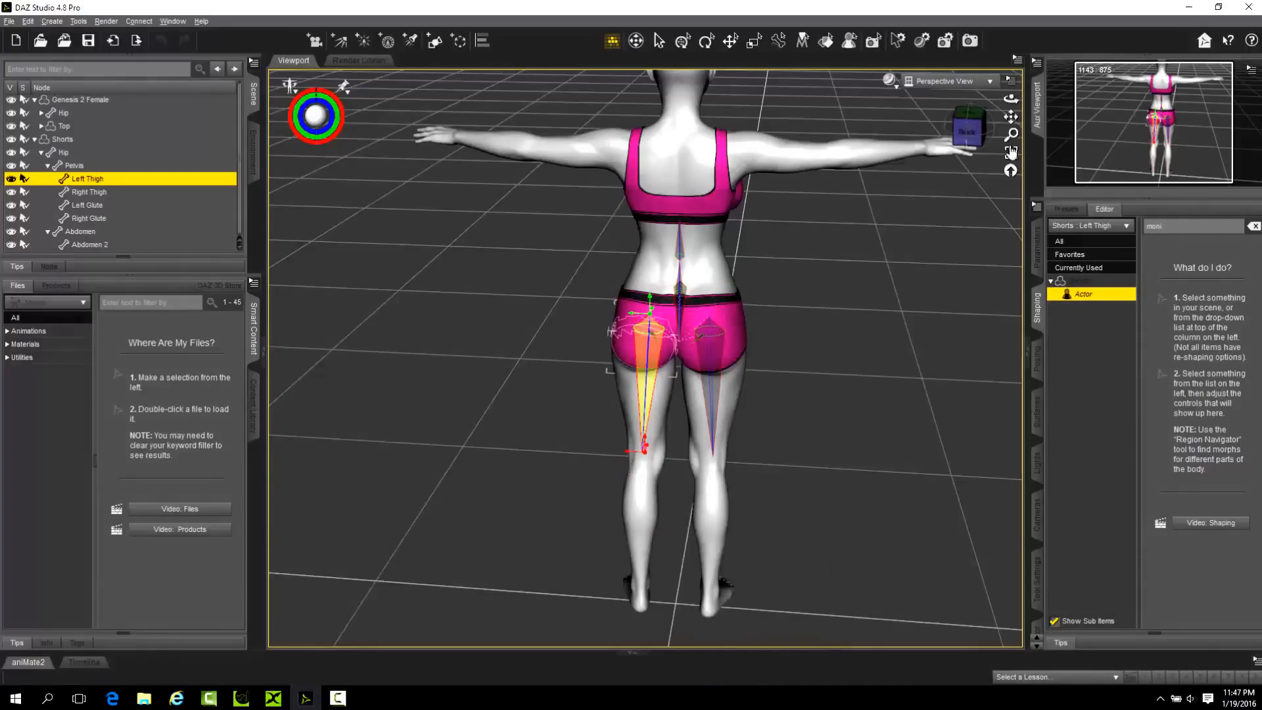
left_click_drag(1011, 98, 435, 383)
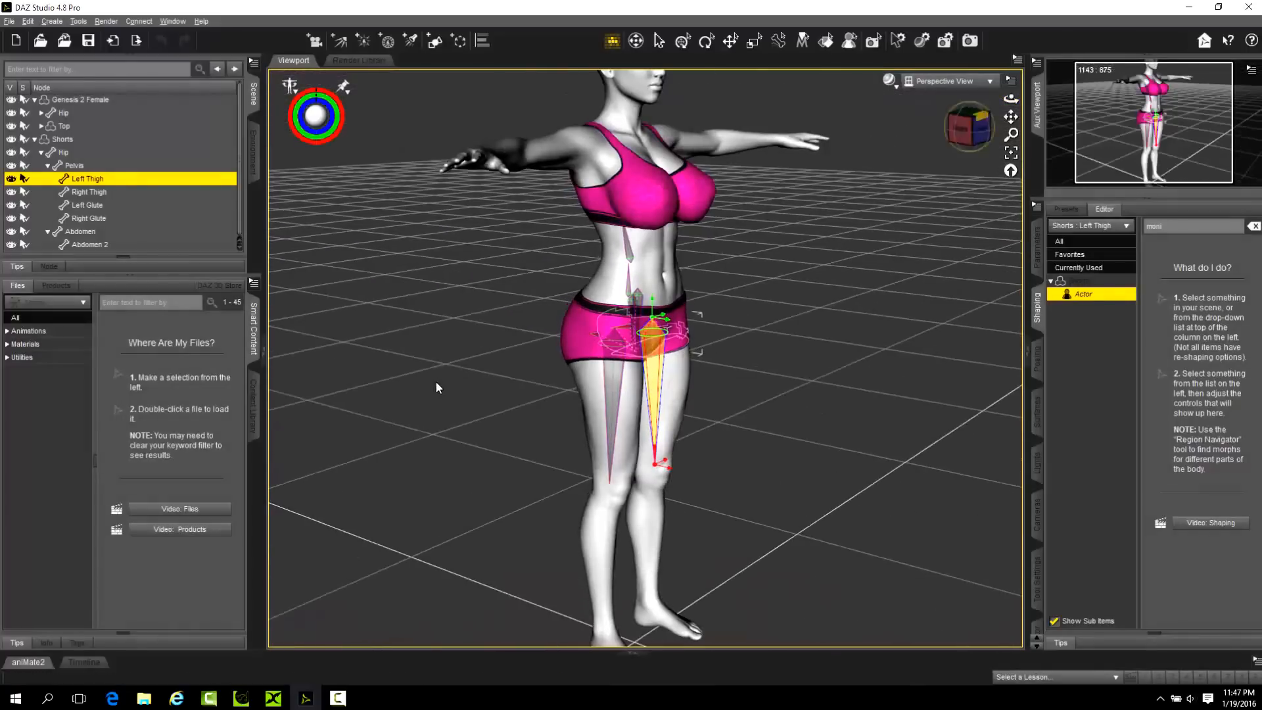
Collapse the Shorts and Genesis 2 Female hierarchies in the scene tree.
left_click(34, 138)
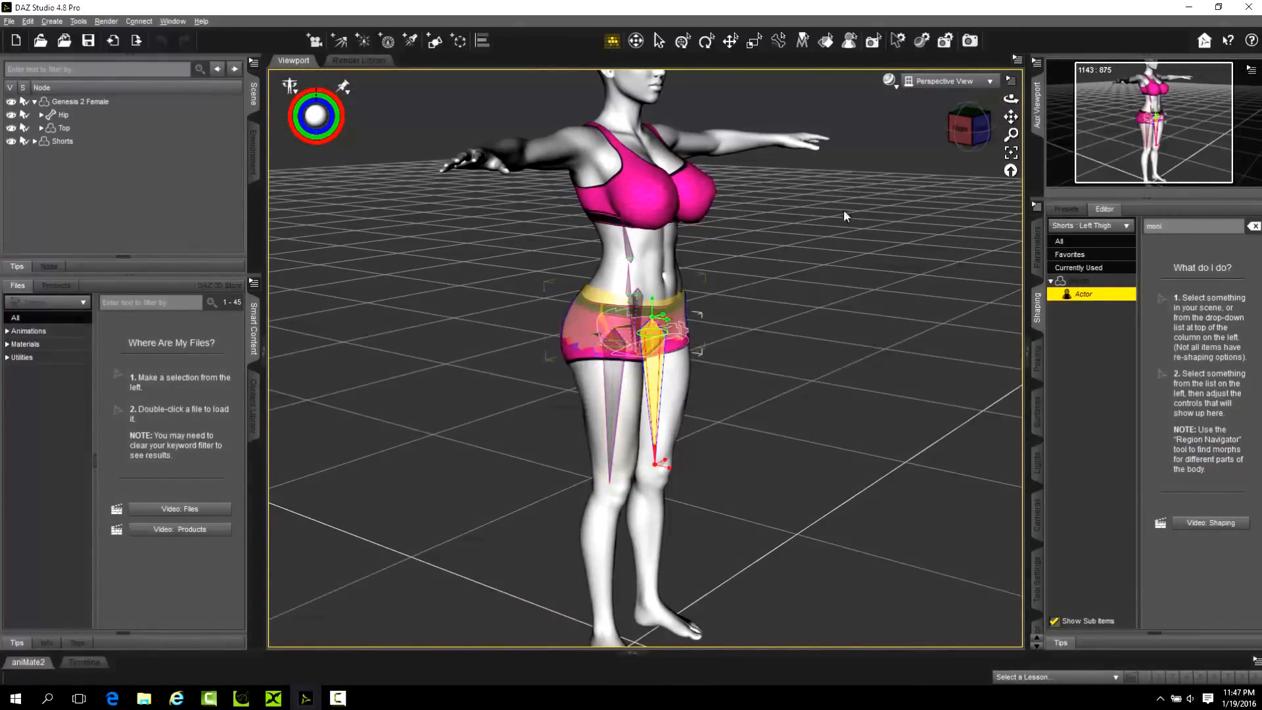
left_click_drag(1011, 98, 971, 84)
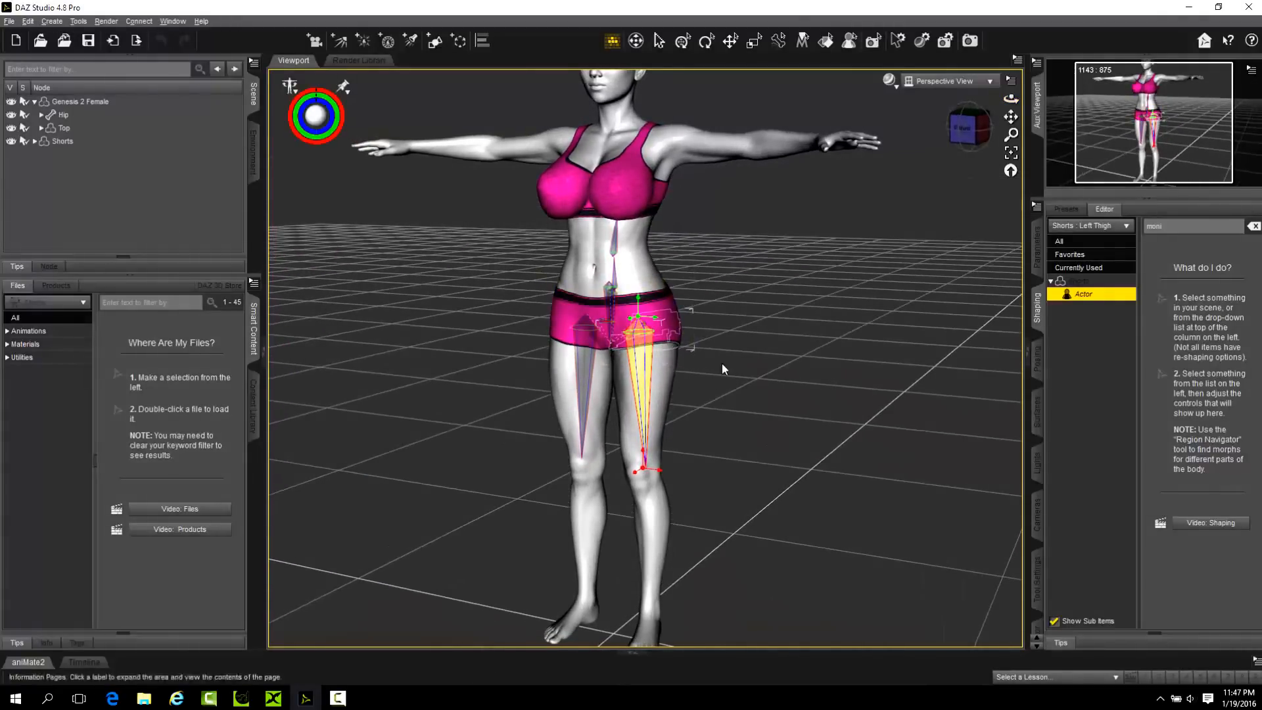
scroll(777, 336, "up", 2)
scroll(848, 296, "down", 5)
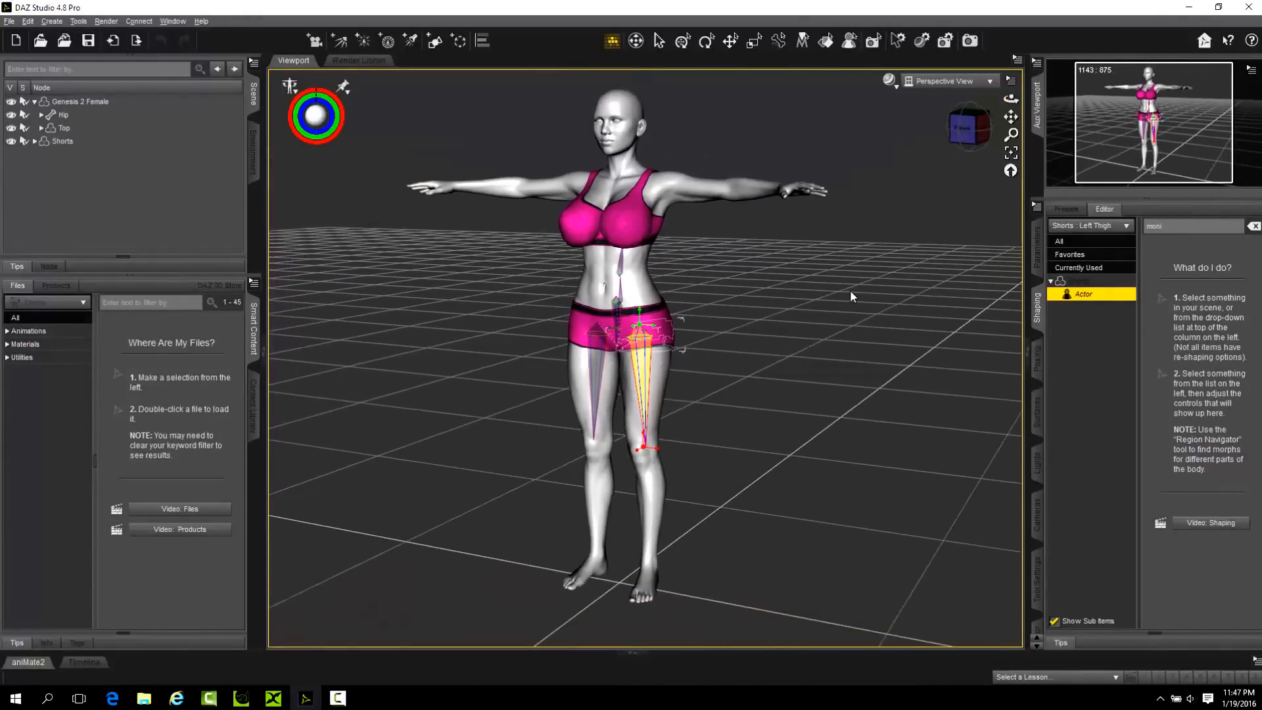
scroll(738, 291, "up", 1)
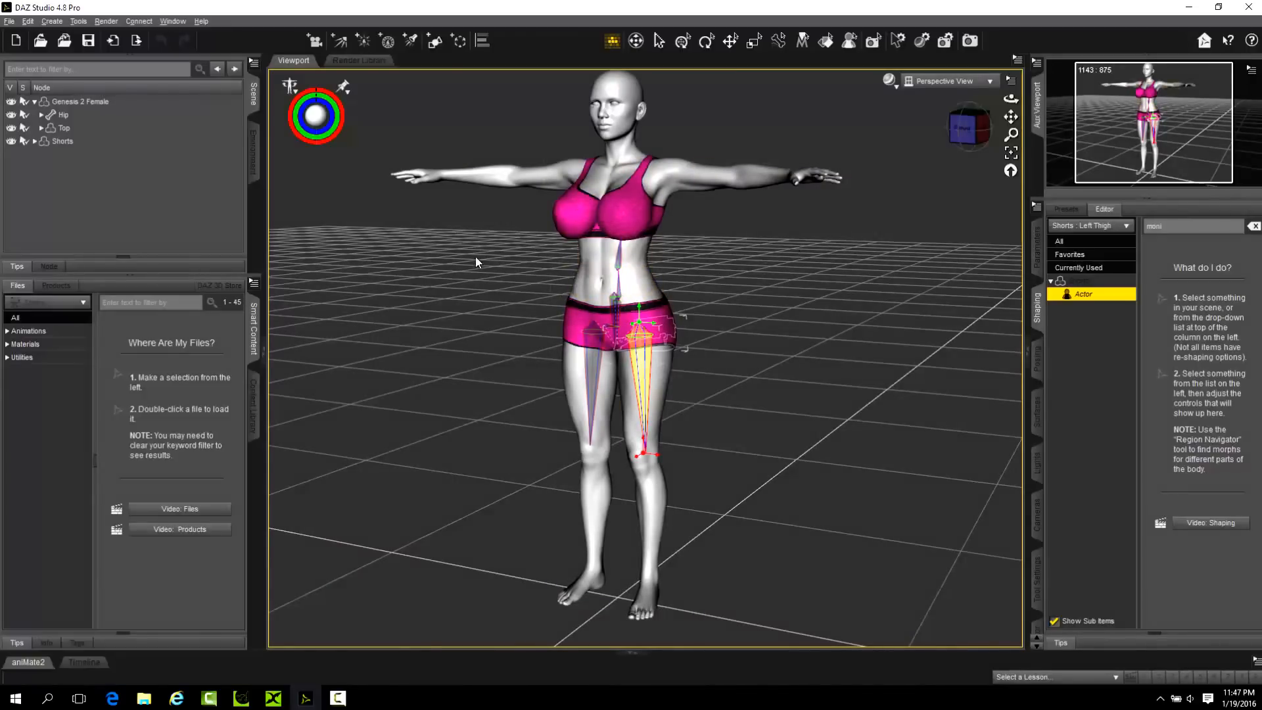
left_click(35, 102)
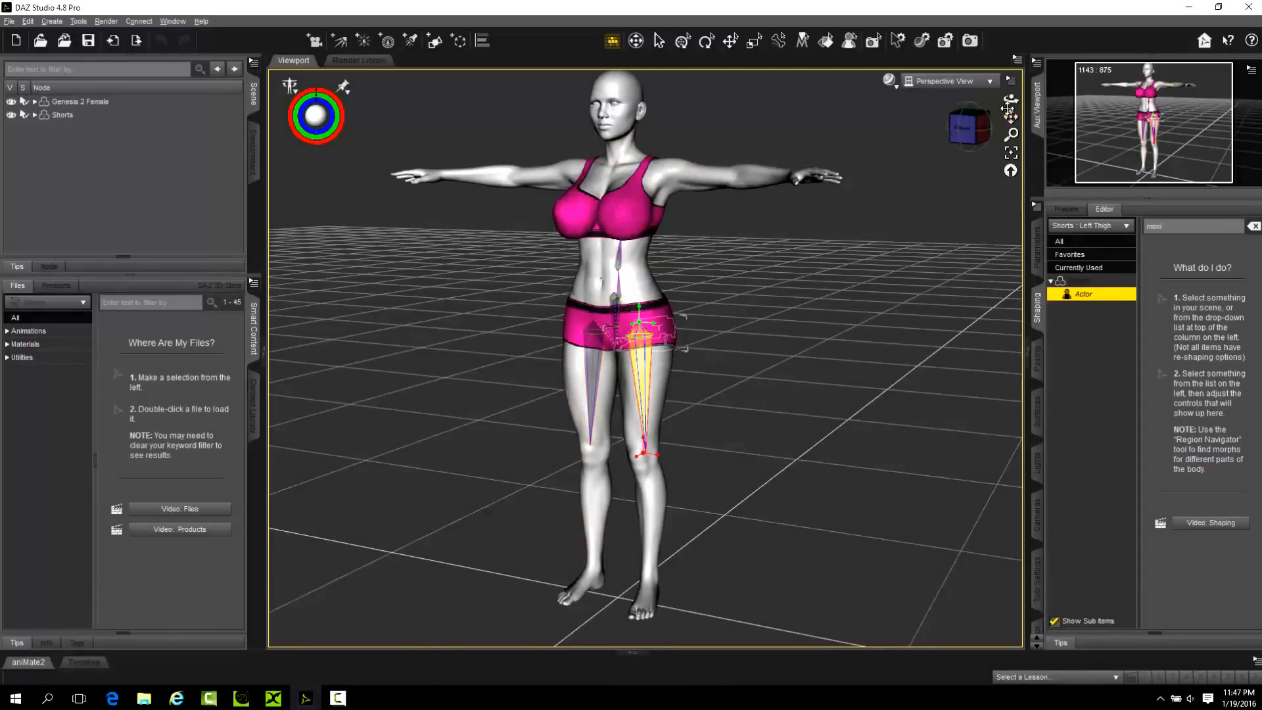
Clear the selection and examine the dressed figure from the front and from its left side.
mouse_move(1010, 99)
left_mouse_down()
mouse_move(1010, 115)
mouse_move(1008, 100)
left_mouse_up()
left_click(990, 80)
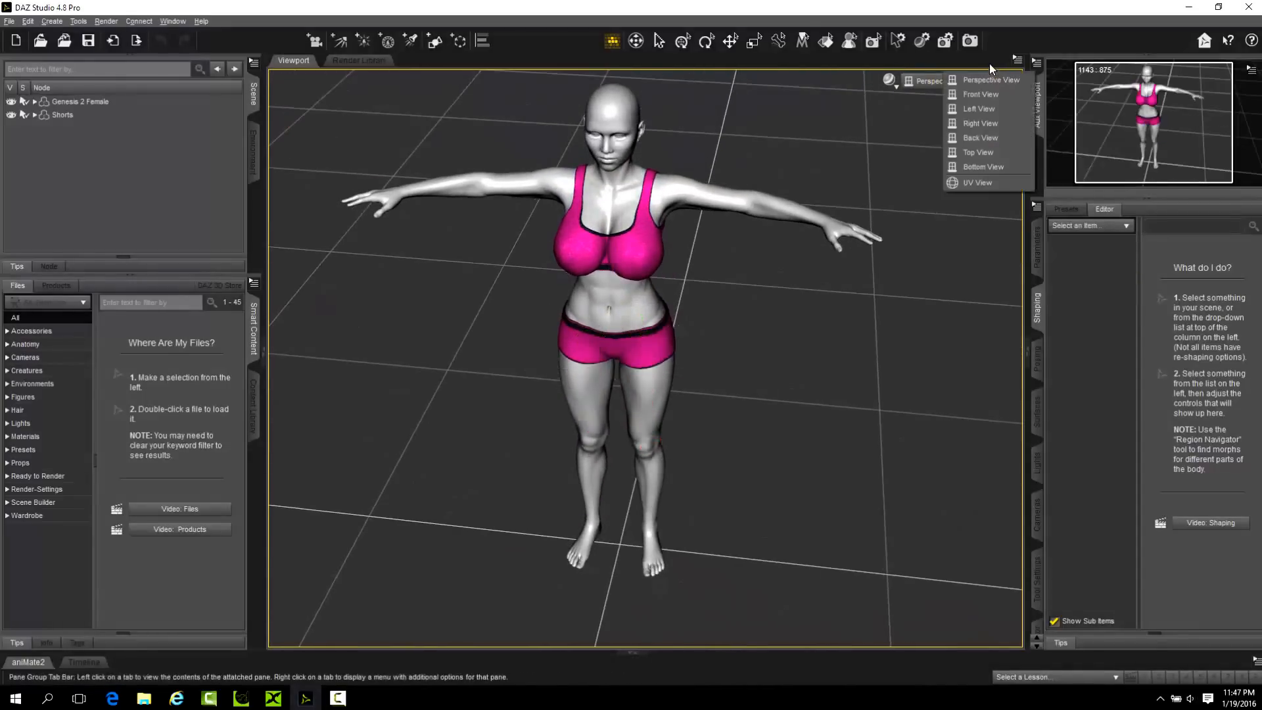
left_click(1038, 8)
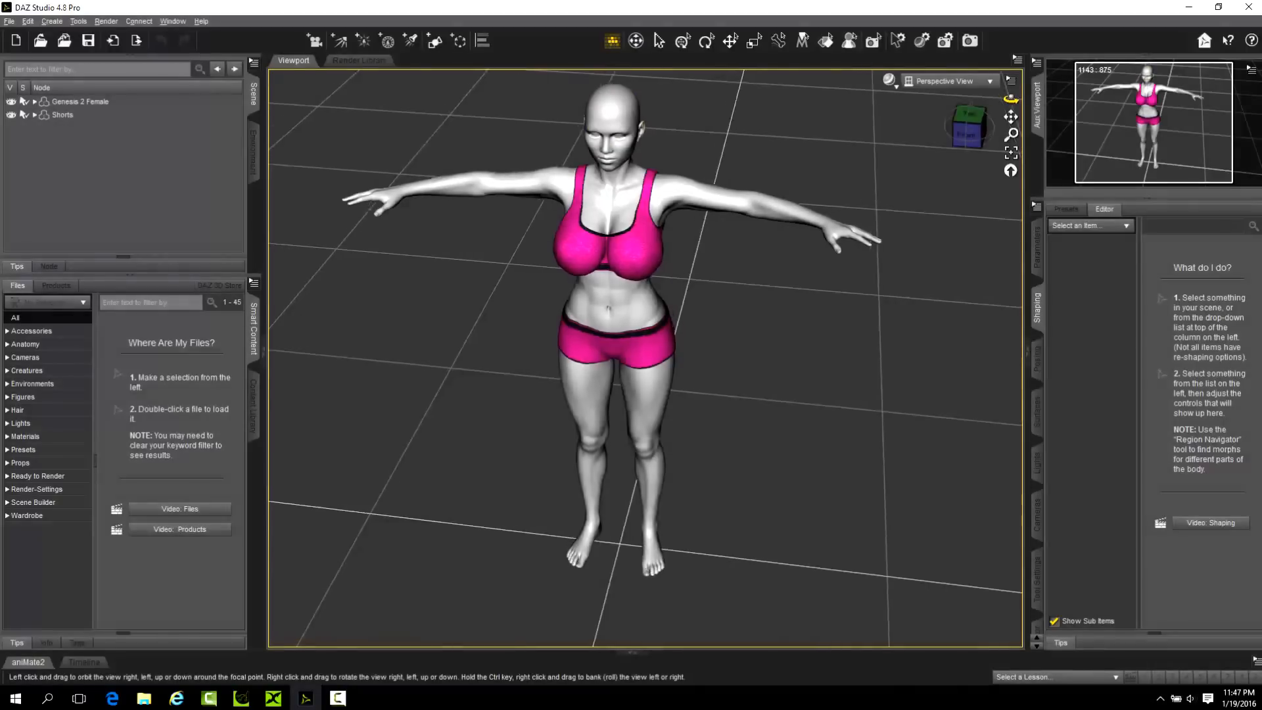
left_click_drag(1011, 98, 657, 129)
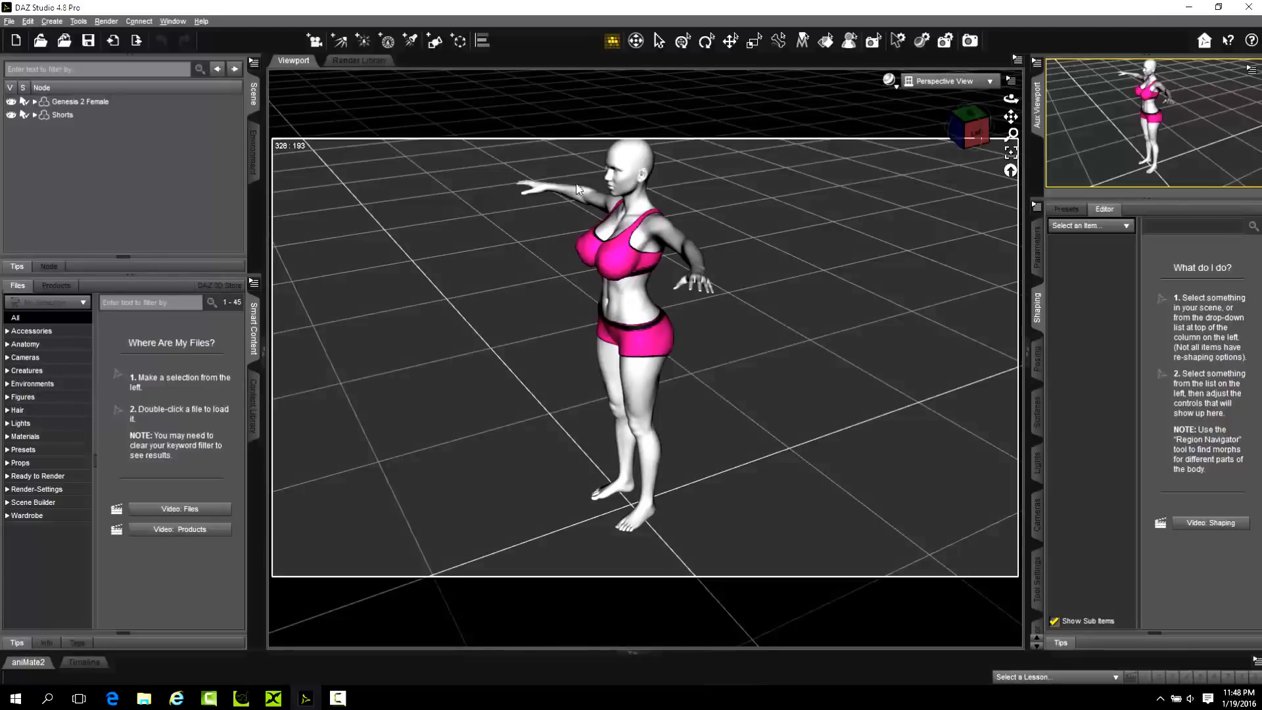
left_click(1011, 153)
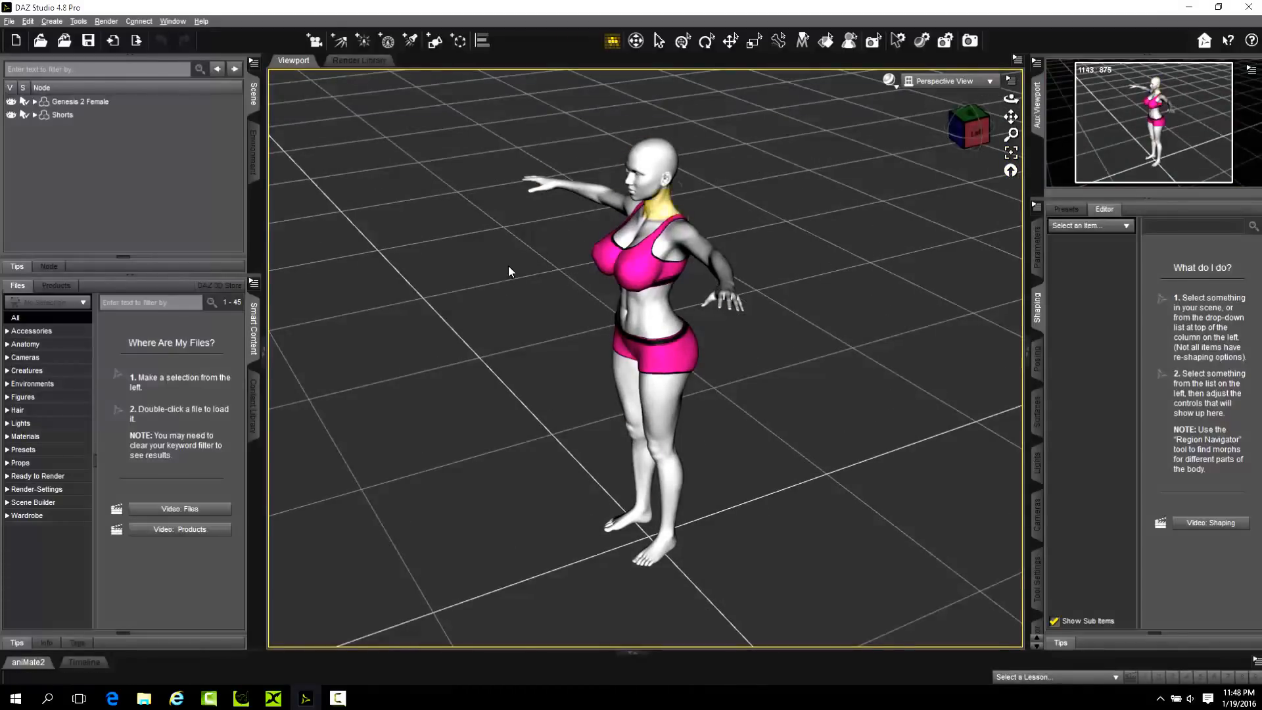
left_click_drag(1011, 99, 1049, 79)
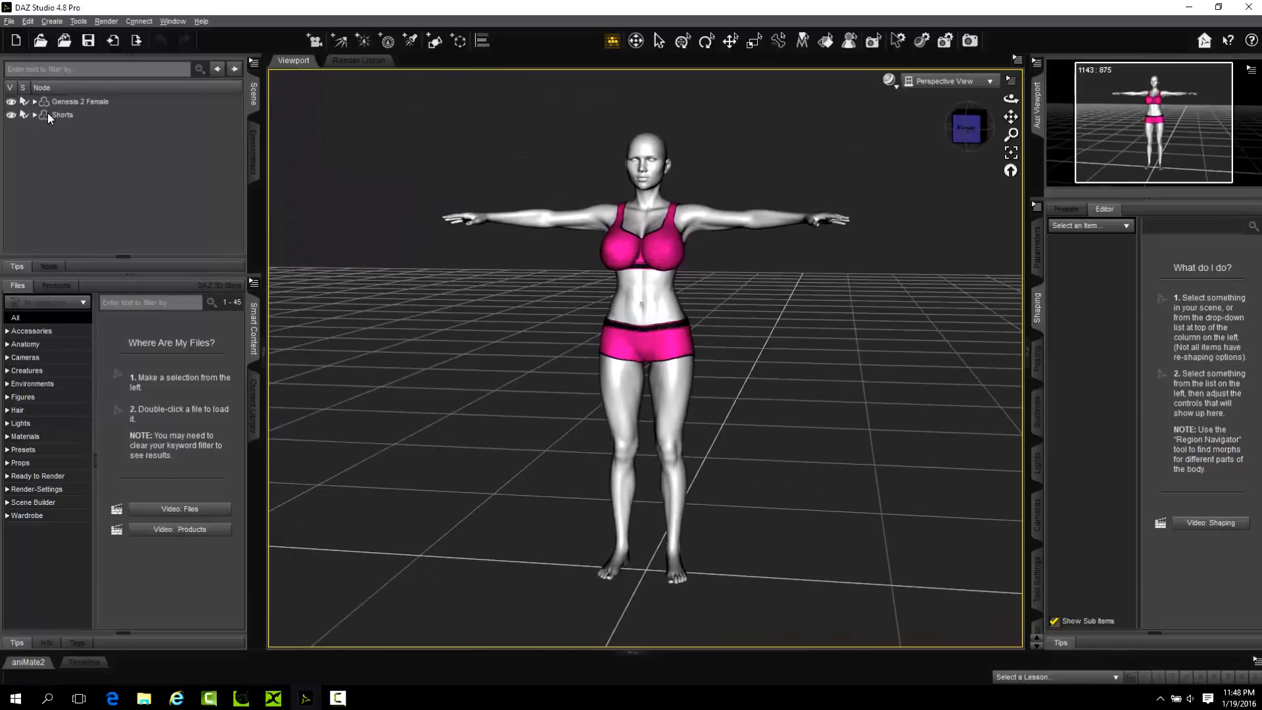
scroll(601, 318, "up", 3)
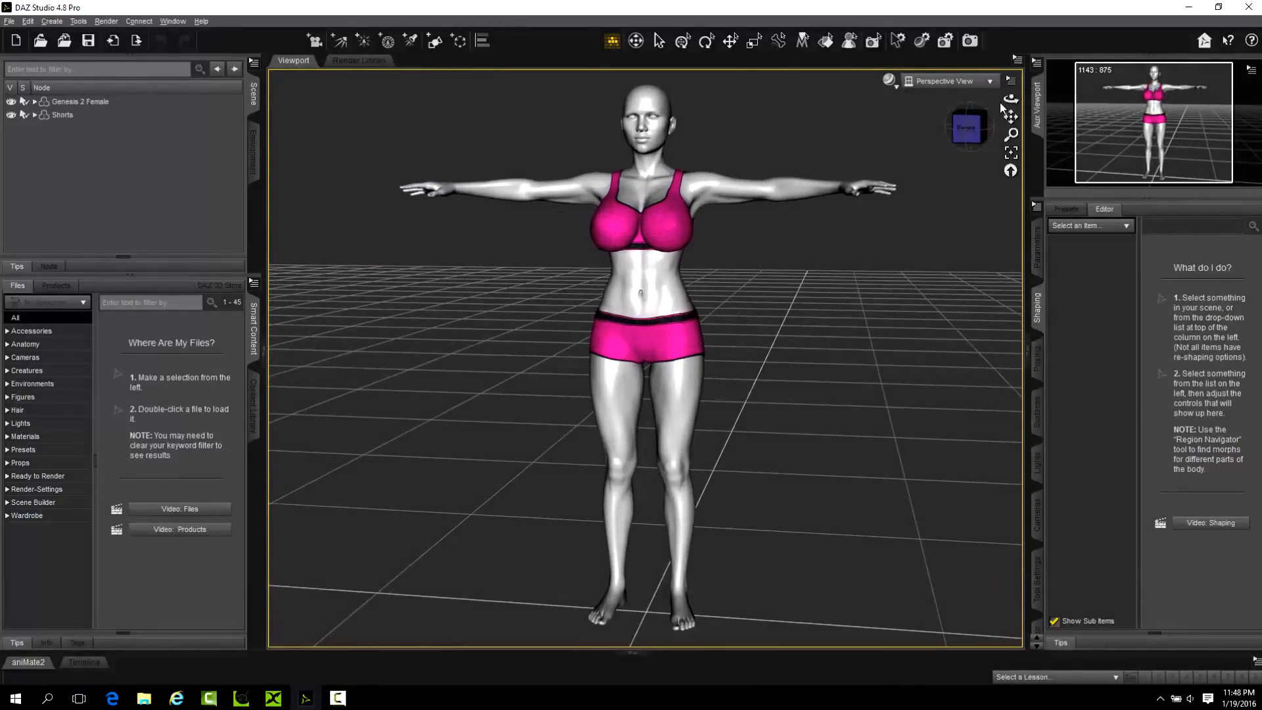
left_click_drag(1011, 99, 973, 105)
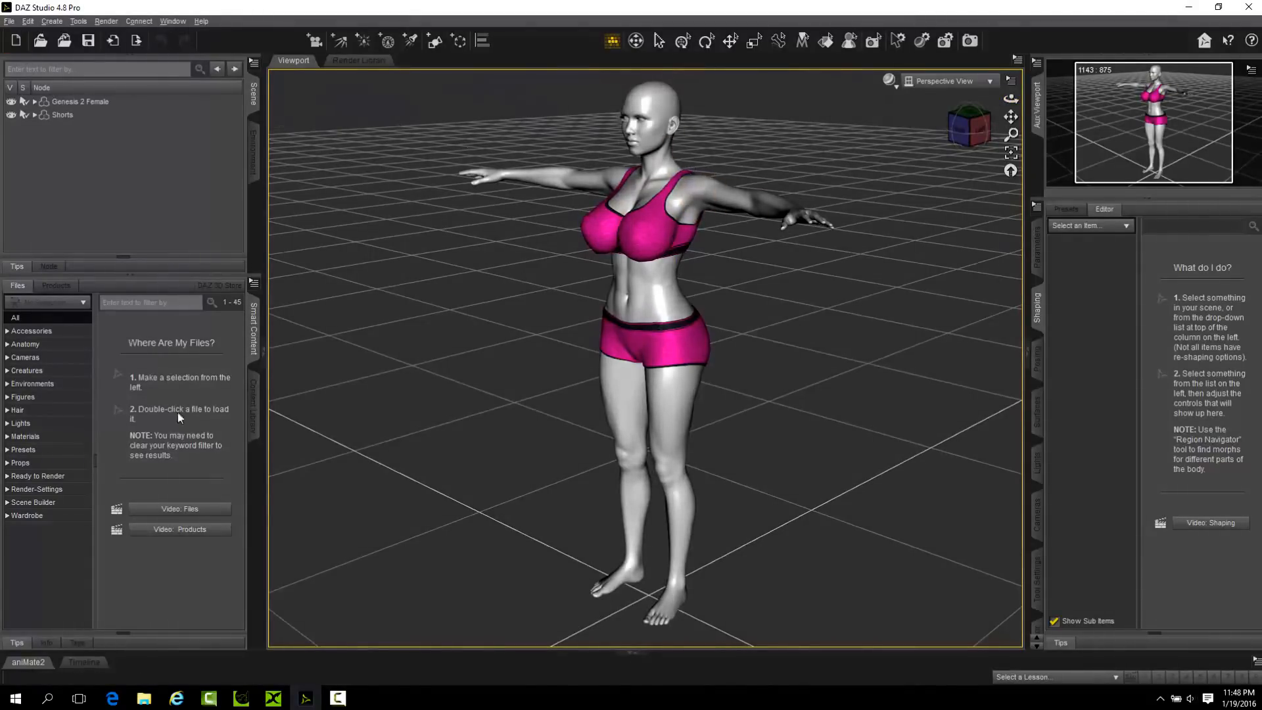
left_click(256, 413)
left_click(257, 411)
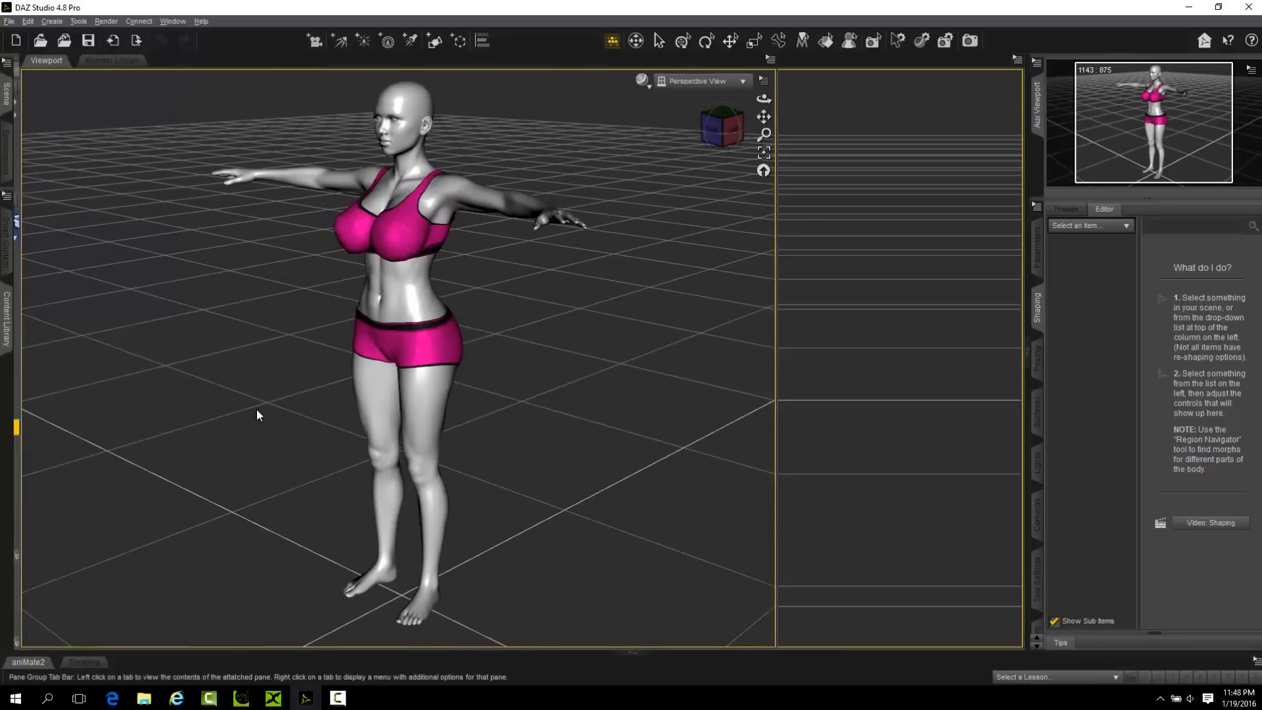
left_click(7, 319)
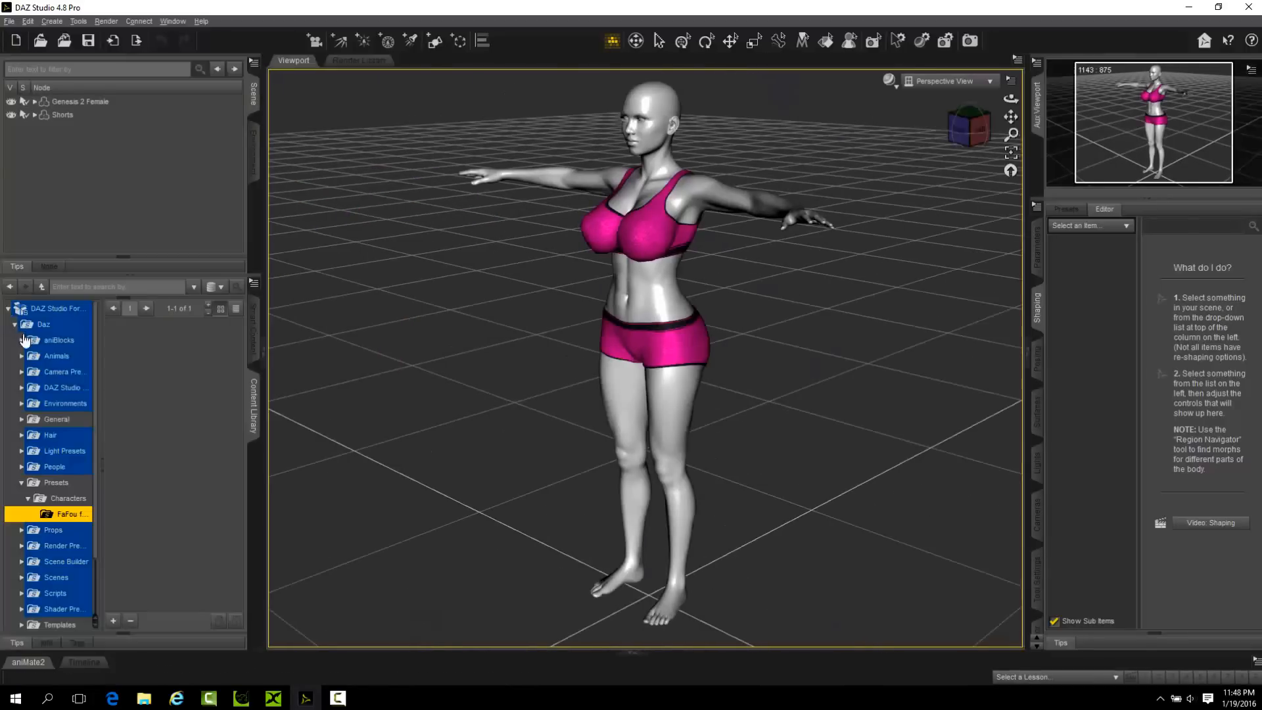
left_click(253, 322)
Add the Love Shack Heel Left and Love Shack Heel Right wardrobe items to the Genesis 2 Female figure.
left_click(76, 102)
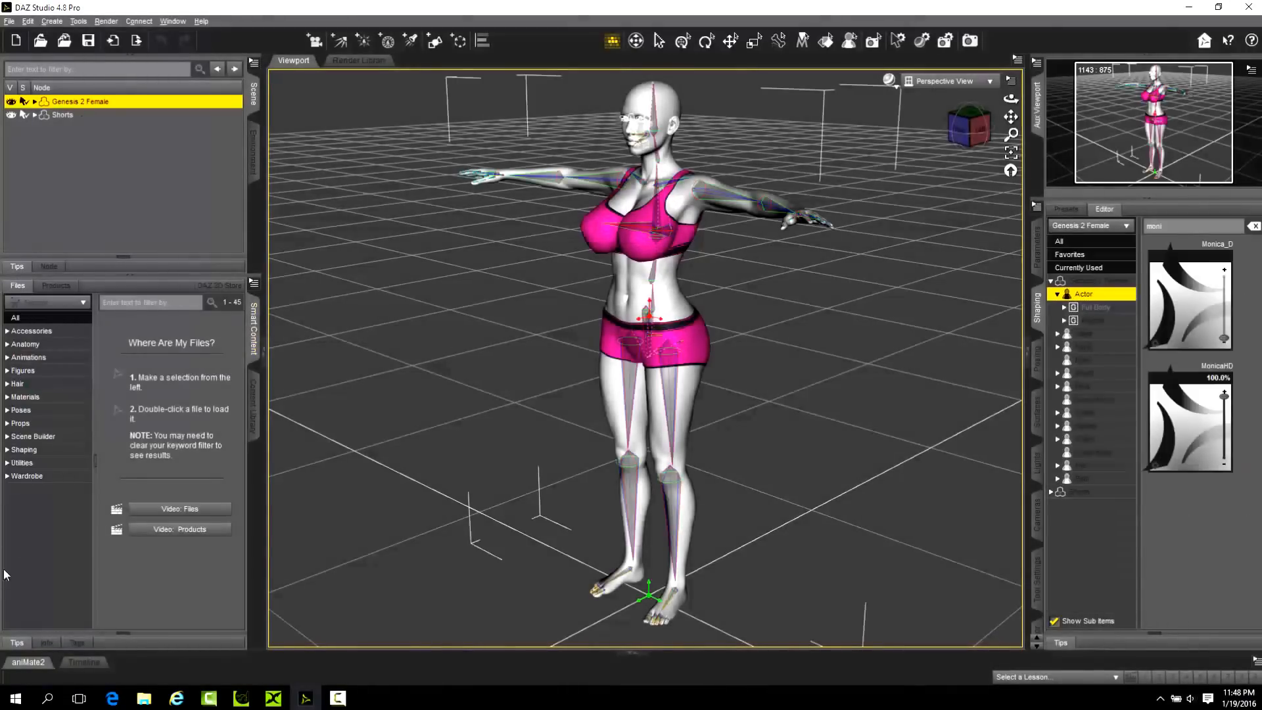
left_click(27, 477)
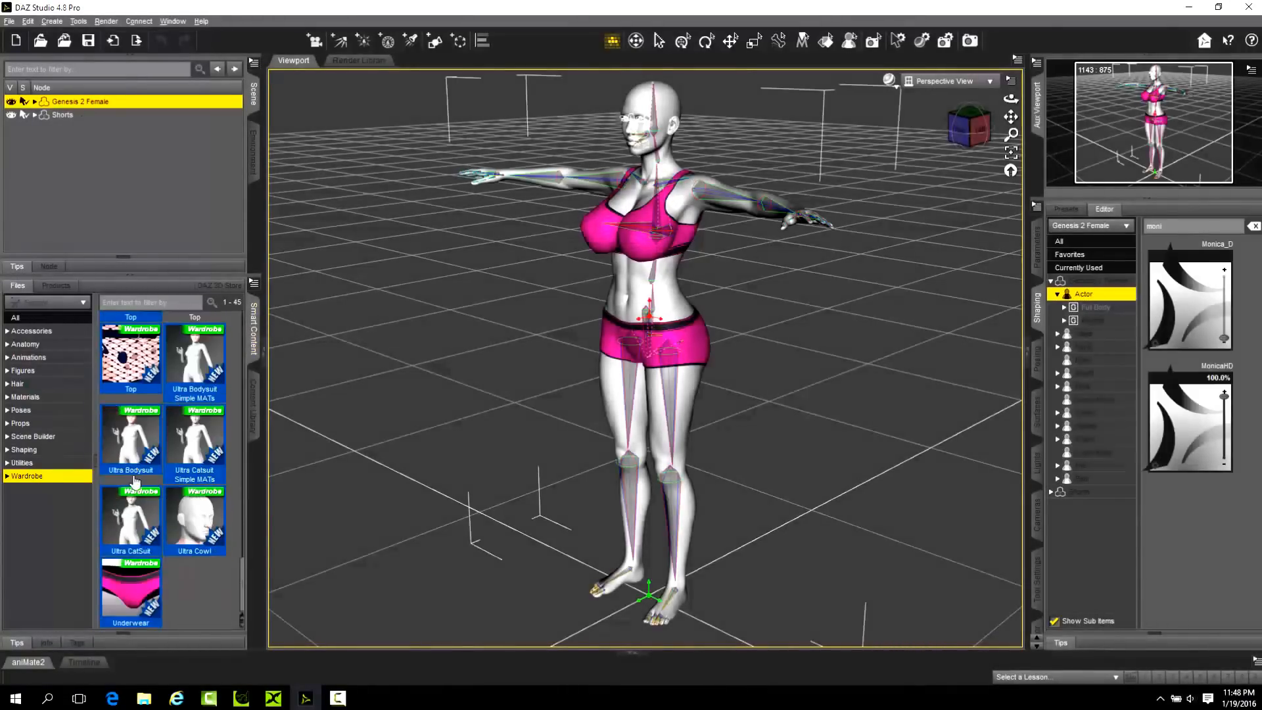
scroll(171, 522, "up", 15)
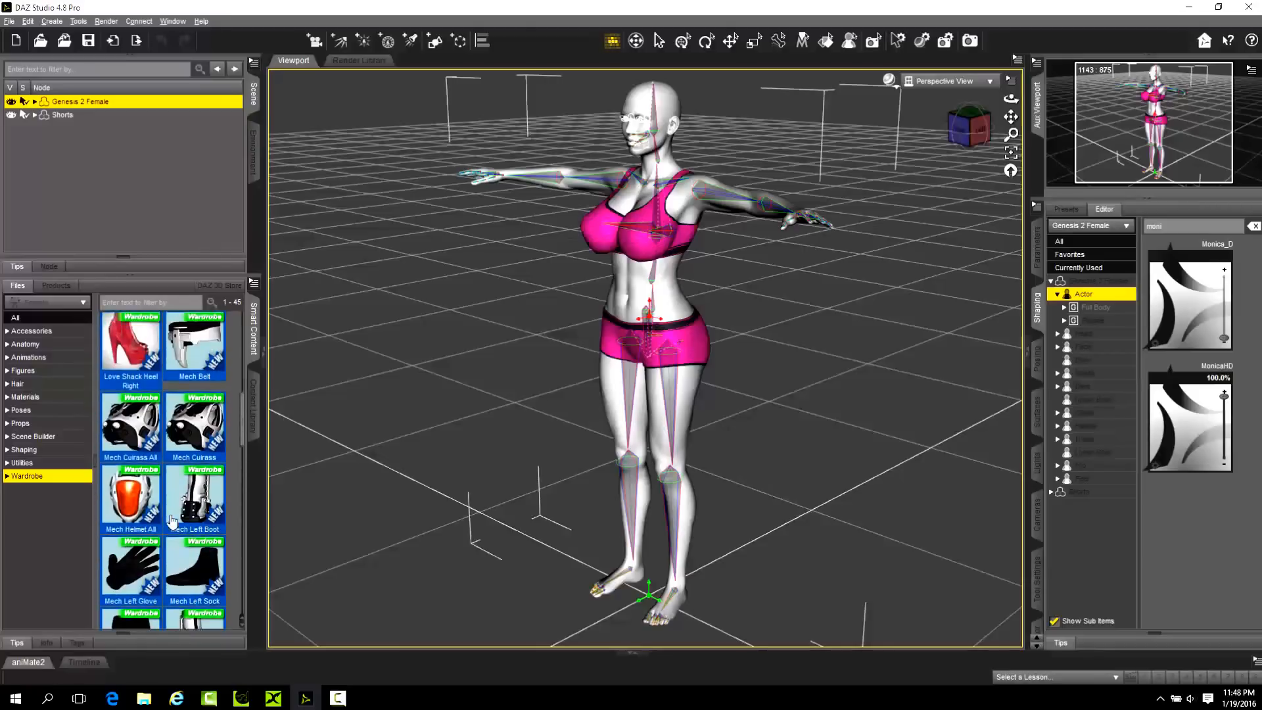
scroll(171, 521, "up", 2)
double_click(212, 595)
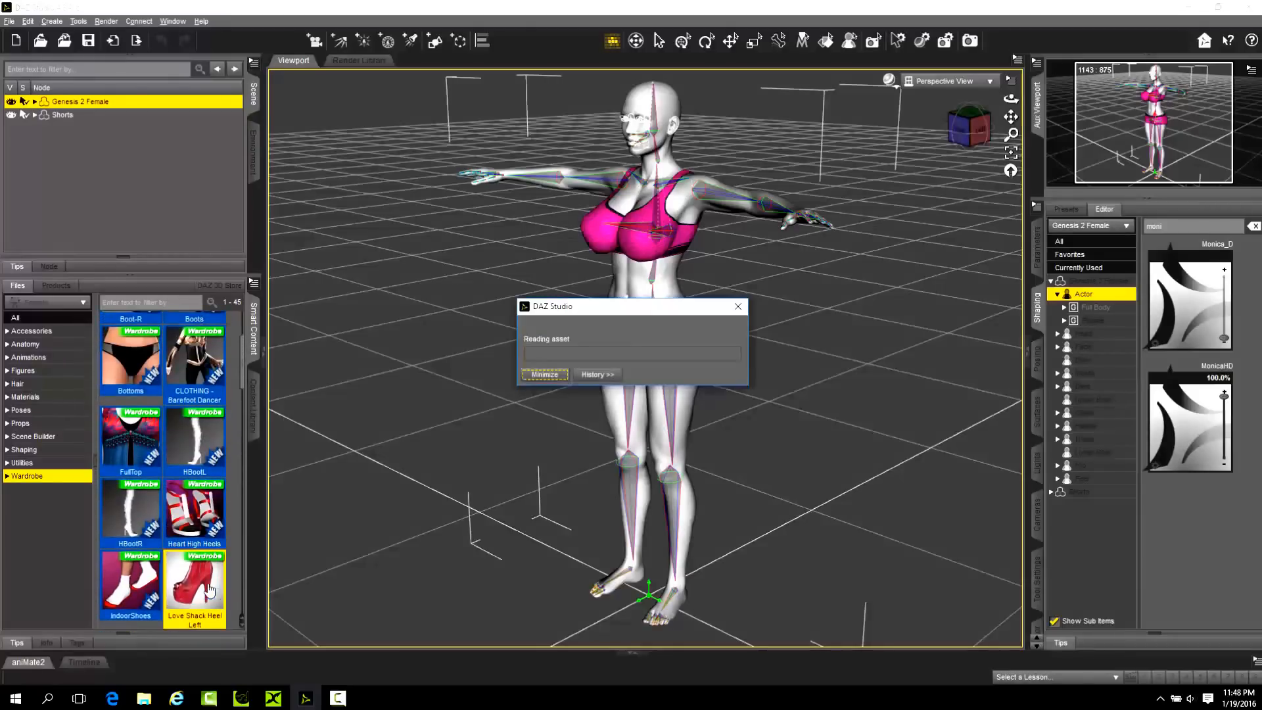
scroll(206, 521, "down", 6)
scroll(206, 521, "down", 1)
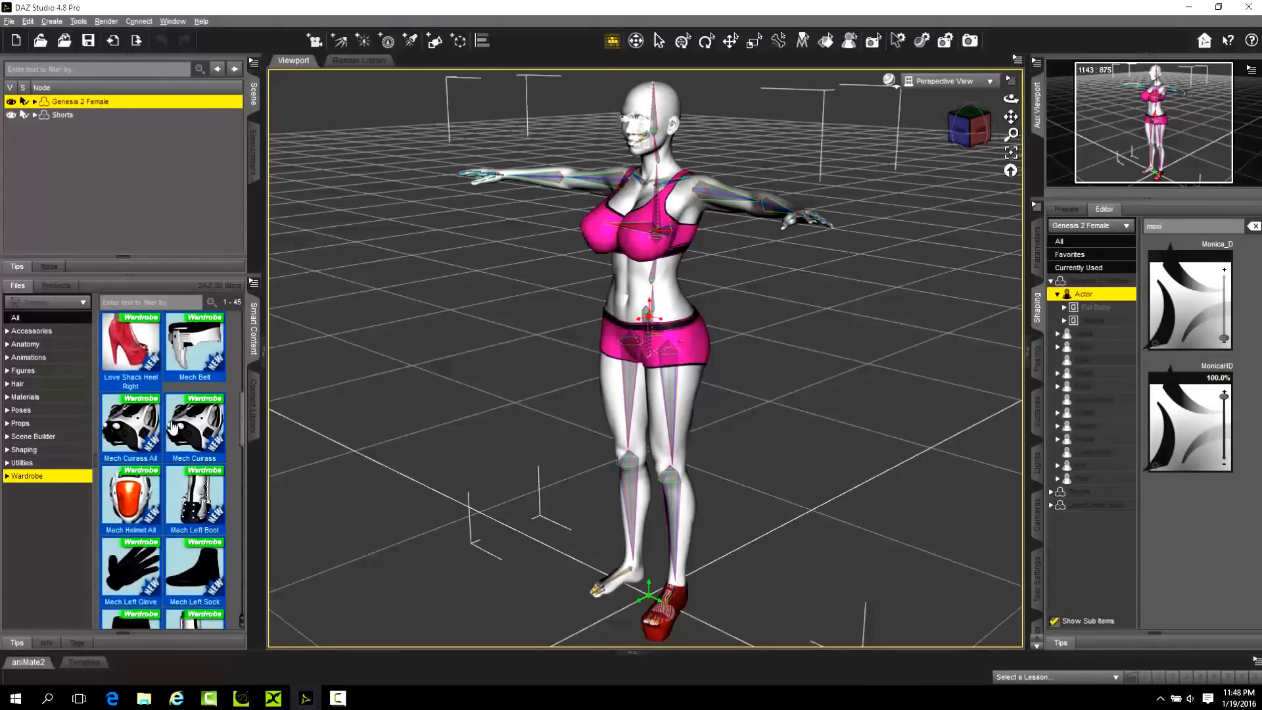
double_click(128, 357)
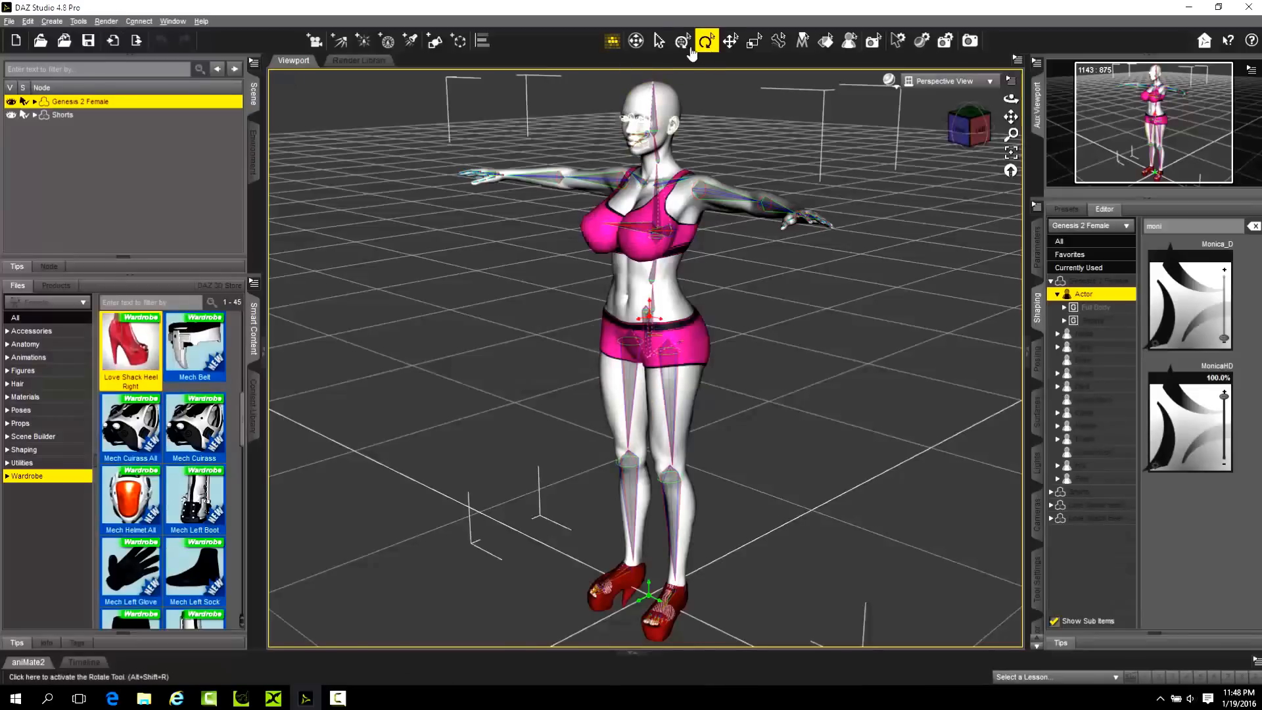
Switch from the Joint Editor to the Node Selection tool and examine the heels on the feet from several angles.
left_click(658, 45)
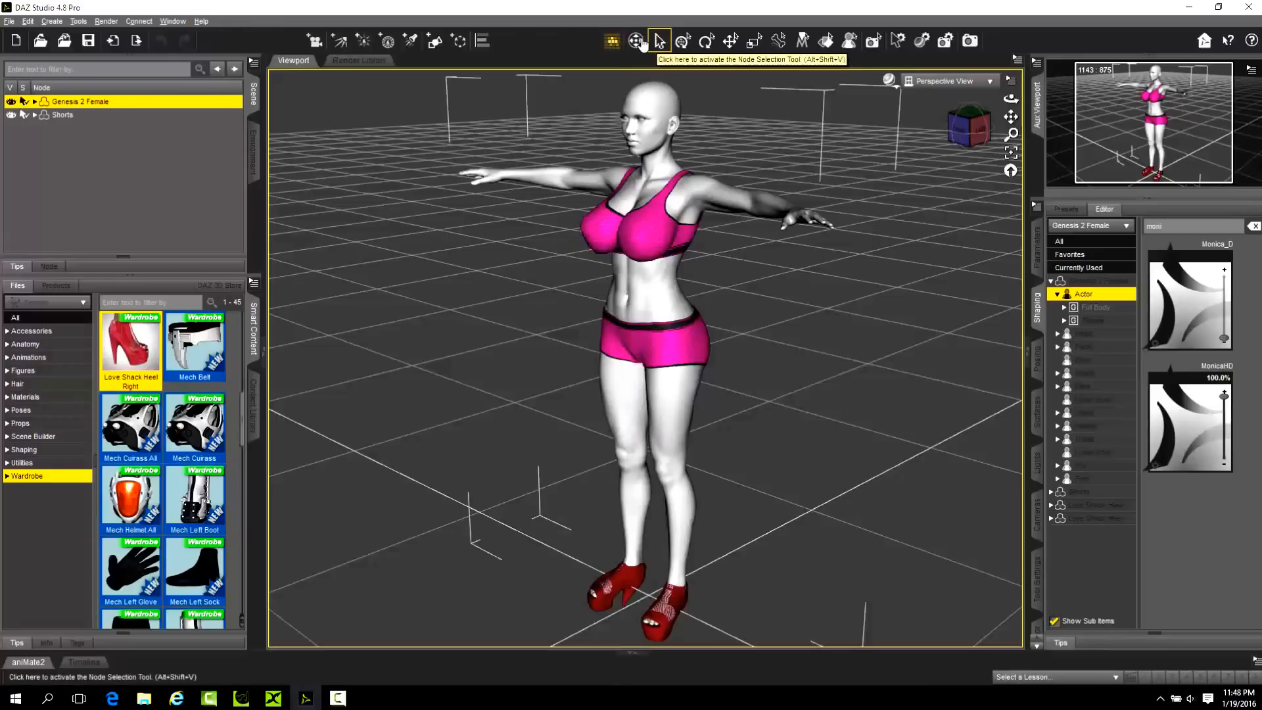
left_click(78, 21)
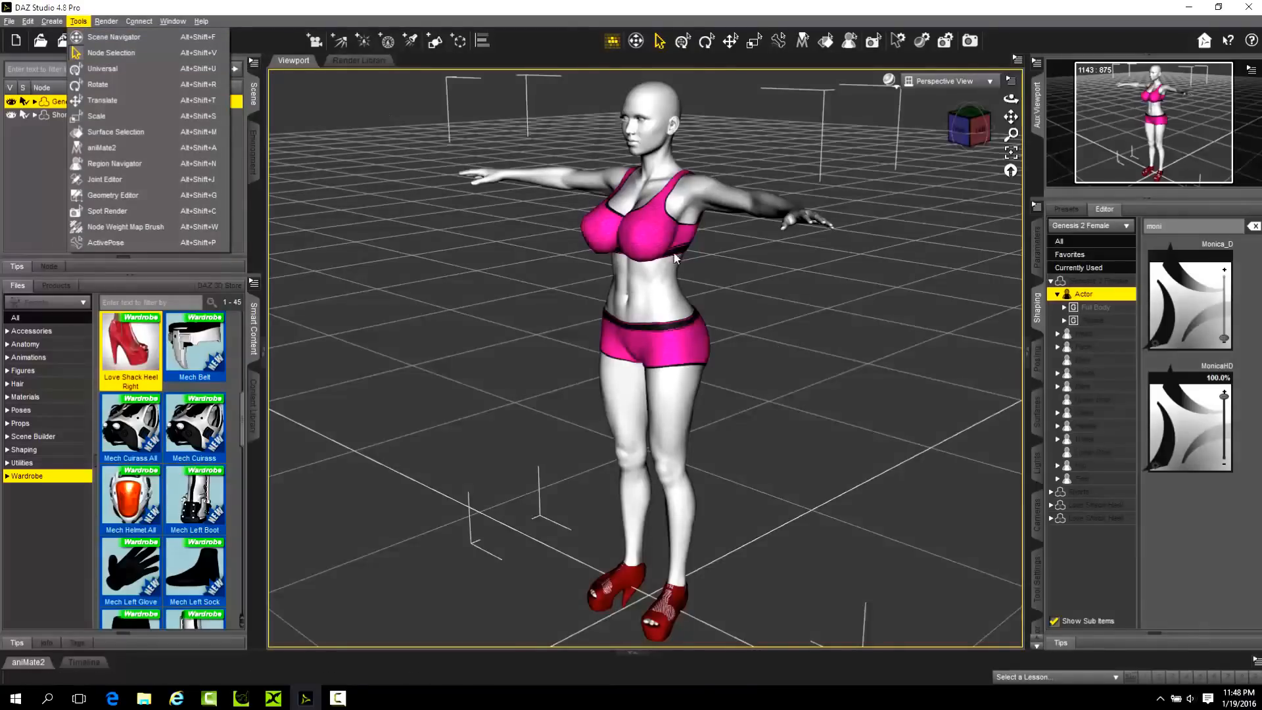
left_click_drag(1011, 101, 966, 161)
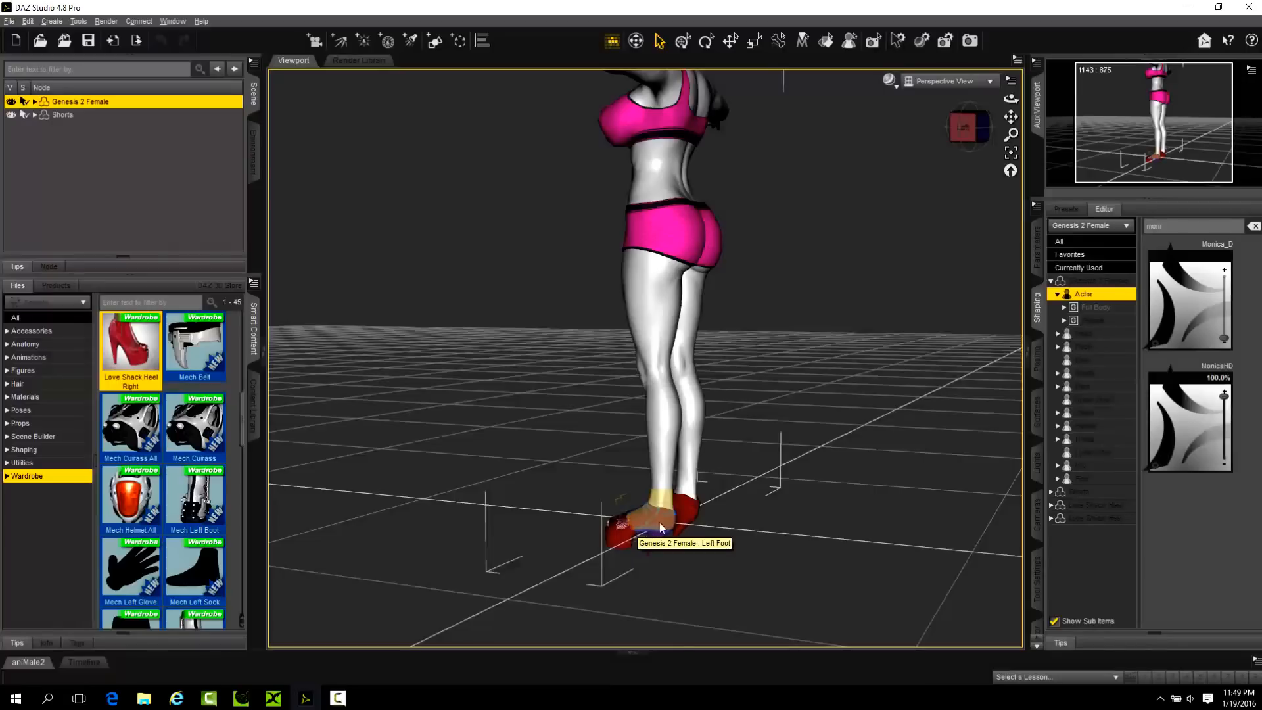
mouse_move(1011, 99)
left_mouse_down()
mouse_move(983, 102)
mouse_move(1011, 100)
left_mouse_up()
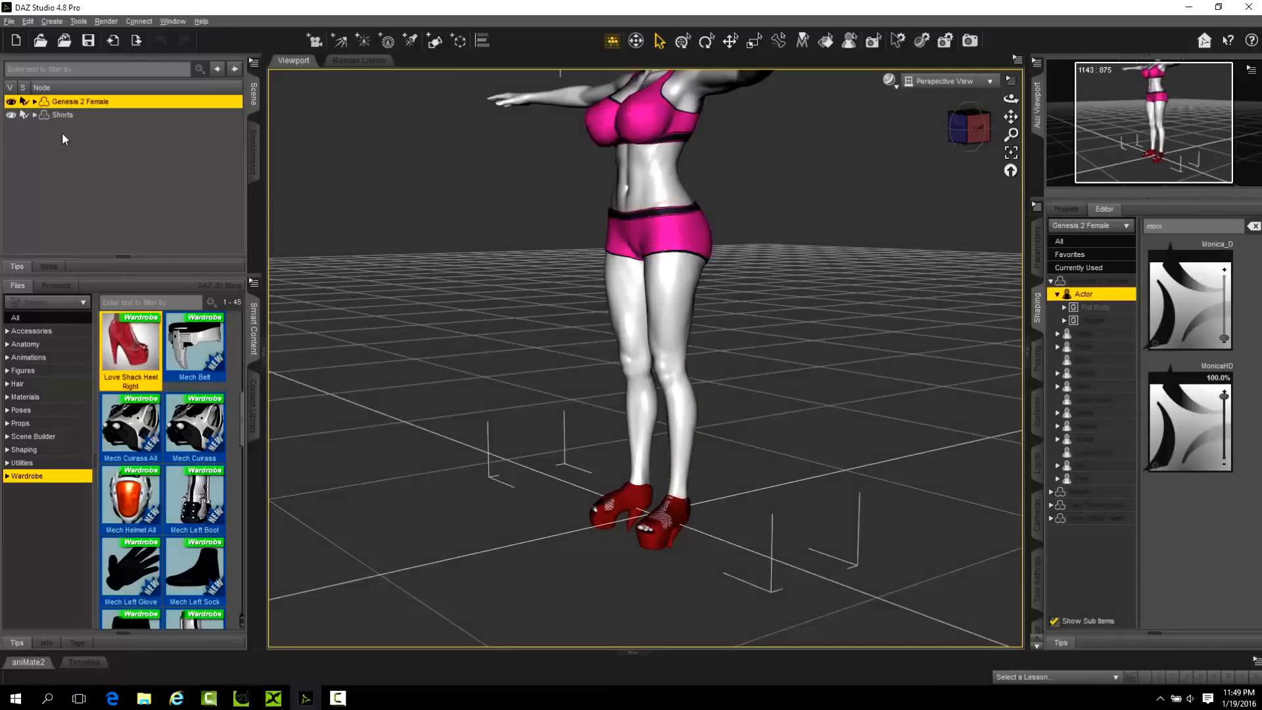
Apply the red 01_Shorts material to the Shorts.
left_click(66, 115)
left_click(27, 344)
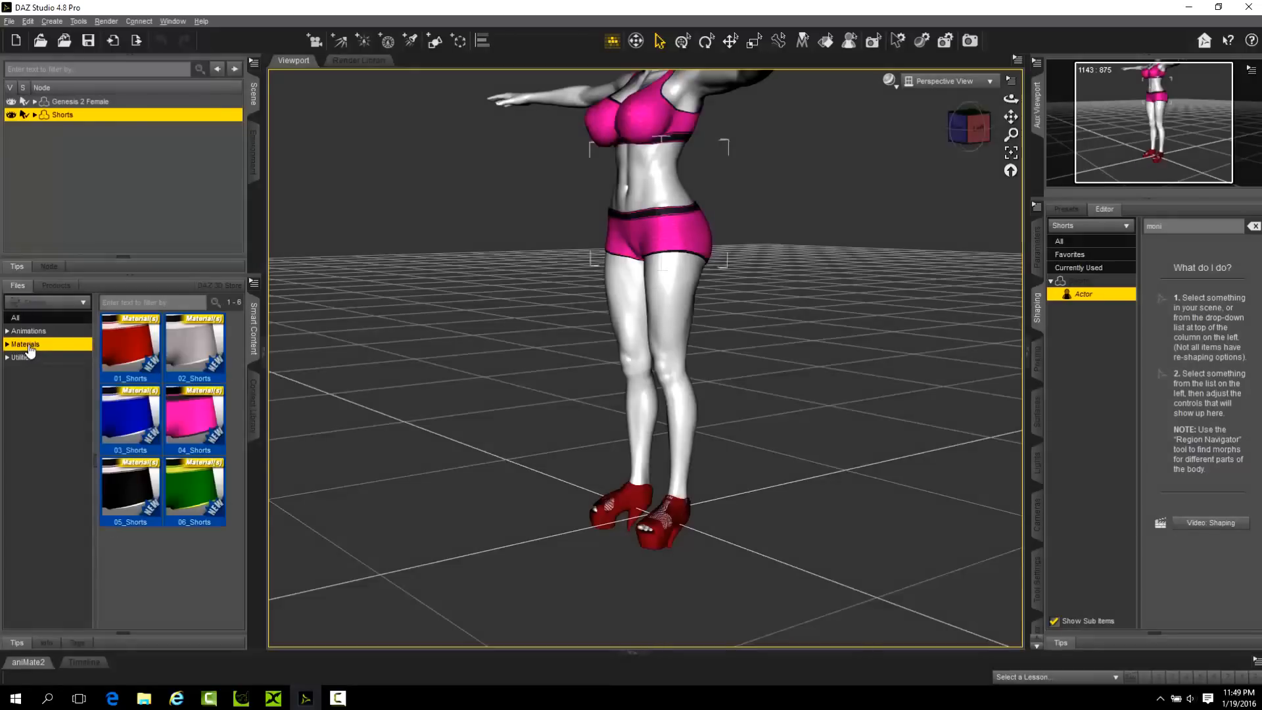
double_click(130, 346)
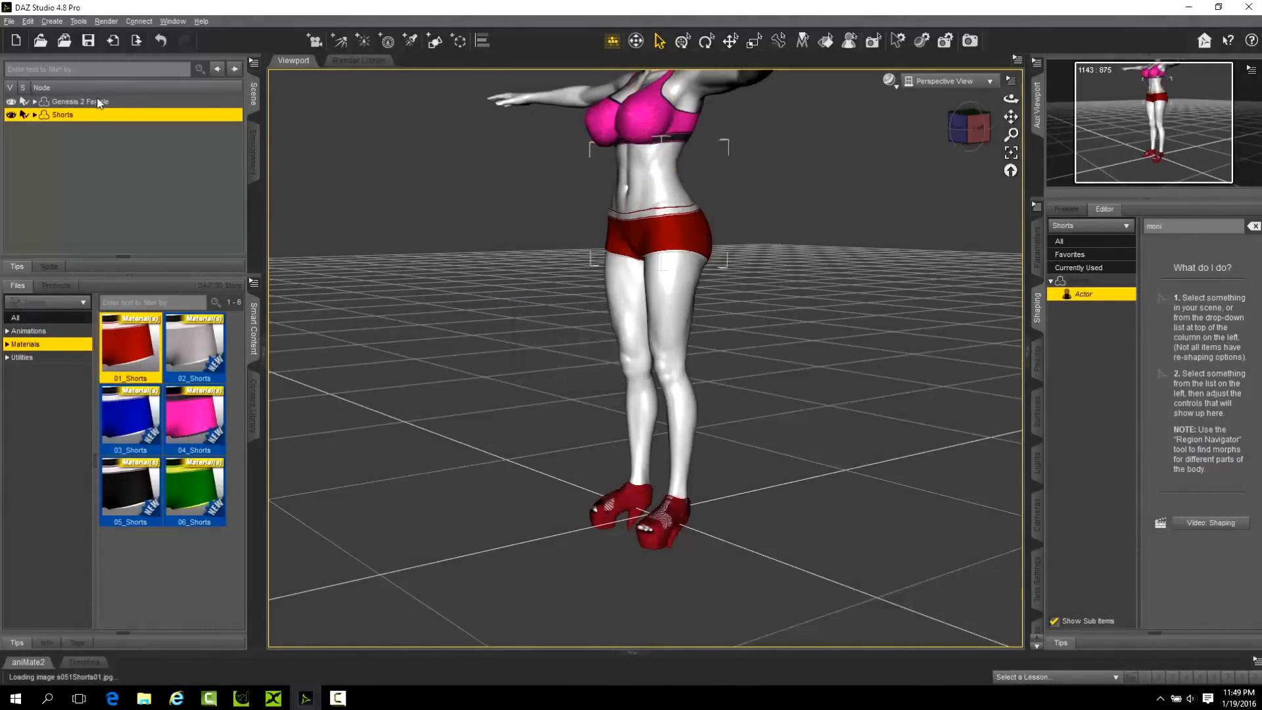
Apply the red 01_Top material to the Top fitted to Genesis 2 Female.
left_click(34, 101)
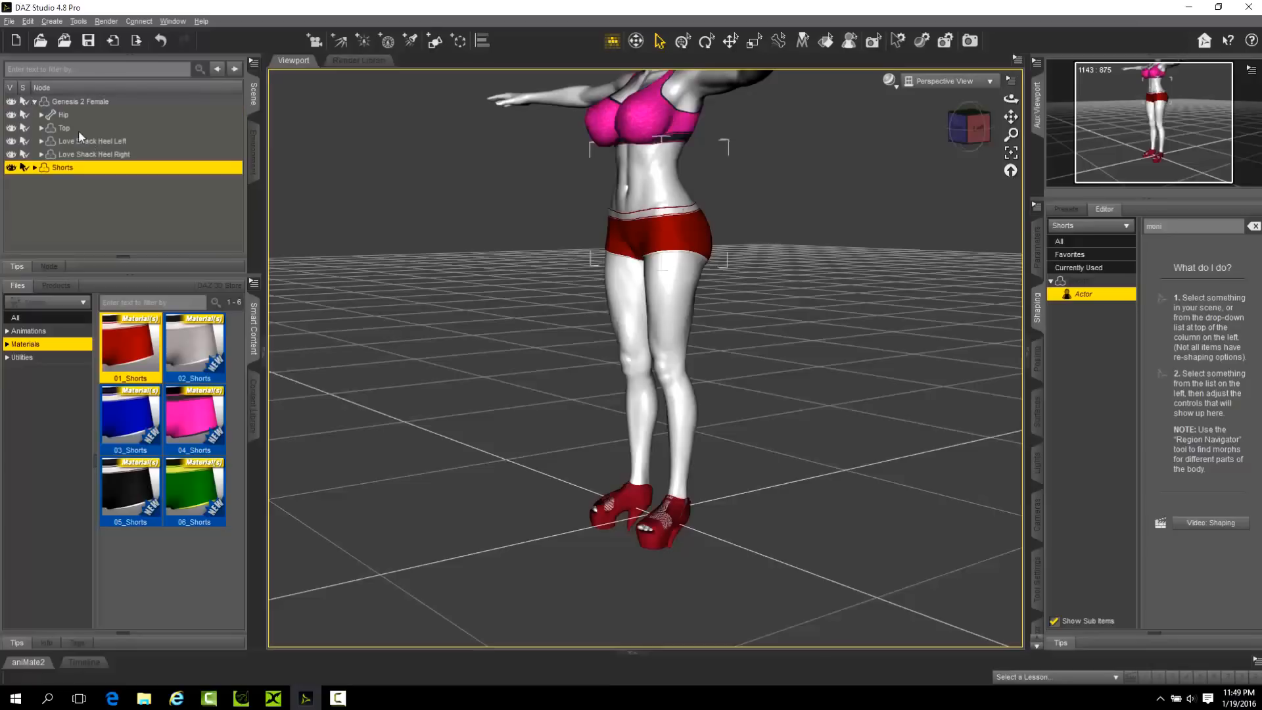
left_click(64, 129)
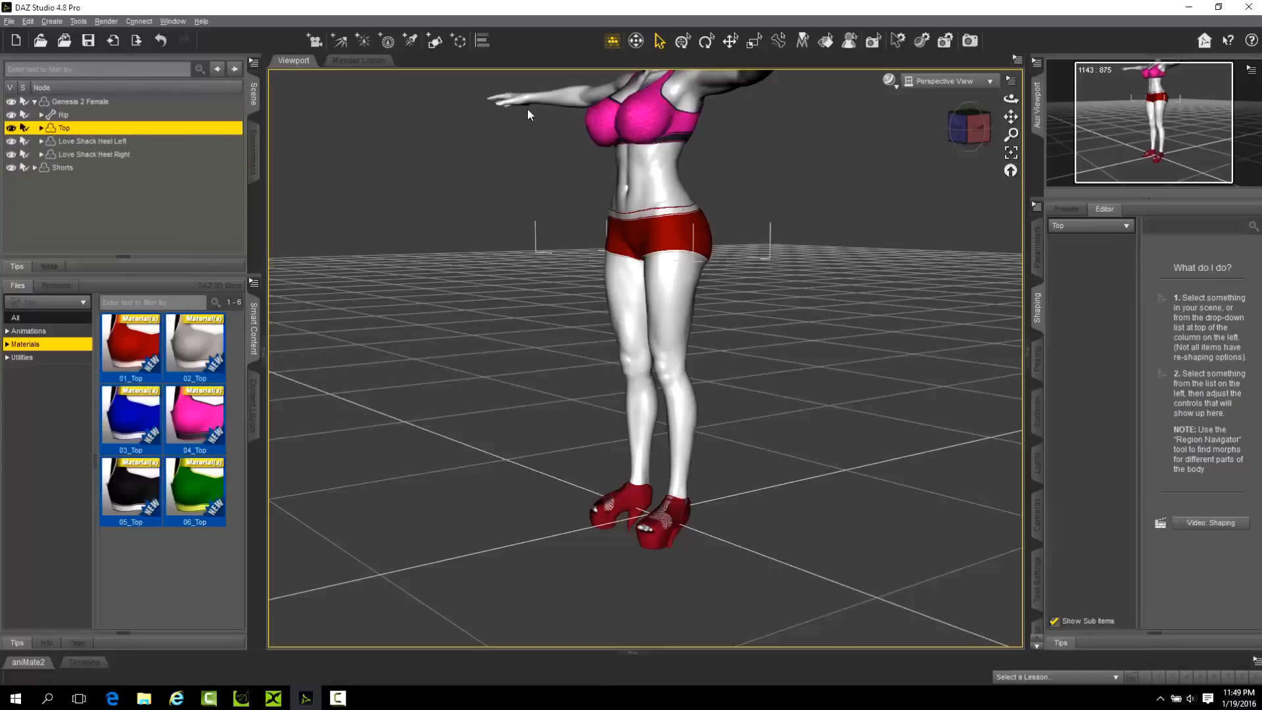
double_click(131, 351)
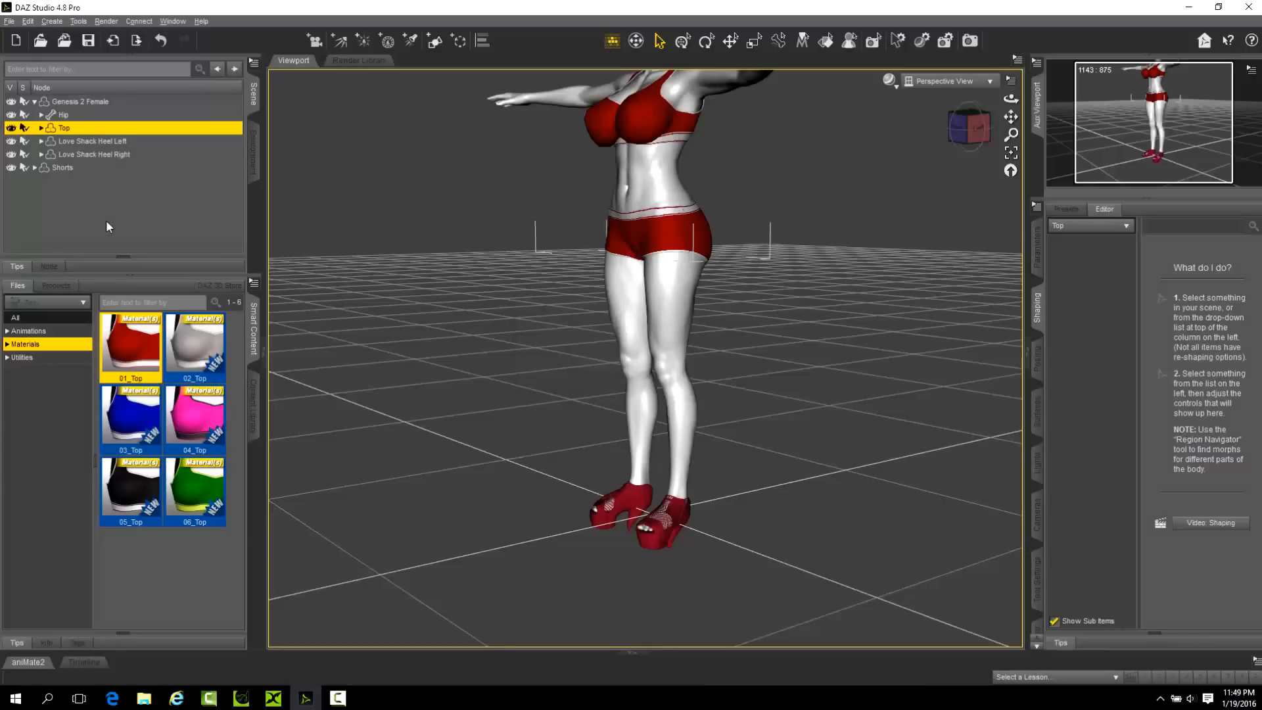
Select the Genesis 2 Female root node and show only its currently used shaping morphs.
left_click(41, 115)
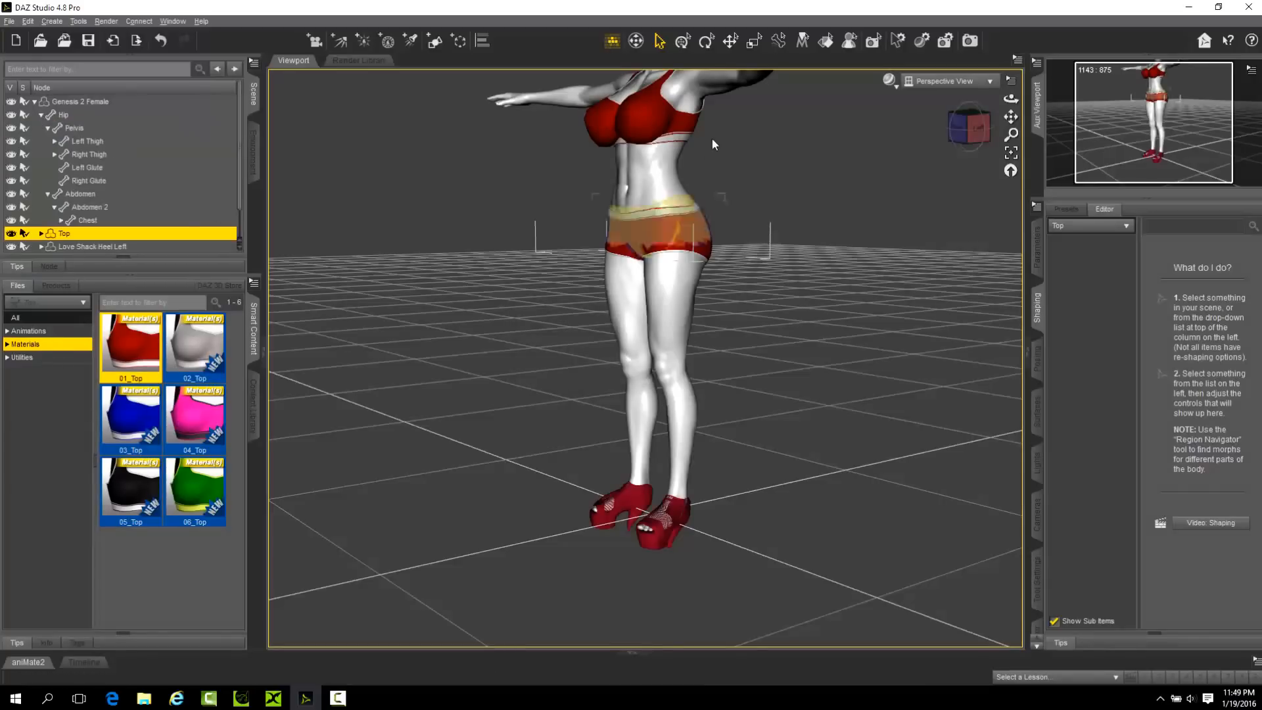
left_click(34, 102)
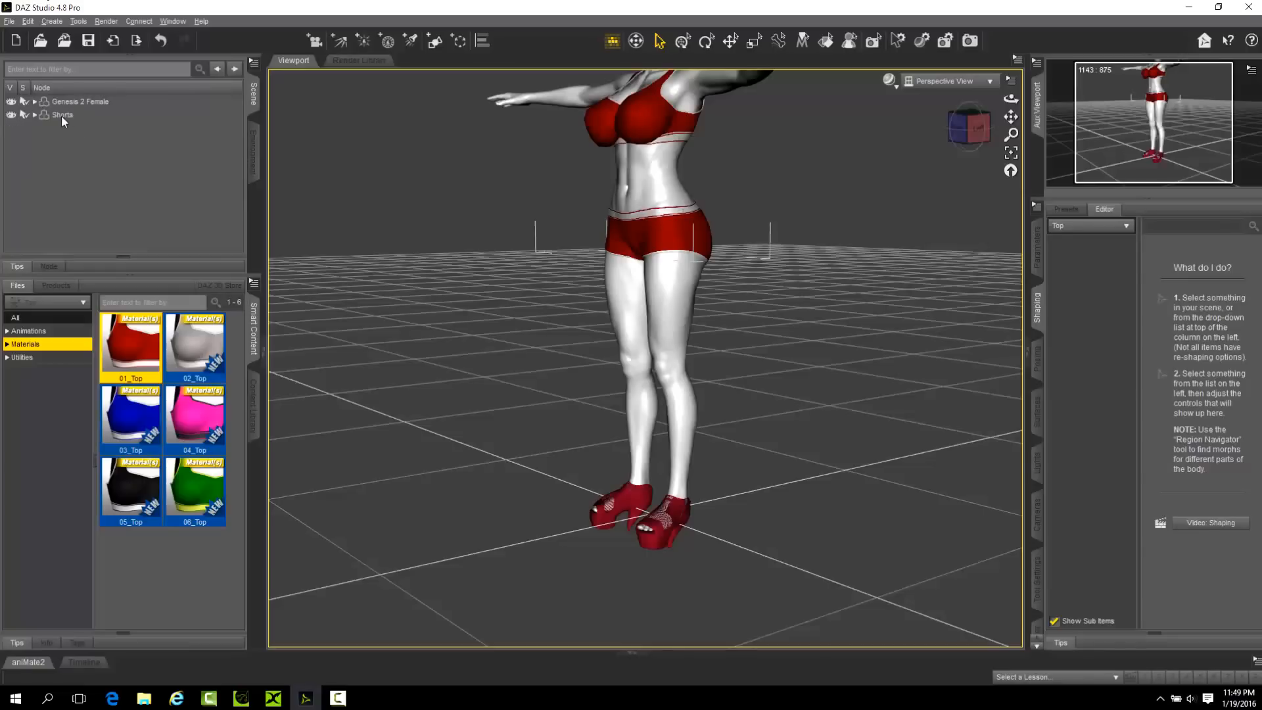
left_click(61, 116)
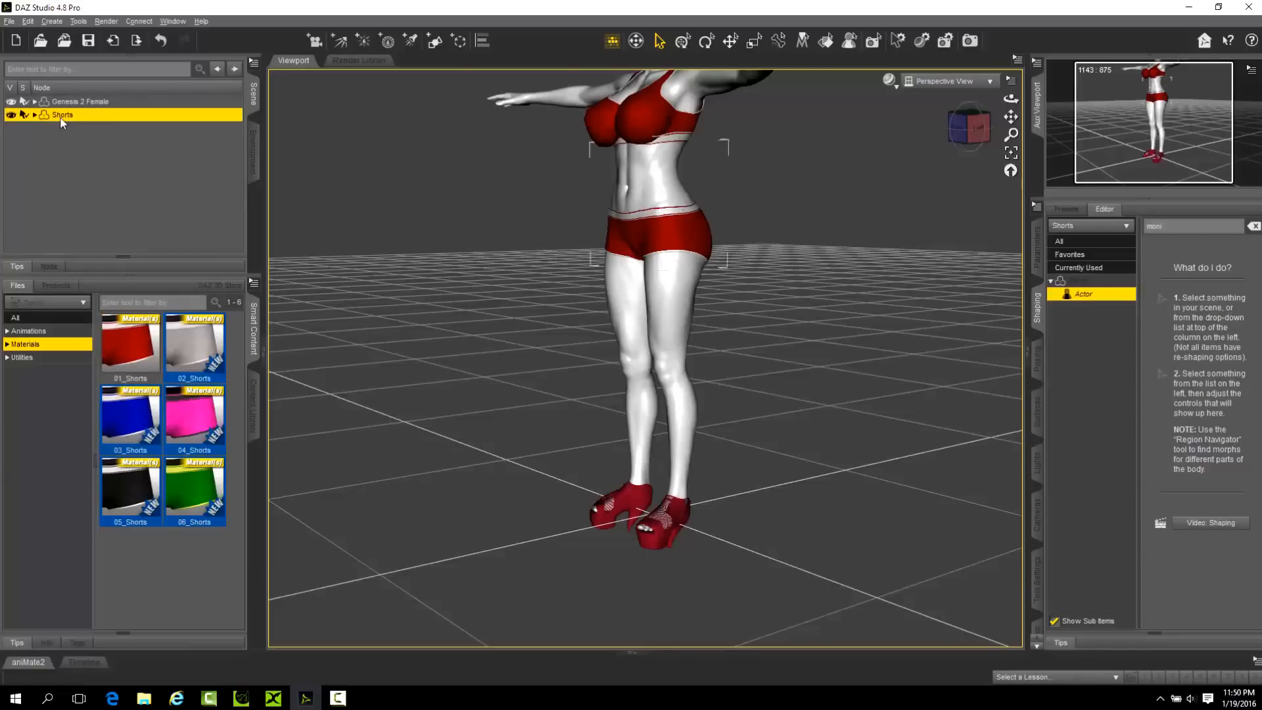
left_click(662, 538)
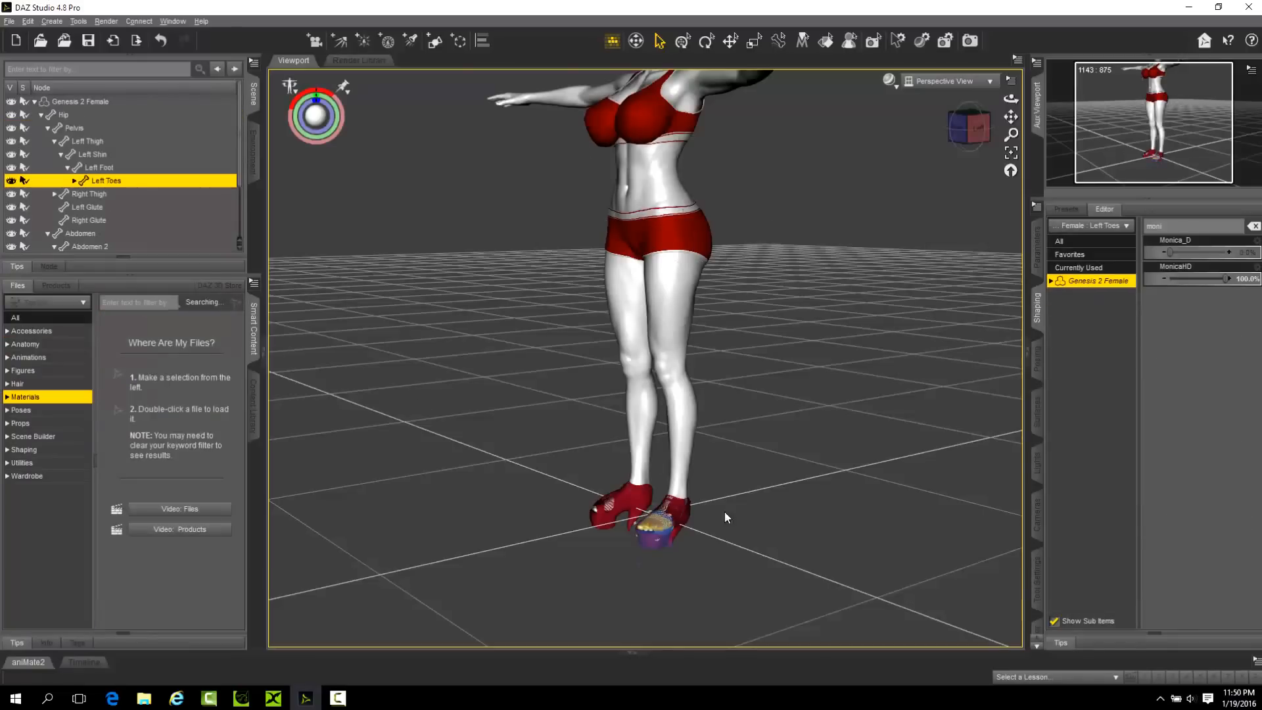
left_click(35, 101)
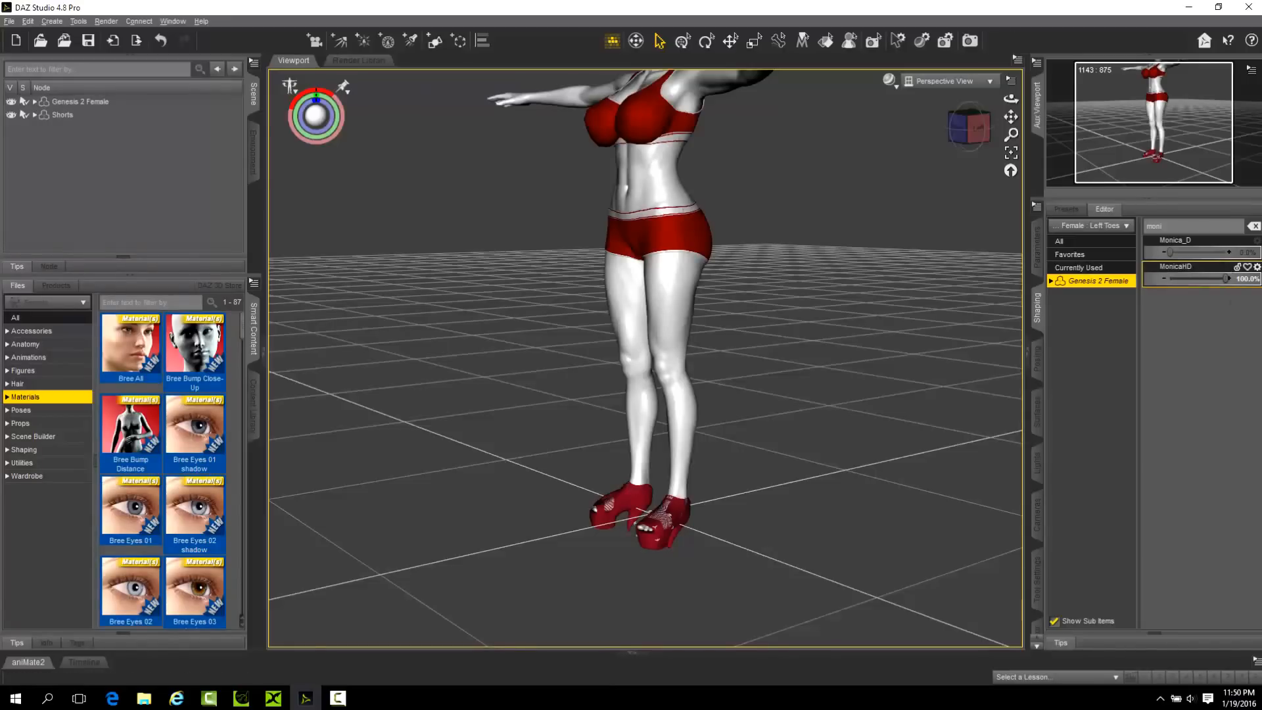
left_click(89, 103)
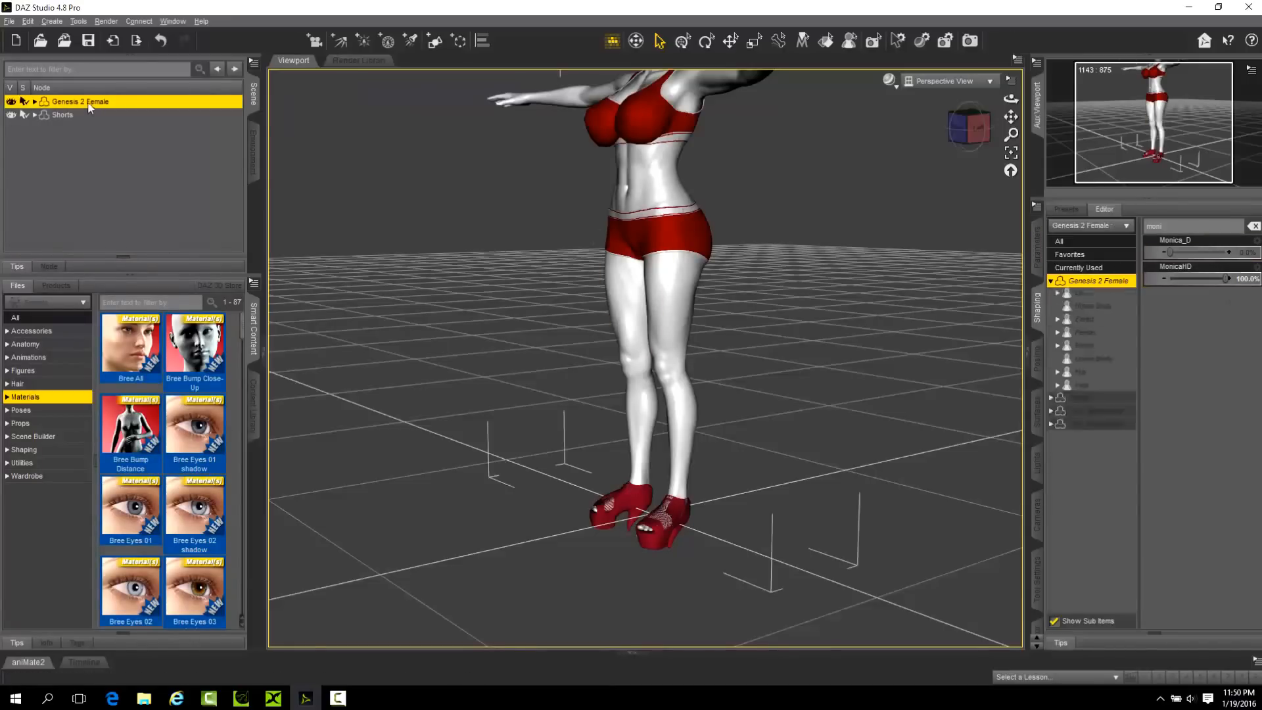
left_click(1090, 271)
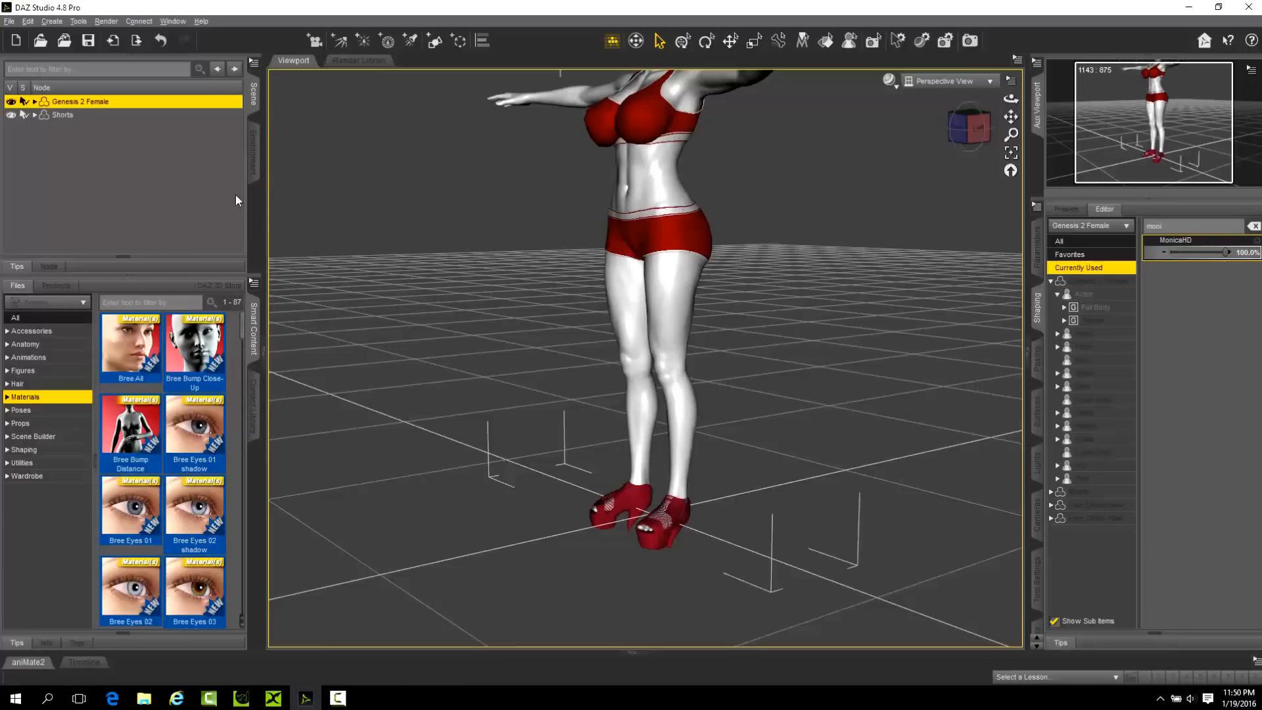
Apply the Feet Pose with Transpose to Genesis 2 Female after trying and undoing Feet Pose without Transpose.
left_click(22, 410)
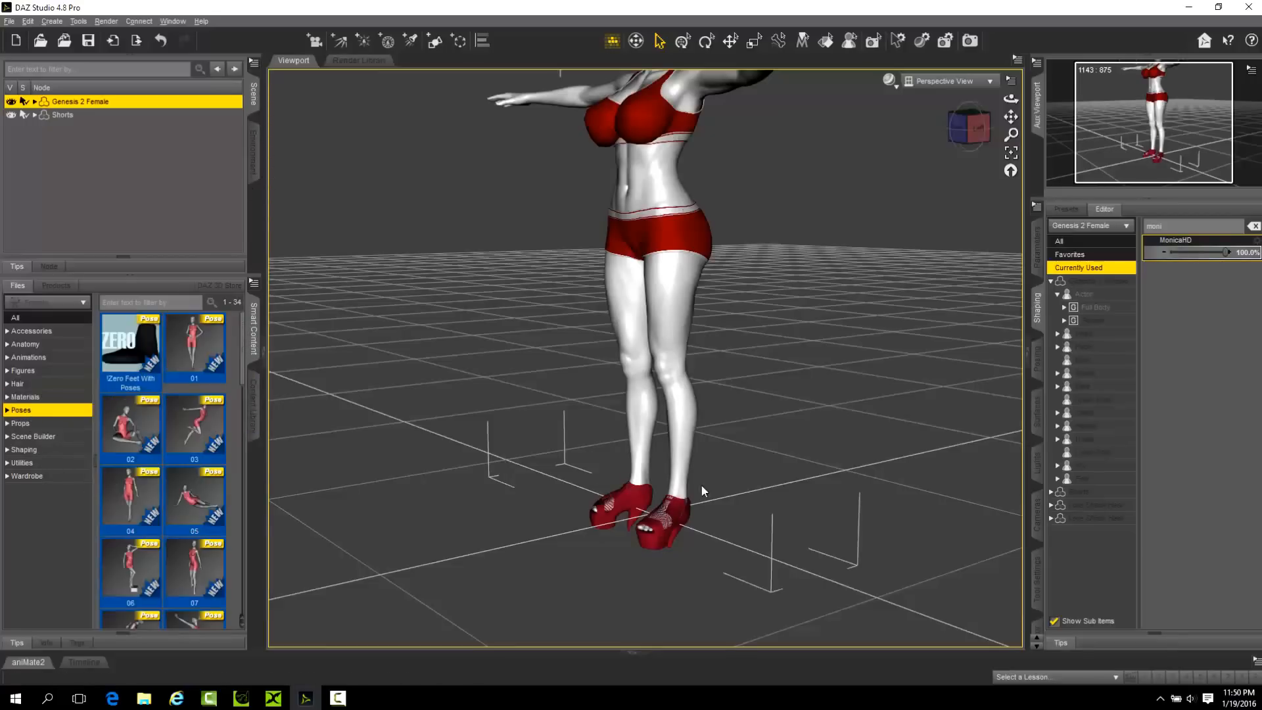
scroll(173, 392, "down", 8)
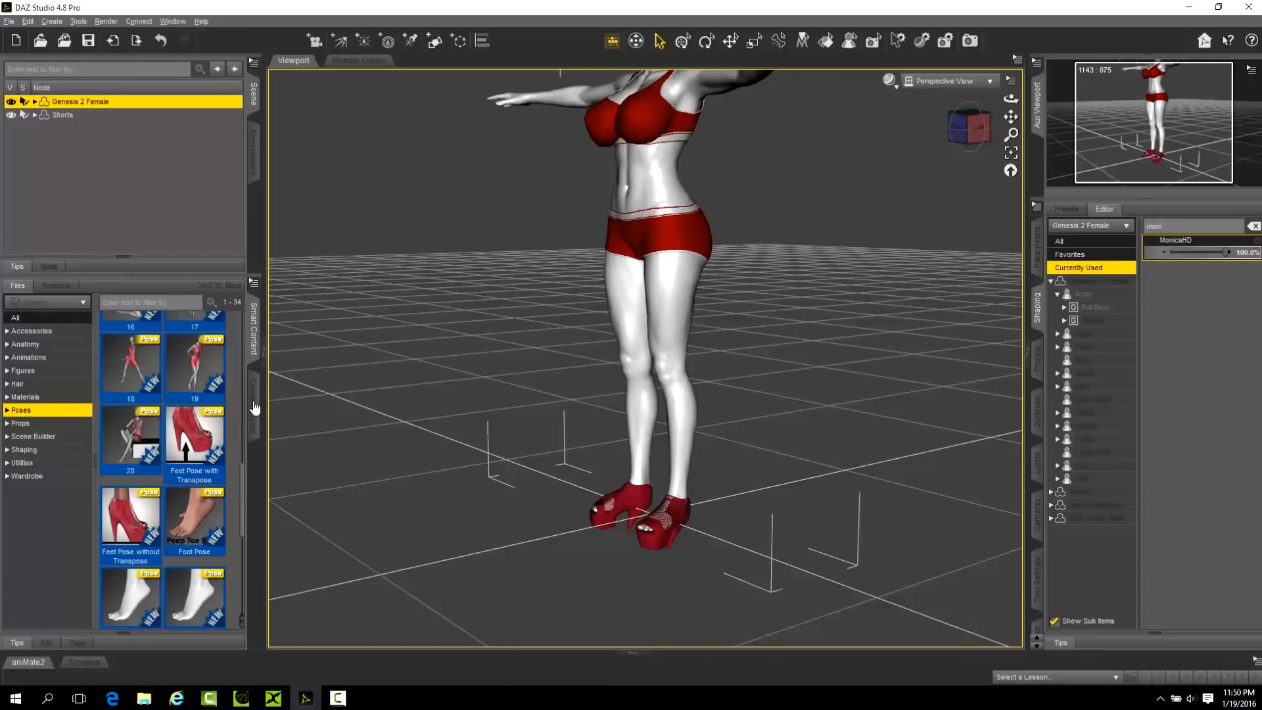
double_click(132, 529)
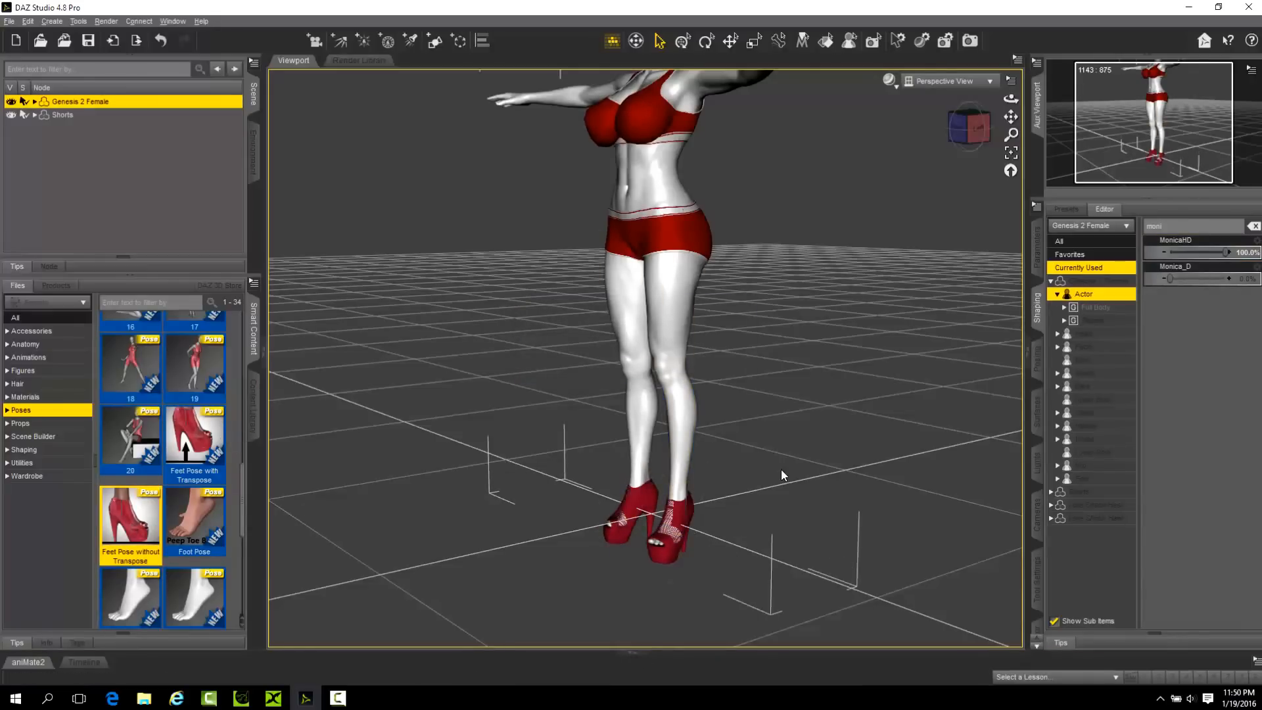
key("ctrl+z")
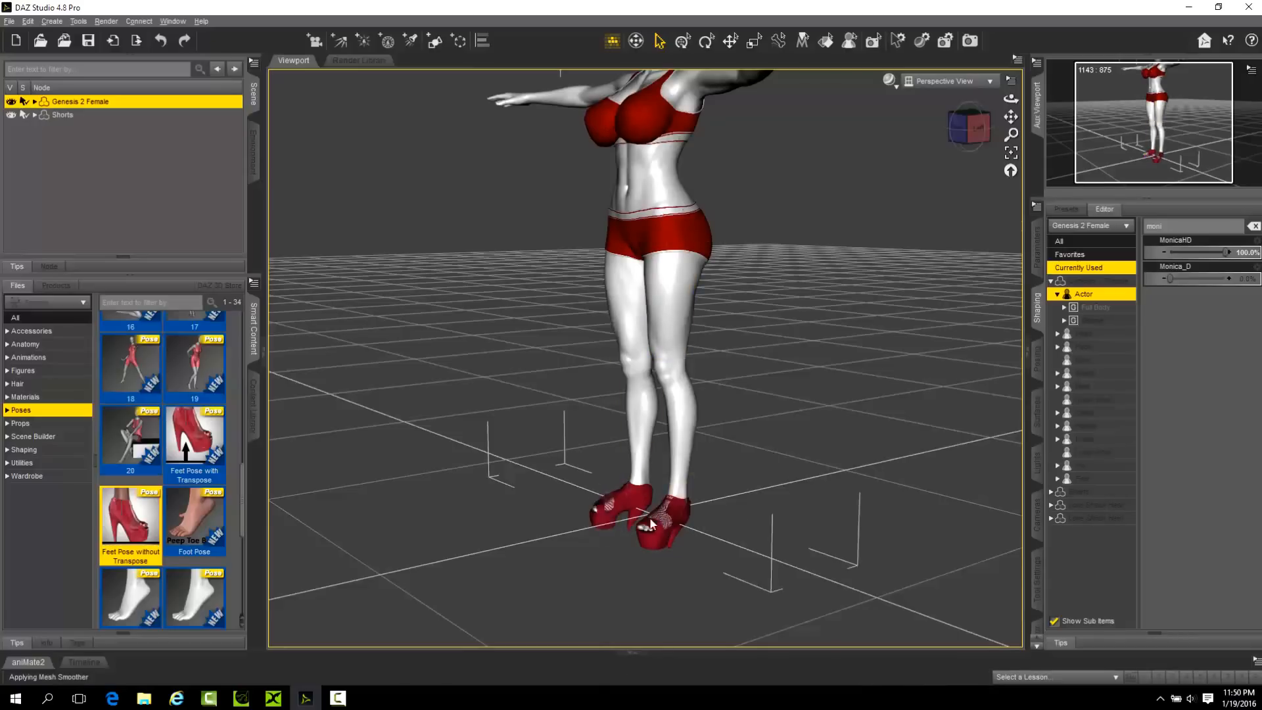
double_click(194, 435)
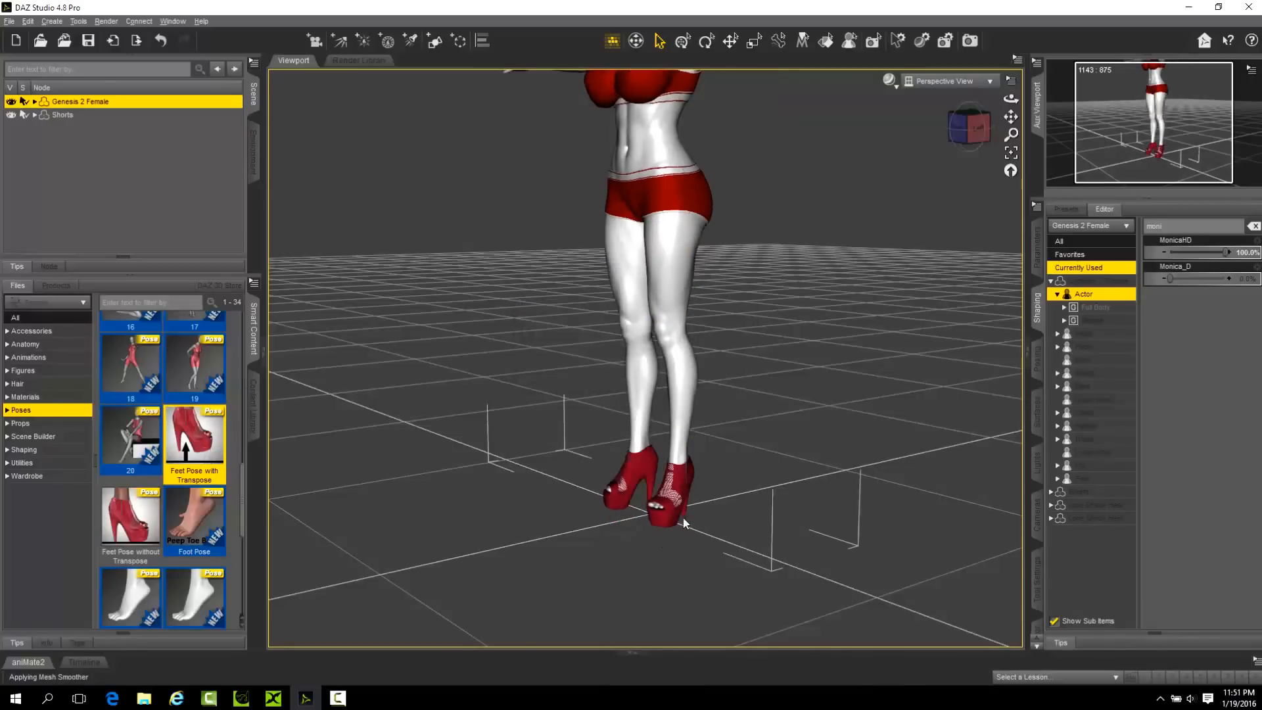
scroll(673, 275, "down", 2)
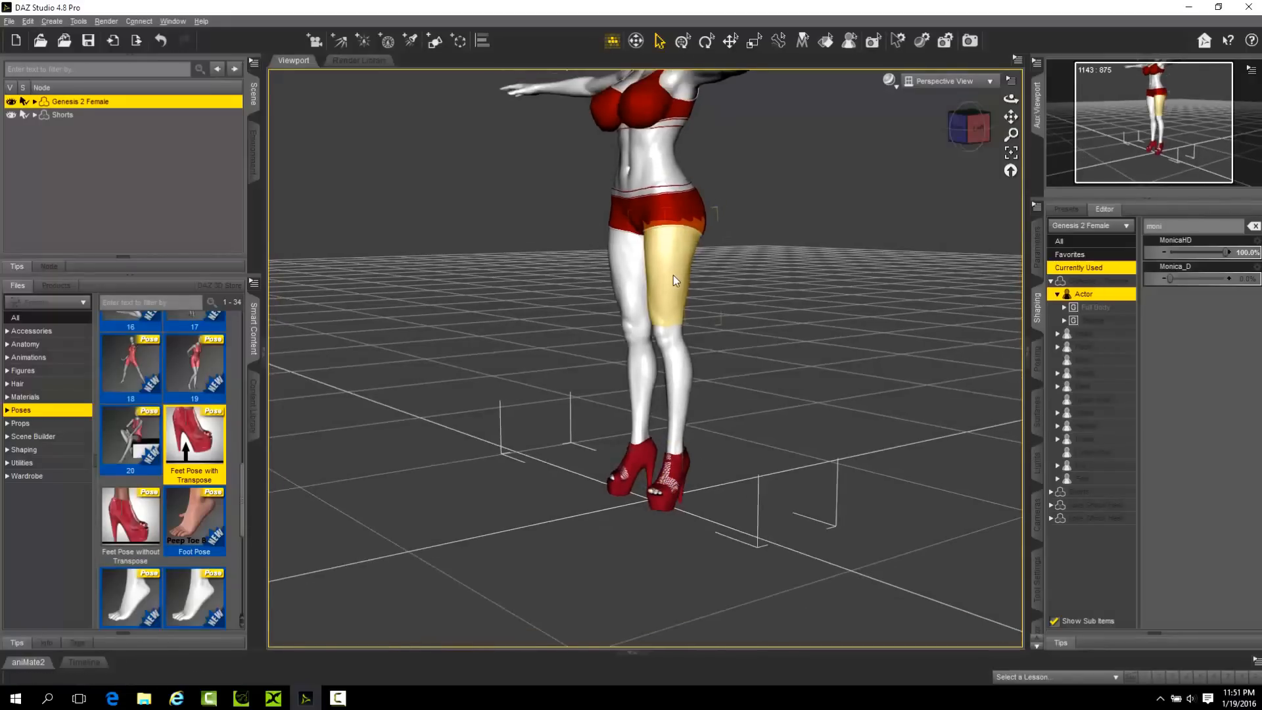
scroll(673, 275, "down", 1)
left_click_drag(1012, 118, 1013, 167)
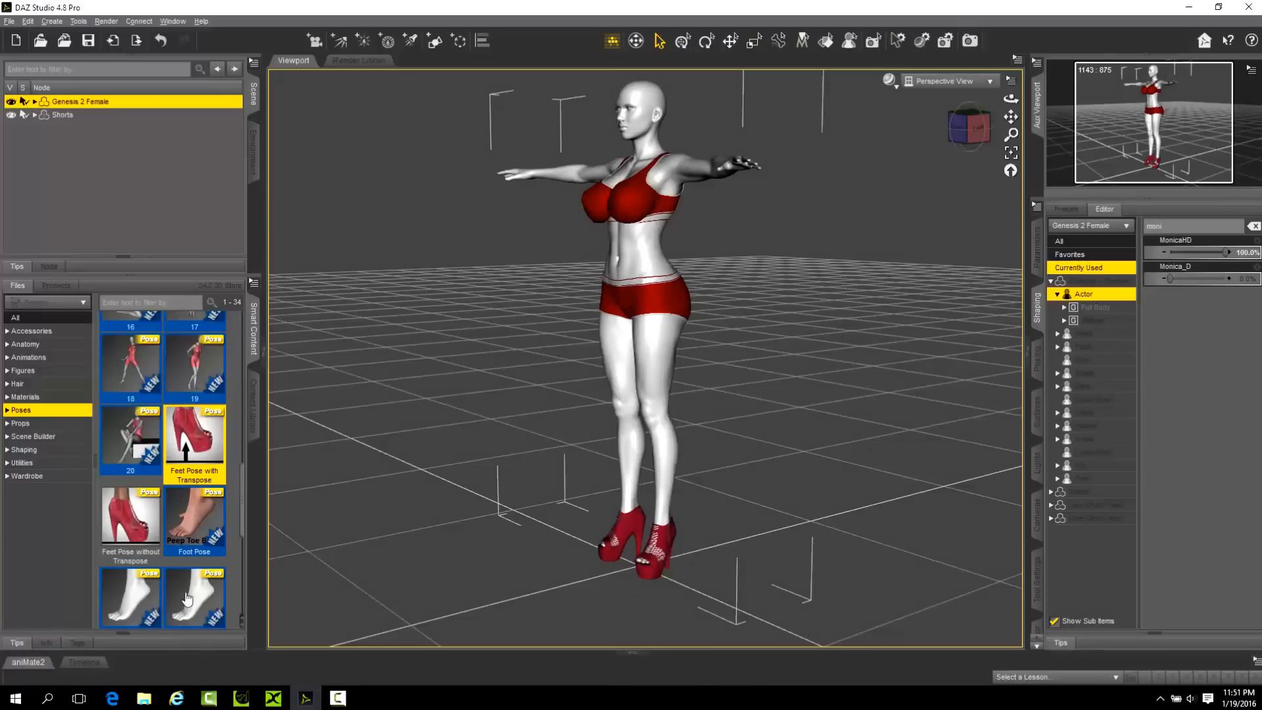
scroll(188, 598, "down", 5)
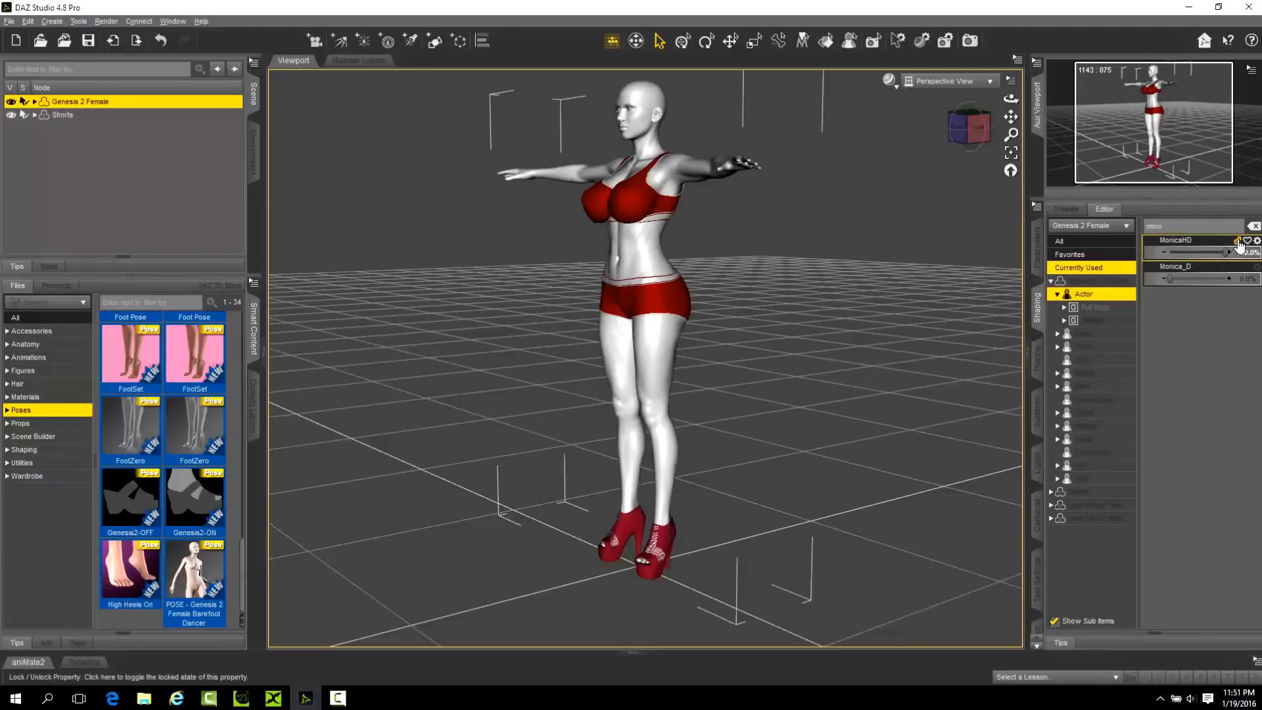
Show the currently used parameters of Genesis 2 Female and lock the MonicaHD morph.
left_click(1079, 269)
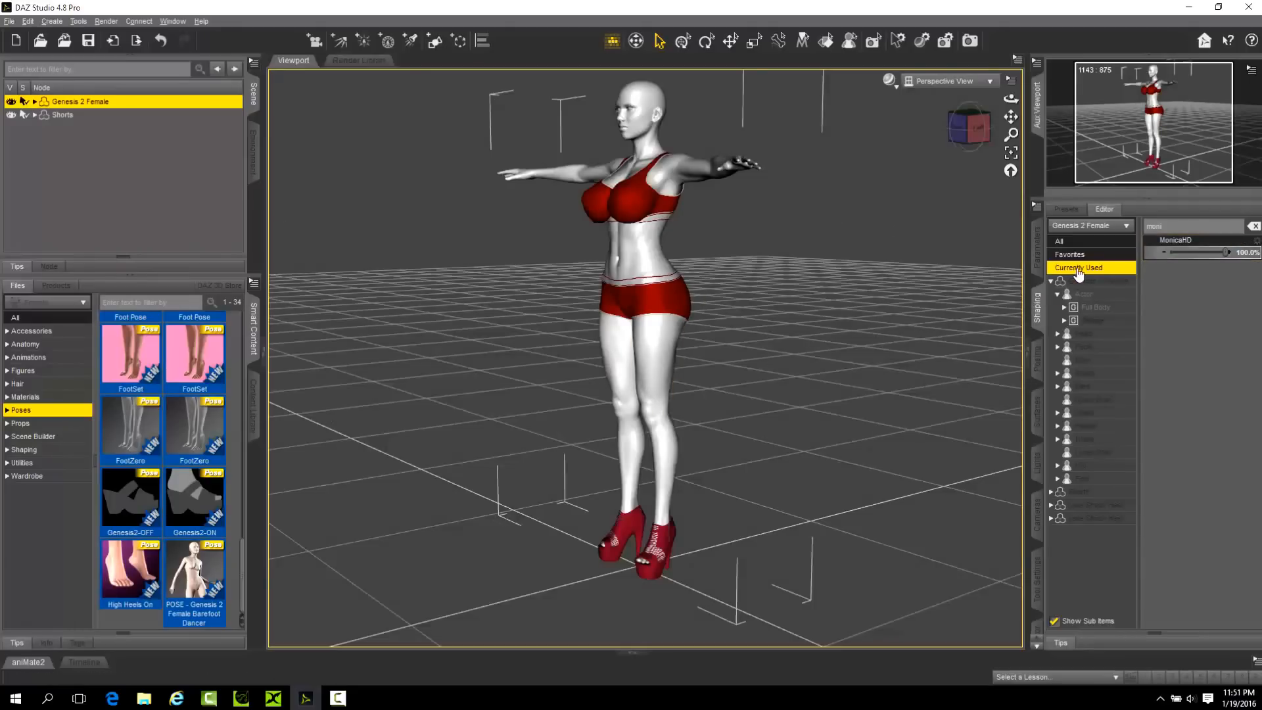
left_click(1052, 283)
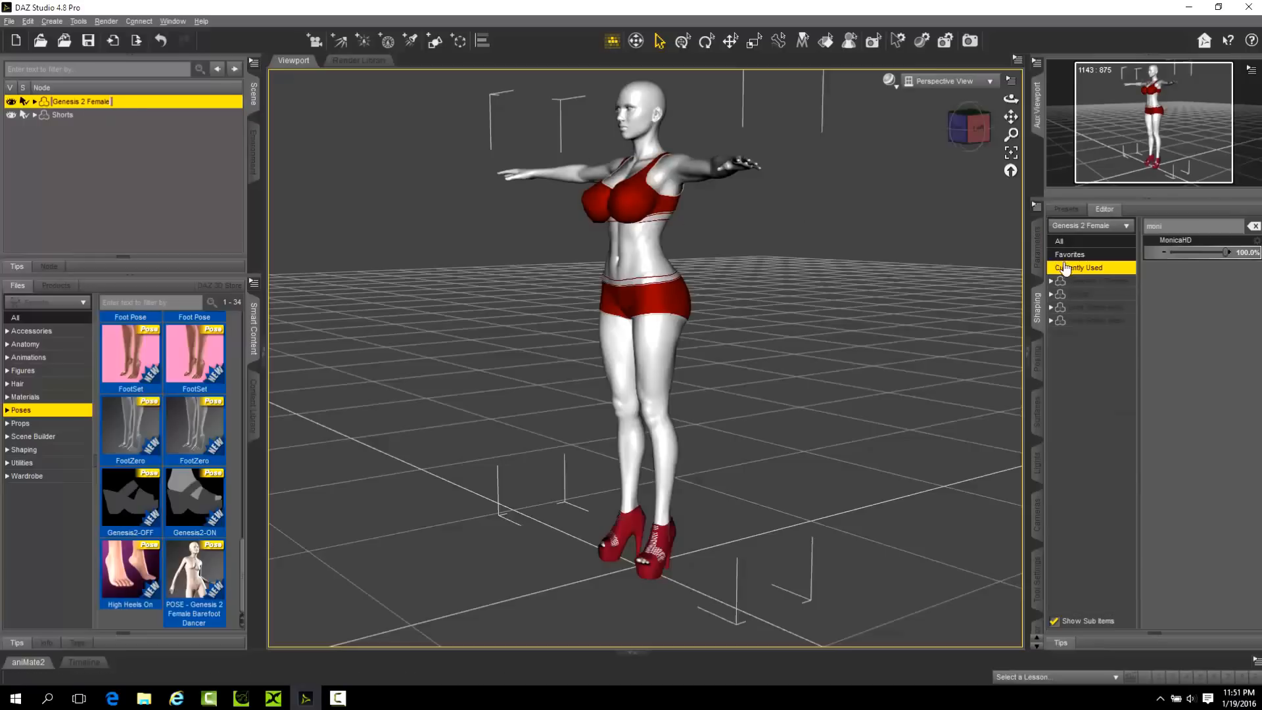
left_click(1072, 256)
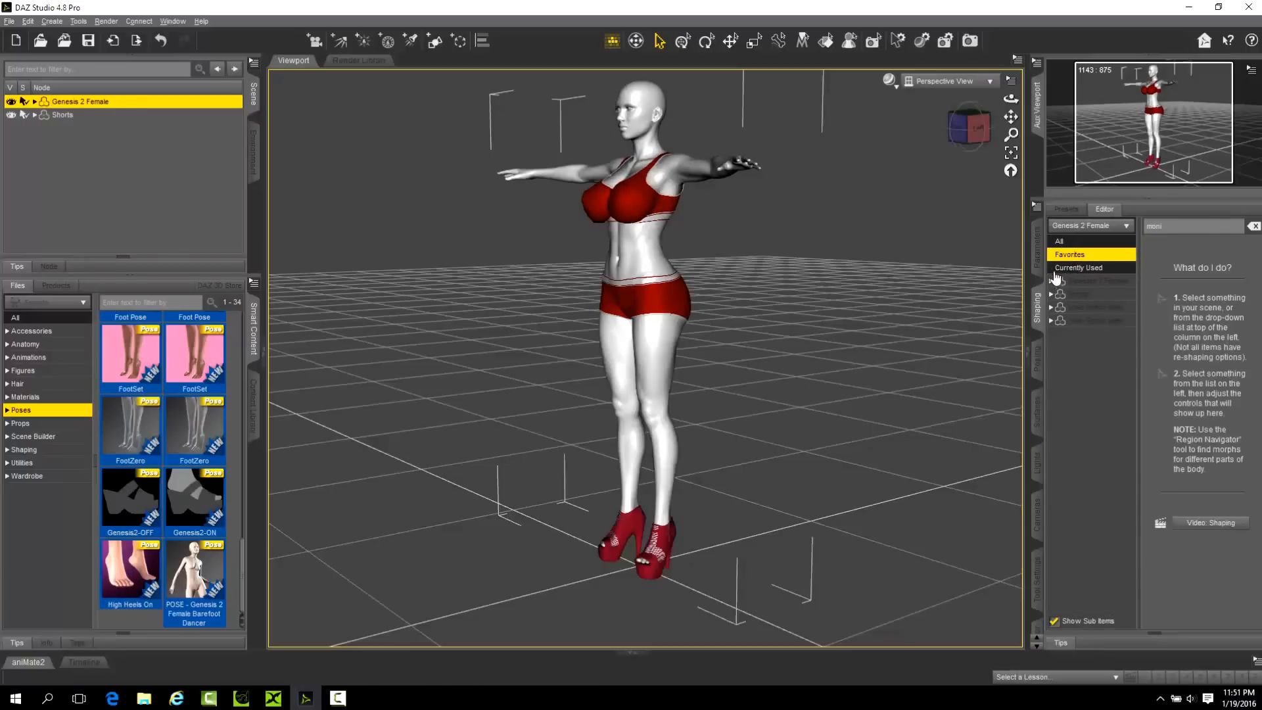
left_click(1038, 263)
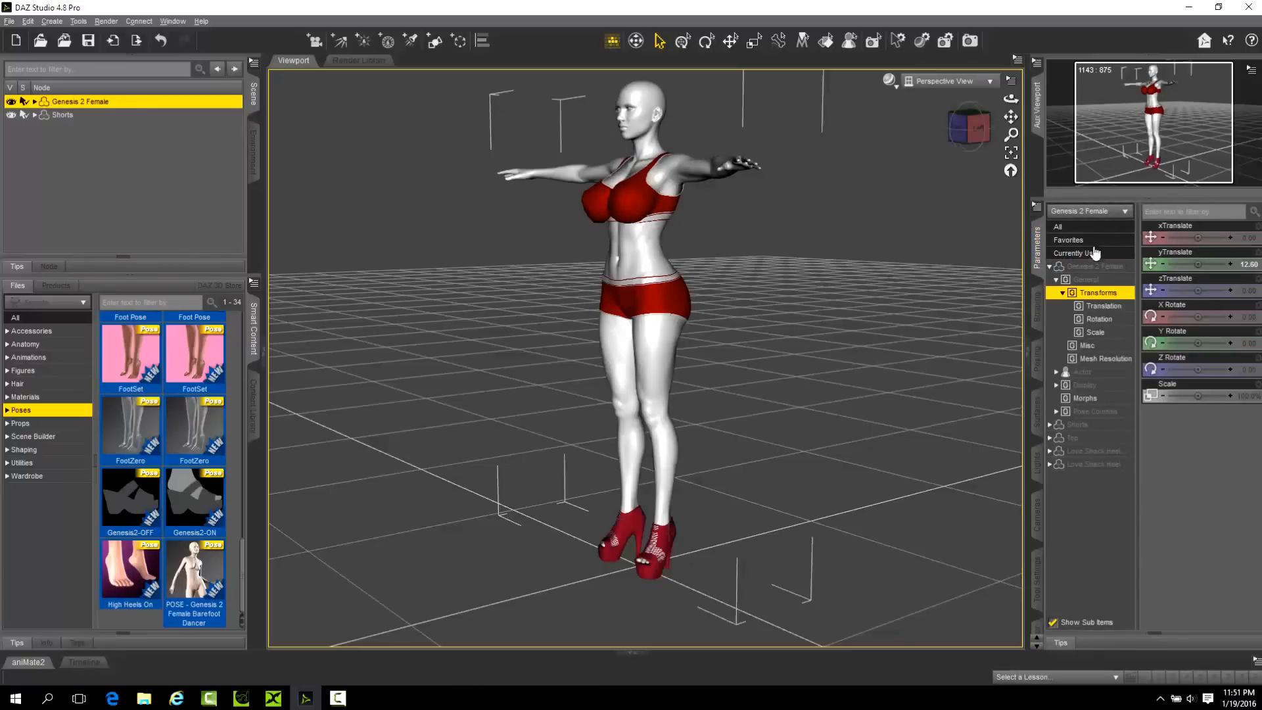
left_click(1050, 266)
left_click(1078, 253)
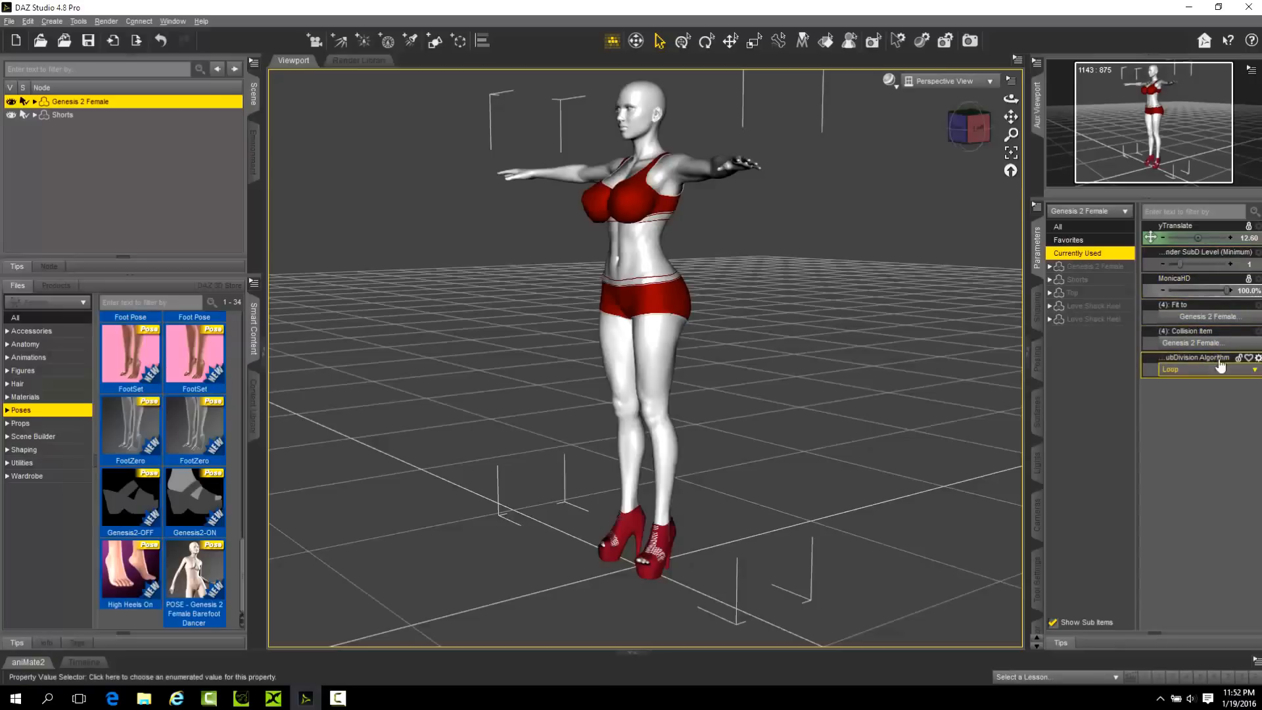
left_click(1238, 279)
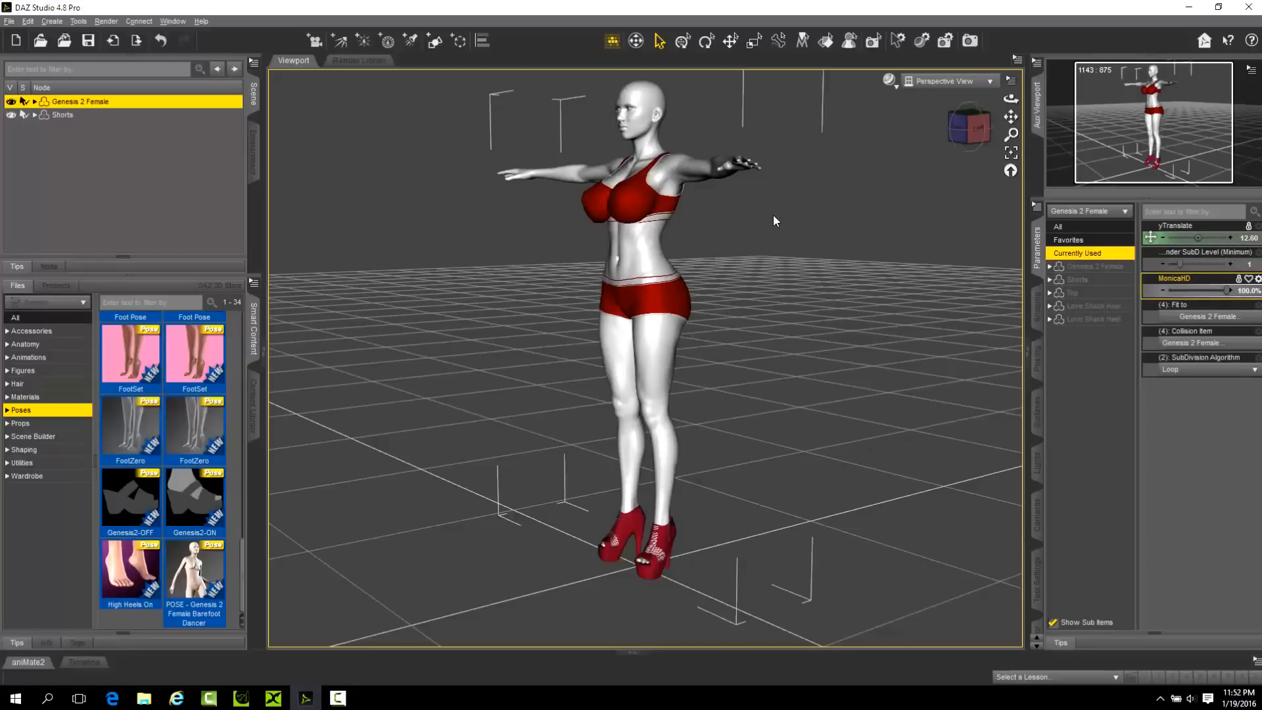
left_click(1089, 269)
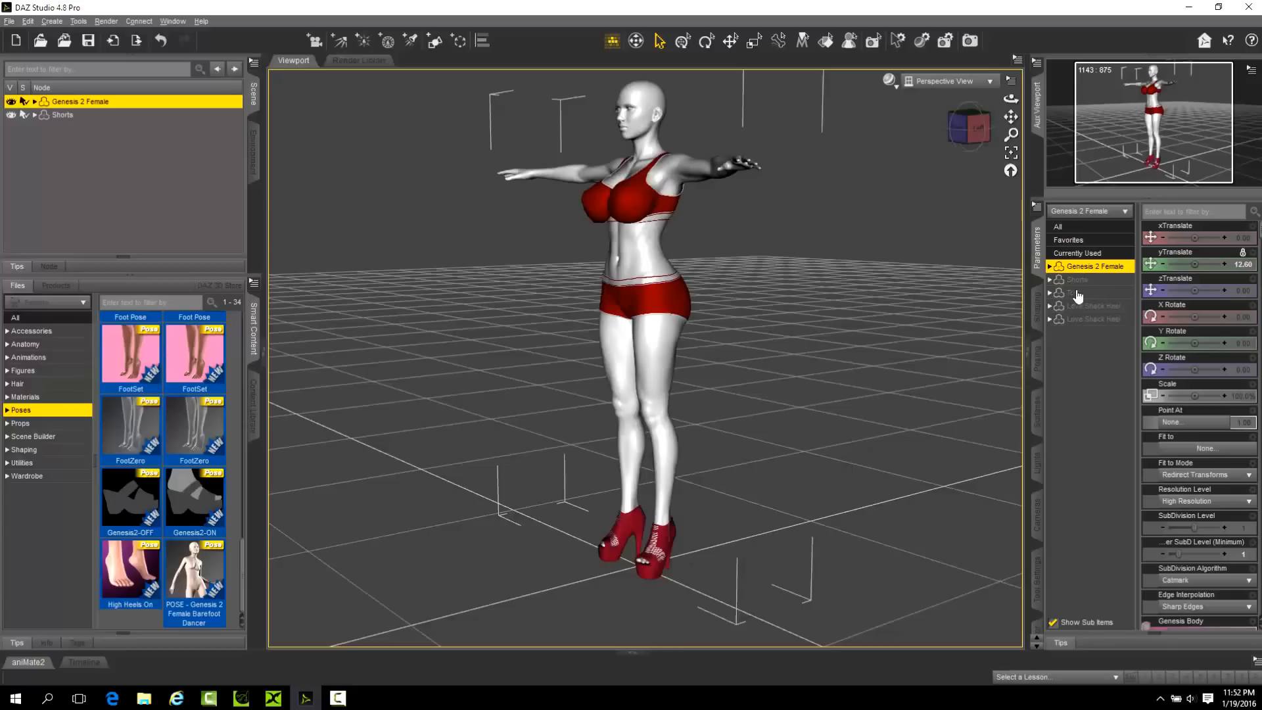
left_click(1083, 253)
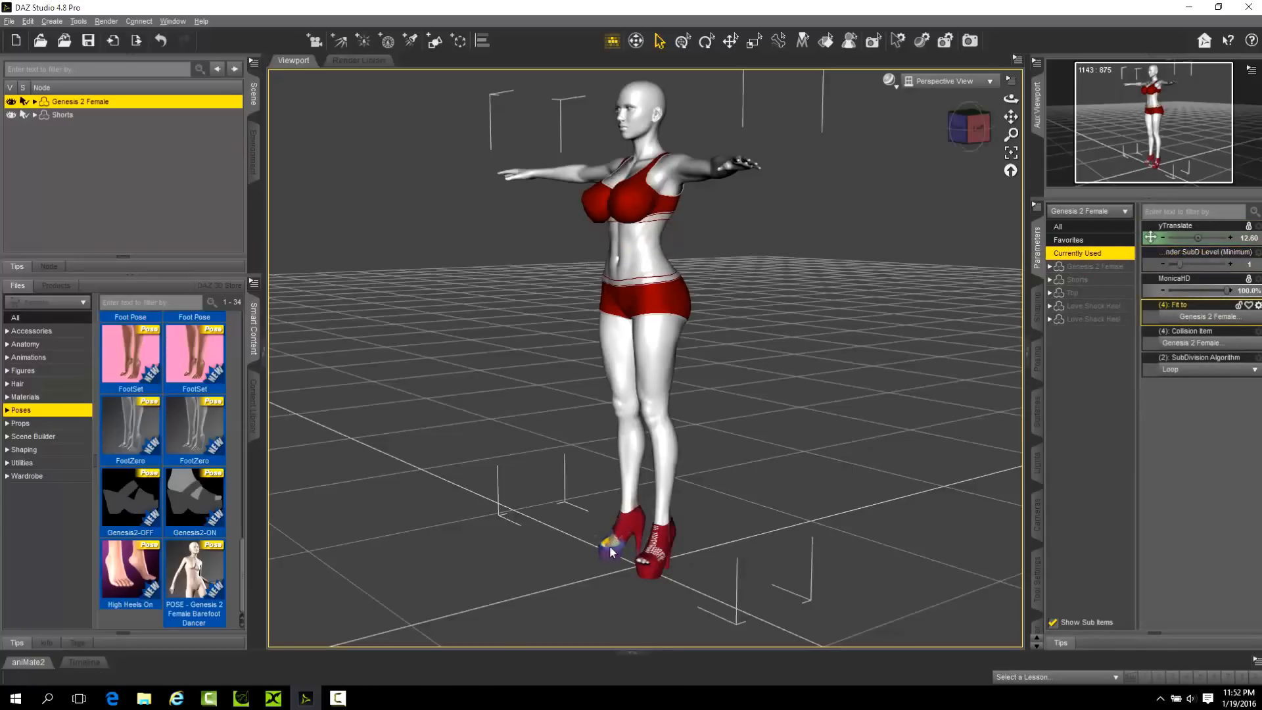
Inspect the Bend parameter on the Left Foot and Right Foot bones of the posed figure.
left_click(653, 531)
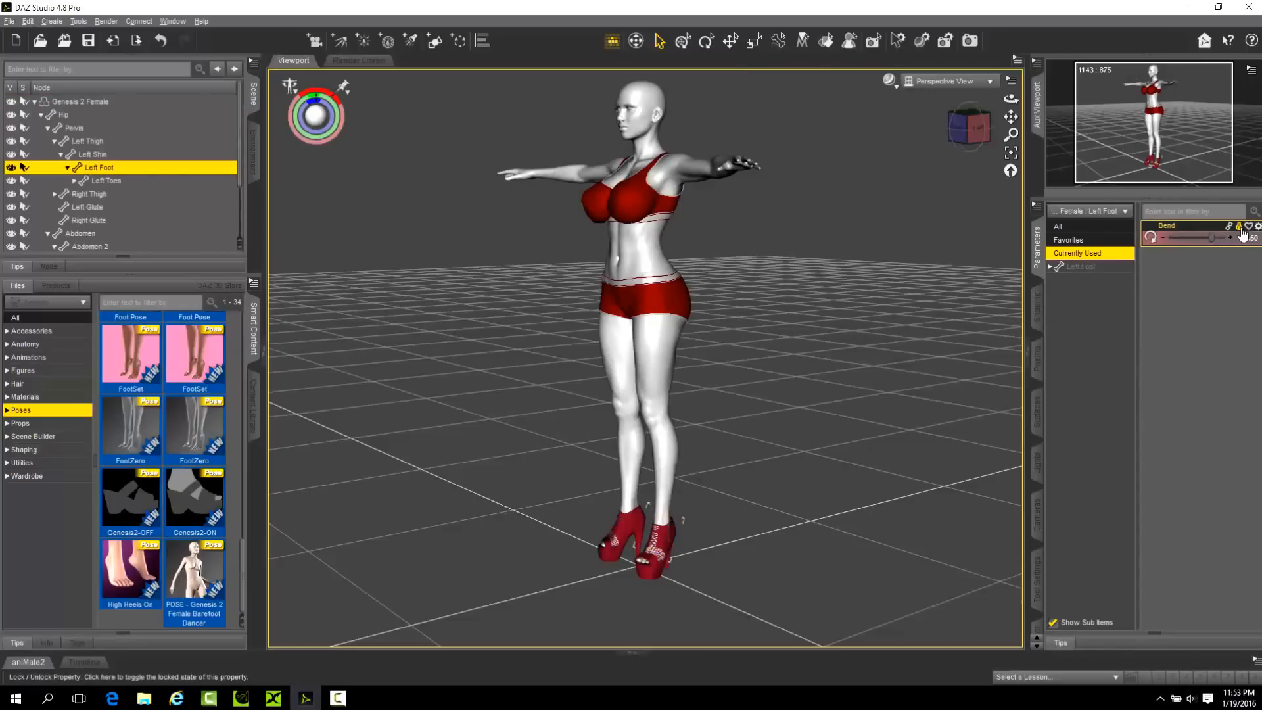
left_click(631, 516)
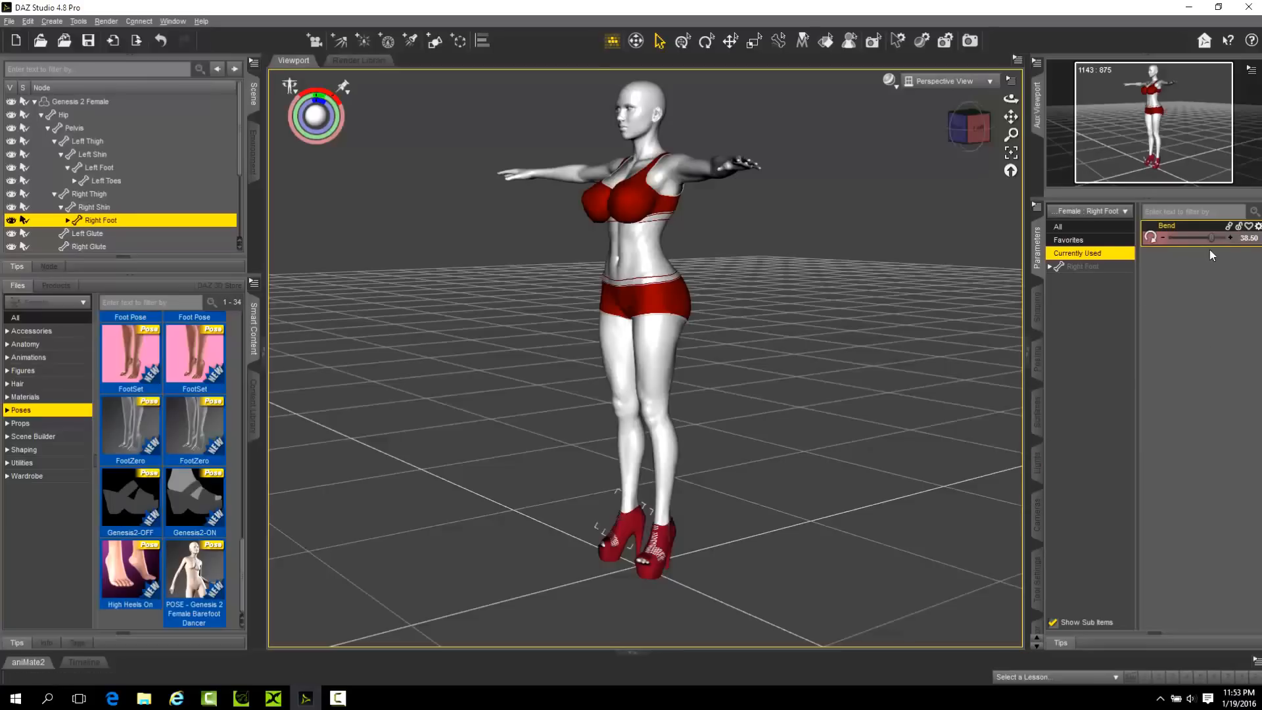
left_click(1088, 268)
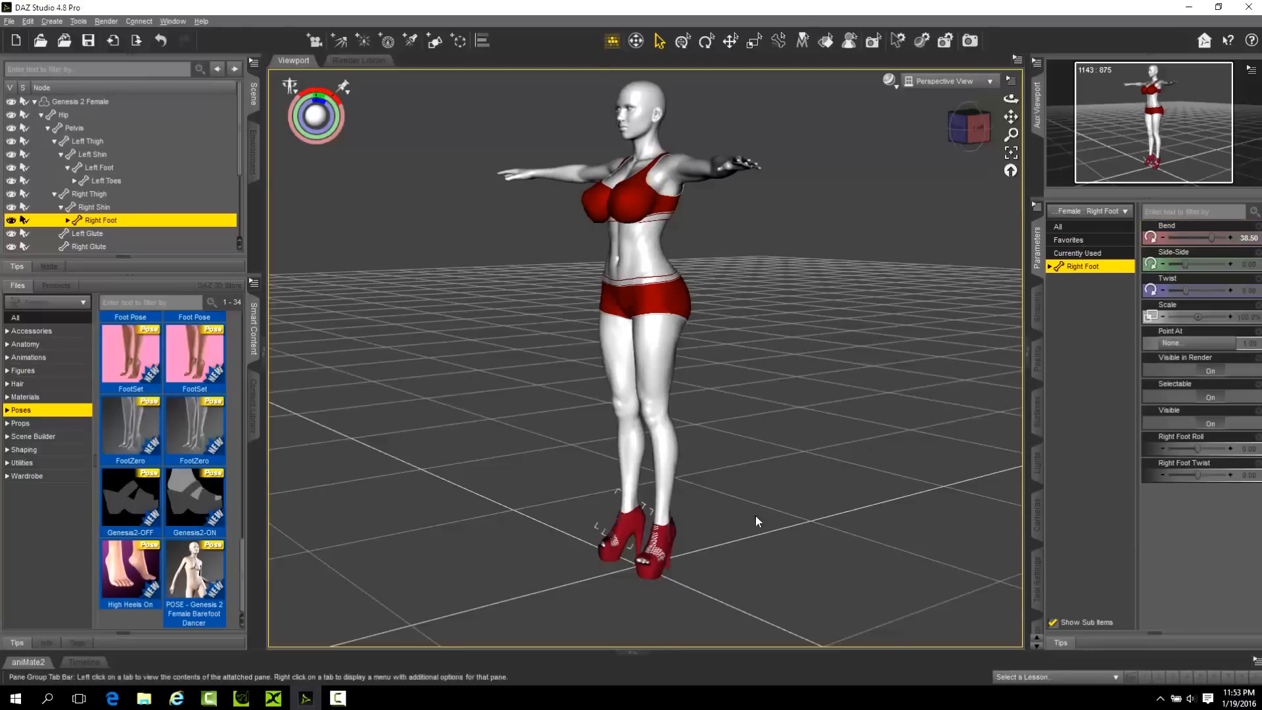
left_click(662, 543)
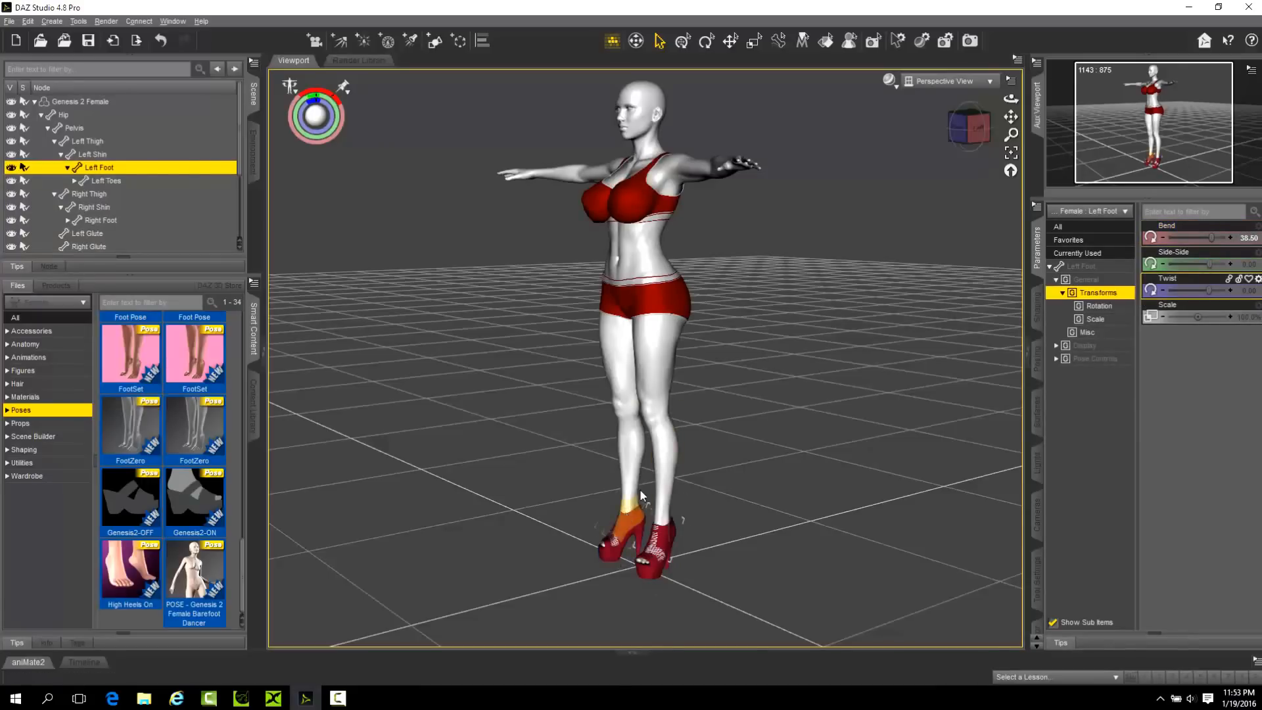
Collapse the figure's bone hierarchy and unlock yTranslate on the Genesis 2 Female root node.
left_click(34, 102)
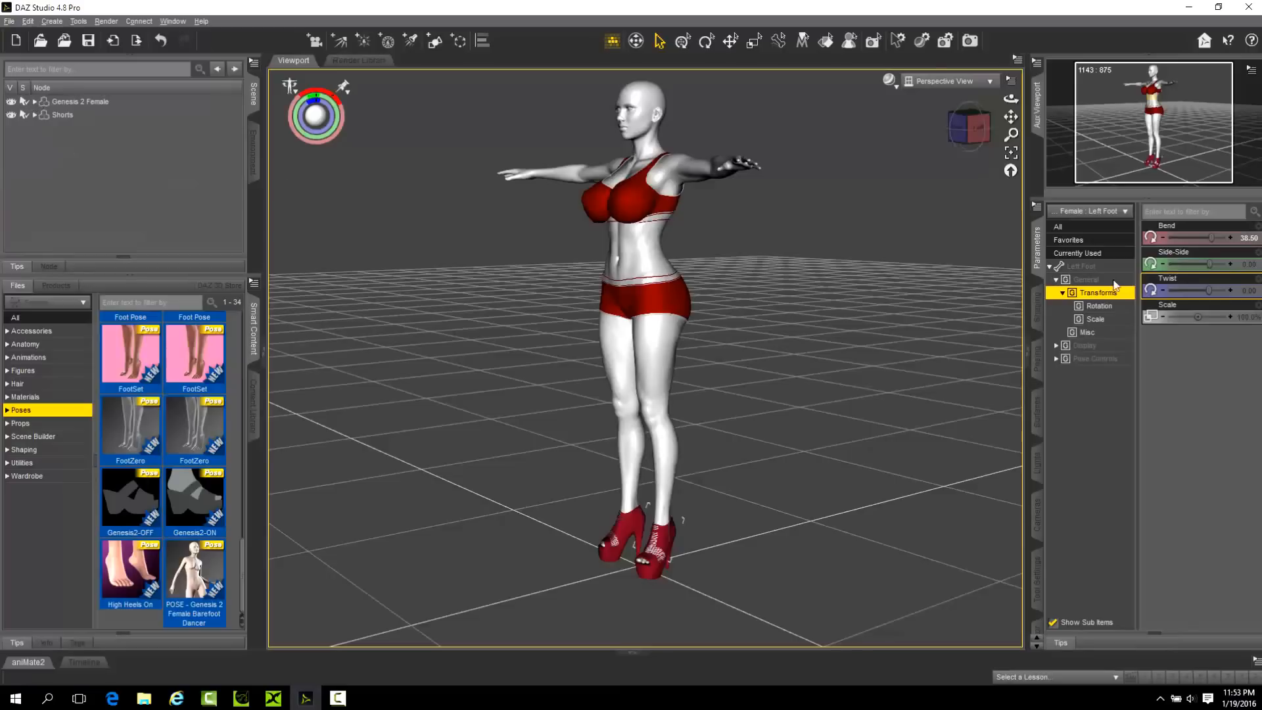
left_click(1077, 253)
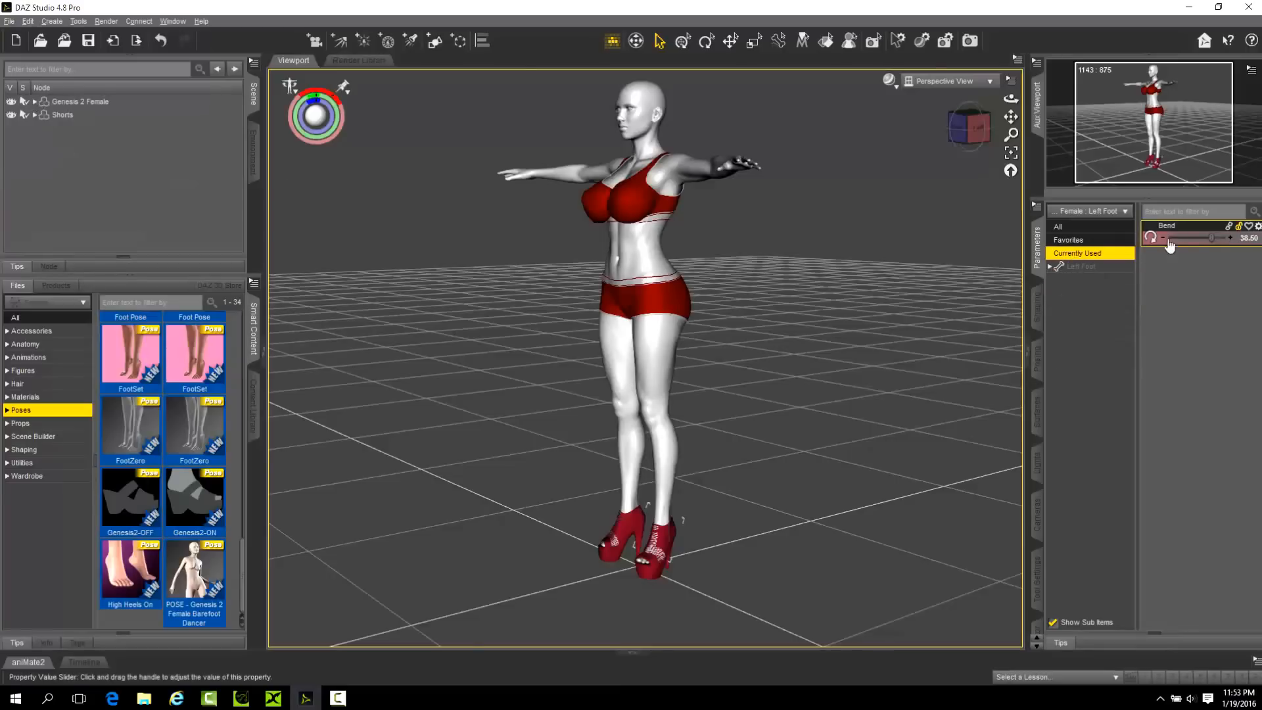
left_click(103, 102)
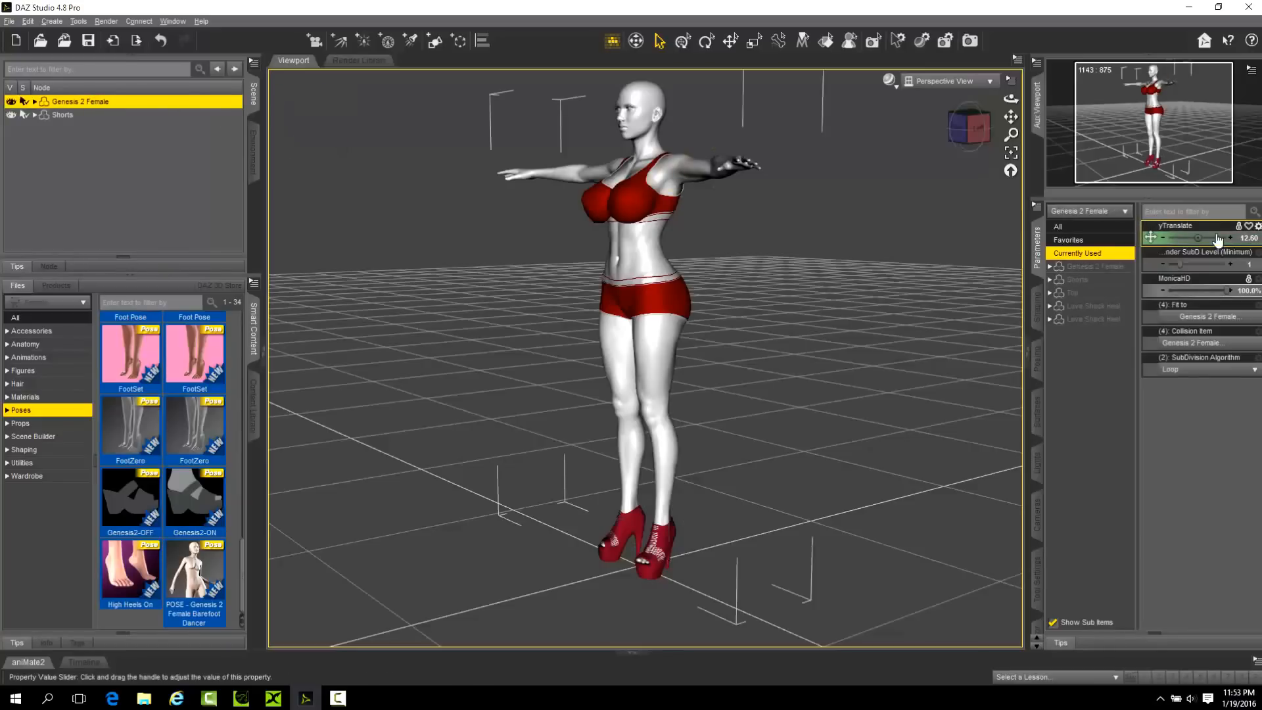
left_click(1237, 226)
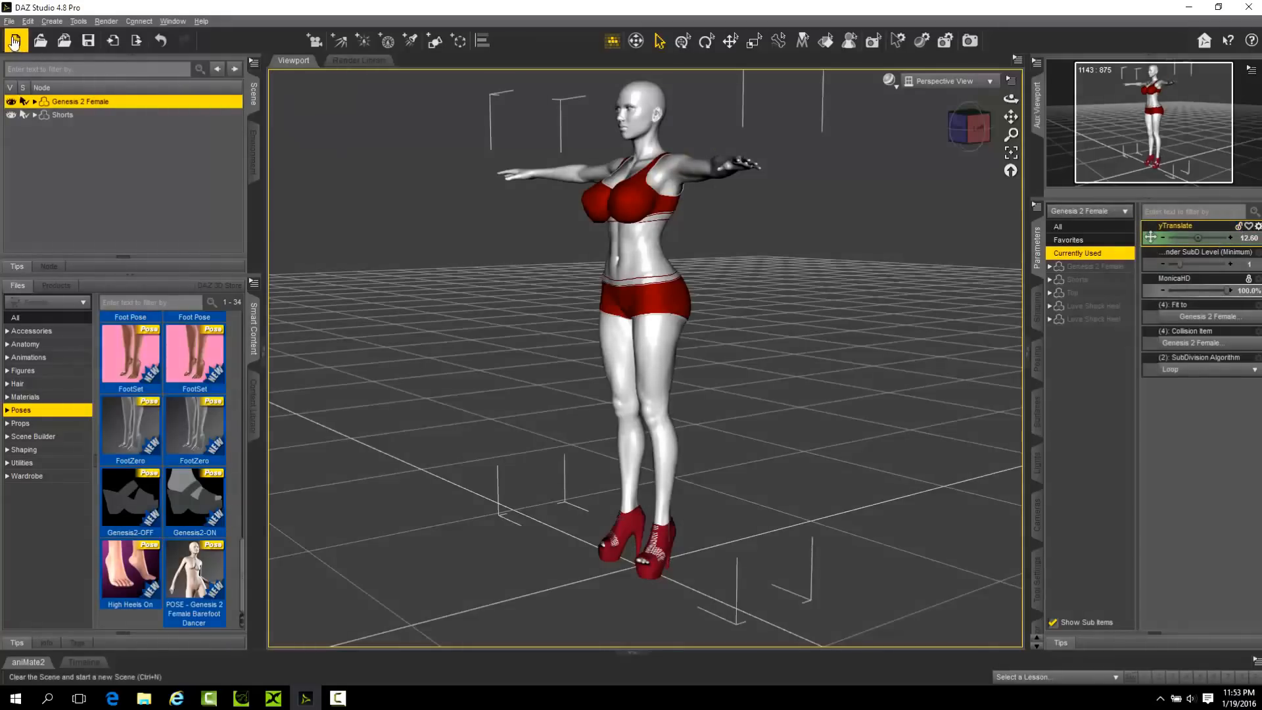
Export the dressed figure to the Desktop as an Autodesk FBX file named m3, accepting the current FBX export options.
left_click(9, 21)
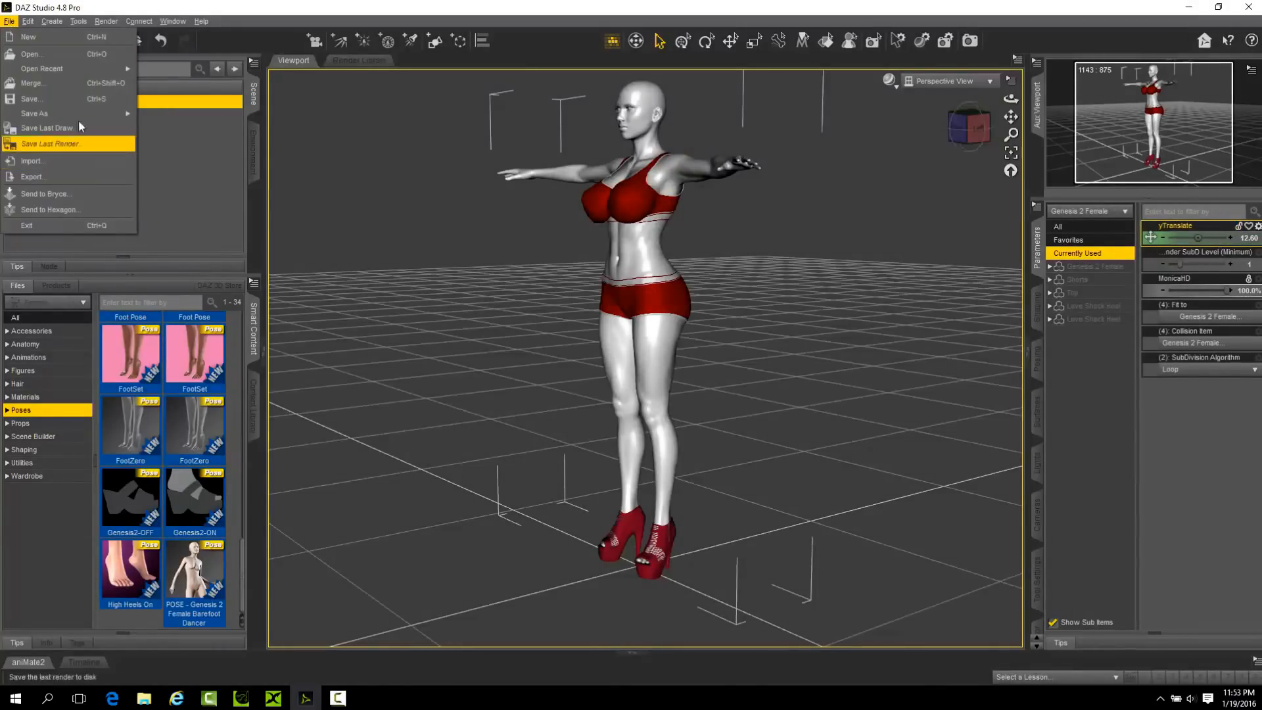
left_click(46, 179)
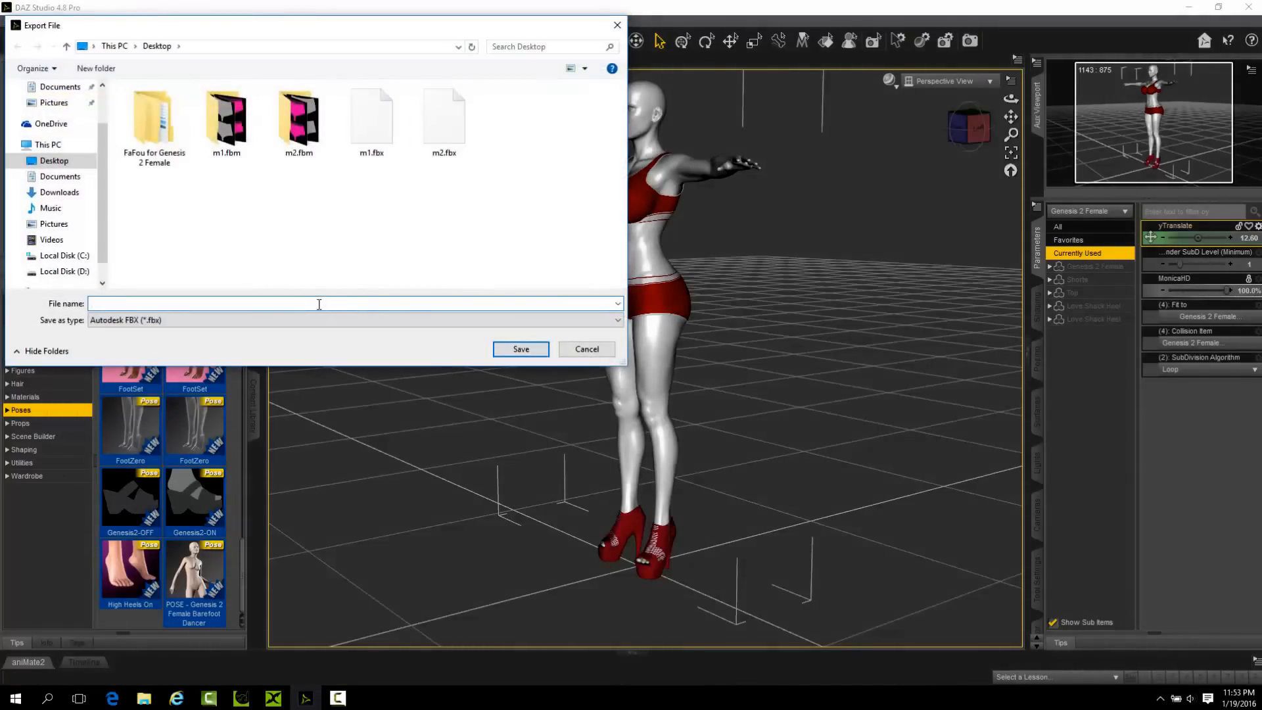
type("m3")
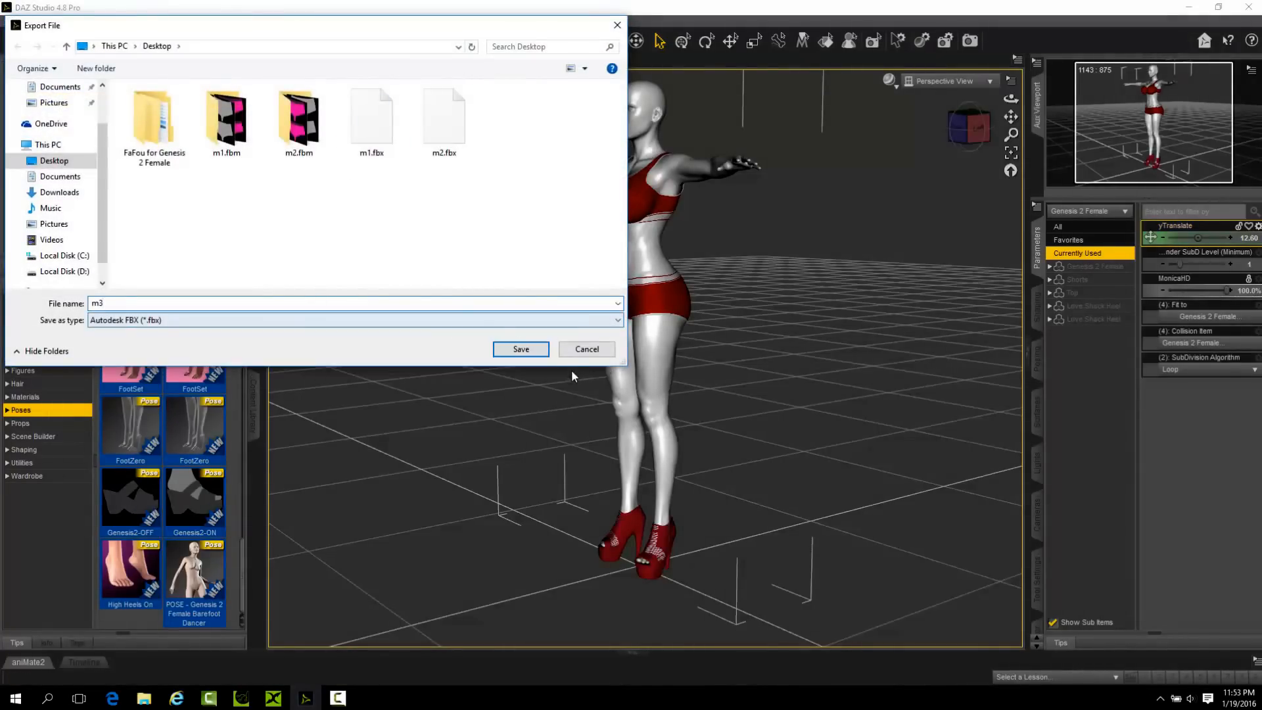
left_click(519, 348)
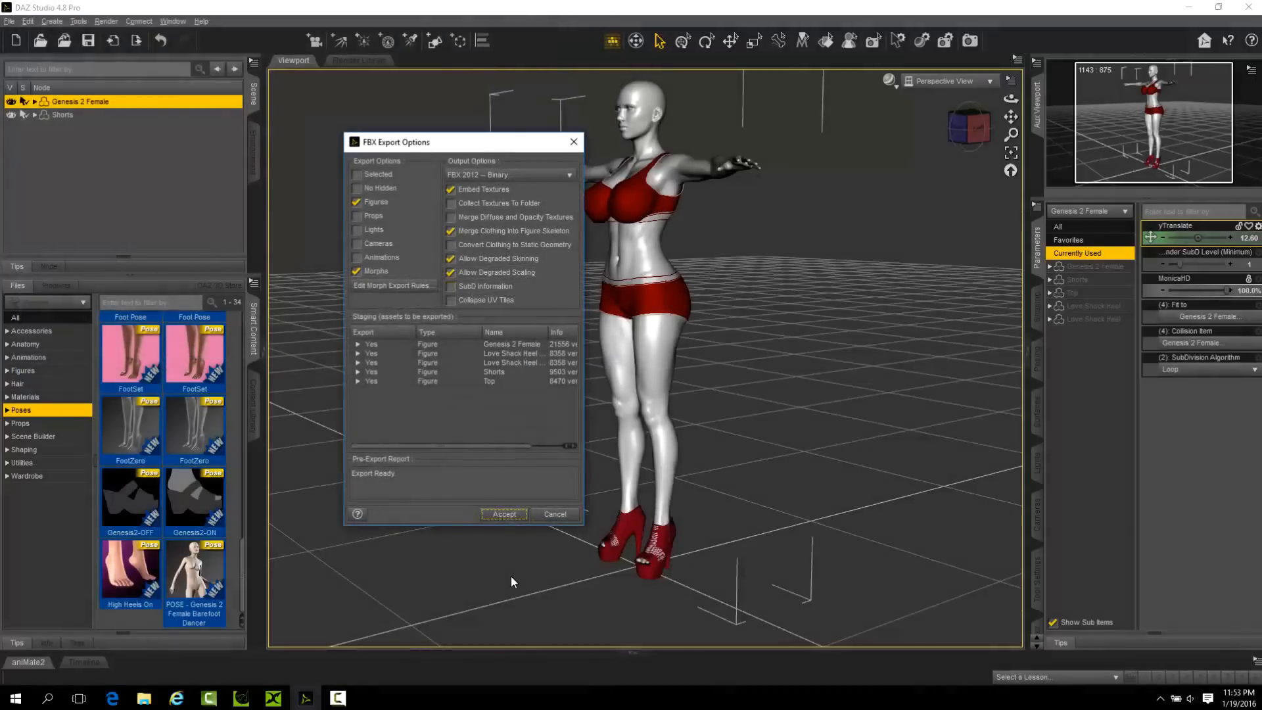
left_click(509, 518)
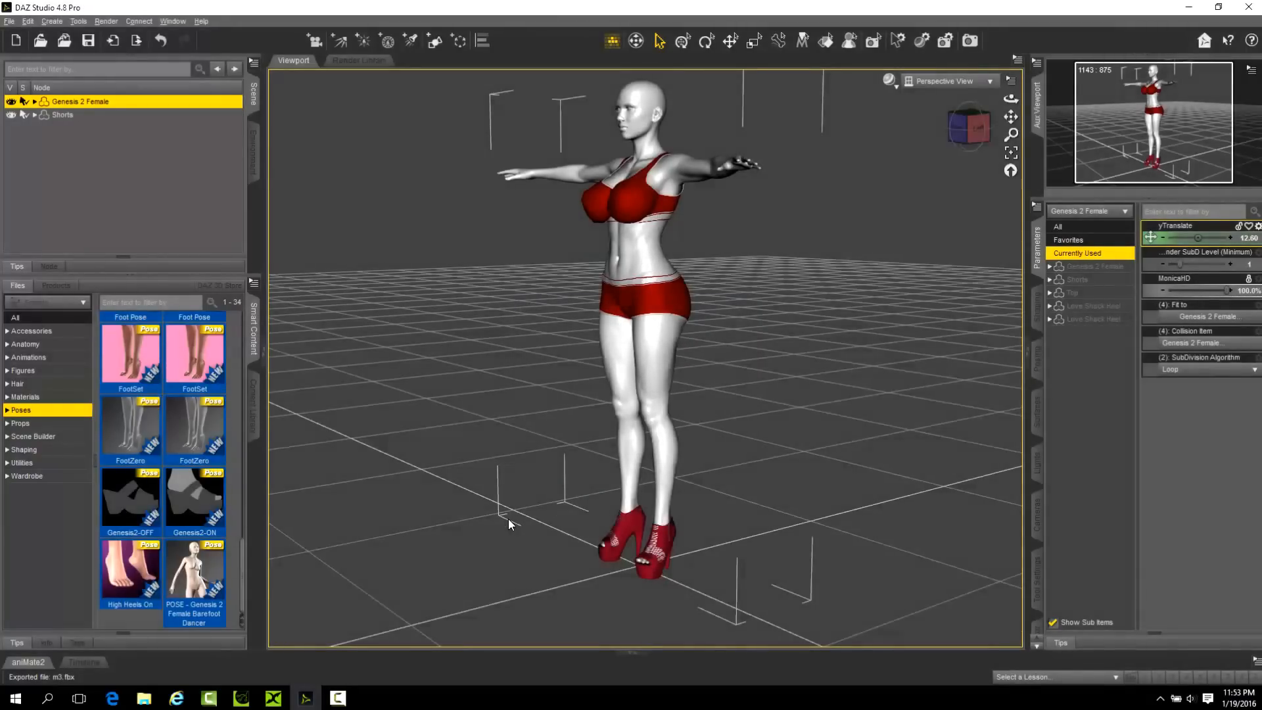
Switch to iClone 3DXchange 6 and import m3.fbx without animation, converting it to a non-standard talking character.
left_click(1188, 8)
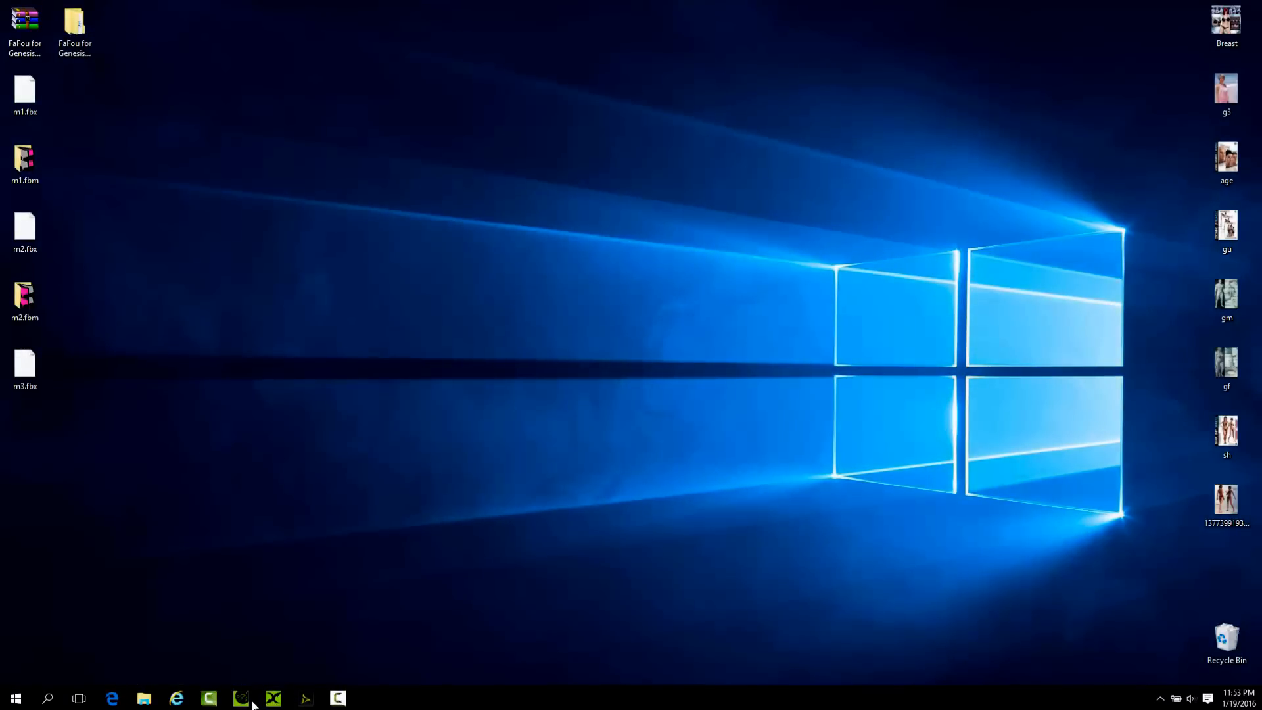
left_click(274, 701)
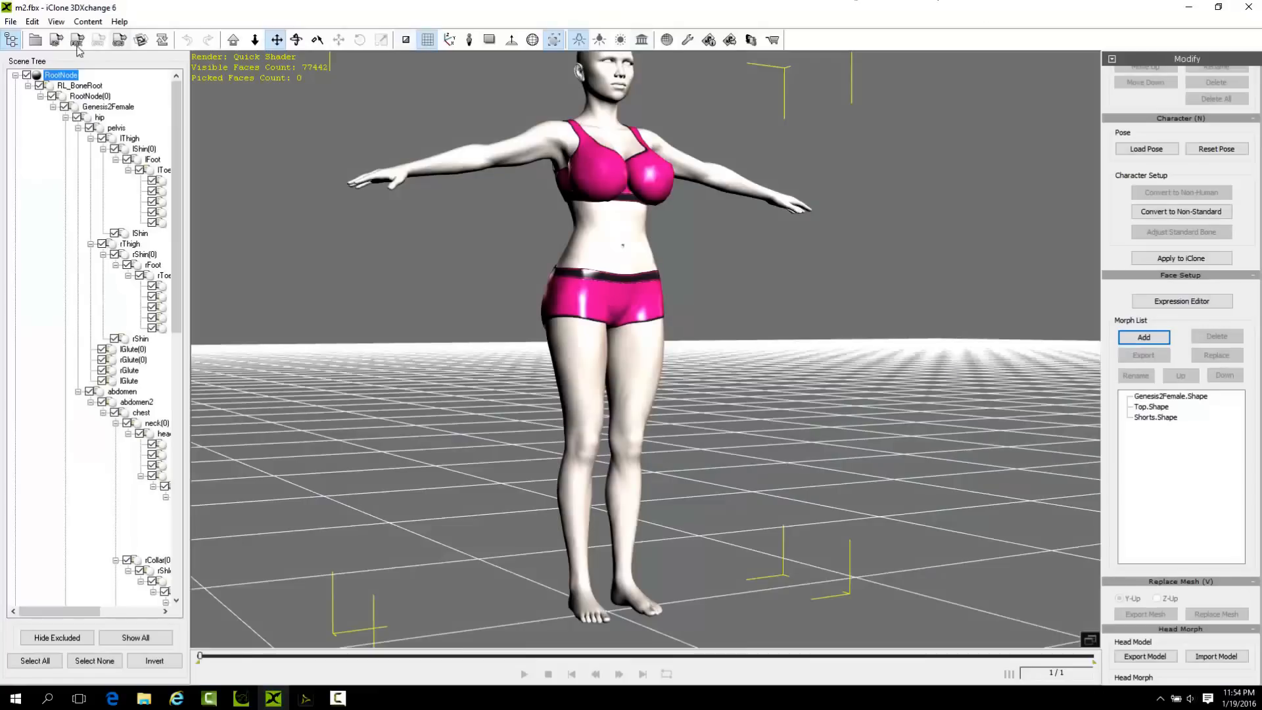
left_click(55, 41)
left_click(641, 375)
left_click(768, 437)
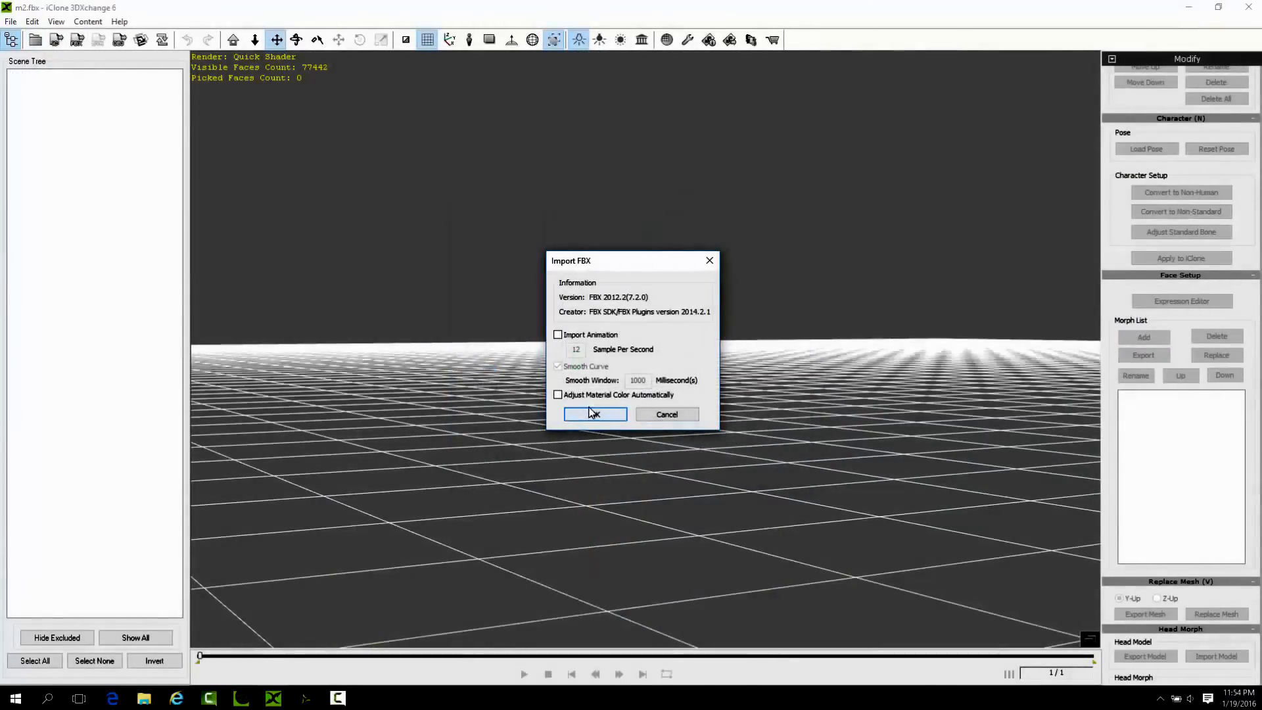
left_click(592, 415)
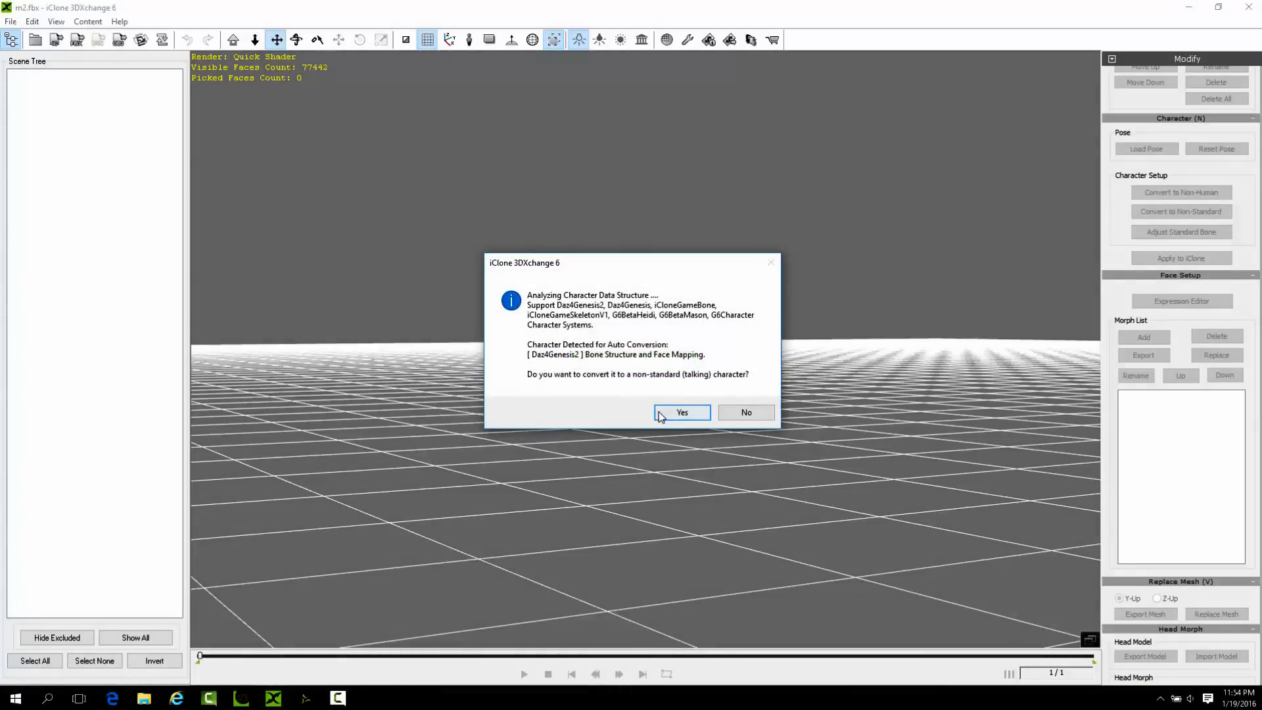
left_click(669, 412)
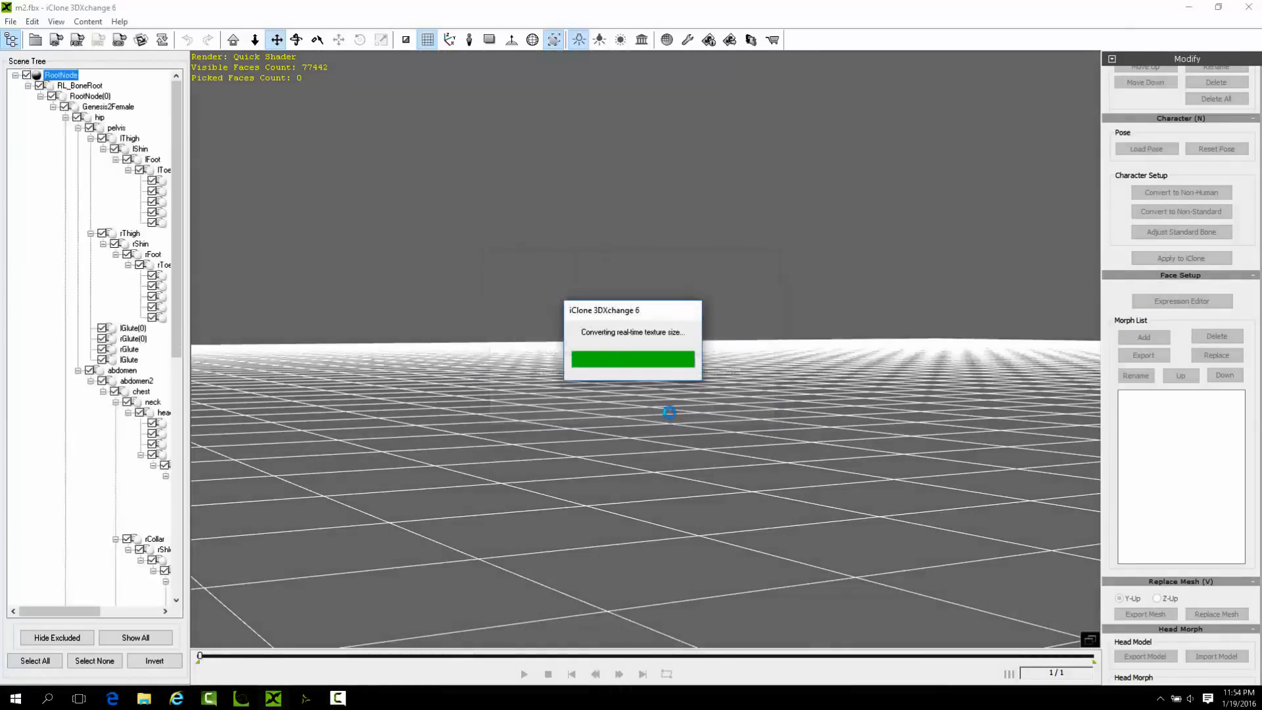
right_click_drag(733, 426, 652, 556)
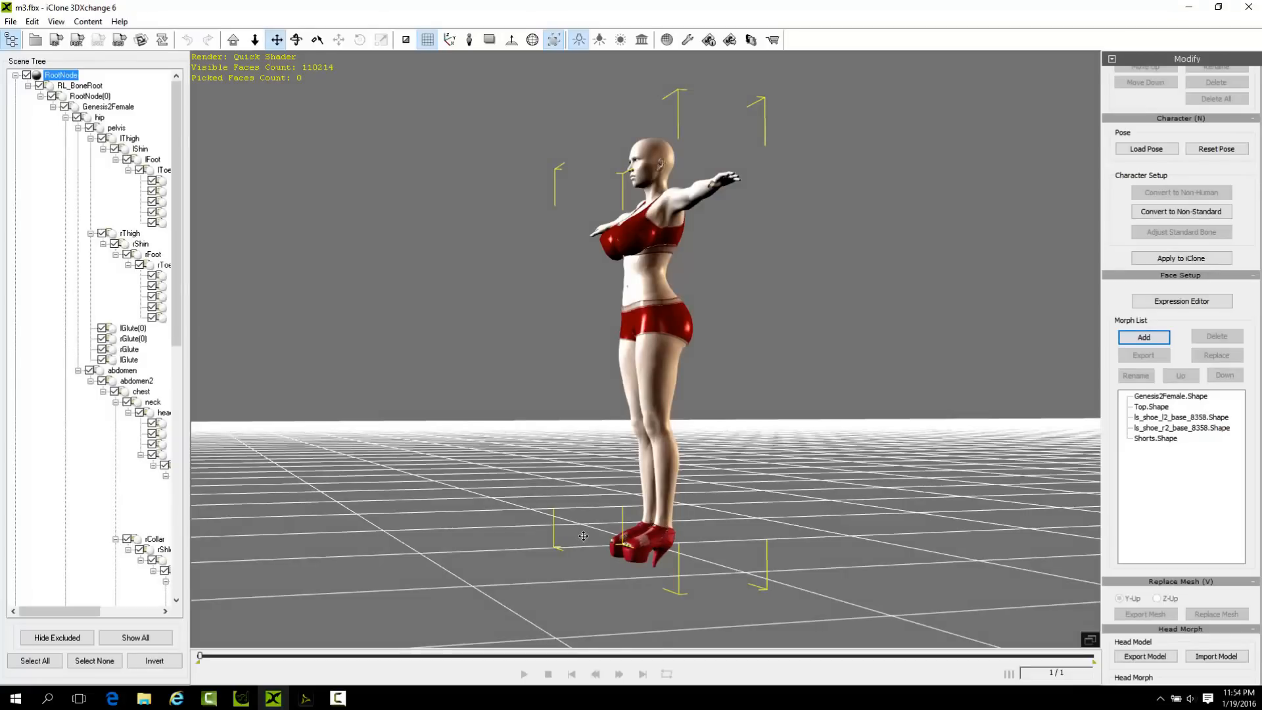
right_click_drag(736, 454, 726, 526)
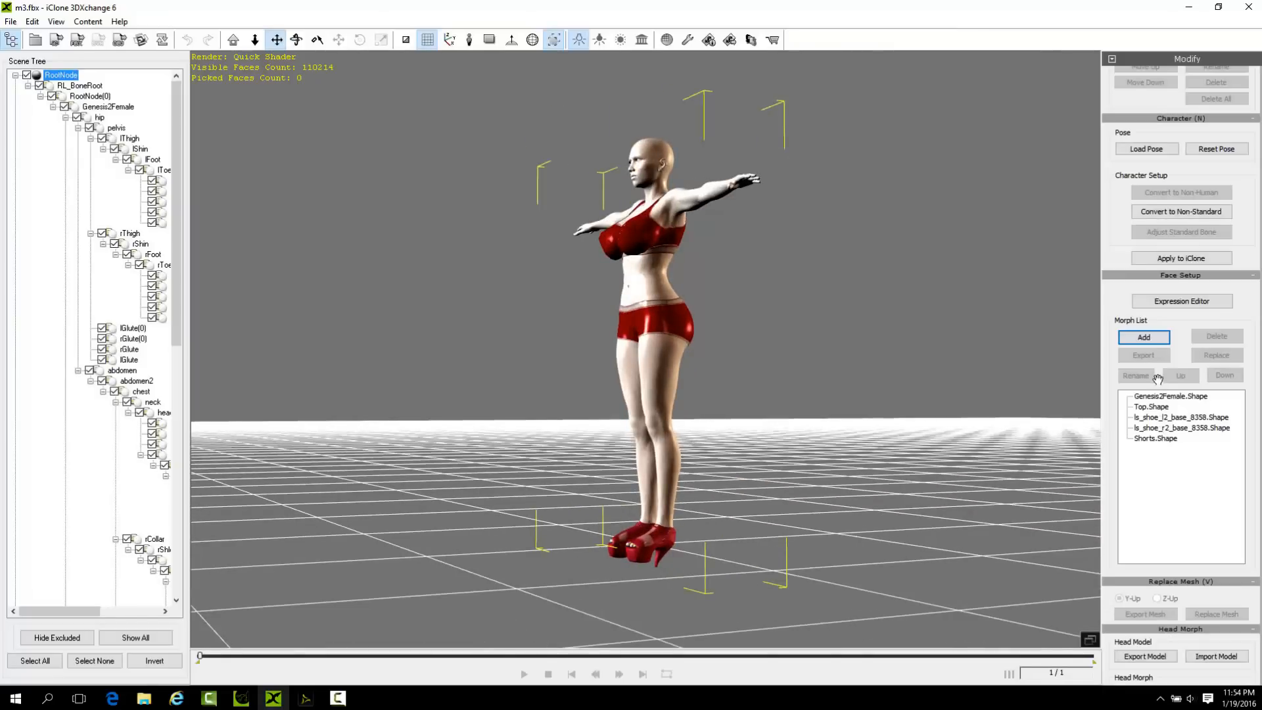
Switch to DAZ Studio and lock the yTranslate parameter of the Genesis 2 Female figure.
scroll(1170, 287, "up", 3)
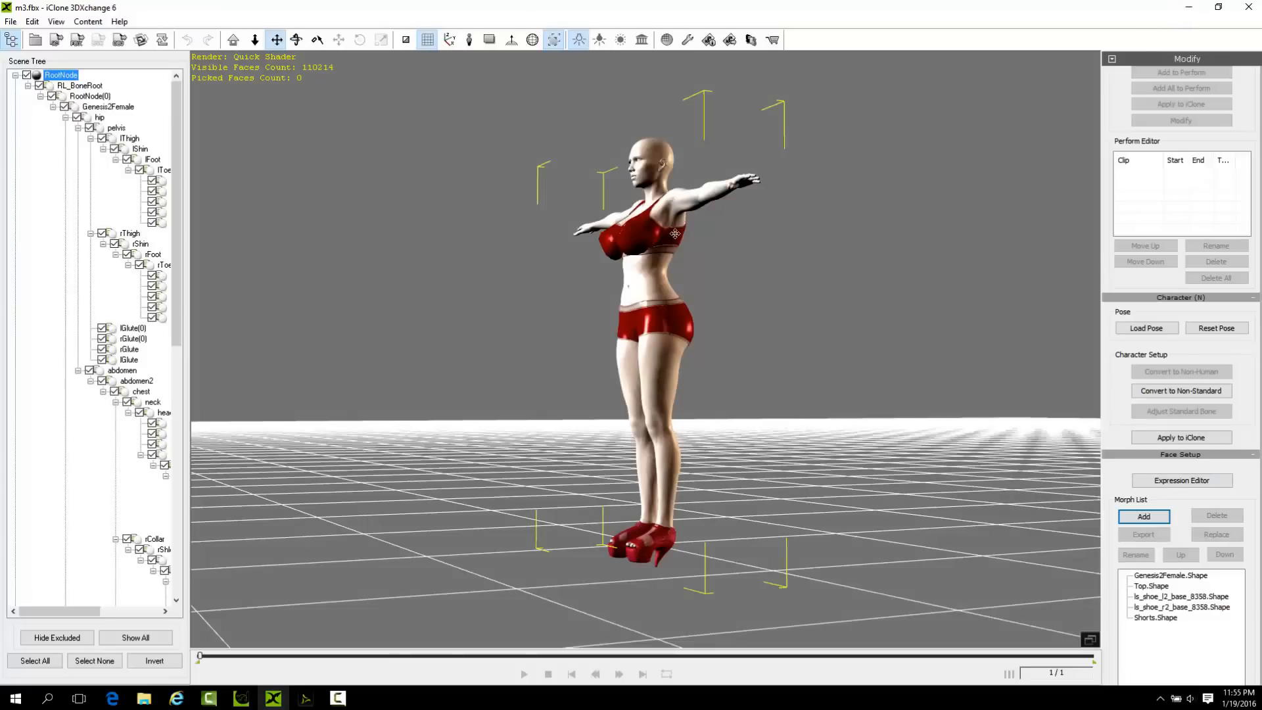
left_click(1189, 7)
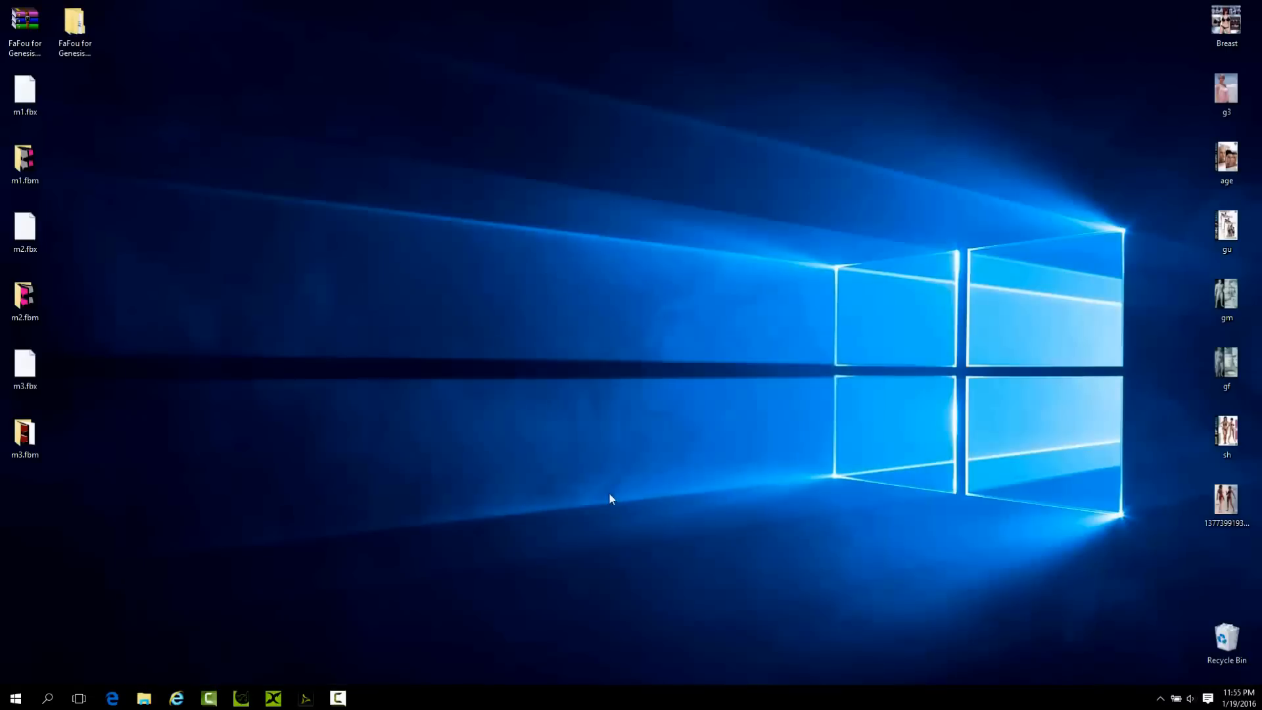
left_click(309, 700)
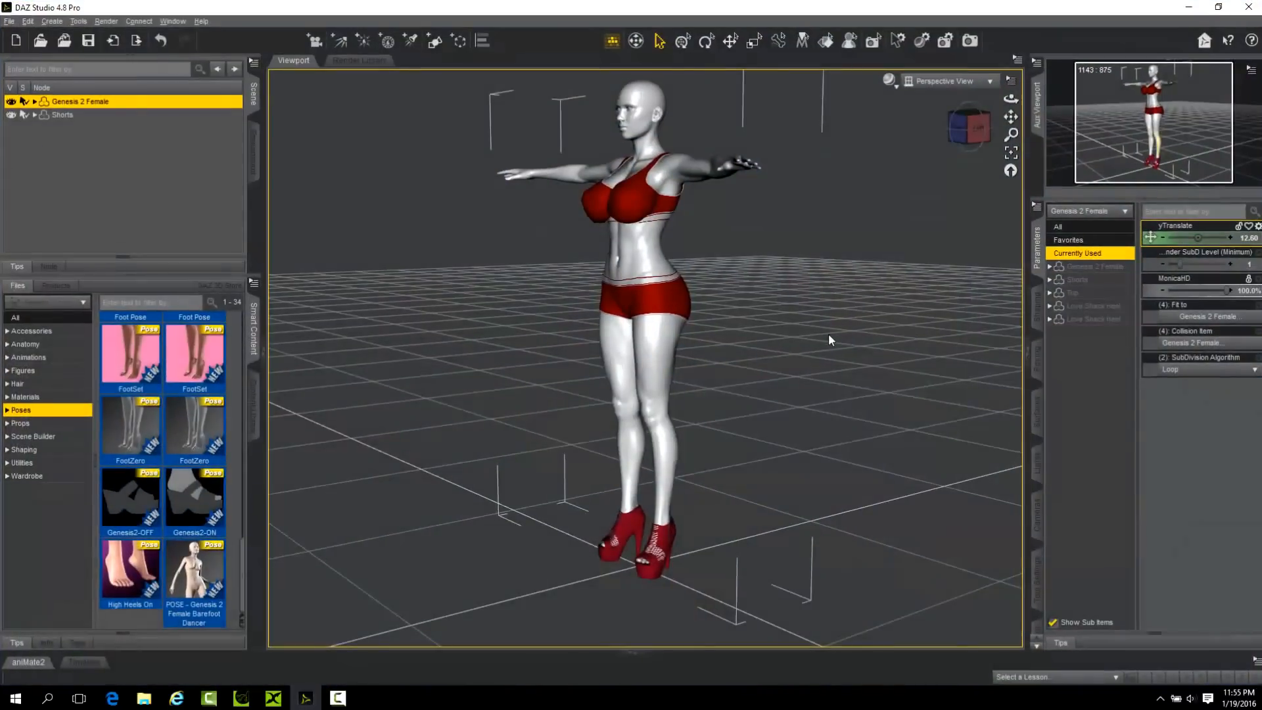
left_click(1248, 227)
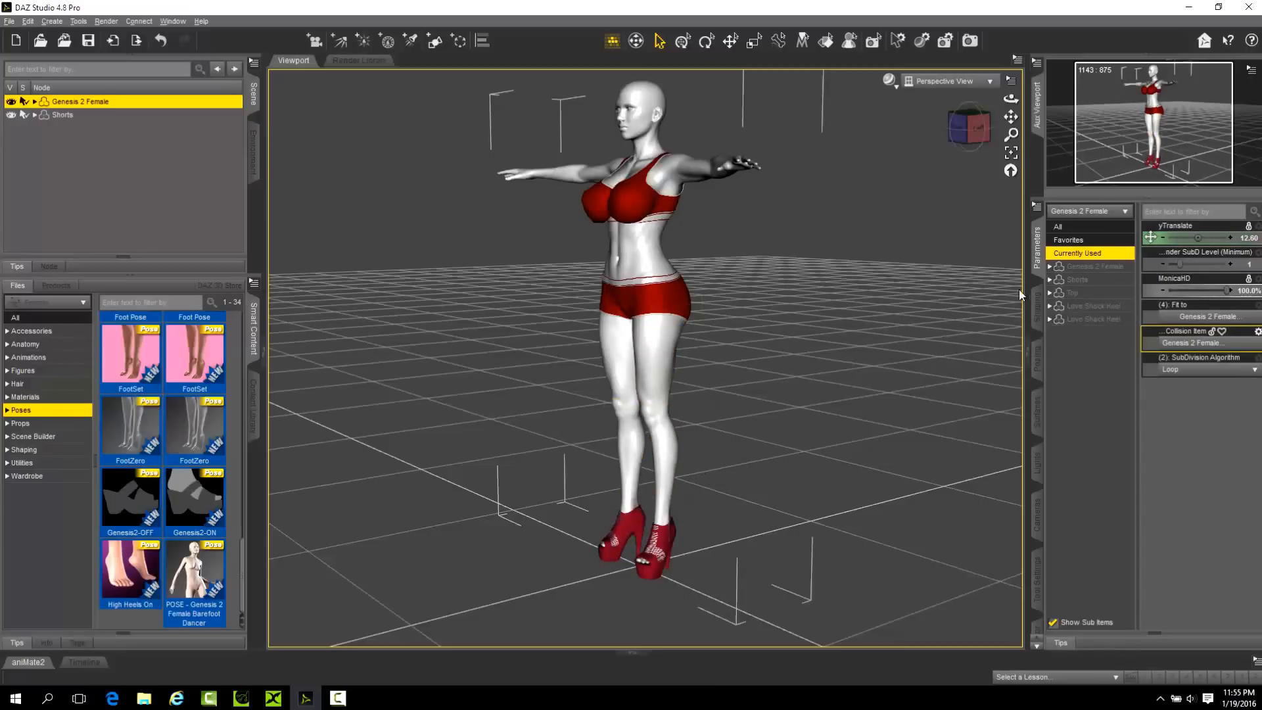
Check the currently used parameters of the Shorts, and list the items fitted directly under Genesis 2 Female with the Hip collapsed.
left_click(69, 115)
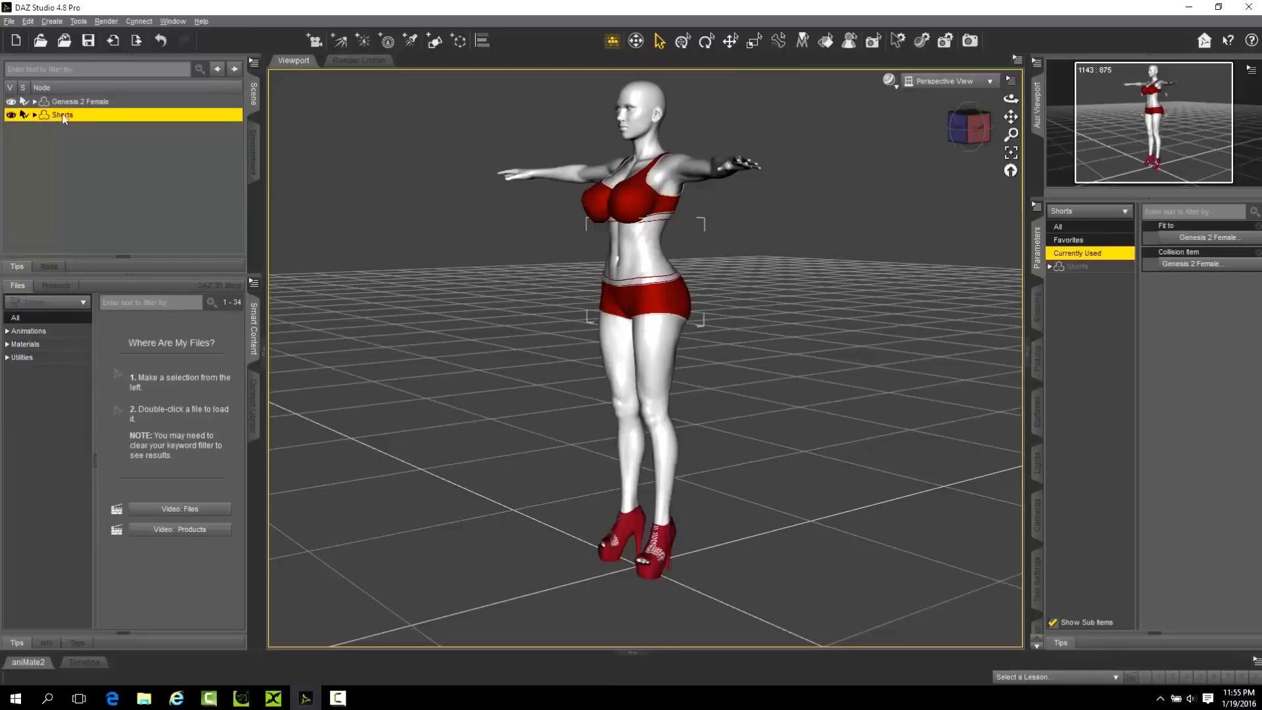
left_click(35, 102)
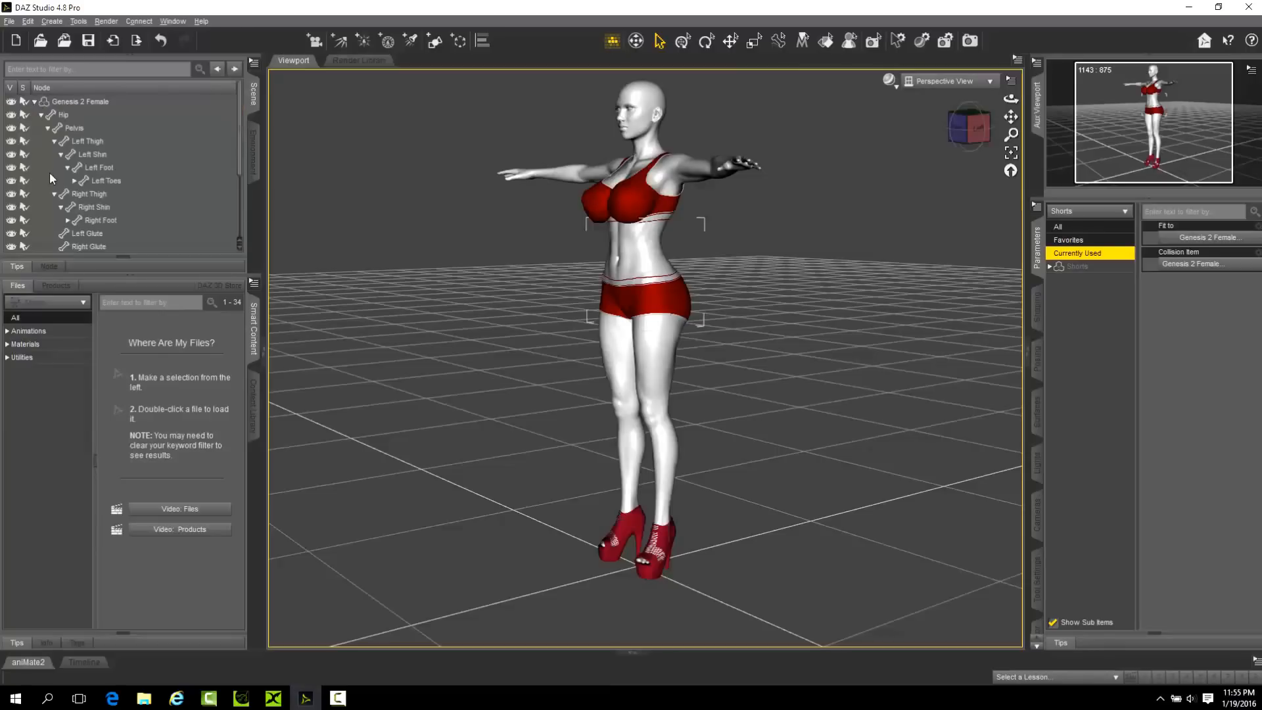
left_click(41, 115)
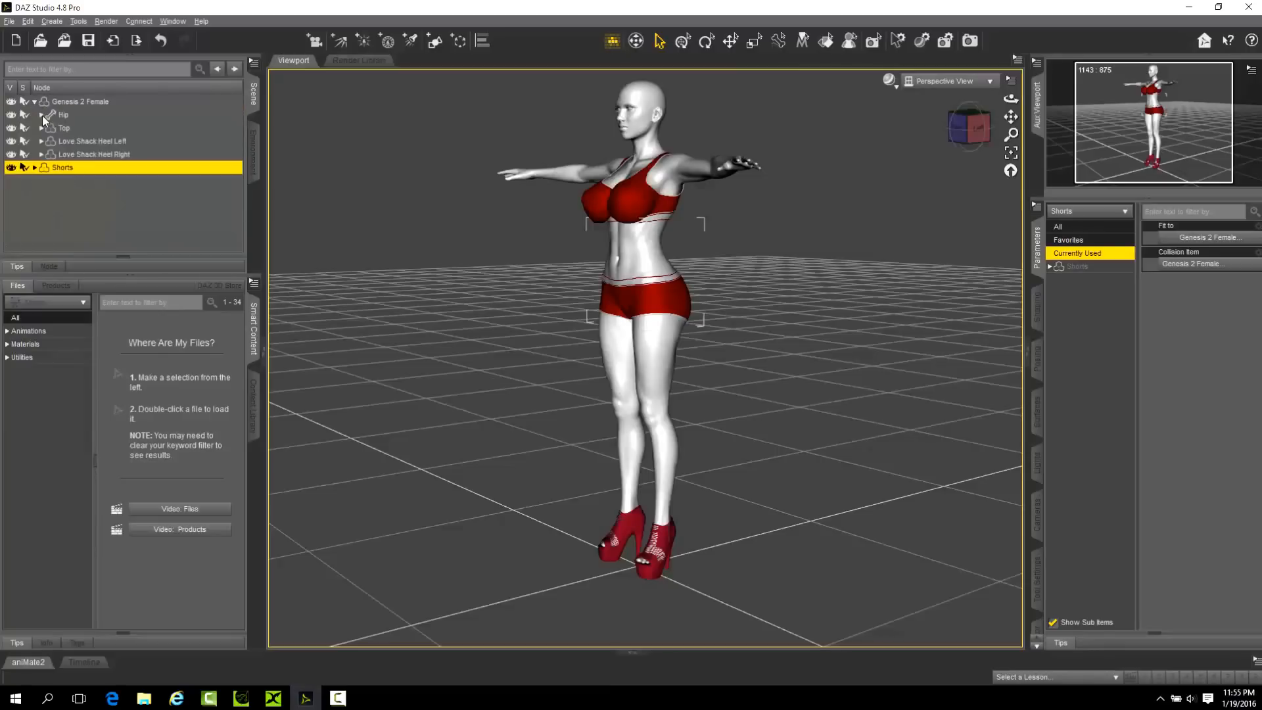
Examine the full and currently used parameters of Love Shack Heel Left, and collapse the Genesis 2 Female hierarchy.
left_click(71, 142)
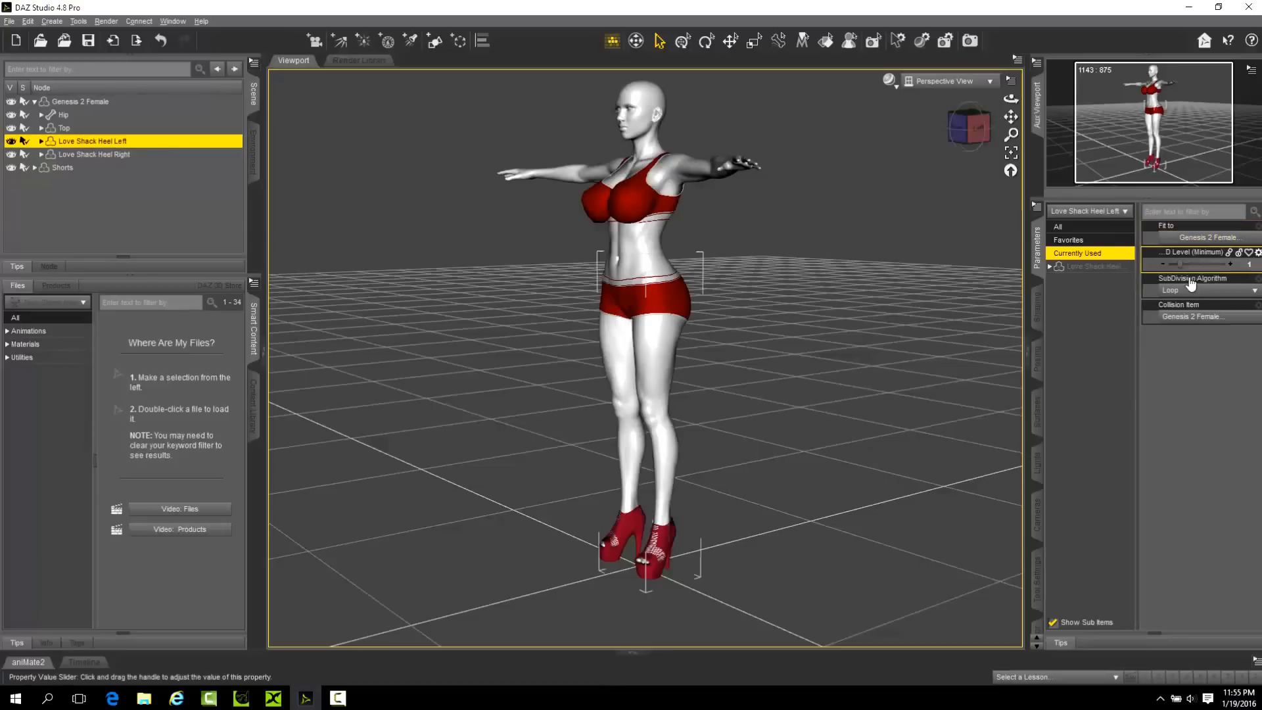
left_click(1107, 268)
scroll(1205, 427, "up", 2)
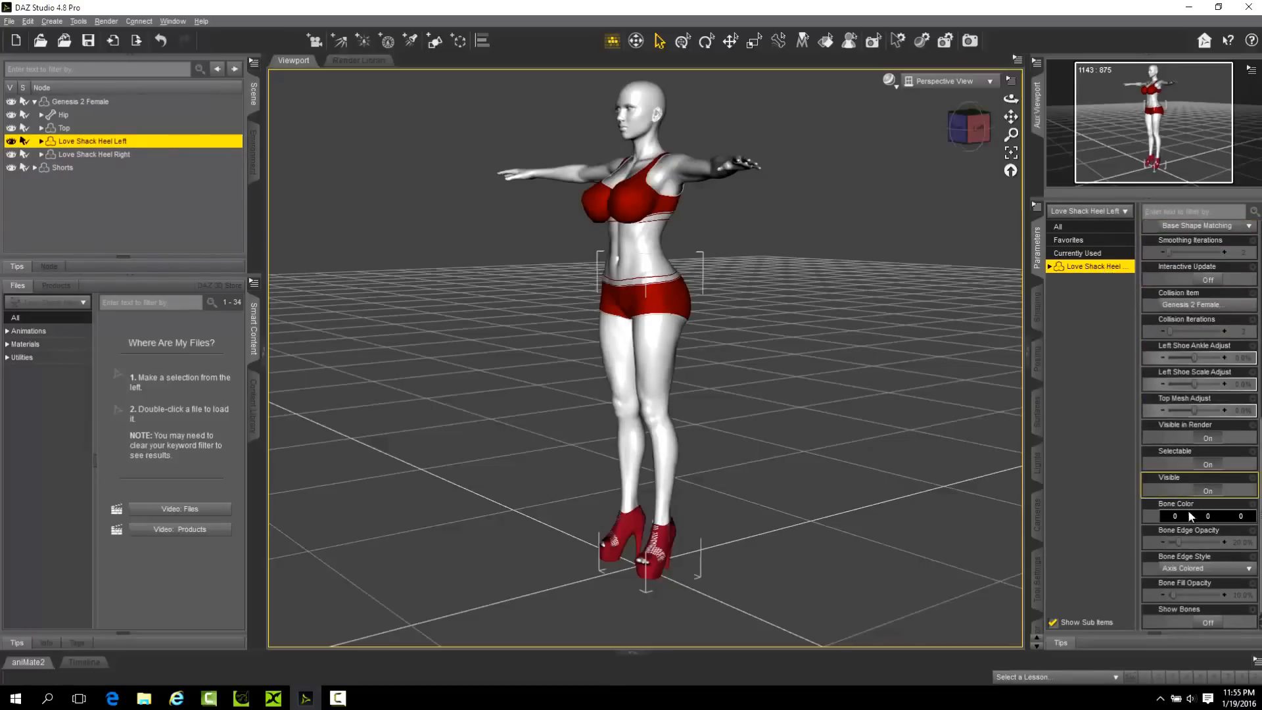
left_click(1068, 241)
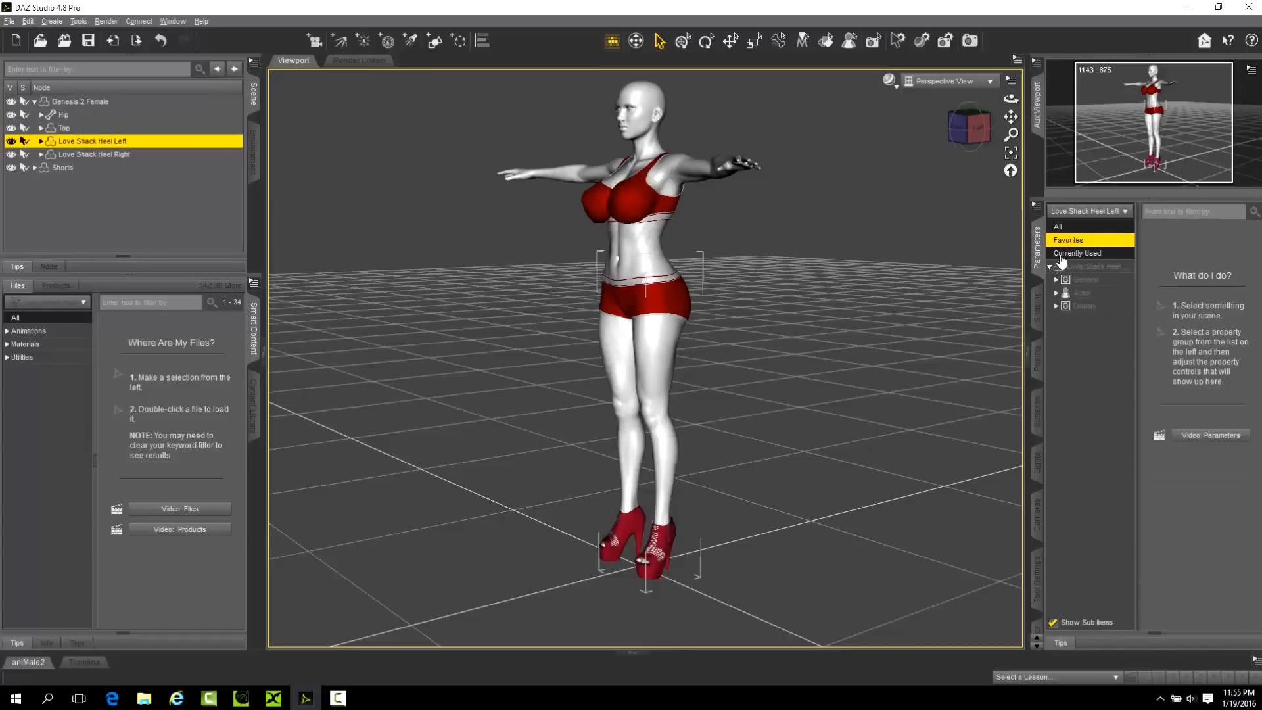
left_click(1055, 267)
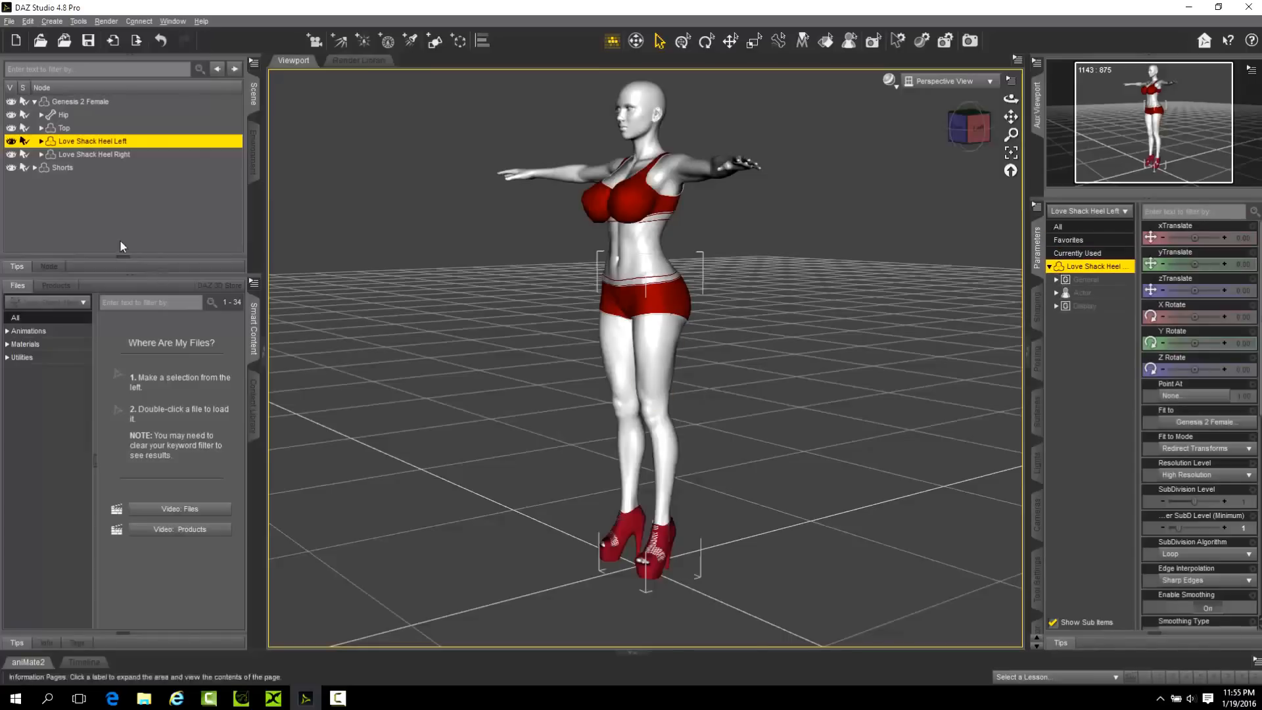
left_click(35, 102)
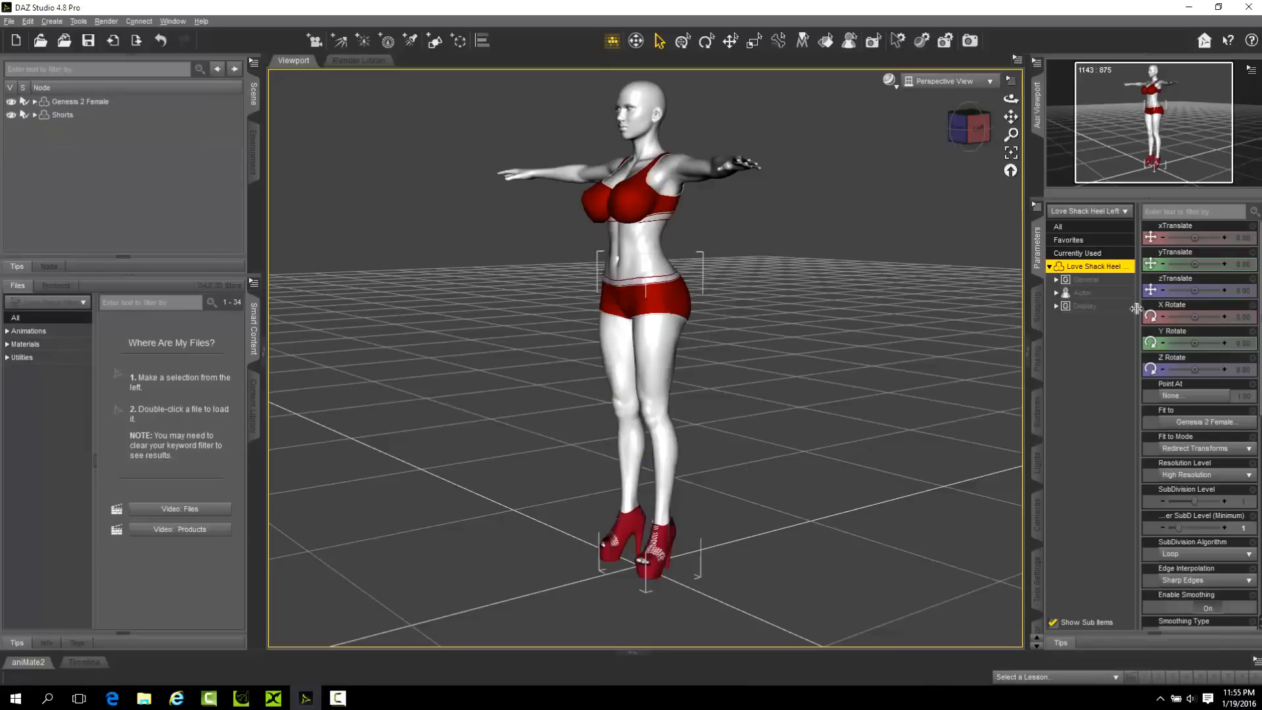
left_click(1050, 266)
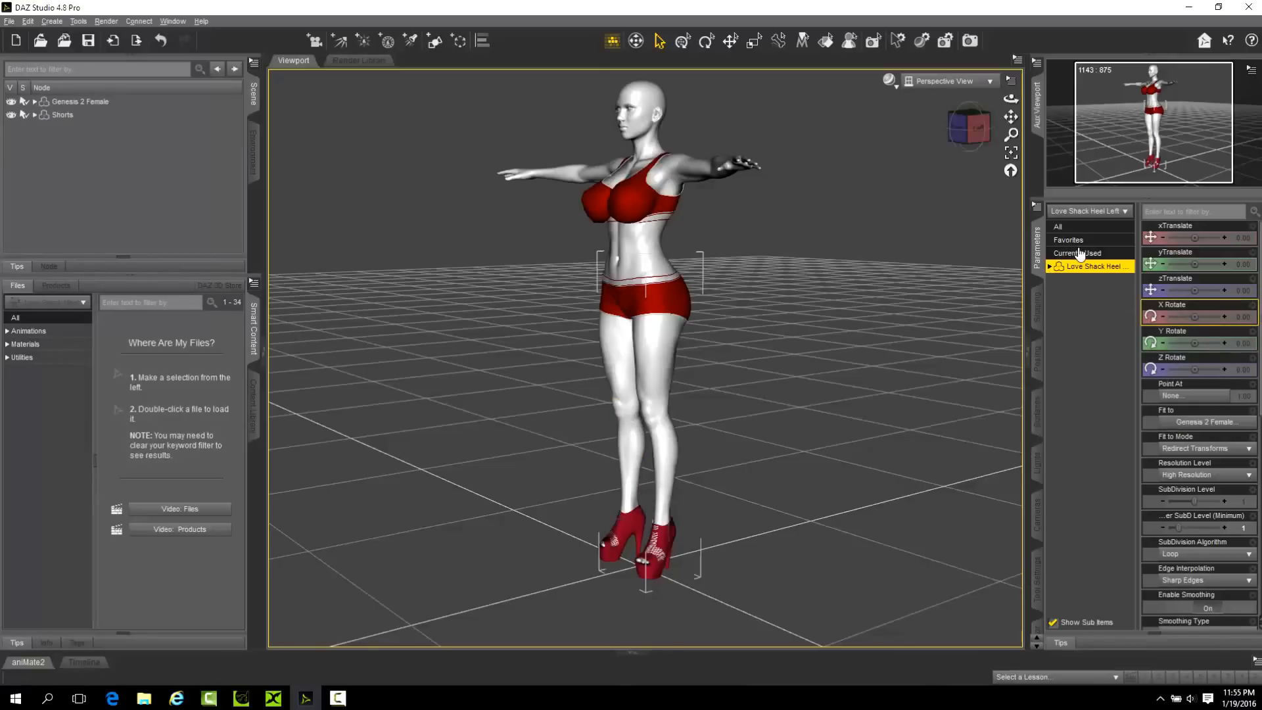
left_click(1080, 253)
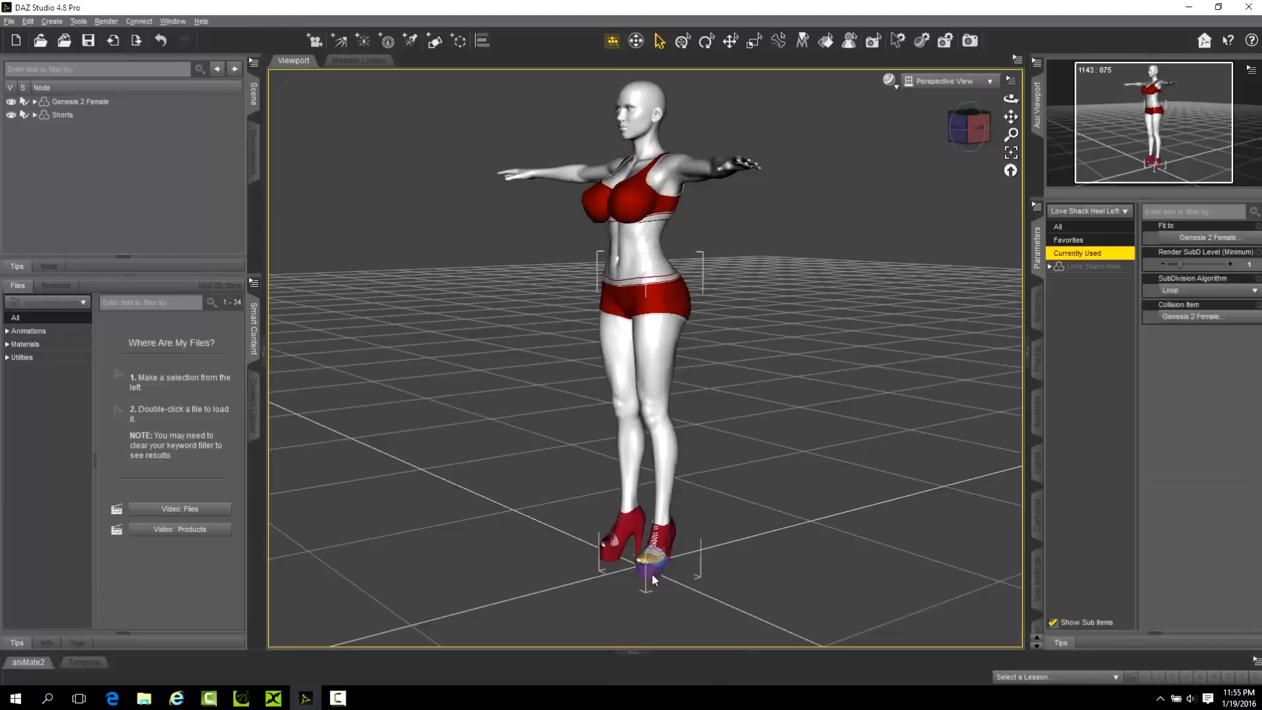
Inspect the Bend parameter and its lock state on the figure's left and right toes and feet.
left_click(652, 573)
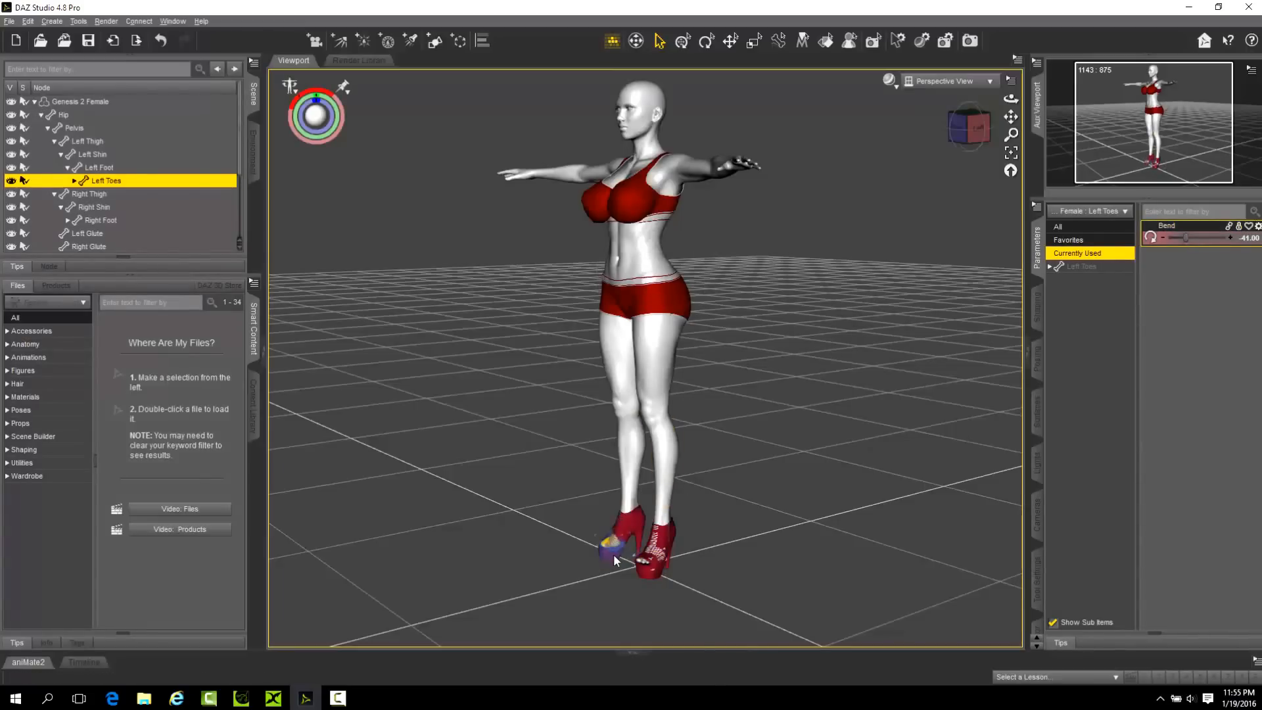
left_click(613, 554)
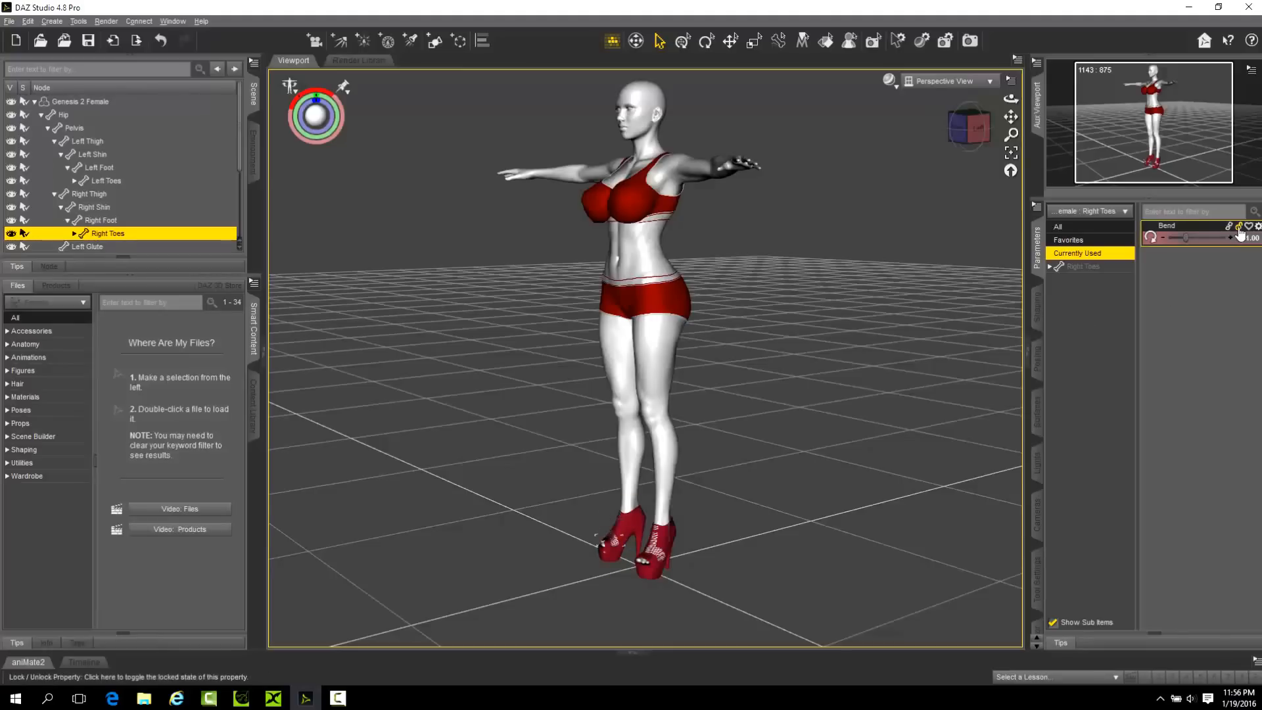
left_click(672, 538)
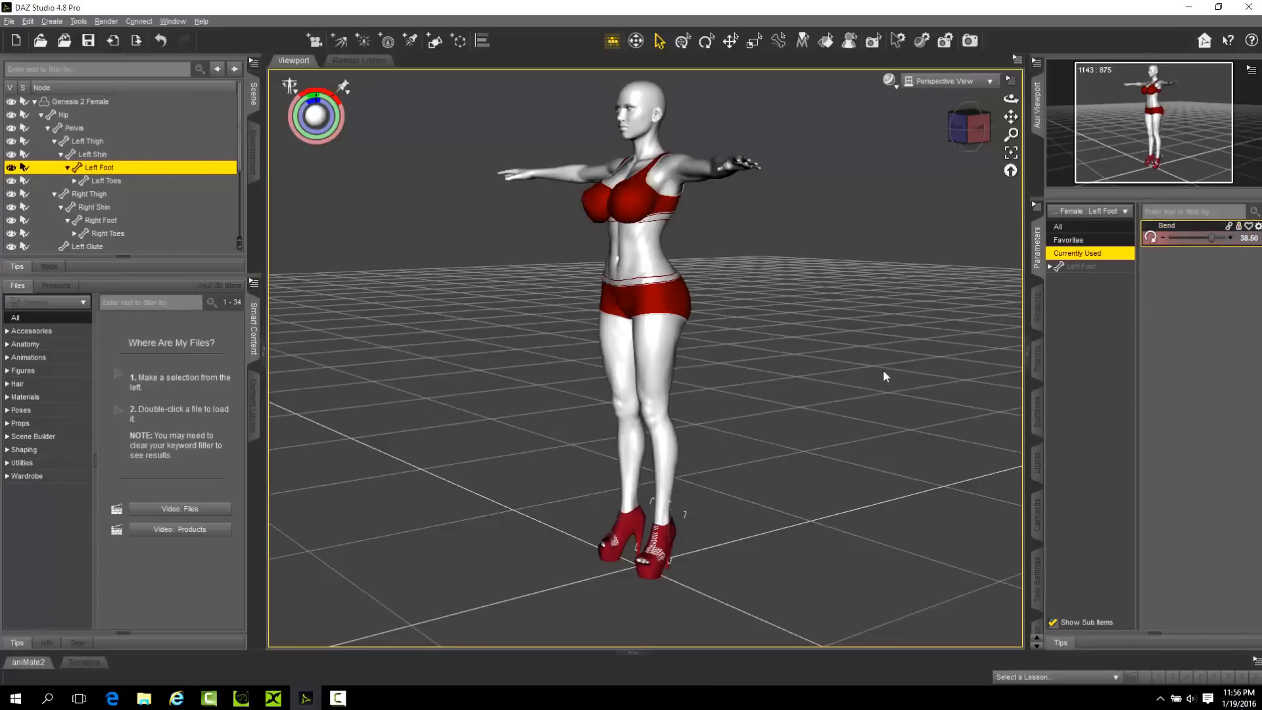
left_click(621, 523)
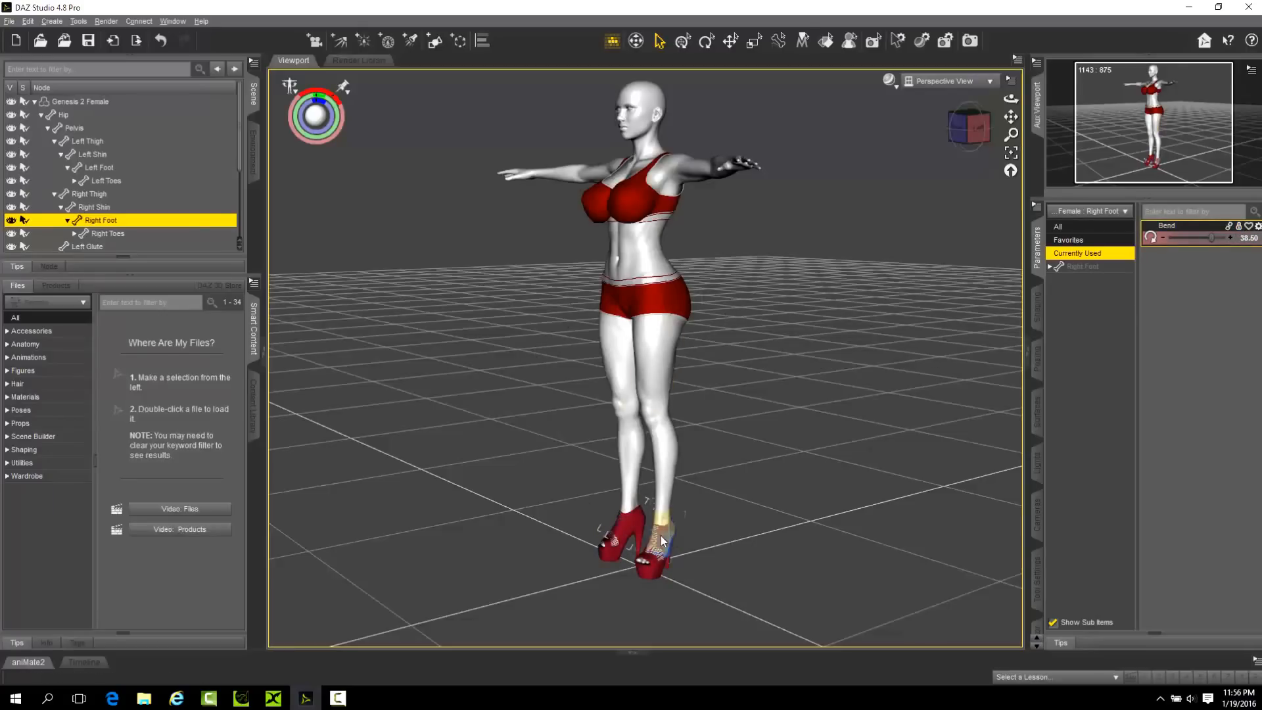
Compare the currently used parameters of Love Shack Heel Left with those of the figure's Left Toes bone.
left_click(34, 101)
left_click(34, 101)
left_click(41, 115)
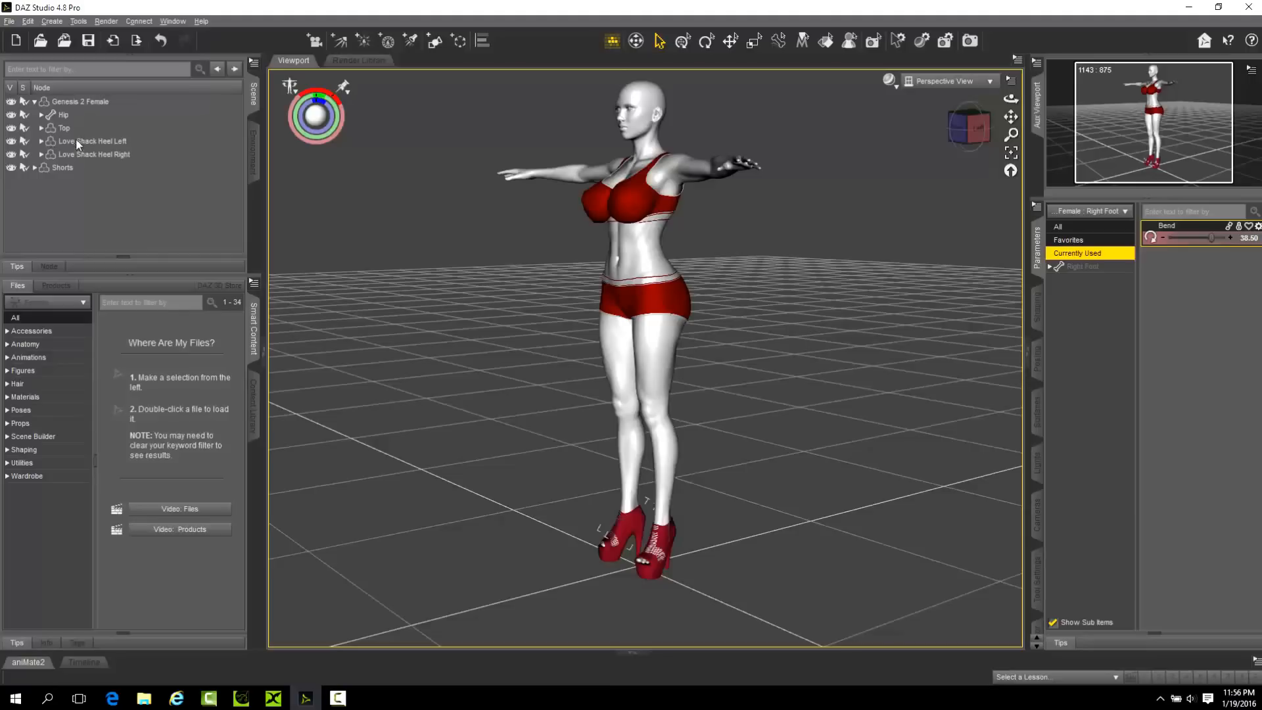
left_click(42, 140)
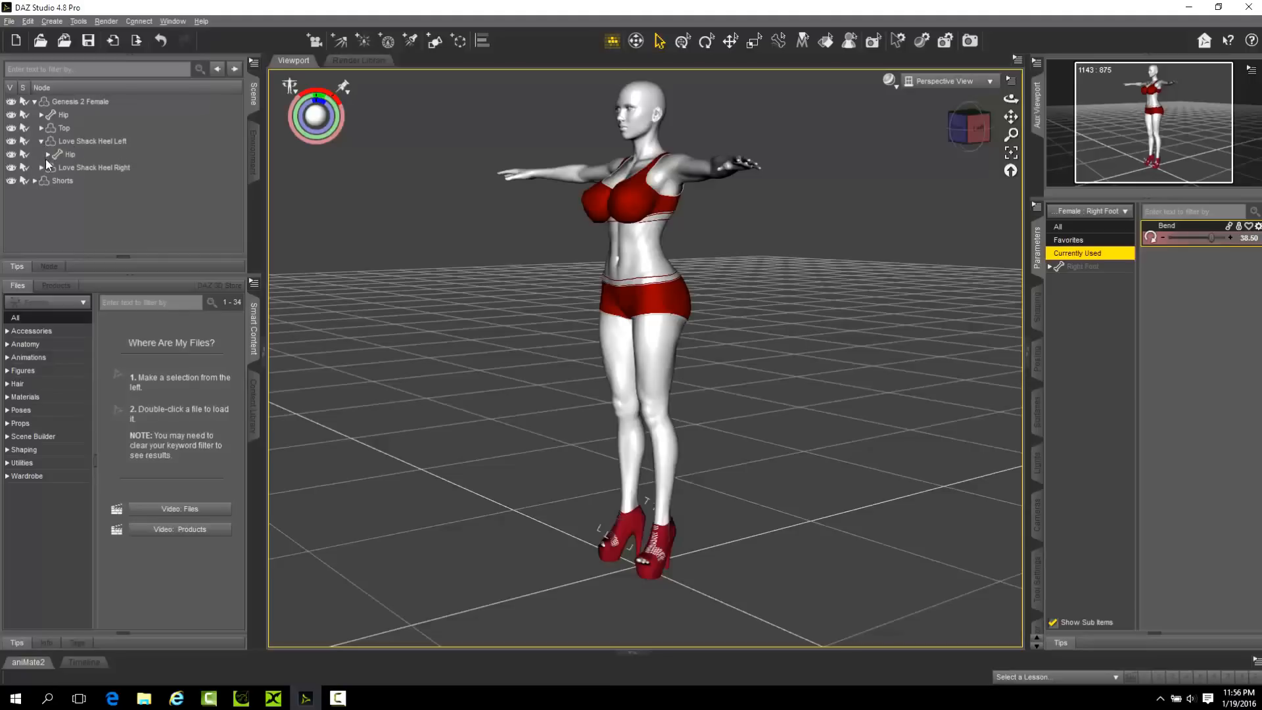
left_click(73, 140)
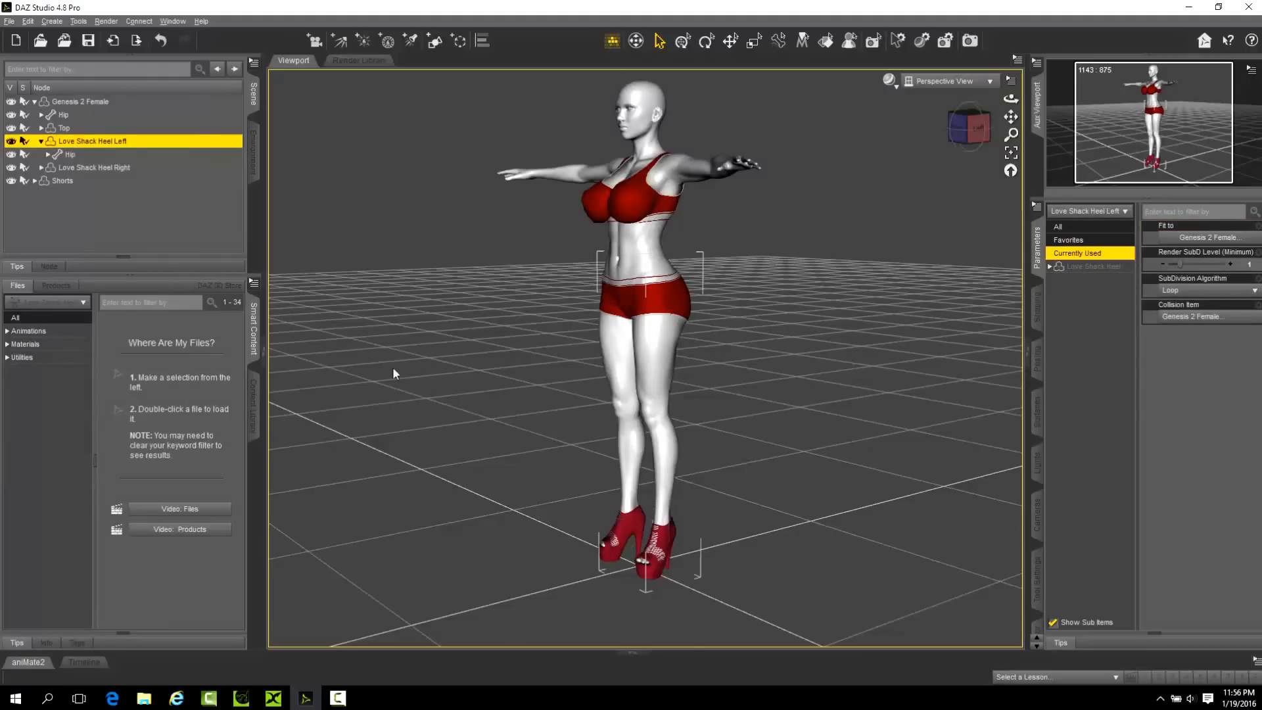
left_click(657, 573)
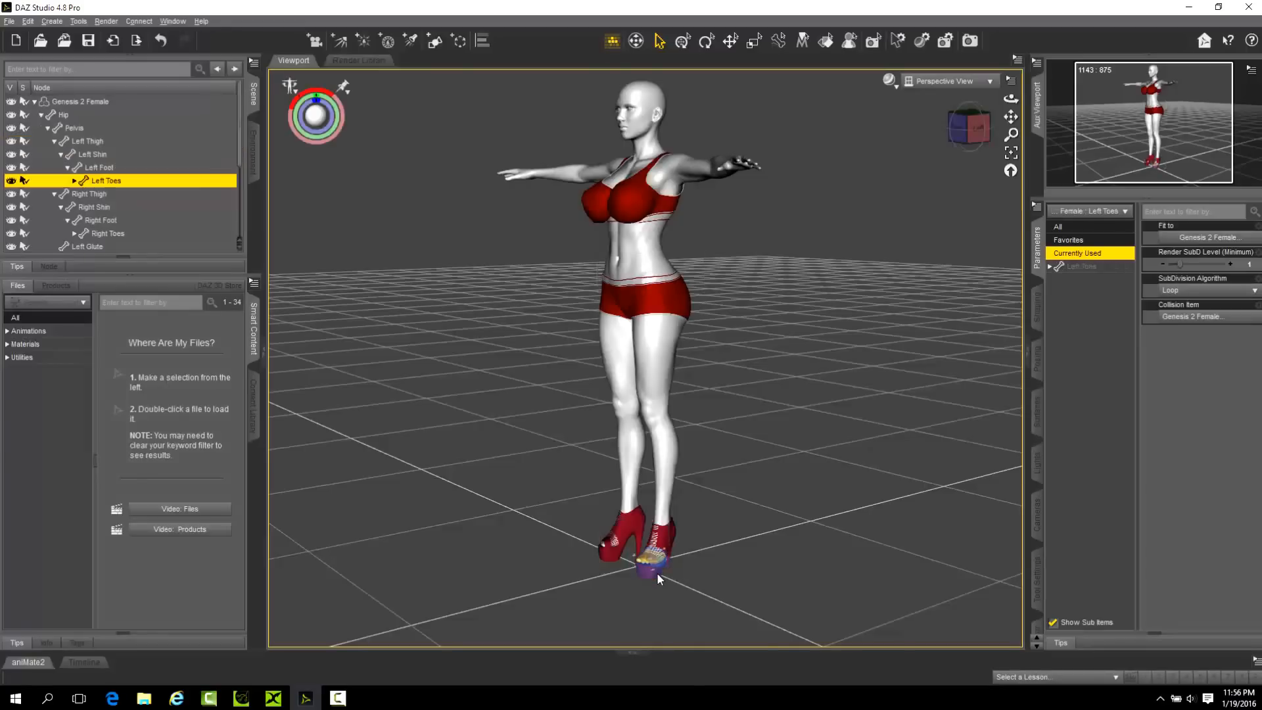
left_click(41, 114)
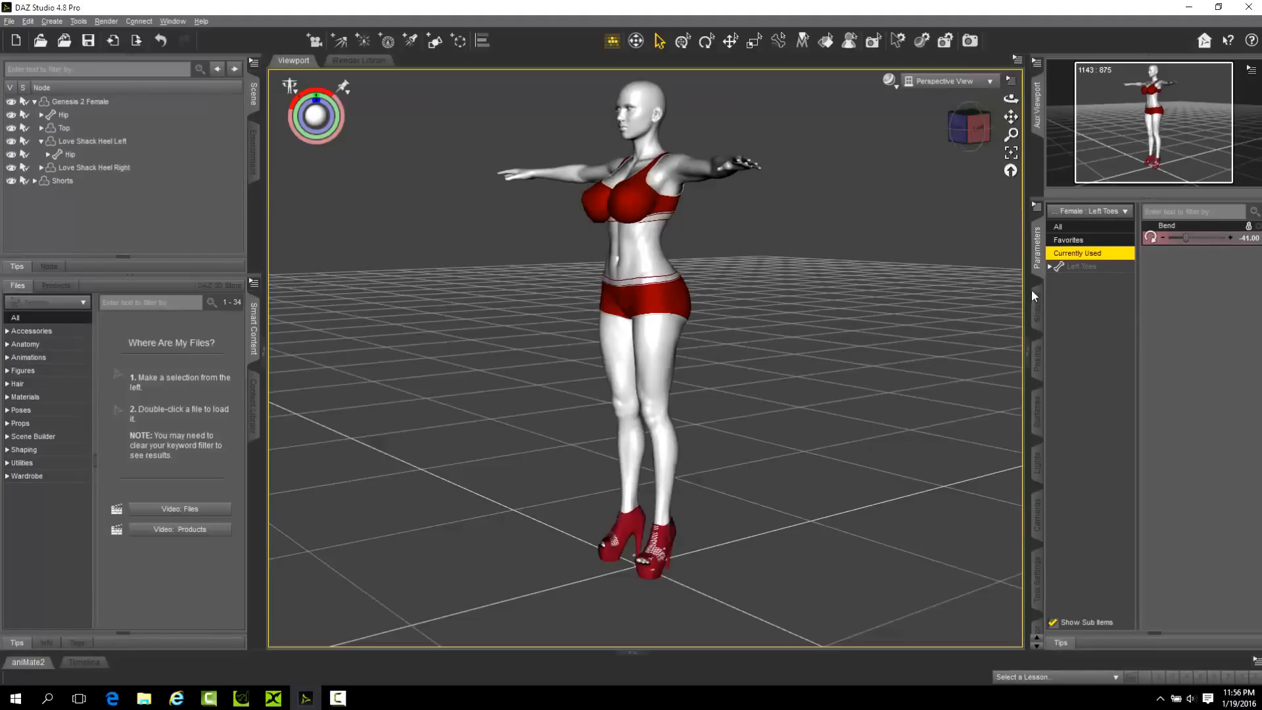
left_click(94, 142)
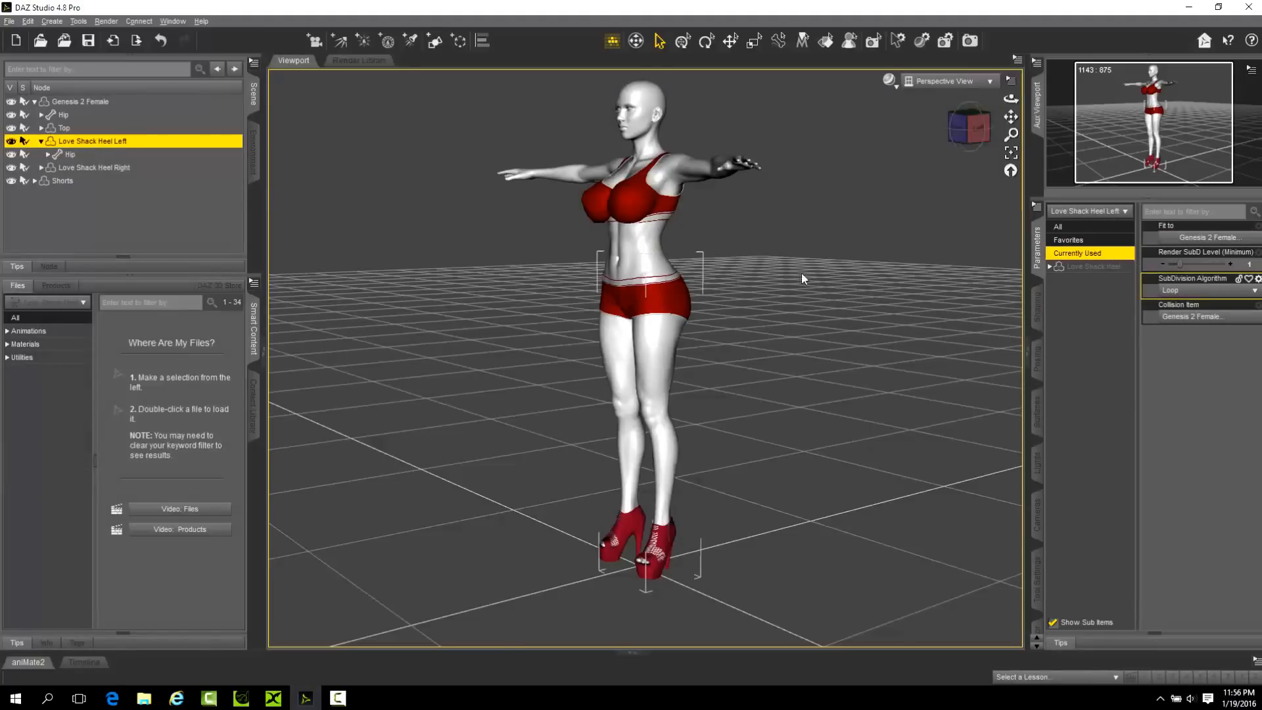
Check the Left Thigh and Pelvis bones inside Love Shack Heel Left for currently used parameters, and collapse its Hip.
left_click(48, 154)
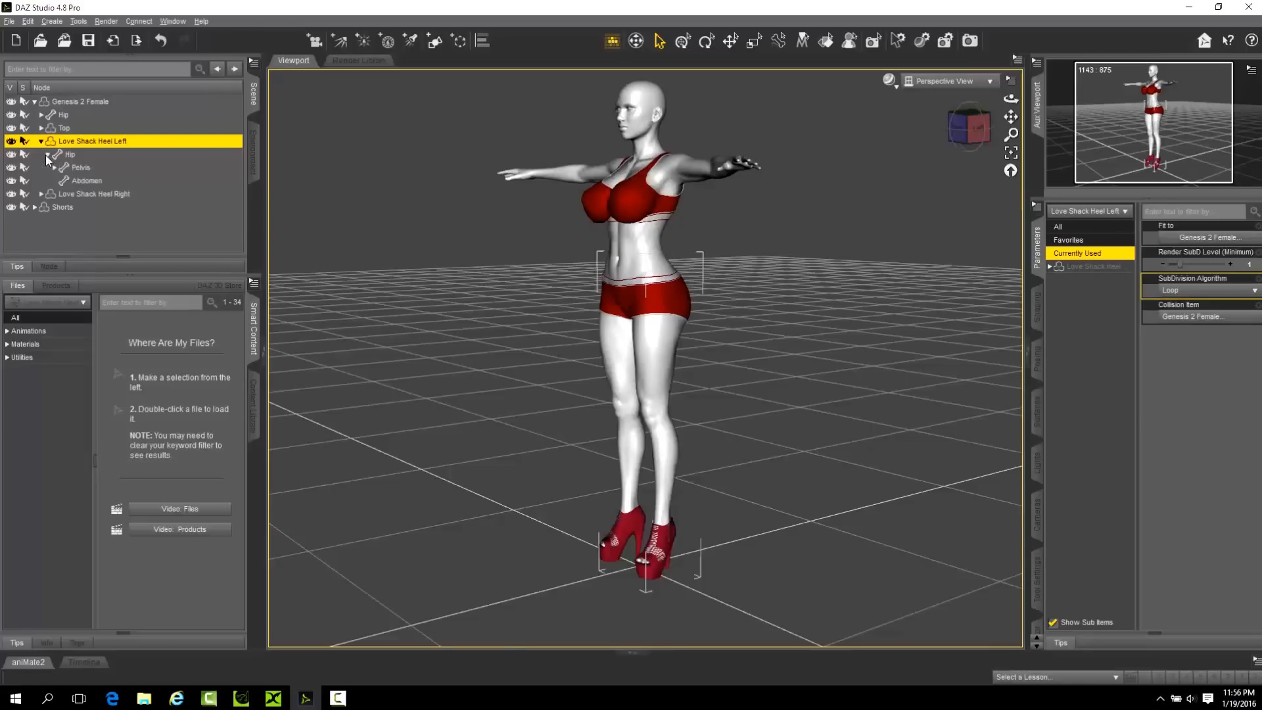
left_click(55, 167)
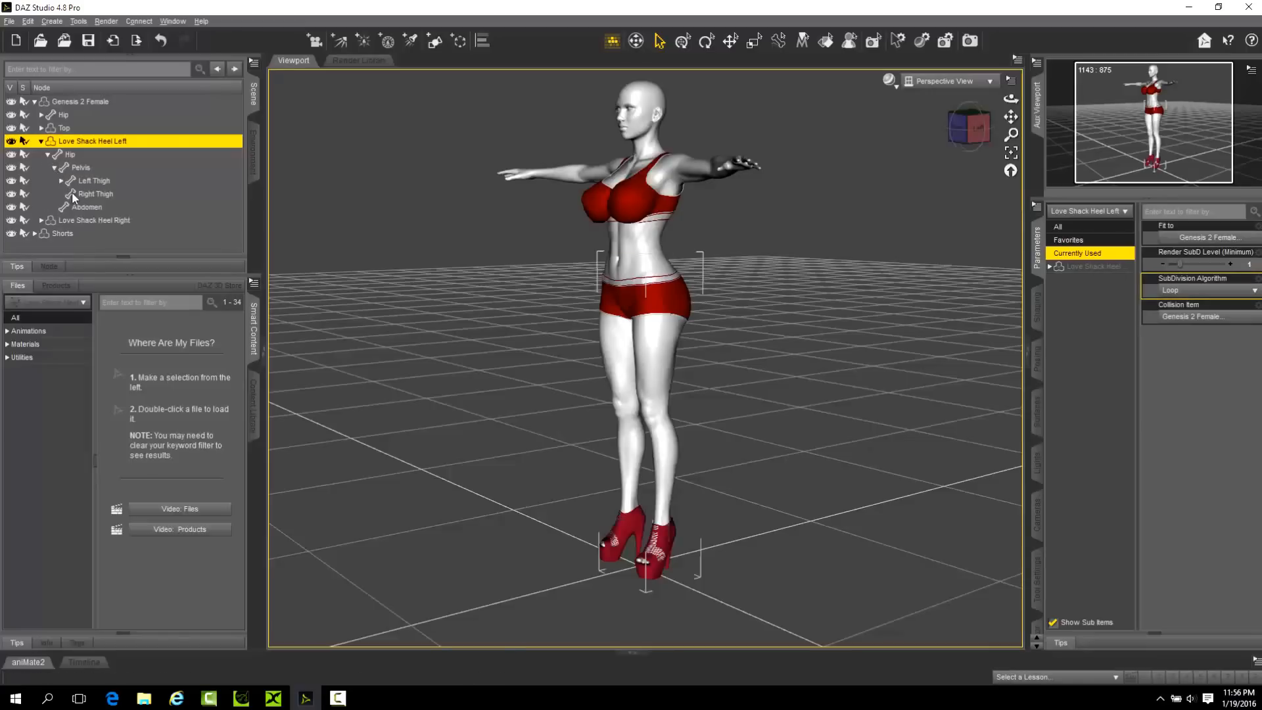
left_click(65, 182)
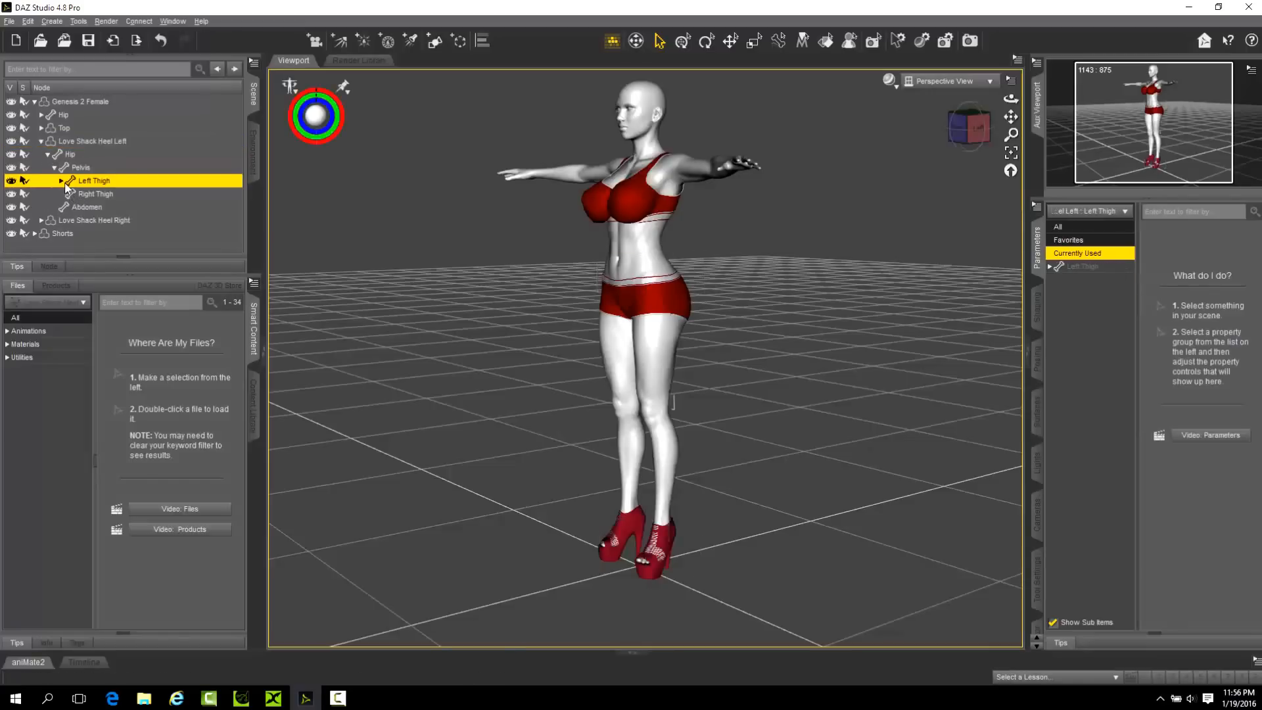
left_click(60, 169)
left_click(47, 154)
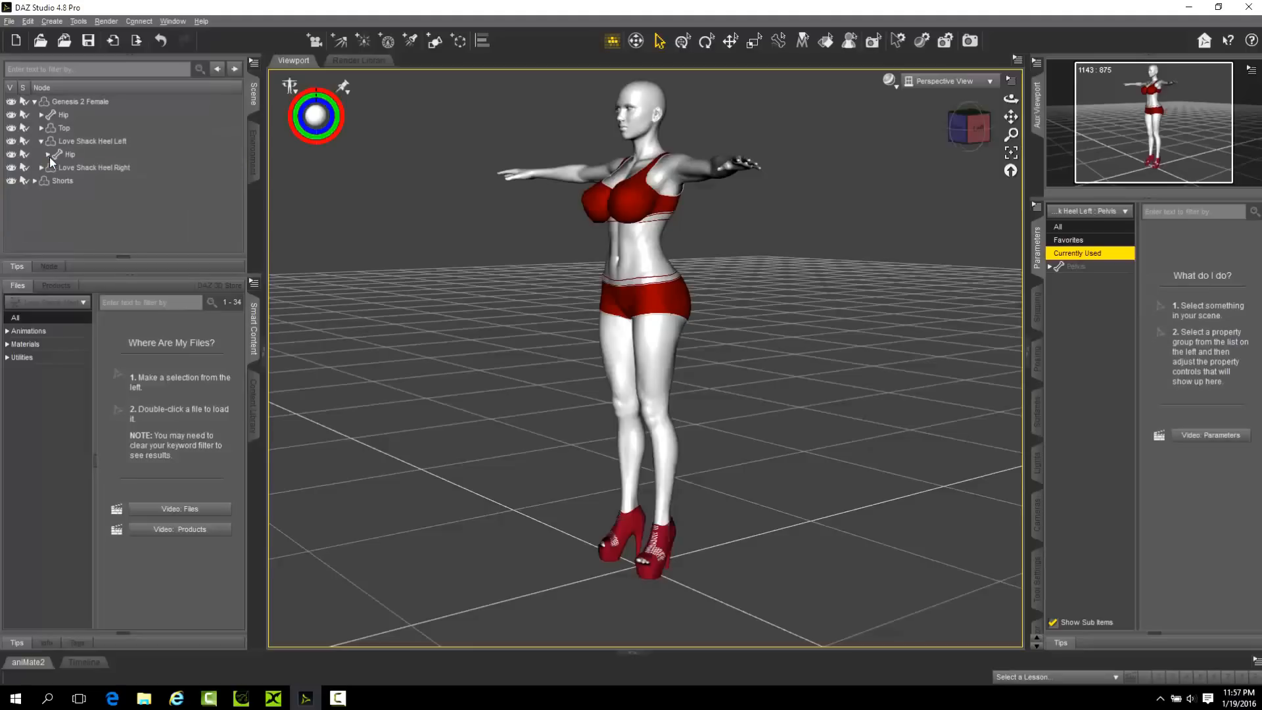
Expand the bones of Love Shack Heel Left down to Left Foot, examine that bone's parameters, and collapse the shoe's hierarchy.
left_click(53, 158)
left_click(47, 155)
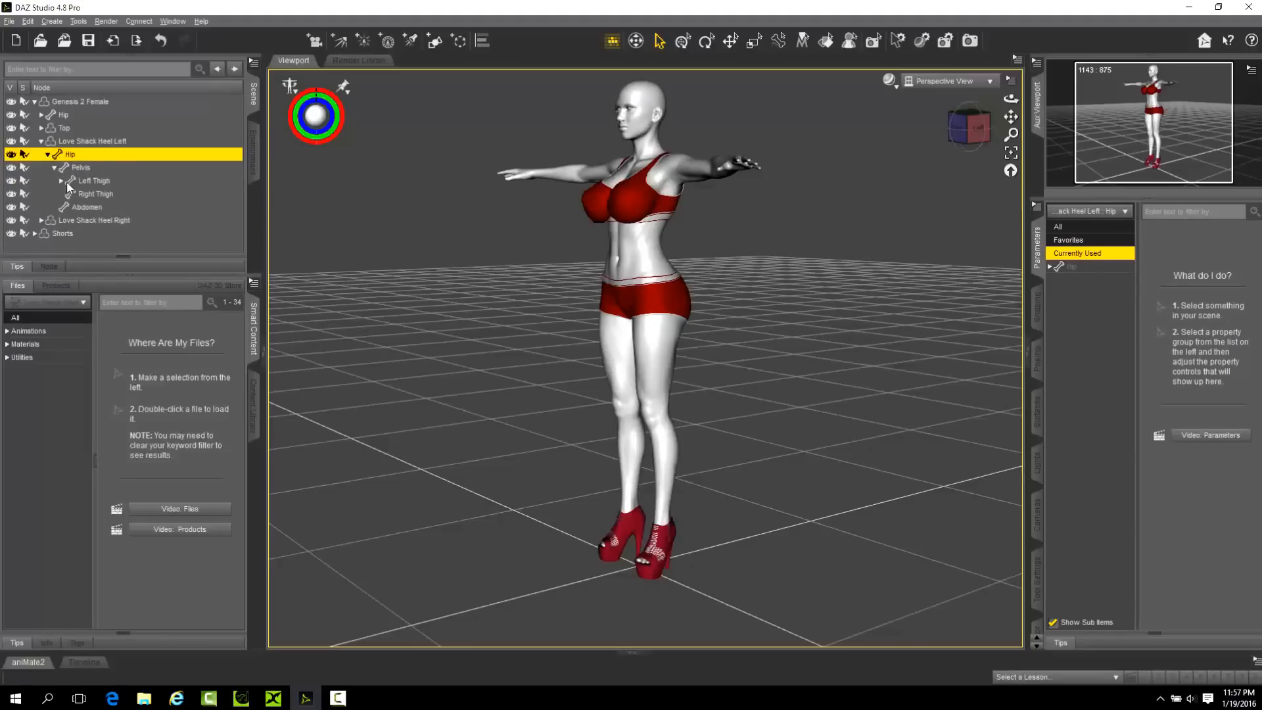
left_click(65, 180)
left_click(62, 181)
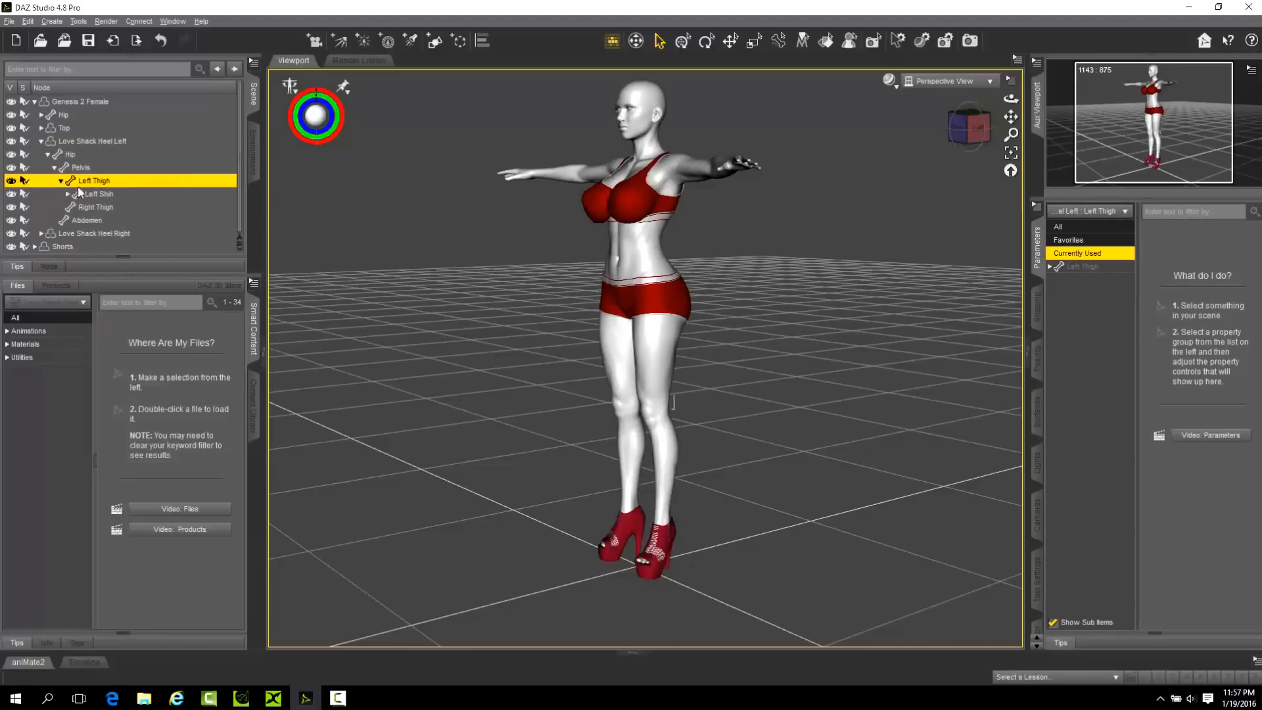
left_click(69, 195)
left_click(92, 207)
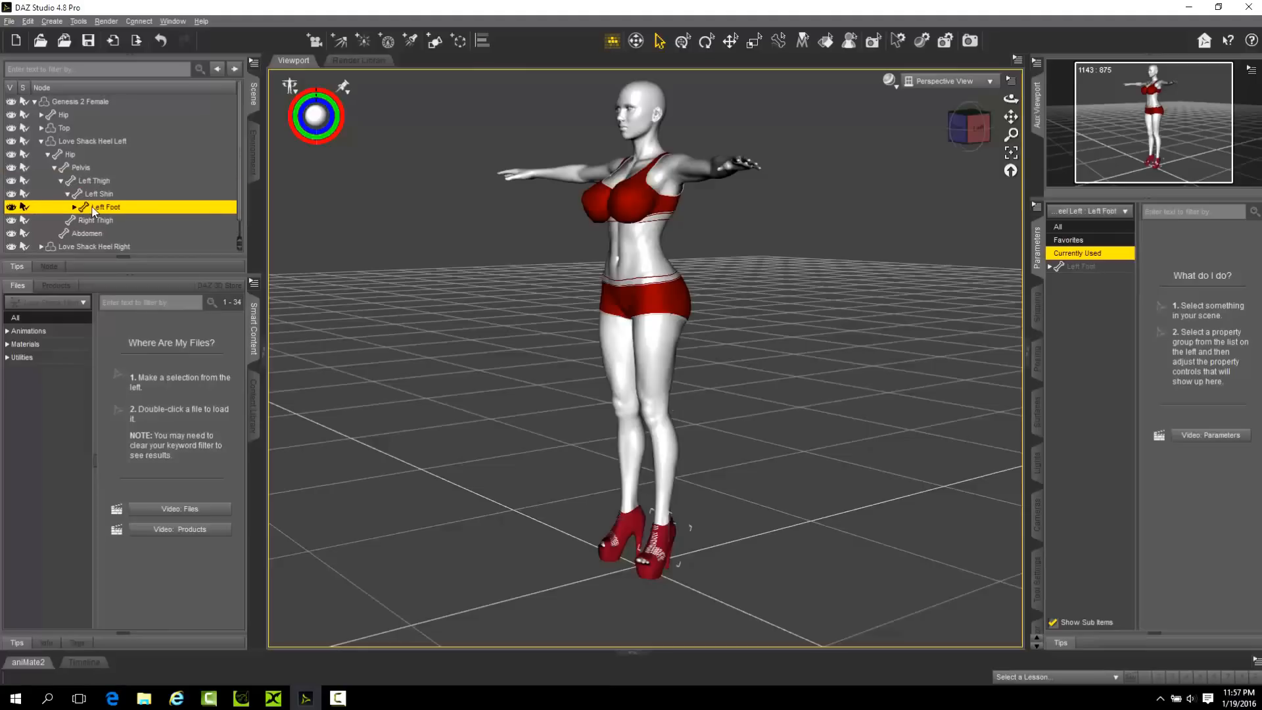
left_click(75, 207)
left_click(1083, 265)
left_click(1082, 254)
left_click(40, 141)
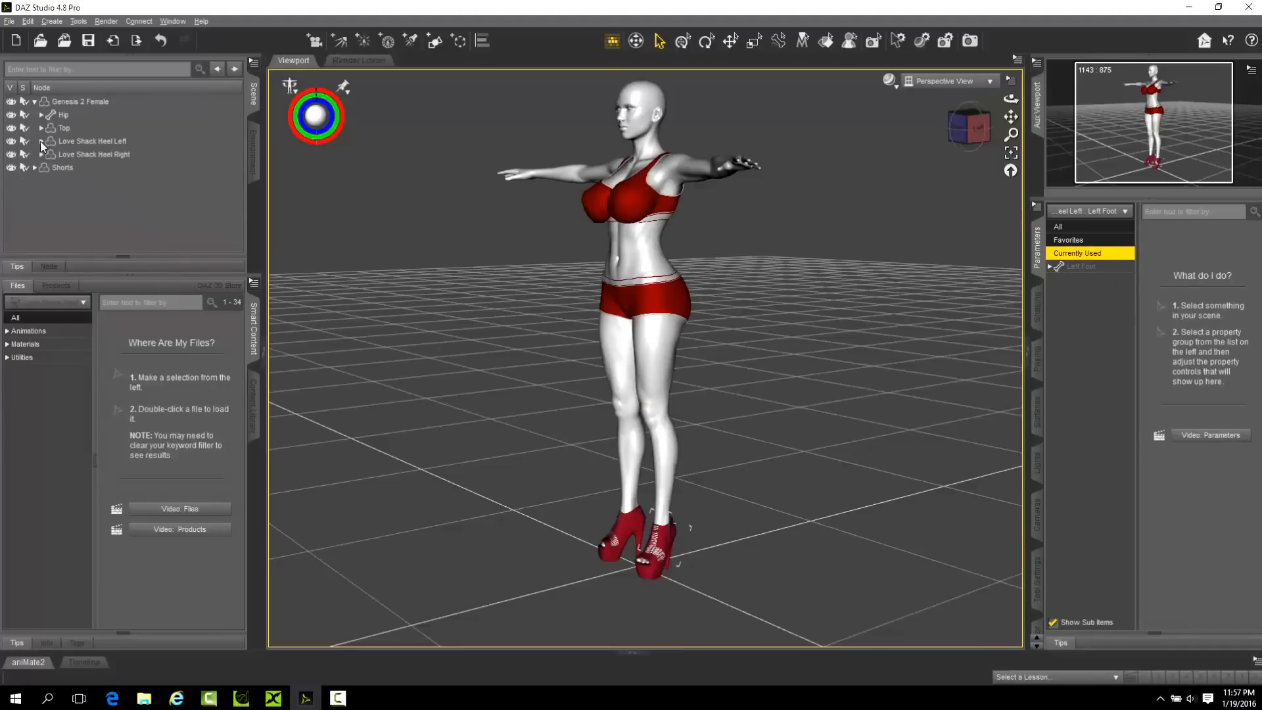
Examine the full and currently used parameters of Love Shack Heel Right.
left_click(74, 155)
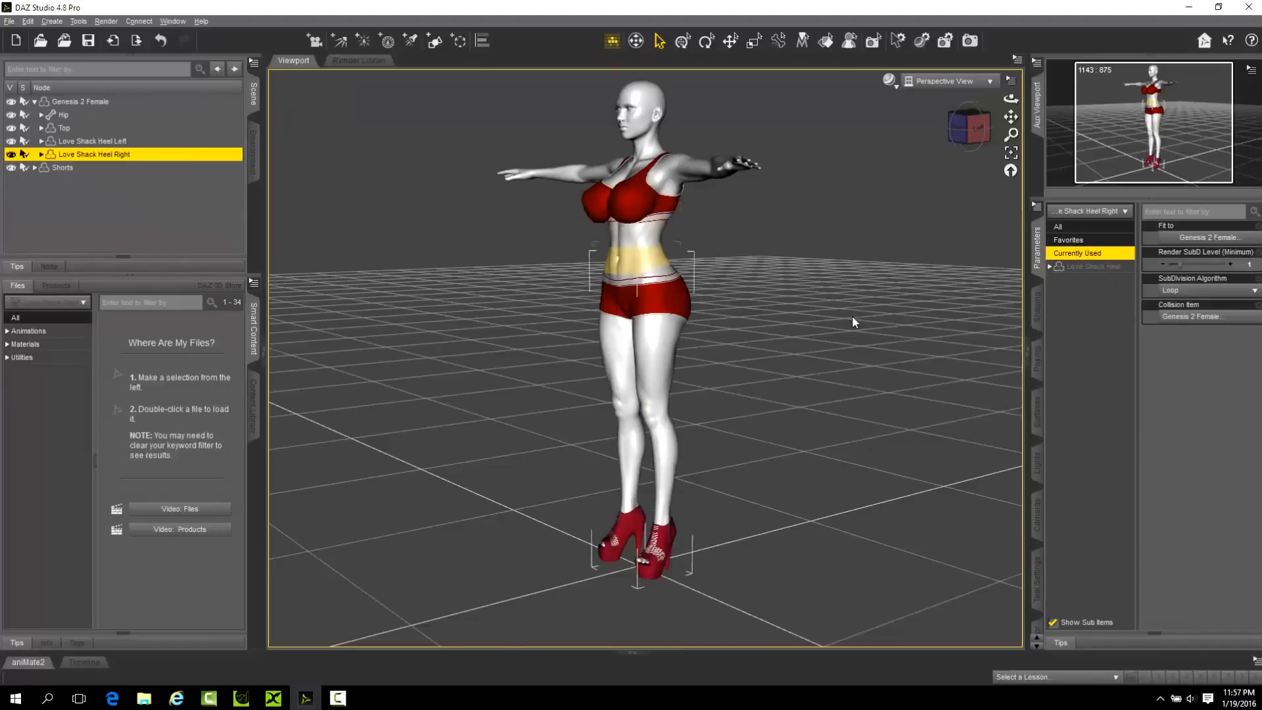
left_click(1095, 267)
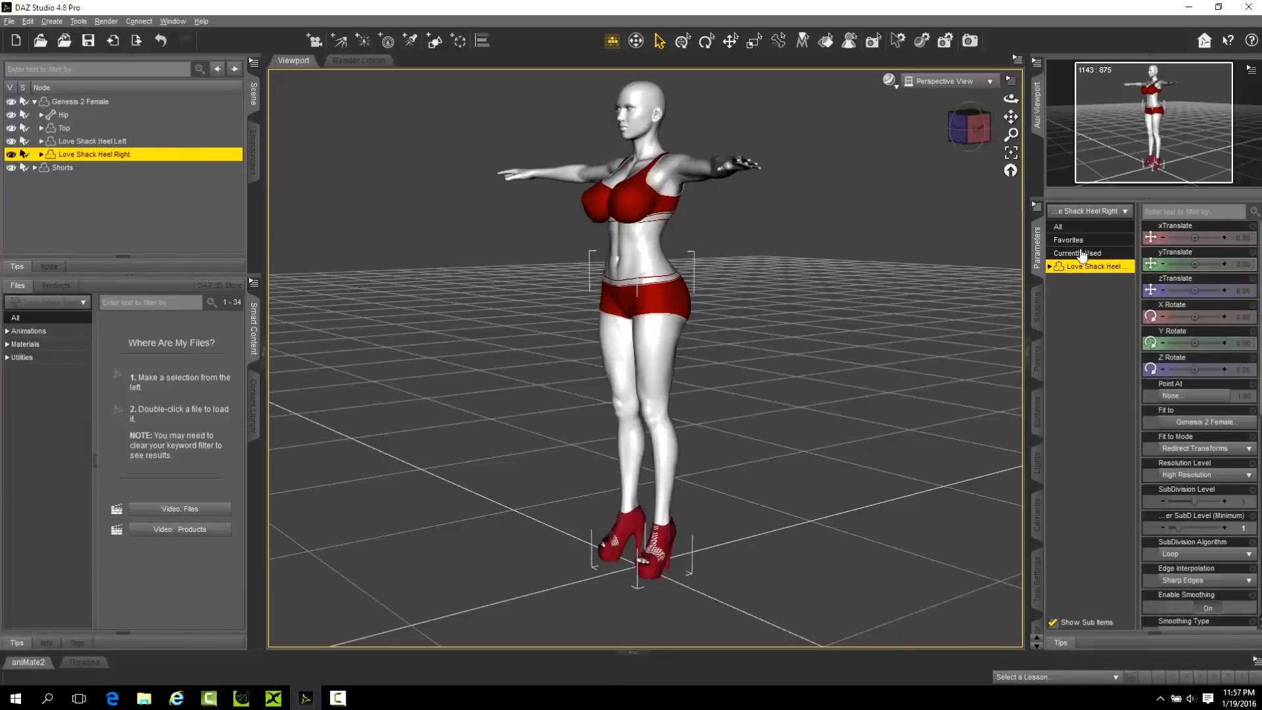
left_click(1088, 254)
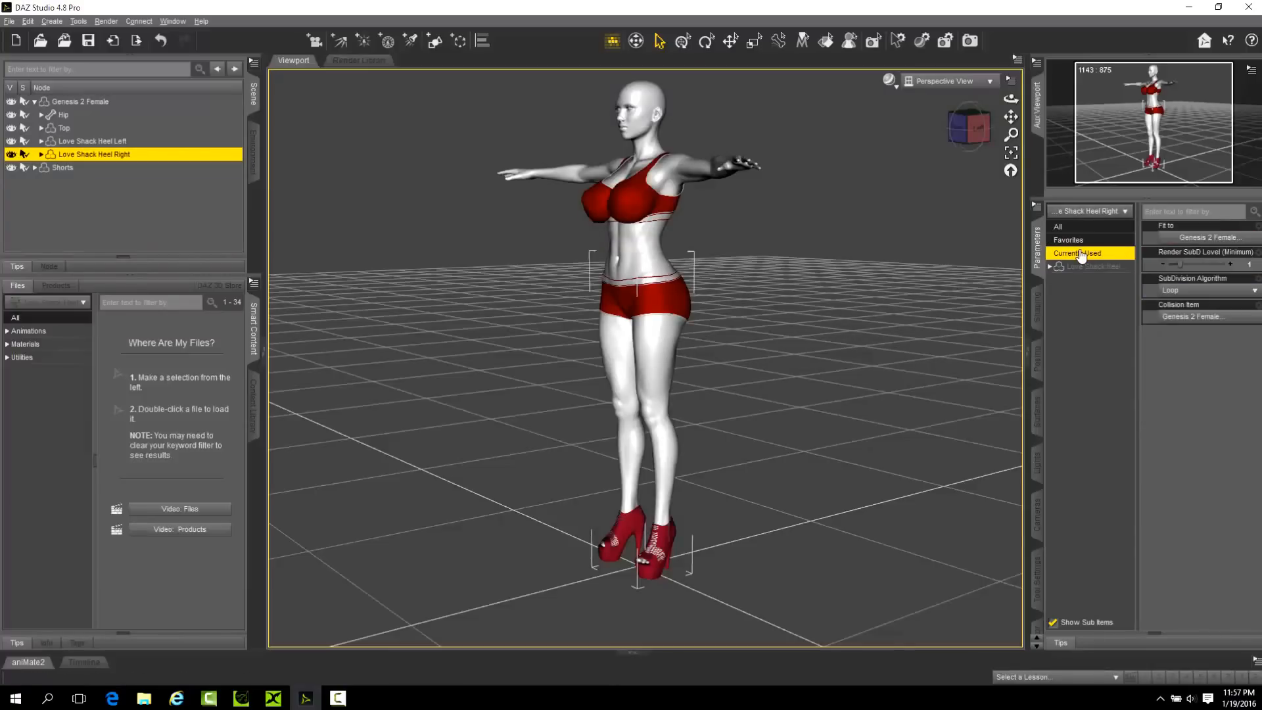
Compare the currently used parameters of Love Shack Heel Left with those of the figure's Left Toes, Right Foot and Left Foot bones.
left_click(115, 141)
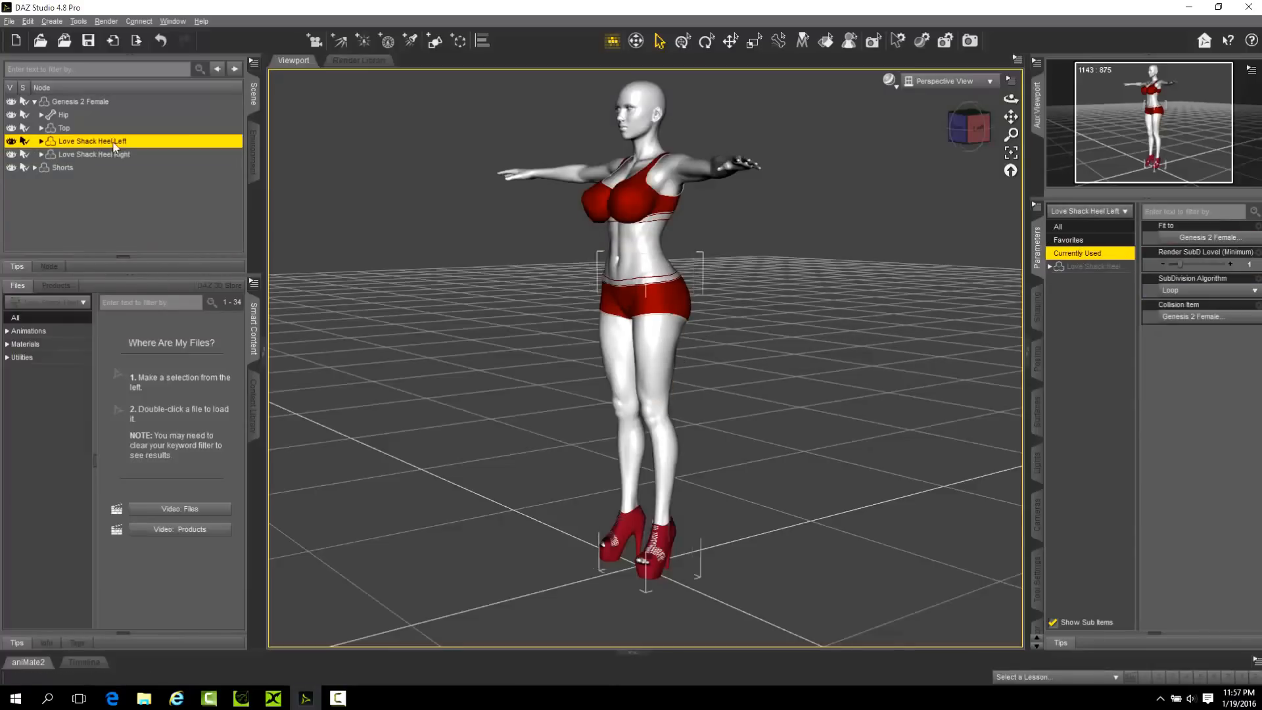
left_click(648, 568)
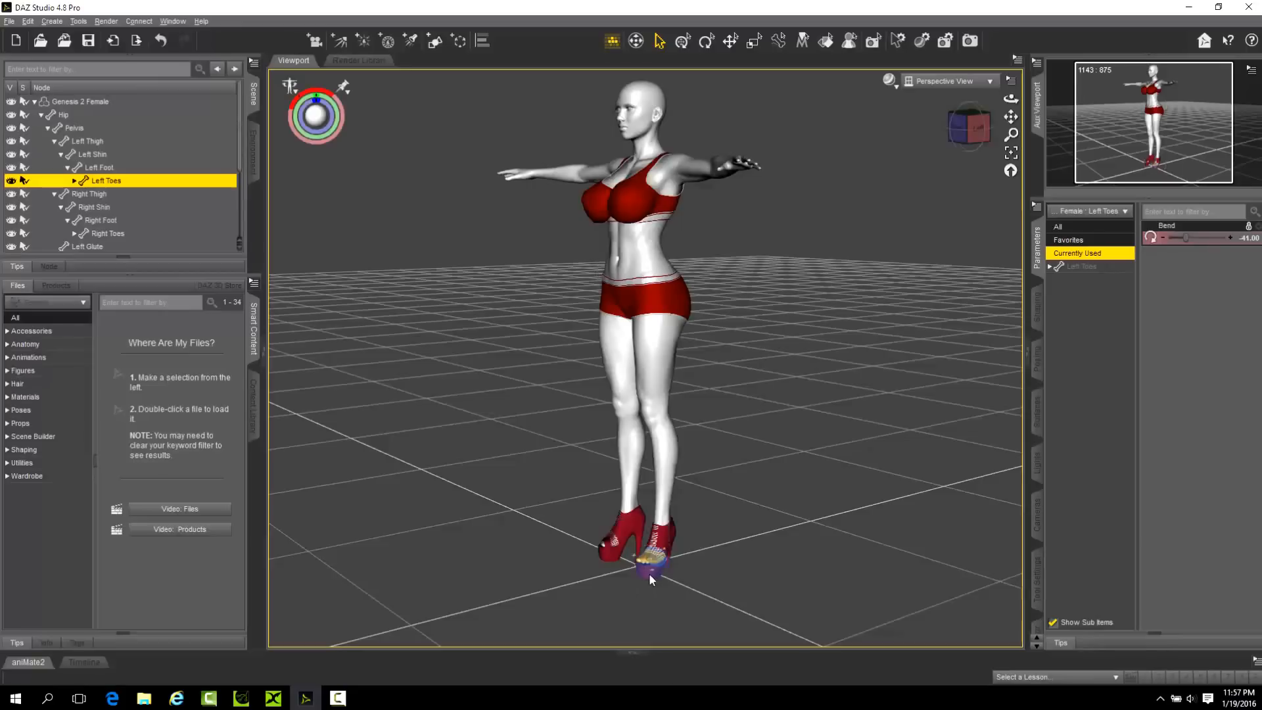
left_click(618, 532)
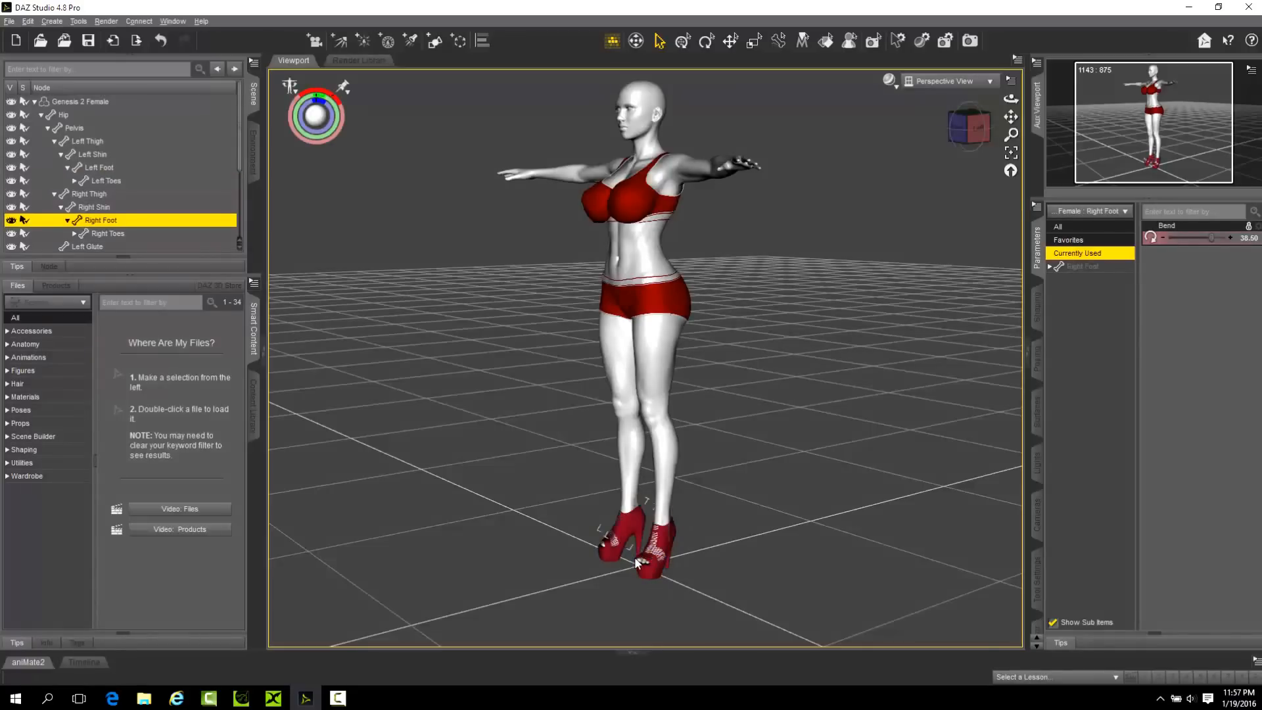
left_click_drag(1011, 99, 556, 691)
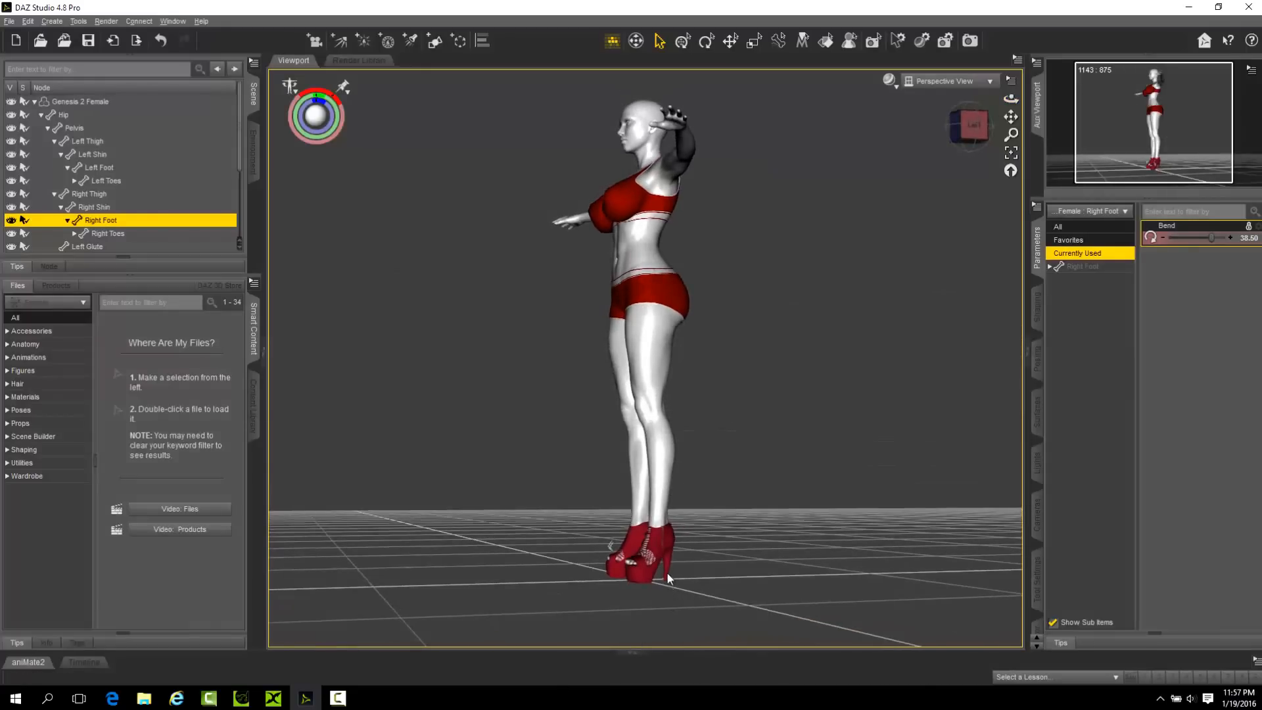
left_click(671, 554)
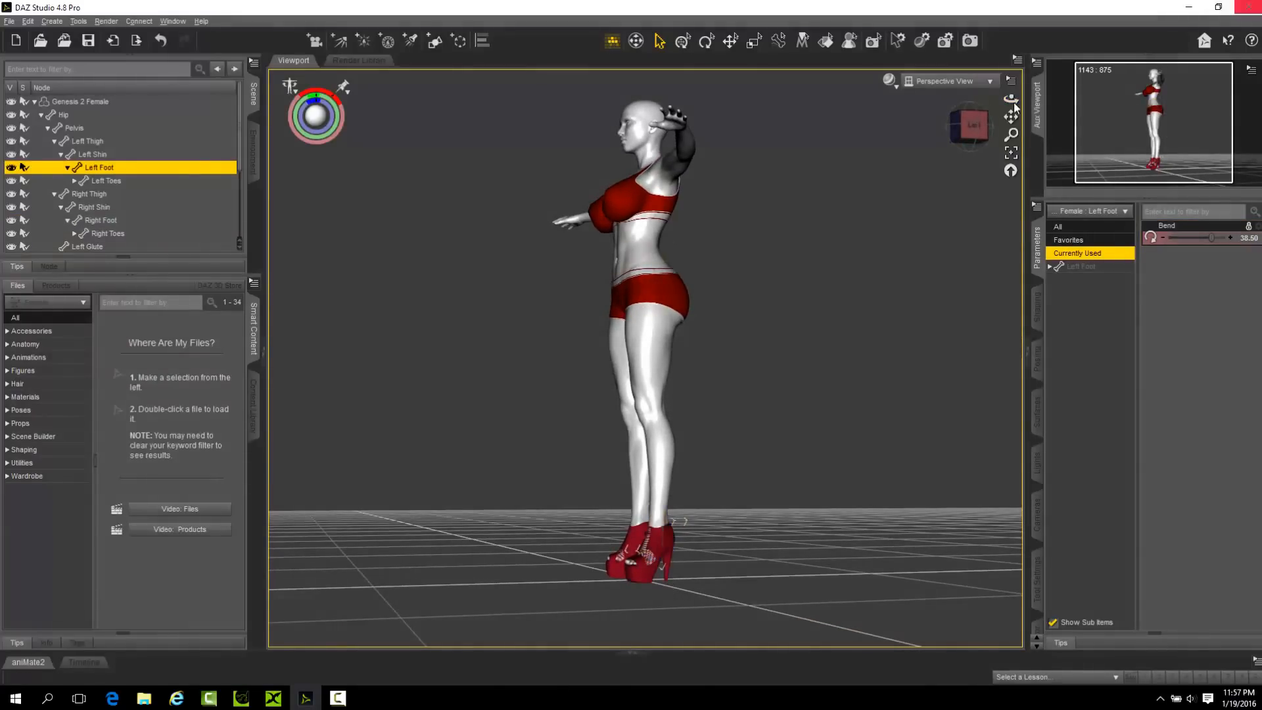
Export the scene to the Desktop as an Autodesk FBX file named m4, accepting the current FBX export options.
left_click(9, 22)
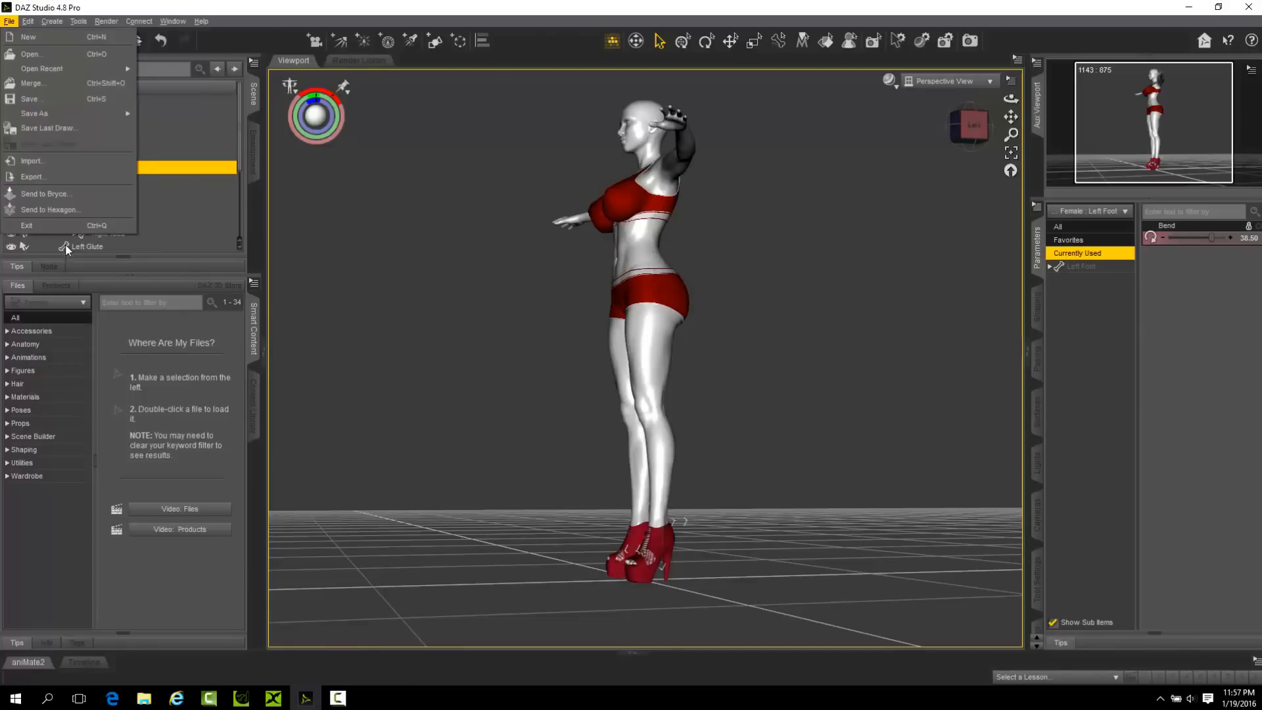
left_click(31, 177)
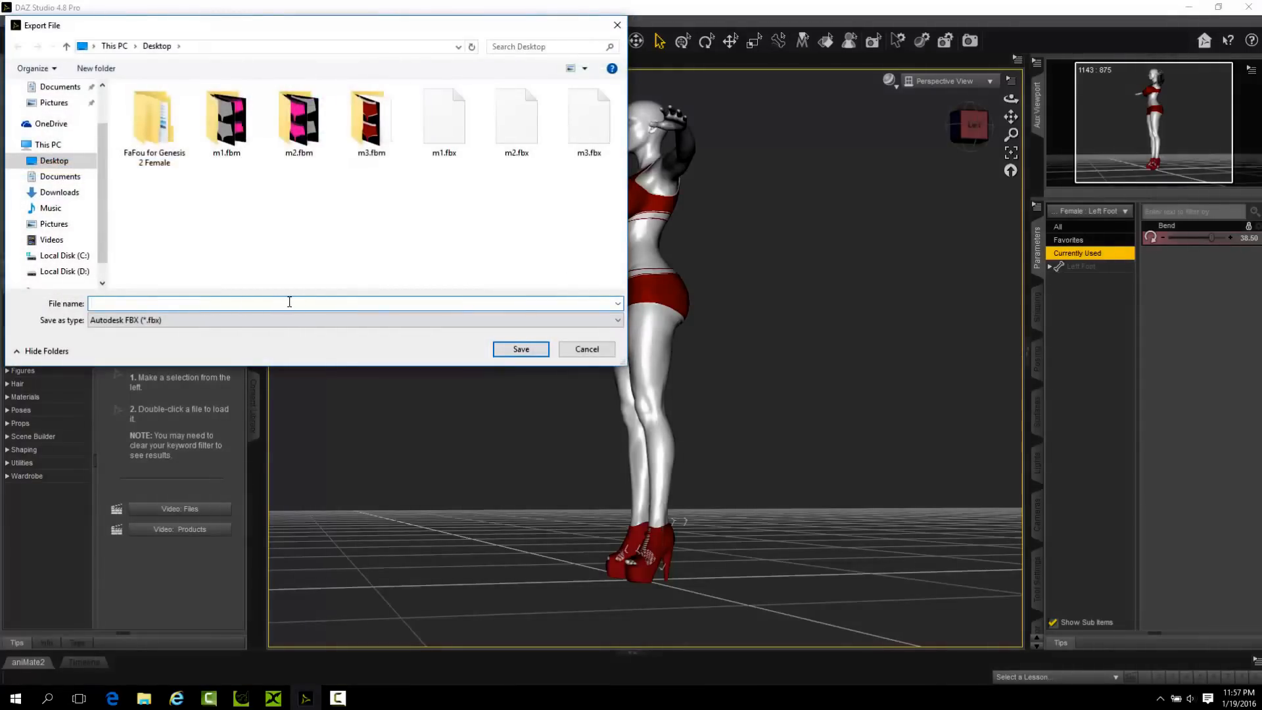
type("m4")
left_click(523, 349)
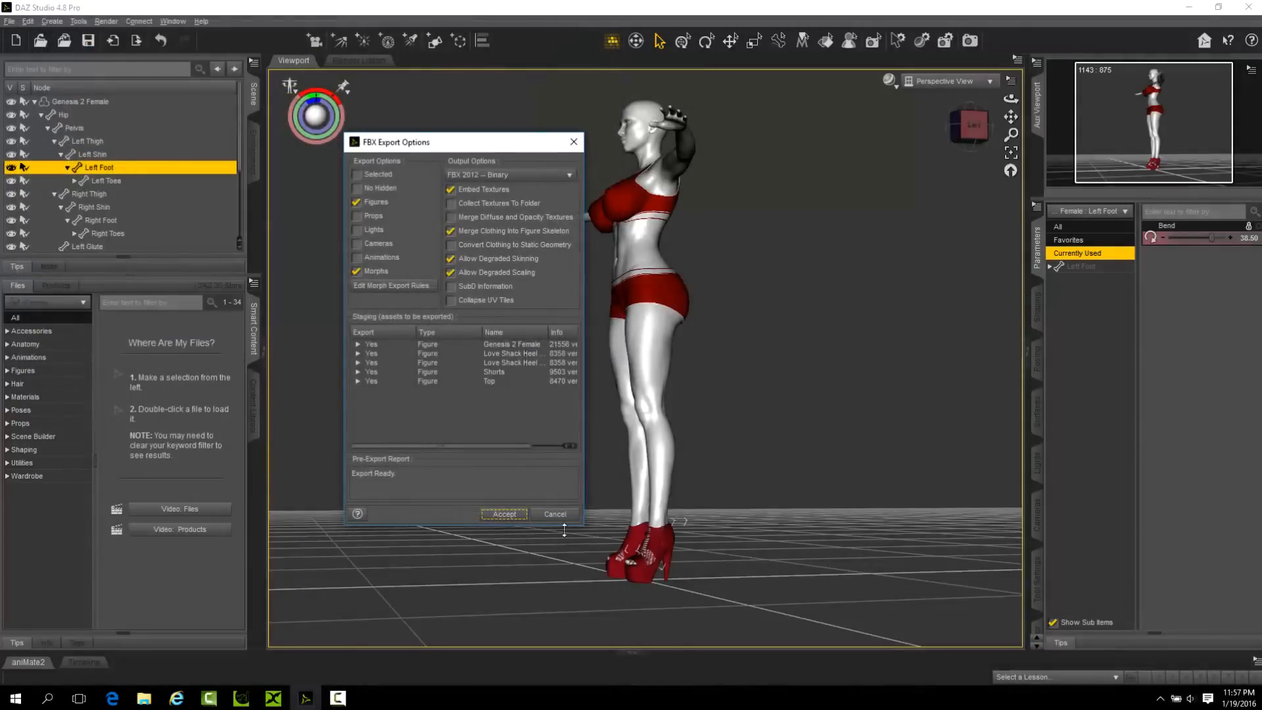
left_click(518, 514)
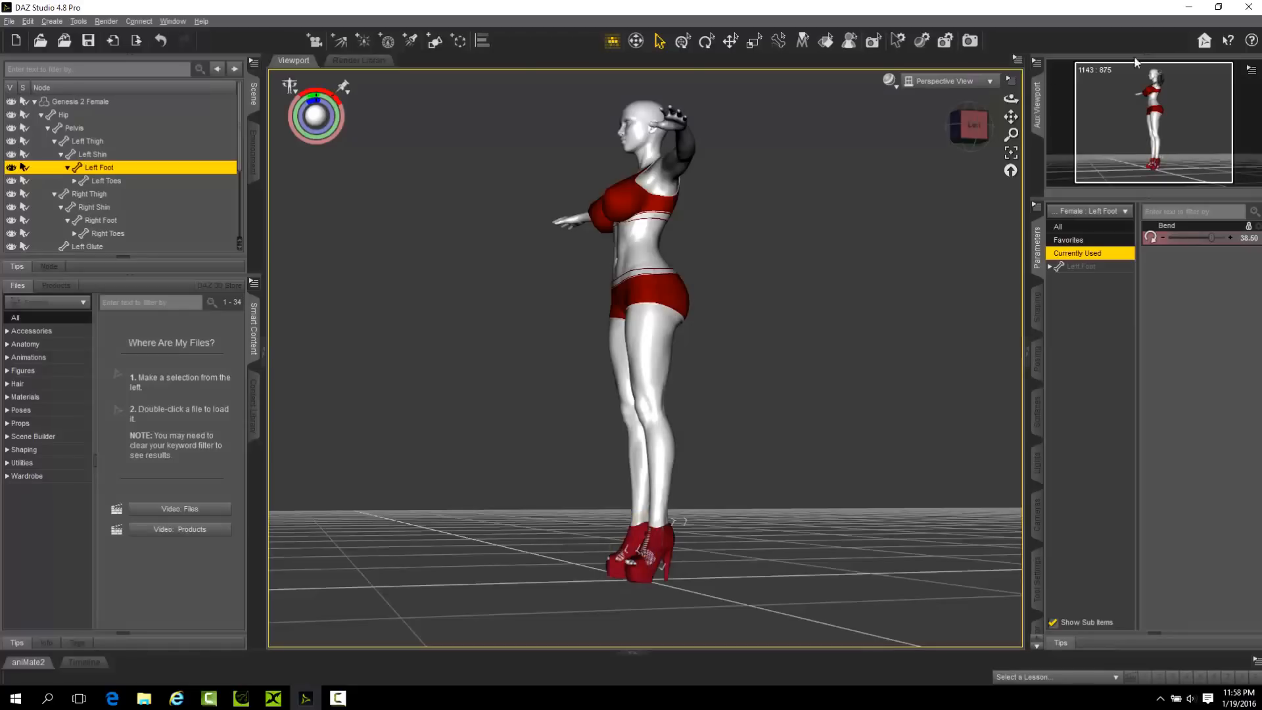
Switch to iClone 3DXchange, import m4.fbx without animation, and accept its automatic conversion to a non-standard character.
left_click(1189, 7)
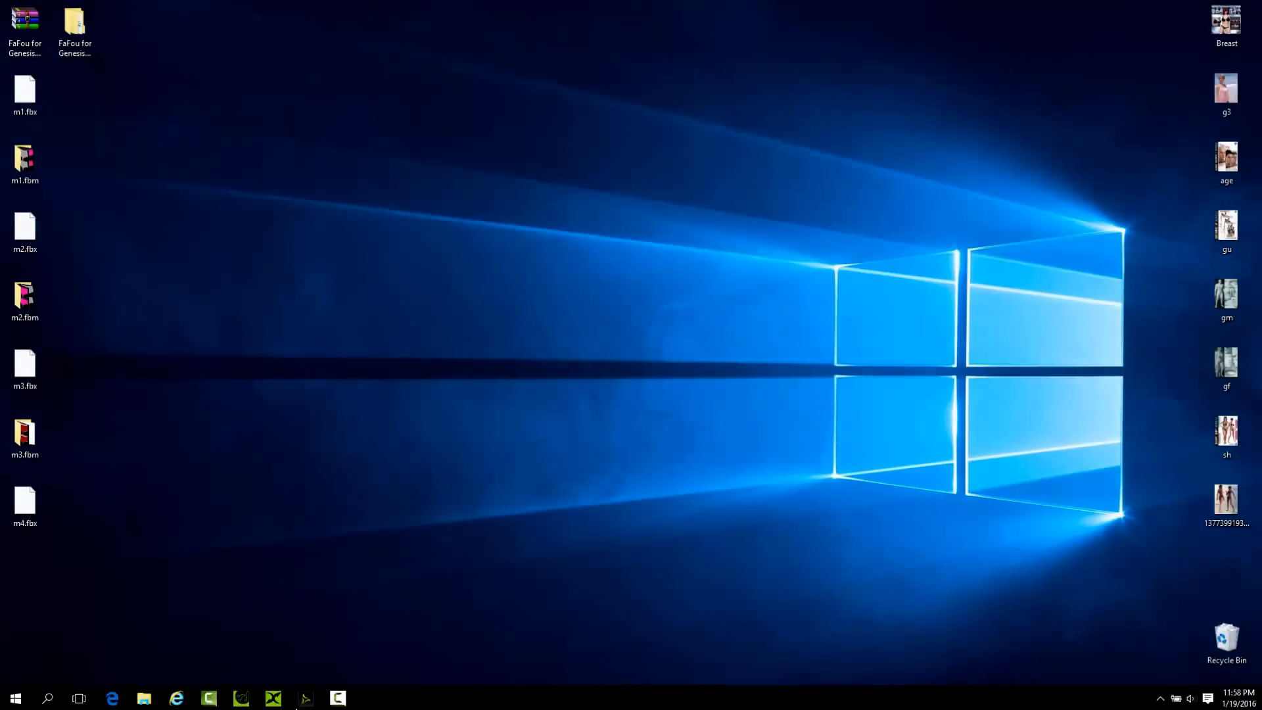
left_click(276, 701)
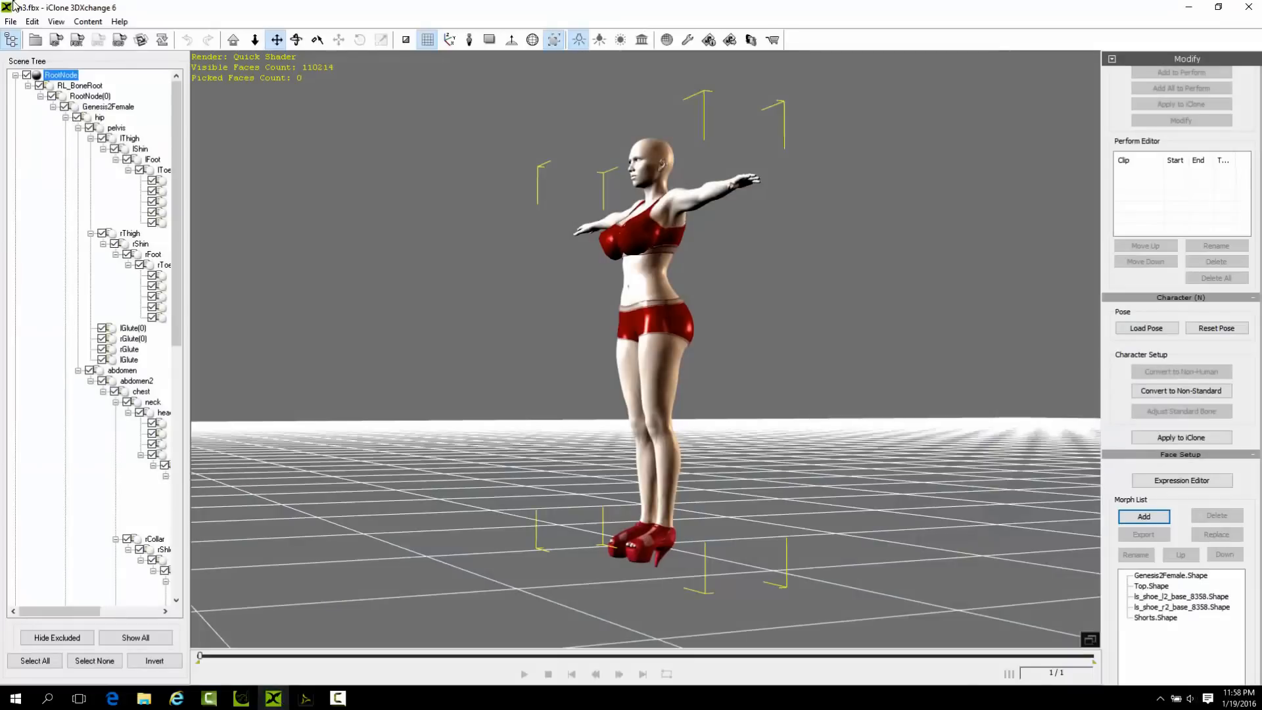
left_click(35, 40)
left_click(759, 375)
left_click(786, 438)
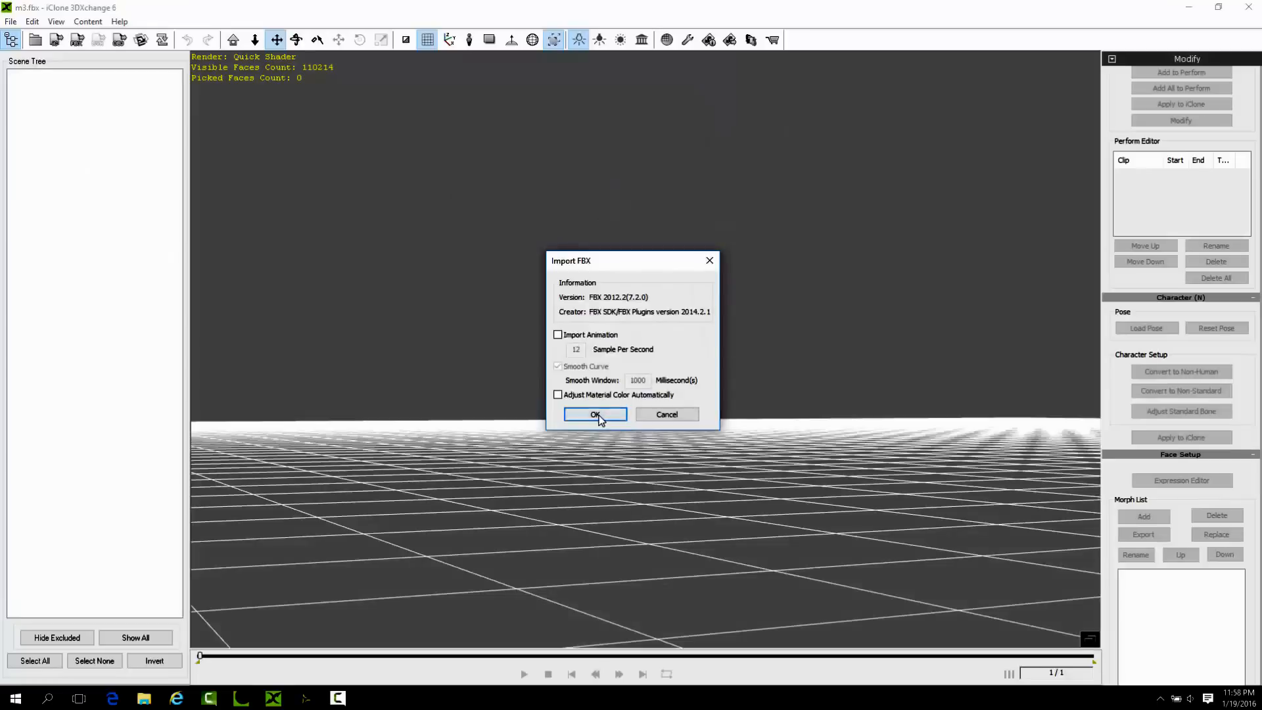
left_click(596, 416)
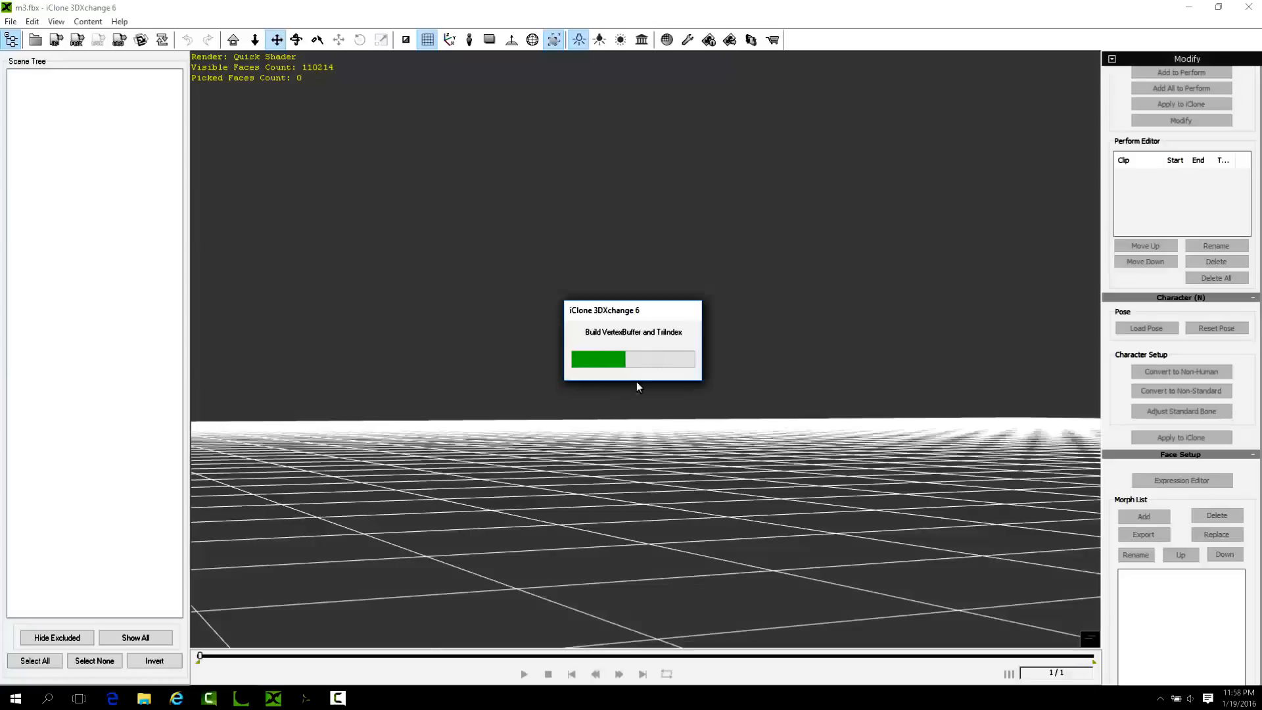
mouse_move(339, 700)
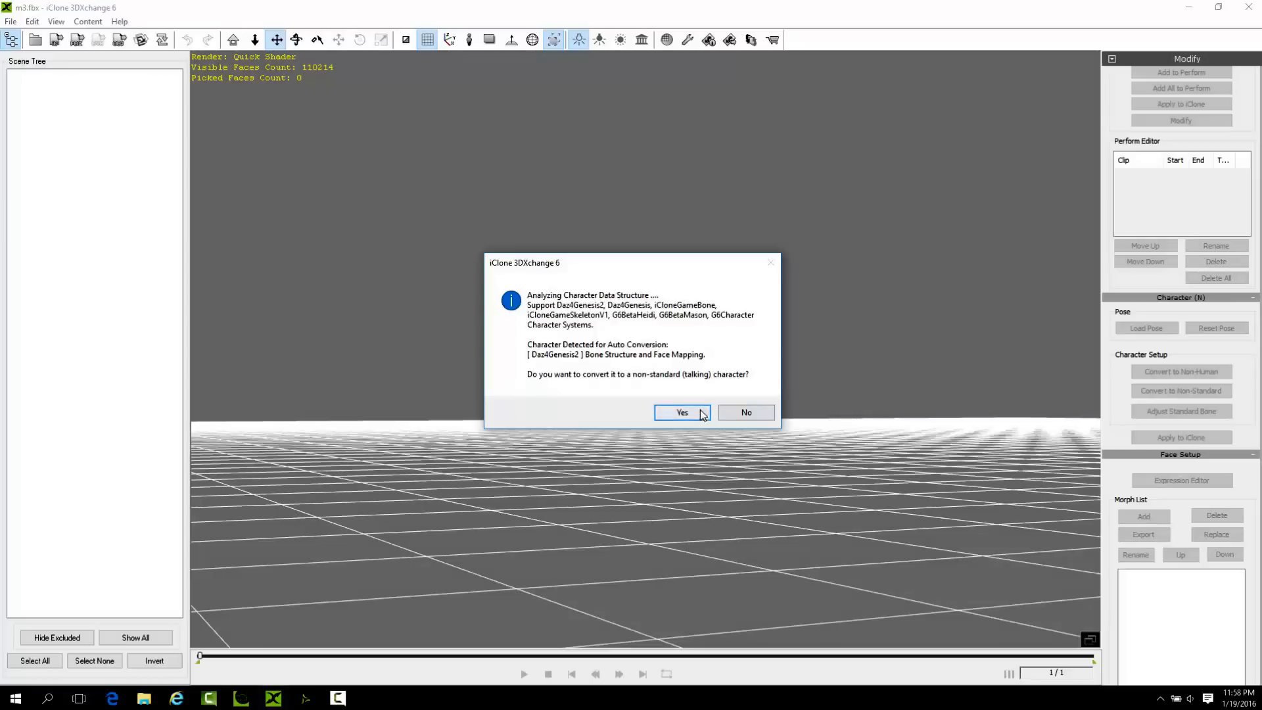
left_click(681, 413)
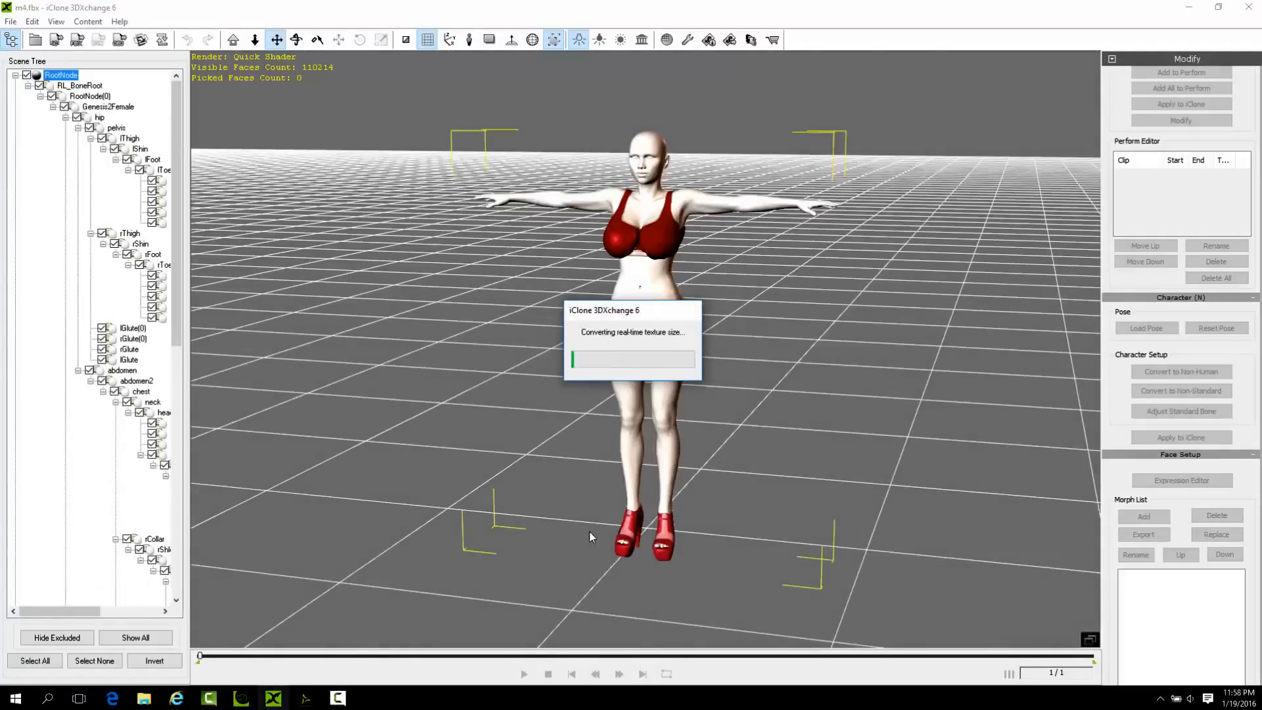
Examine the imported character's body, legs and high-heeled shoes up close from the front, side and back.
right_click_drag(565, 334, 462, 334)
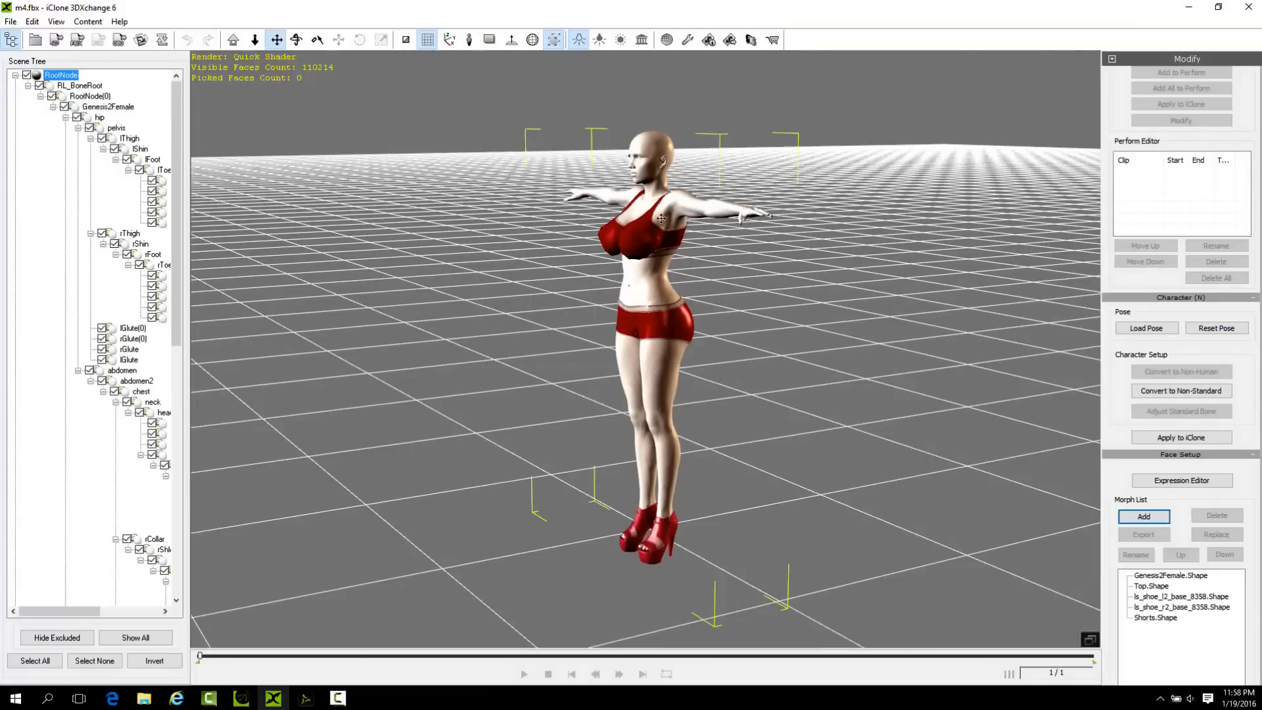
right_click_drag(710, 424, 549, 434)
right_click_drag(708, 480, 911, 474)
scroll(668, 479, "up", 5)
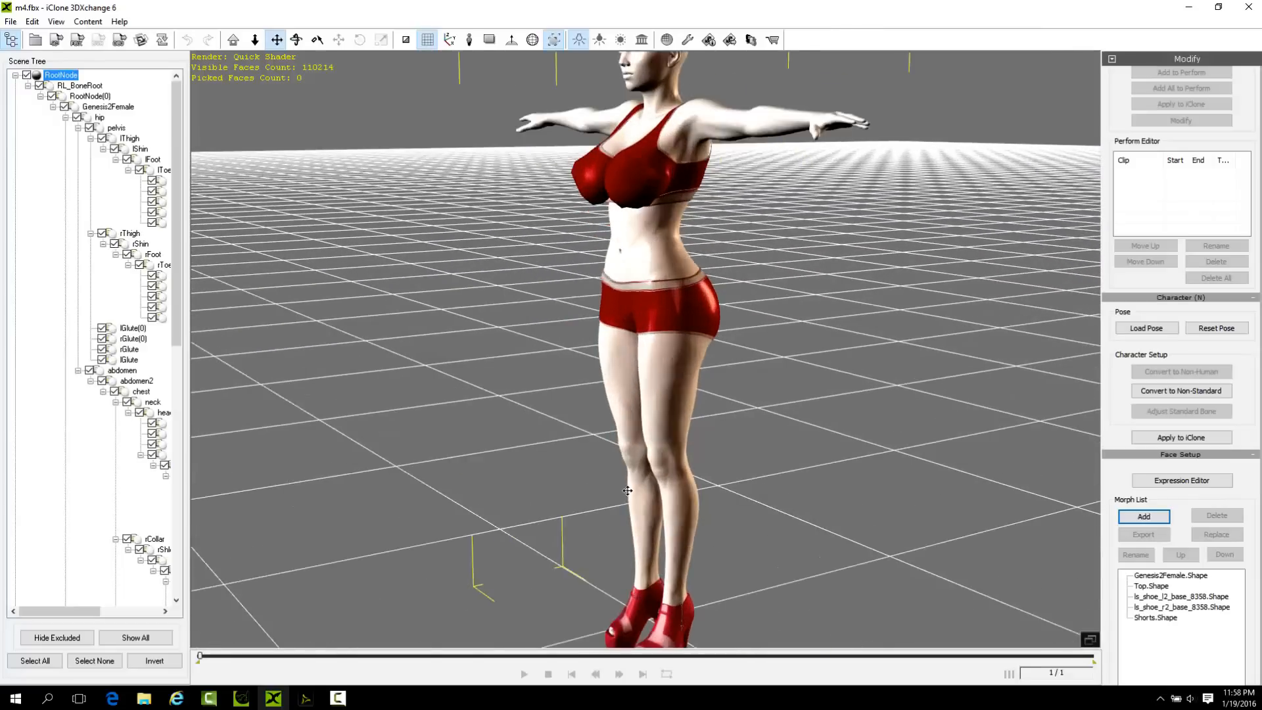
left_click_drag(683, 503, 691, 414)
right_click_drag(713, 434, 851, 443)
right_click_drag(687, 368, 530, 376)
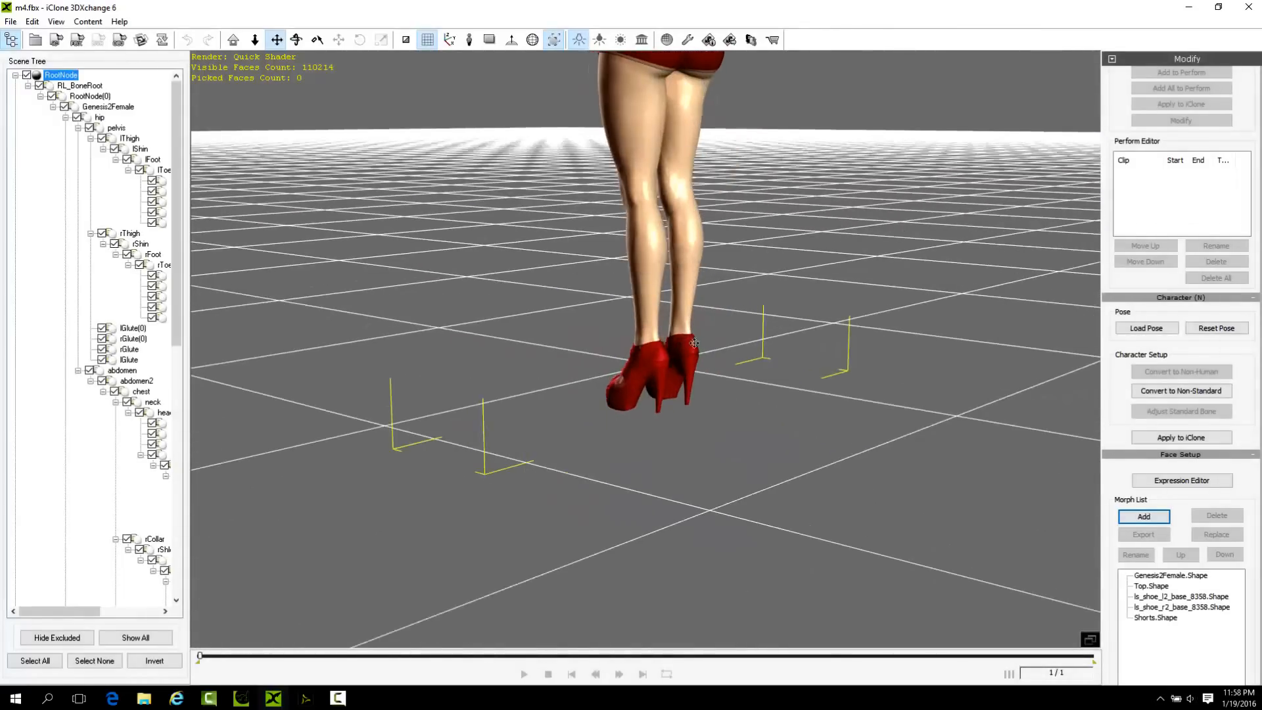
left_click_drag(658, 241, 644, 335)
right_click_drag(645, 336, 1056, 378)
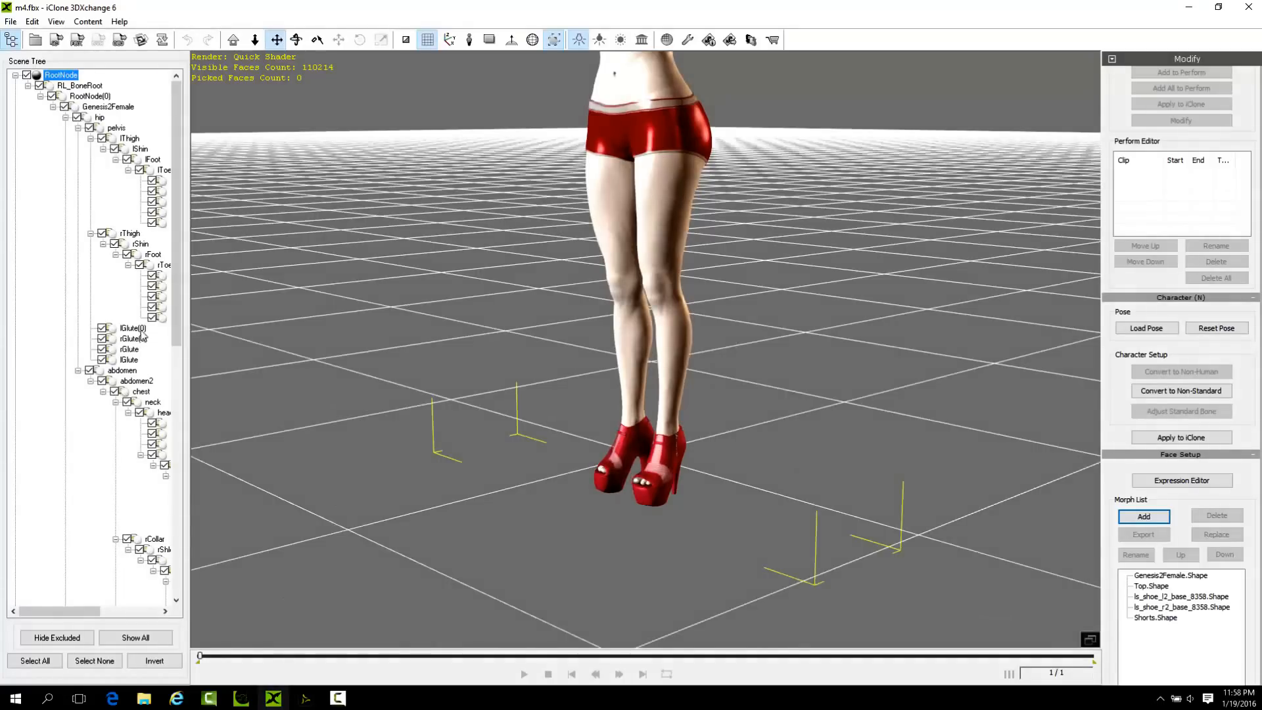
scroll(669, 419, "down", 5)
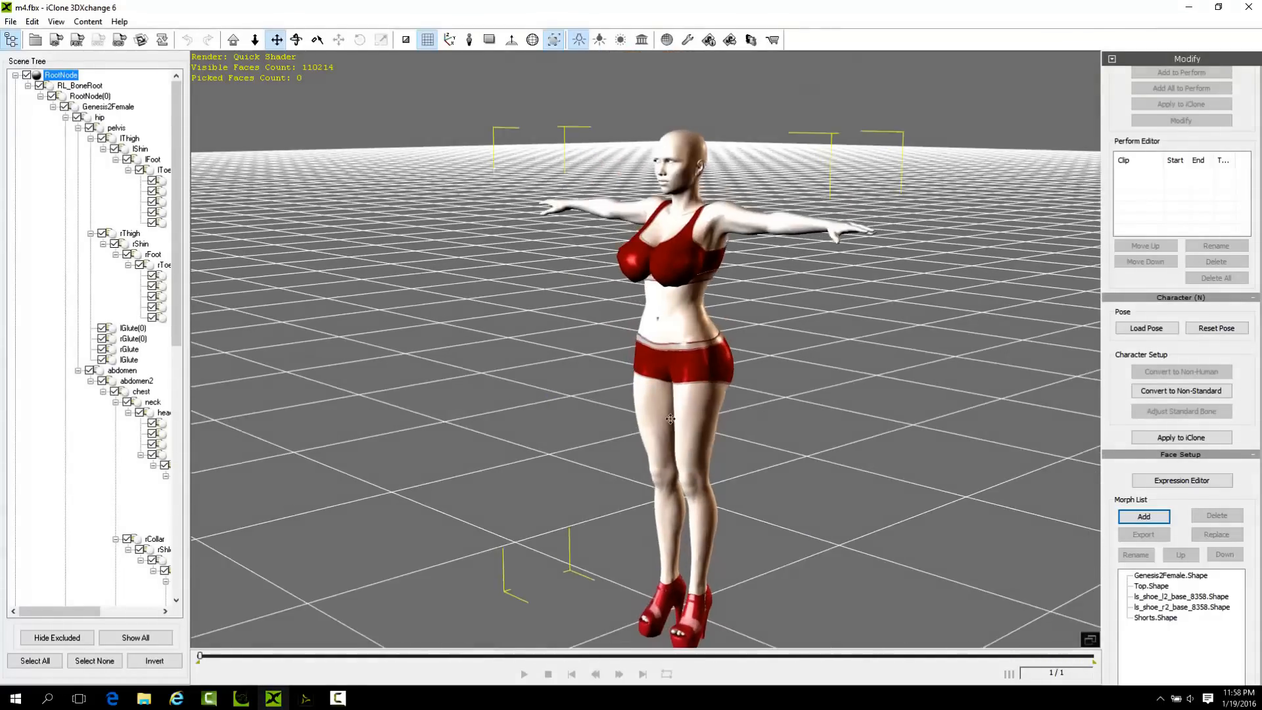
scroll(670, 418, "down", 2)
right_click_drag(670, 419, 792, 453)
left_click_drag(700, 422, 685, 317)
right_click_drag(683, 321, 700, 374)
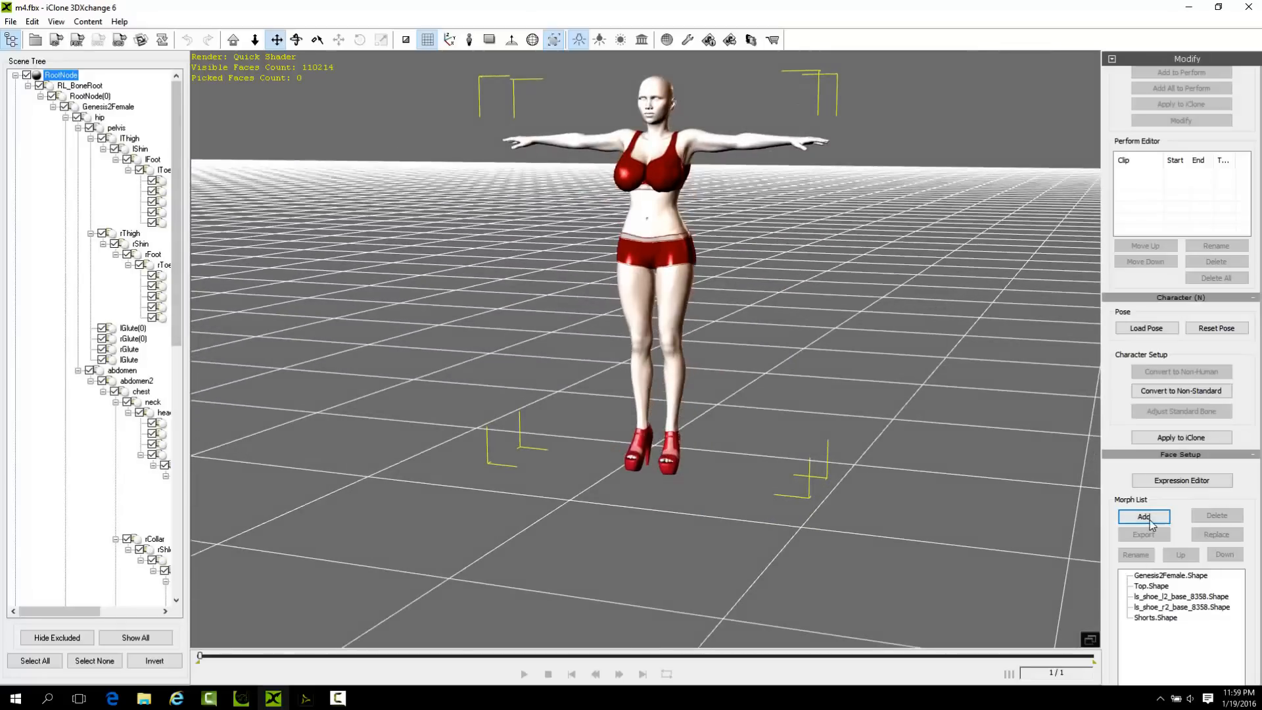
Open the non-standard characterization setup and examine the figure's bone mapping from behind, with the feet in view.
left_click(1182, 391)
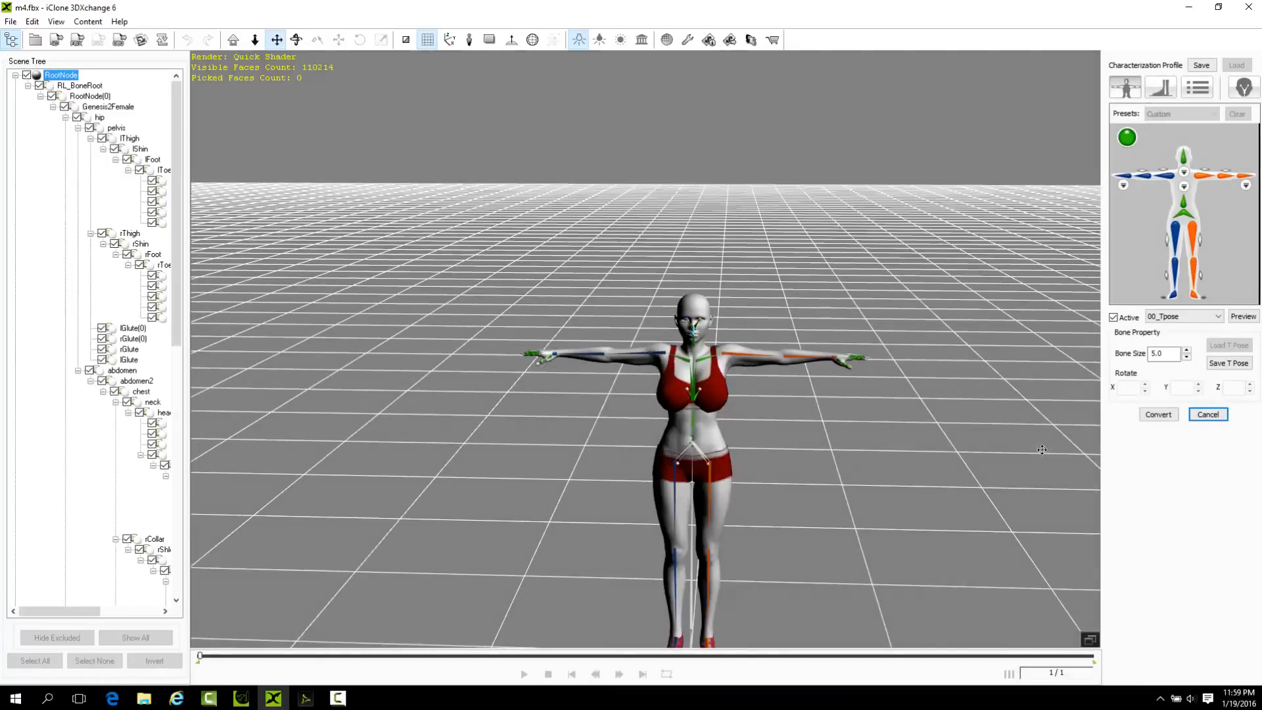
right_click_drag(758, 495, 460, 496)
right_click_drag(793, 473, 421, 476)
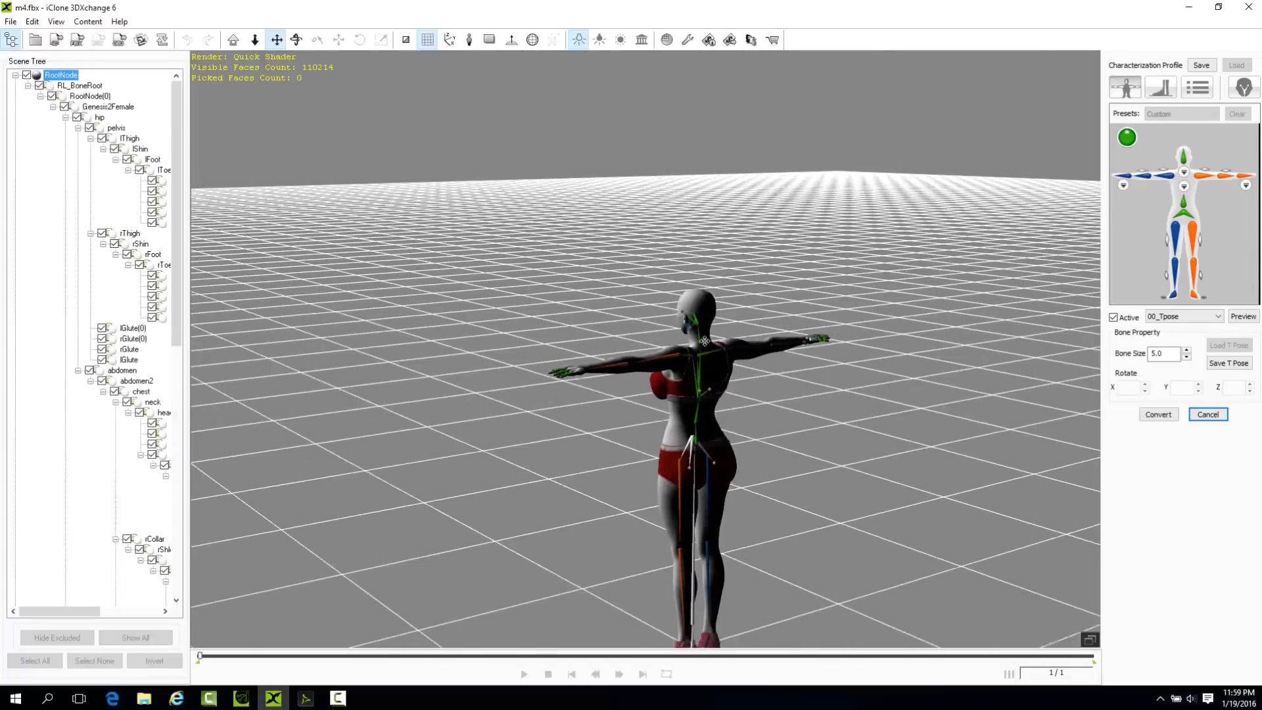
left_click_drag(714, 416, 673, 217)
right_click_drag(670, 279, 620, 451)
left_click_drag(679, 355, 625, 388)
scroll(624, 388, "up", 2)
right_click_drag(623, 388, 597, 245)
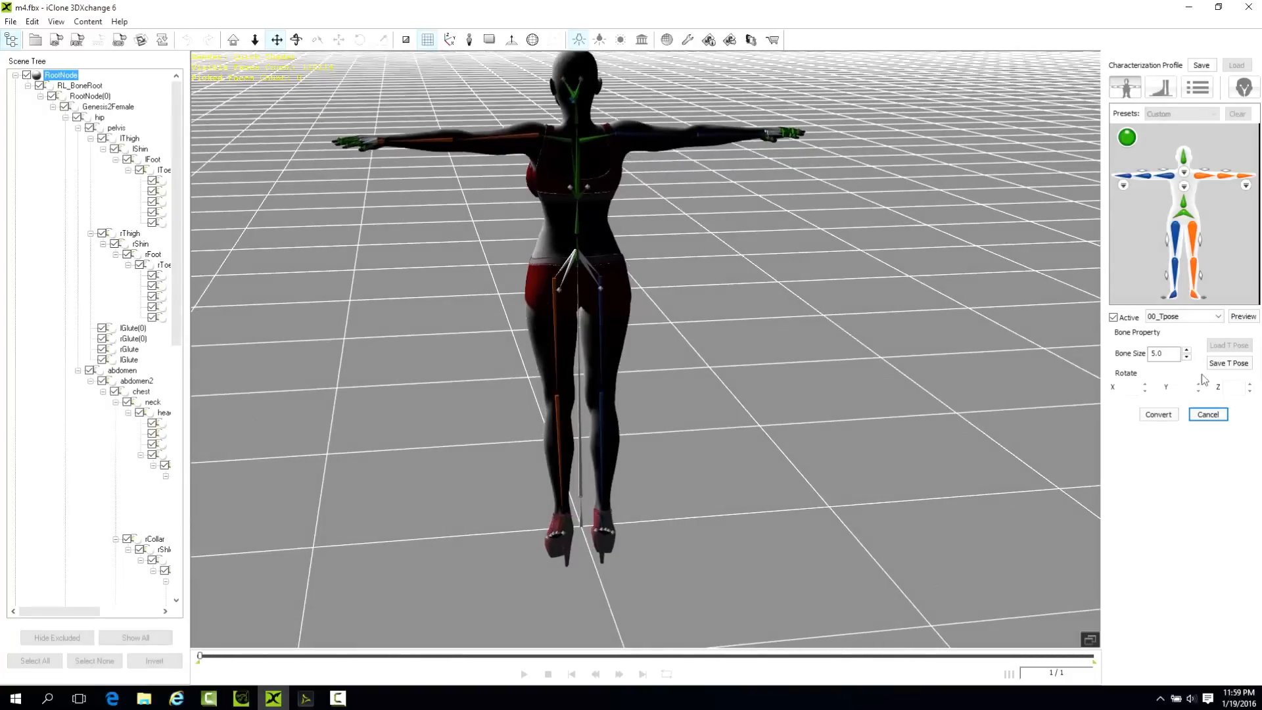
Preview the 07_Lower03 Calibration motion on the character and examine the legs and shoes from several angles.
left_click(1189, 318)
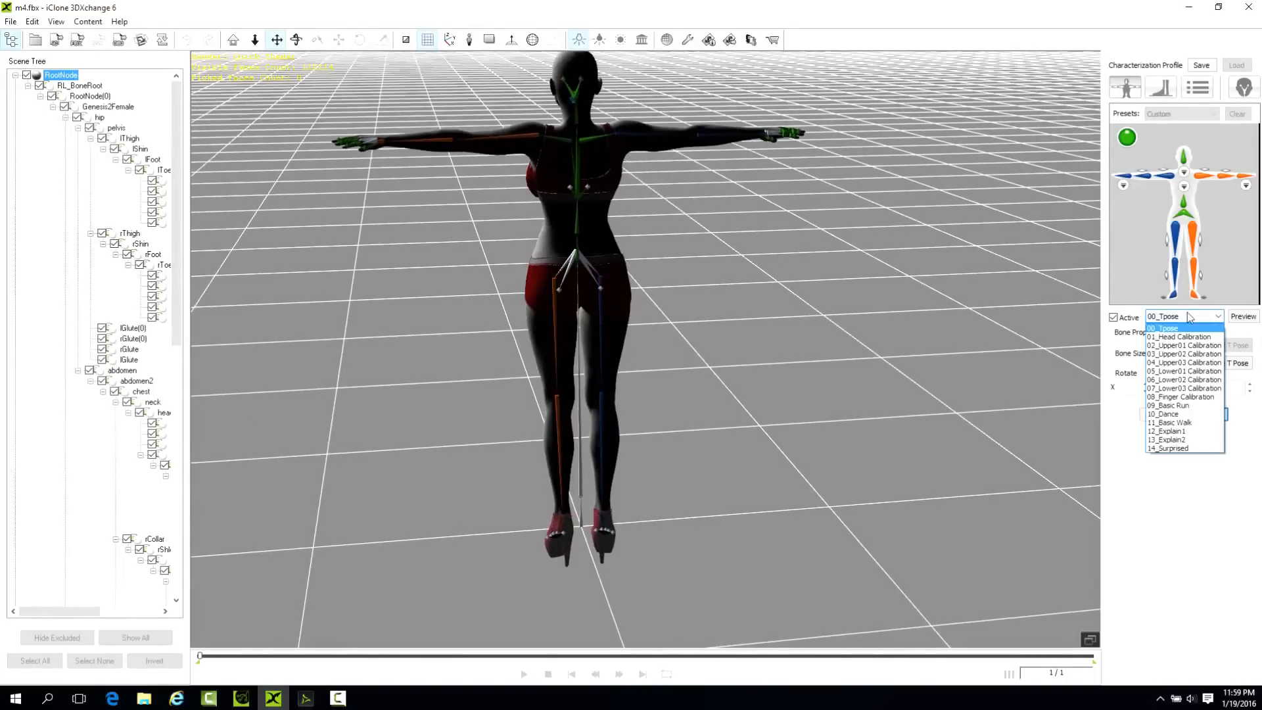
left_click(1203, 388)
left_click(1241, 318)
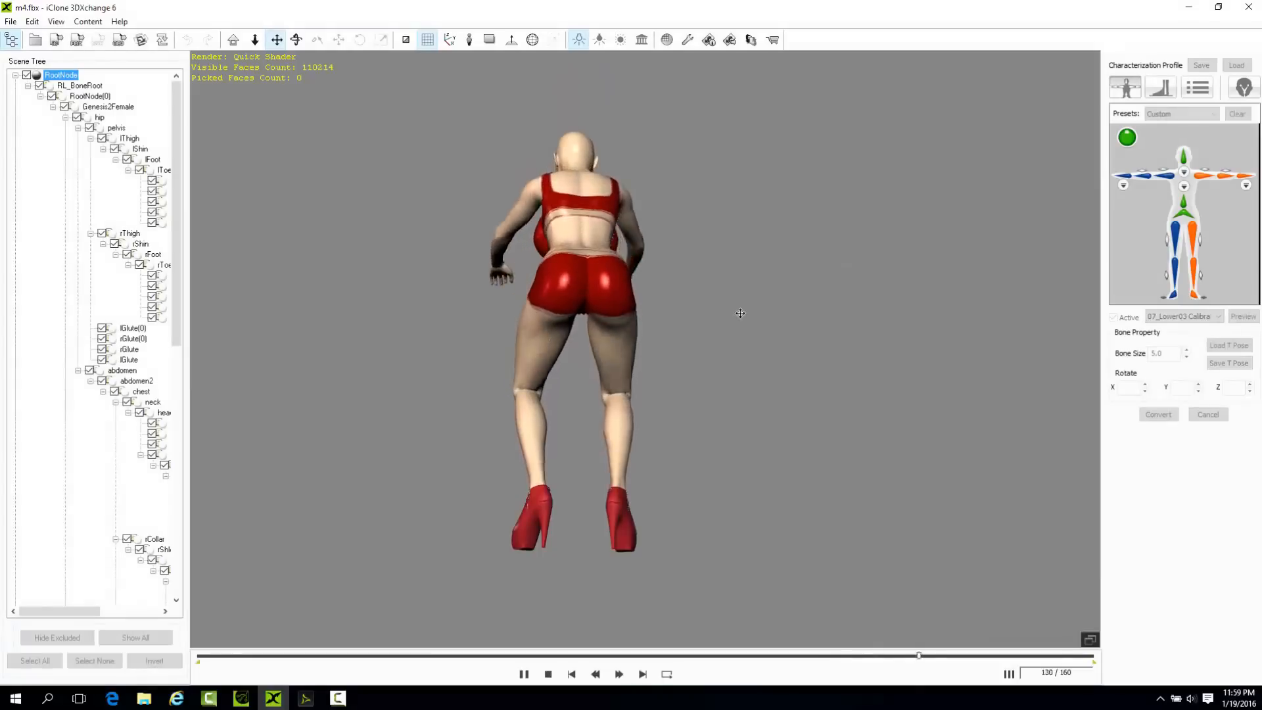
right_click_drag(770, 626, 780, 470)
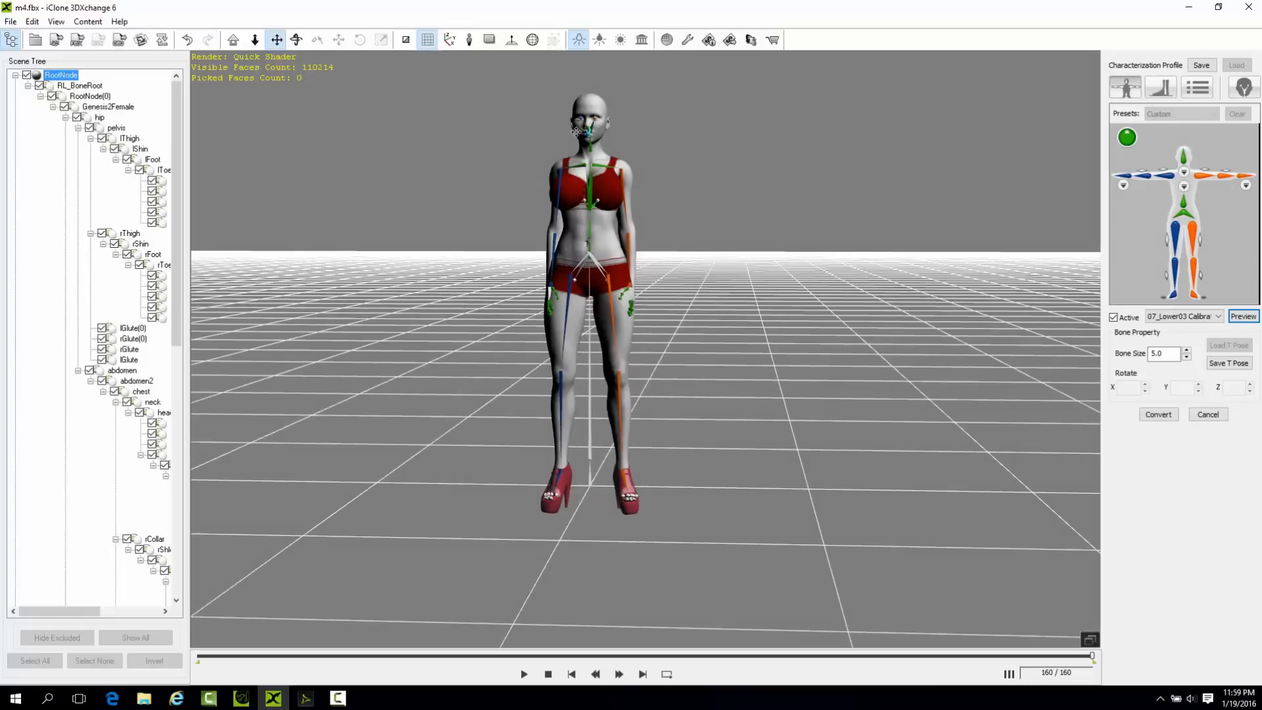
scroll(603, 158, "up", 2)
left_click_drag(625, 211, 717, 268)
right_click_drag(723, 272, 225, 322)
right_click_drag(907, 387, 661, 365)
Preview the 10_Dance motion on the character and check how the feet and heels deform.
left_click(1193, 317)
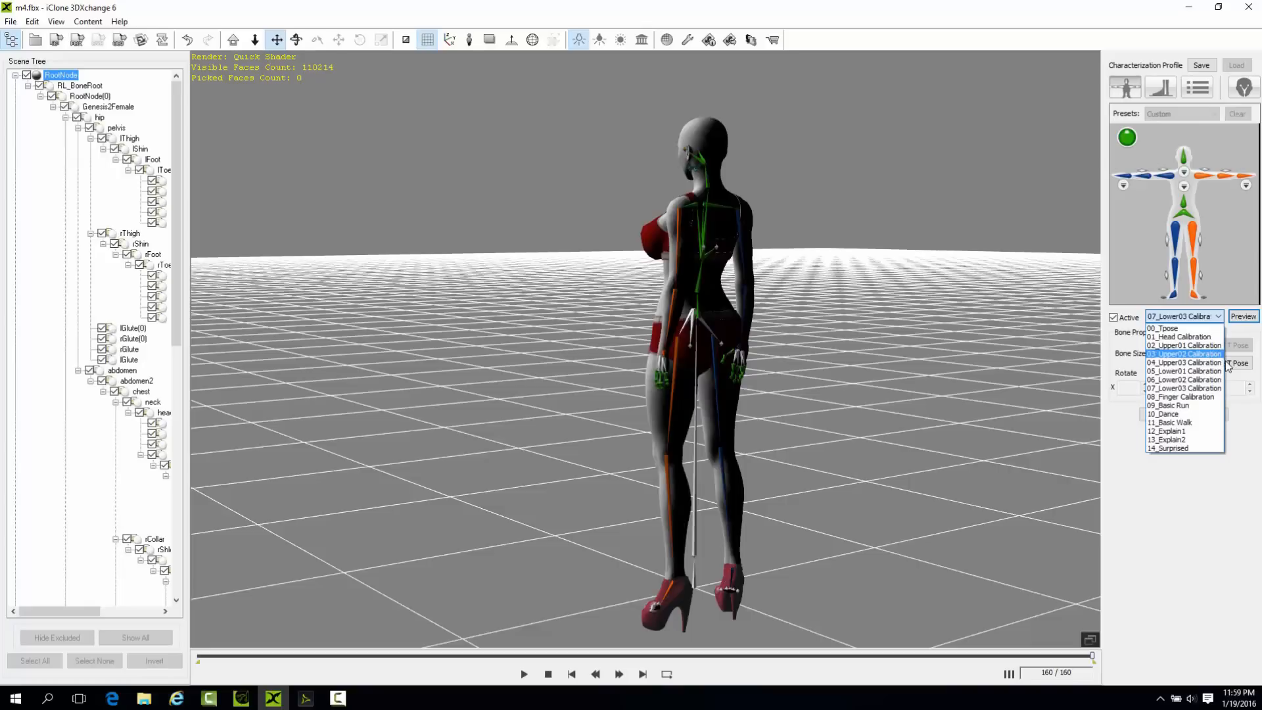
left_click(1185, 413)
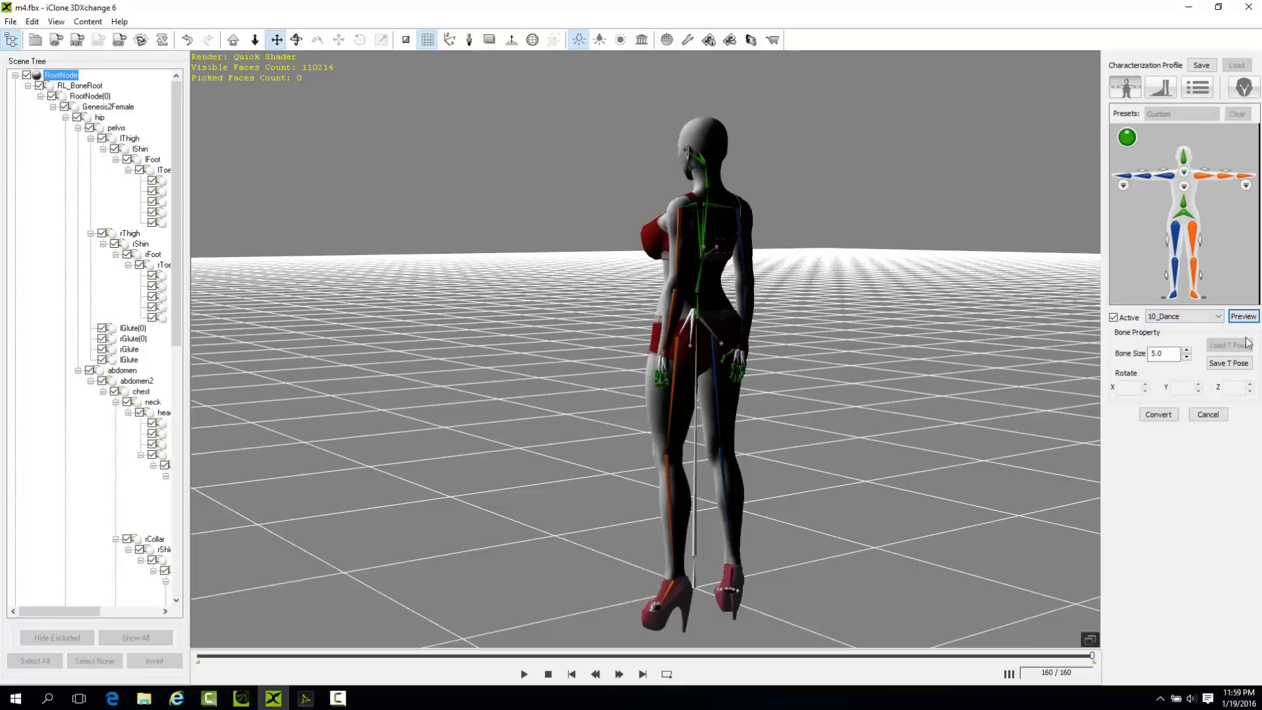
left_click(1243, 316)
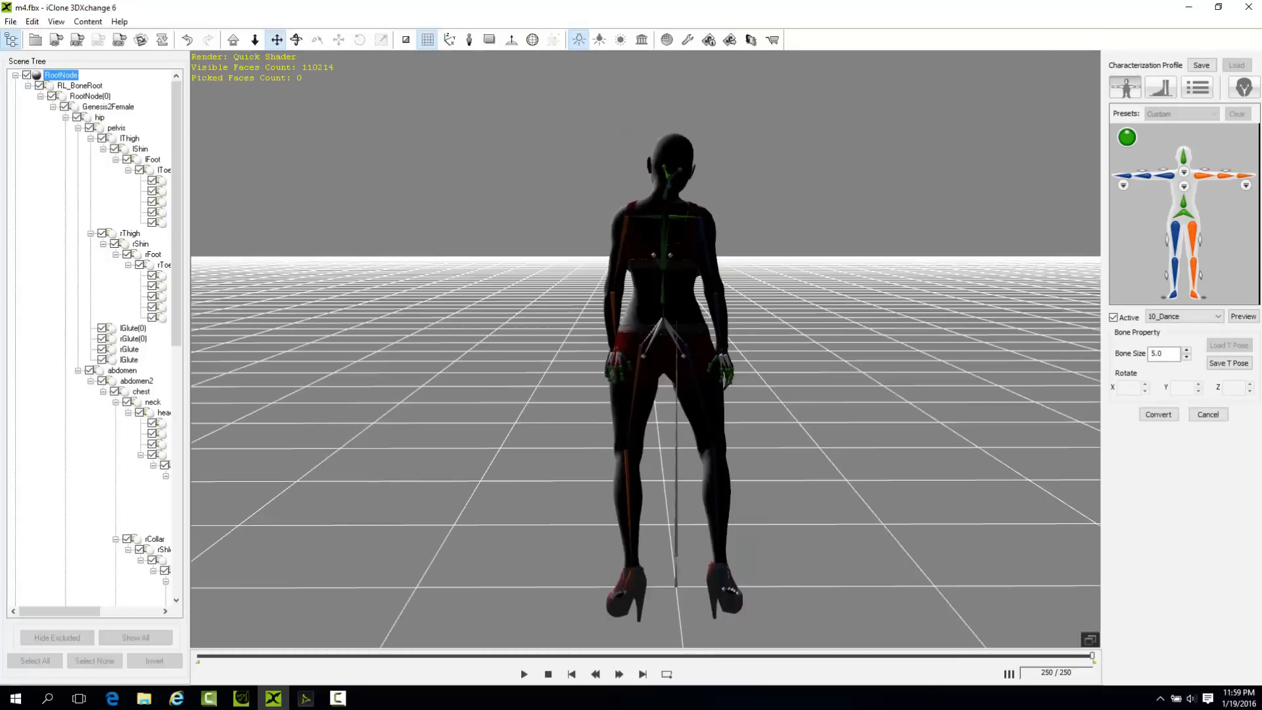
right_click_drag(730, 427, 704, 333)
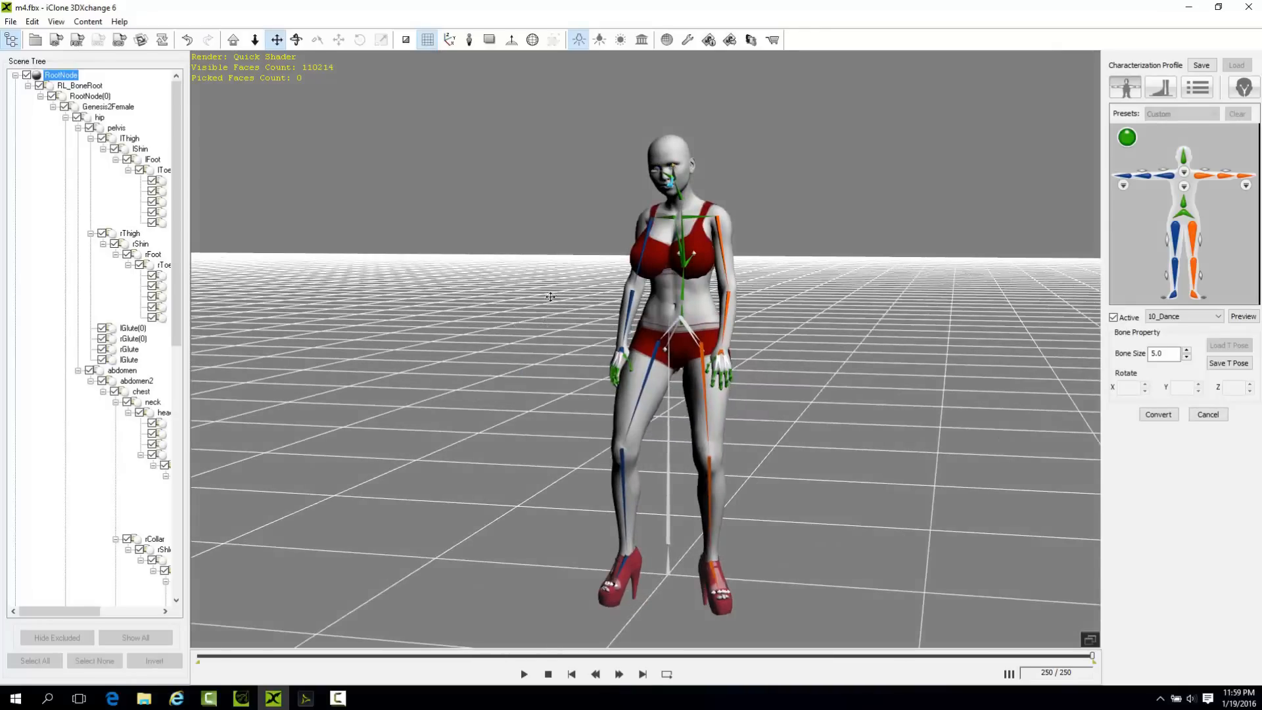
Collapse and re-expand RootNode in the scene tree, and convert the character with the current characterization profile.
left_click(16, 75)
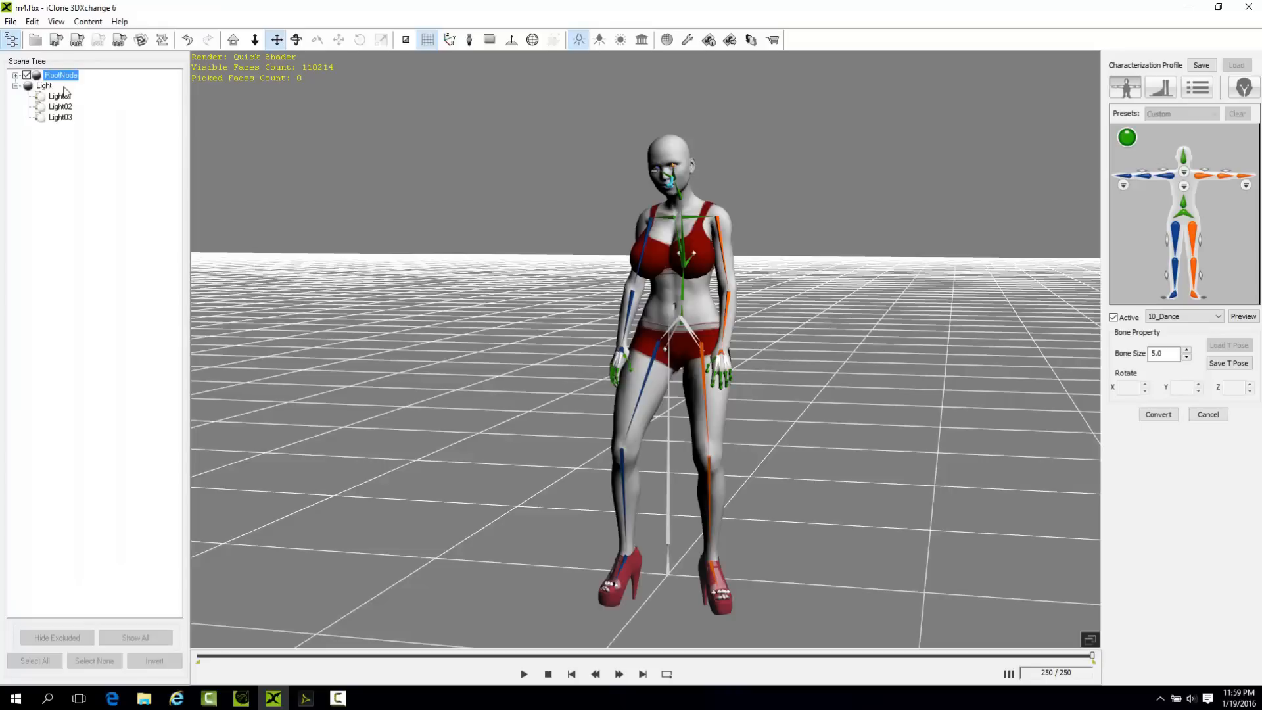
left_click(15, 75)
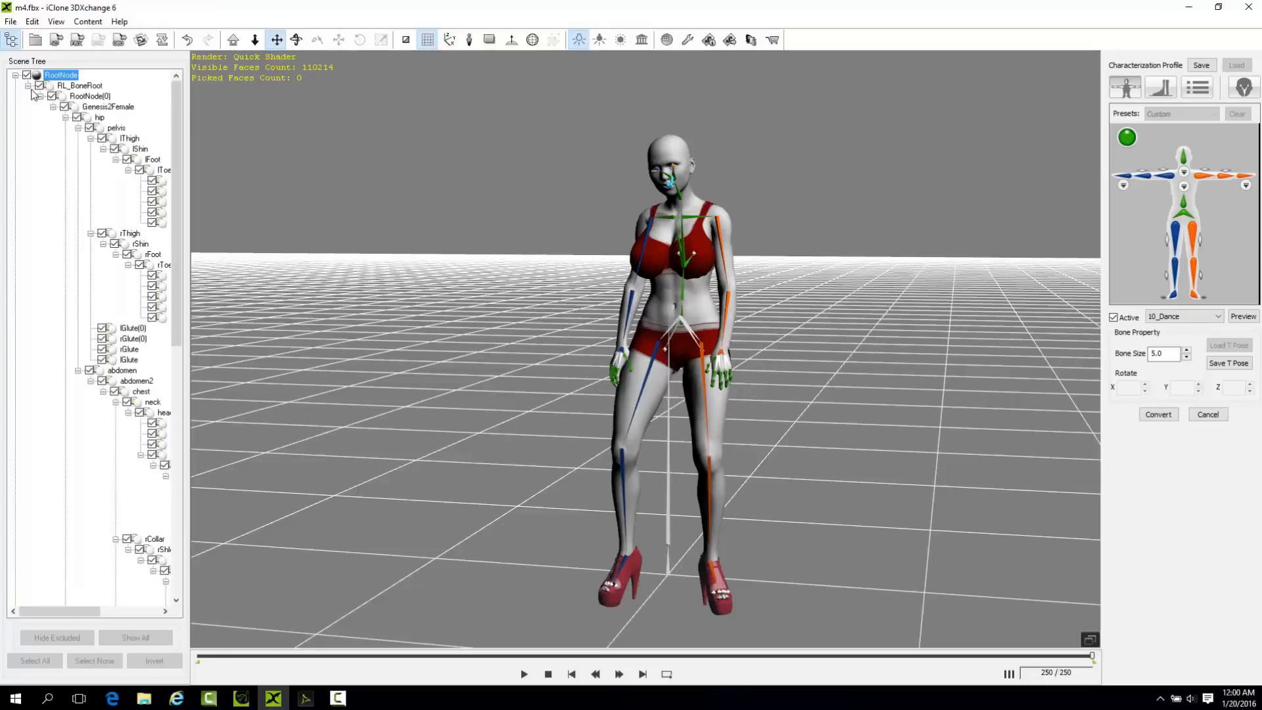
left_click(1158, 418)
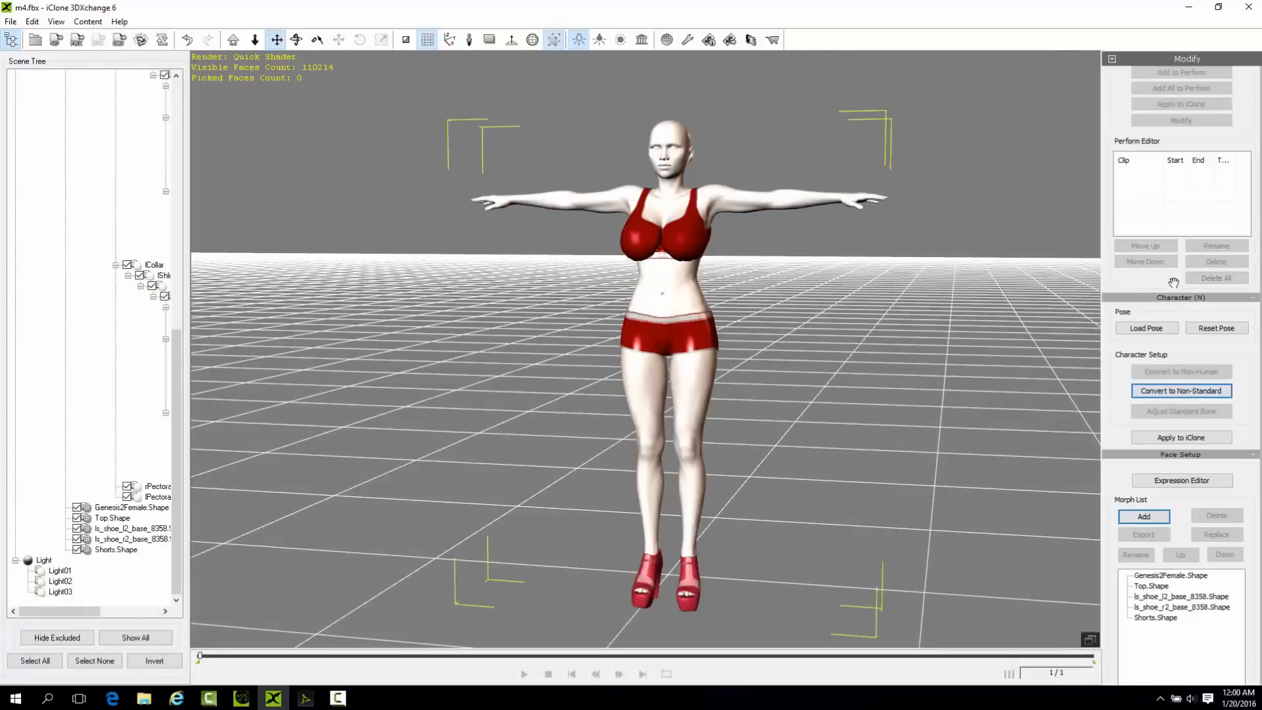
Reopen the non-standard characterization setup and examine the figure's bones from the front, sides and back, ending at the hips.
left_click(1199, 391)
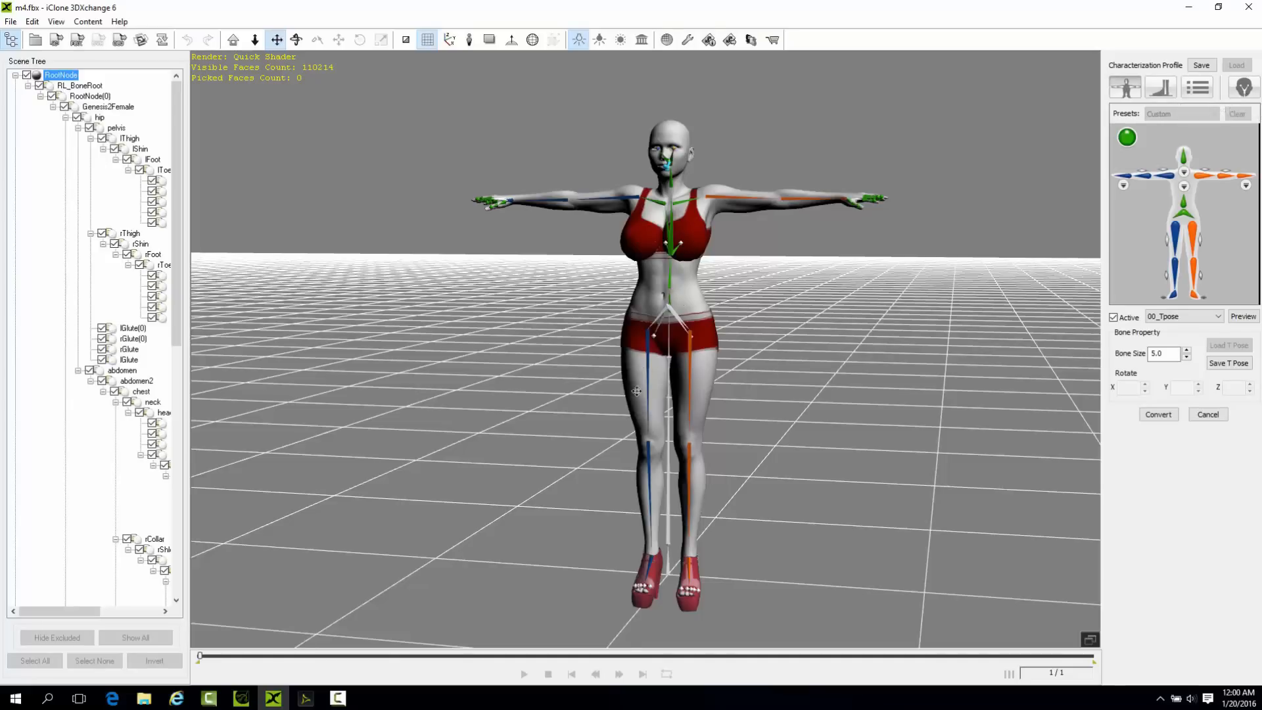
right_click_drag(871, 264, 532, 374)
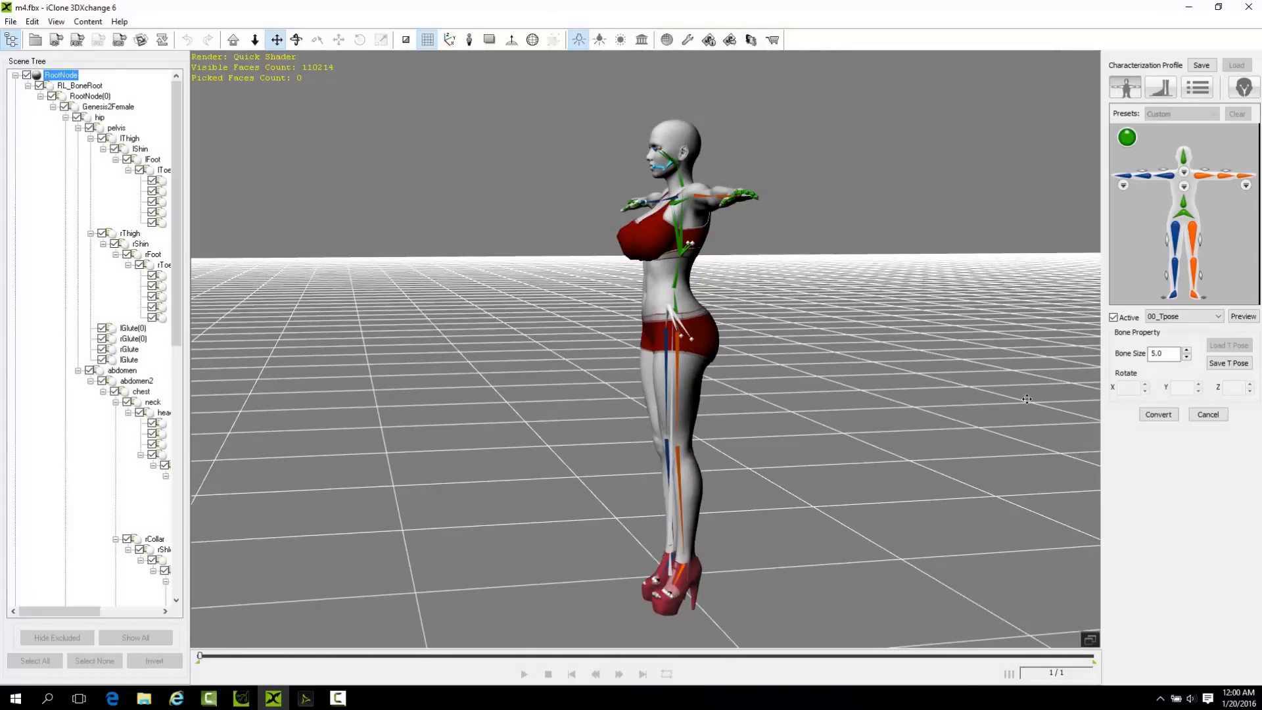
left_click_drag(794, 339, 700, 322)
right_click_drag(633, 396, 1078, 401)
right_click_drag(684, 283, 664, 129)
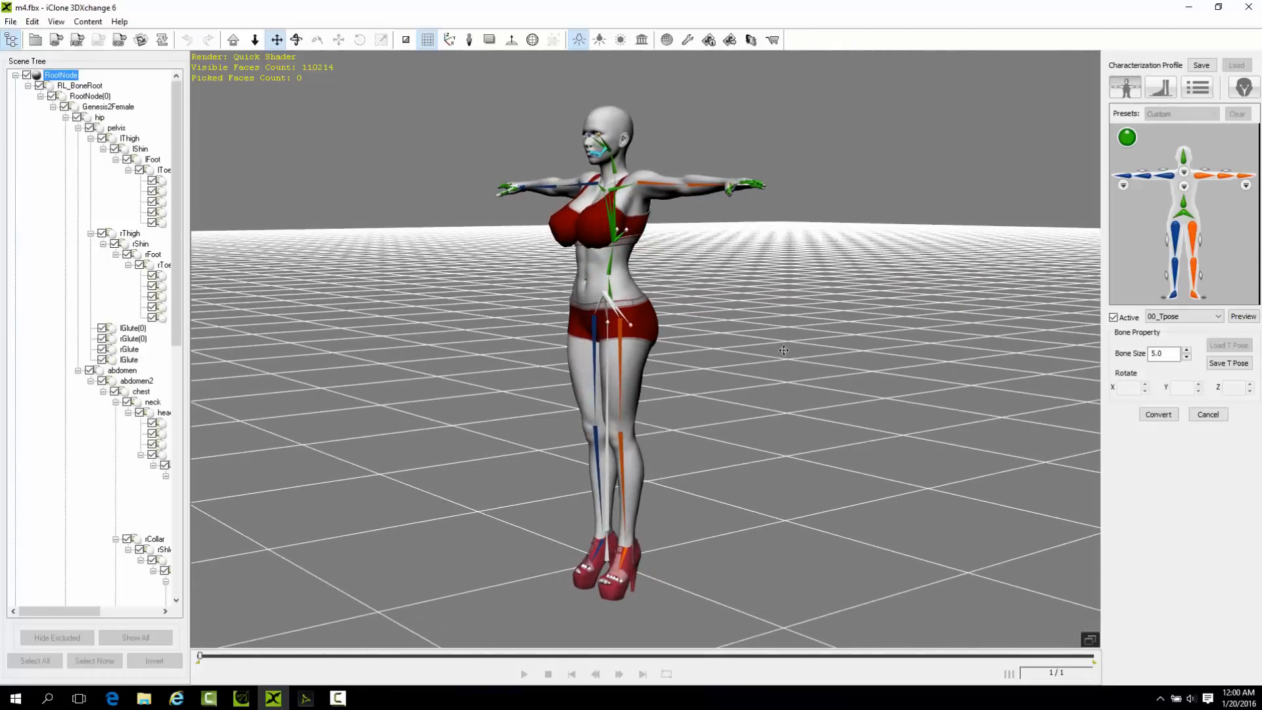
right_click_drag(736, 391, 878, 301)
right_click_drag(721, 275, 504, 352)
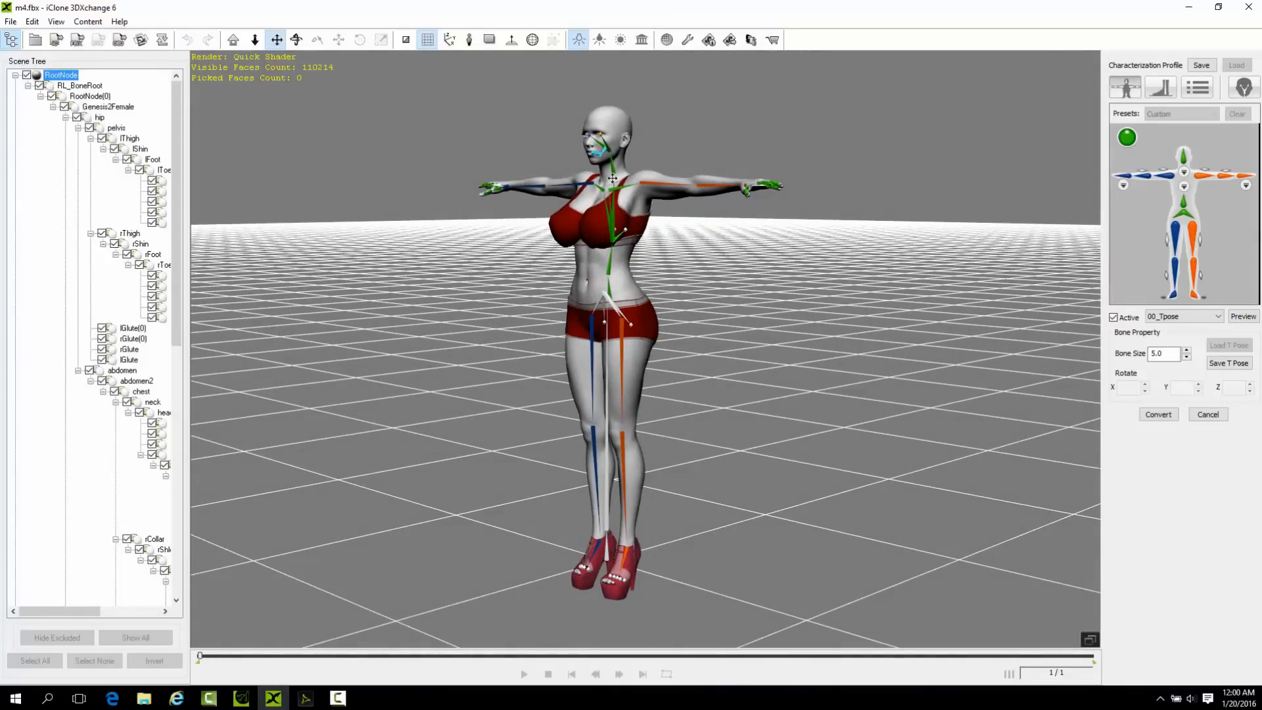
right_click_drag(558, 338, 652, 315)
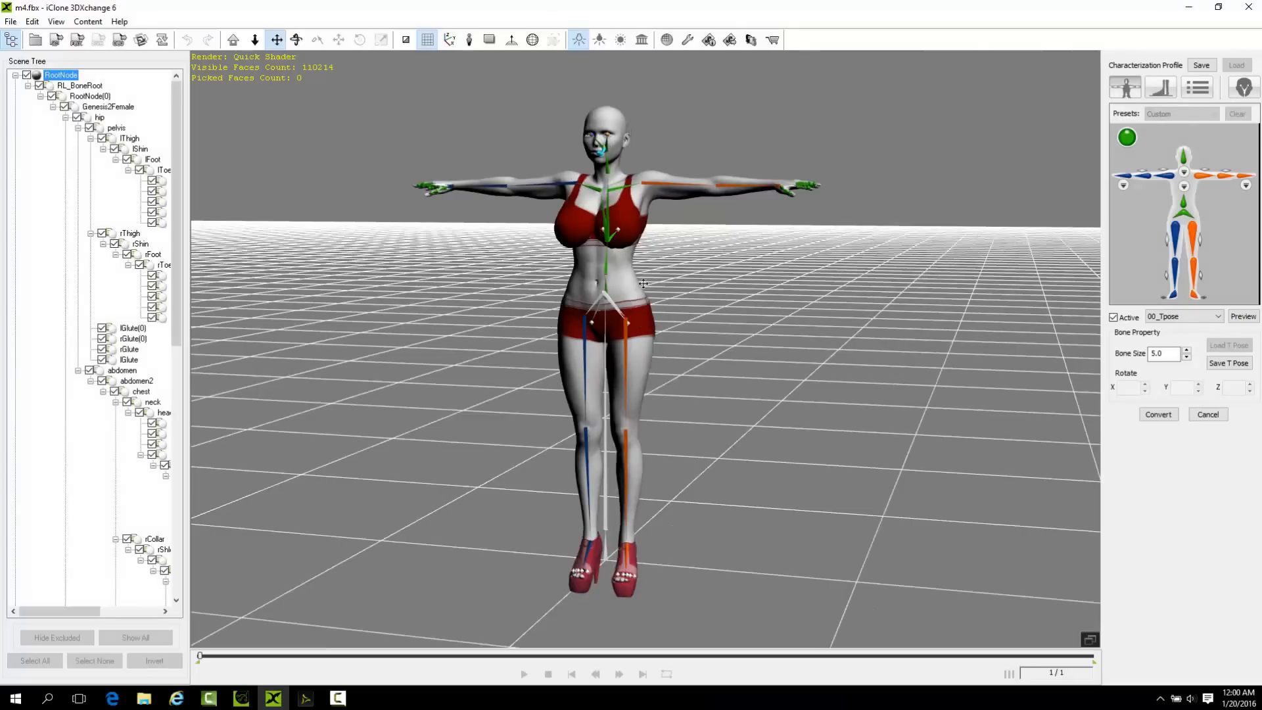
right_click_drag(586, 250, 589, 292)
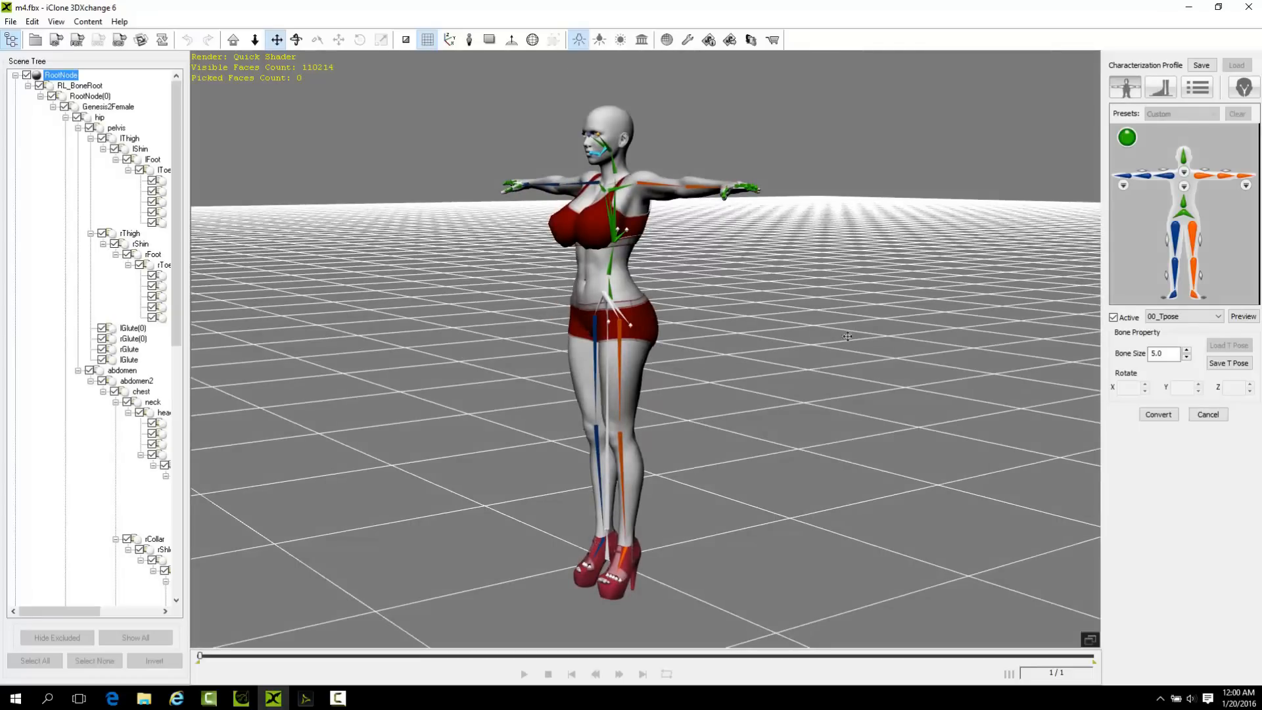
right_click_drag(648, 308, 666, 312)
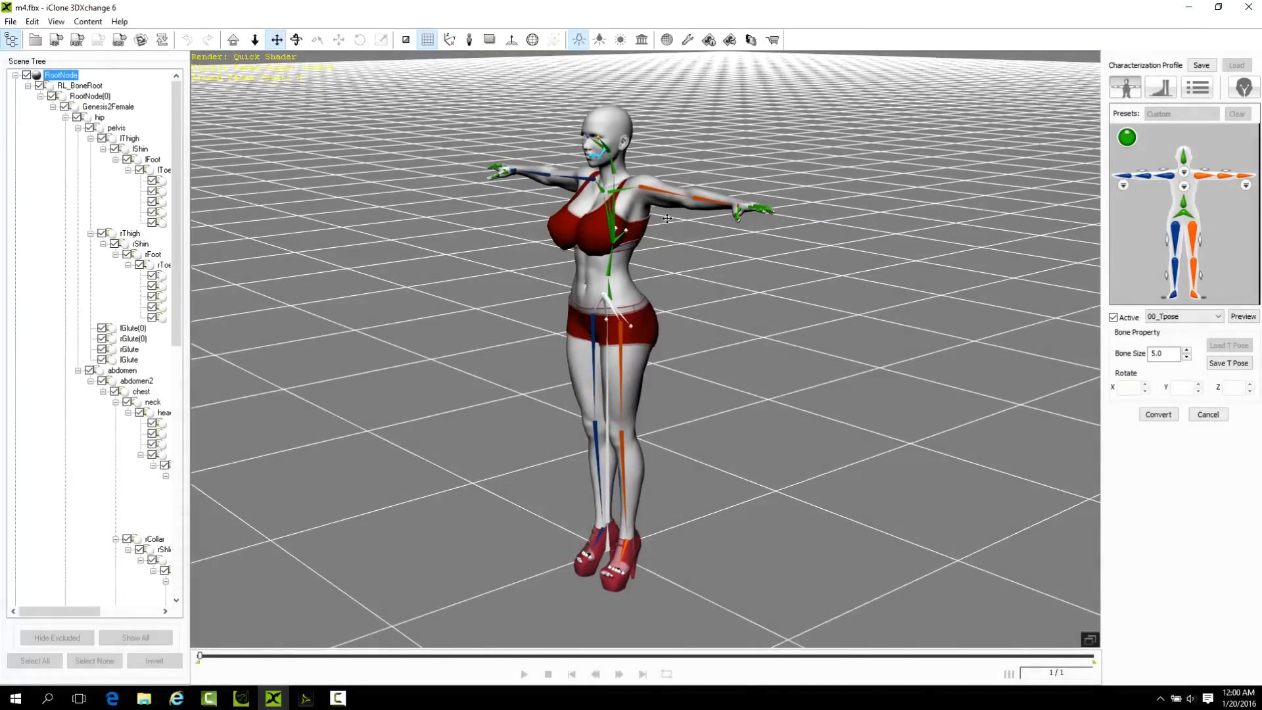
scroll(612, 354, "up", 2)
right_click_drag(614, 338, 530, 346)
right_click_drag(639, 348, 617, 298)
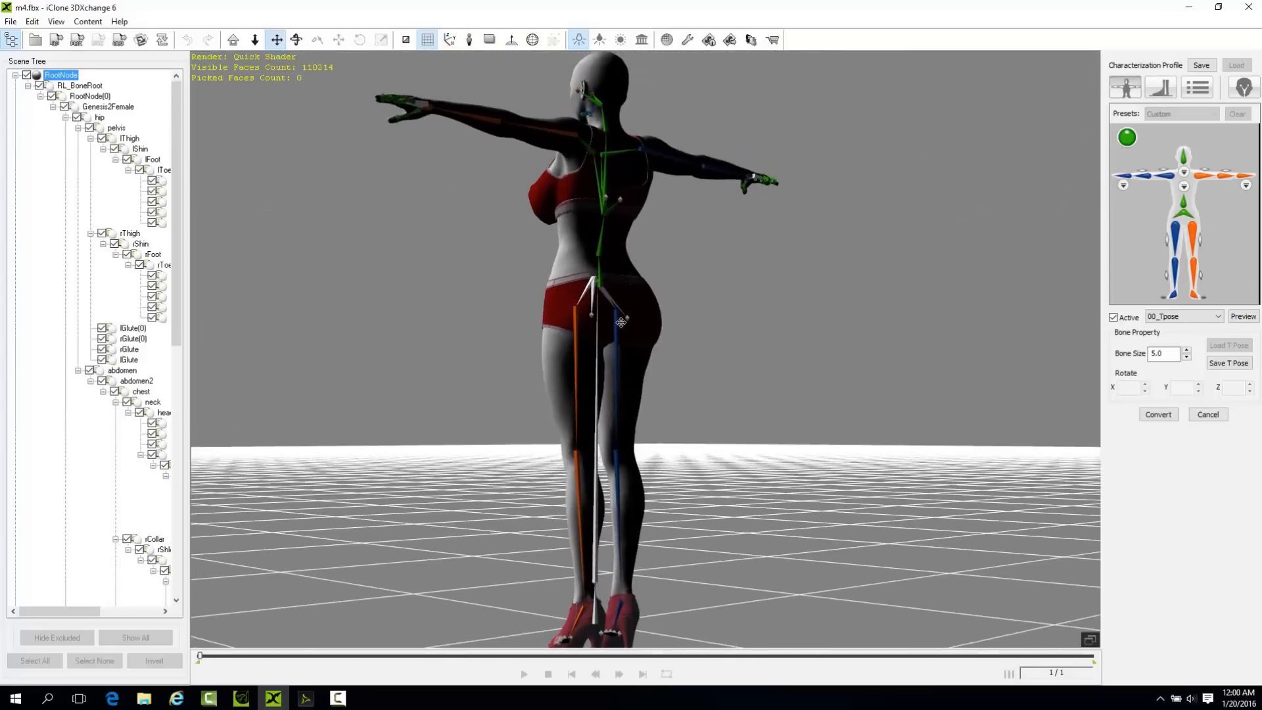
scroll(621, 322, "up", 2)
right_click_drag(579, 342, 820, 412)
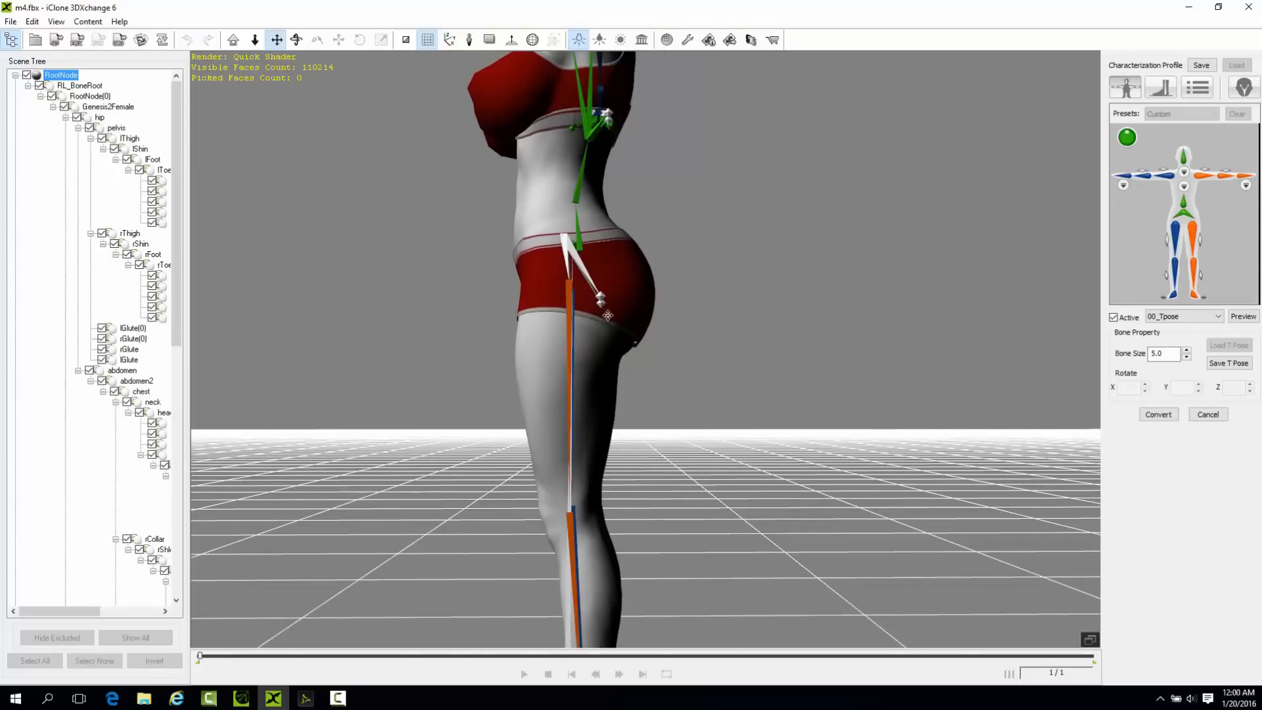
Select the rGlute bone in the scene tree and examine its position in the hips from the side.
left_click(132, 349)
right_click_drag(620, 337, 704, 401)
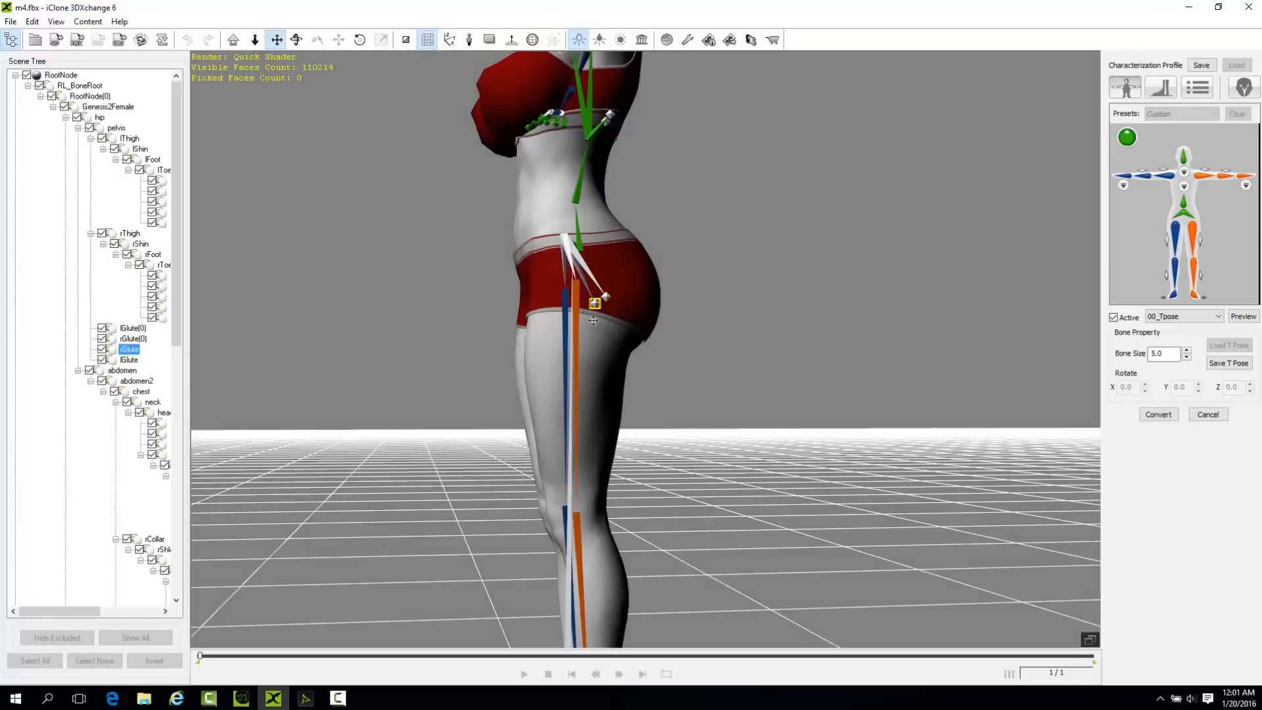
right_click_drag(621, 306, 607, 341)
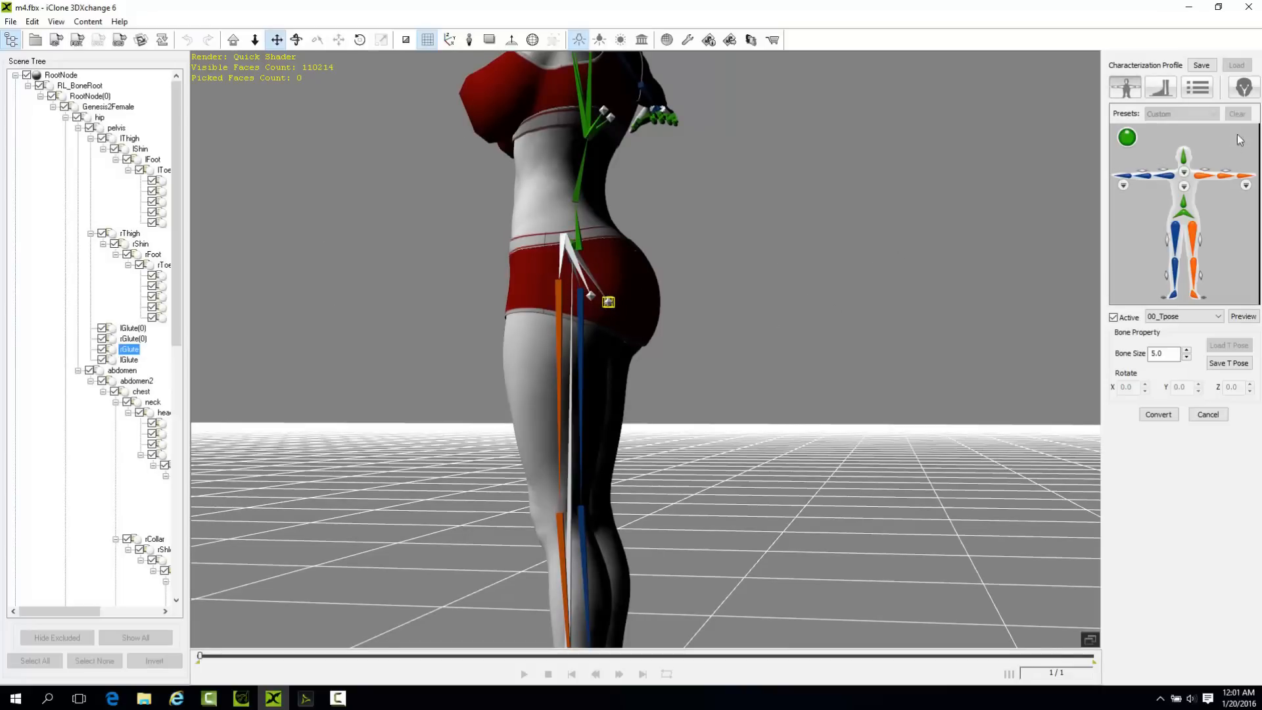
In the face/extend mapping, map the unused bones rGlute, lGlute(0), rGlute(0) and lGlute to the extend bones.
left_click(1244, 88)
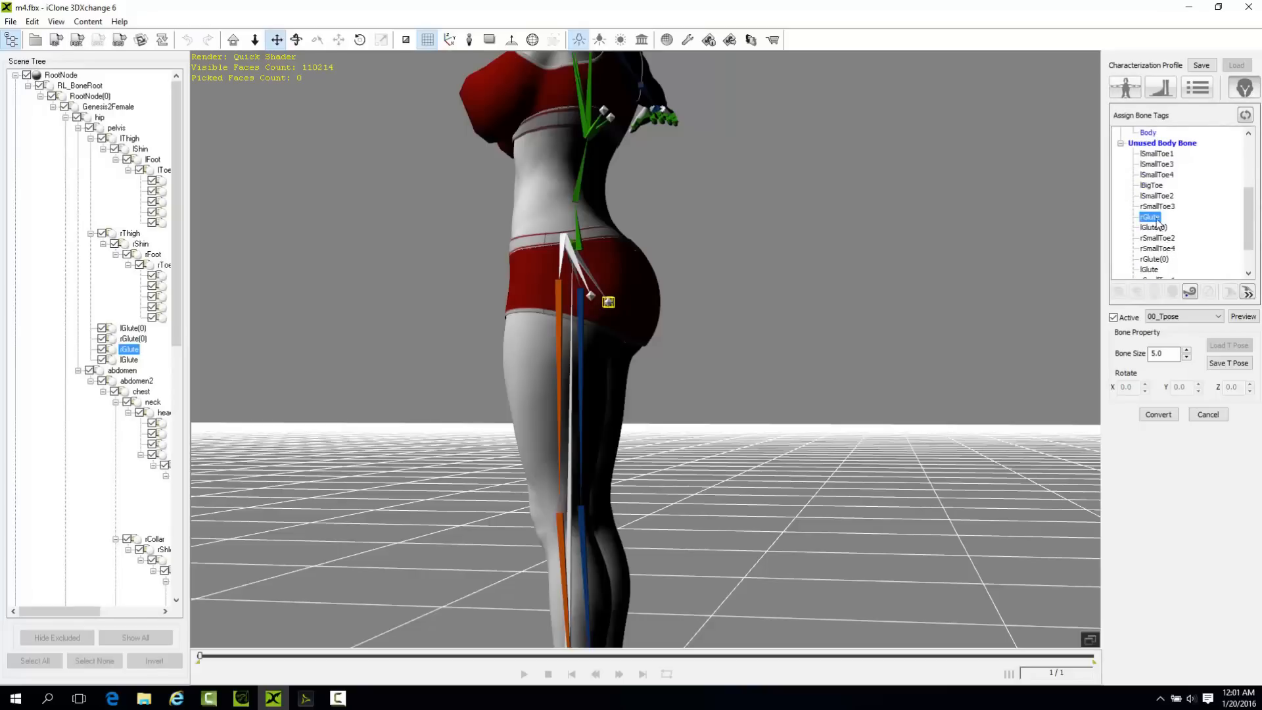
left_click(1190, 291)
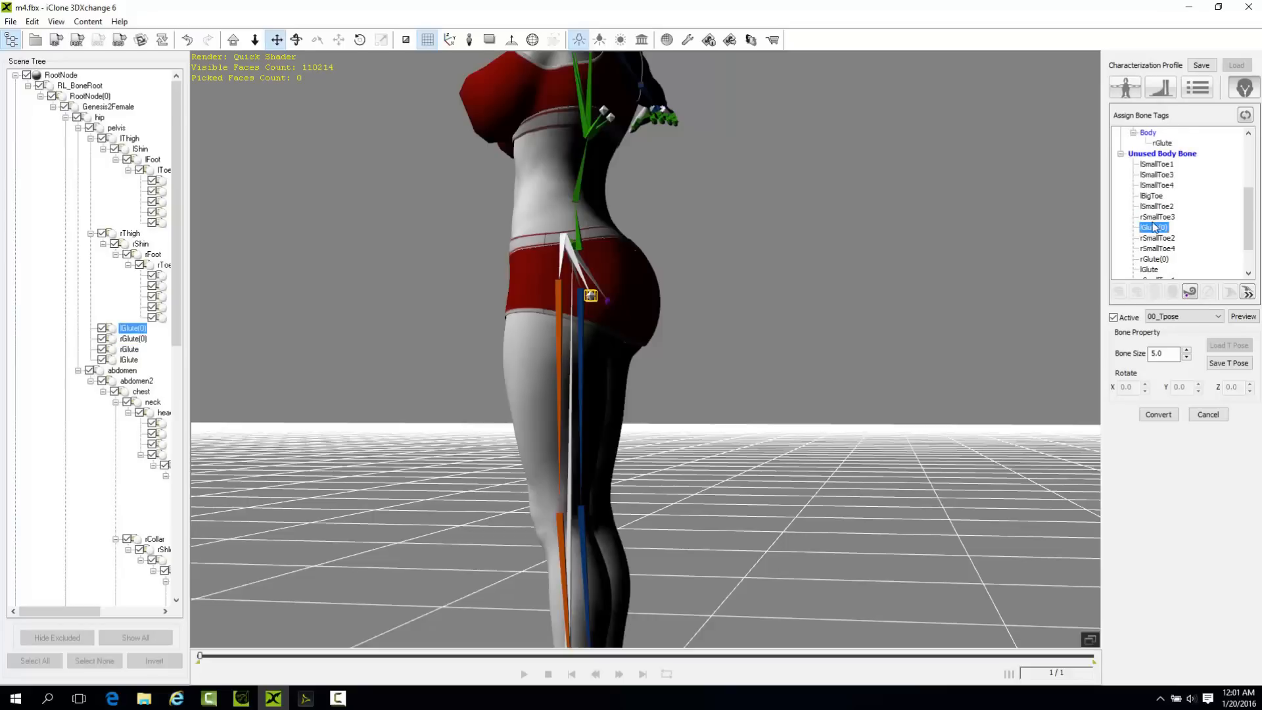
left_click(1191, 293)
left_click(1158, 259)
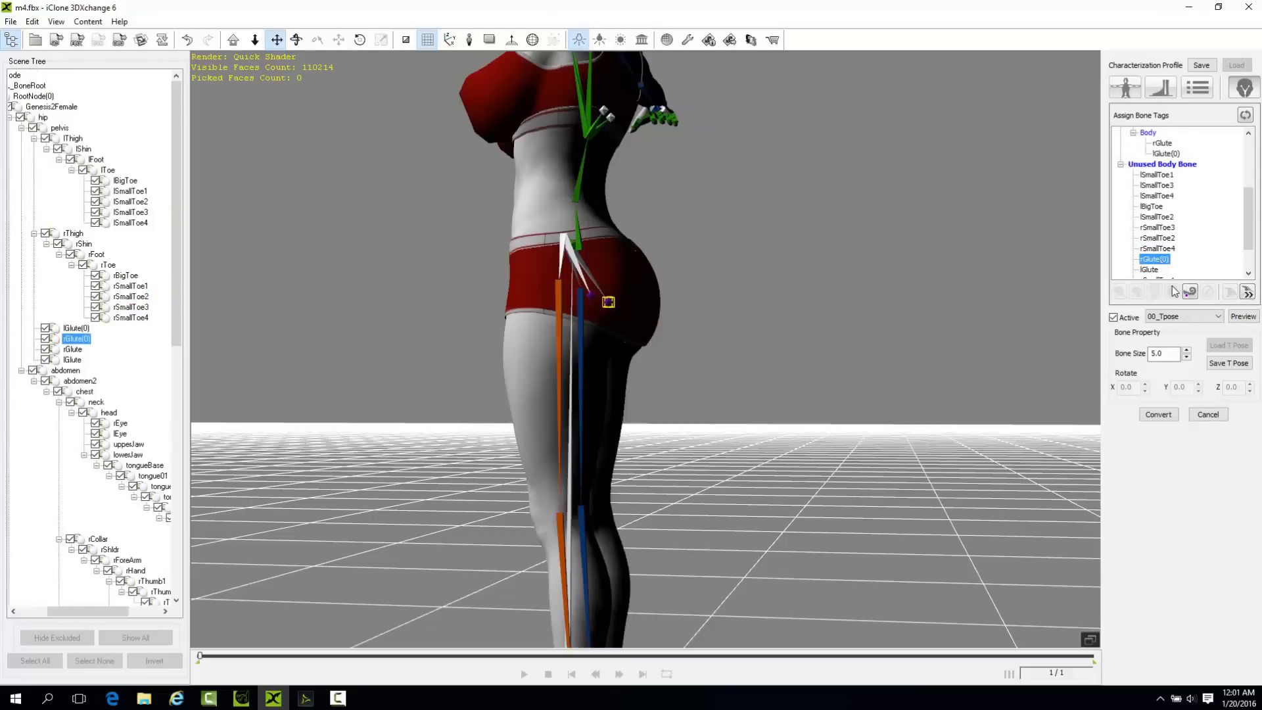
left_click(1191, 292)
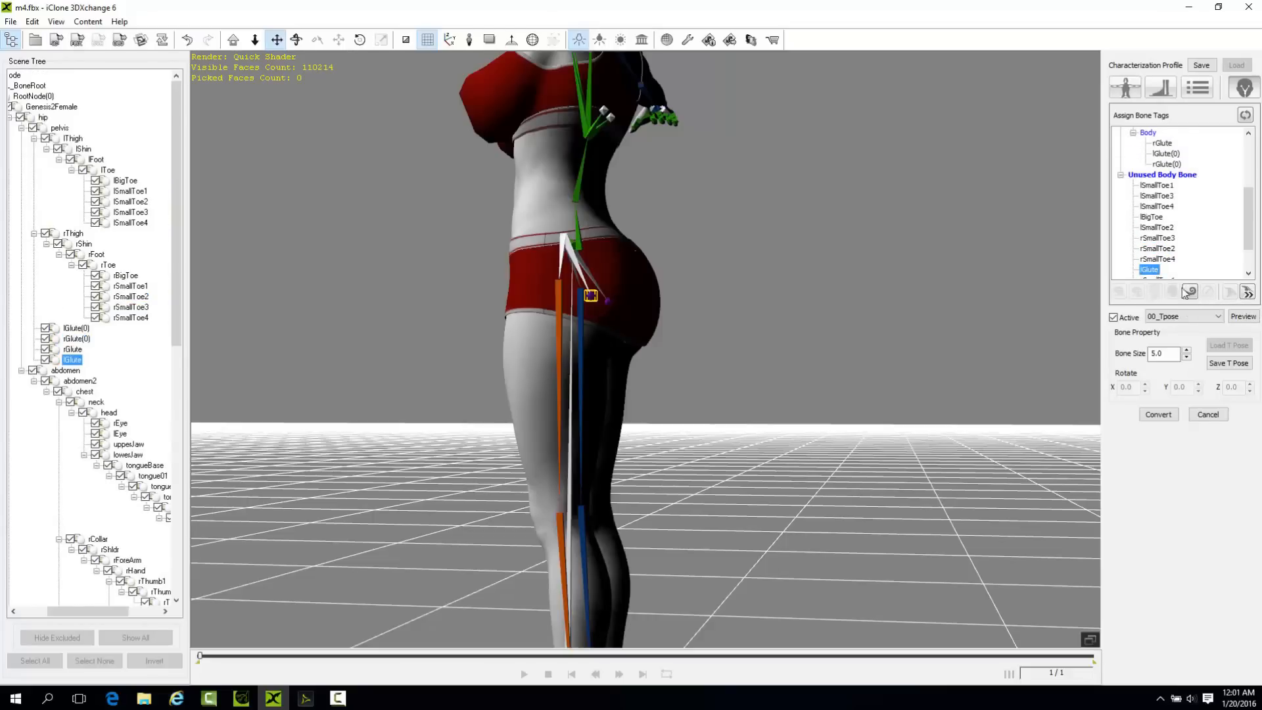
left_click(1191, 292)
Map the unused body bones rPectoral and lPectoral to the extend bones.
scroll(1188, 161, "down", 1)
right_click_drag(594, 179, 869, 270)
right_click_drag(757, 137, 999, 217)
left_click(1147, 260)
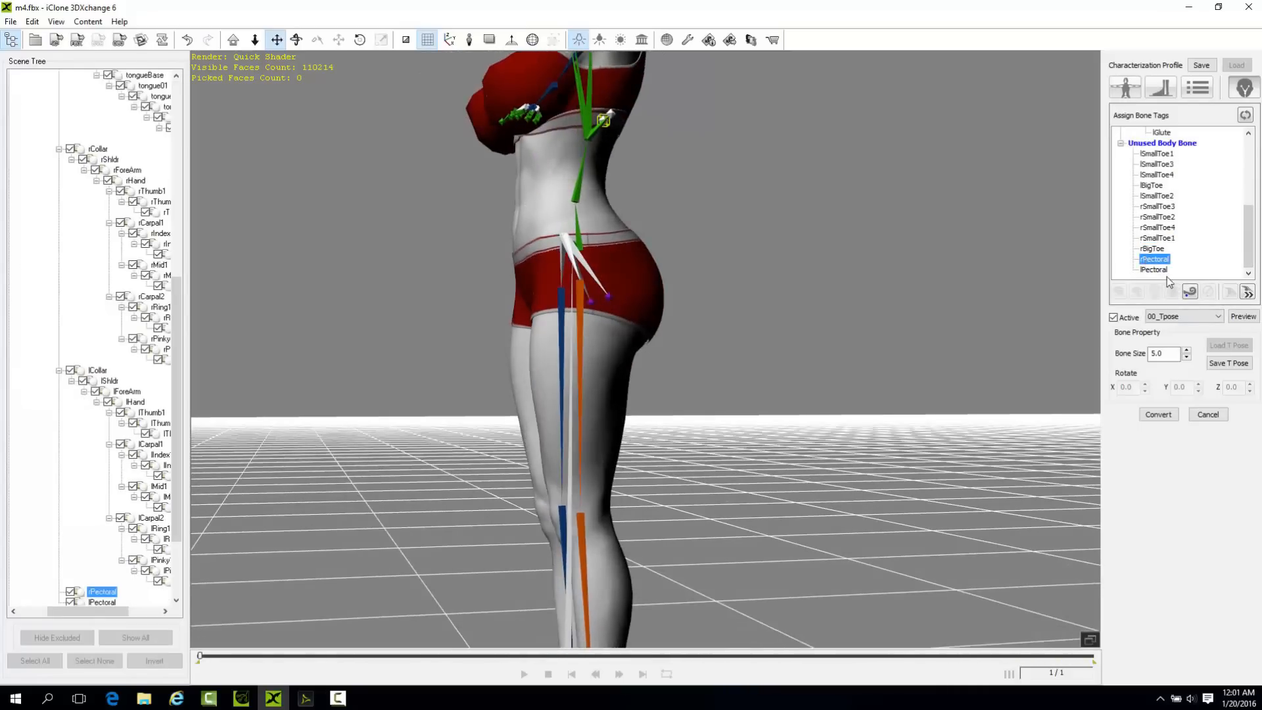
left_click(1189, 292)
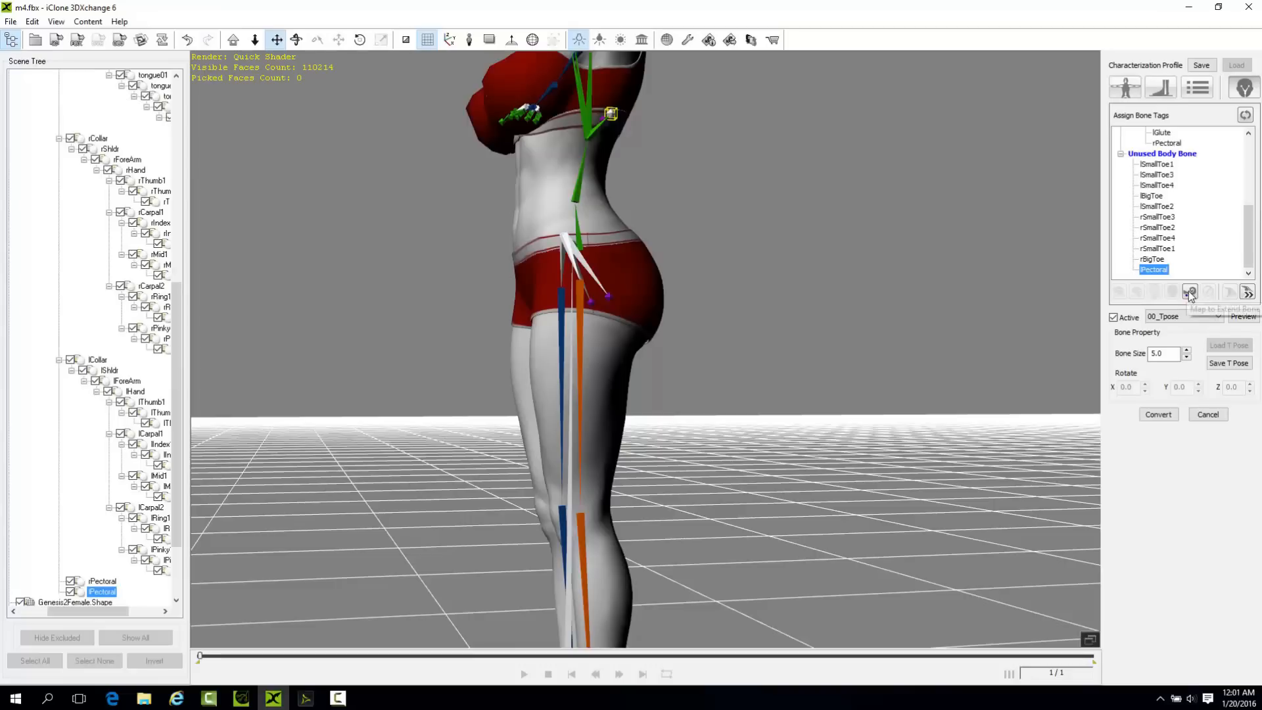
left_click(1190, 292)
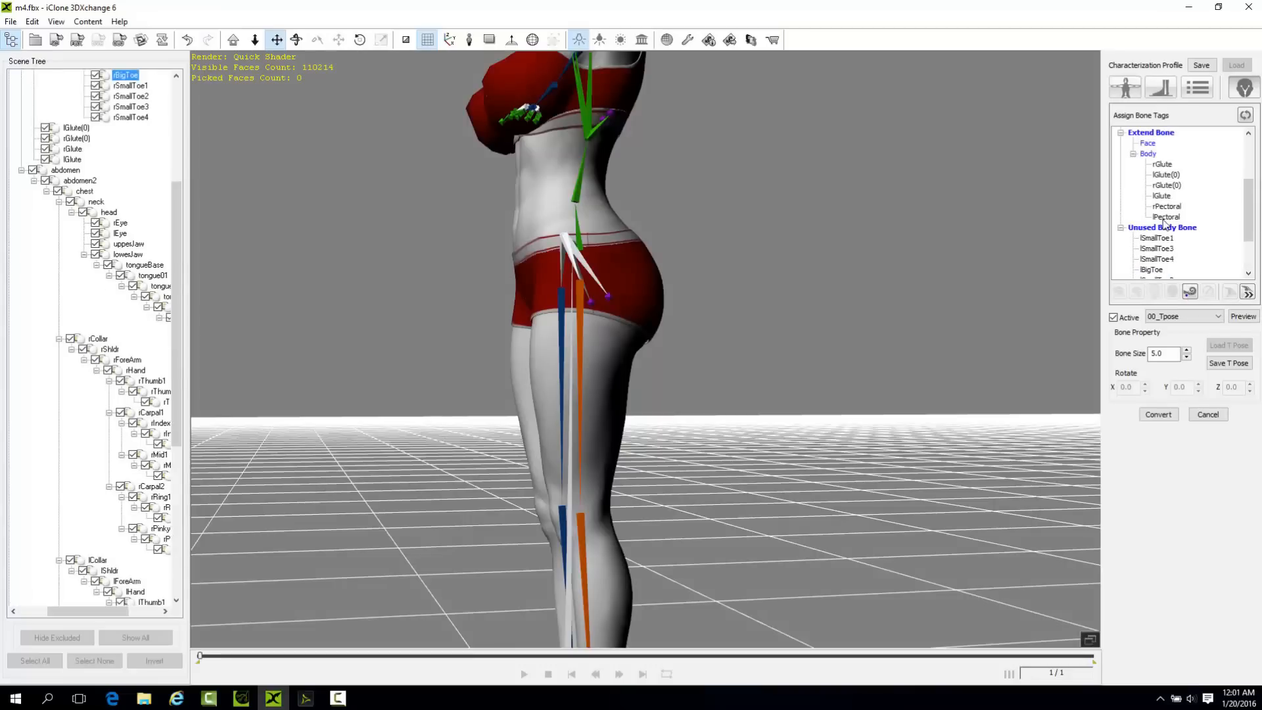
Check the mapped glute and pectoral bones on the figure, and convert the character with the extended mapping.
right_click_drag(535, 143, 711, 356)
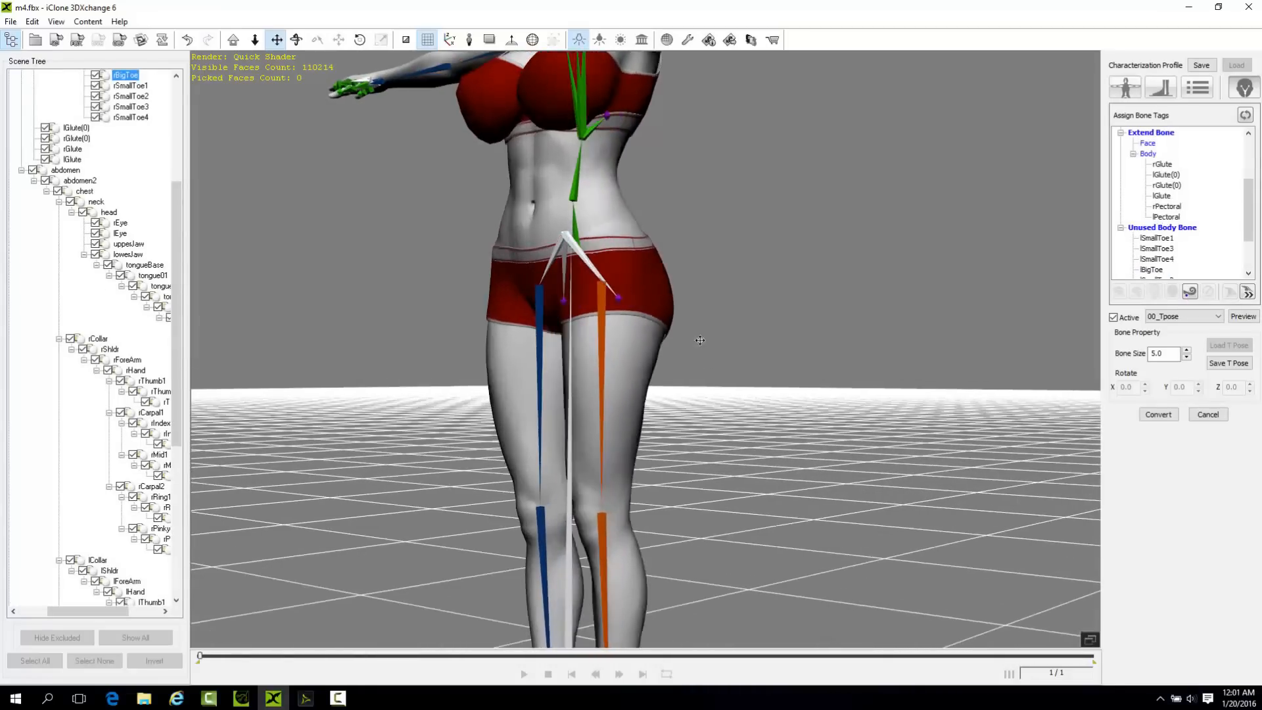
scroll(606, 236, "down", 5)
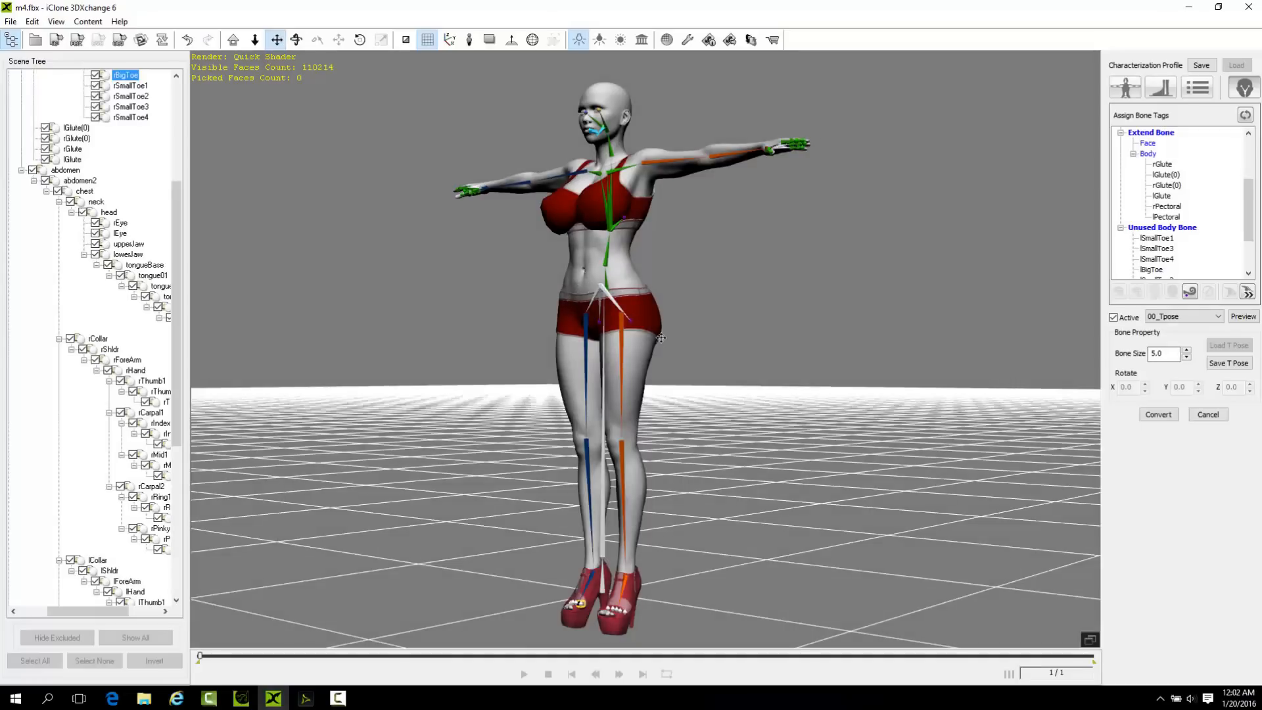
right_click_drag(595, 401, 420, 483)
right_click_drag(632, 355, 980, 610)
right_click_drag(652, 372, 516, 330)
scroll(640, 339, "up", 5)
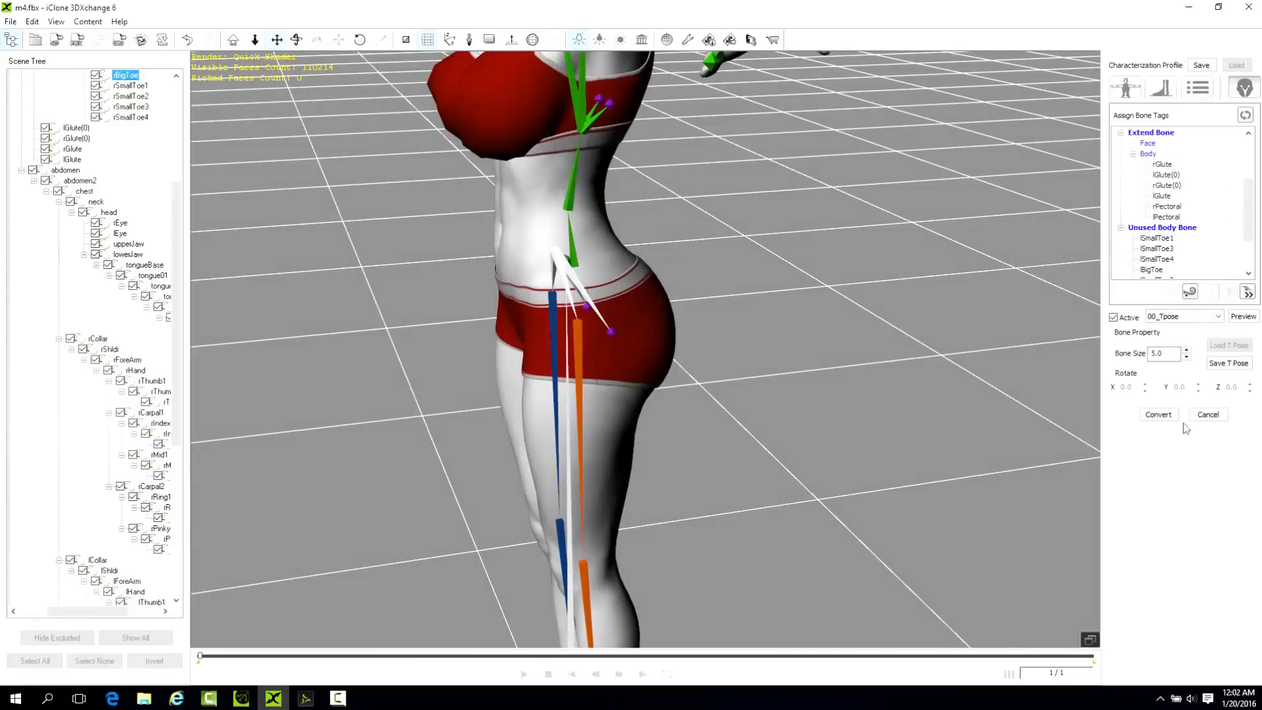
left_click(1165, 420)
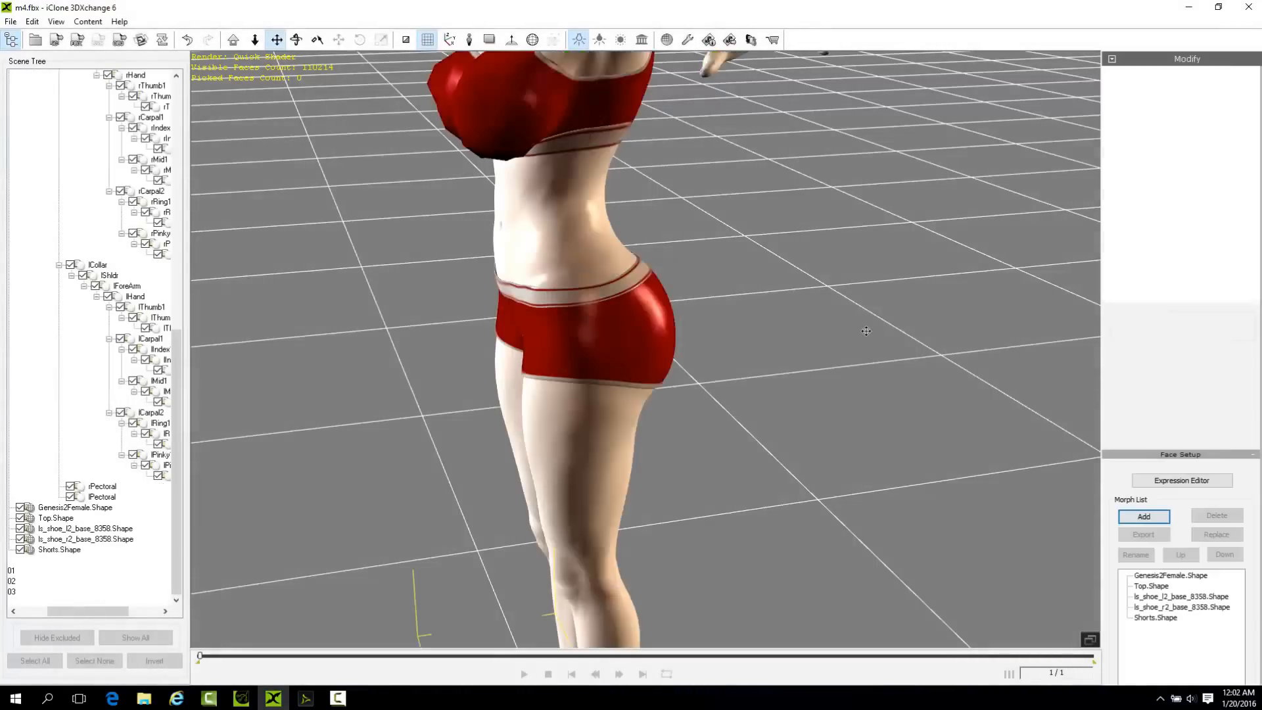
right_click_drag(813, 342, 905, 220)
right_click_drag(860, 290, 878, 223)
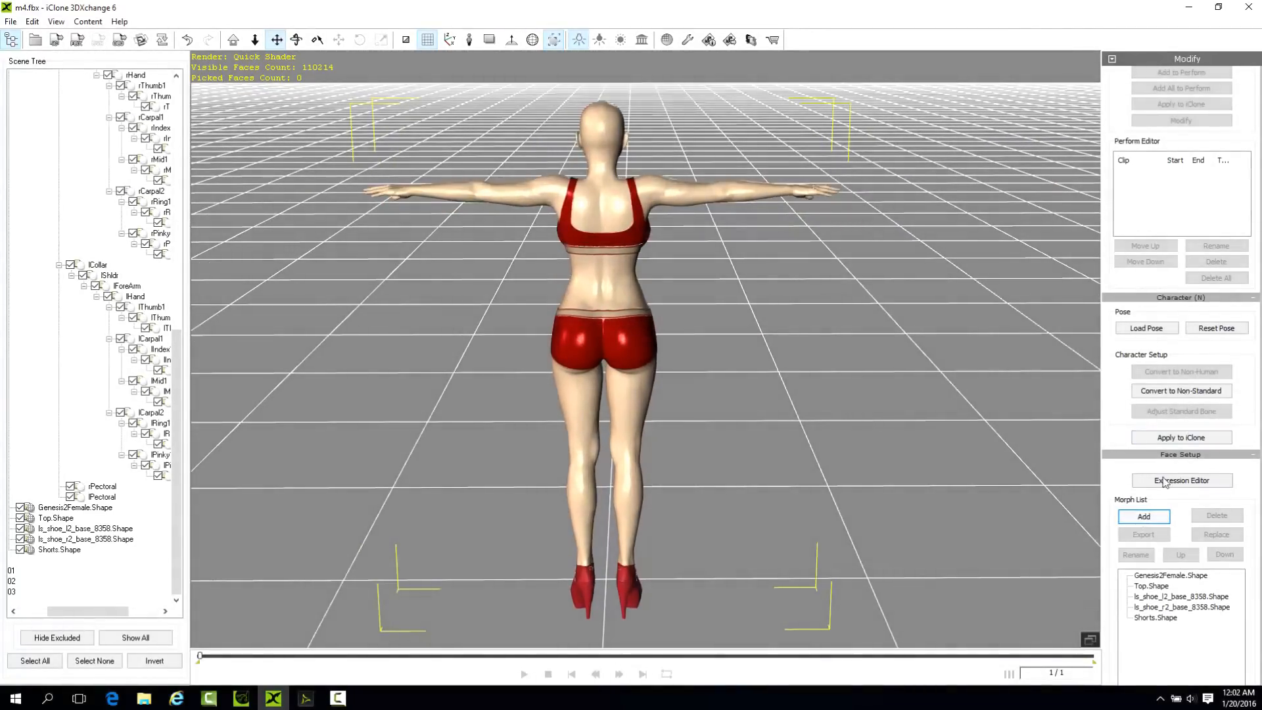
Preview the 10_Dance motion in the non-standard characterization setup and convert the character again.
left_click(1181, 391)
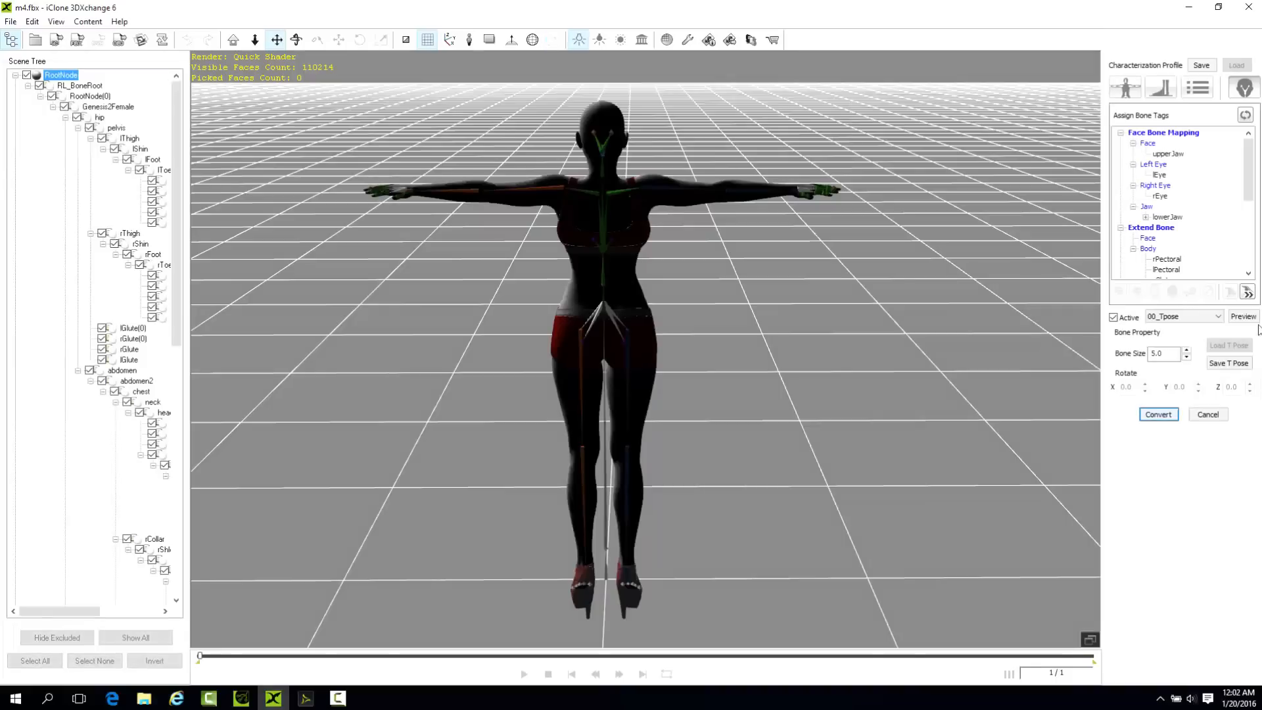
left_click(1188, 314)
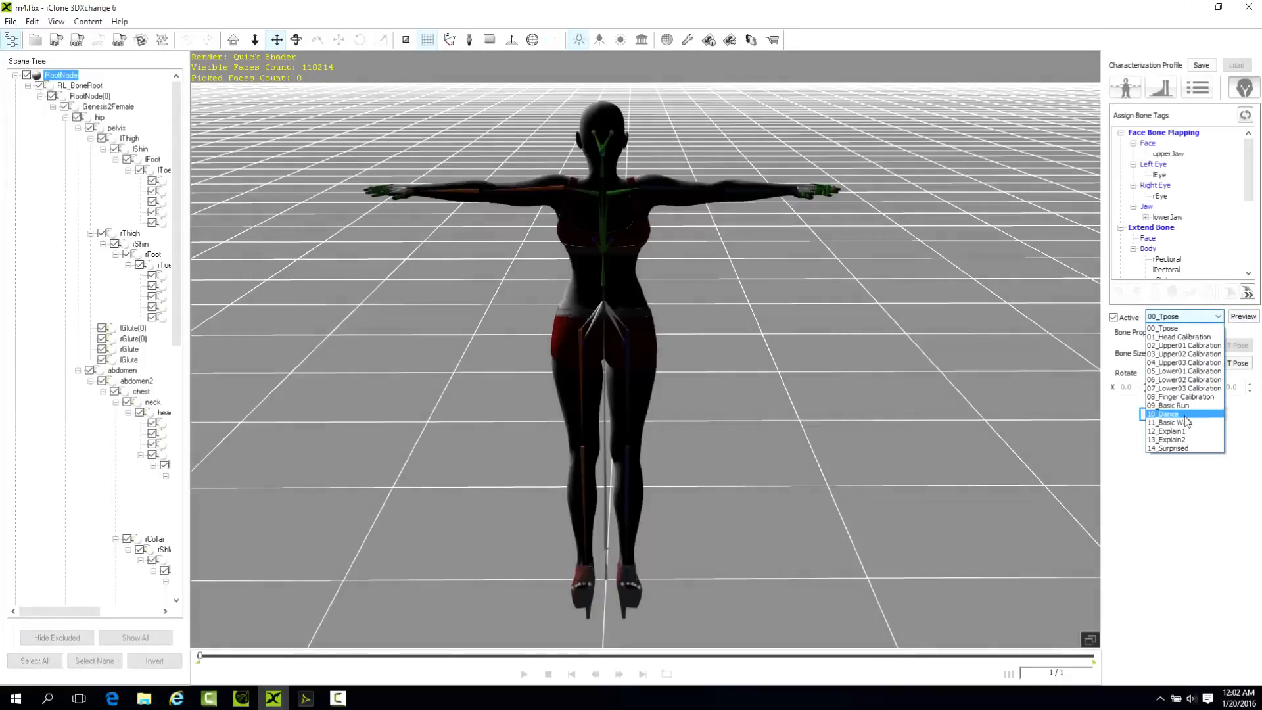
left_click(1185, 416)
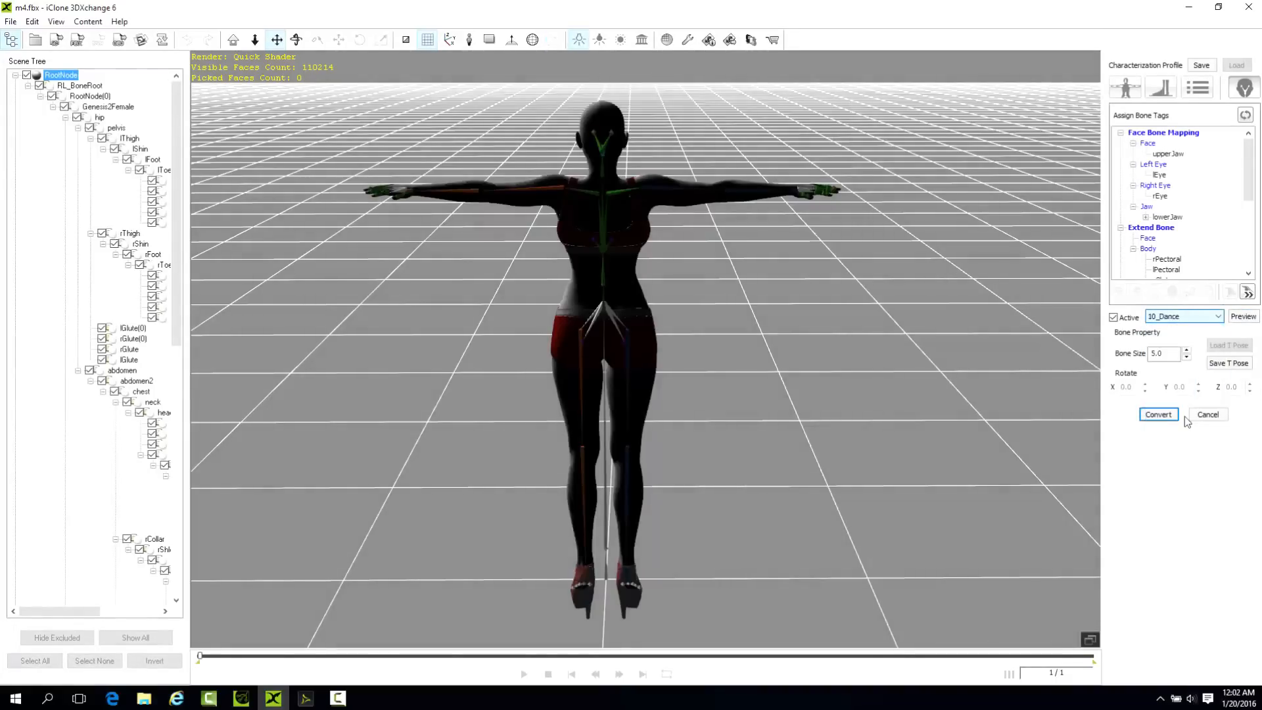
left_click(1243, 316)
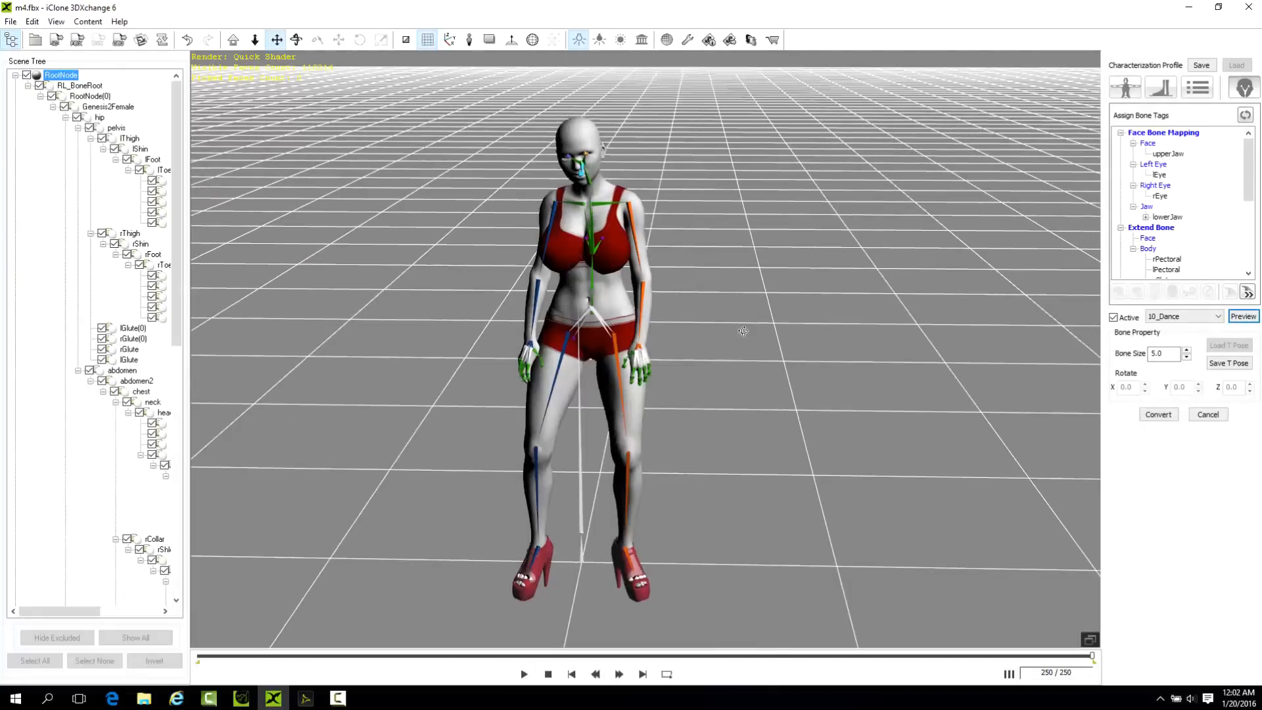
right_click_drag(668, 329, 456, 284)
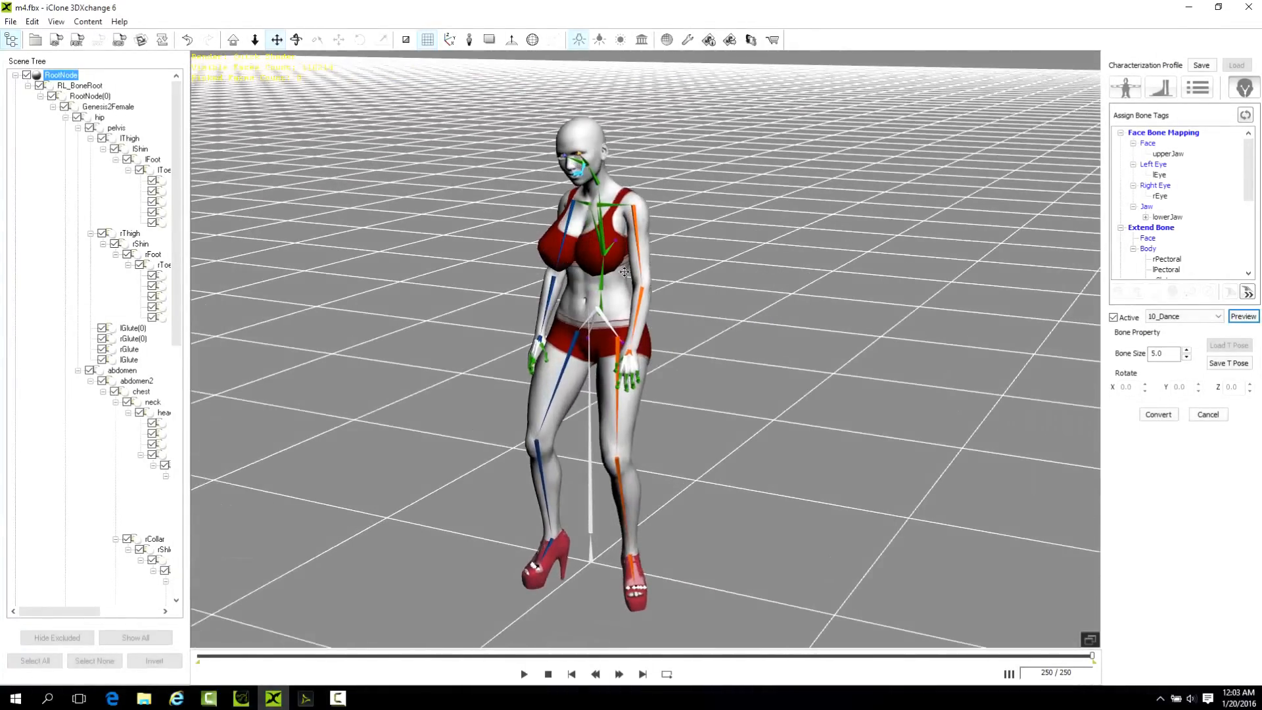
right_click_drag(618, 284, 813, 310)
left_click(1158, 415)
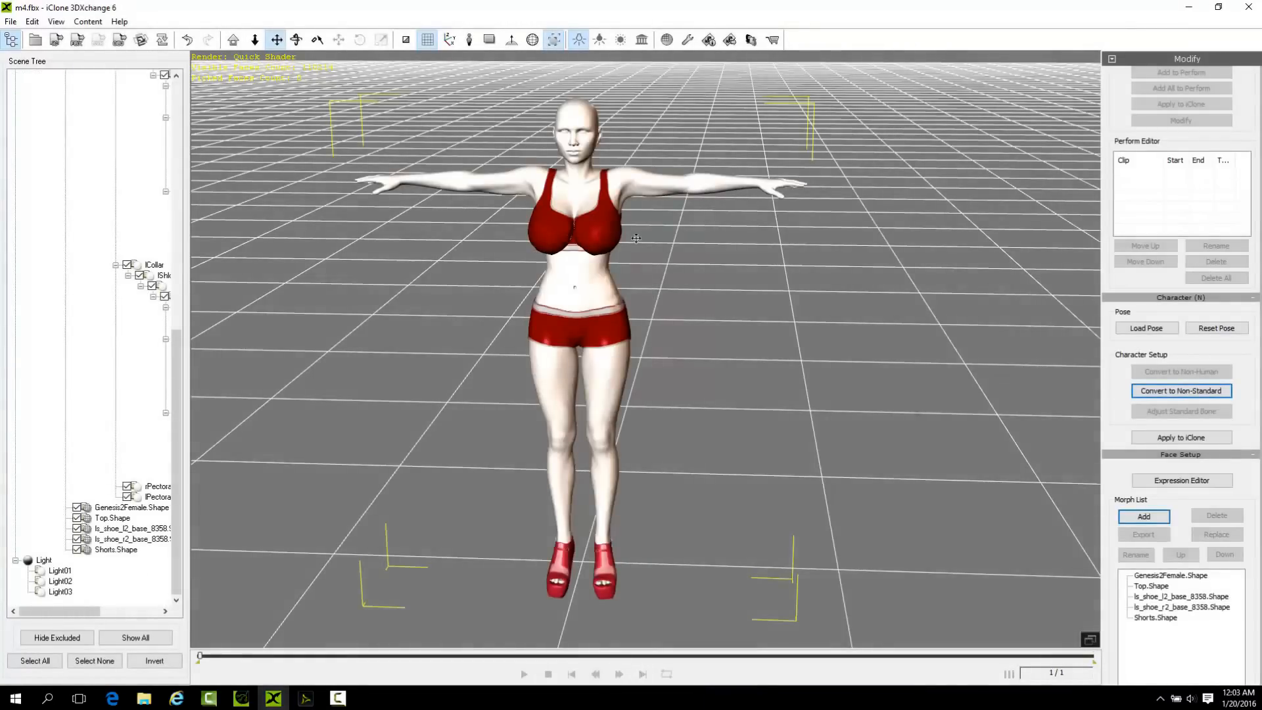
Open the spring editor for the converted character.
left_click_drag(645, 253, 725, 280)
scroll(725, 280, "down", 1)
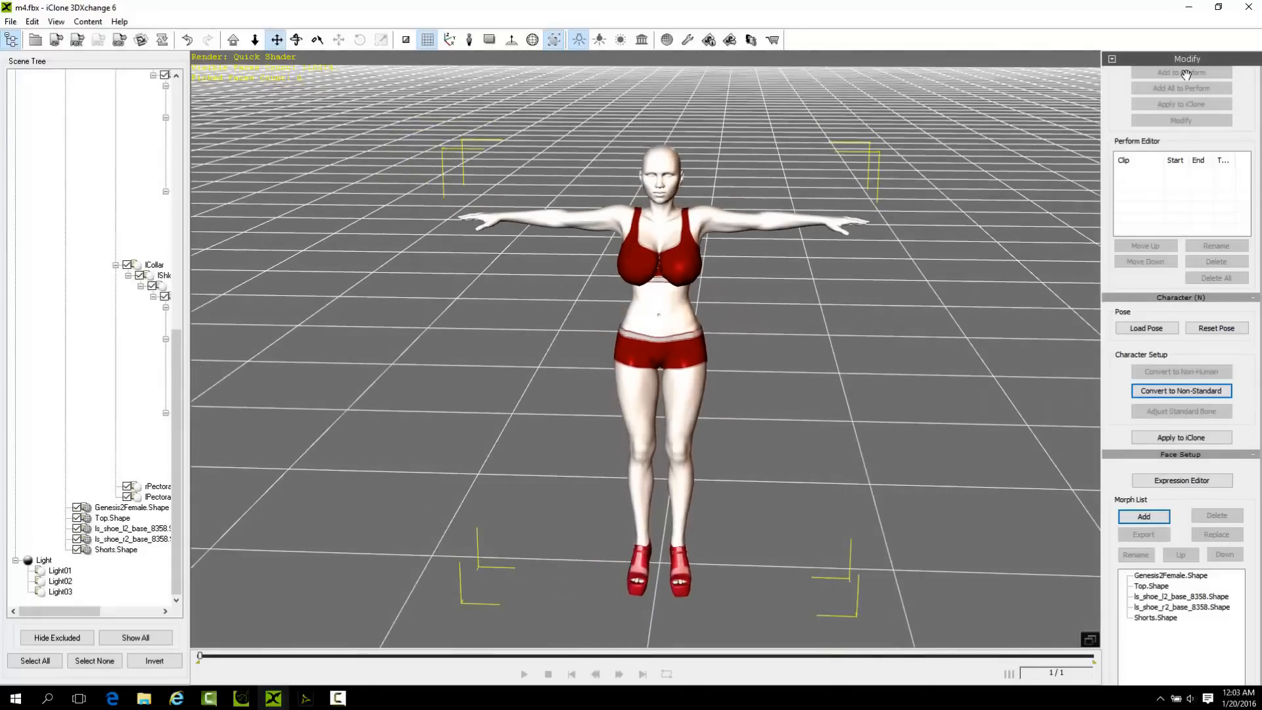
scroll(1186, 74, "up", 5)
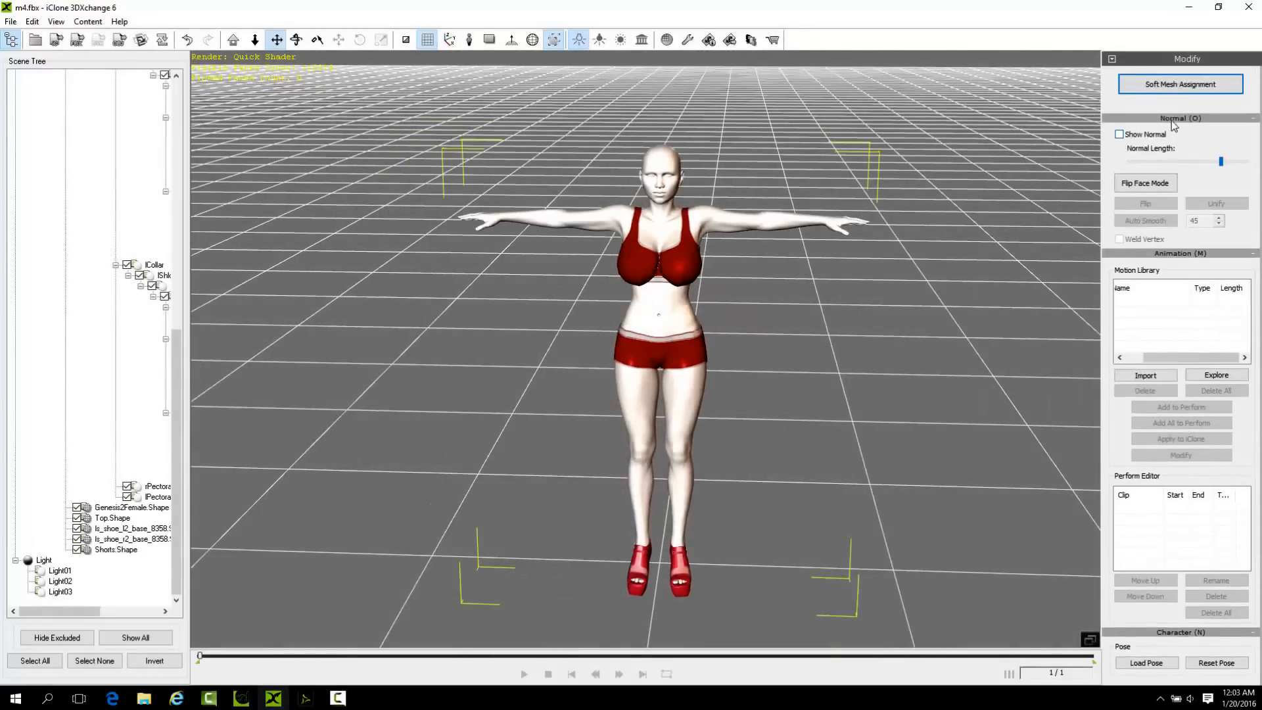
left_click_drag(1172, 125, 1199, 335)
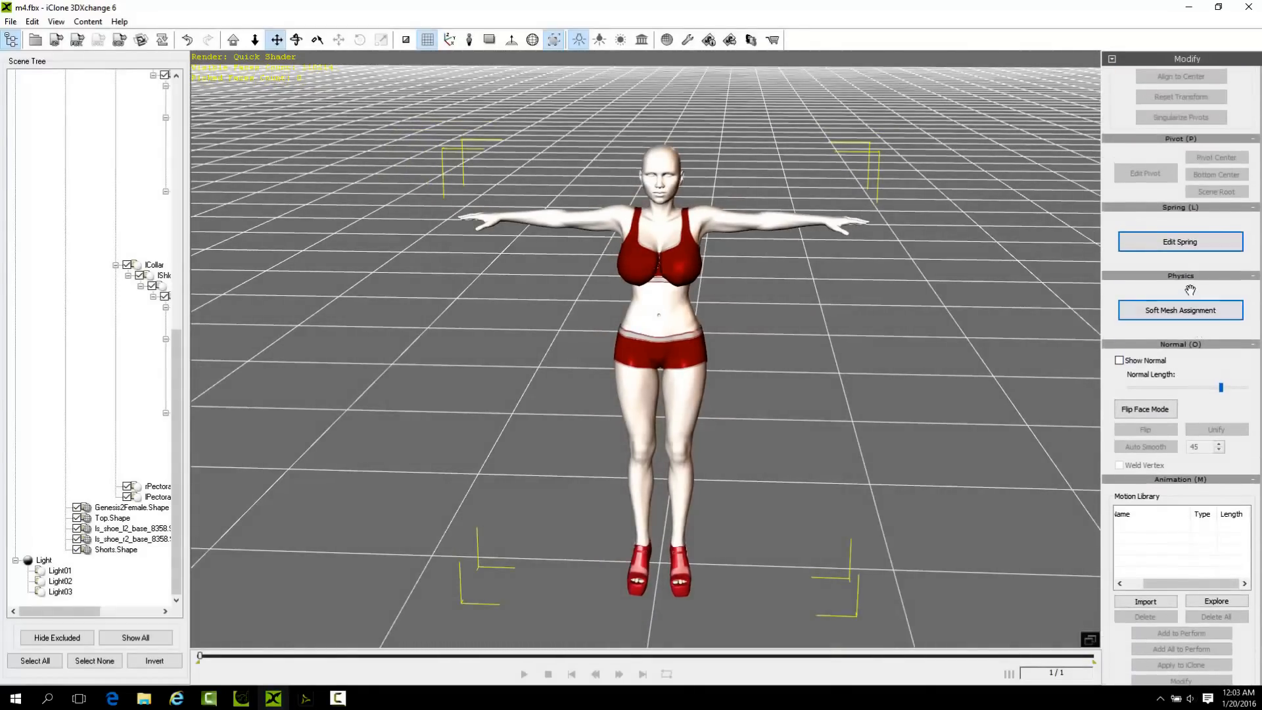
left_click(1181, 242)
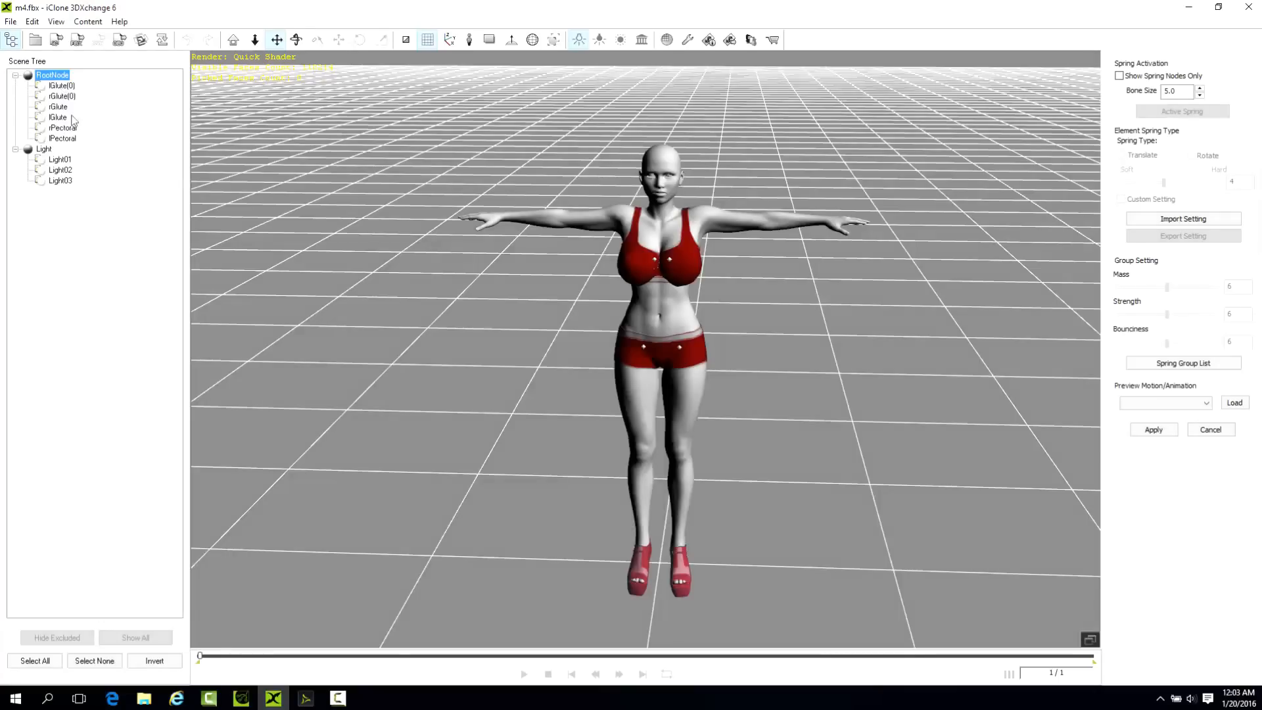
Select the four glute bones and examine their placement on the figure from the side and back.
left_click(70, 86)
left_click(65, 119, "shift")
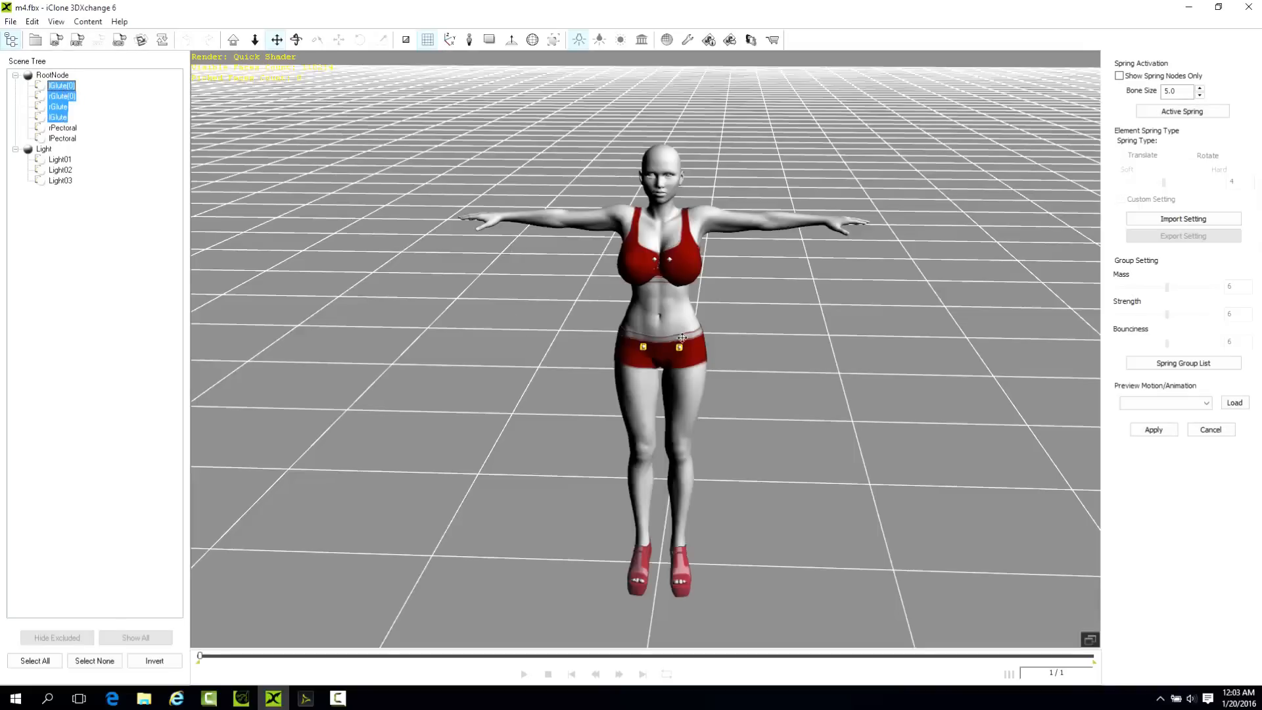
right_click_drag(699, 351, 149, 350)
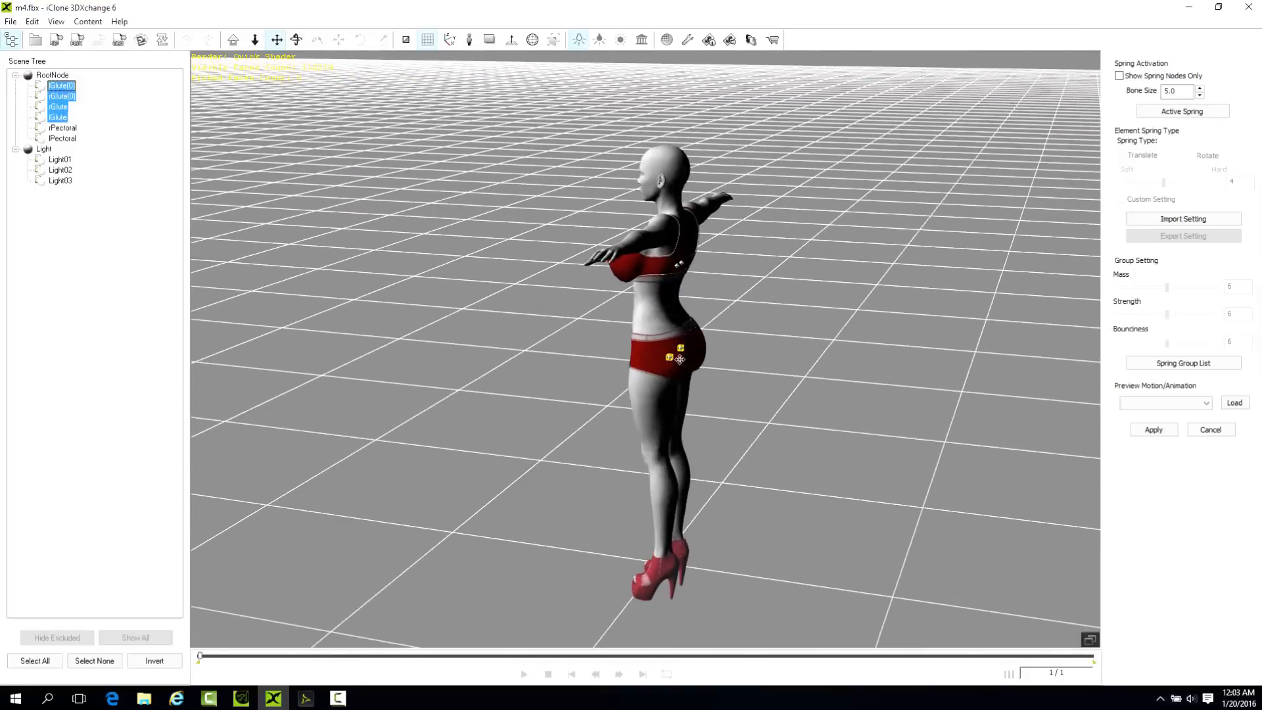
right_click_drag(693, 369, 512, 351)
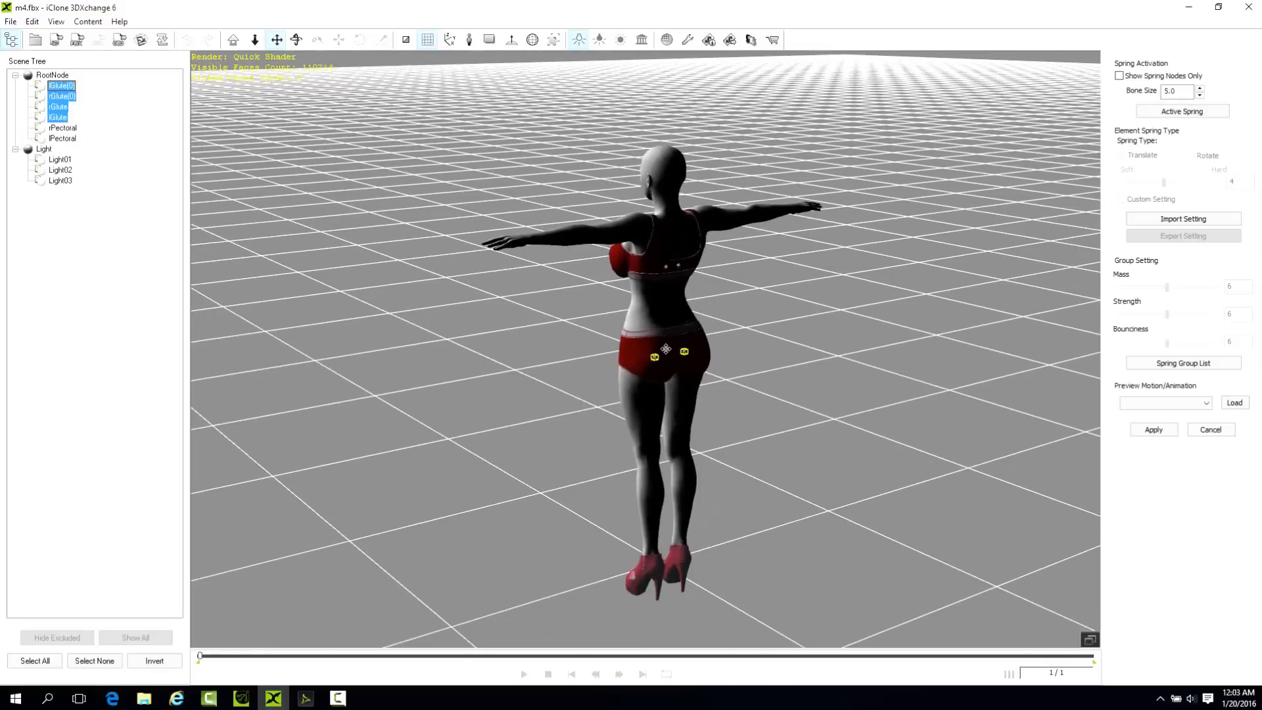
right_click_drag(668, 379, 852, 268)
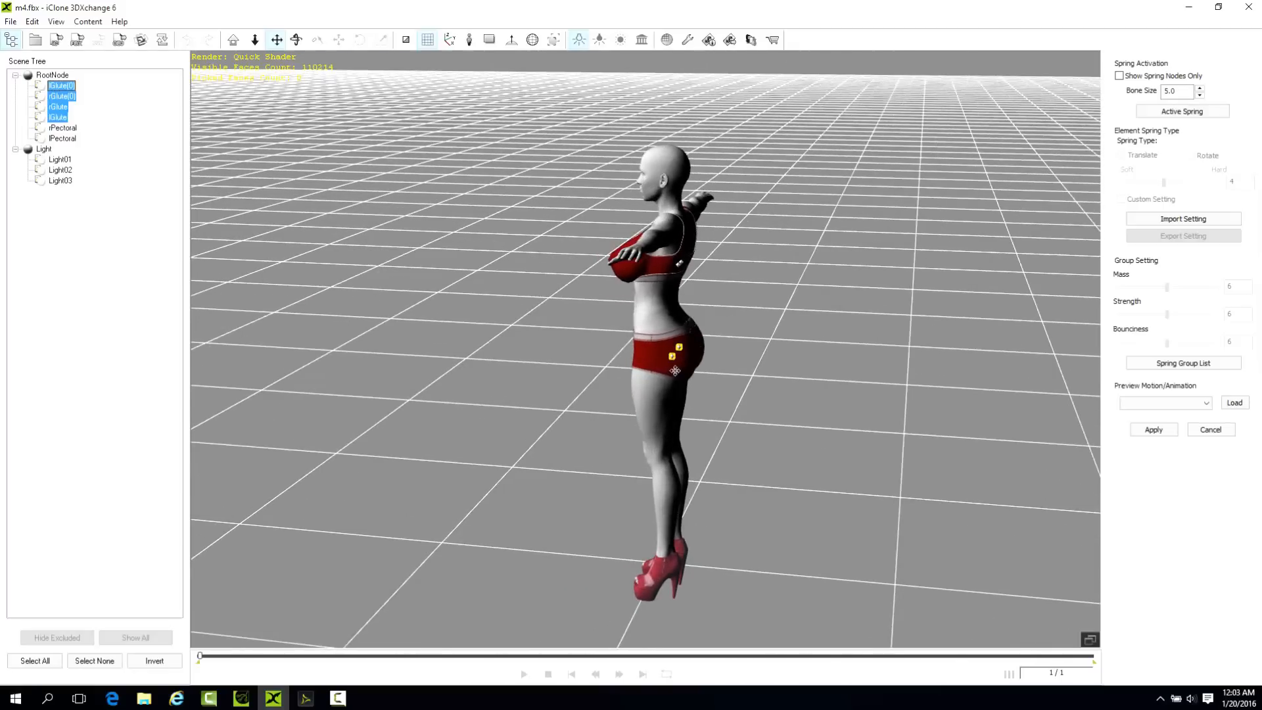
right_click_drag(673, 374, 653, 332)
right_click_drag(722, 410, 489, 238)
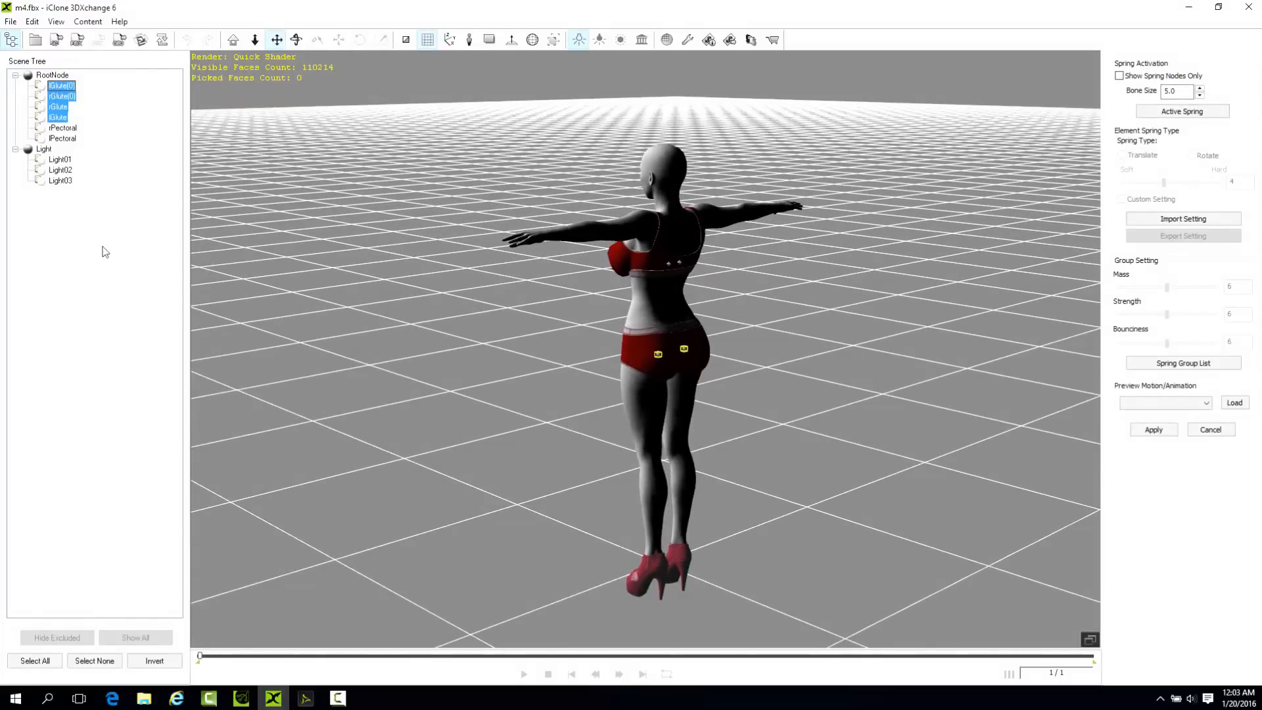
left_click(44, 150)
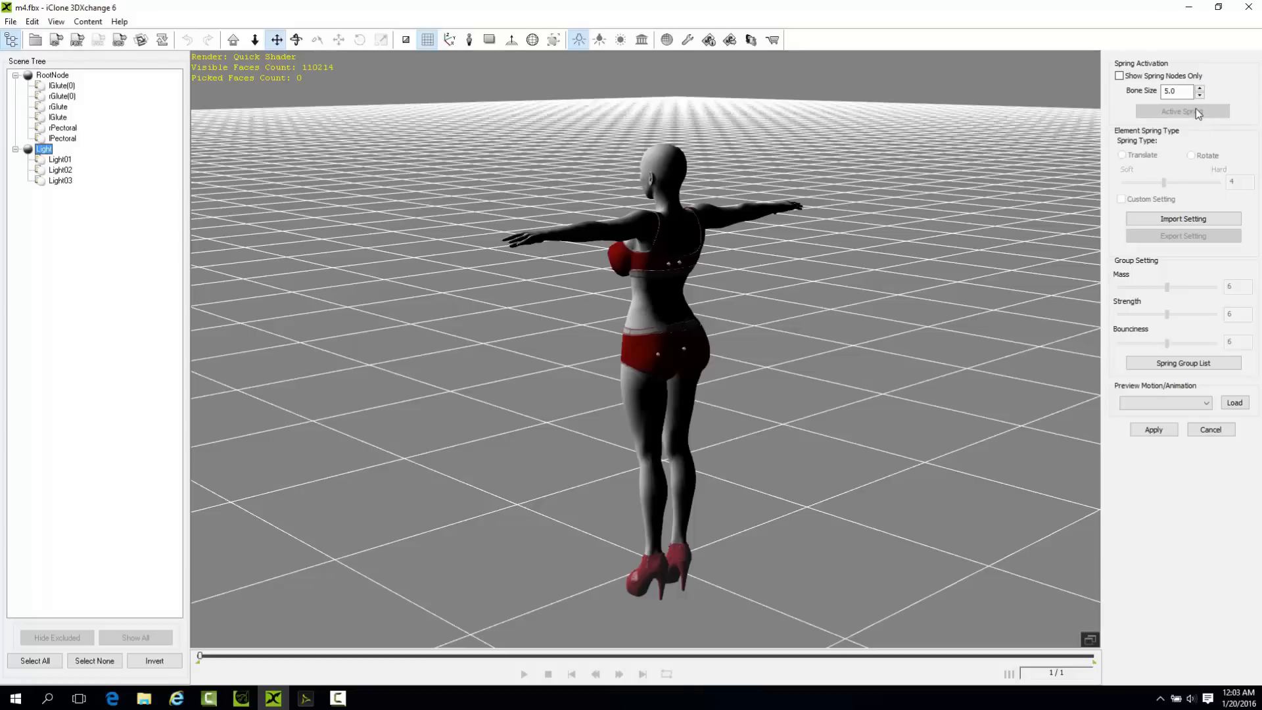
left_click(1177, 217)
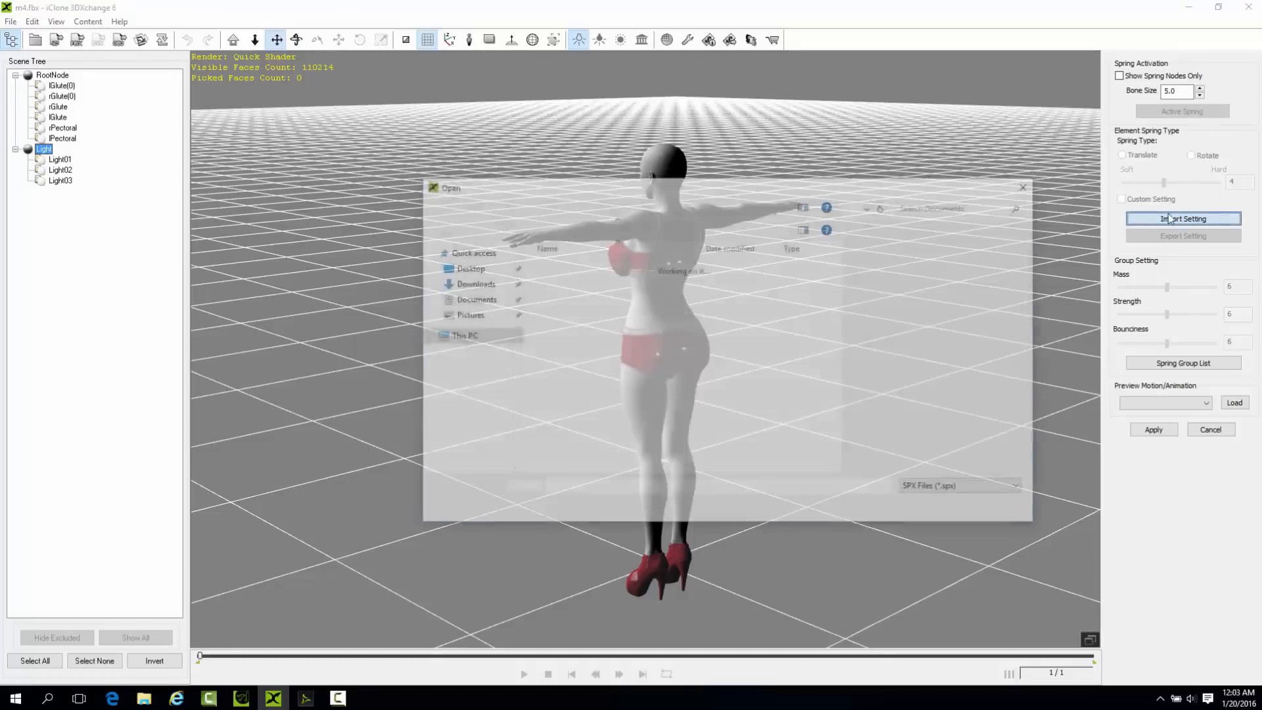
left_click(1000, 508)
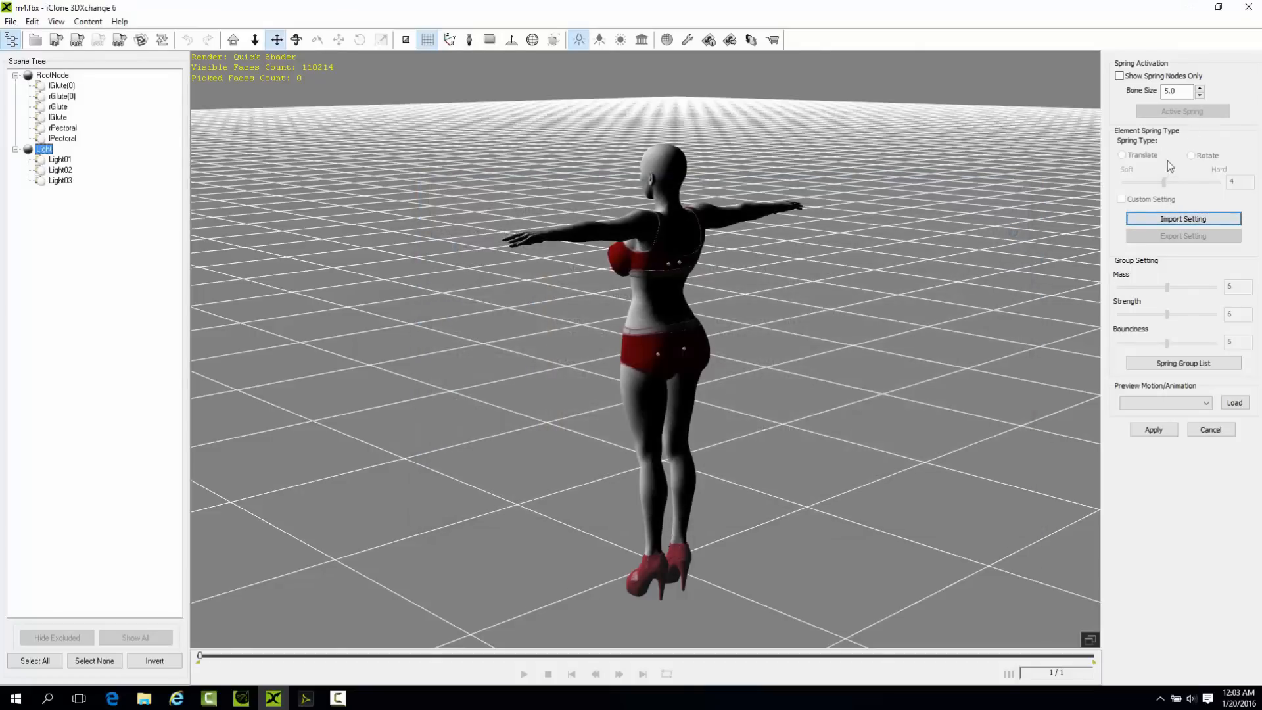
Activate springs on the four glute bones, from lGlute(0) through lGlute.
left_click(57, 86)
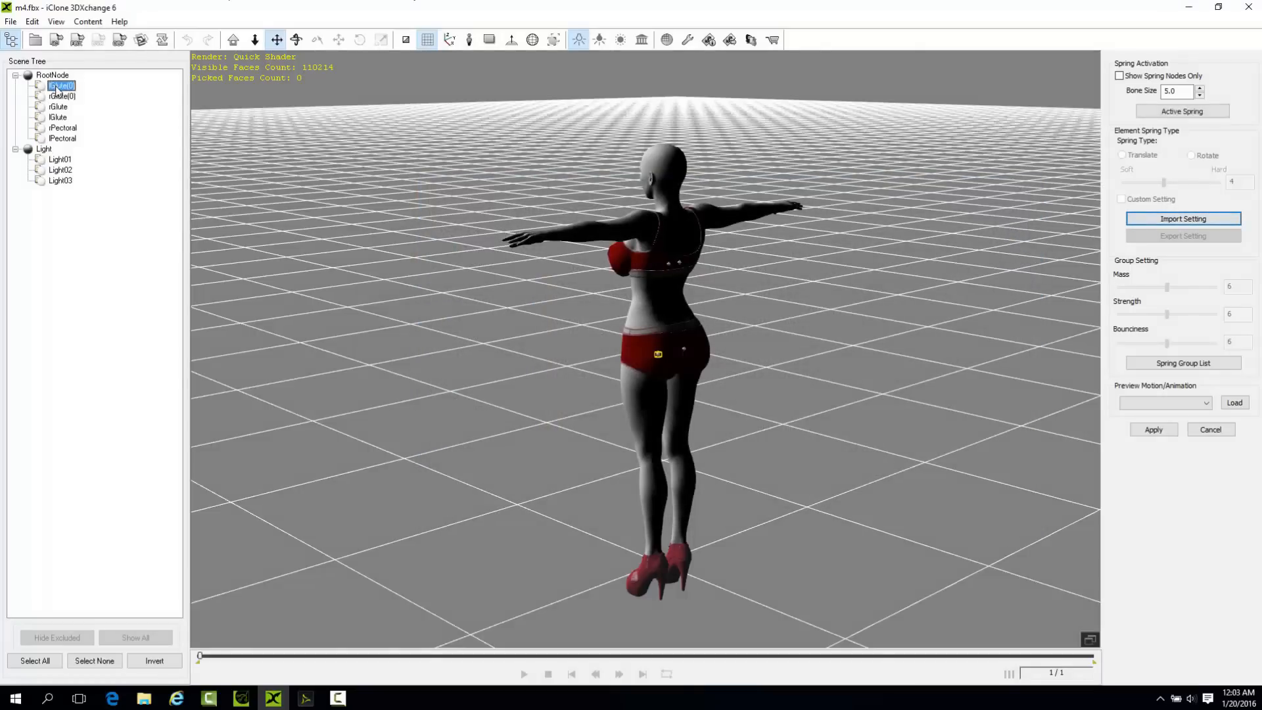
left_click(58, 117, "shift")
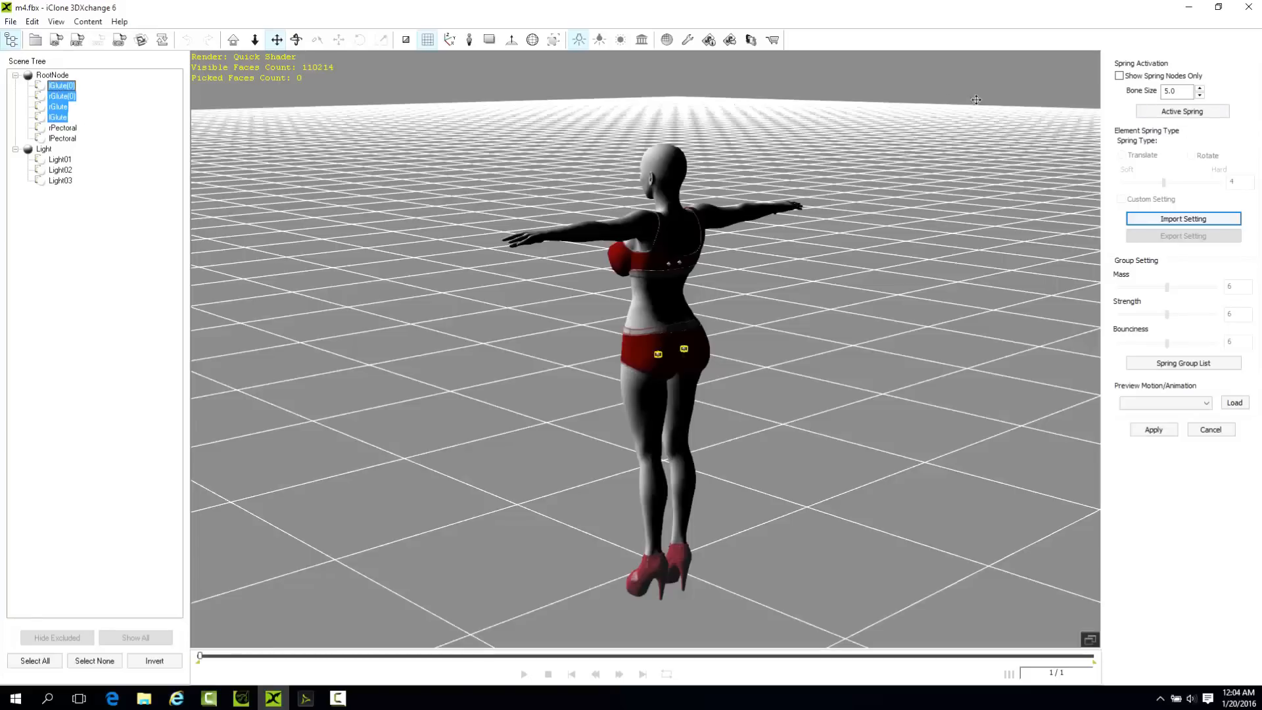
left_click(1193, 113)
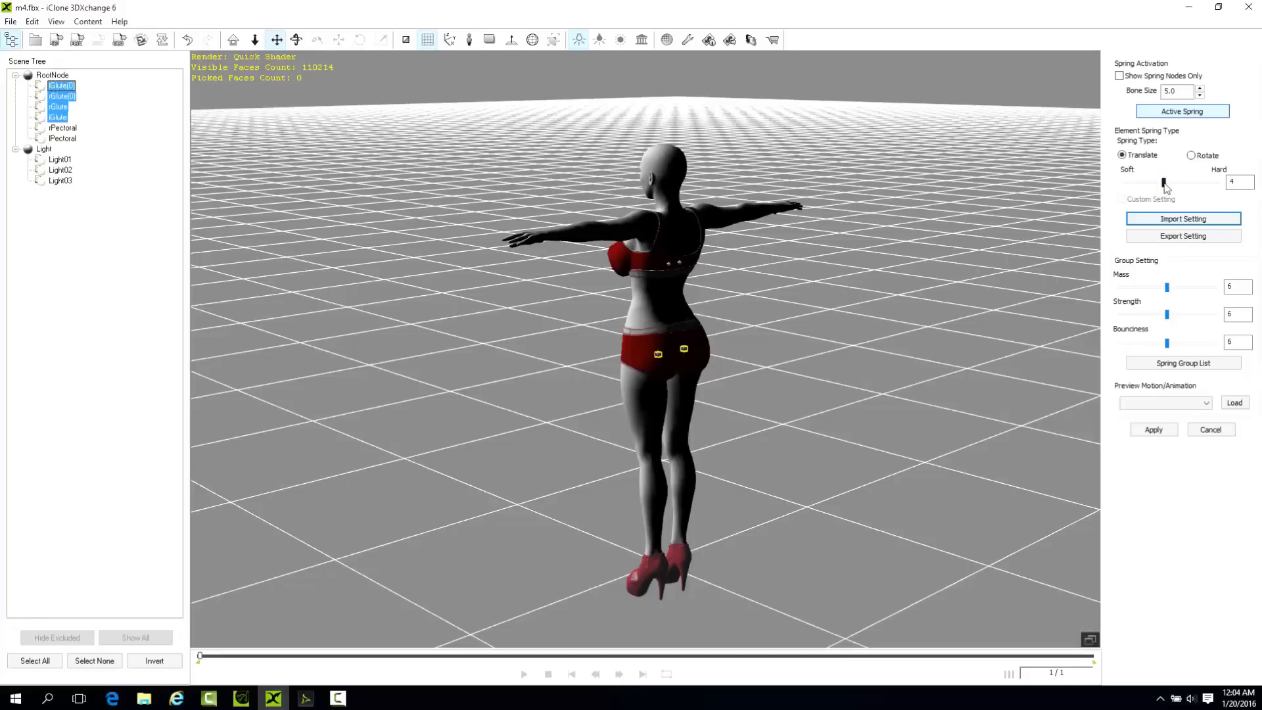
Set the selected glute springs to softness 3, mass 5, strength 8 and bounciness 11.
left_click_drag(1163, 183, 1156, 183)
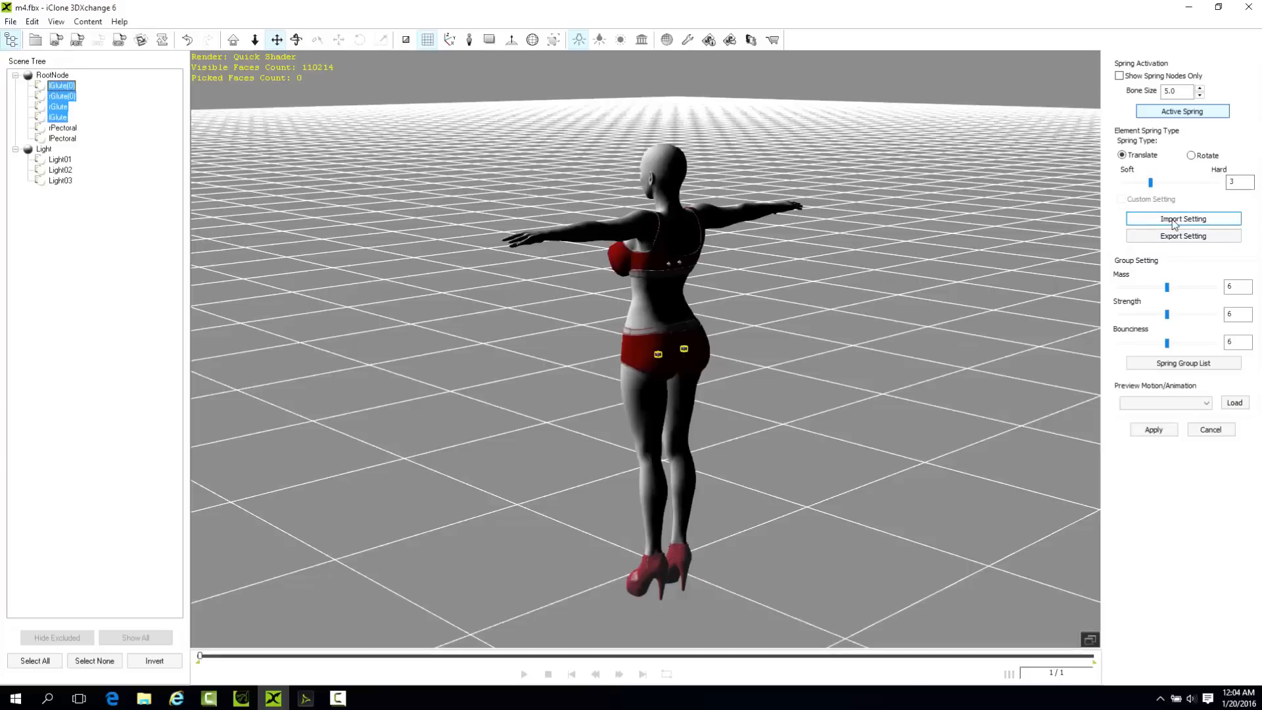
left_click(1161, 289)
left_click(1159, 290)
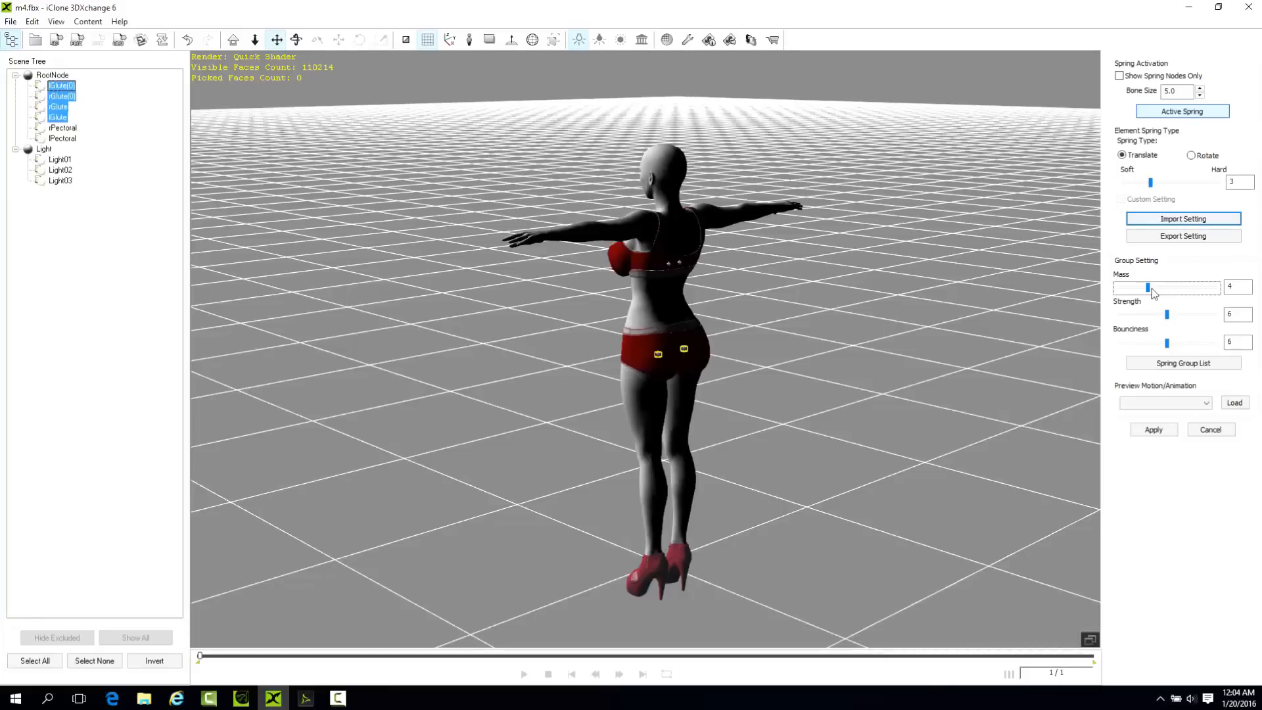
left_click_drag(1150, 287, 1216, 344)
left_click_drag(1179, 314, 1185, 313)
Examine the placement of the glute bones on the figure from behind, both close up and from a distance.
right_click_drag(800, 434, 680, 347)
right_click_drag(779, 322, 555, 356)
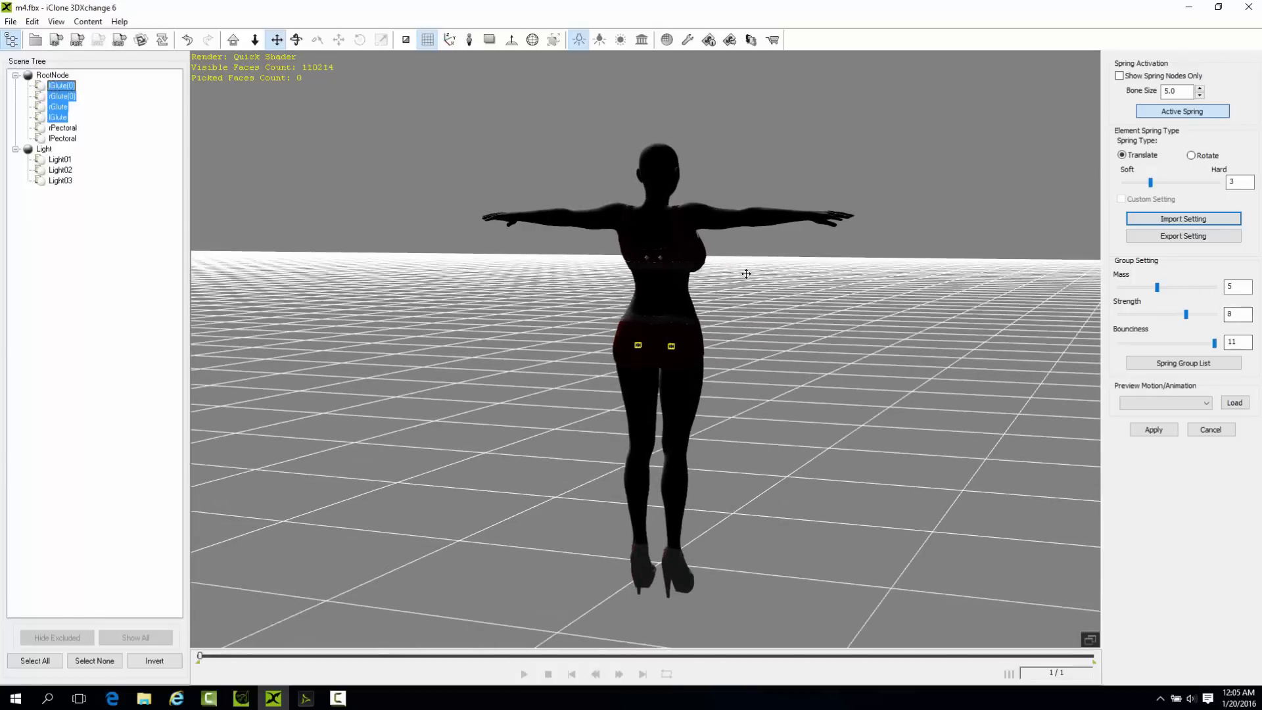
right_click_drag(899, 399, 825, 389)
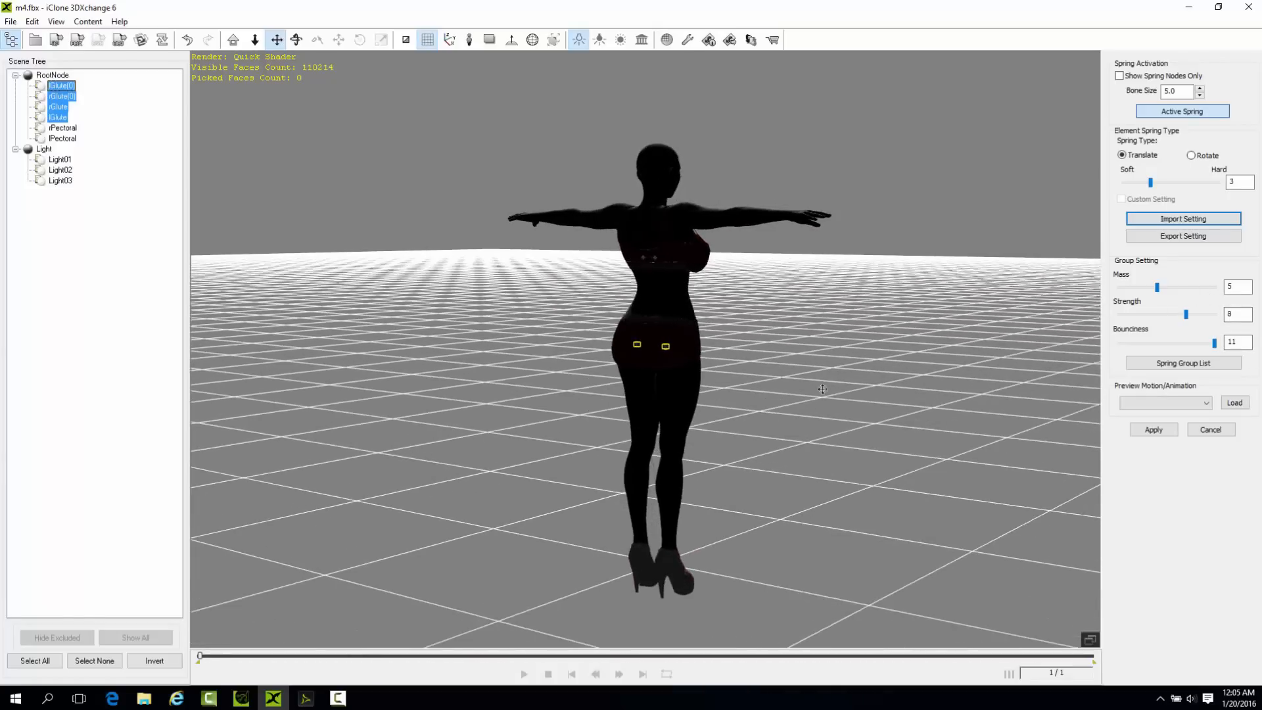
scroll(715, 338, "up", 2)
middle_click_drag(714, 378, 712, 309)
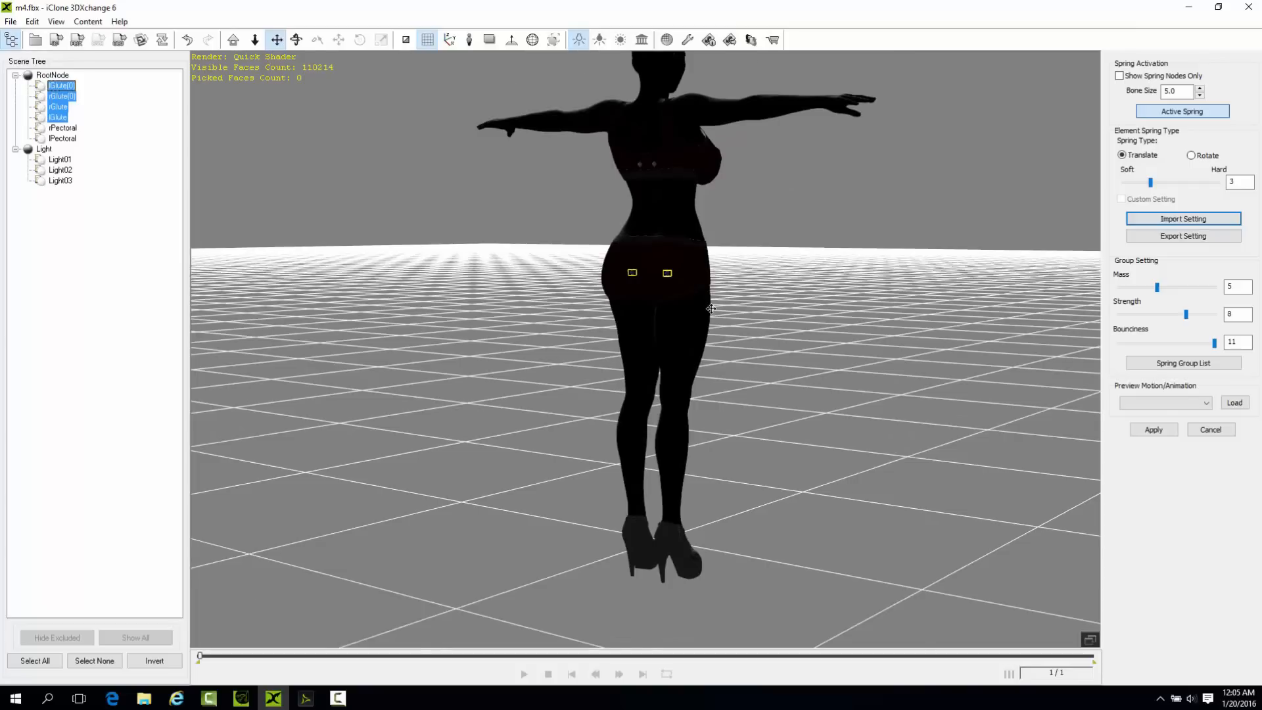
scroll(712, 309, "up", 1)
right_click_drag(749, 369, 837, 371)
scroll(791, 276, "up", 2)
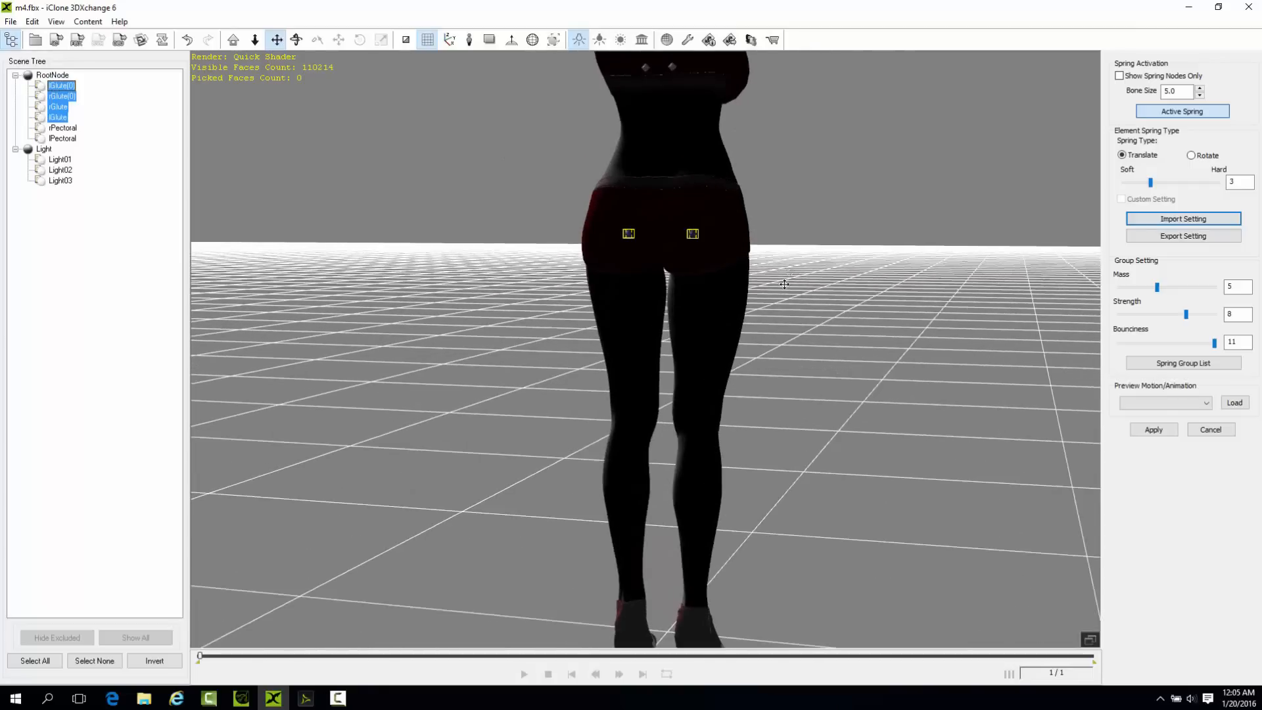
middle_click_drag(788, 270, 688, 396)
right_click_drag(687, 397, 650, 383)
middle_click_drag(649, 383, 686, 290)
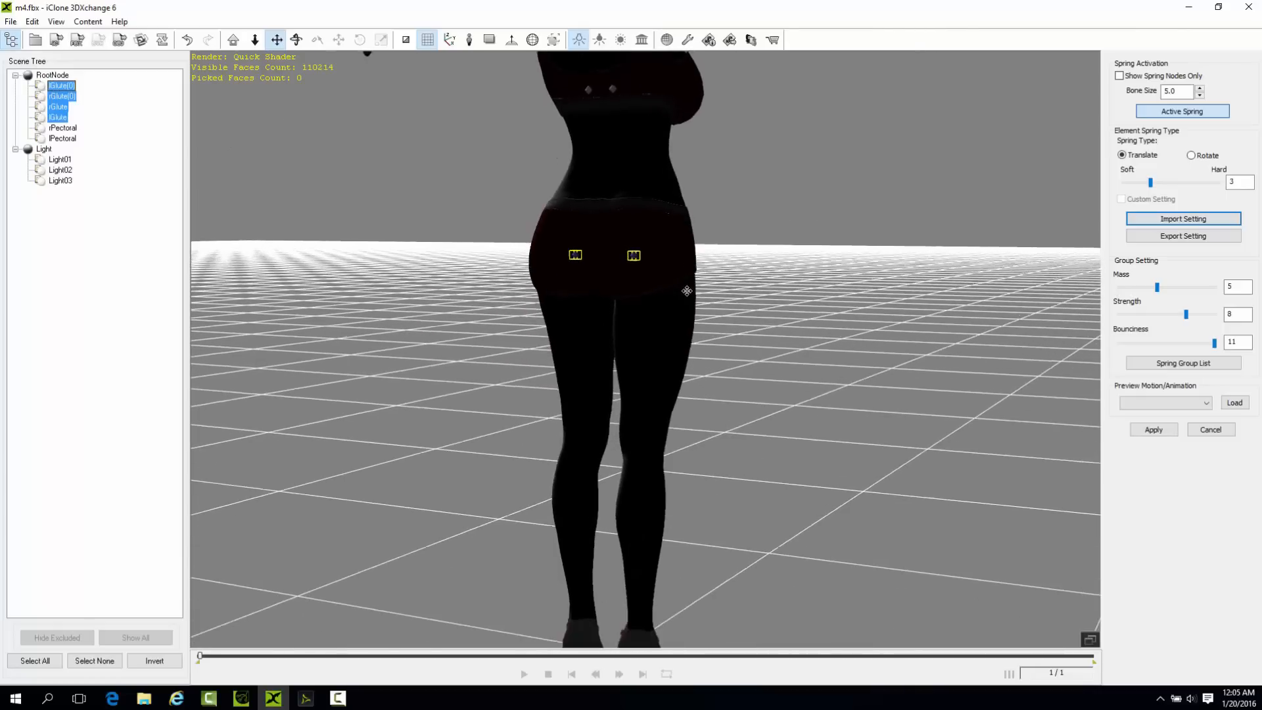
scroll(686, 291, "down", 2)
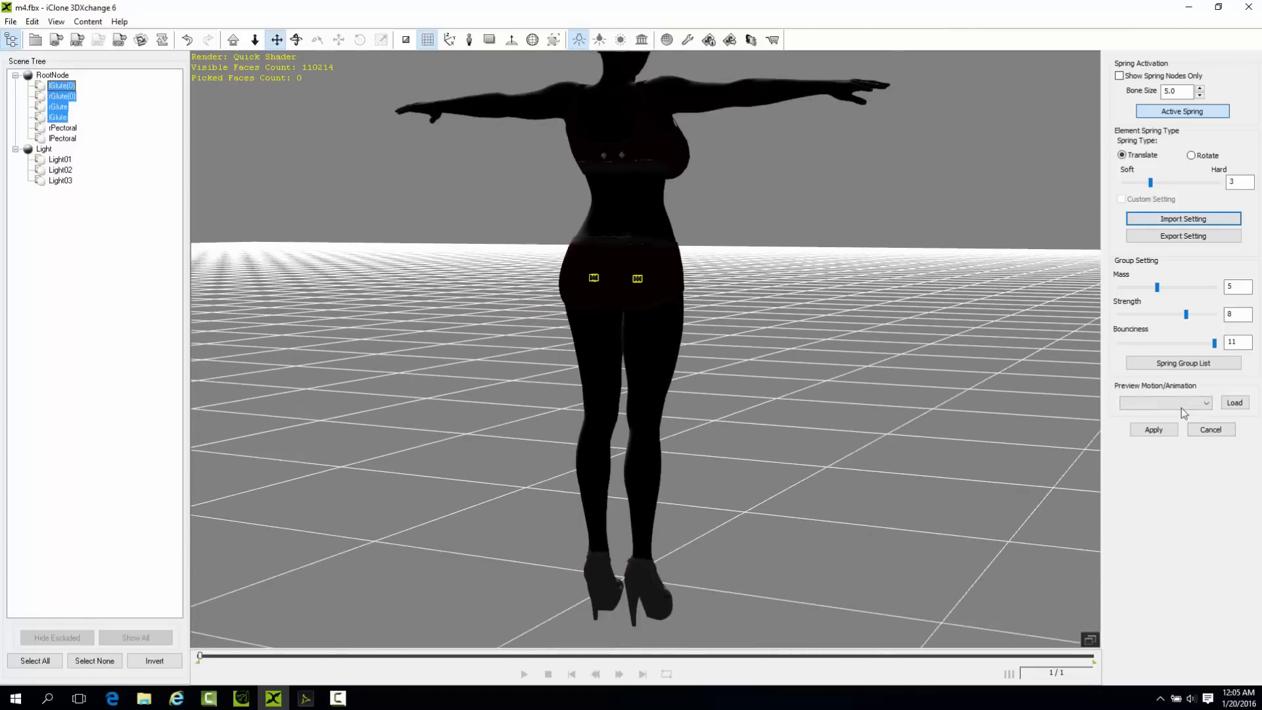
Preview the 03.Dance motion twice to check how the glute springs move.
left_click(1156, 404)
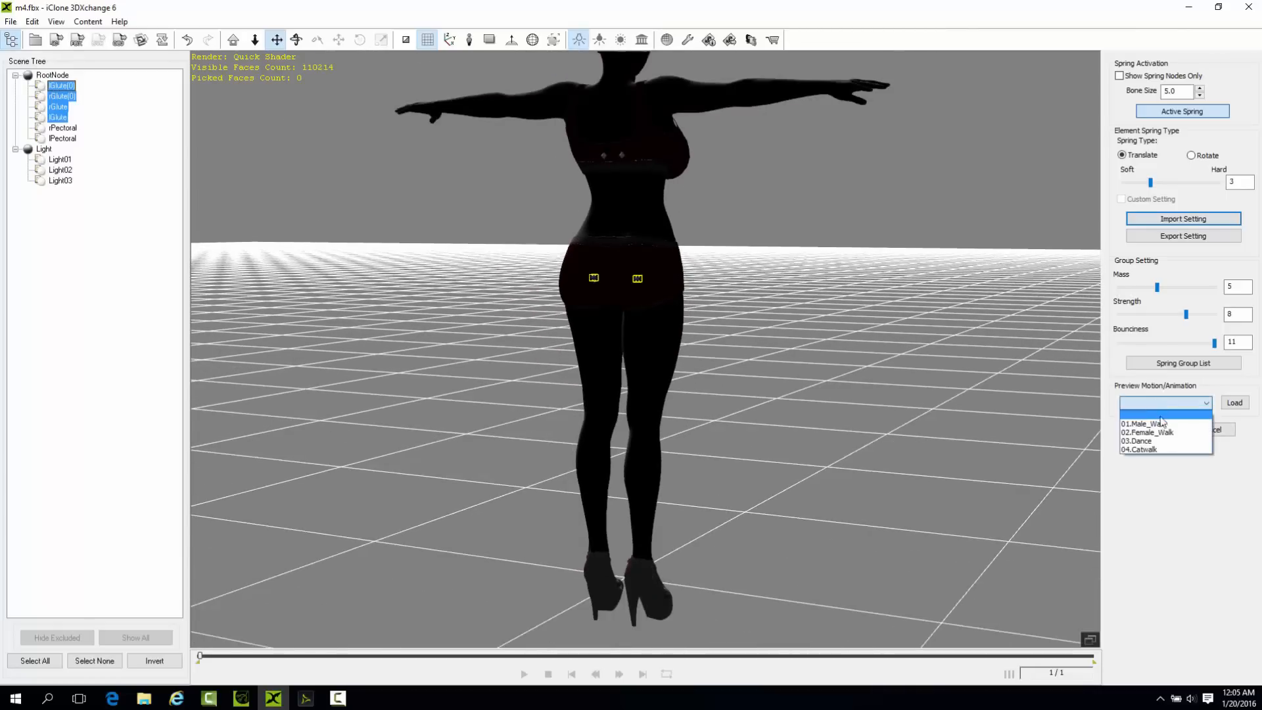
left_click(1155, 448)
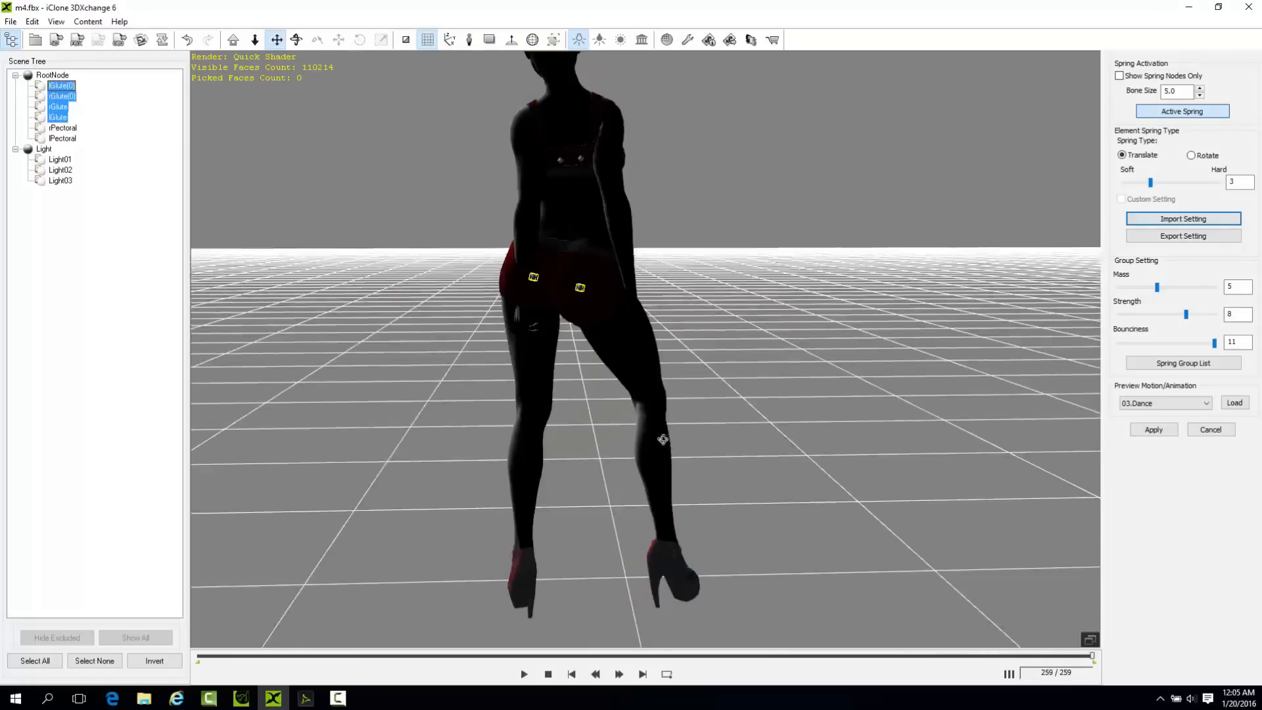
left_click(1175, 403)
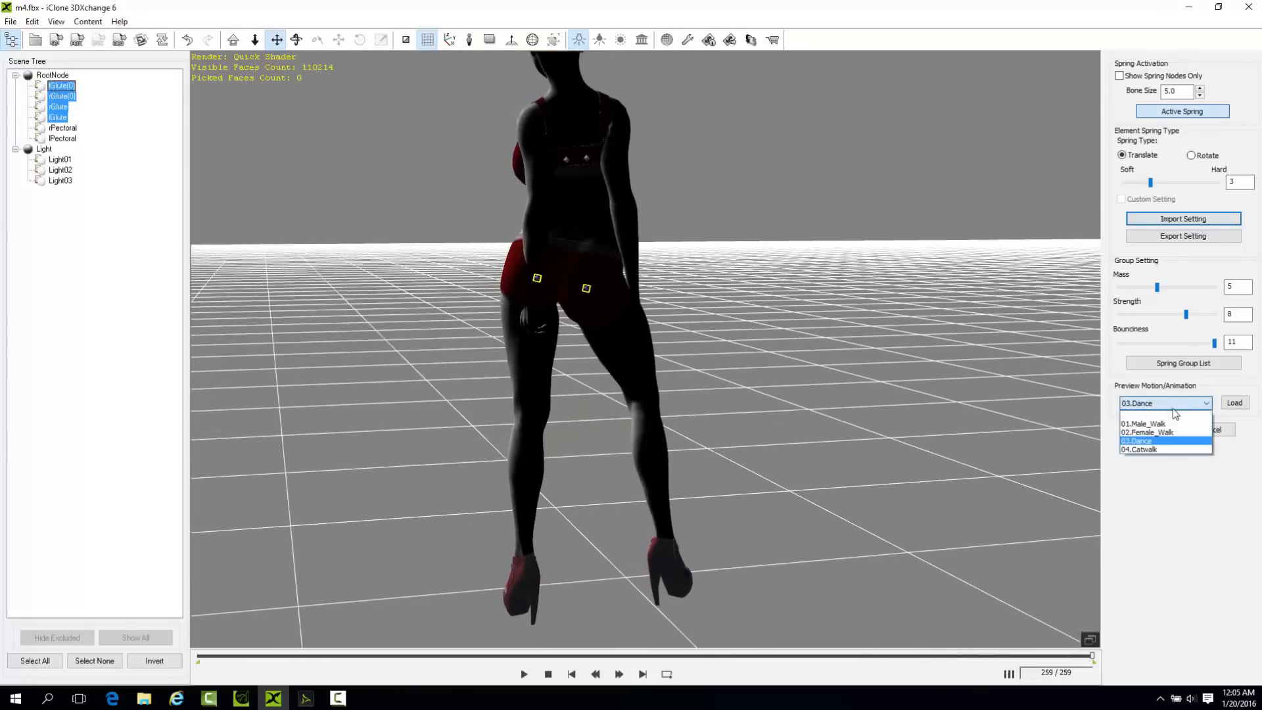
left_click(1165, 438)
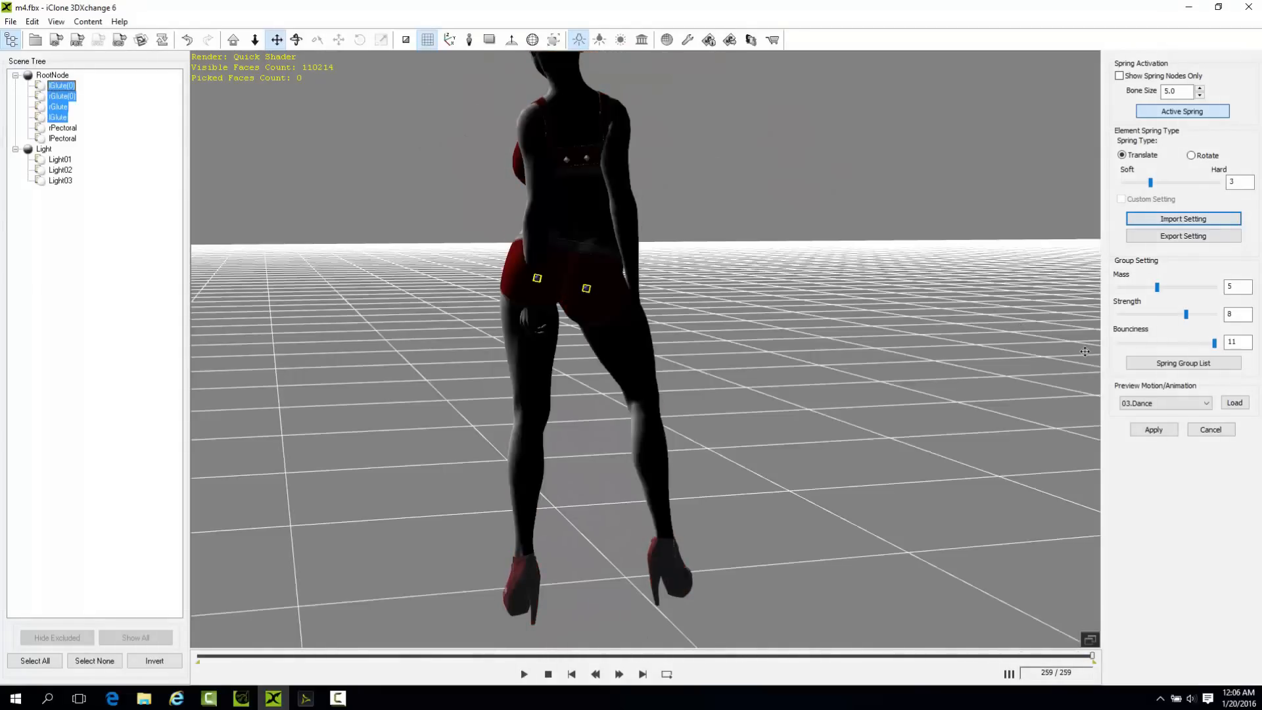
Set the glute springs' strength to 9 and bounciness to 10, and replay the 03.Dance preview.
left_click(1208, 344)
left_click_drag(1189, 317, 1197, 317)
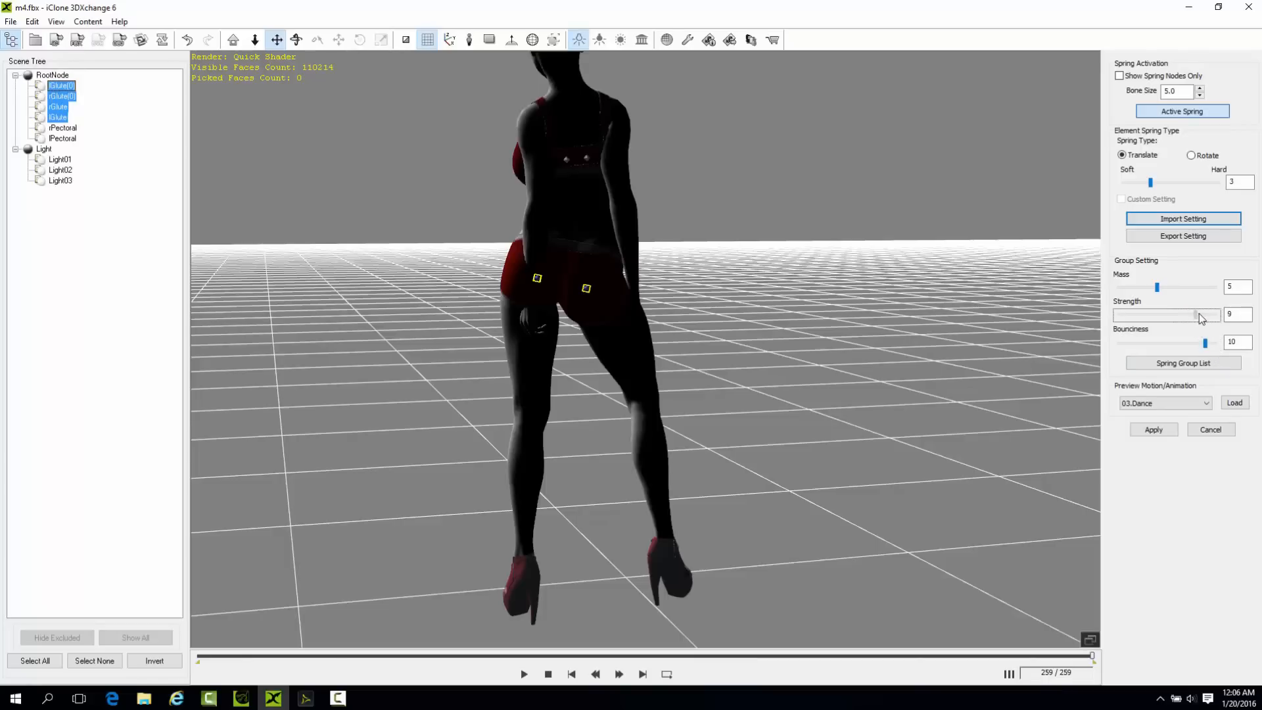
left_click(1160, 403)
left_click(1147, 445)
left_click_drag(1242, 305, 1241, 307)
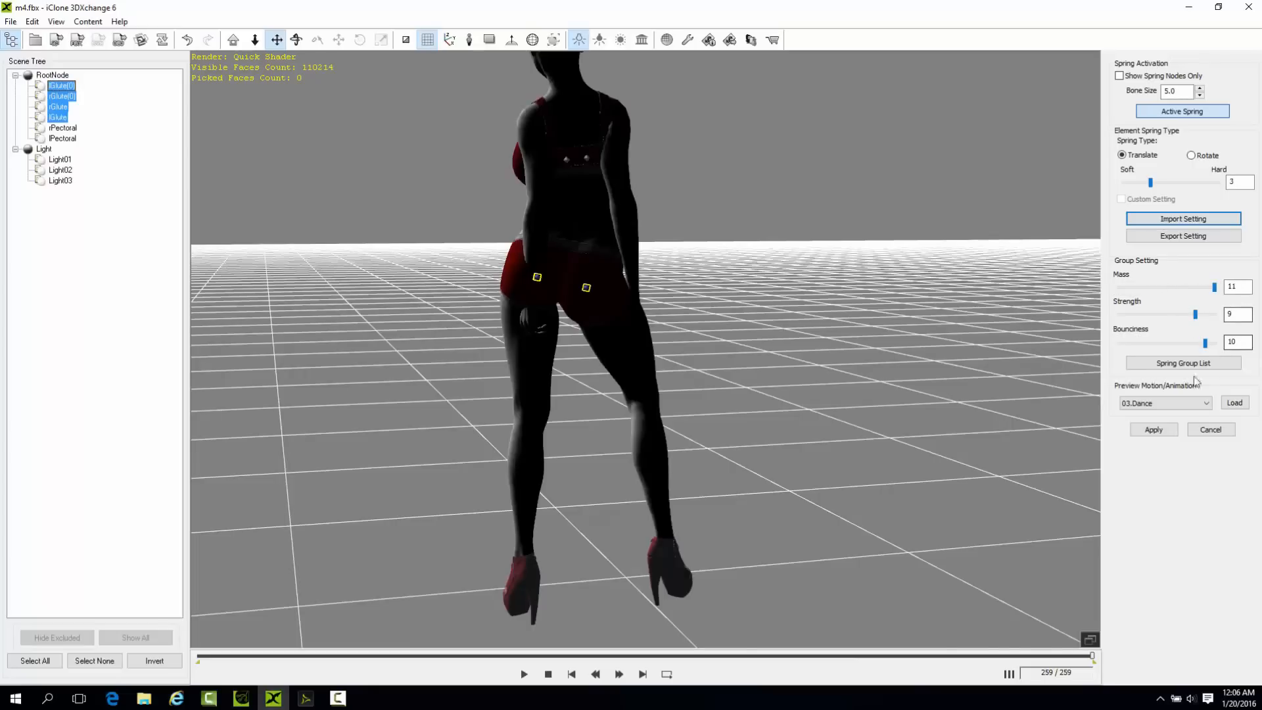
left_click(1170, 404)
left_click(1144, 439)
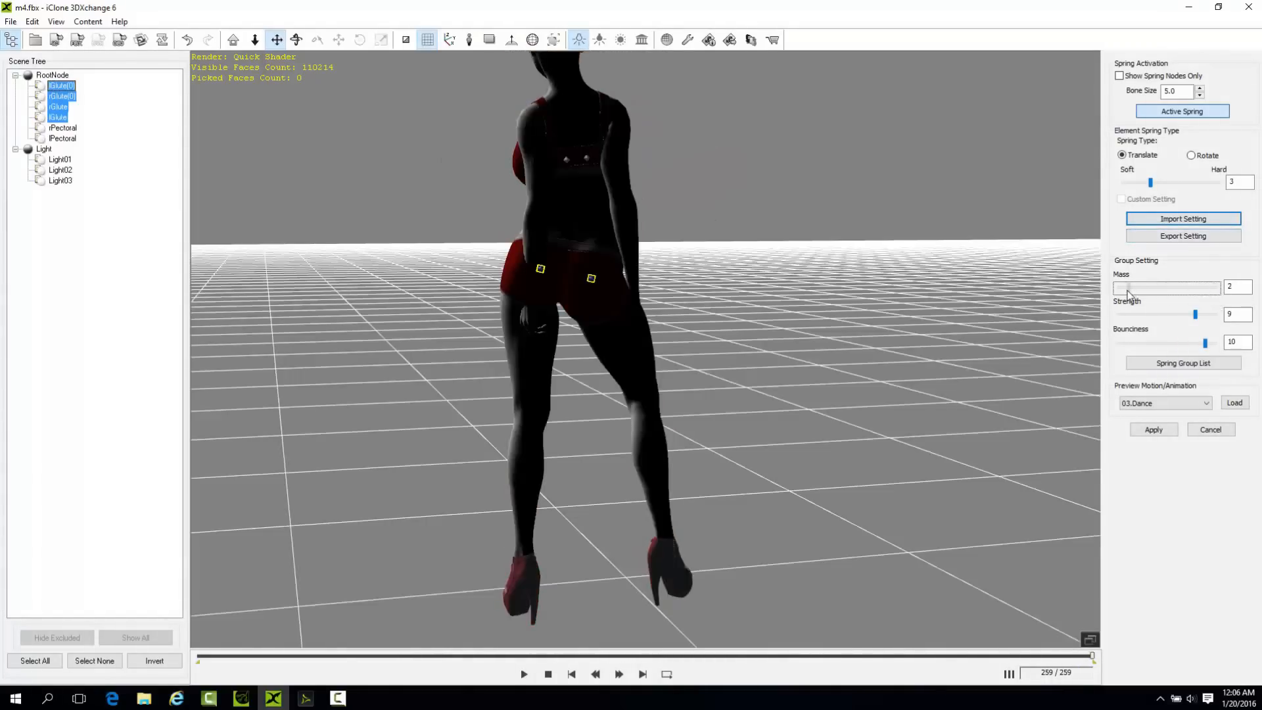
left_click(1173, 405)
left_click(1148, 438)
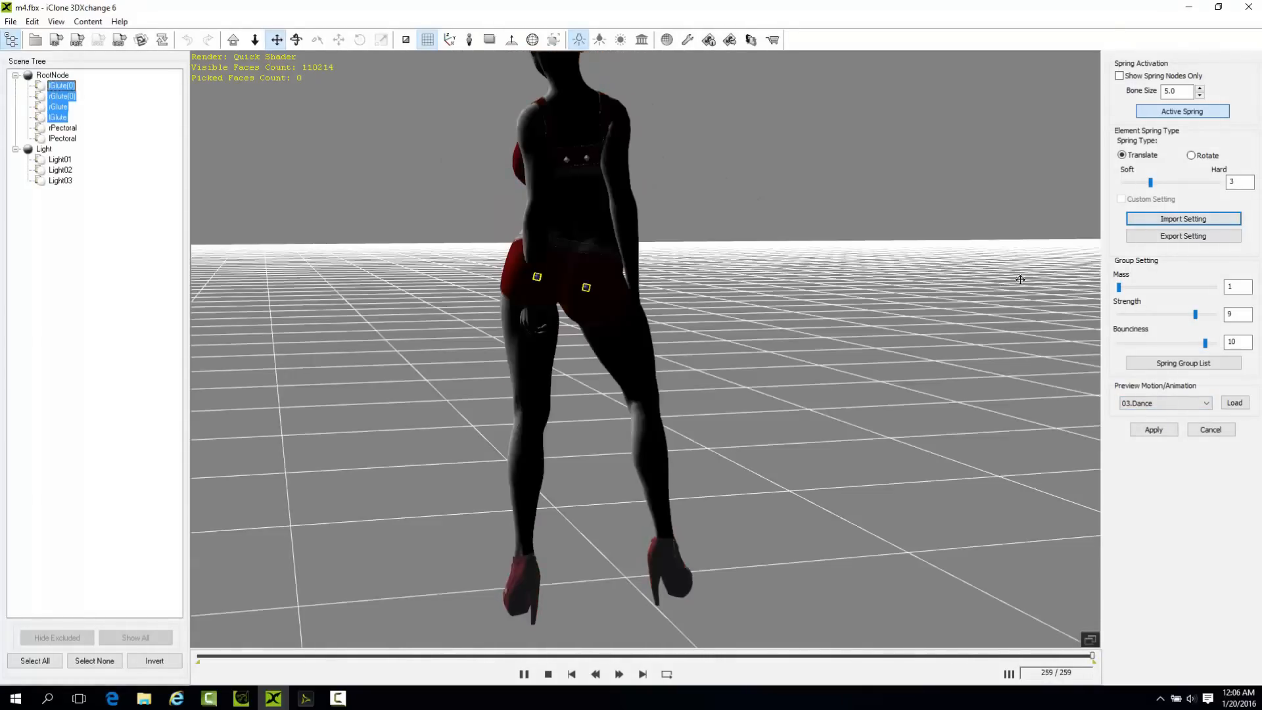
Try a mass of 3 for the glute springs and check it with the 03.Dance preview.
left_click_drag(1120, 290, 1135, 292)
left_click(1166, 403)
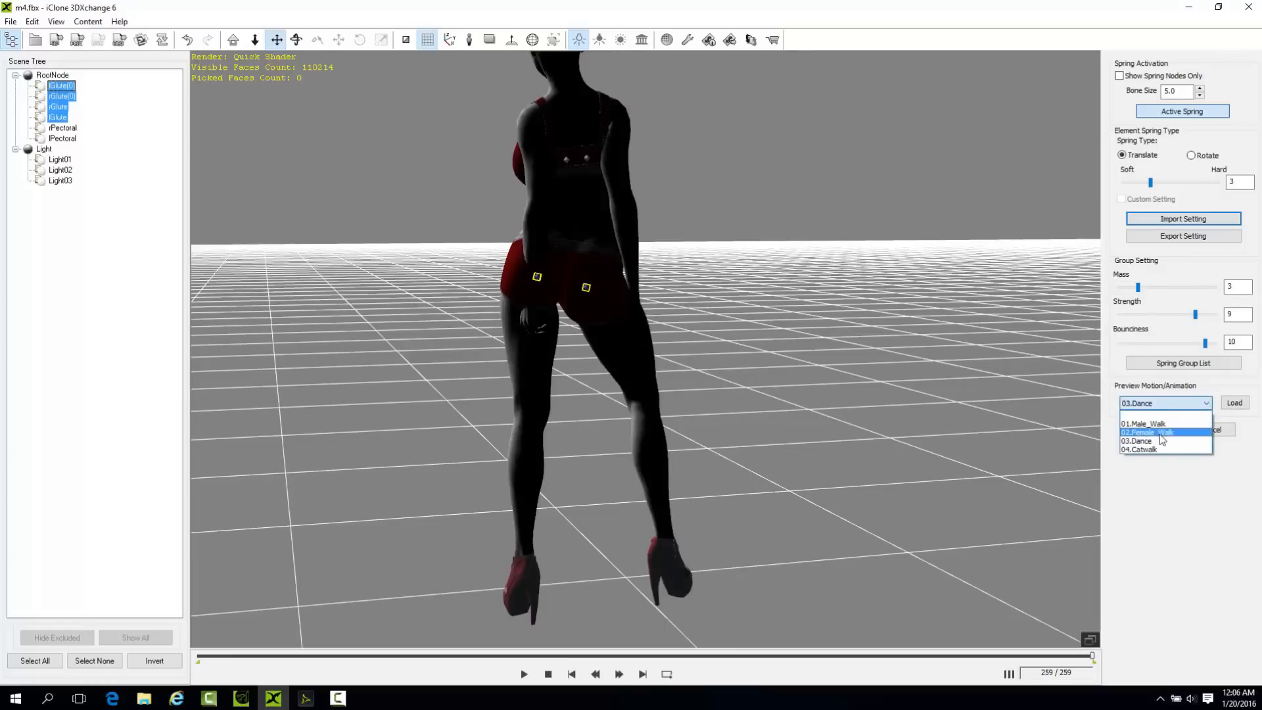
left_click(1155, 442)
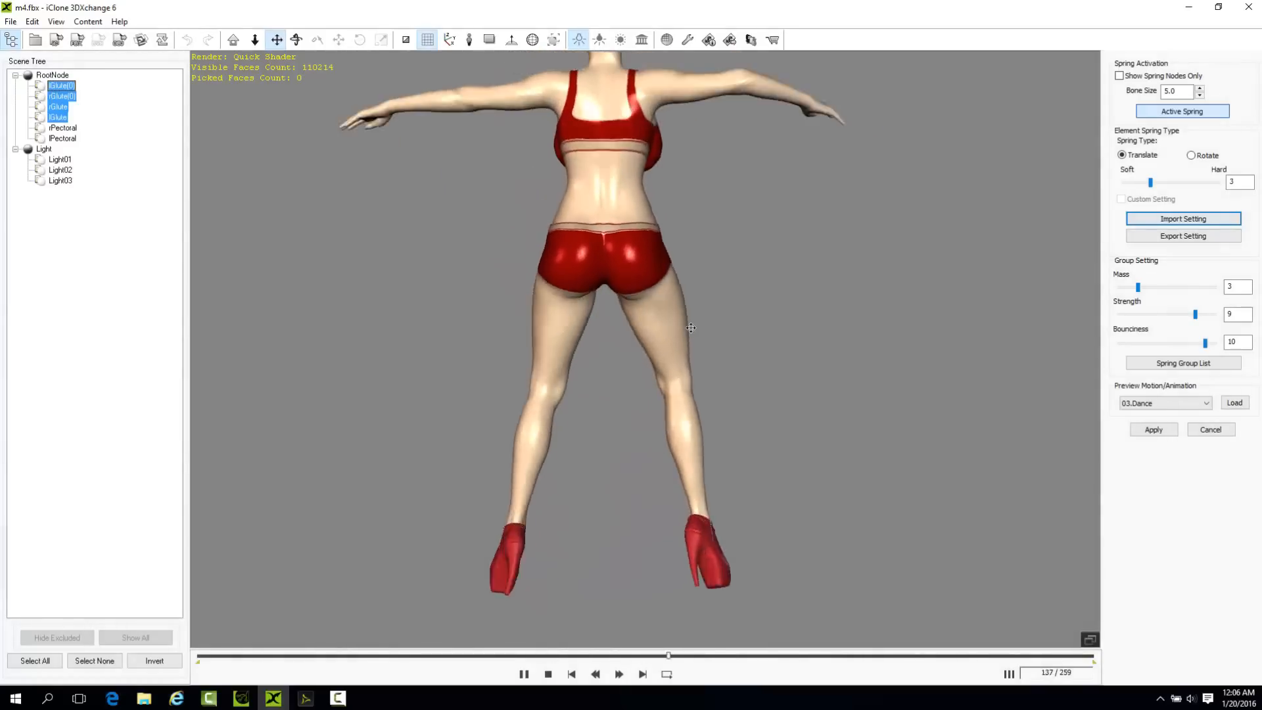
left_click(1165, 403)
left_click(1156, 442)
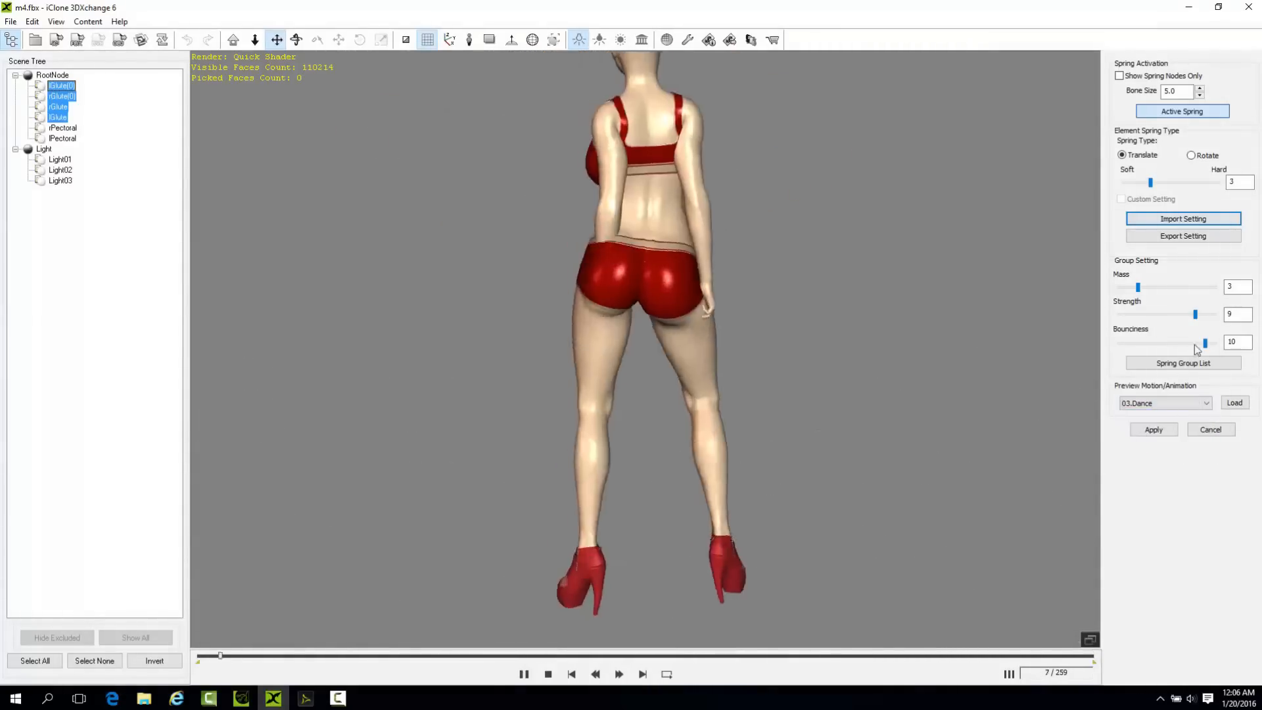
Set the glute springs' mass to 4 and apply the spring settings.
left_click(1143, 289)
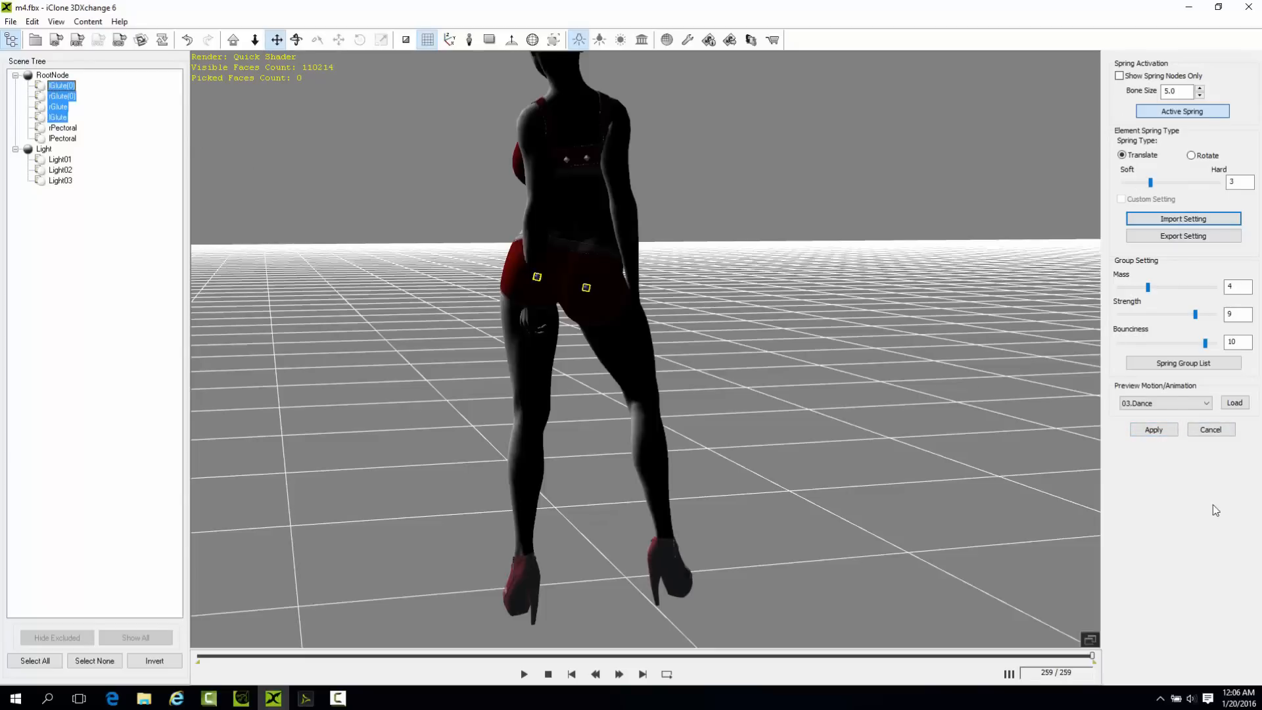
left_click(1154, 430)
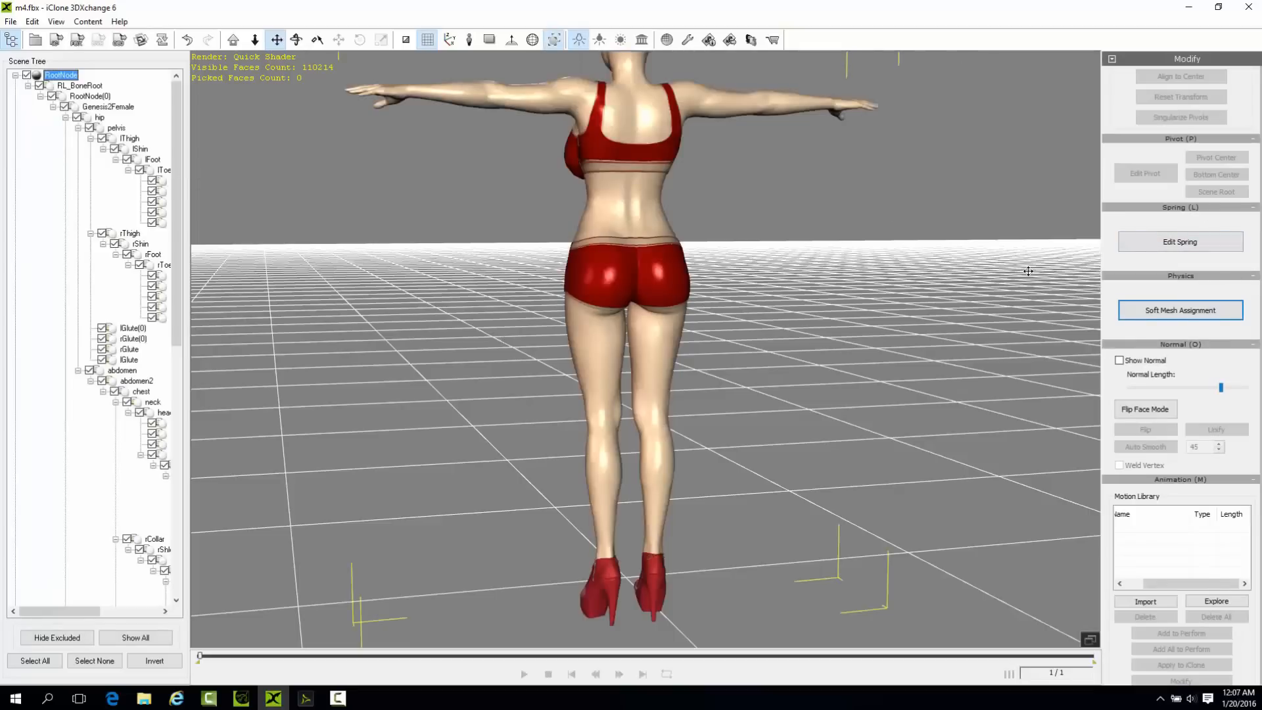
Reopen the spring editor and activate springs on both pectoral bones with mass 8, strength 9 and bounciness 11.
left_click(1180, 242)
left_click(61, 138)
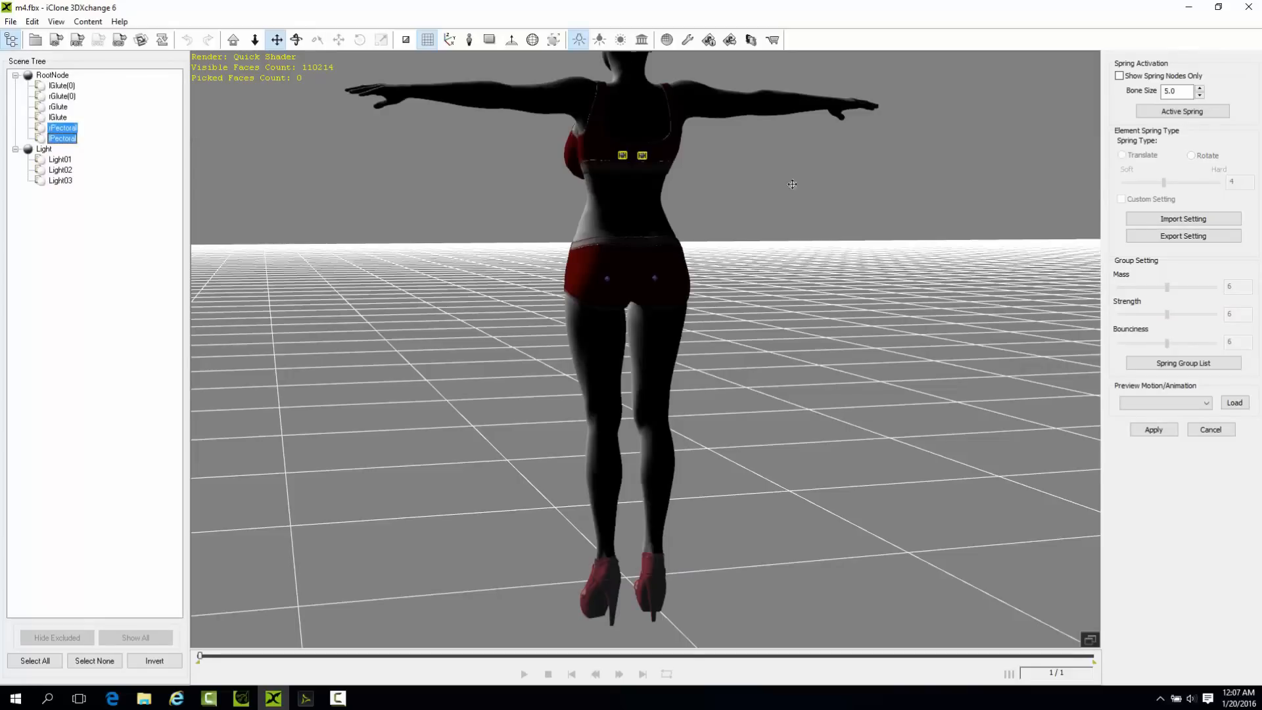
left_click(1181, 112)
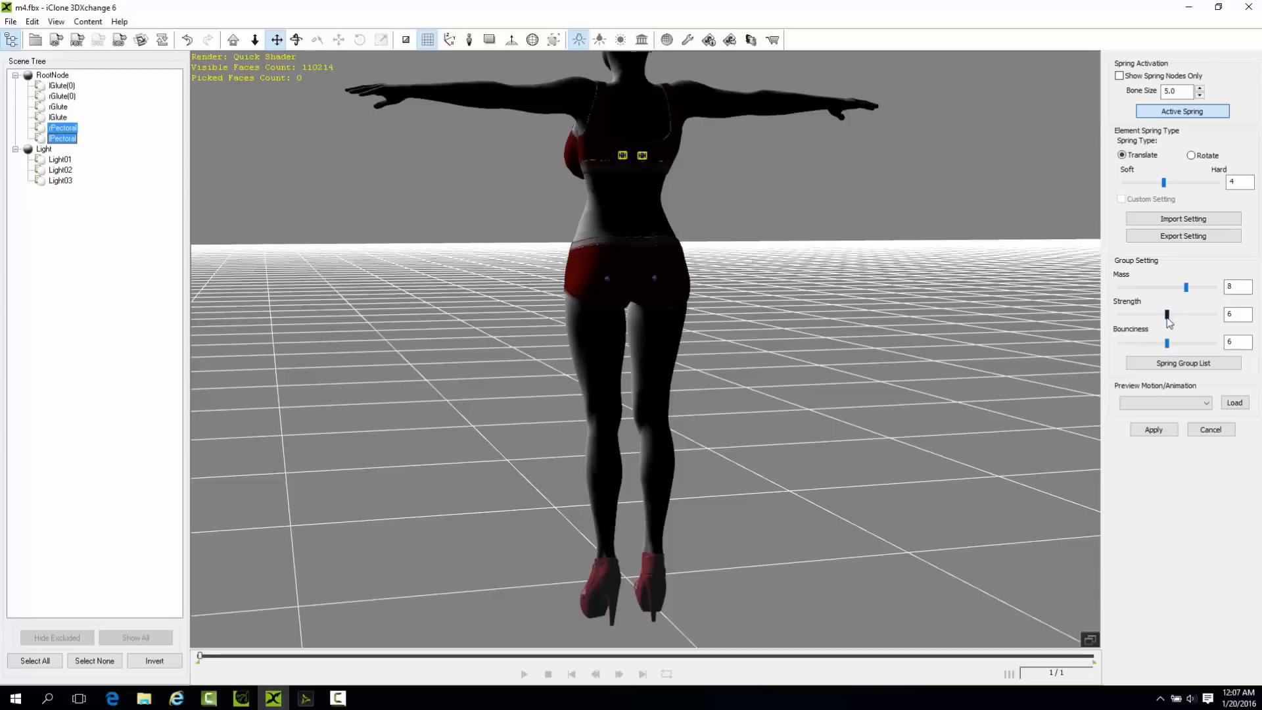
left_click_drag(1166, 343, 1214, 343)
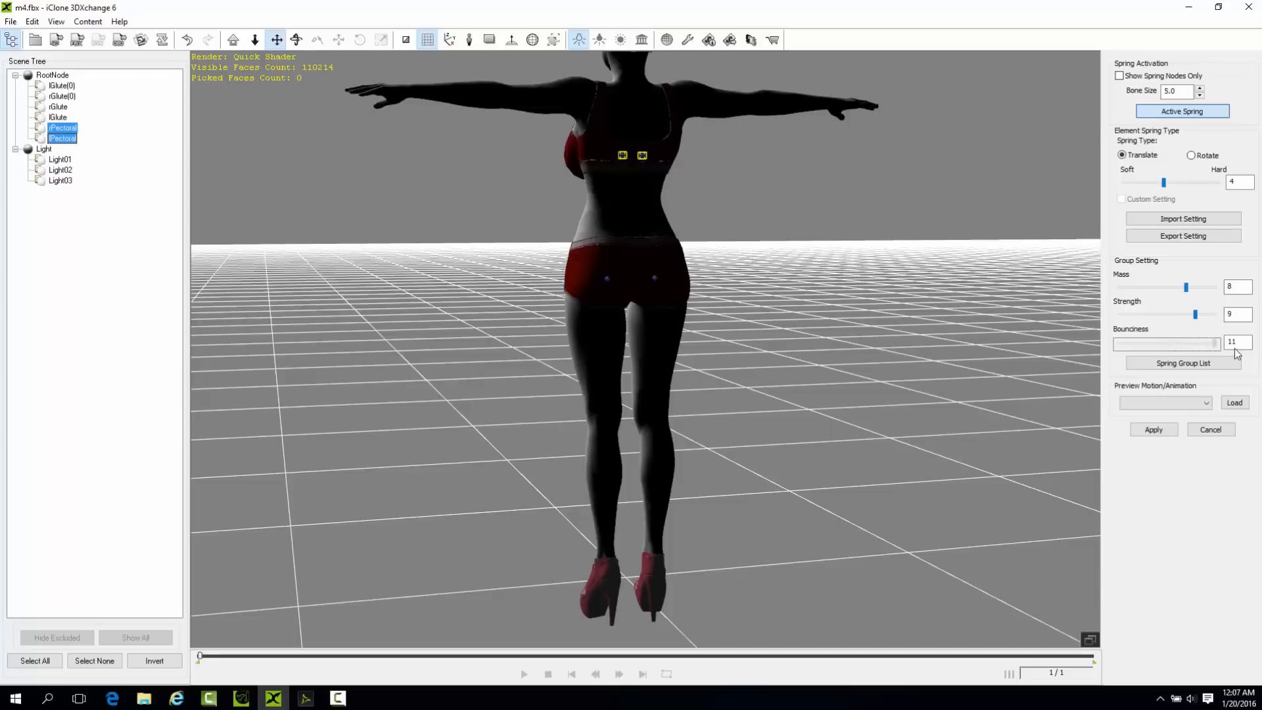
Preview the 03.Dance motion on the pectoral springs, repeating it with the mass at 4.
left_click(1165, 402)
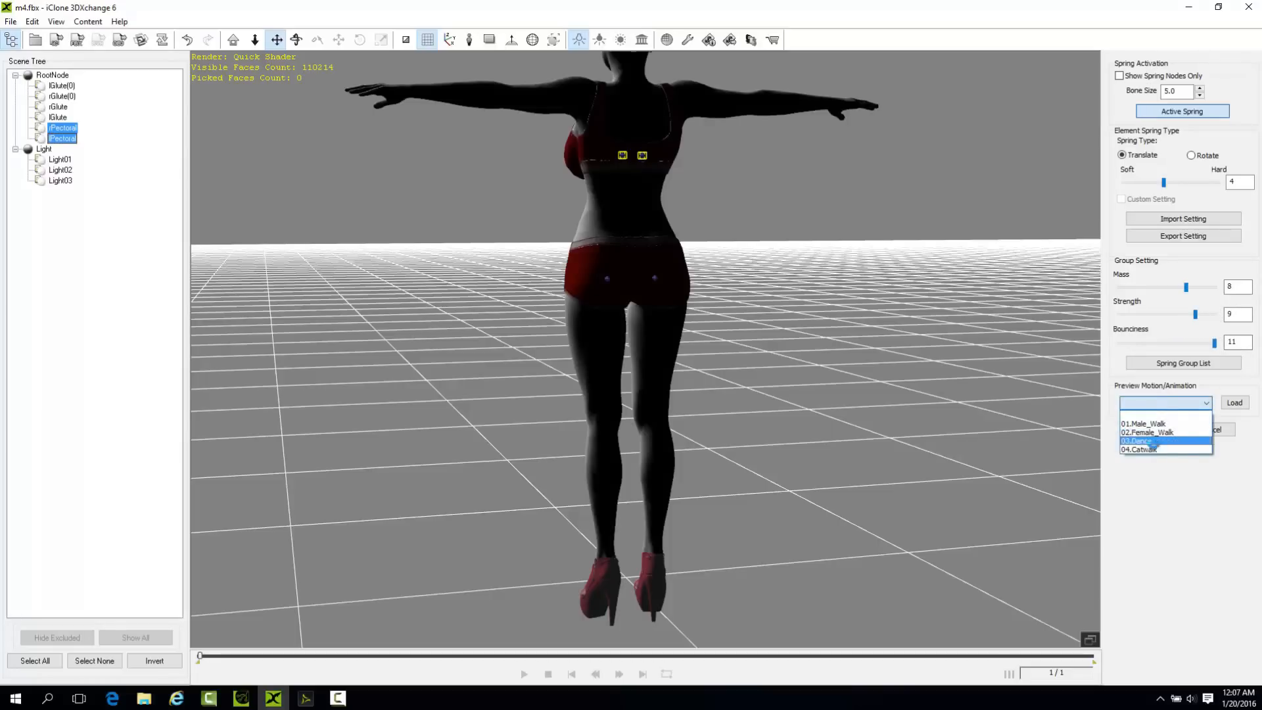
left_click(1155, 441)
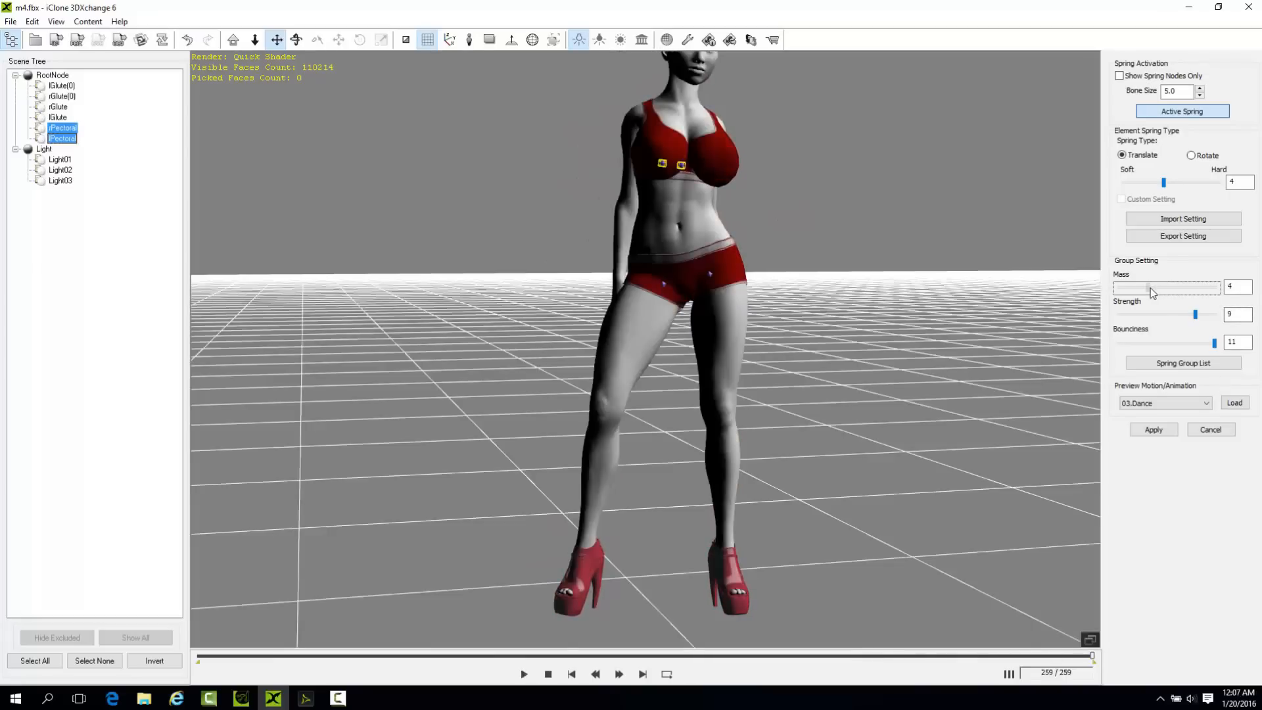
left_click(1172, 404)
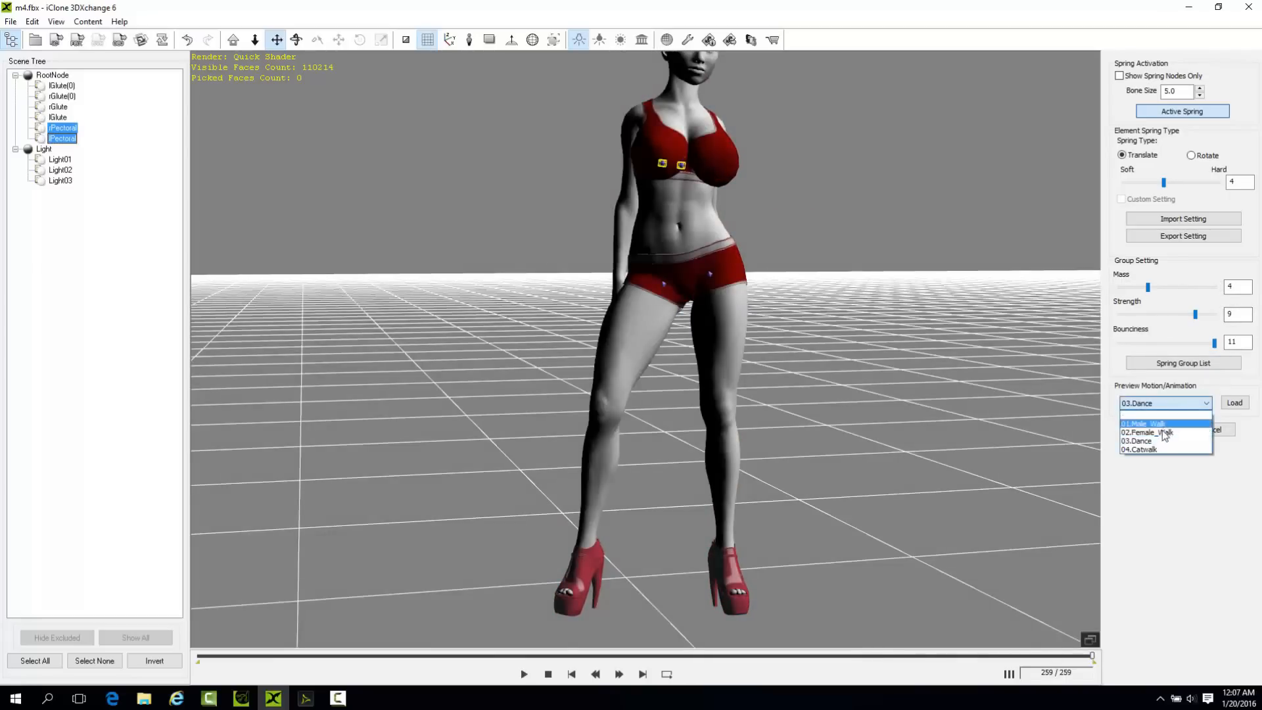
left_click(1157, 441)
left_click(1154, 430)
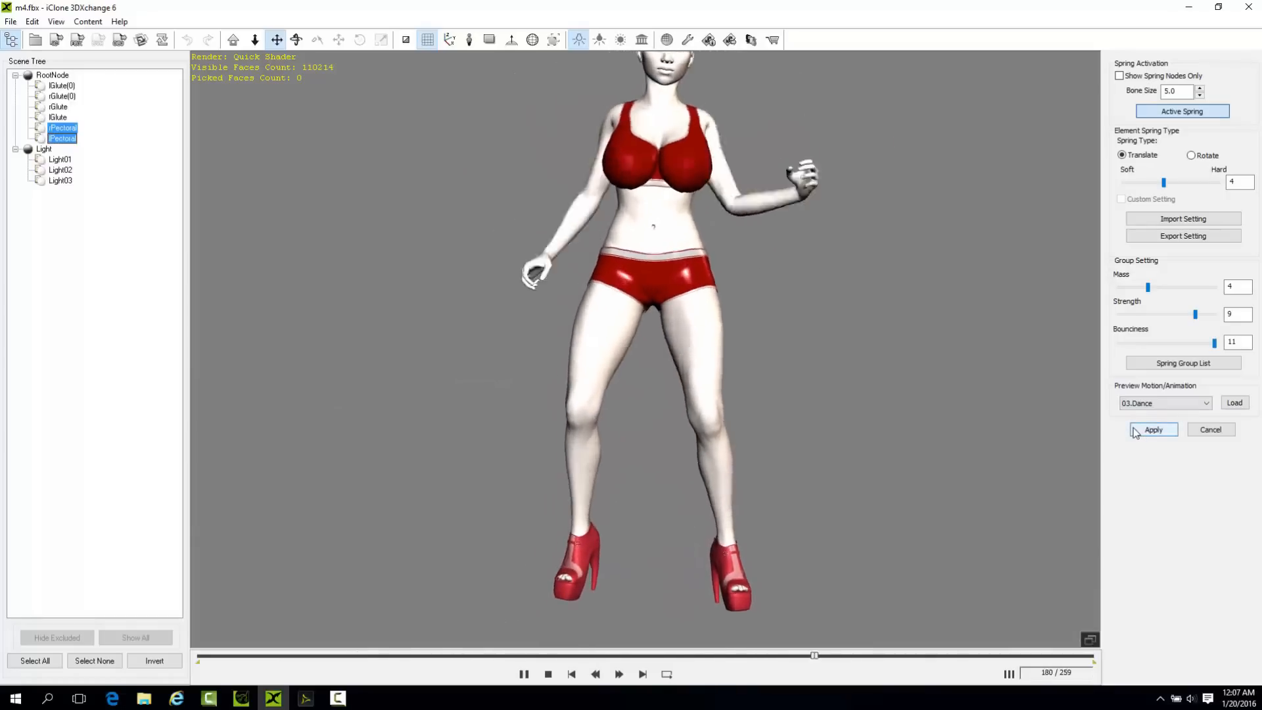
Set the pectoral springs to mass 6, strength 8 and bounciness 10, check them with 03.Dance, and apply.
left_click_drag(1148, 289, 1156, 288)
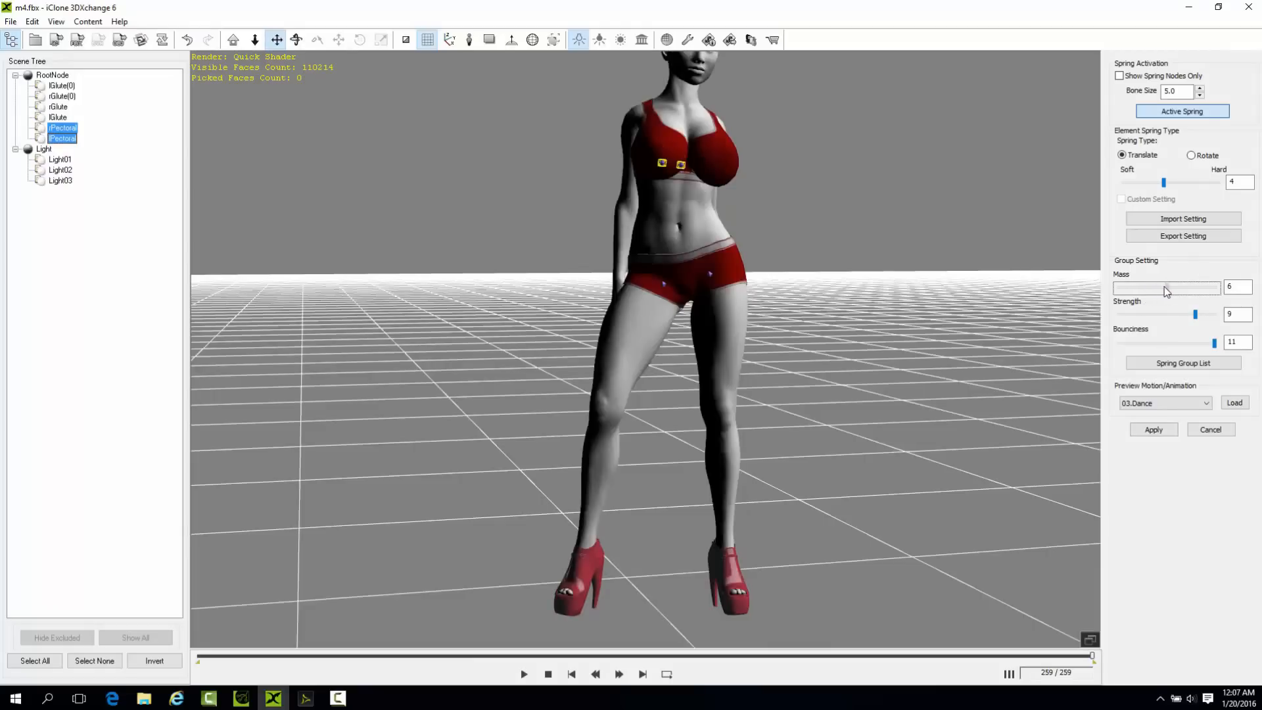
left_click_drag(1199, 318, 1206, 344)
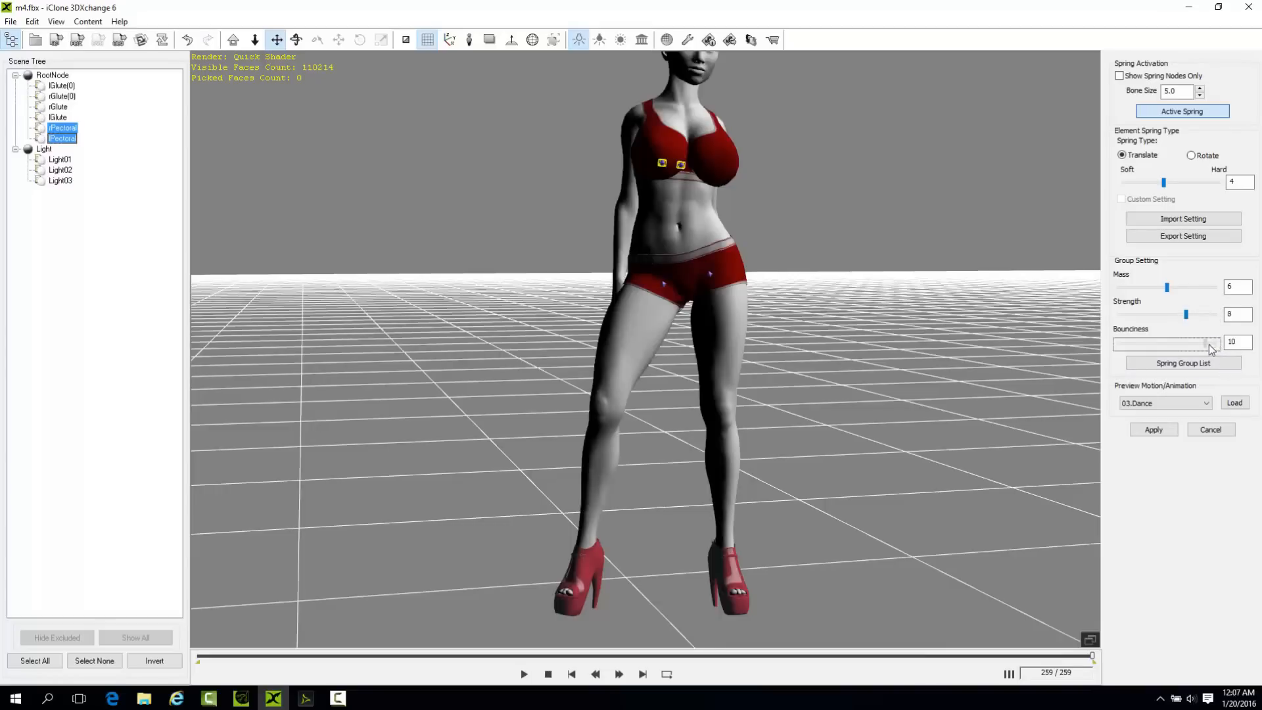
left_click(1170, 403)
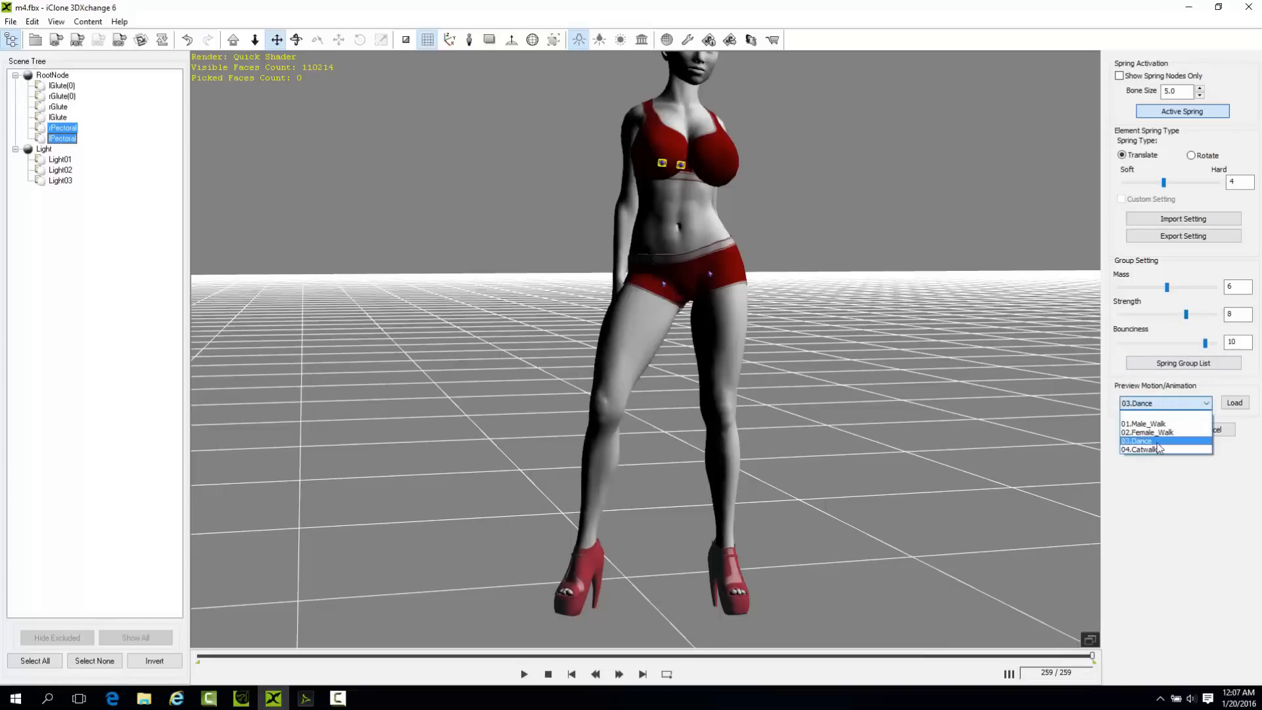
left_click(1157, 445)
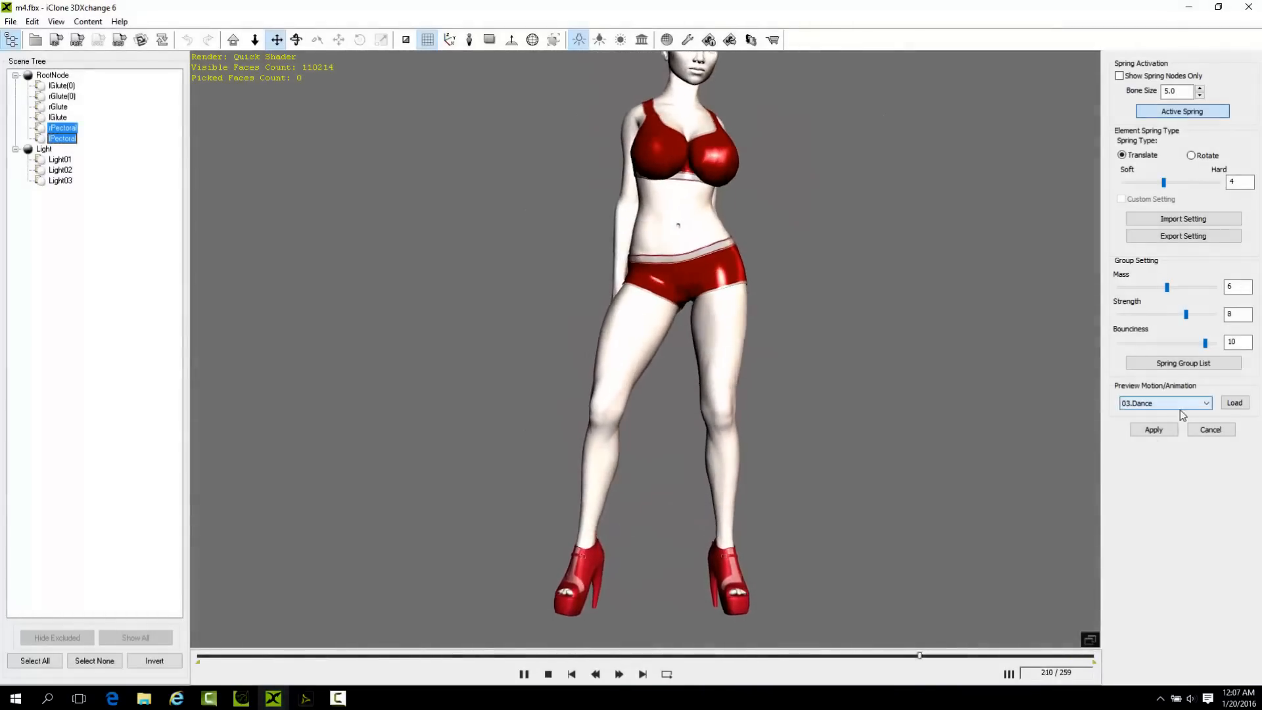
left_click(1155, 429)
Show the whole figure from the front and reduce the 3DXchange window so the desktop folders are accessible.
right_click_drag(743, 296, 472, 404)
scroll(680, 269, "down", 3)
right_click_drag(656, 272, 707, 269)
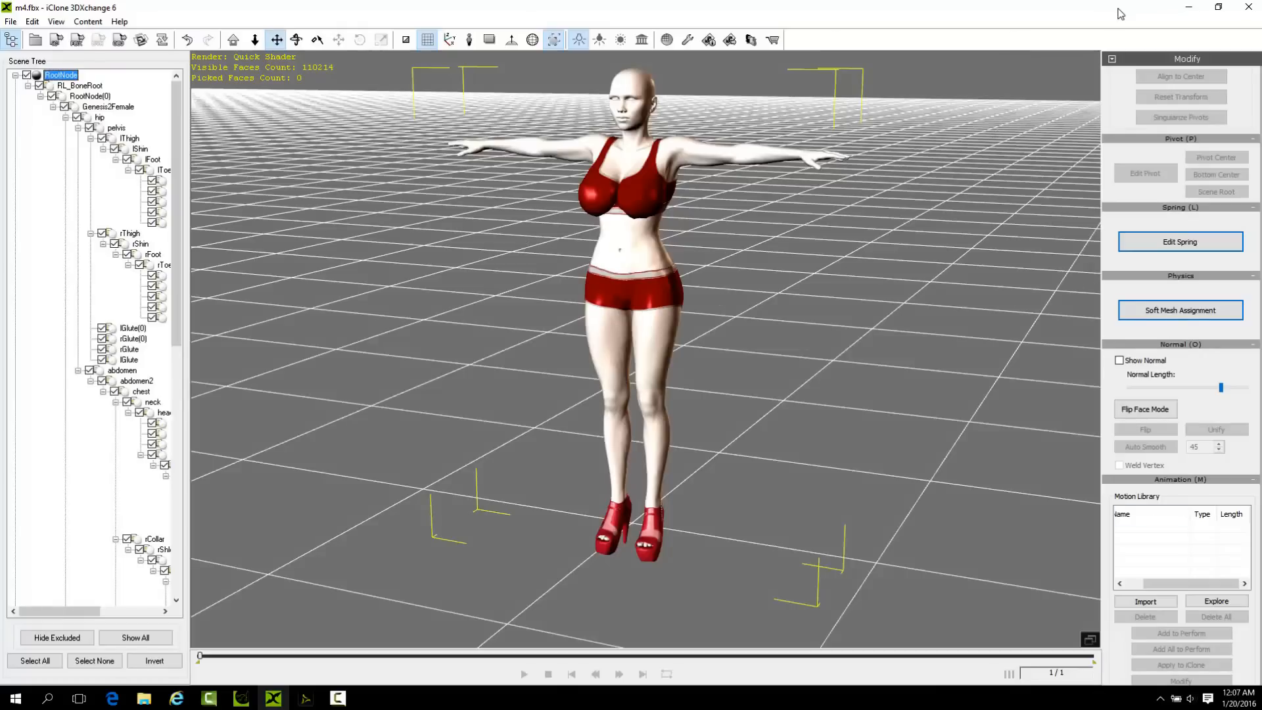
left_click(1218, 8)
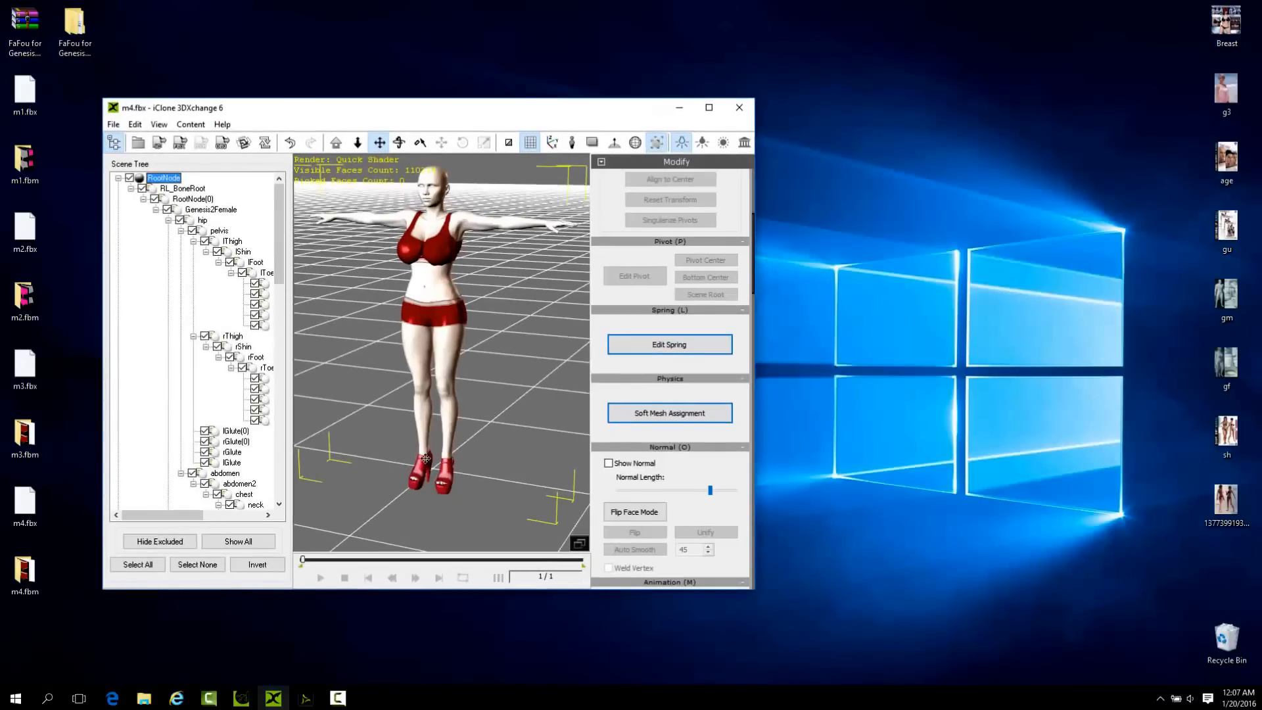
left_click_drag(491, 107, 636, 61)
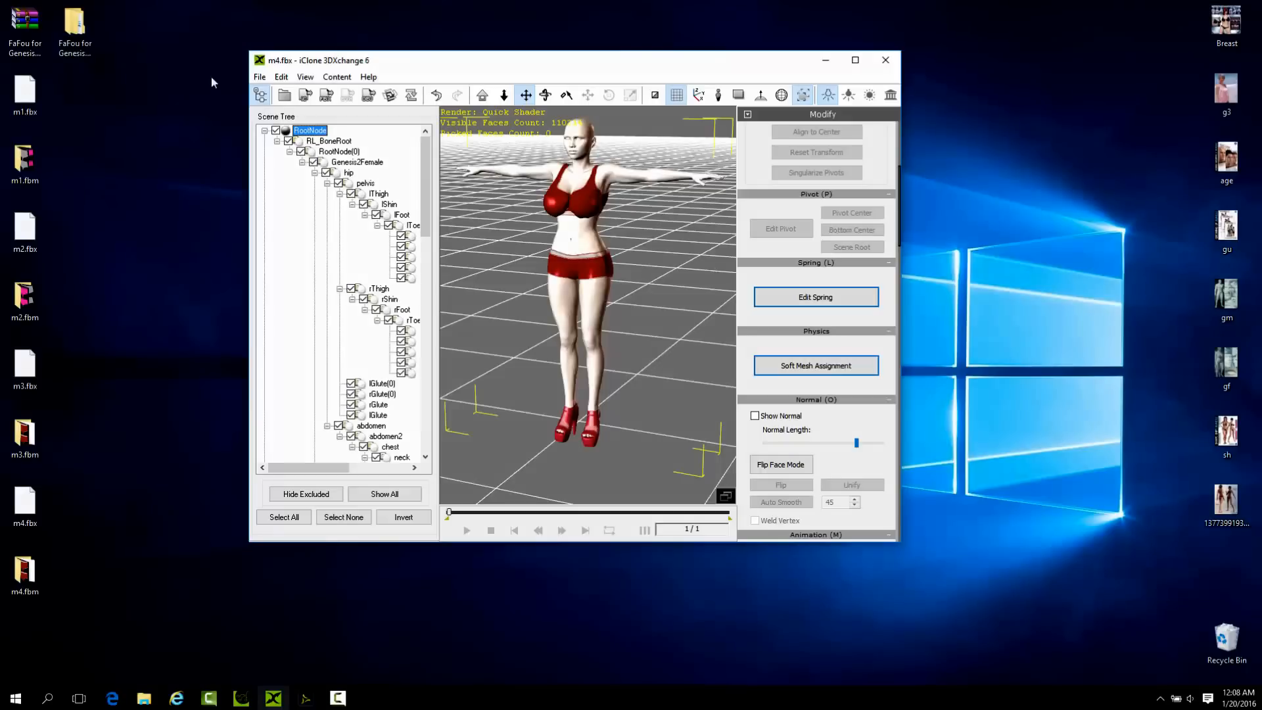
Open the Motions folder inside FaFou for Genesis 2 Female and import the Gangnam_Style motion onto the character.
double_click(85, 39)
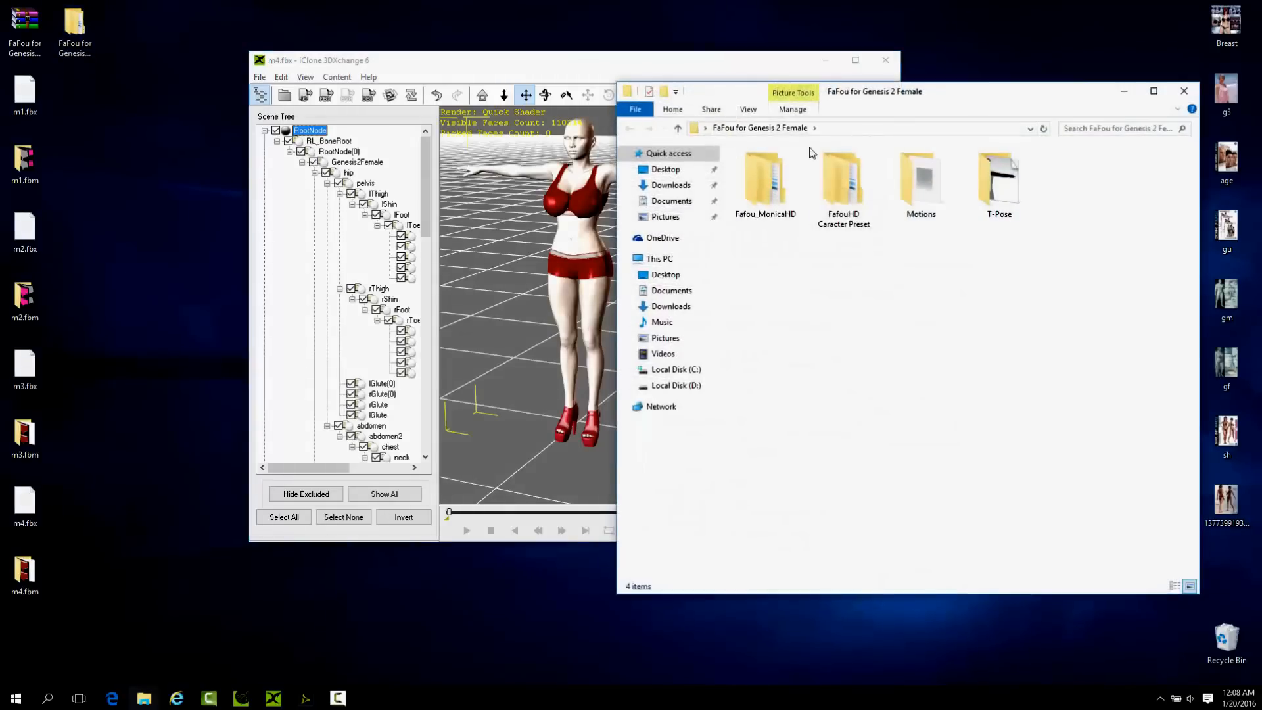
left_click_drag(687, 76, 576, 69)
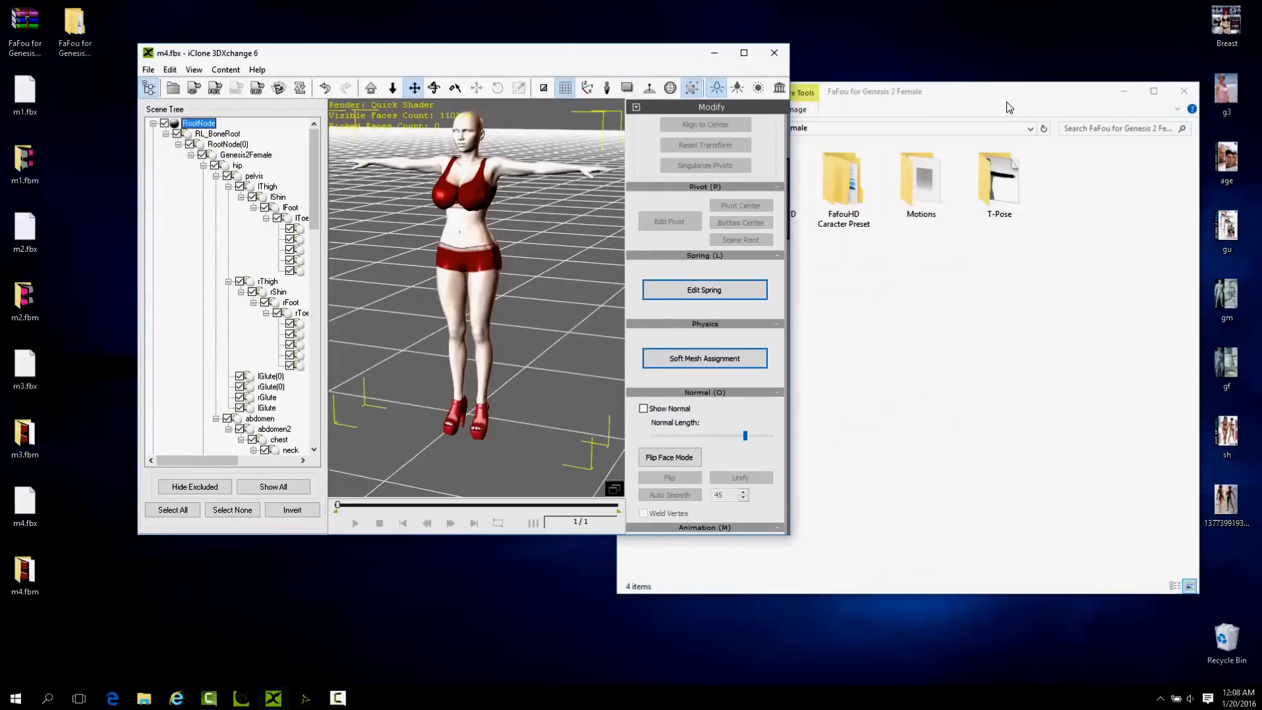
left_click(1107, 110)
left_click_drag(976, 96, 1119, 104)
double_click(1063, 191)
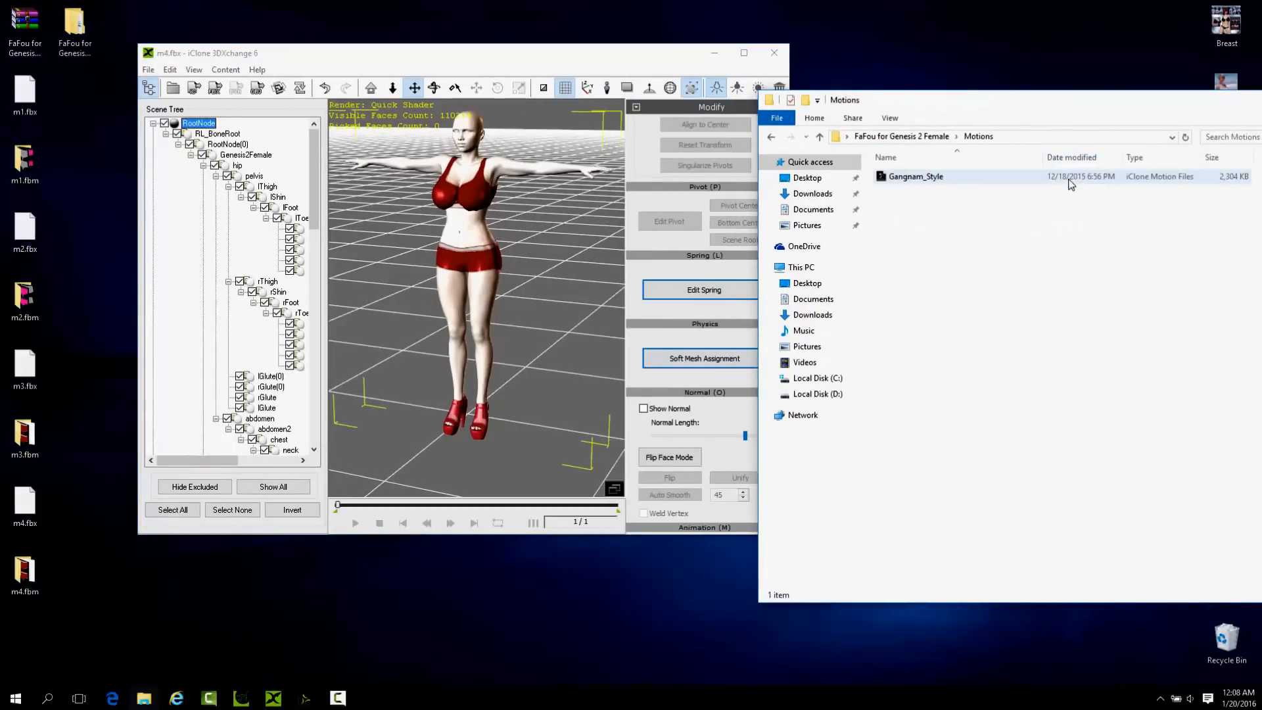
left_click_drag(929, 179, 463, 260)
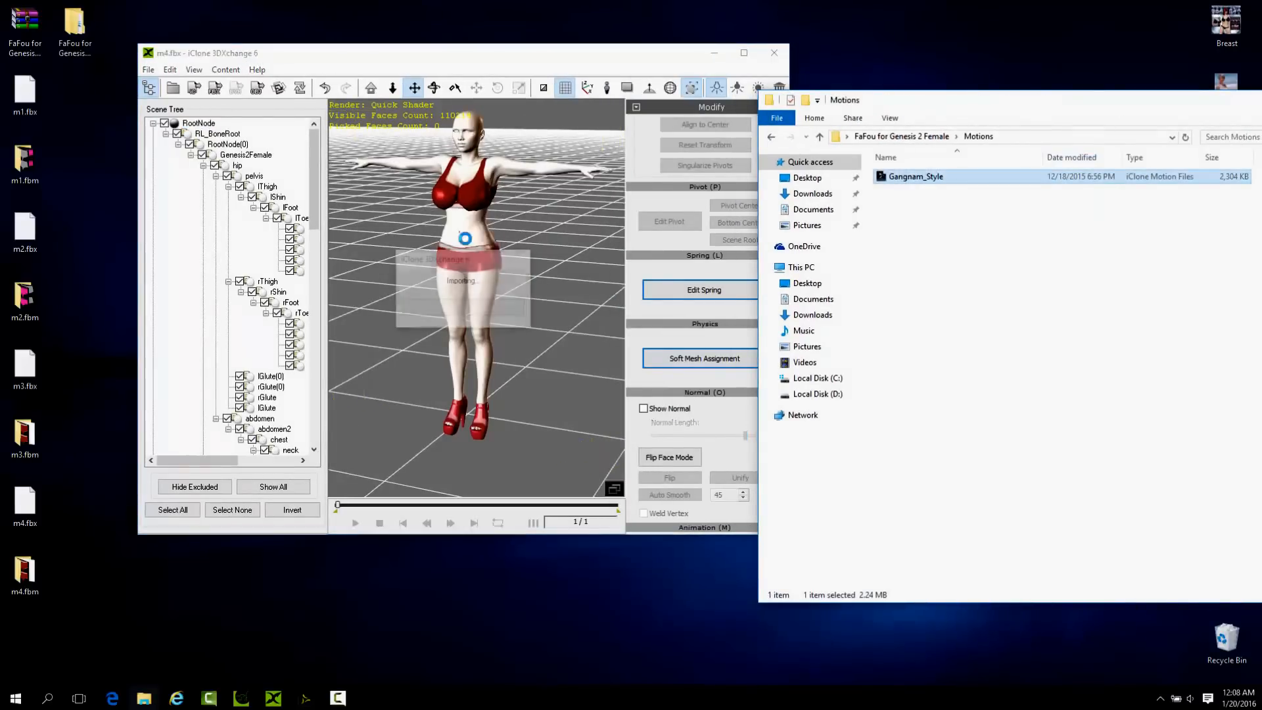
Turn the character toward the front and play the imported Gangnam_Style motion.
left_click(544, 317)
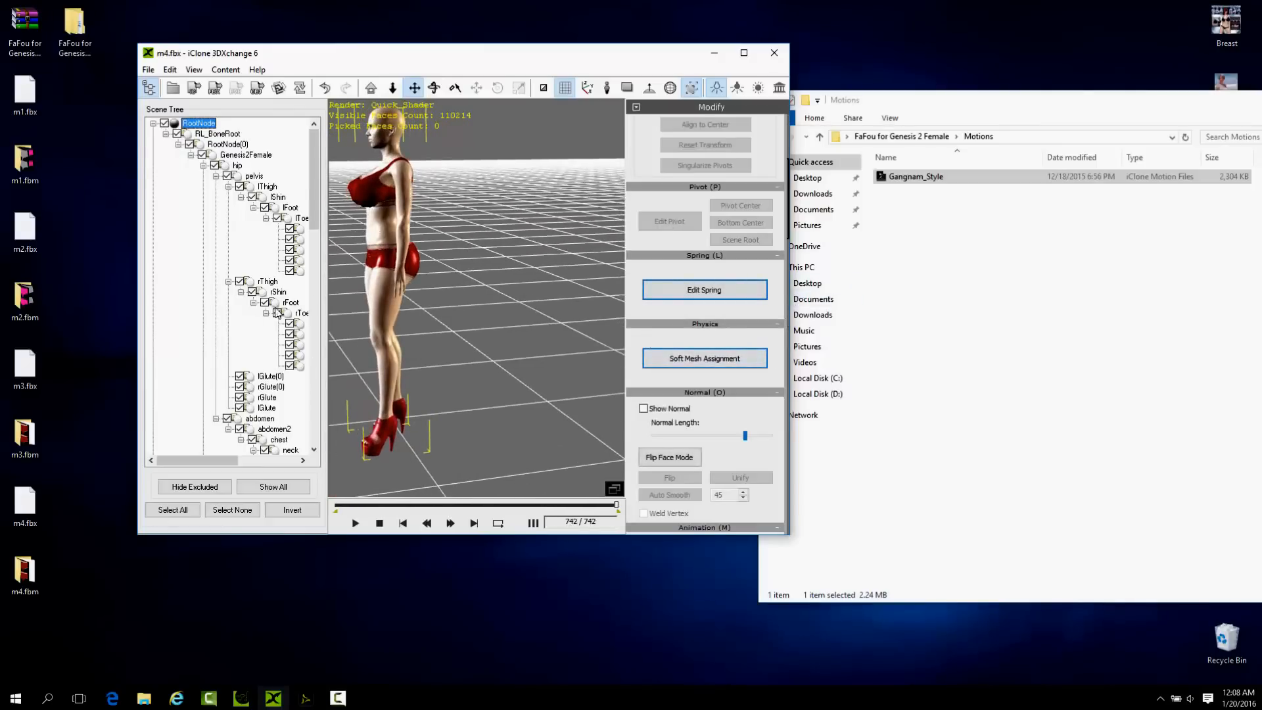
right_click_drag(448, 320, 488, 318)
middle_click_drag(487, 318, 494, 276)
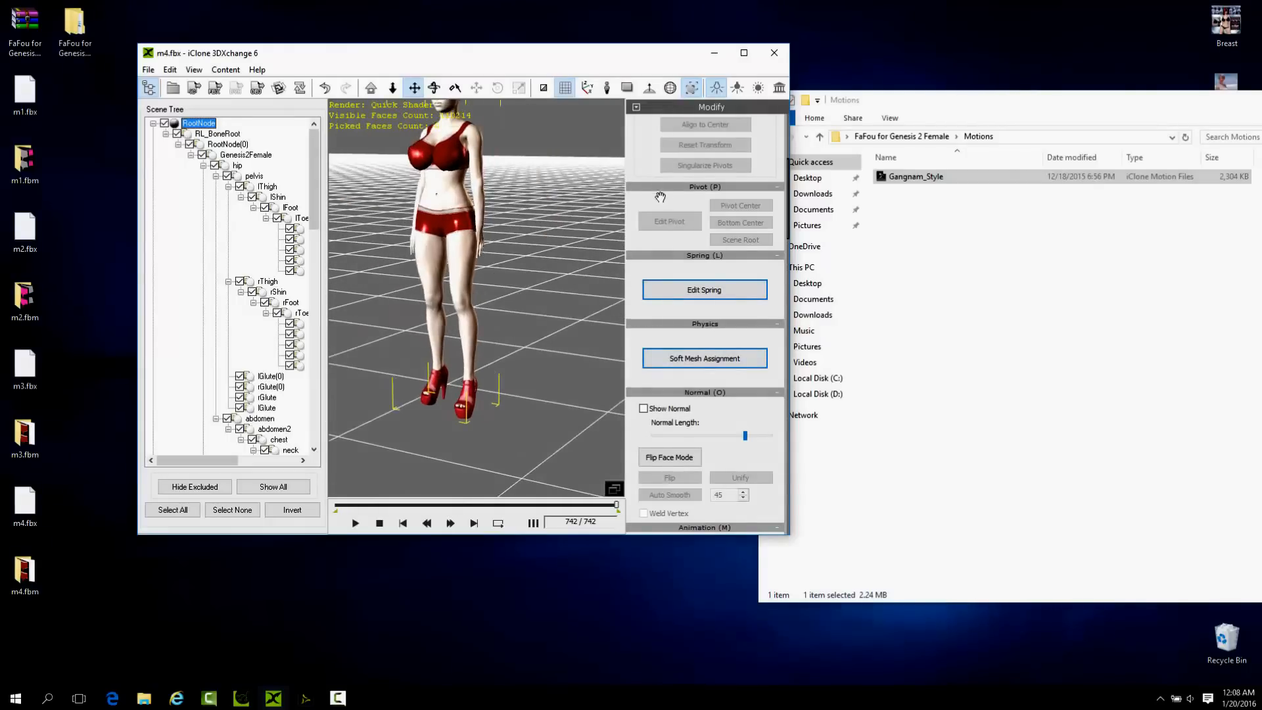
left_click(356, 524)
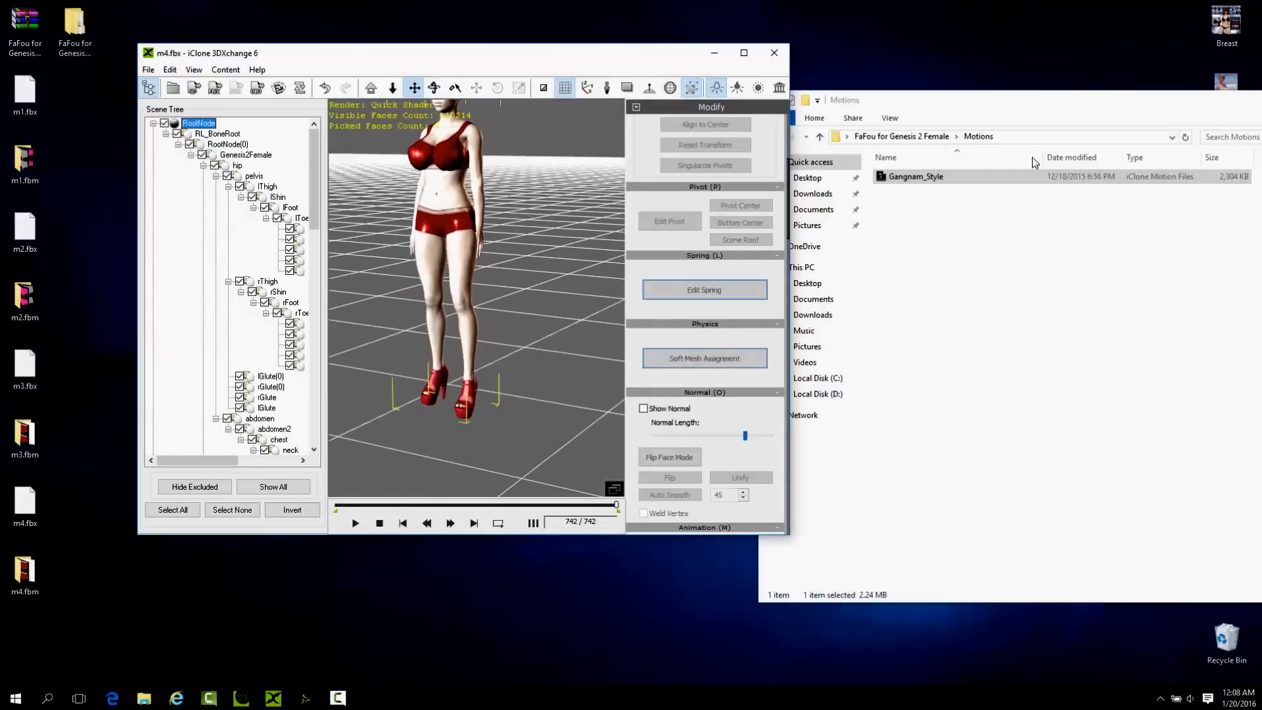
Close the Motions folder window and enlarge 3DXchange to full screen.
left_click_drag(1048, 109, 800, 82)
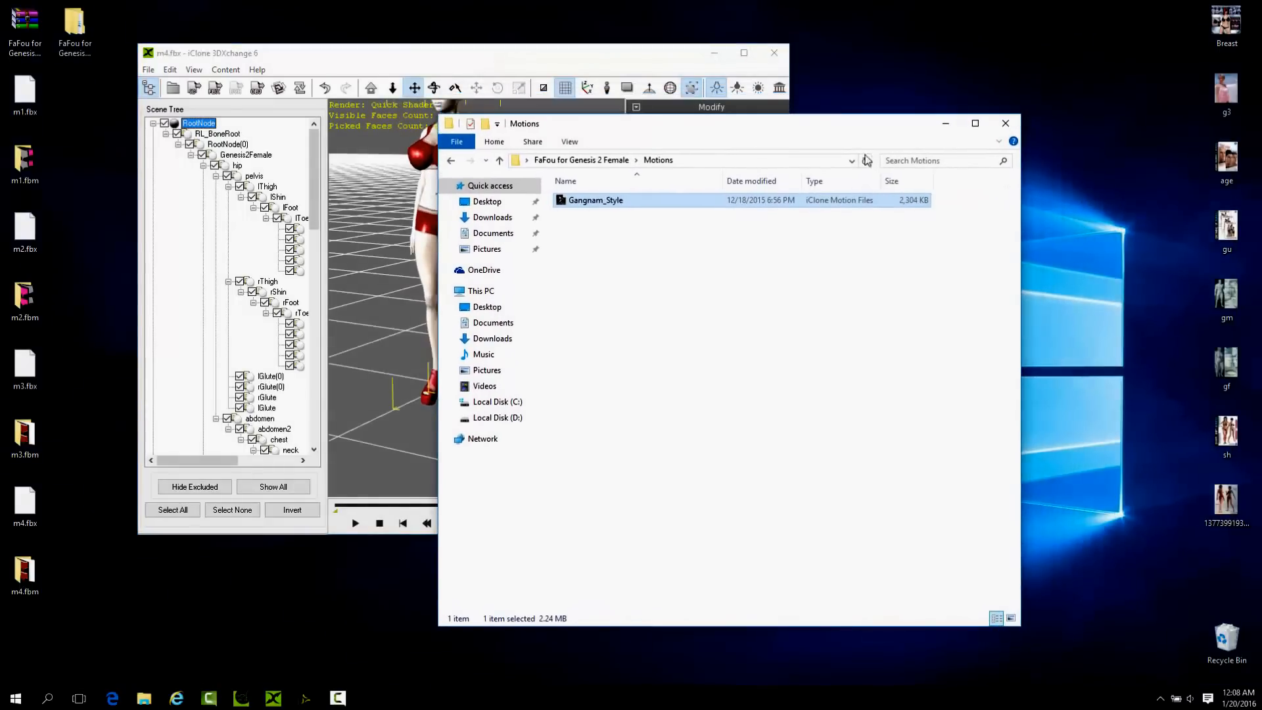
left_click(1005, 121)
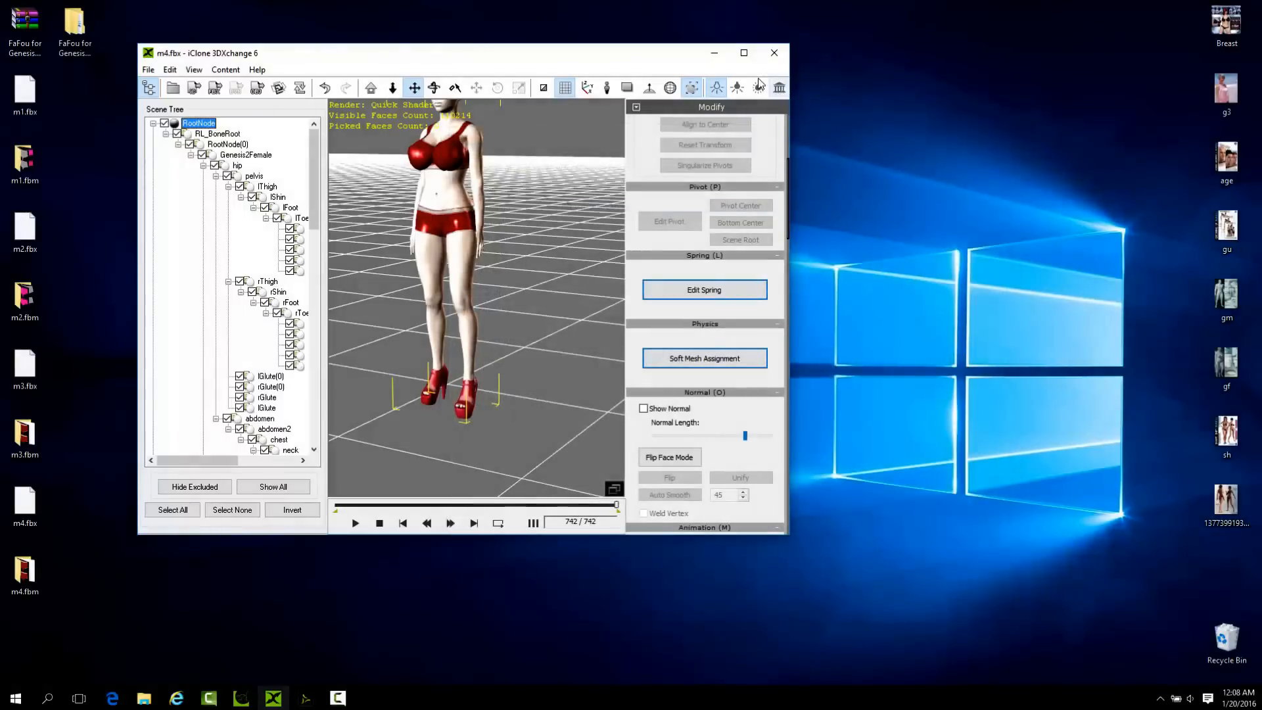
left_click(743, 52)
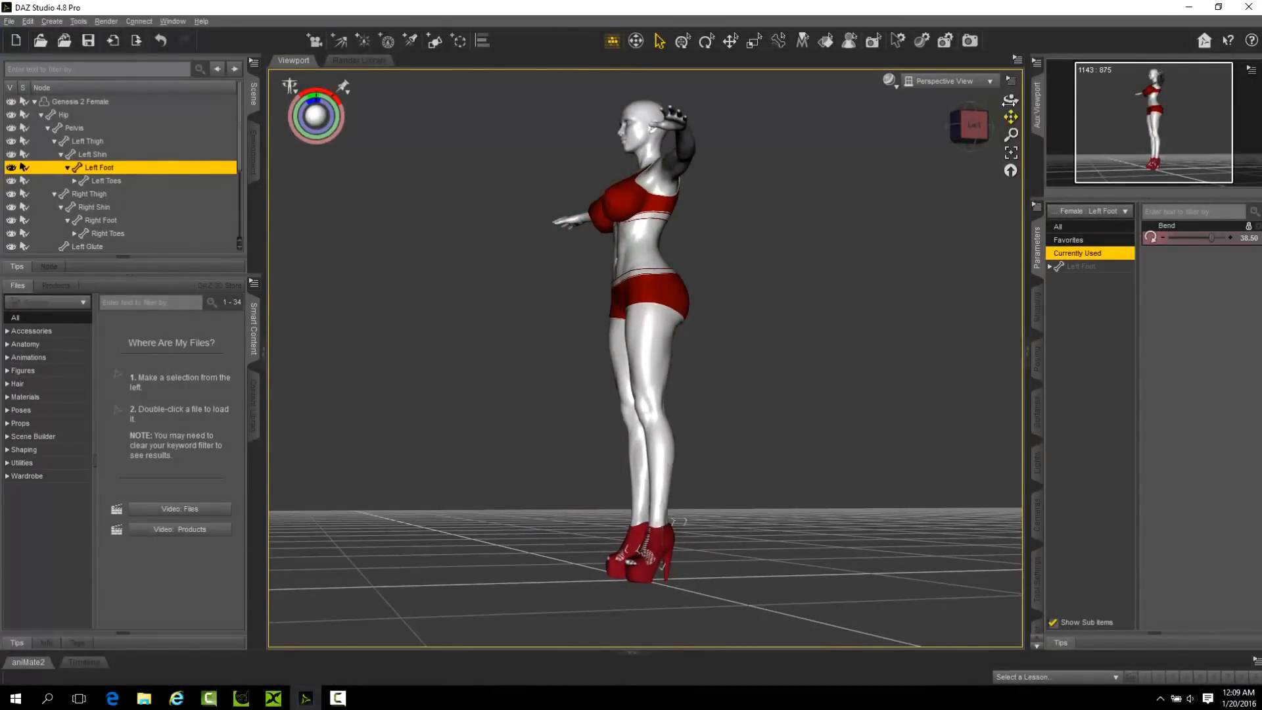
Switch to DAZ Studio, show the figure from the front, and list the shaping morphs currently used on it.
left_click_drag(1010, 98, 964, 211)
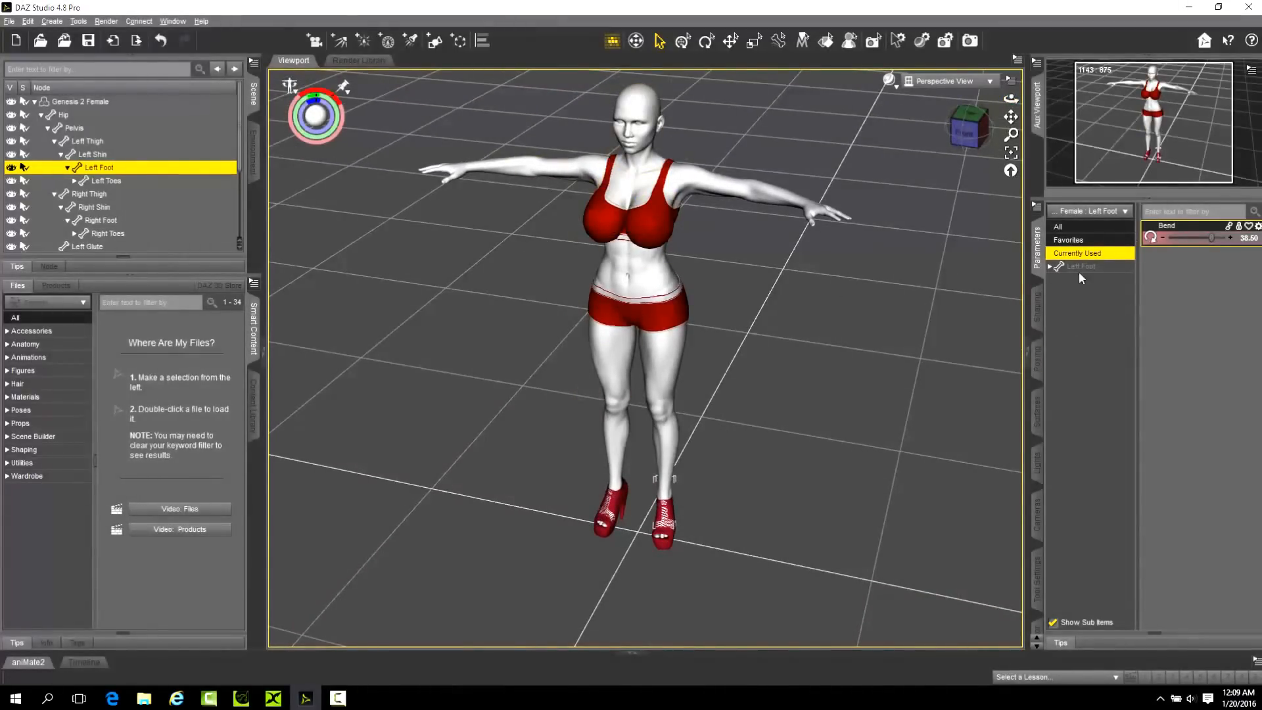
left_click(1038, 307)
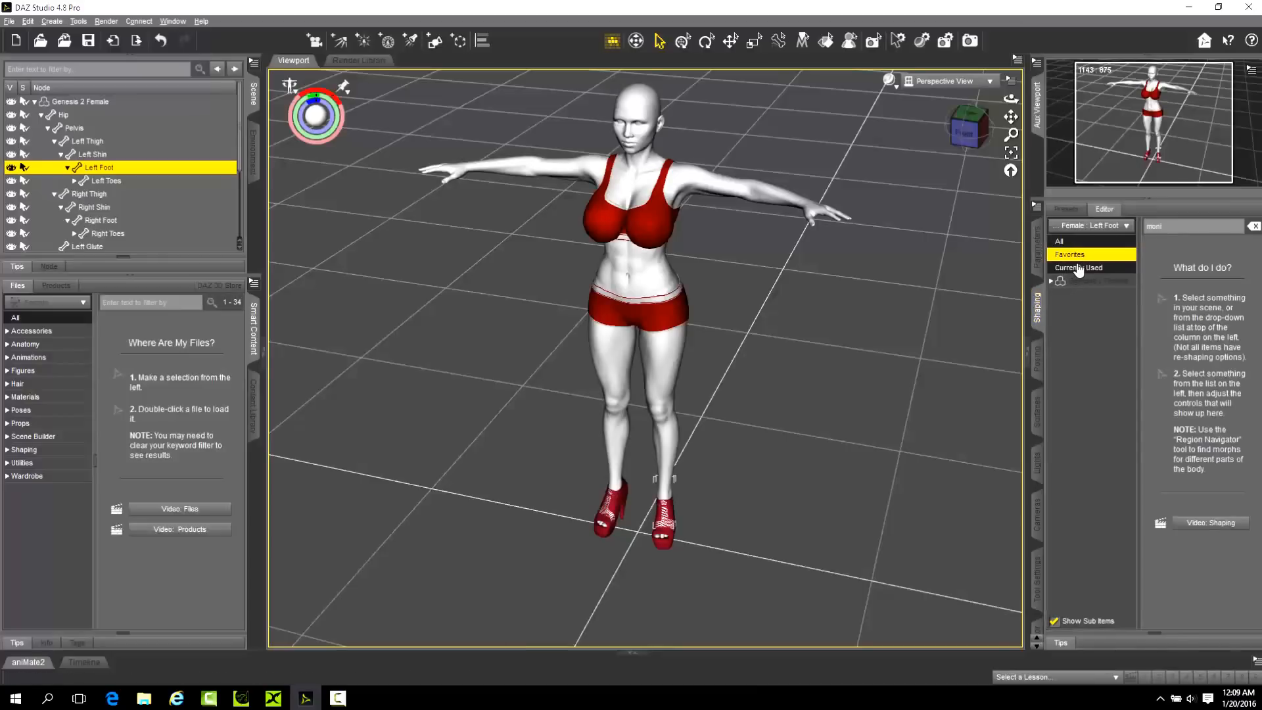
left_click(1079, 268)
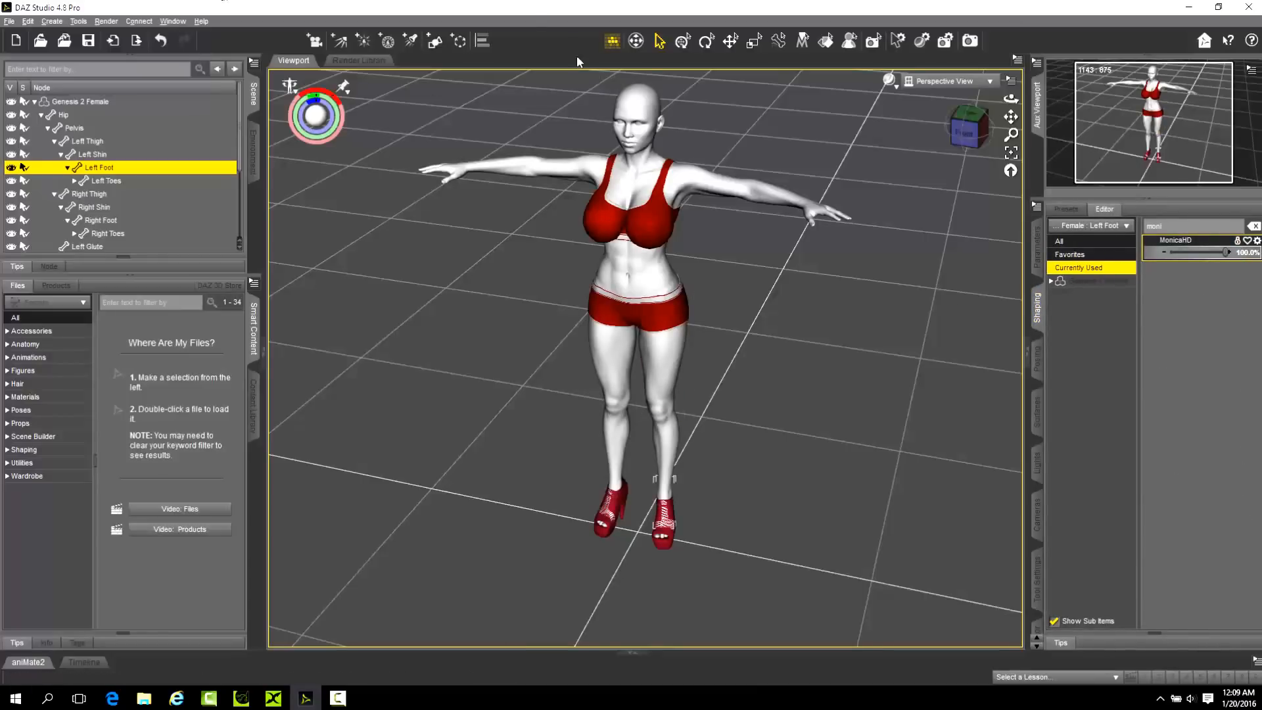
Select the whole Genesis 2 Female figure and apply the Quinty Mat Complete skin material to it.
left_click(34, 102)
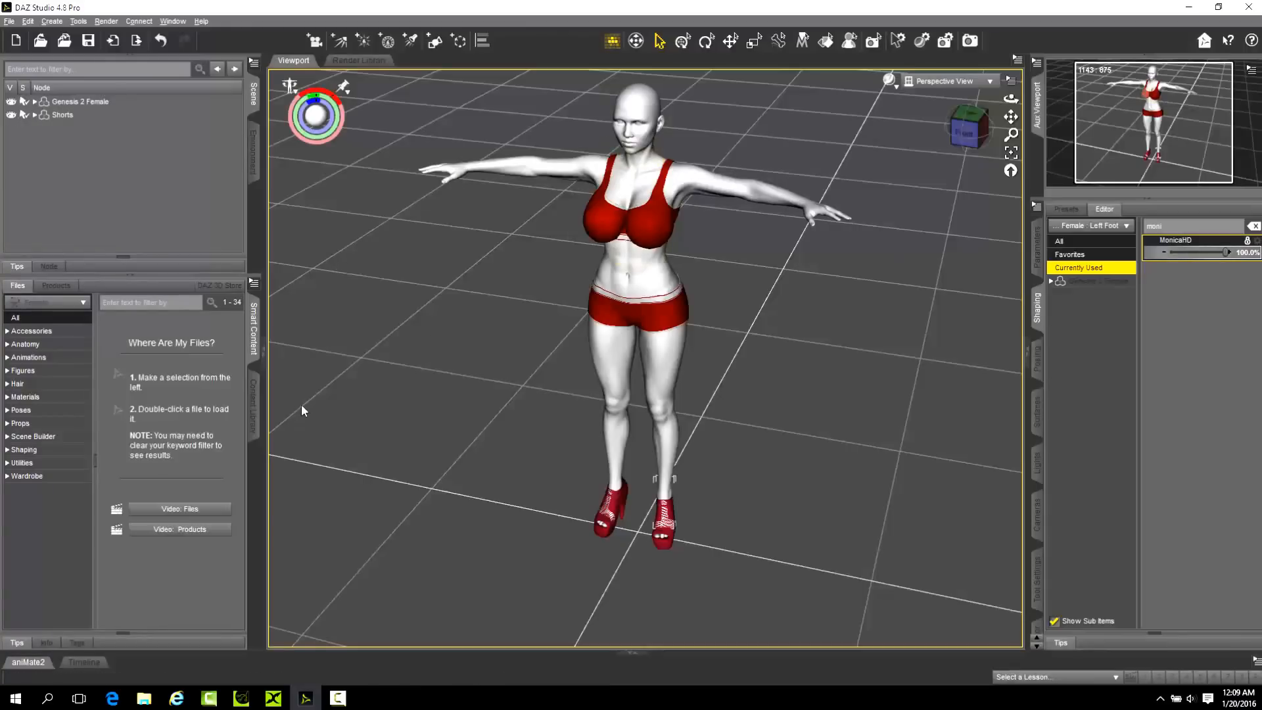
left_click(92, 102)
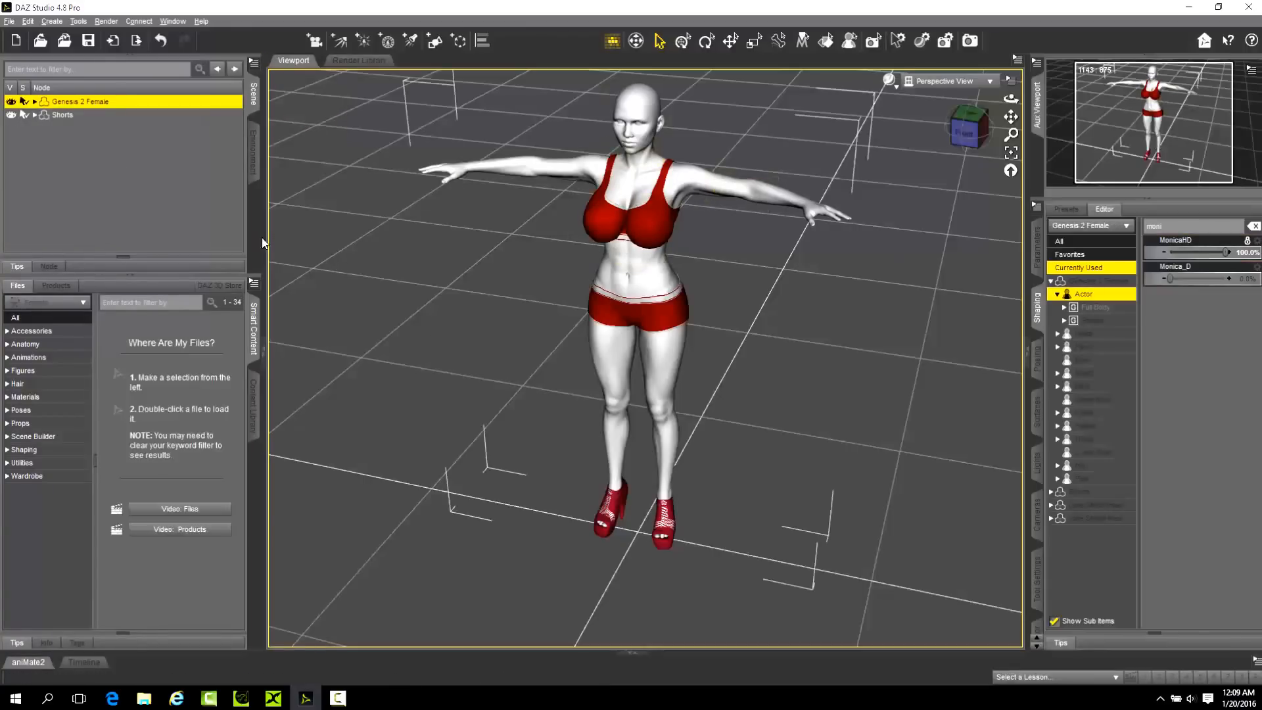
left_click(24, 397)
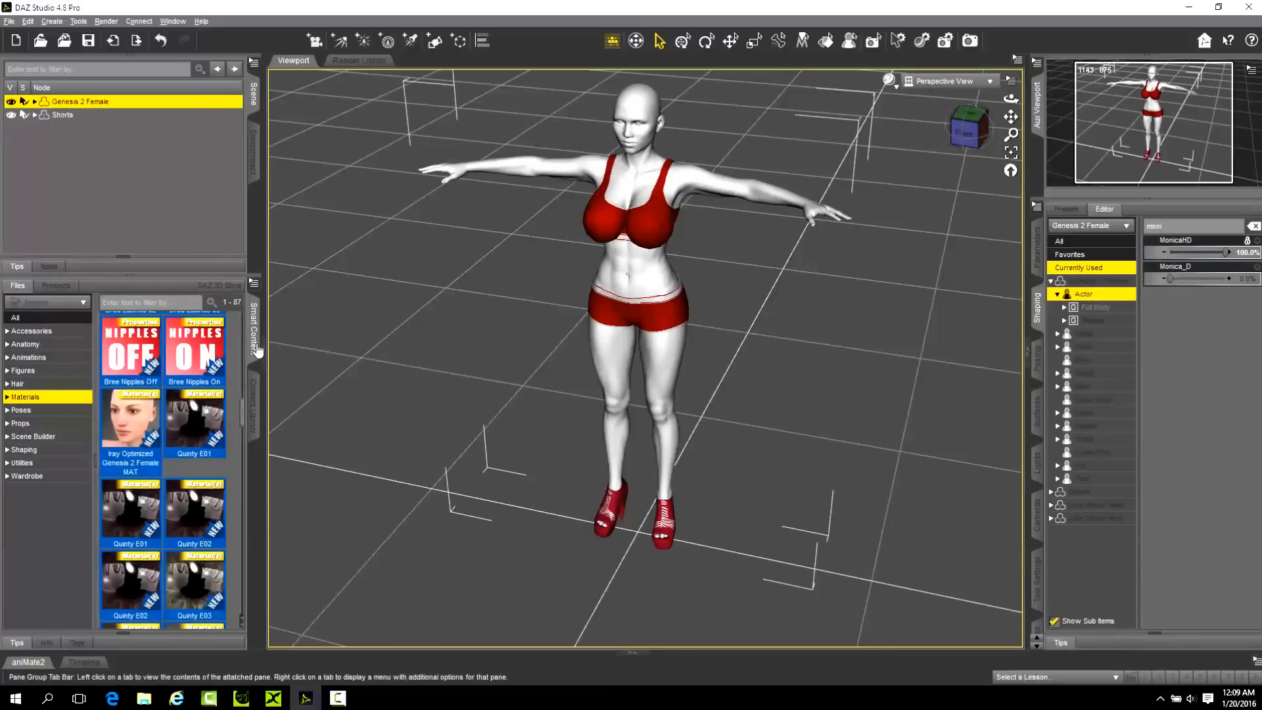
left_click_drag(239, 412, 230, 536)
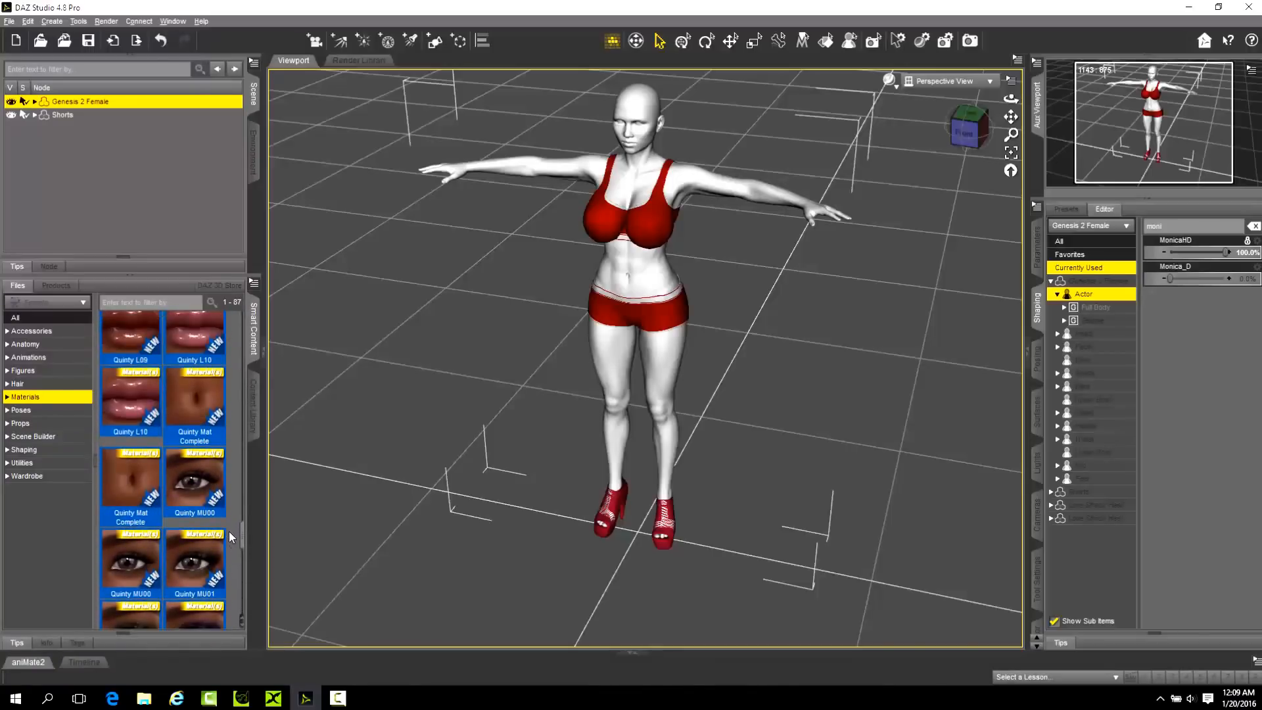
double_click(201, 407)
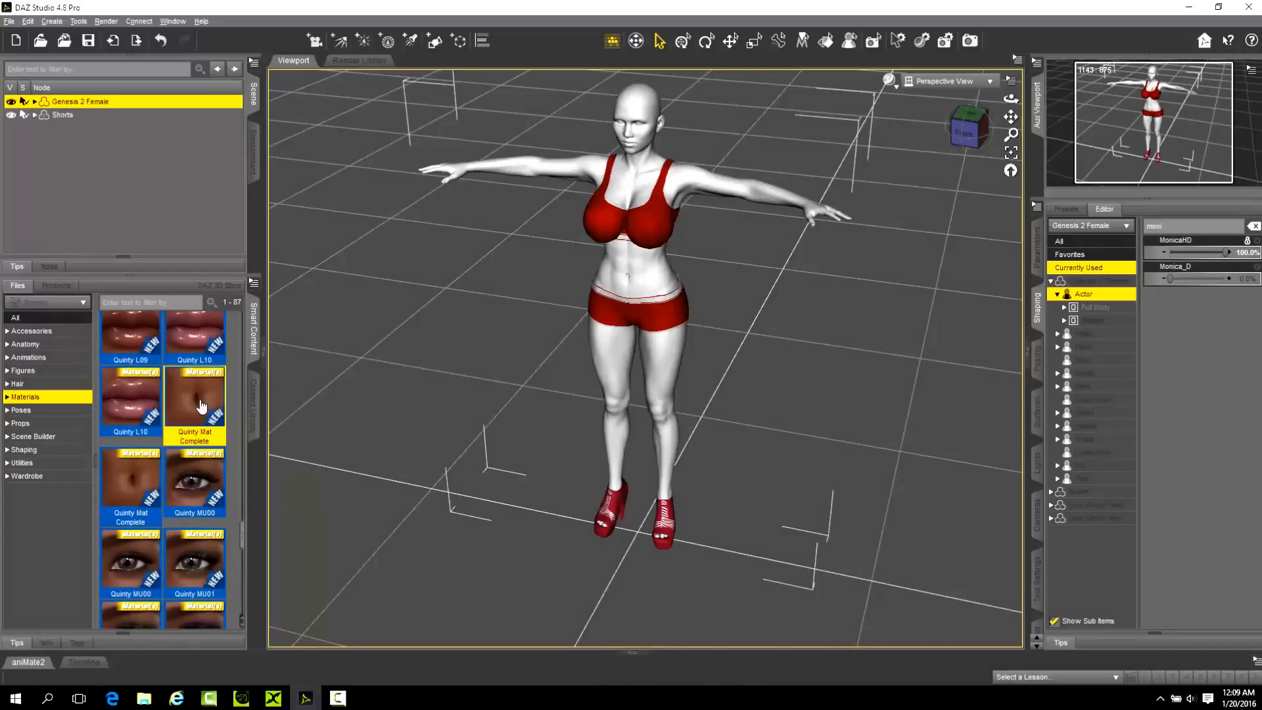
left_click(419, 351)
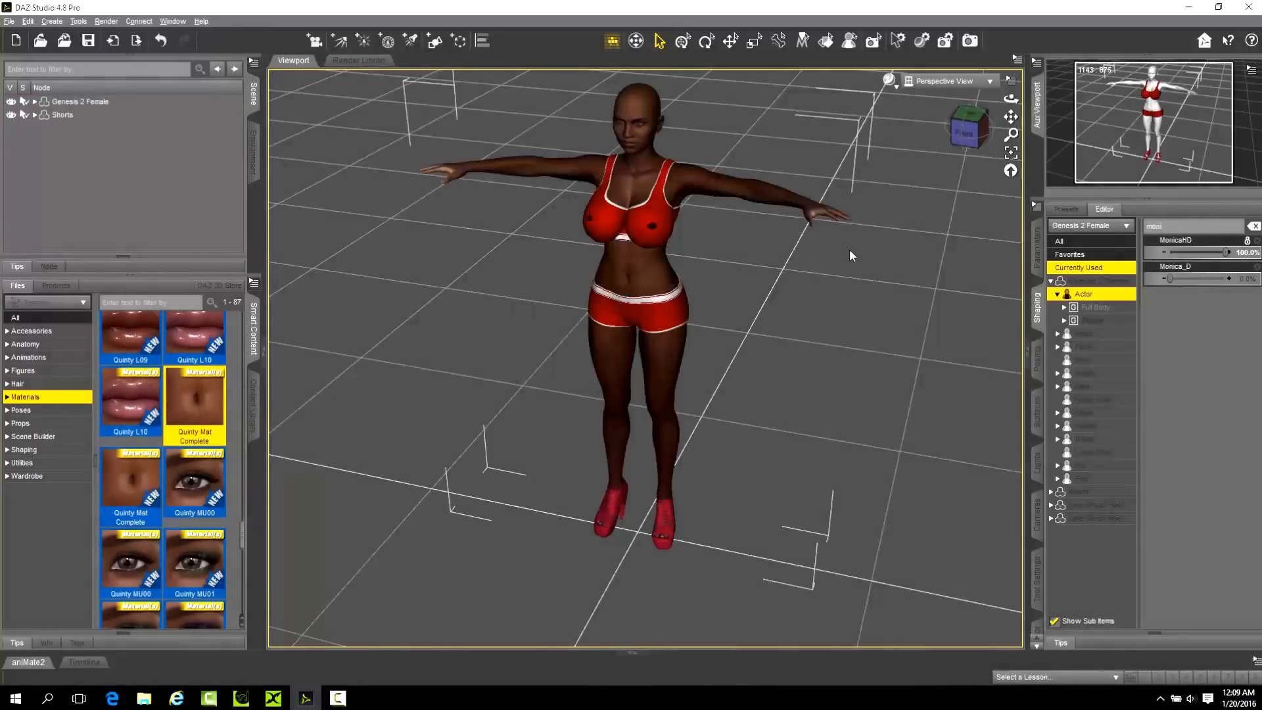
Add the Toulouse Genesis 2 Female hair to the figure.
left_click_drag(1011, 99, 3, 434)
left_click(17, 385)
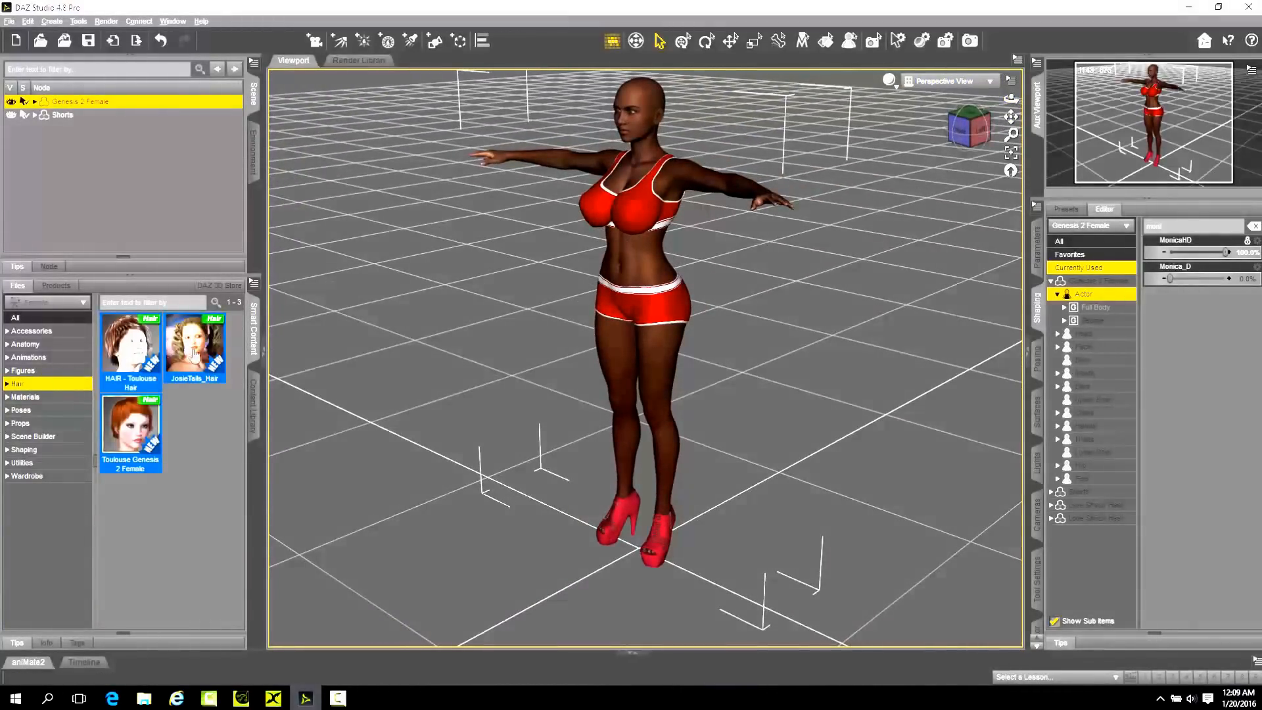
double_click(139, 430)
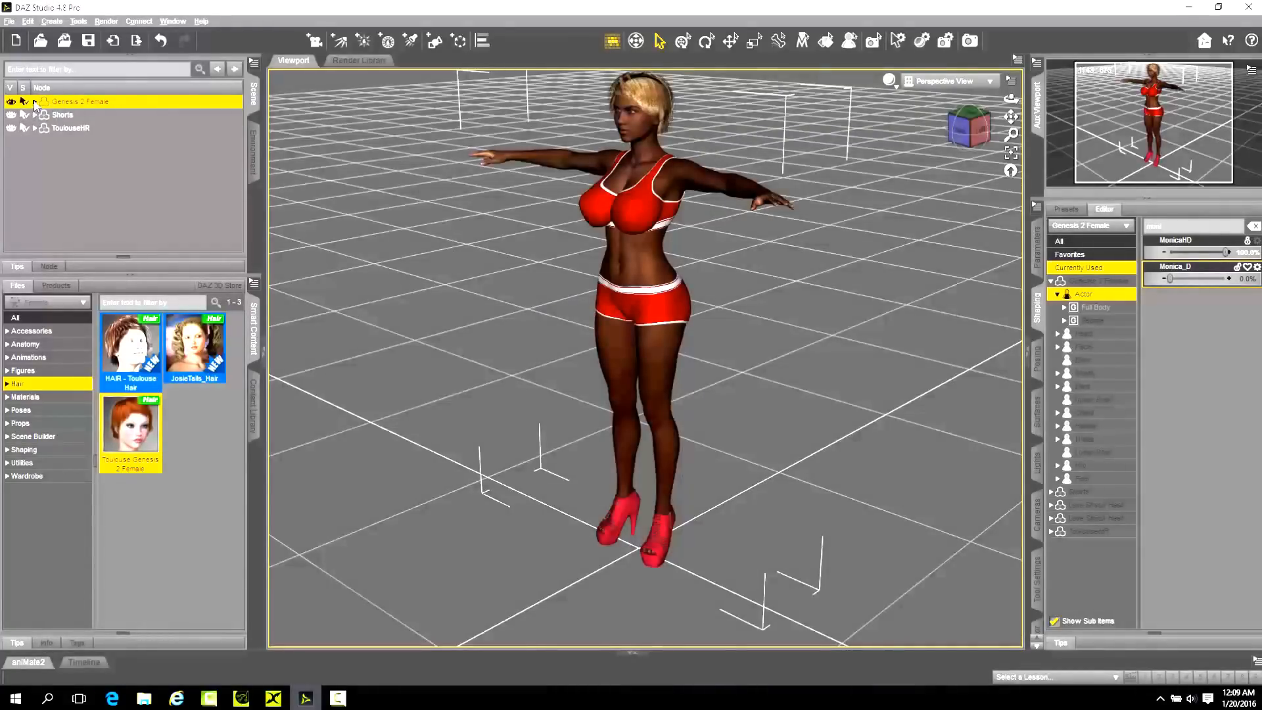
Select the ToulouseHR hair, collapse the figure's hip bones in the scene list, and apply the Col 09 Strands material.
left_click(63, 127)
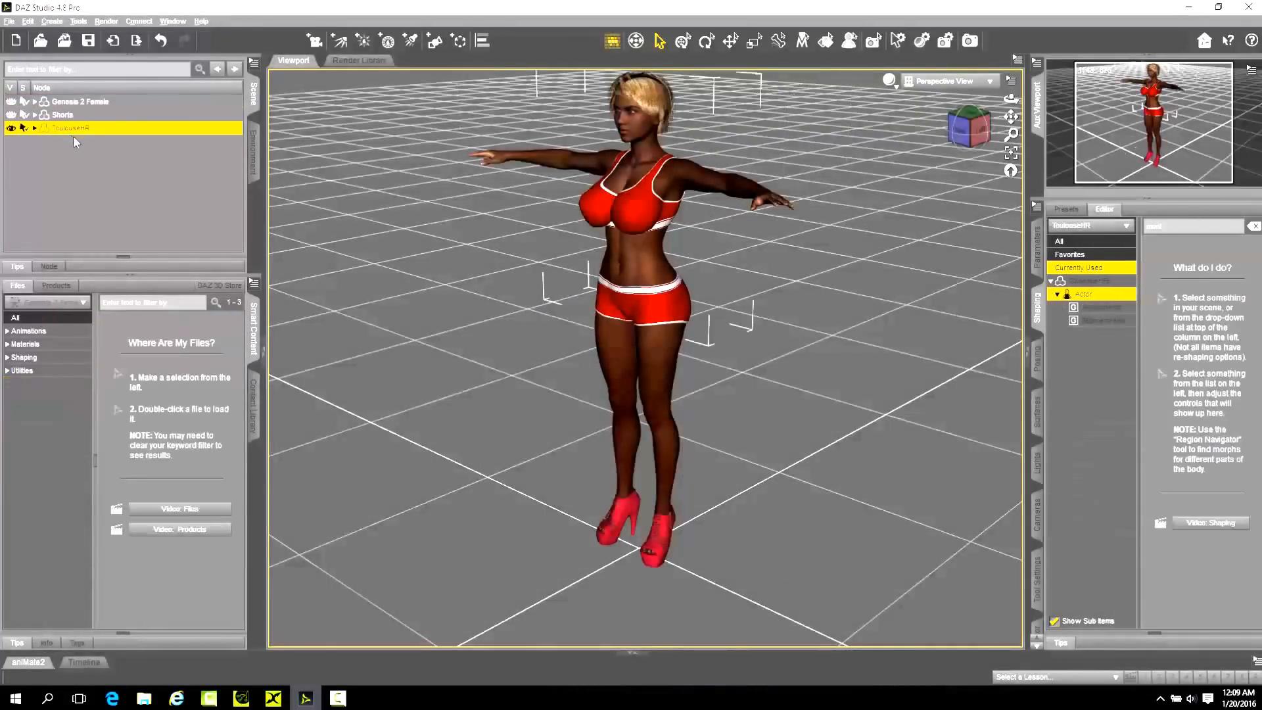
left_click(35, 102)
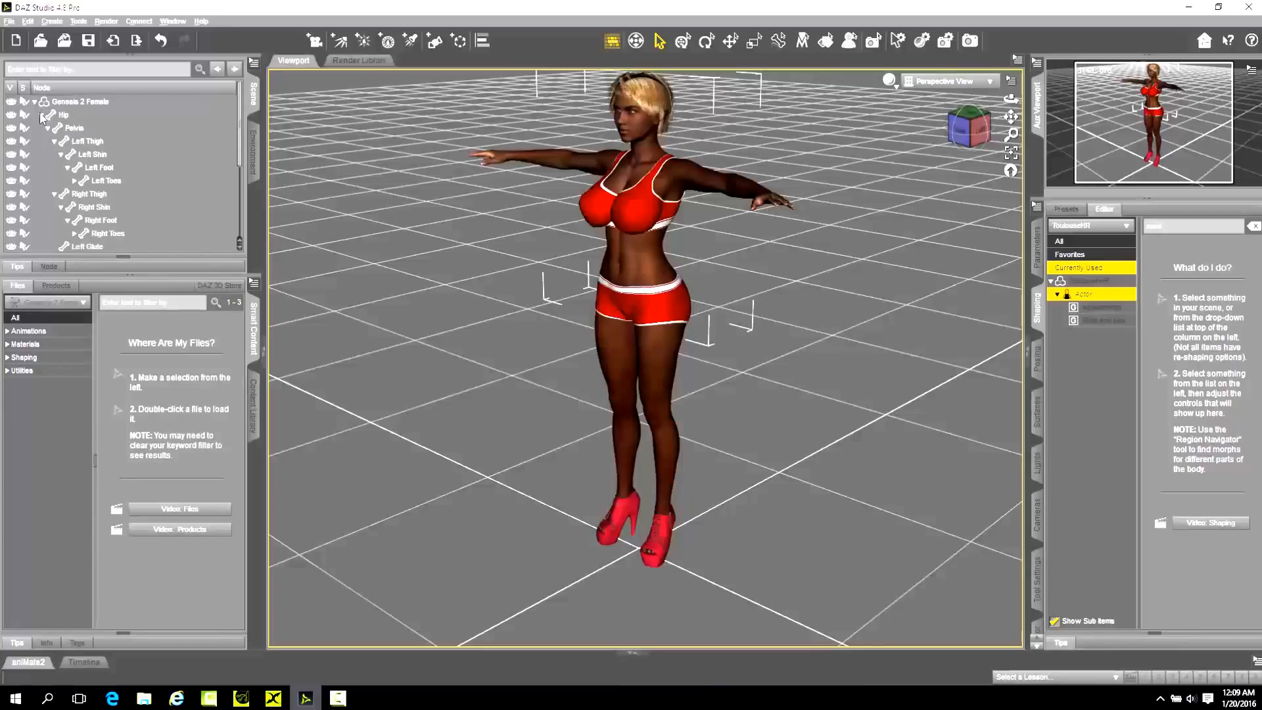
left_click(41, 115)
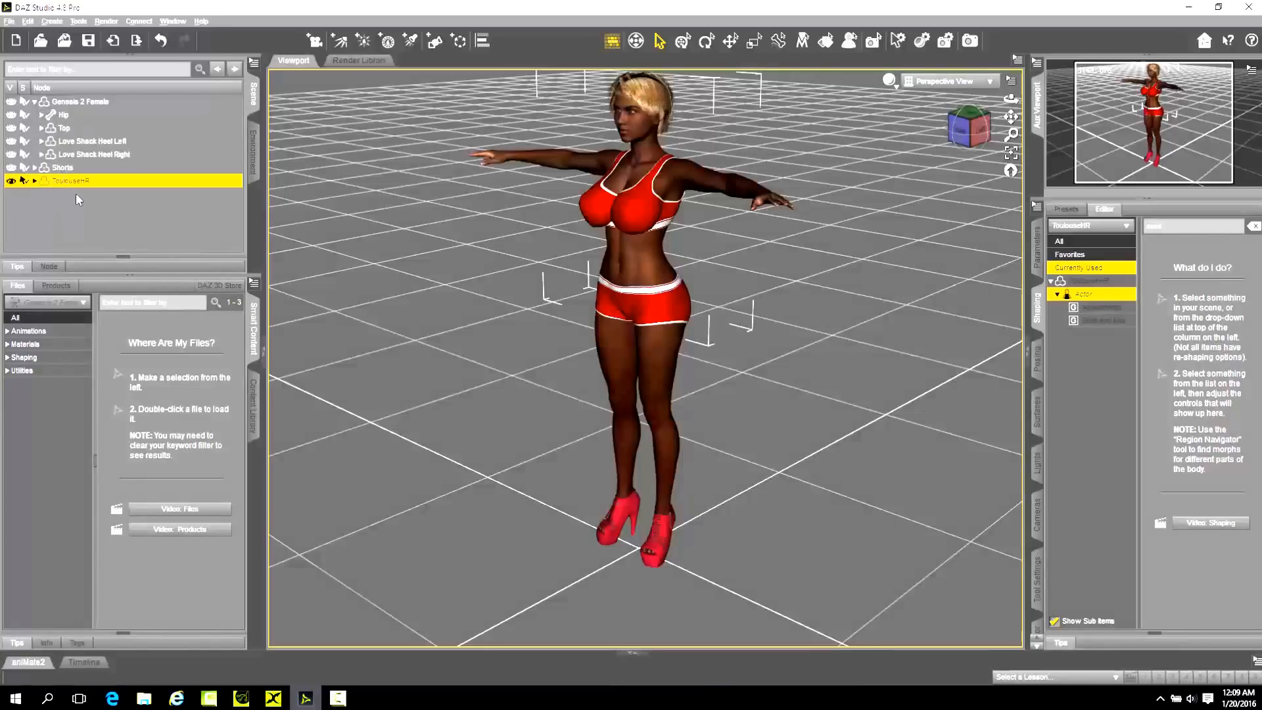
left_click(39, 345)
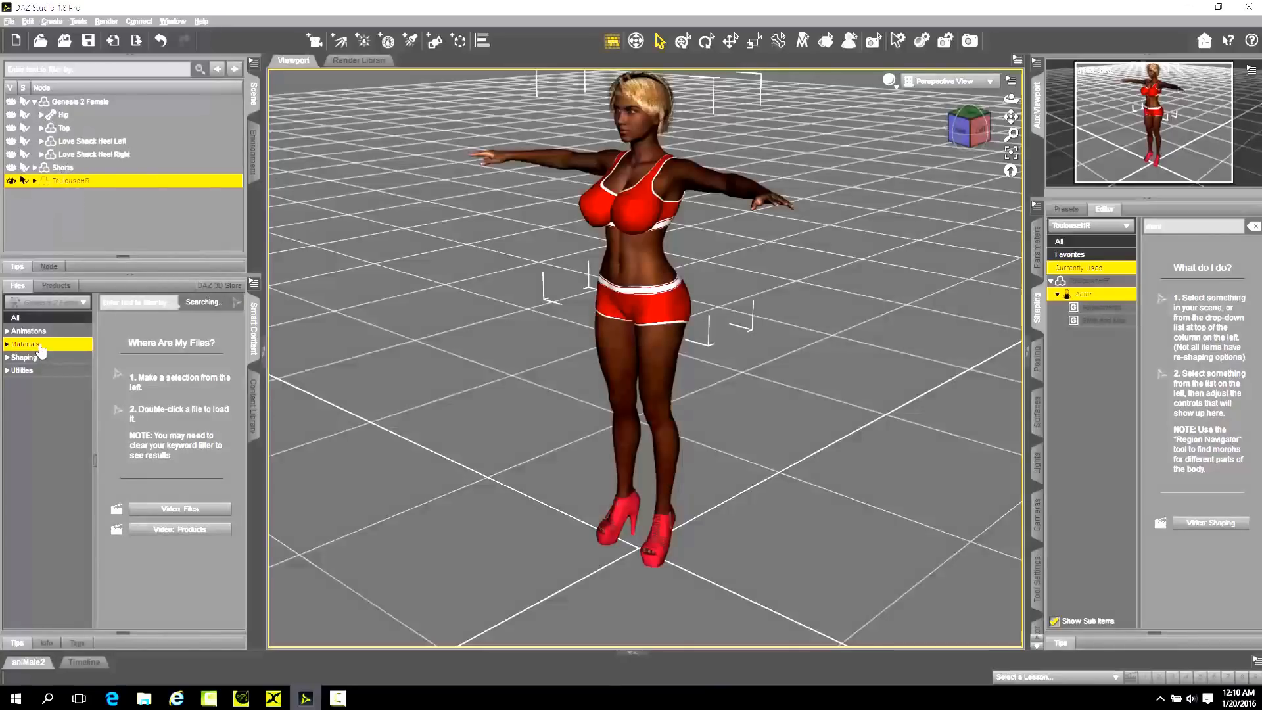
scroll(201, 453, "down", 5)
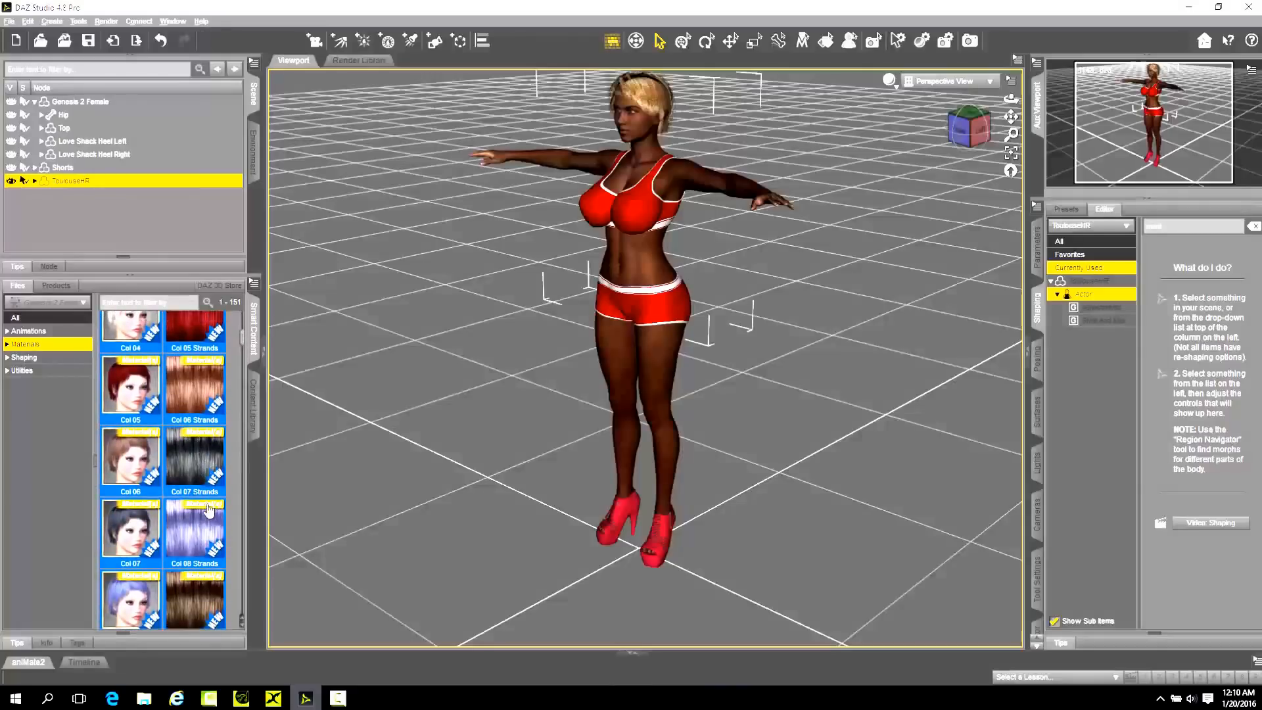
double_click(197, 592)
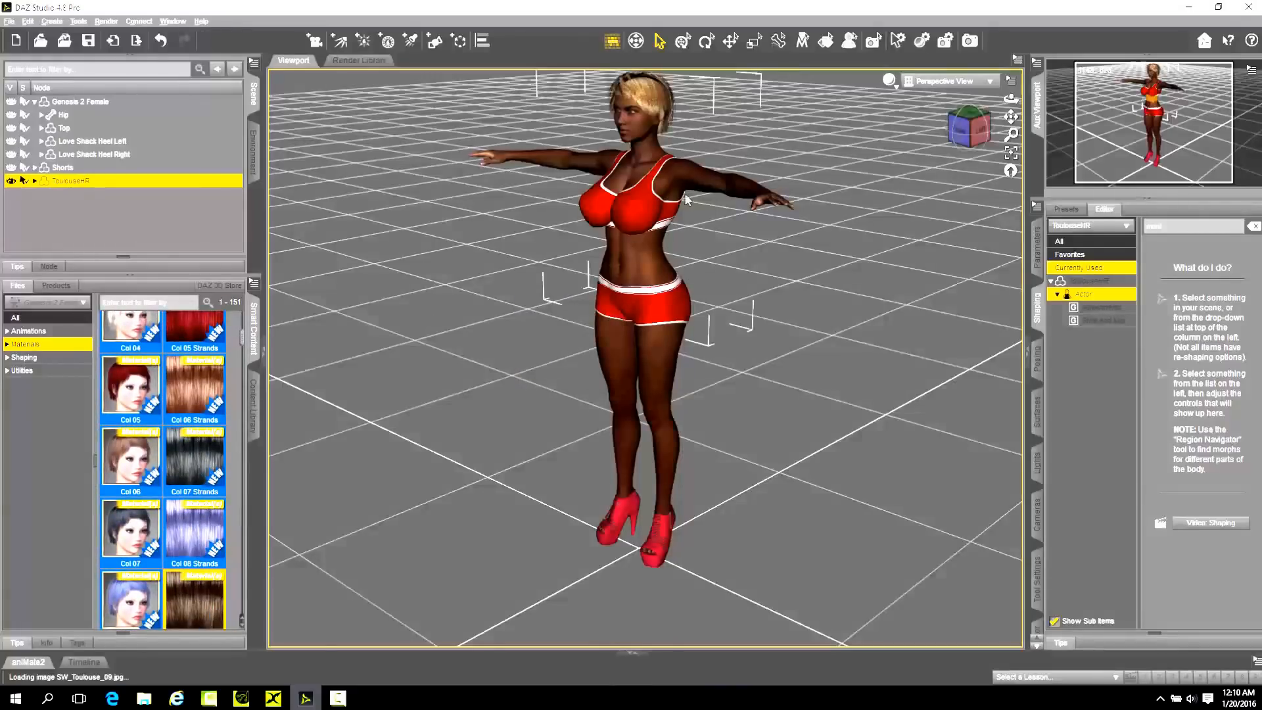
Apply the Col 15 material to the ToulouseHR hair.
scroll(215, 398, "down", 6)
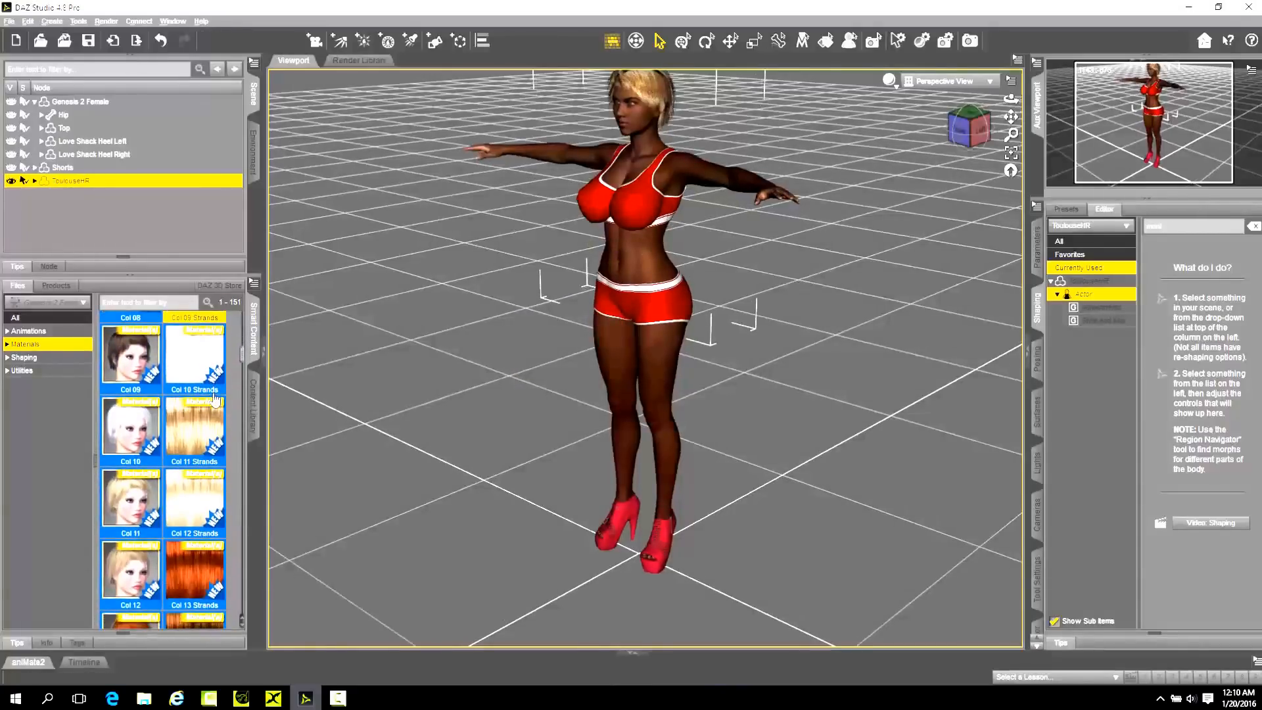
scroll(204, 410, "down", 1)
double_click(155, 464)
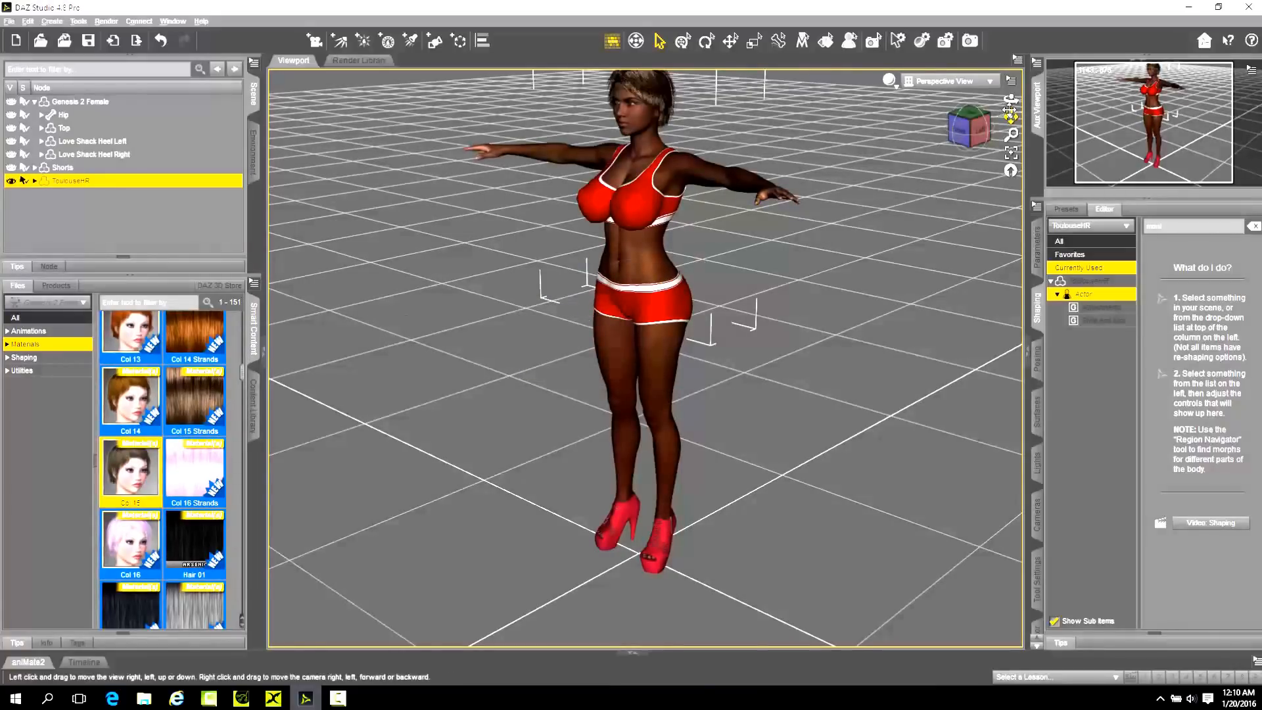
Examine the figure's new skin and hair from the front in a close view of the upper body.
left_click_drag(1010, 99, 966, 102)
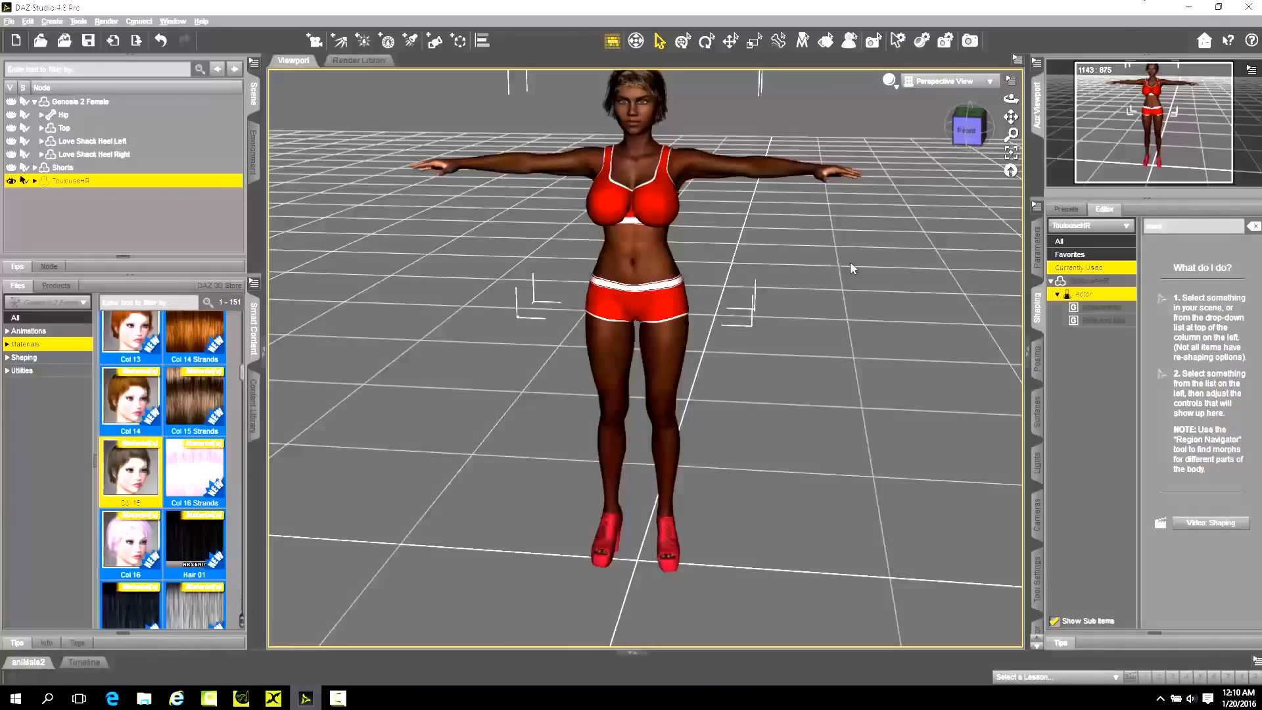
left_click_drag(1008, 114, 1007, 253)
scroll(682, 271, "up", 2)
scroll(678, 258, "up", 2)
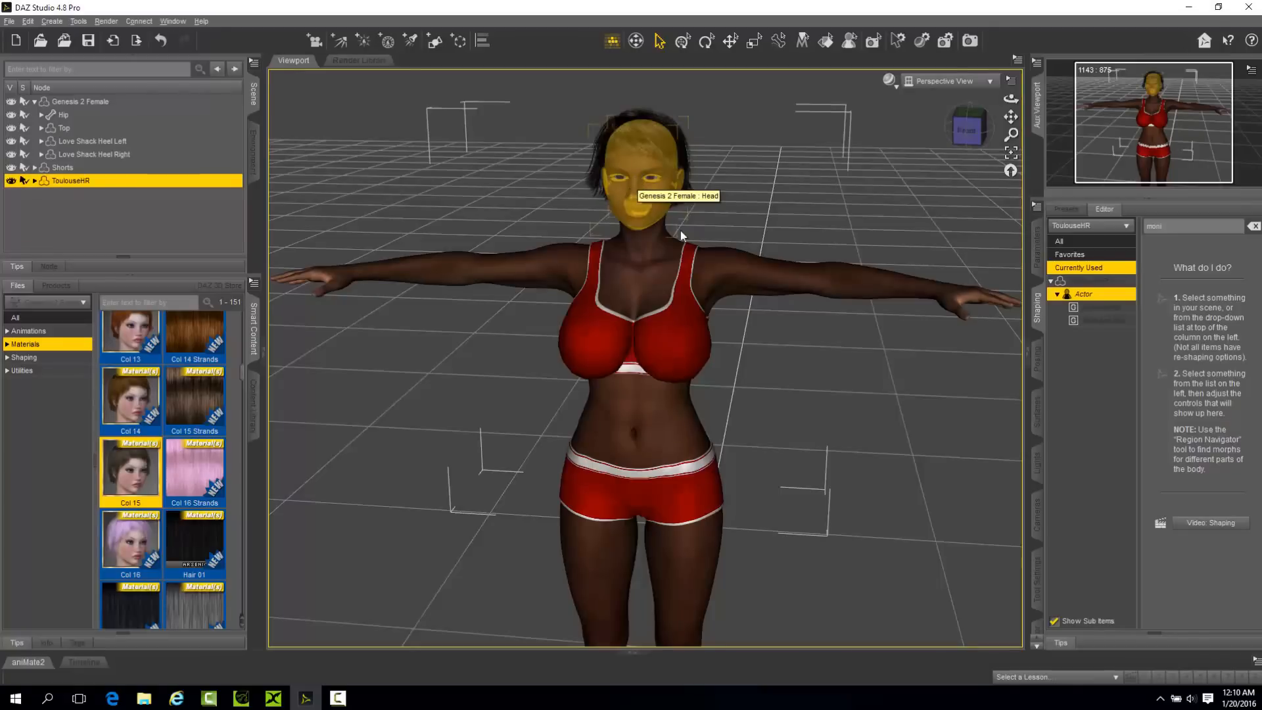
left_click(1218, 7)
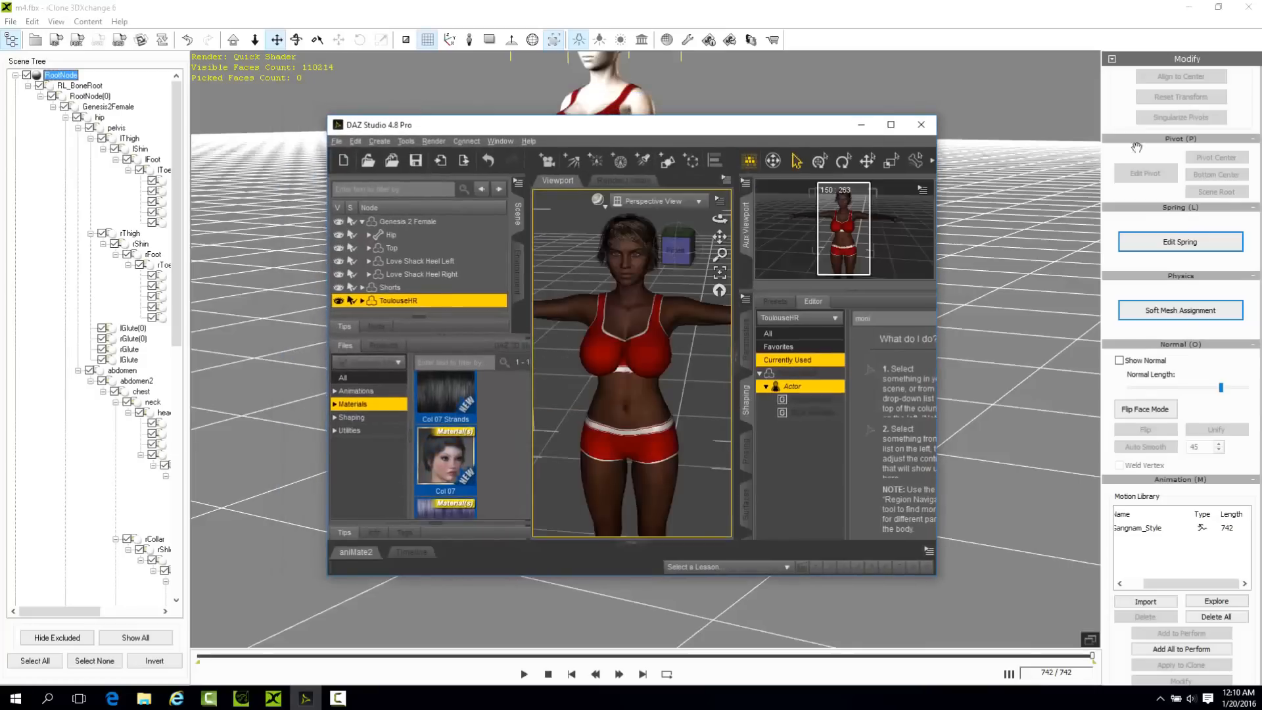
left_click(890, 124)
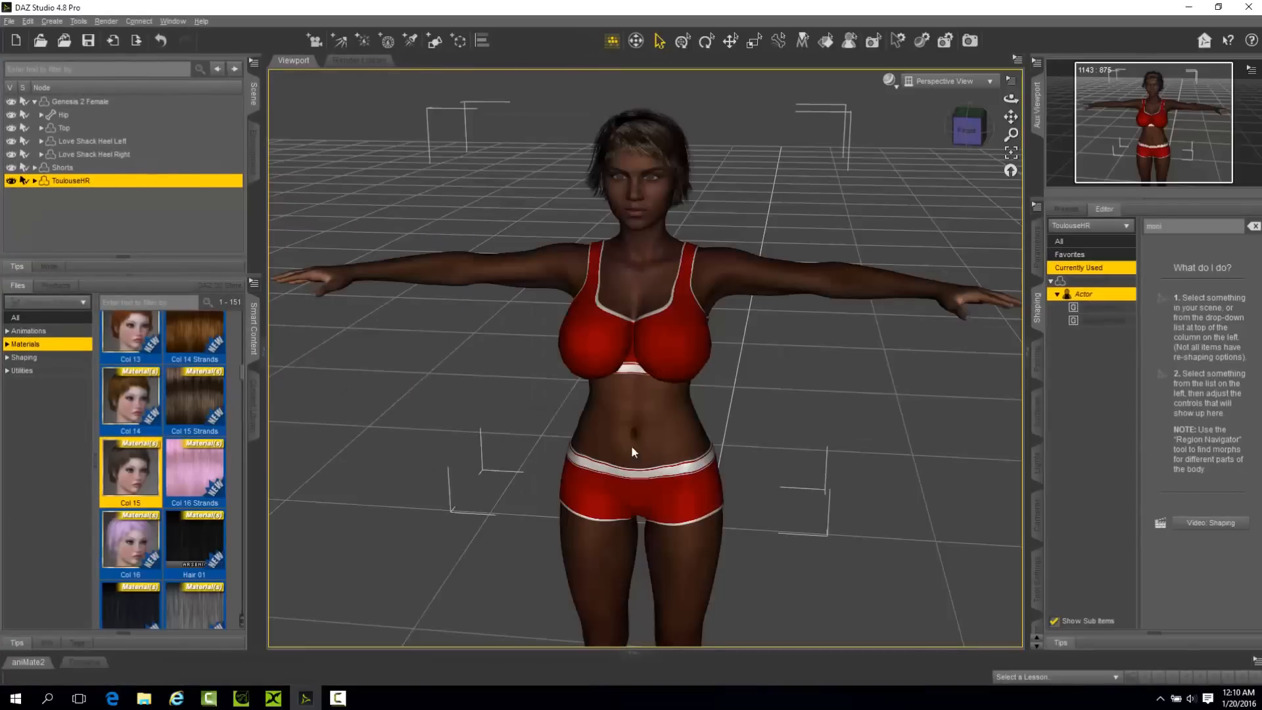
Open the animation Timeline and set its frame rate to 1 FPS.
left_click(29, 662)
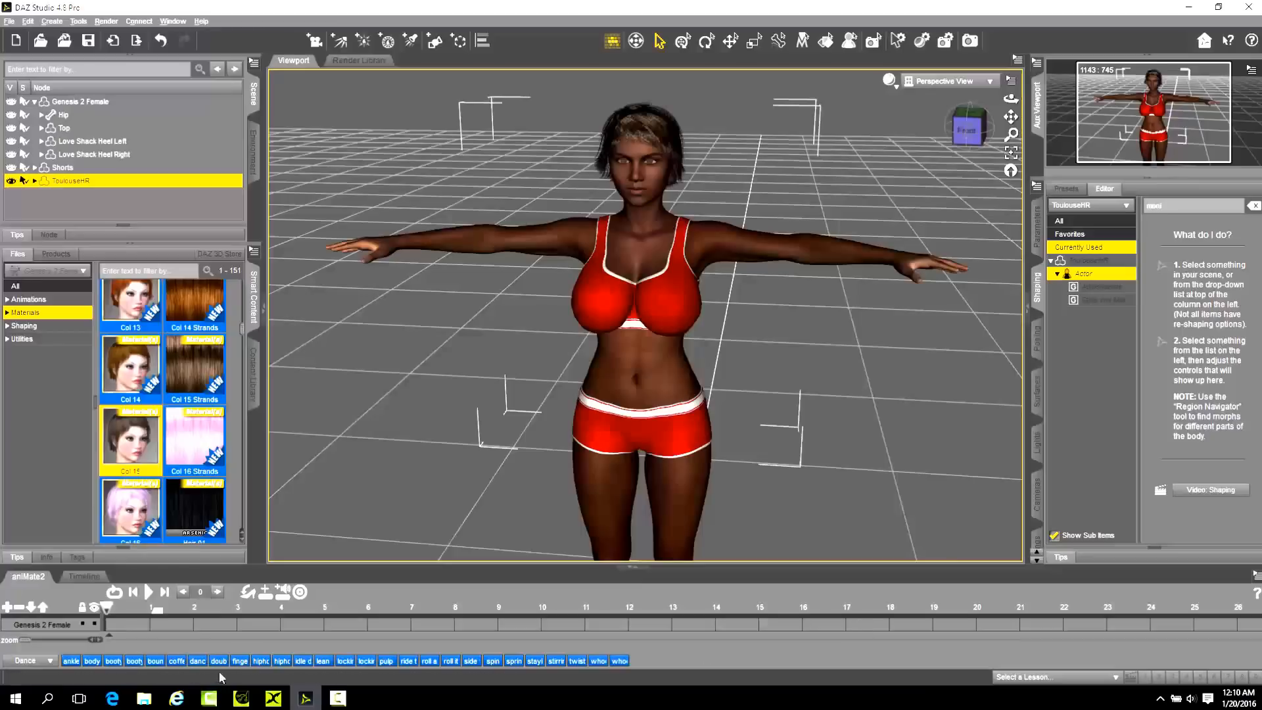
left_click(68, 577)
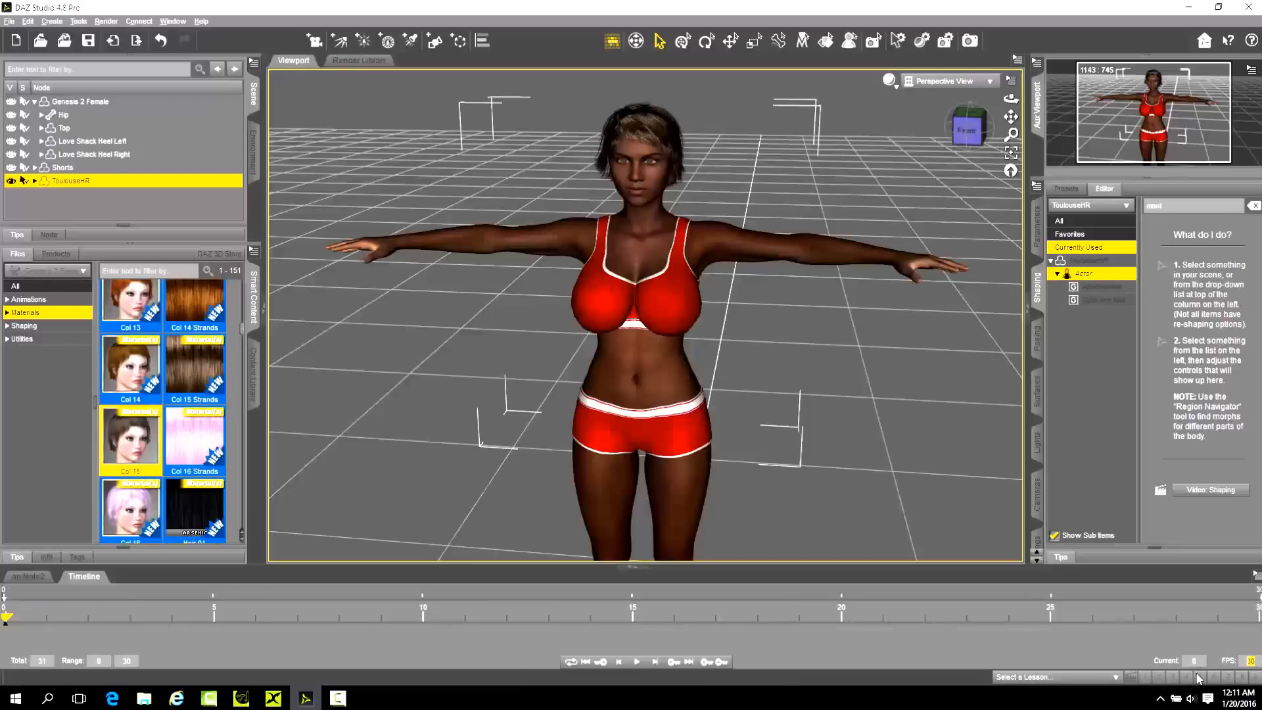
key("Return")
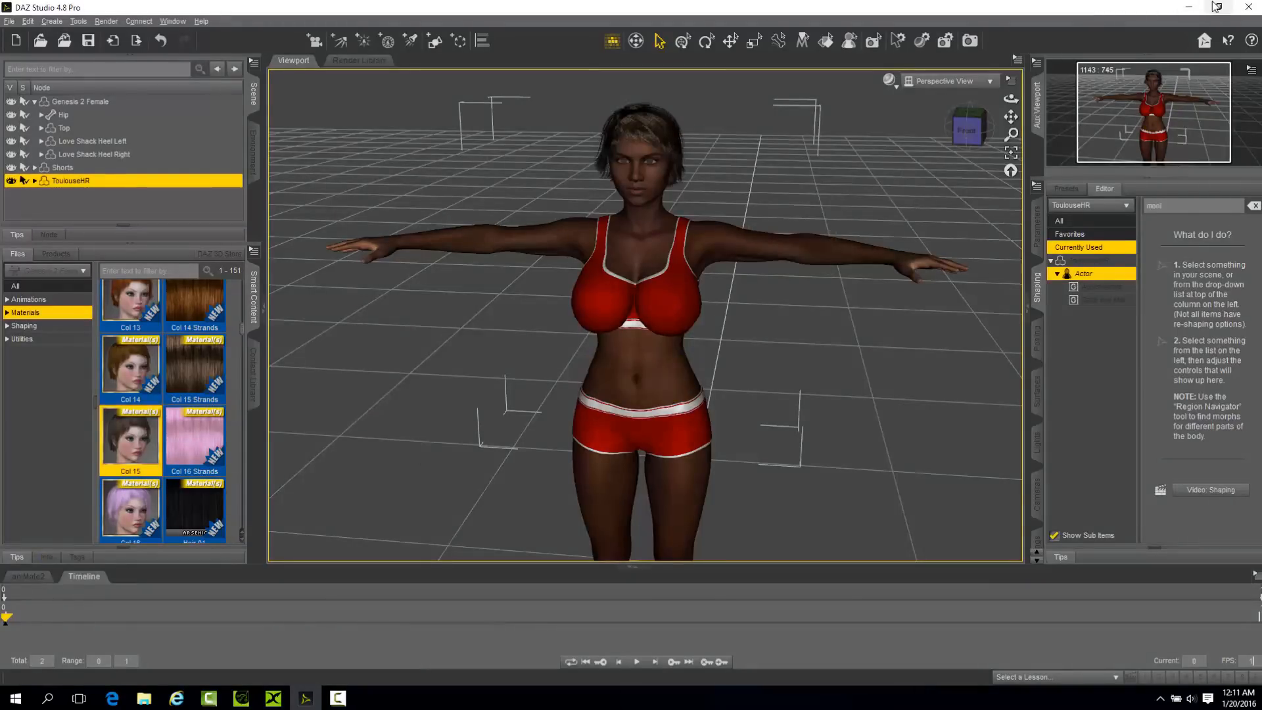
Open the D:\Libraries\Reallusion\FaceKey - TPoses folder in File Explorer, with the other windows out of the way.
left_click(1217, 7)
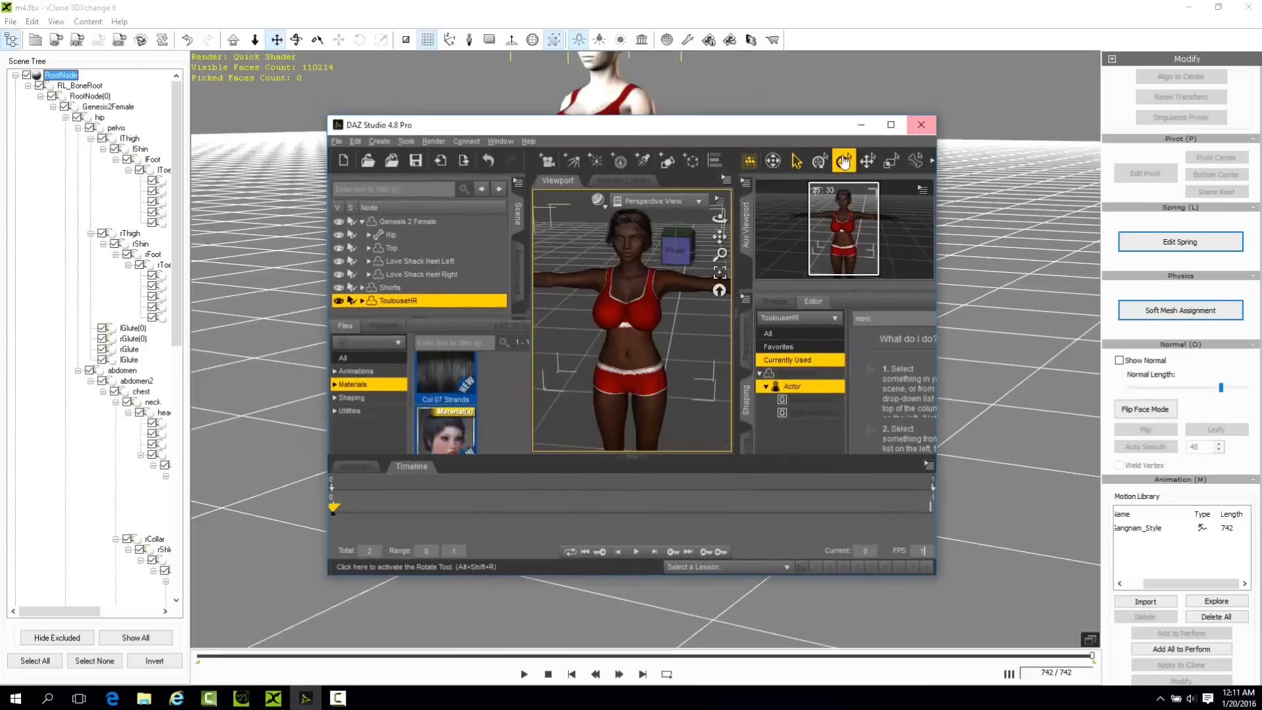
left_click(1188, 8)
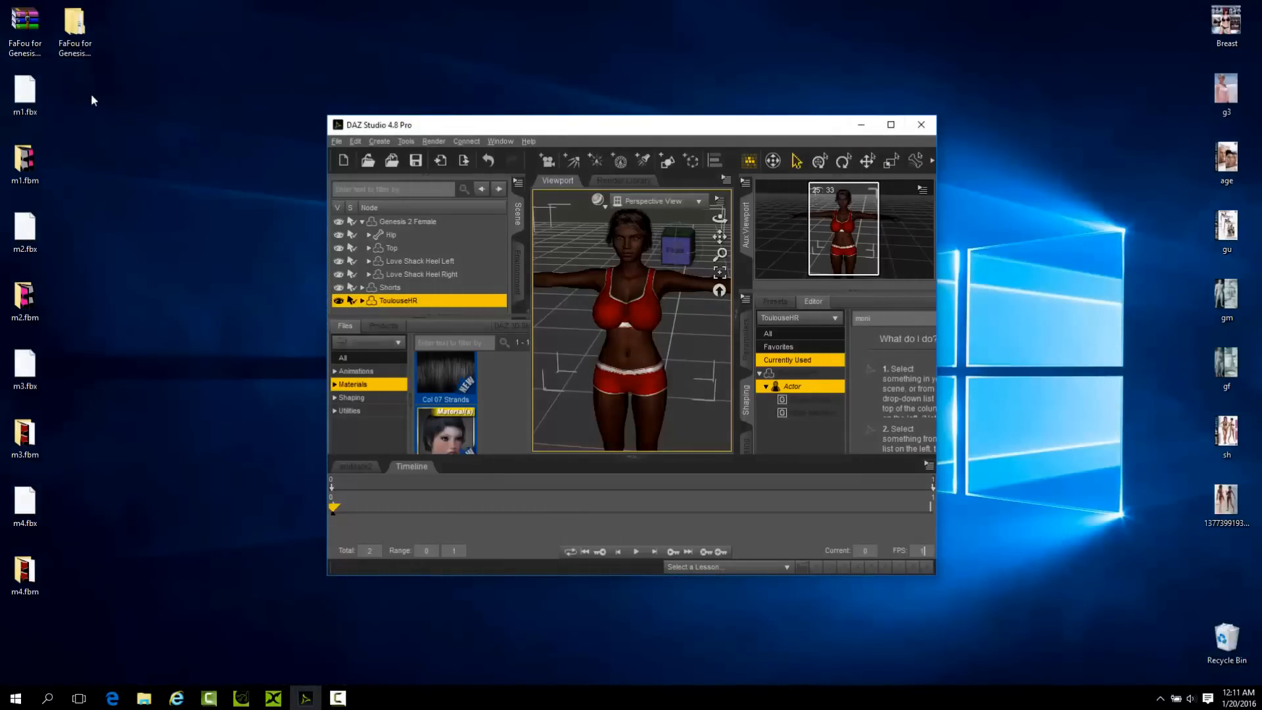
double_click(74, 26)
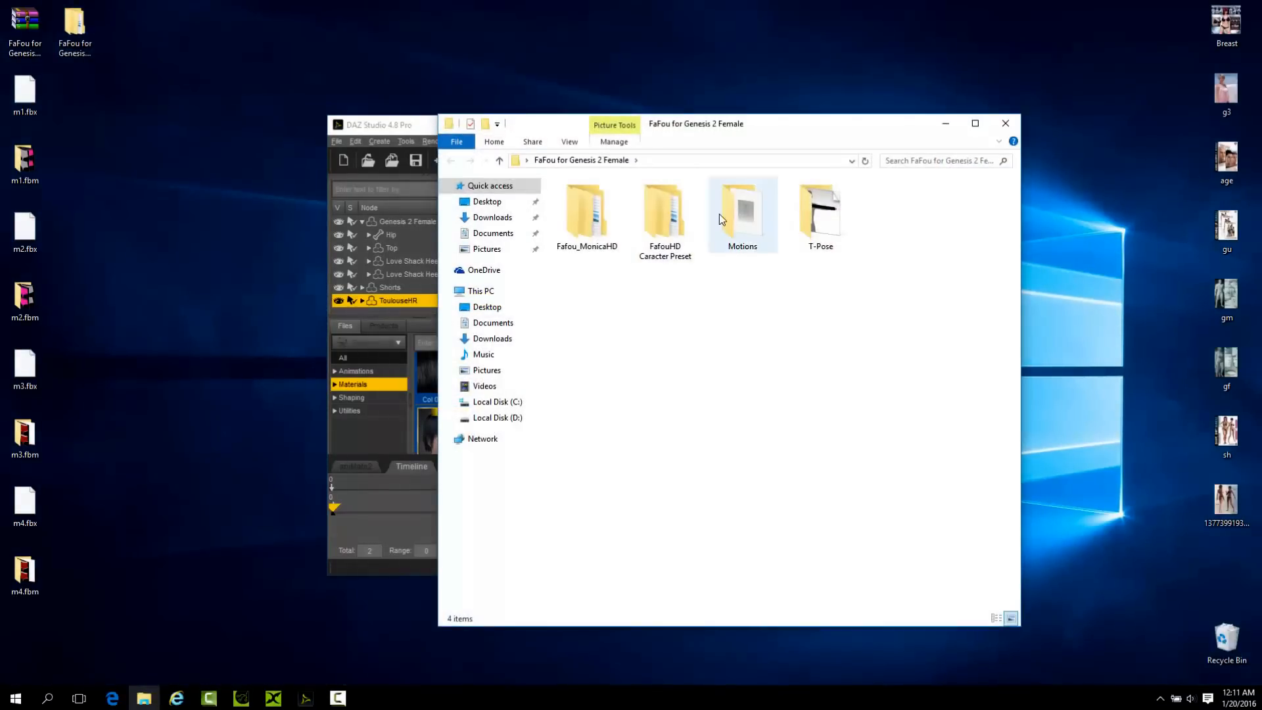
left_click(509, 417)
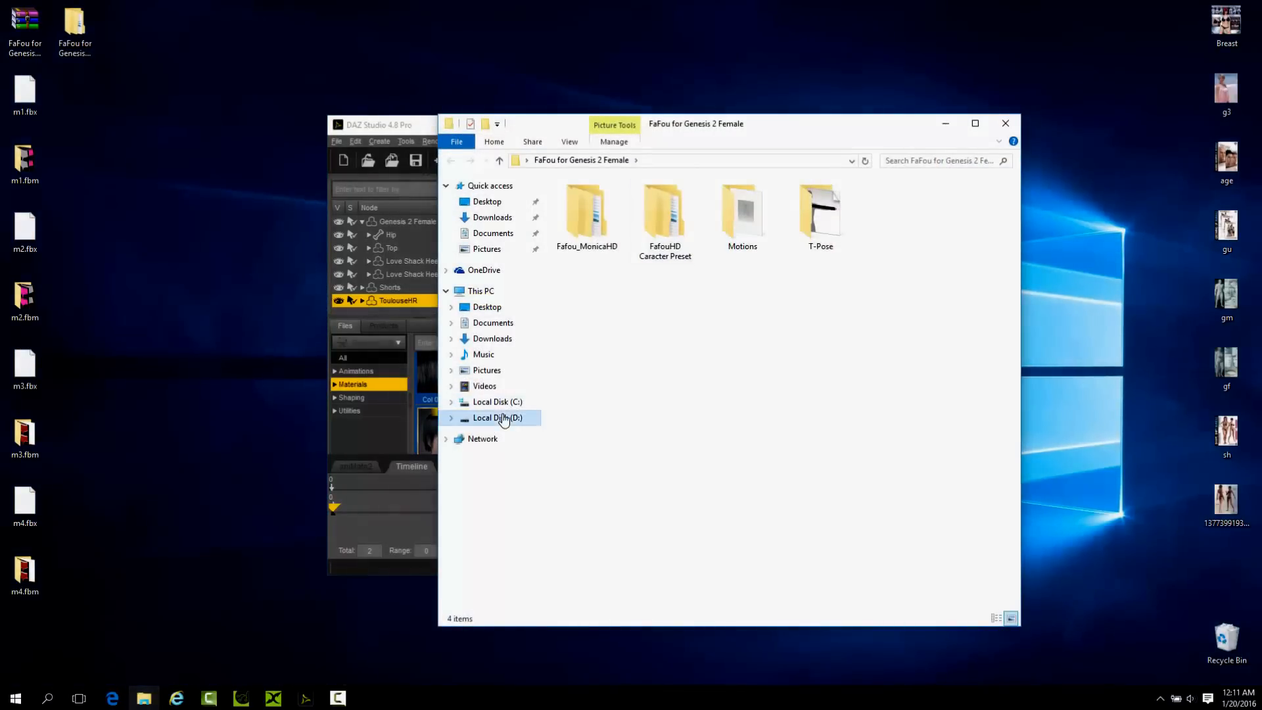
double_click(582, 228)
left_click(587, 256)
double_click(586, 257)
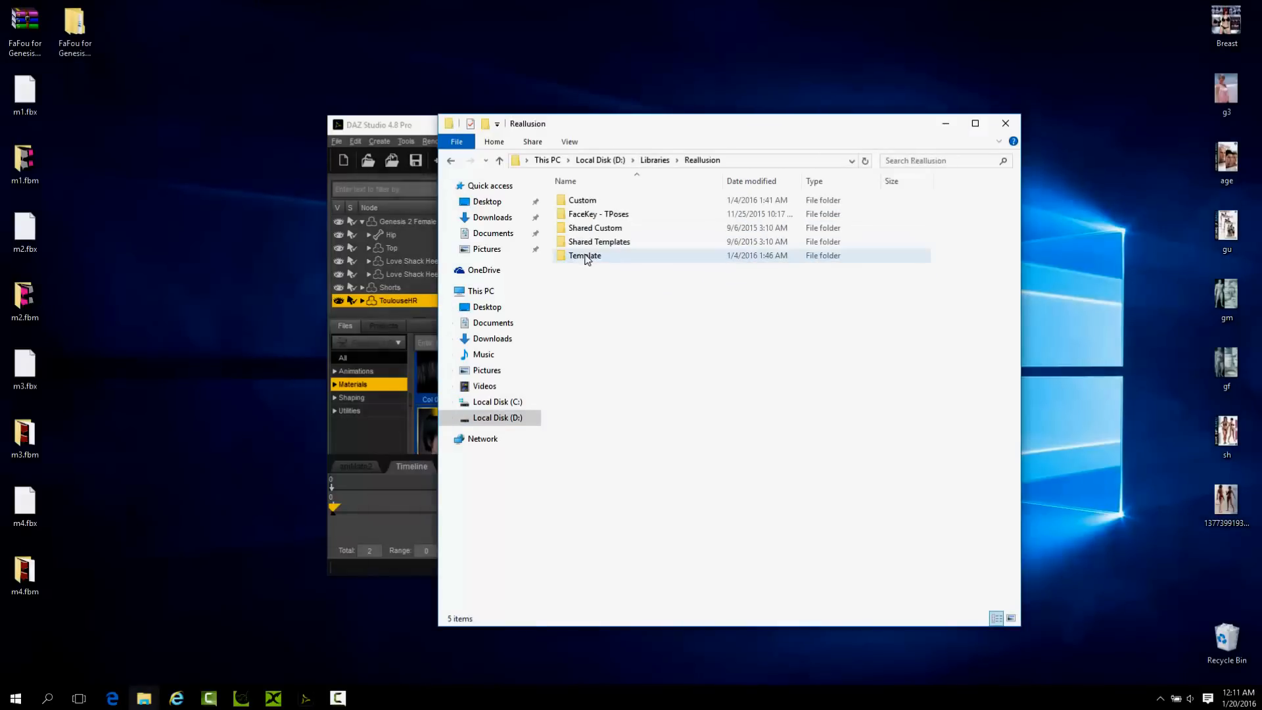
double_click(600, 214)
Arrange the FaceKey - TPoses folder and the scene window side by side.
left_click_drag(684, 125, 959, 155)
left_click(679, 125)
left_click_drag(679, 124, 507, 115)
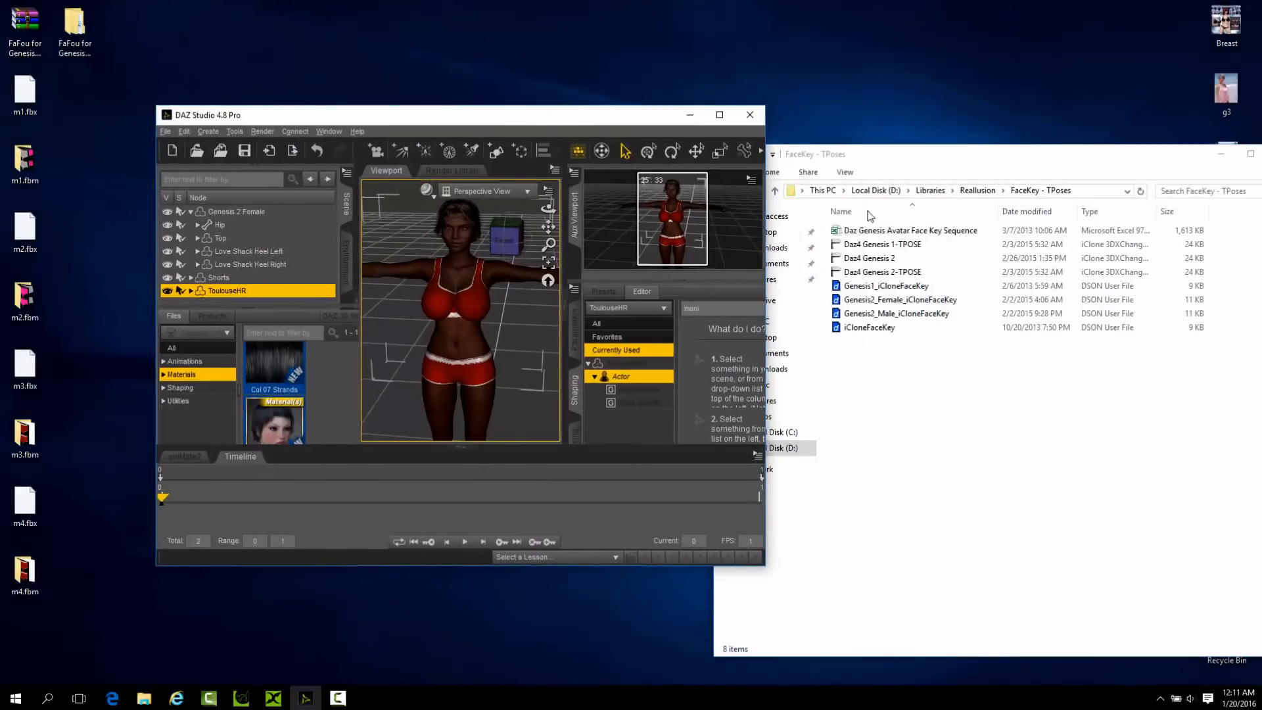
Apply Genesis2_Female_iCloneFaceKey to the figure, adding the required timeline frames and turning the limits off.
left_click_drag(910, 305, 459, 238)
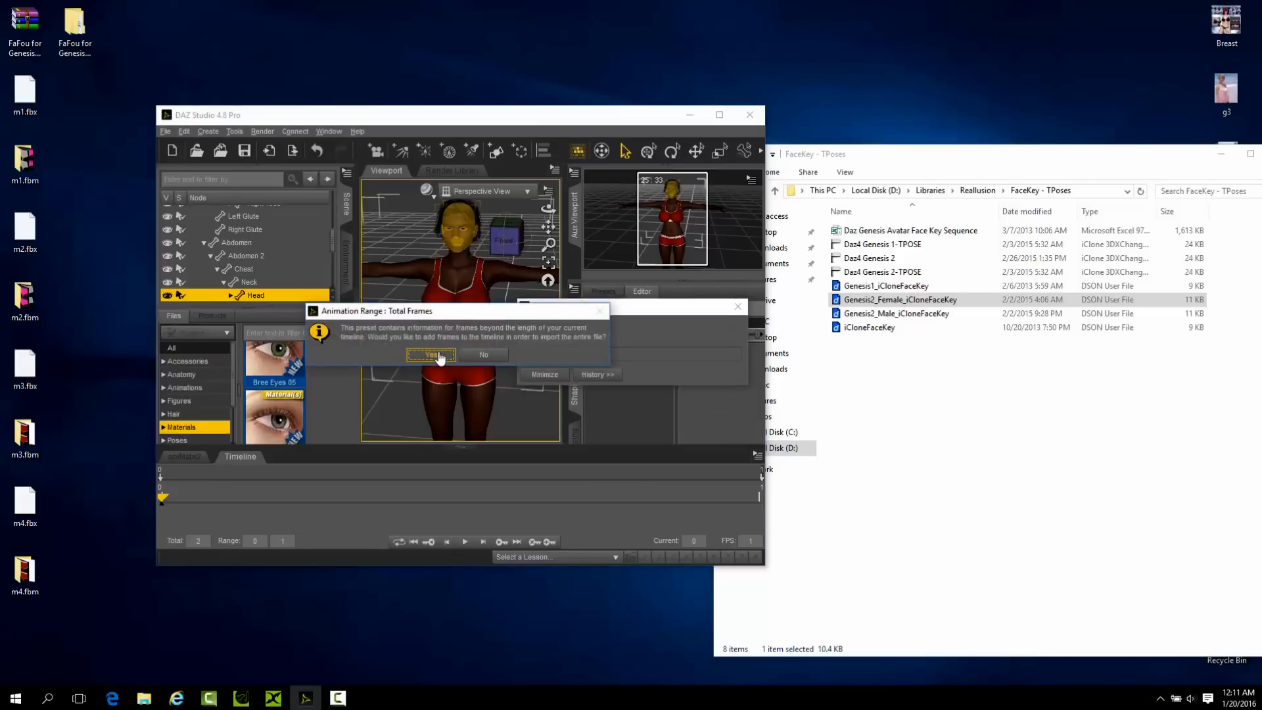
left_click(445, 357)
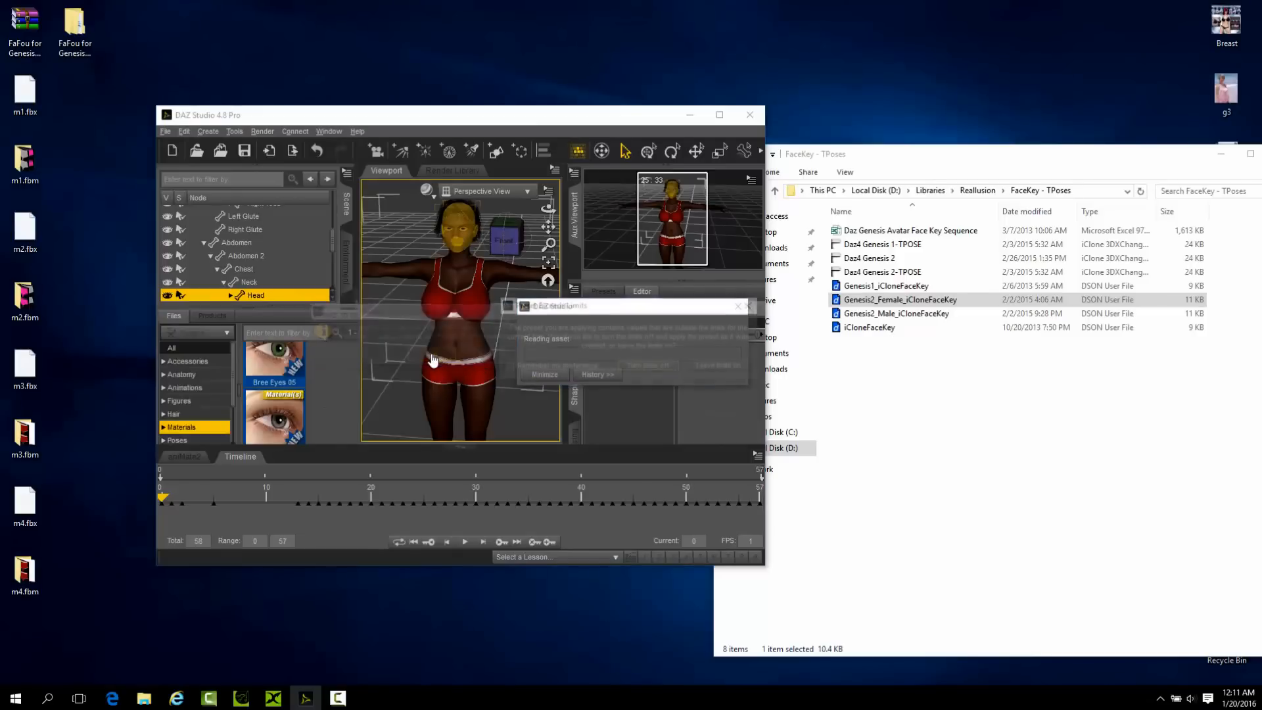
left_click(654, 368)
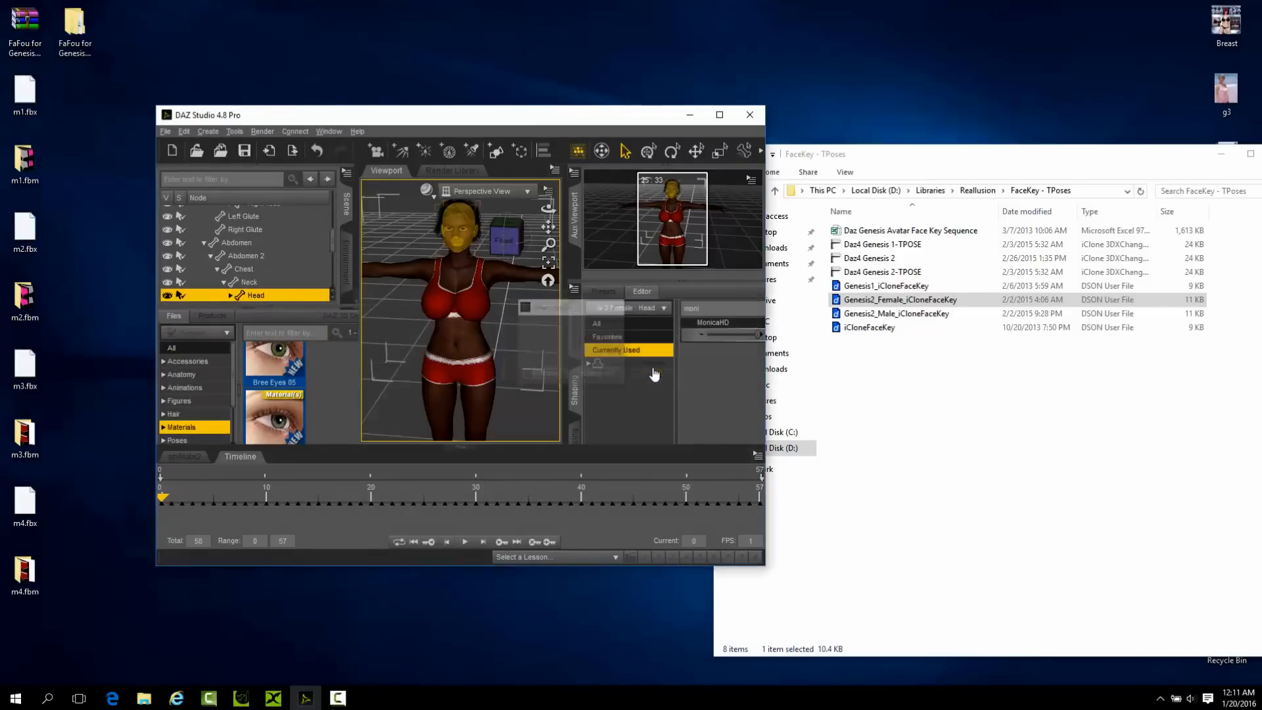
left_click(719, 115)
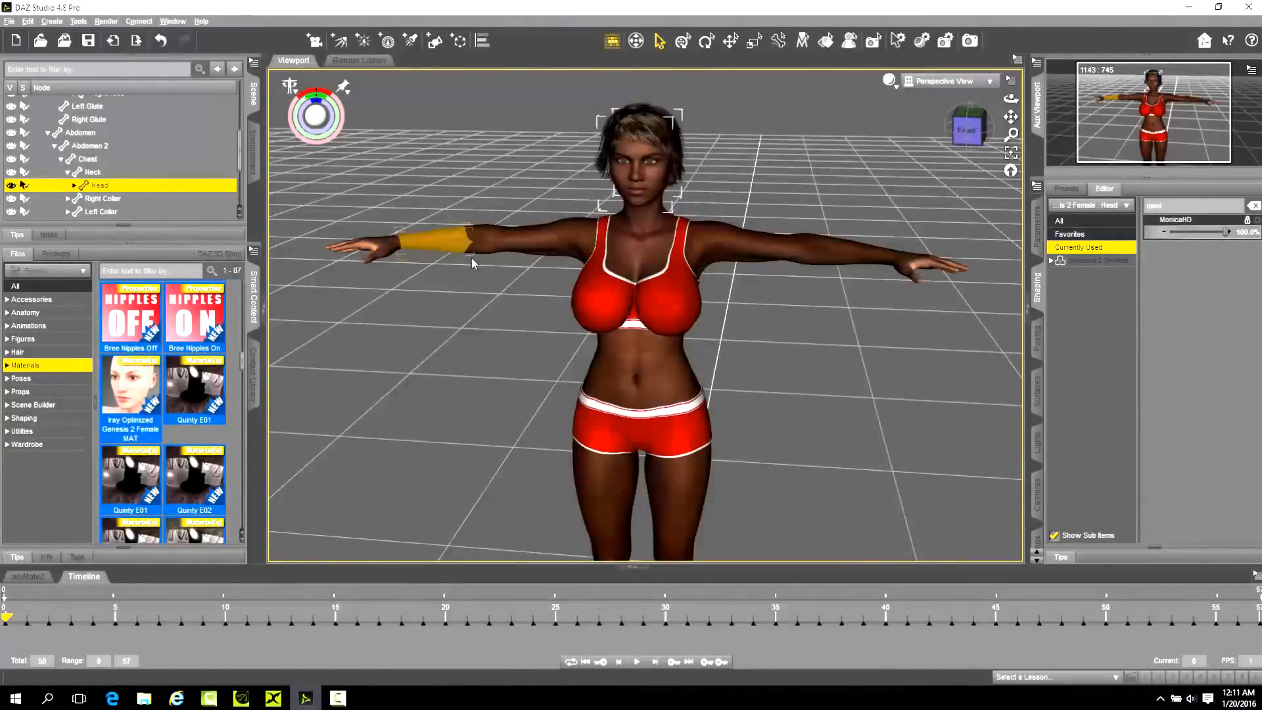
Undo the face key preset and the frame rate change.
left_click(28, 21)
left_click(65, 37)
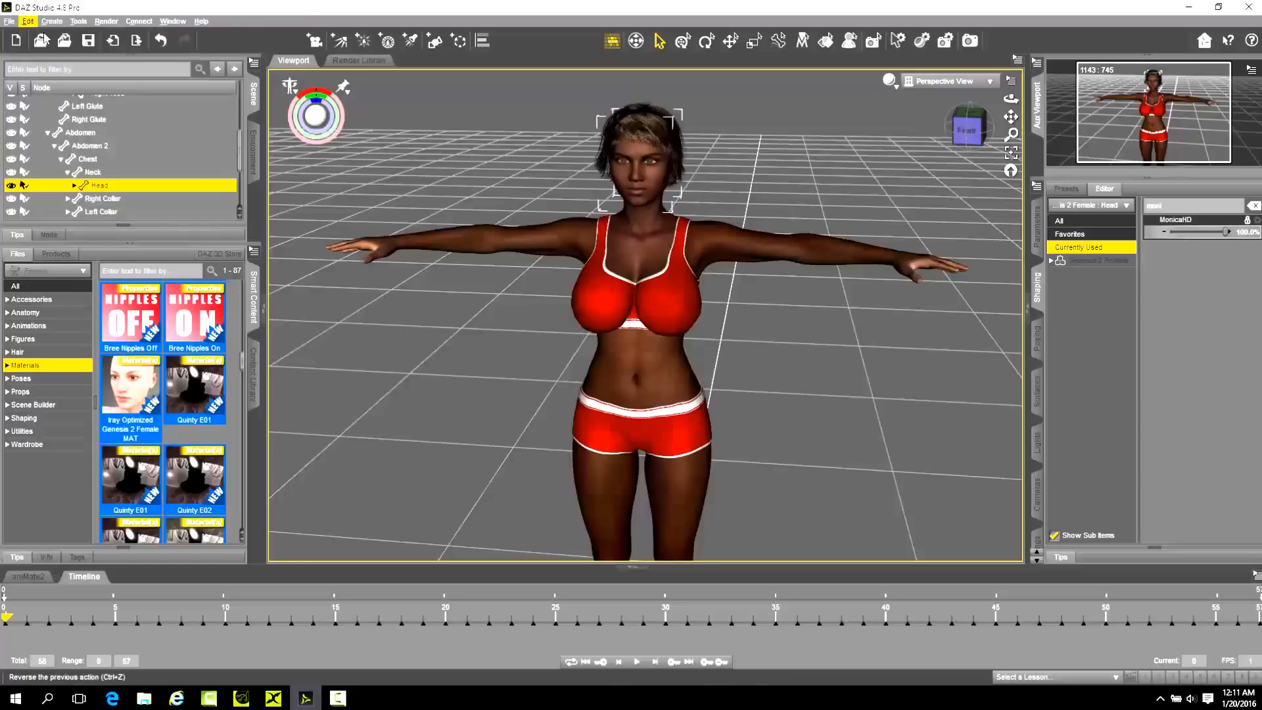
left_click(29, 21)
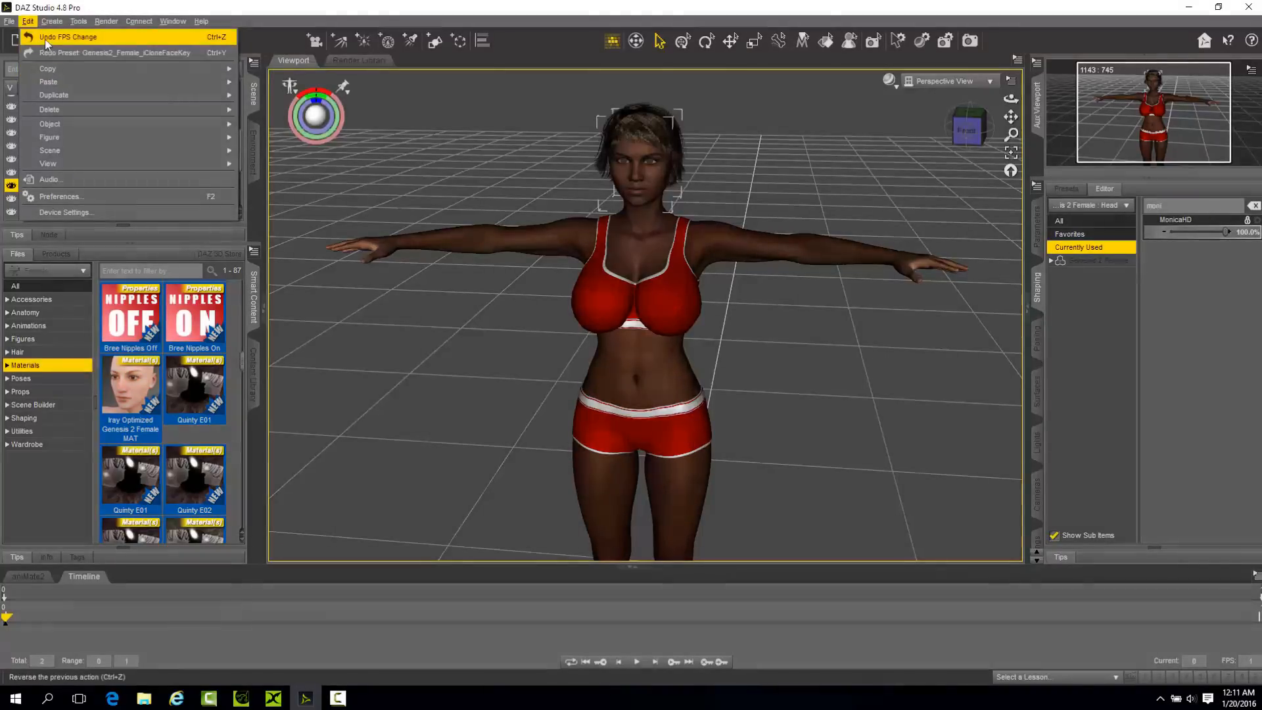
left_click(45, 38)
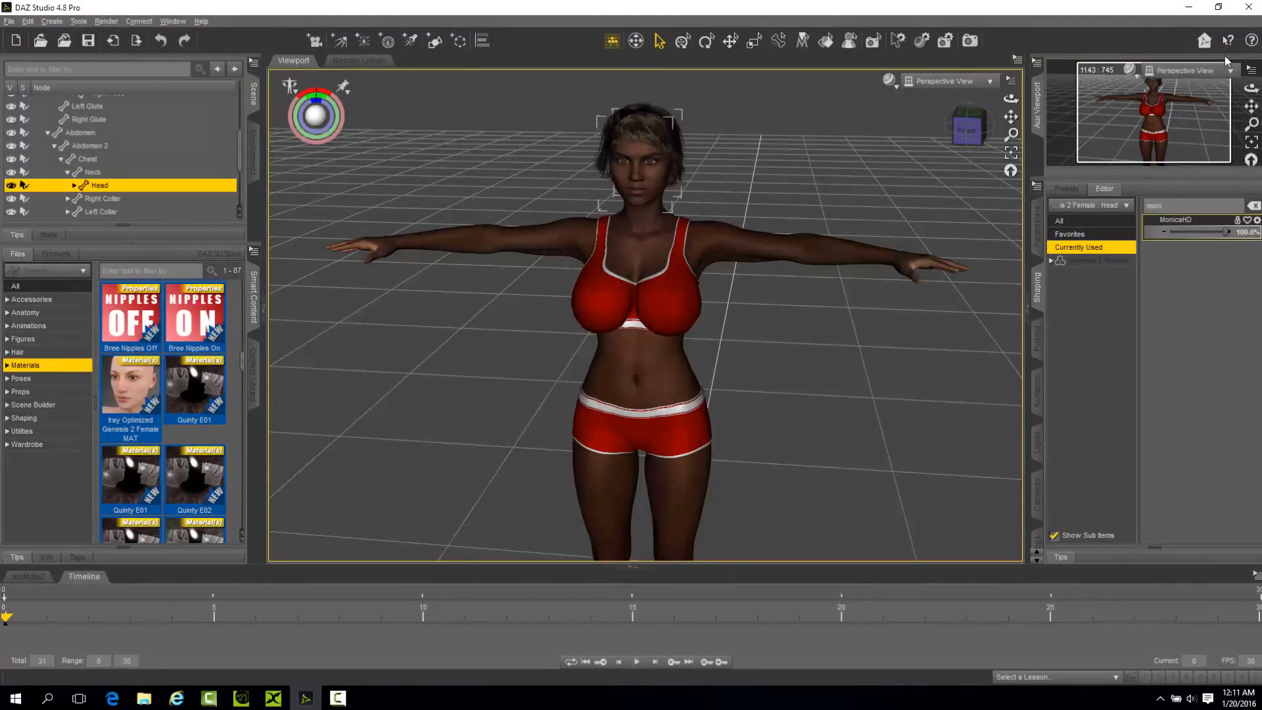
Try Genesis2_Female_iCloneFaceKey on the figure at 30 FPS with added frames and limits off, and undo it.
left_click(1218, 7)
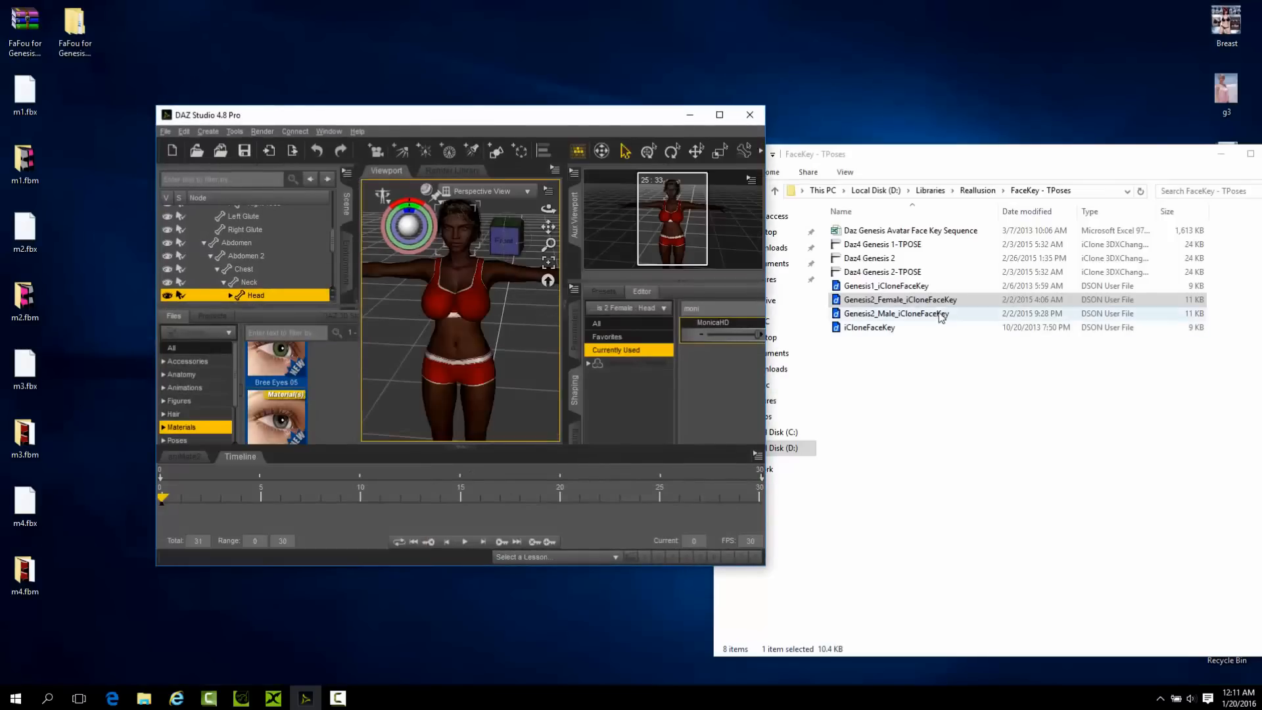
left_click_drag(936, 300, 460, 239)
left_click(438, 363)
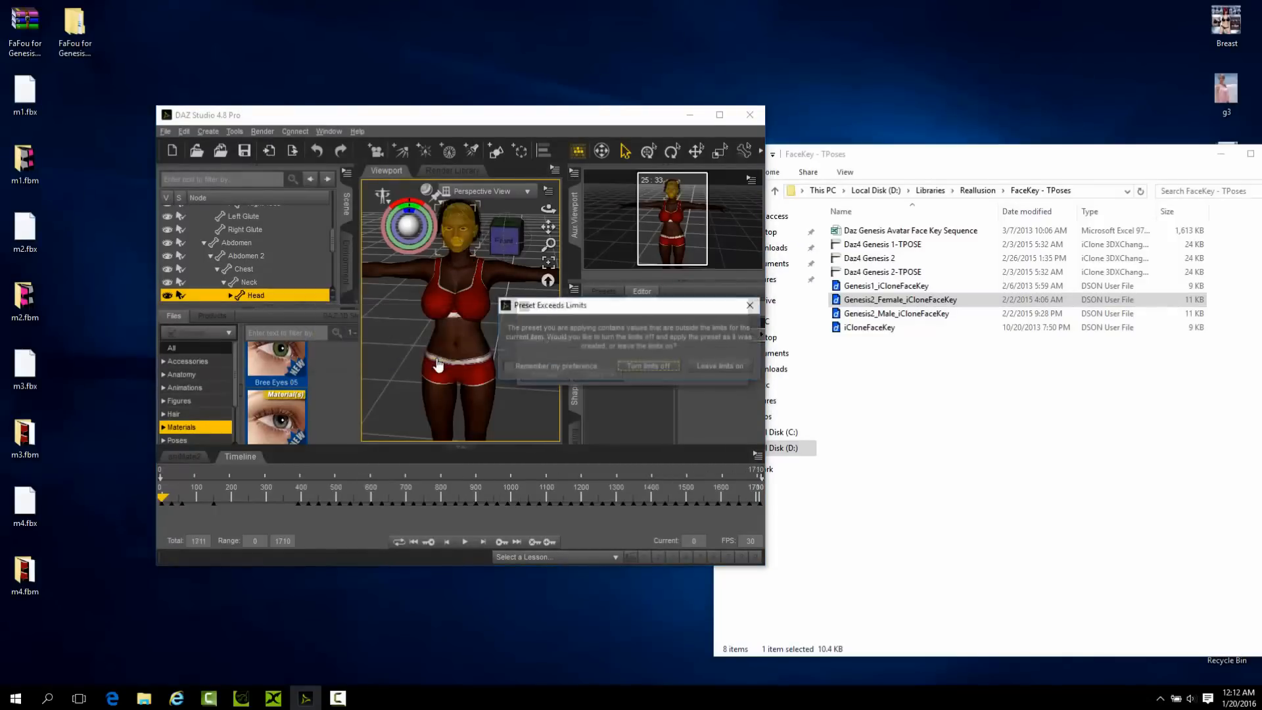
left_click(638, 367)
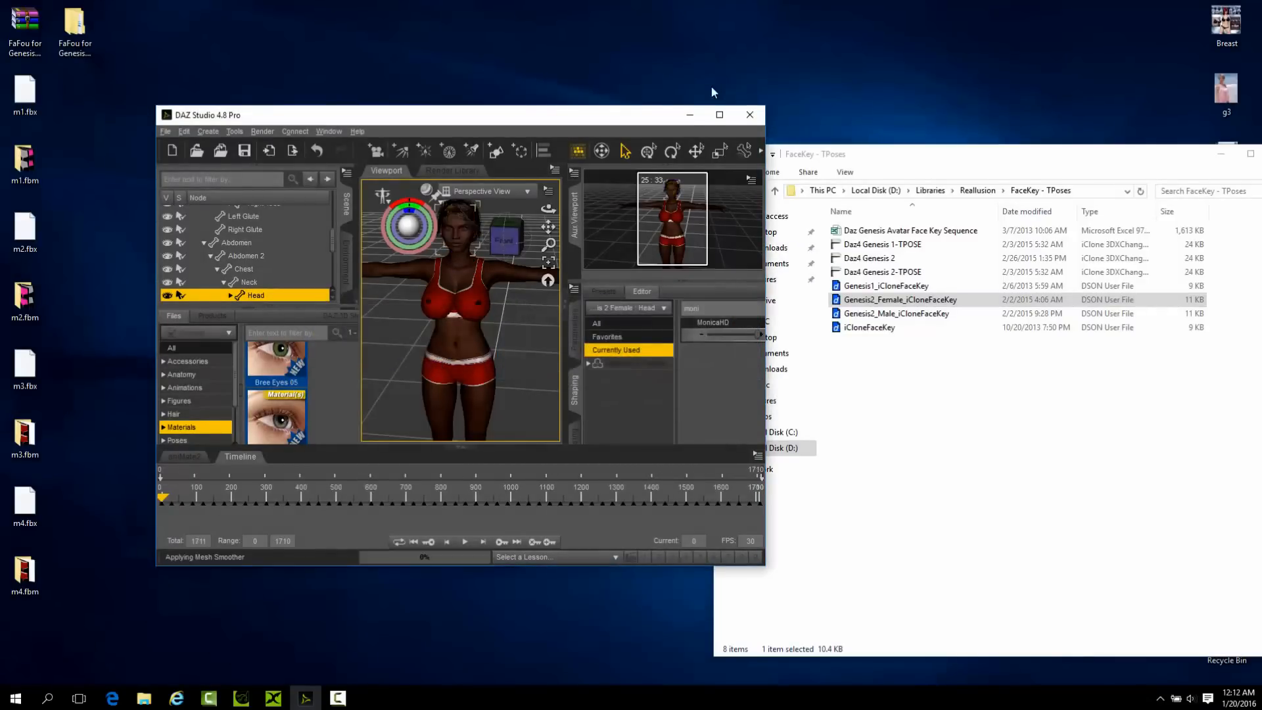
left_click(720, 114)
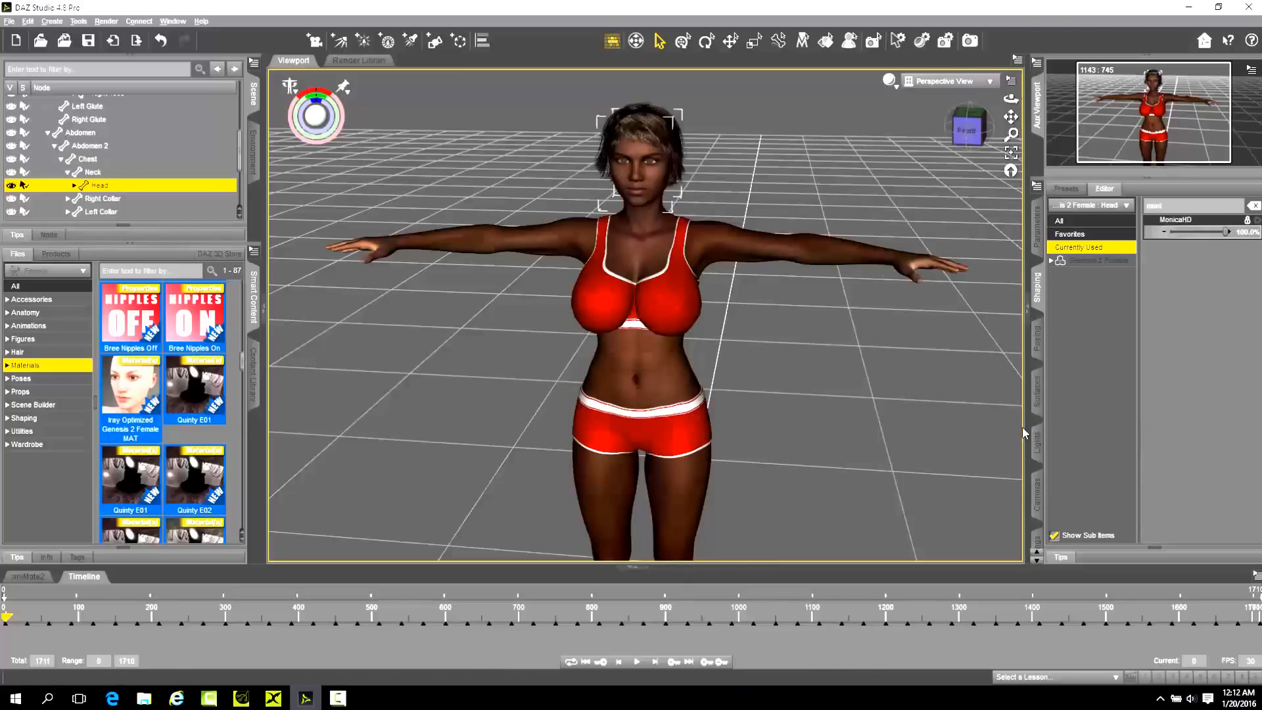
key("ctrl+z")
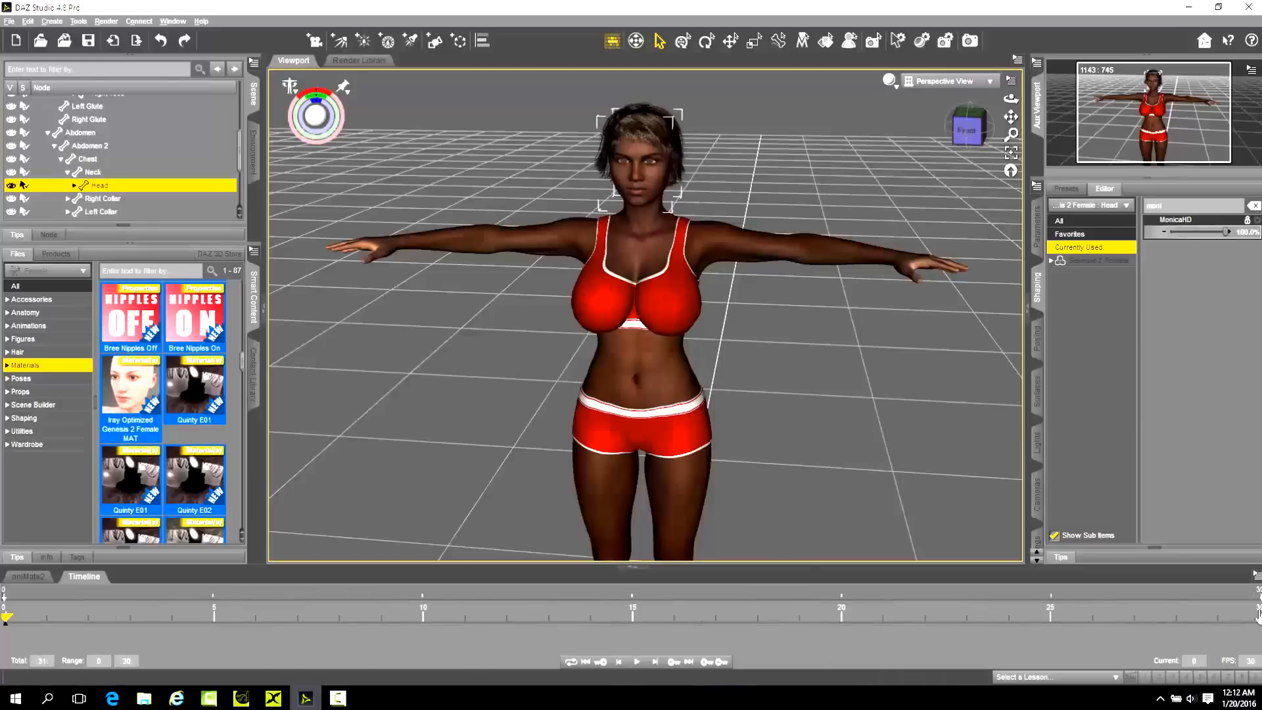
Set the timeline frame rate to 1 FPS and shrink the scene window beside the FaceKey - TPoses folder.
left_click_drag(1260, 656, 1160, 666)
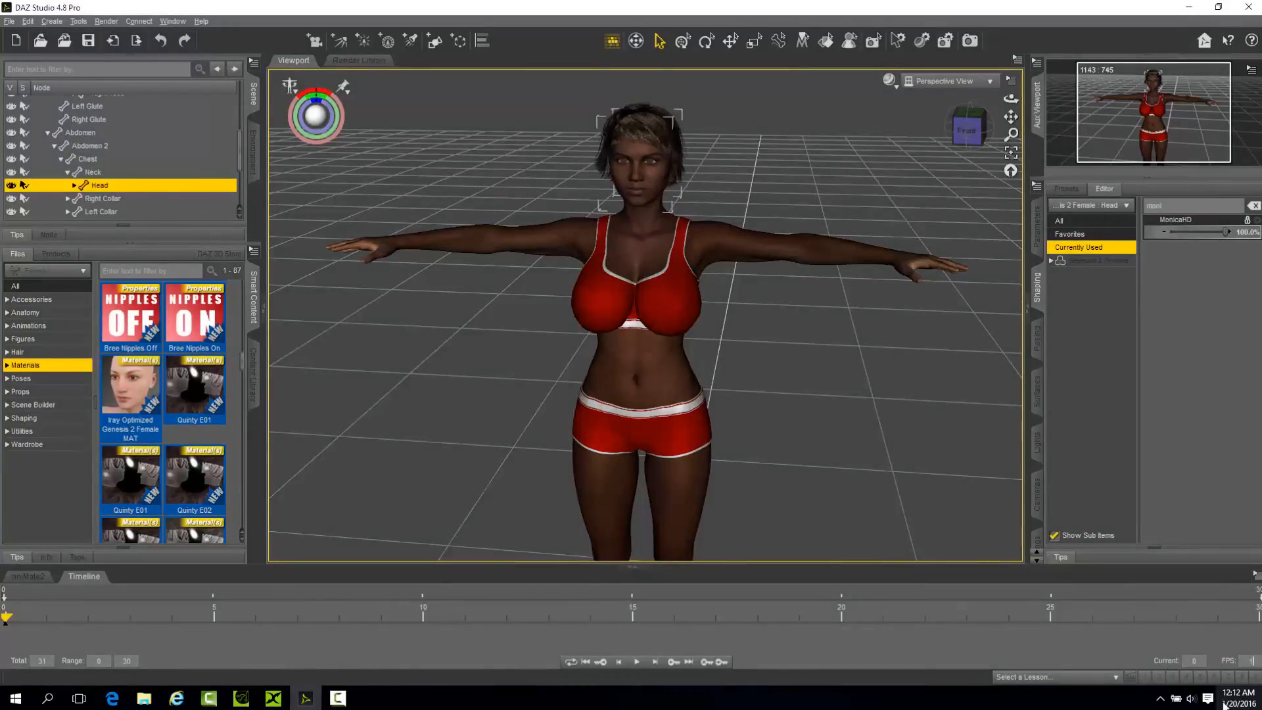
type("1")
key("Return")
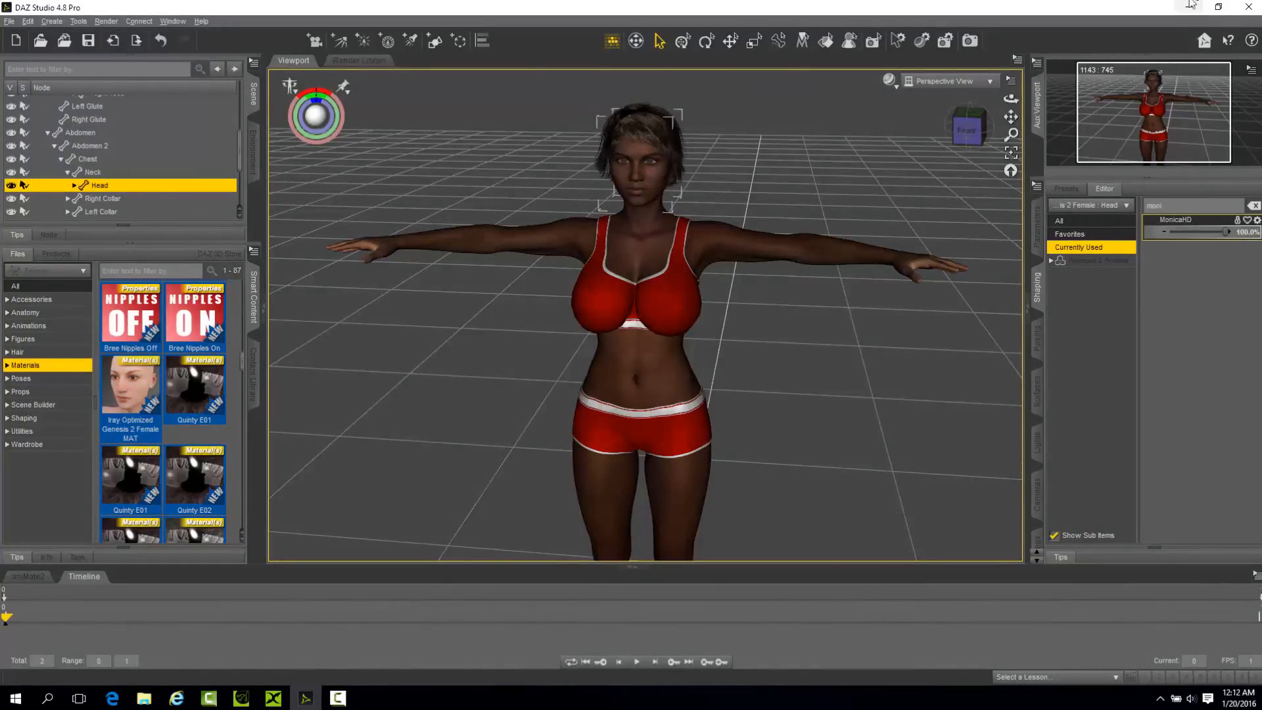
left_click(1188, 8)
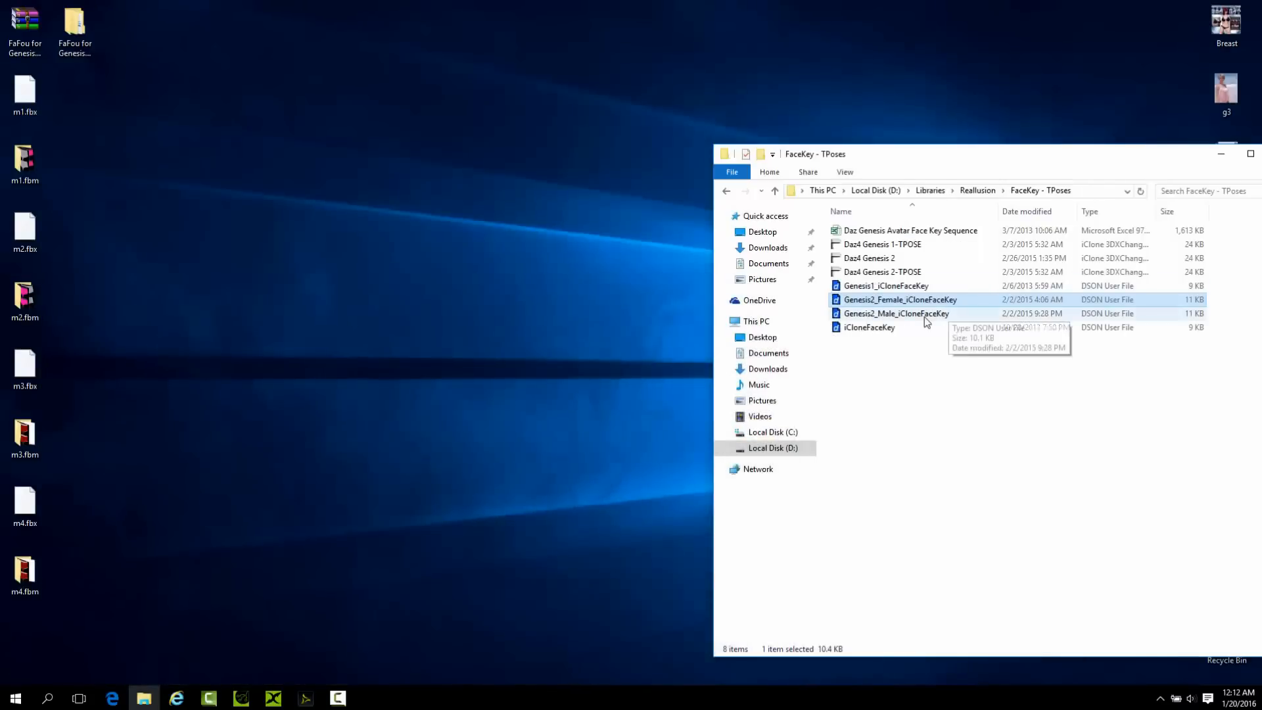
left_click(306, 698)
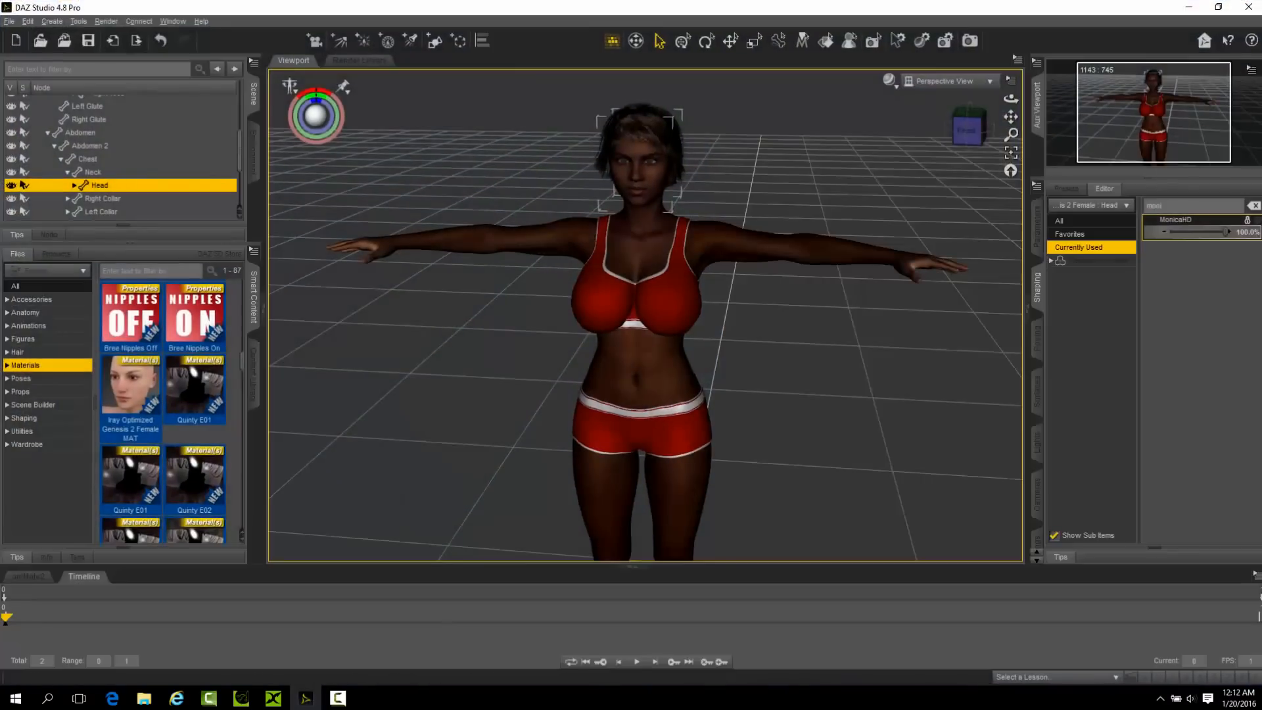
left_click(1216, 7)
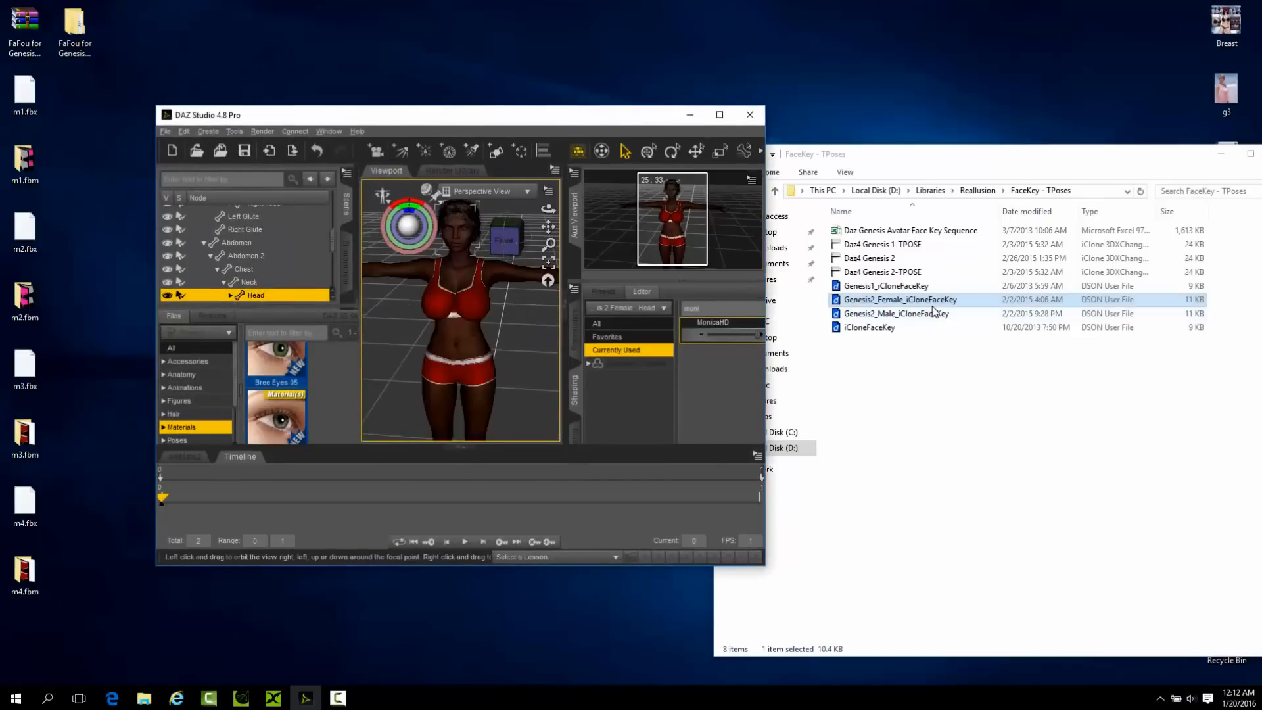
left_click_drag(928, 306, 617, 253)
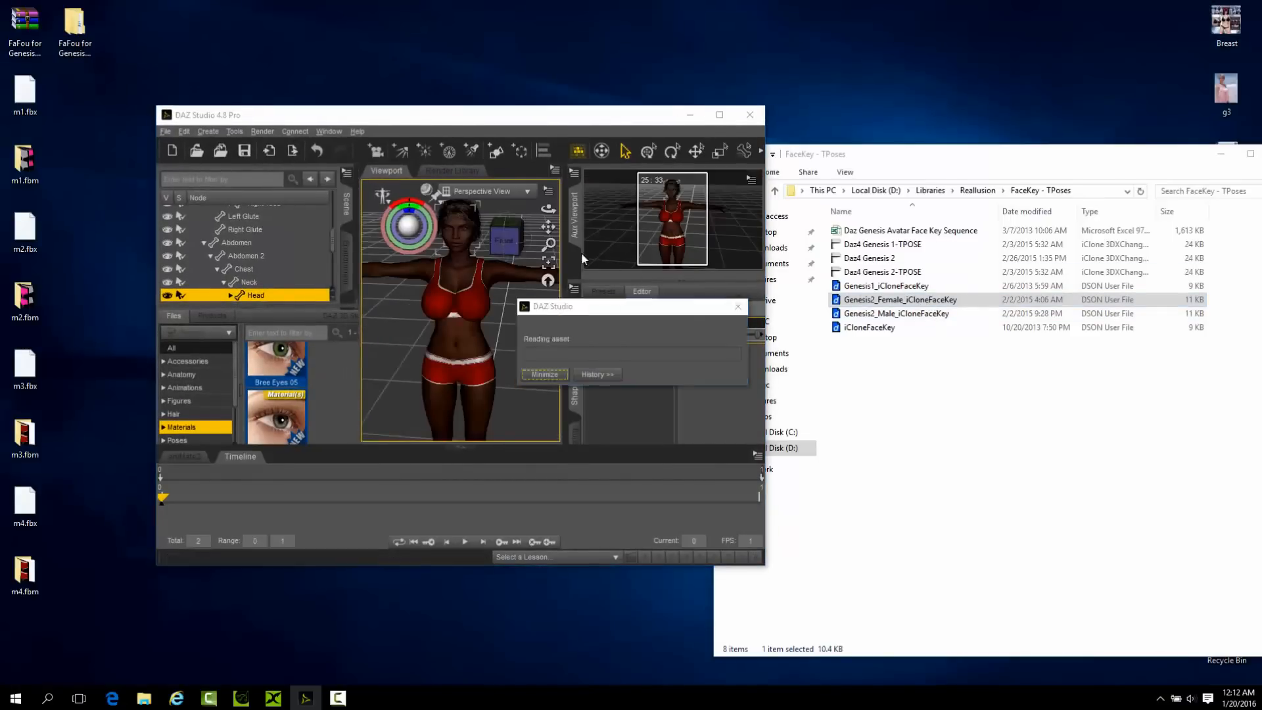
left_click(484, 355)
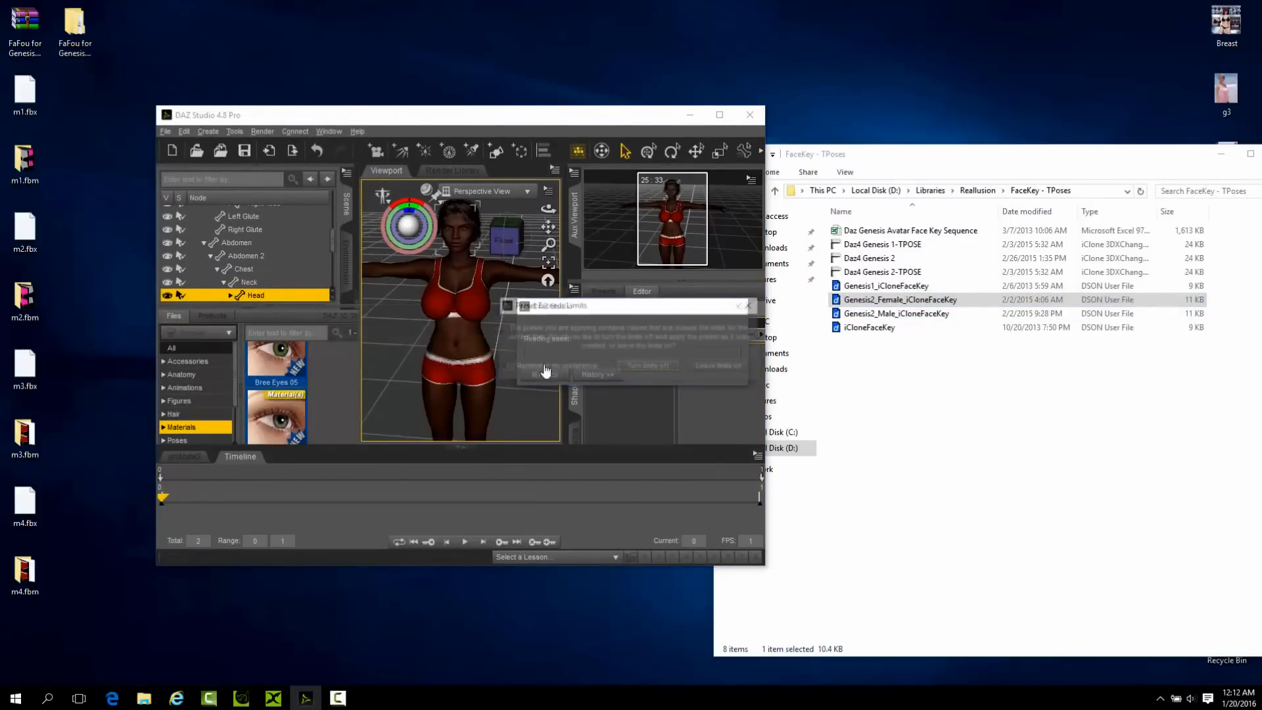
left_click(748, 306)
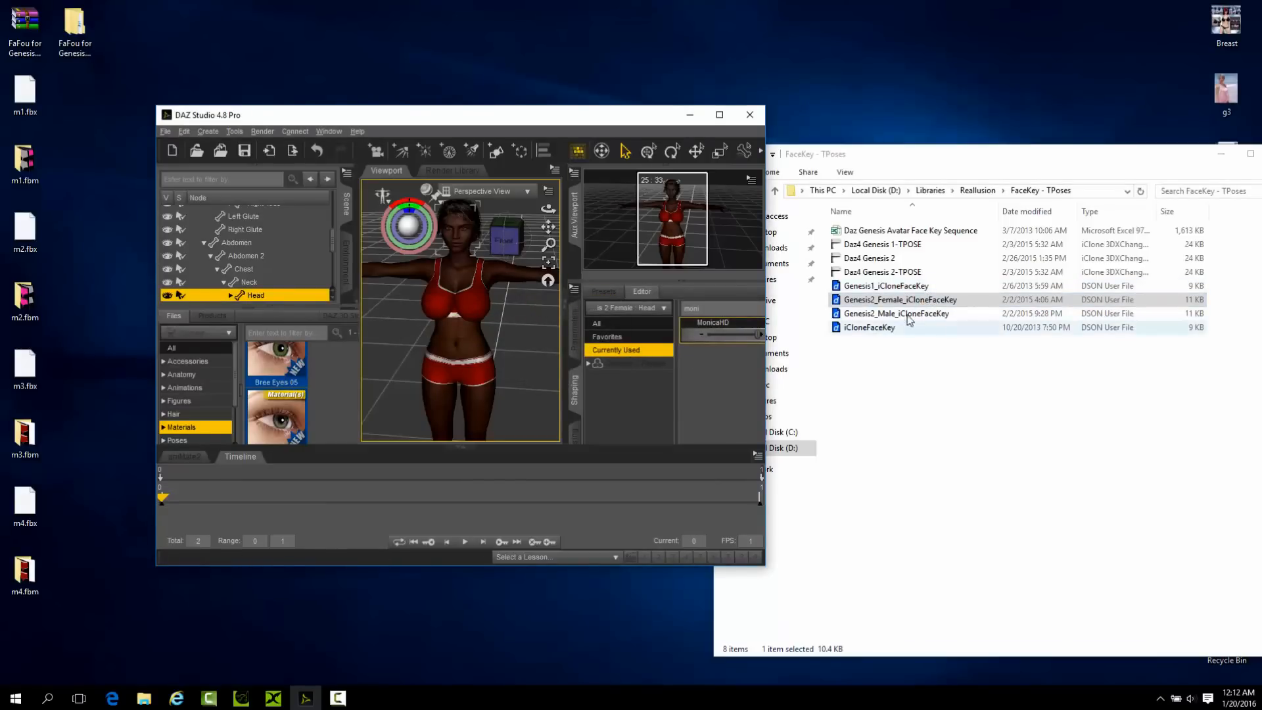
Load Genesis2_Female_iCloneFaceKey onto the figure at 1 FPS, accepting the extra timeline frames and turning the limits off.
left_click_drag(914, 299, 457, 234)
left_click(445, 359)
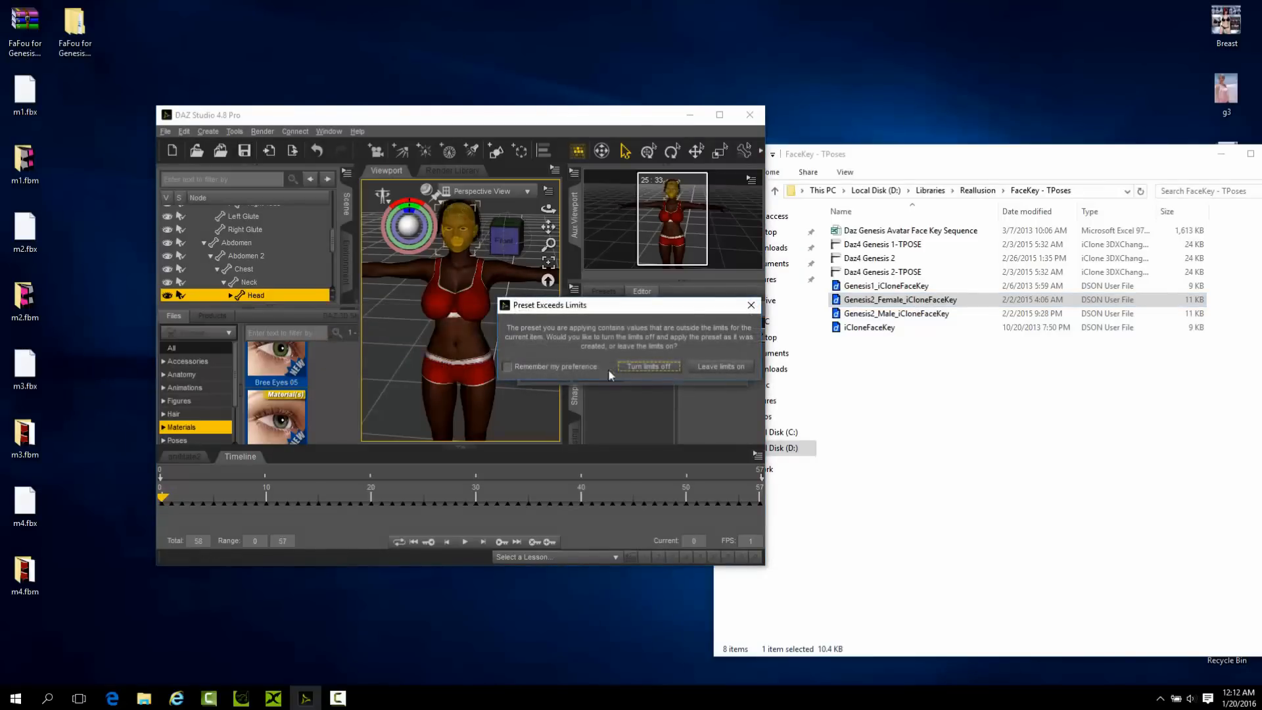
left_click(719, 114)
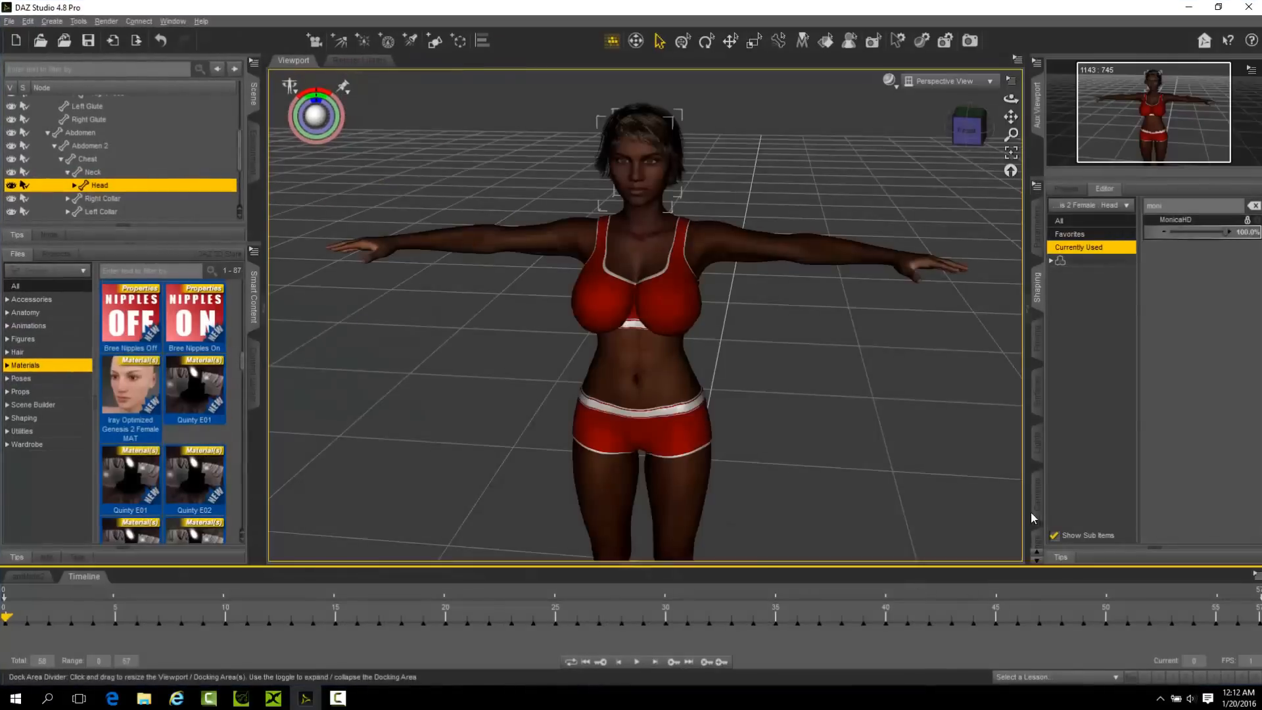
Export the scene to the Desktop as the Autodesk FBX file m5 with Animations included.
left_click(9, 21)
left_click(50, 176)
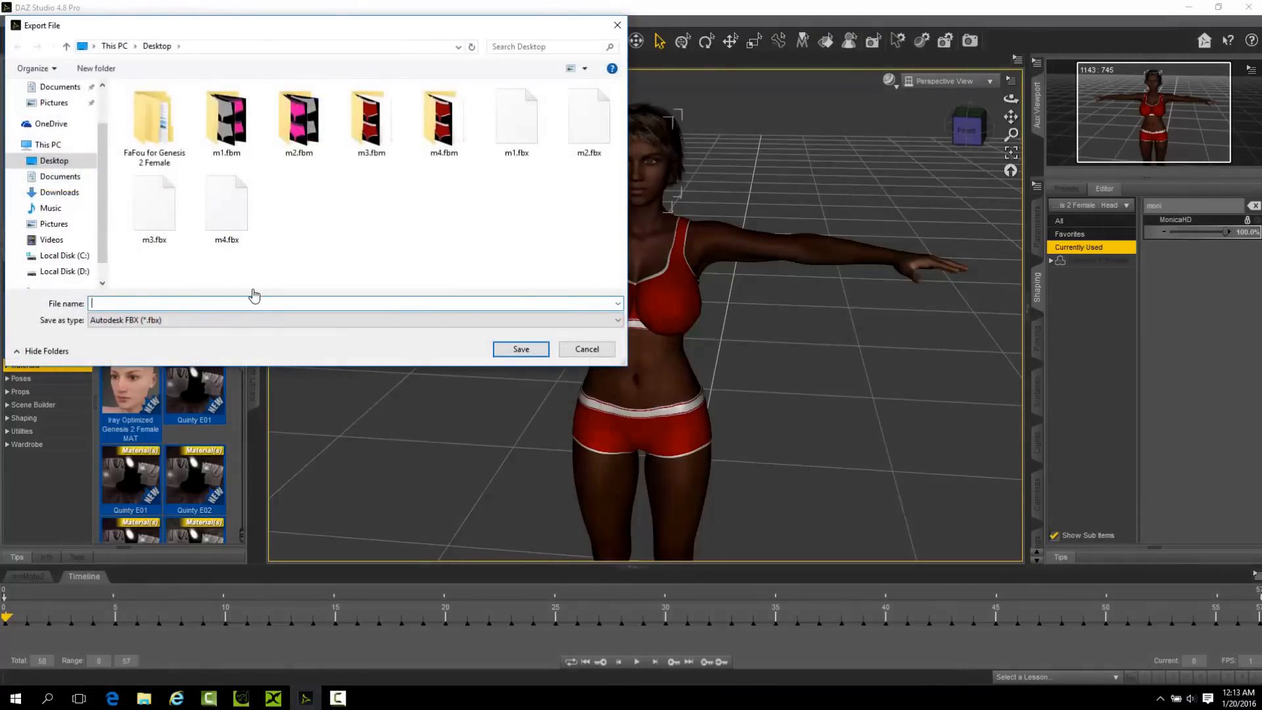
type("m")
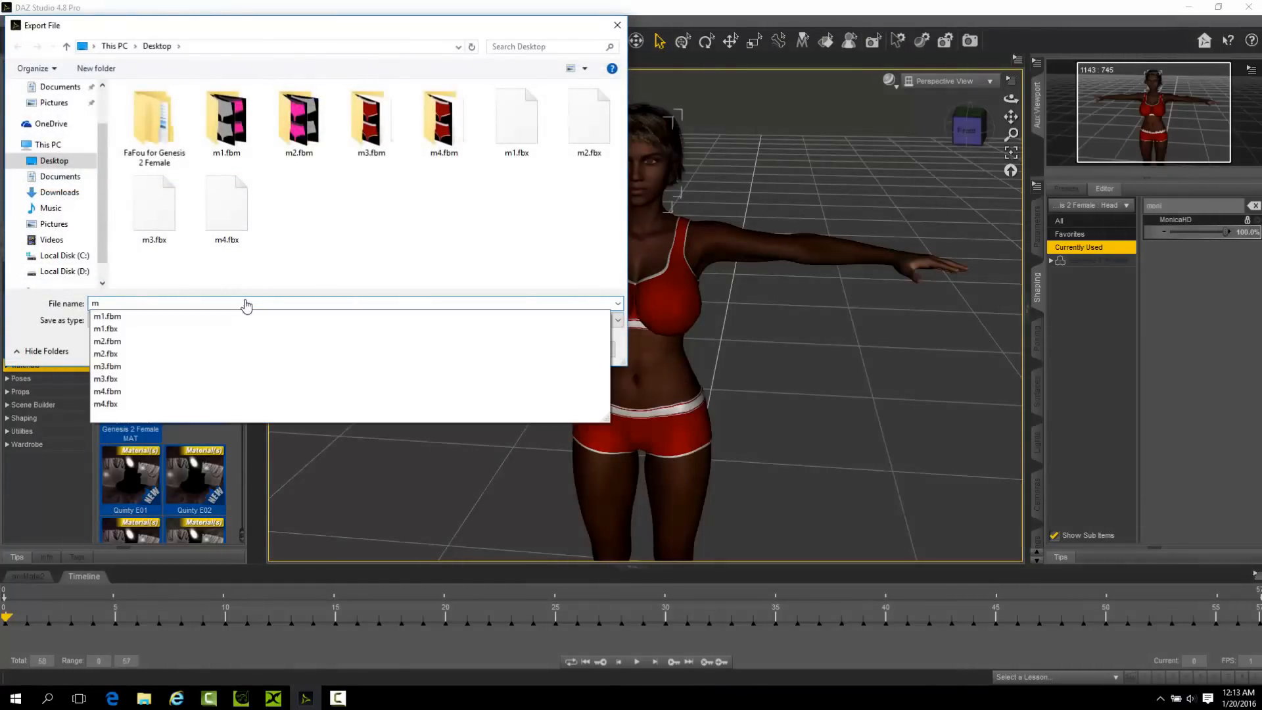
type("5")
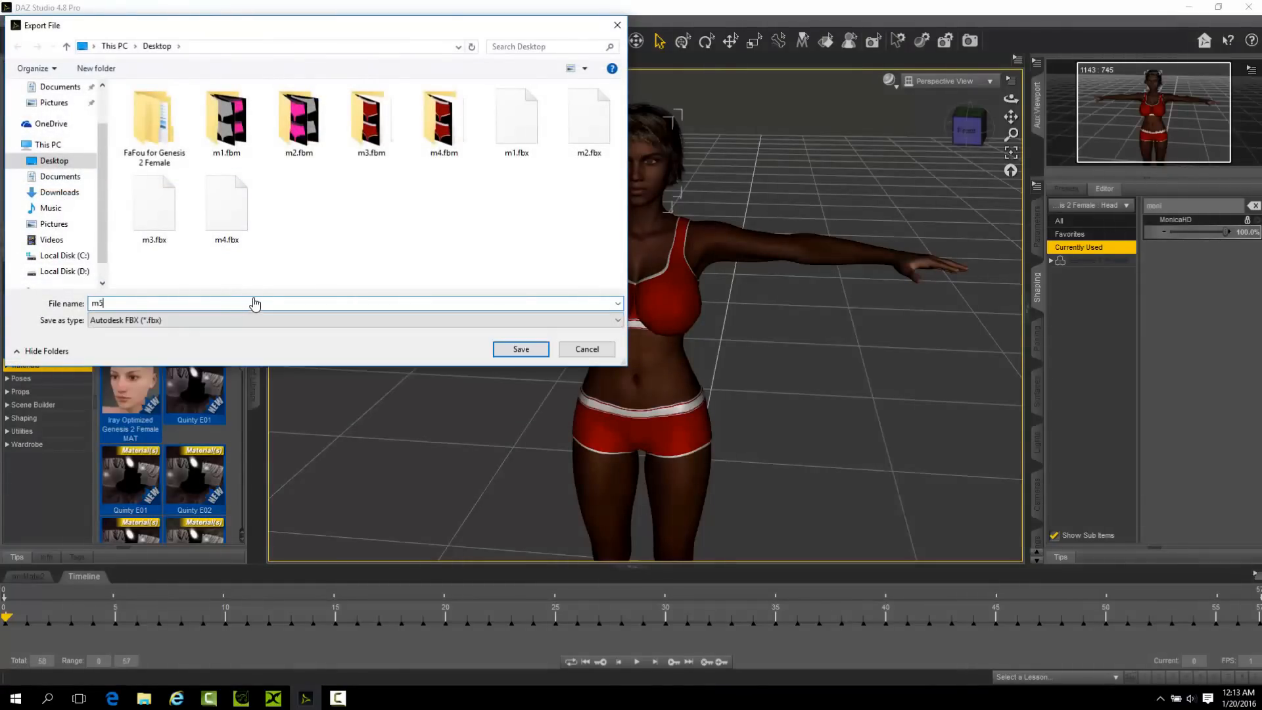
left_click(521, 348)
left_click(358, 257)
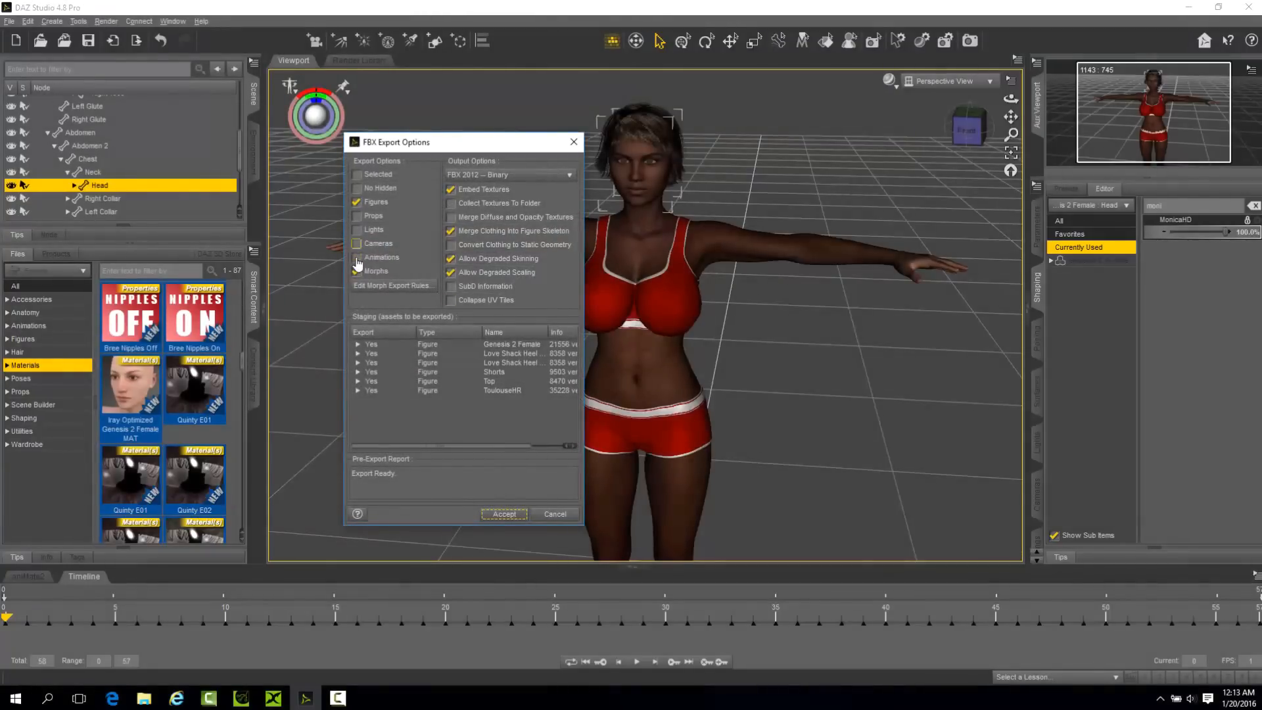
left_click(512, 517)
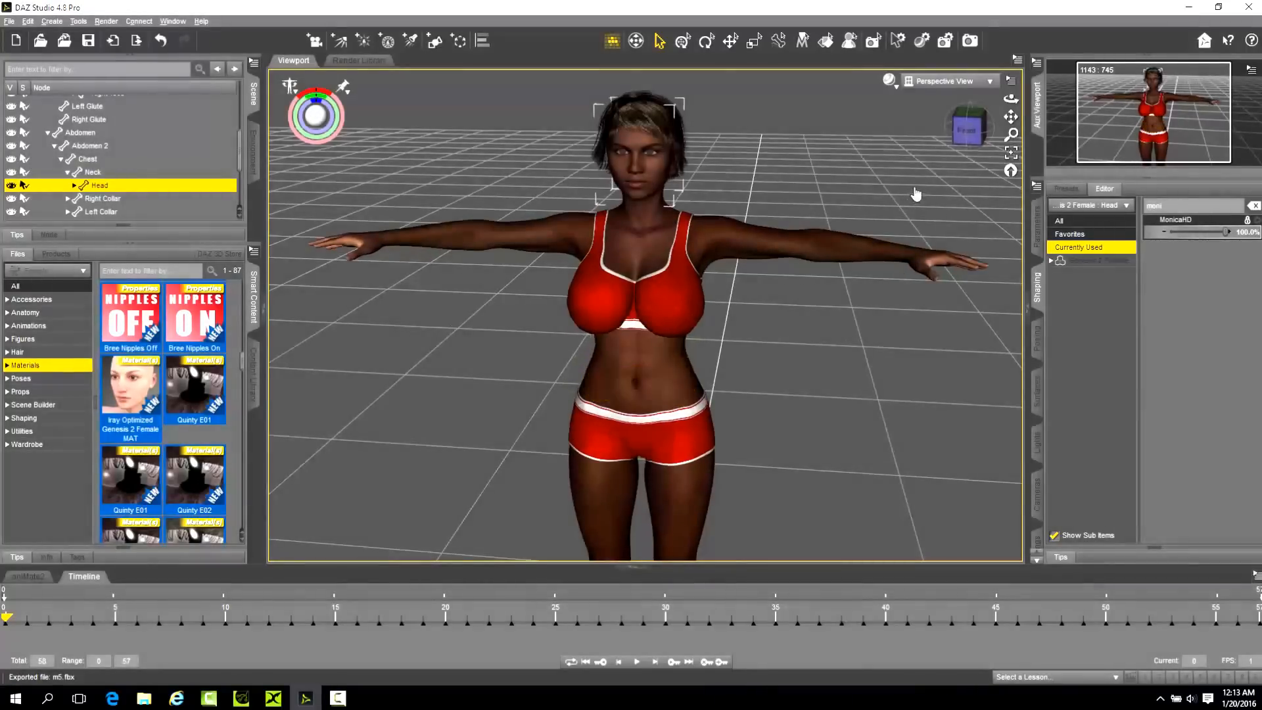
left_click(634, 332)
scroll(633, 331, "up", 1)
scroll(690, 307, "up", 1)
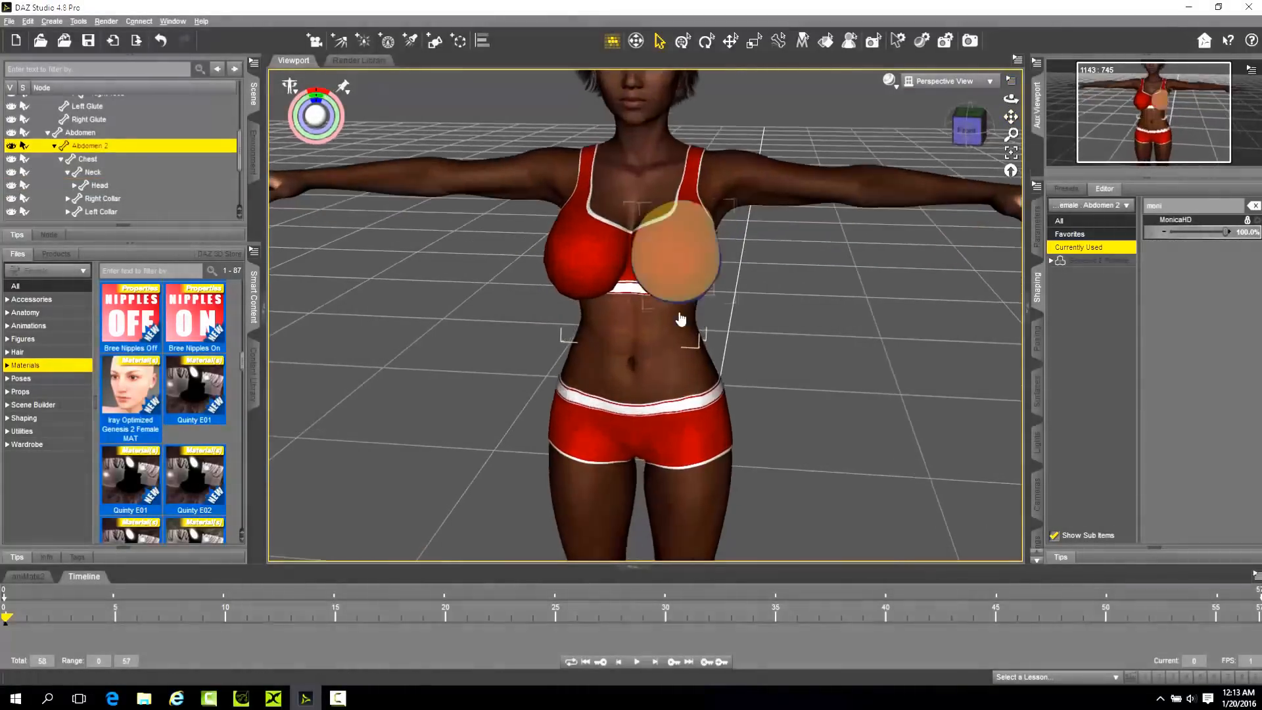
scroll(690, 307, "down", 5)
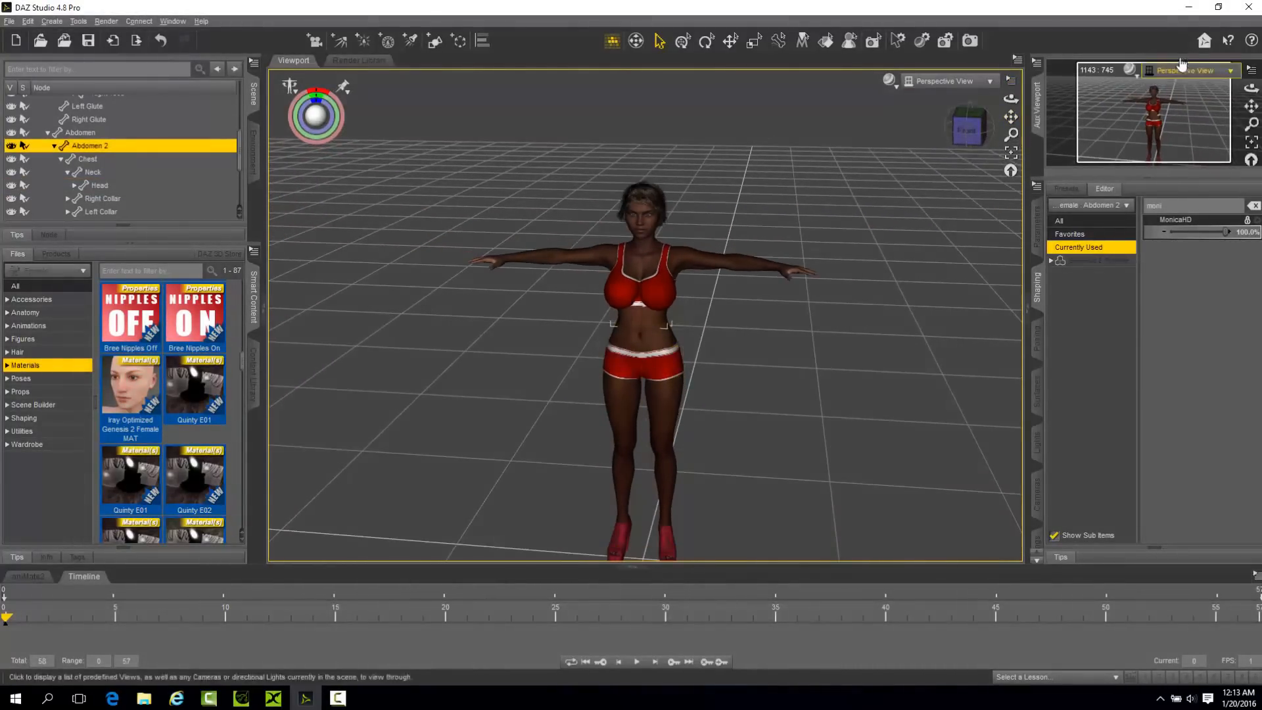
Minimize DAZ Studio and switch to the iClone 3DXchange 6 window holding m4.fbx.
left_click(1188, 7)
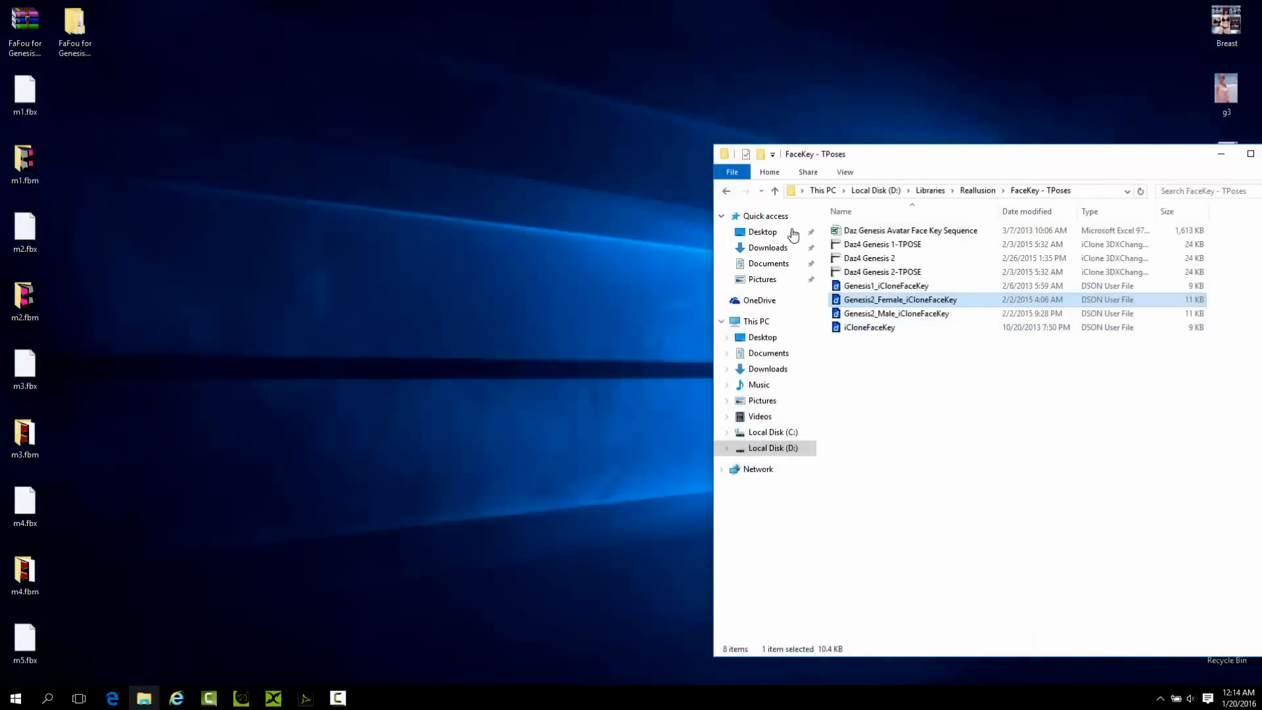
mouse_move(338, 698)
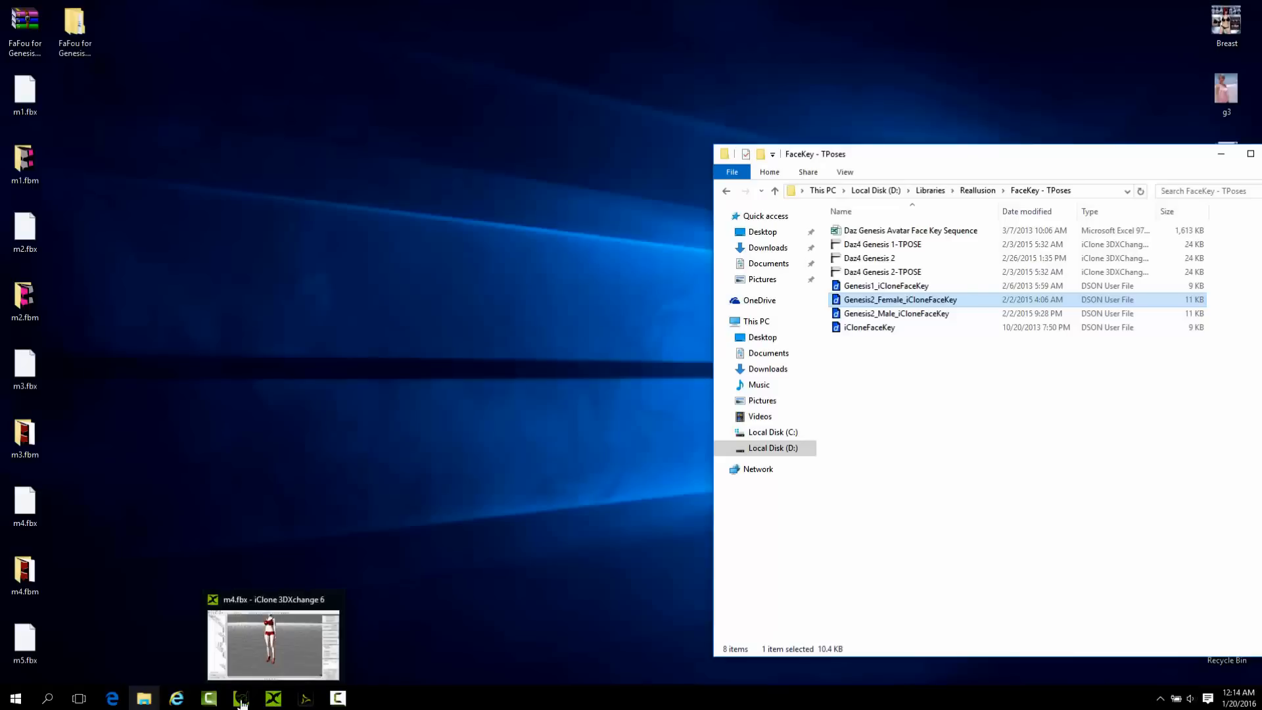
left_click(272, 701)
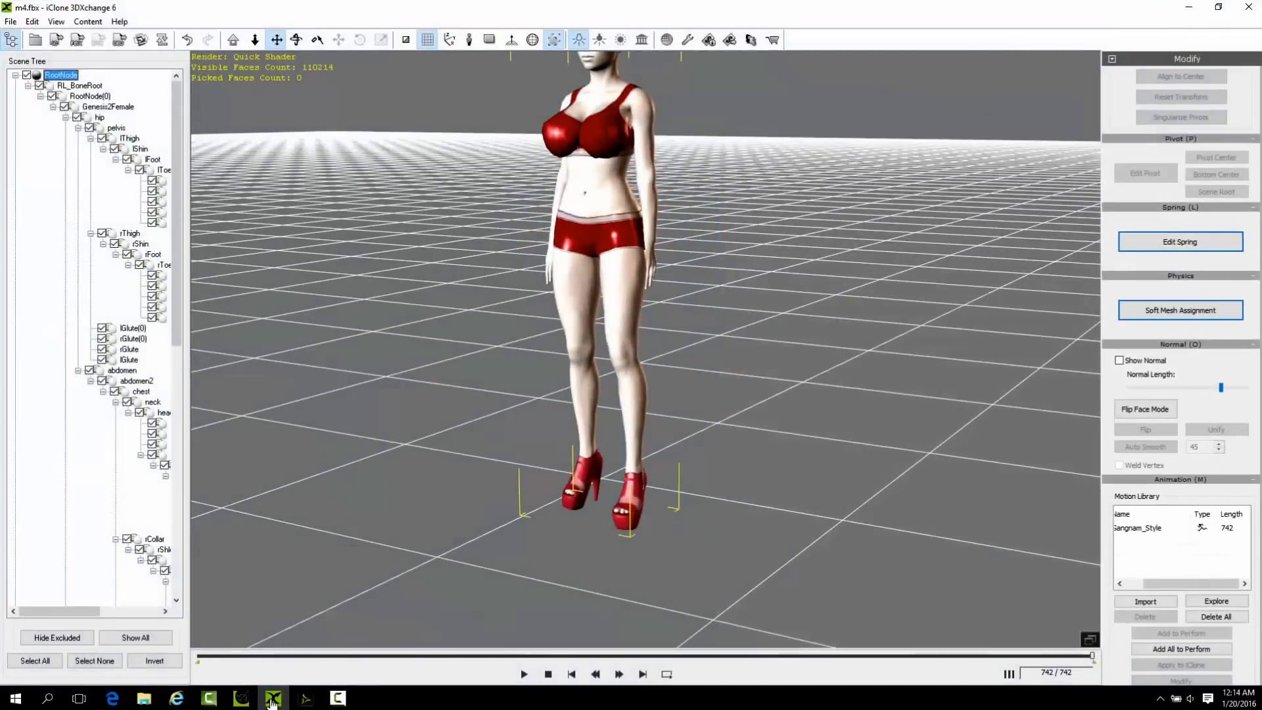
Open m5.fbx from the Desktop without exporting m4 or importing animation, and decline the automatic conversion to a non-standard character.
left_click(35, 40)
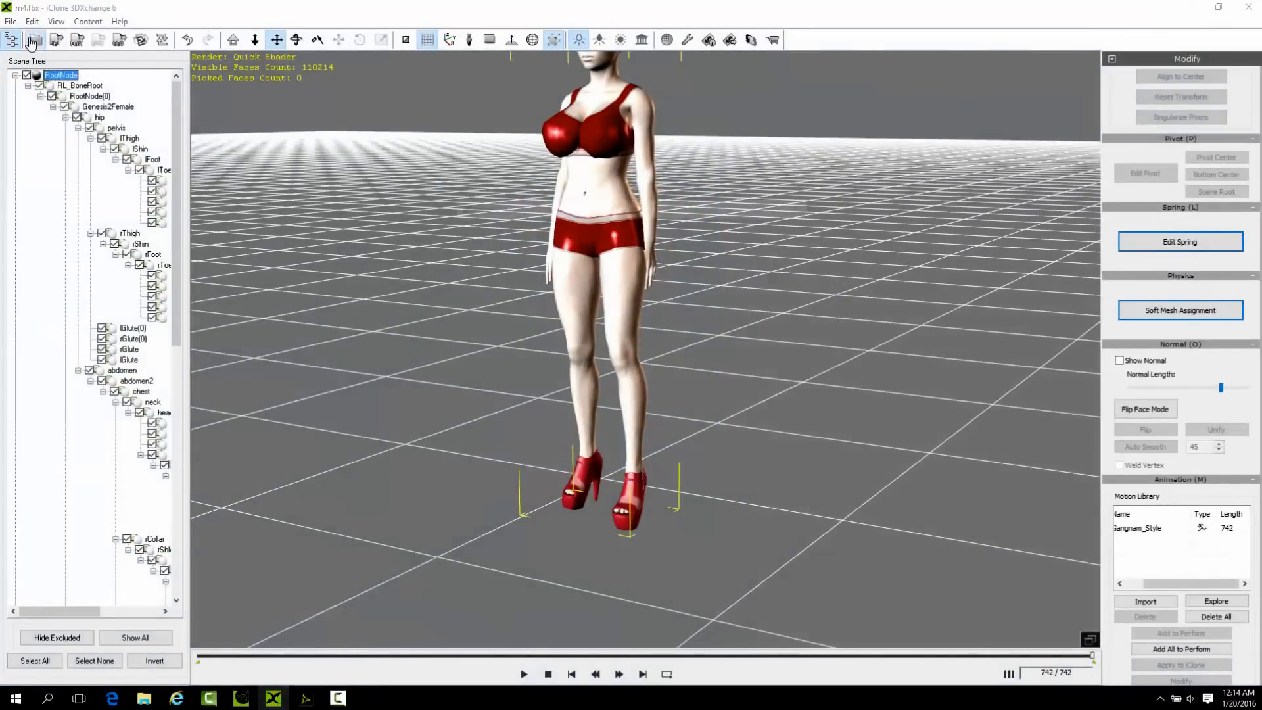
scroll(692, 340, "down", 1)
double_click(661, 388)
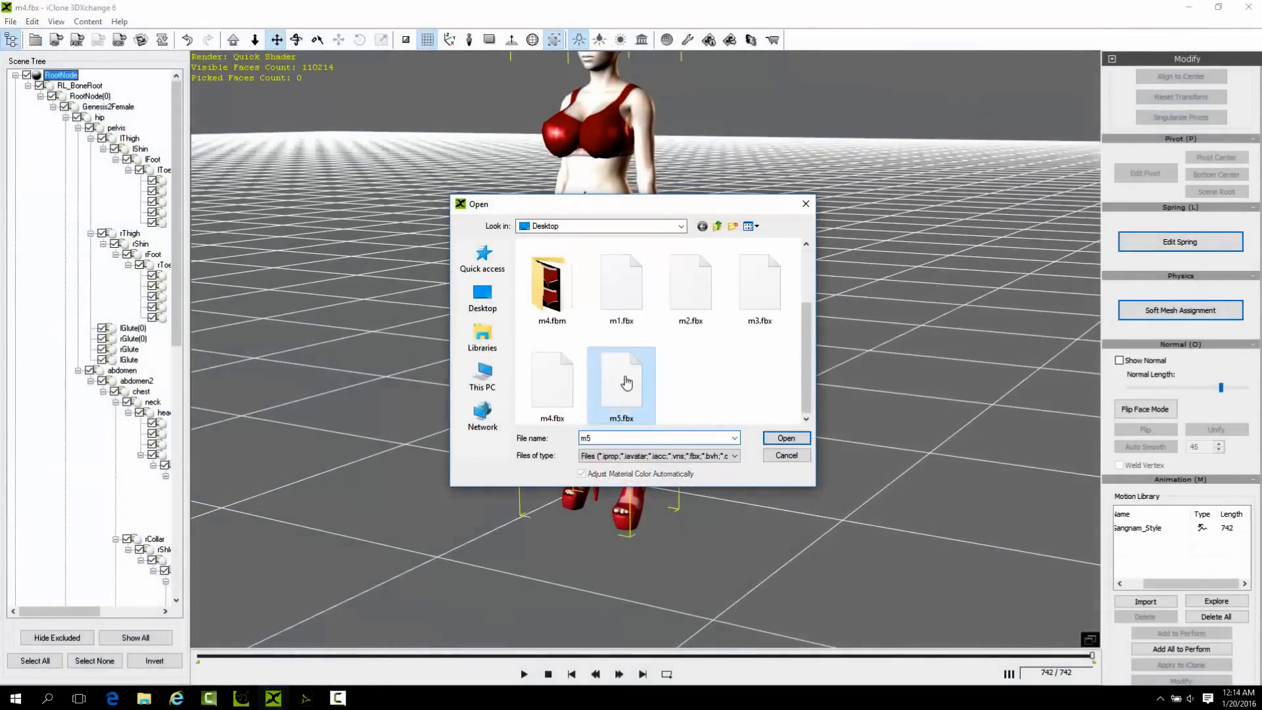
left_click(630, 380)
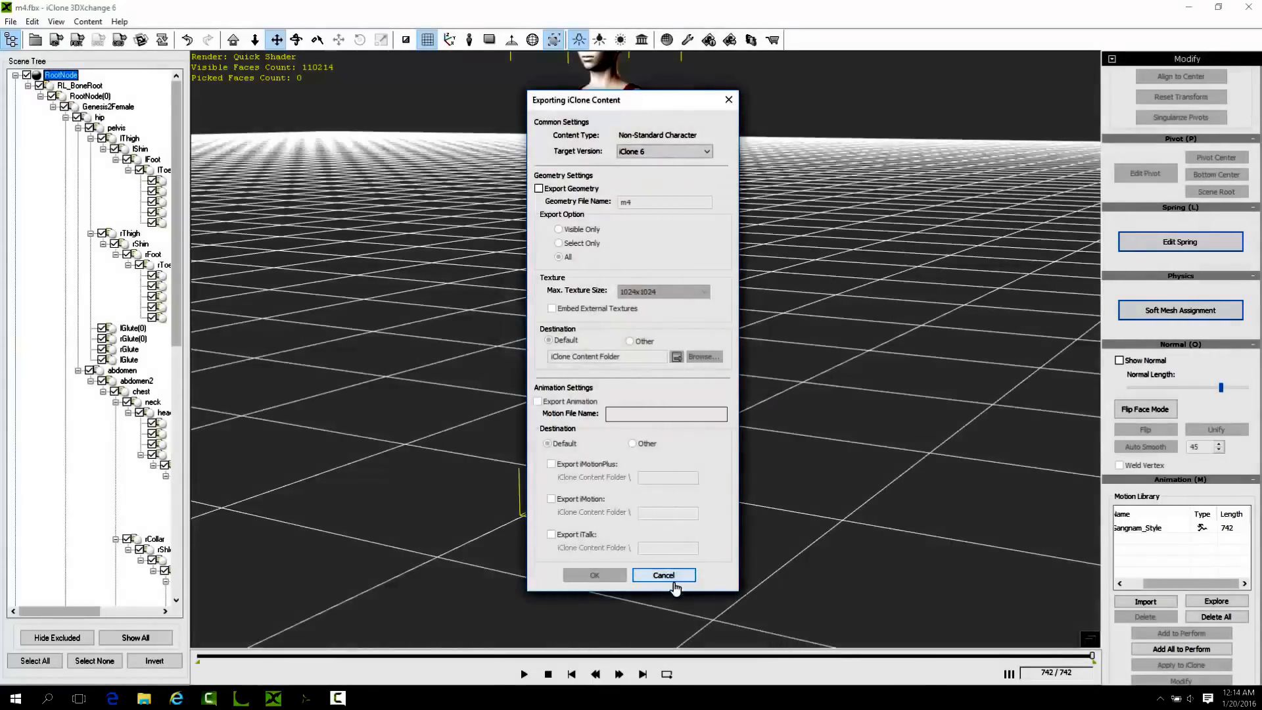
left_click(673, 576)
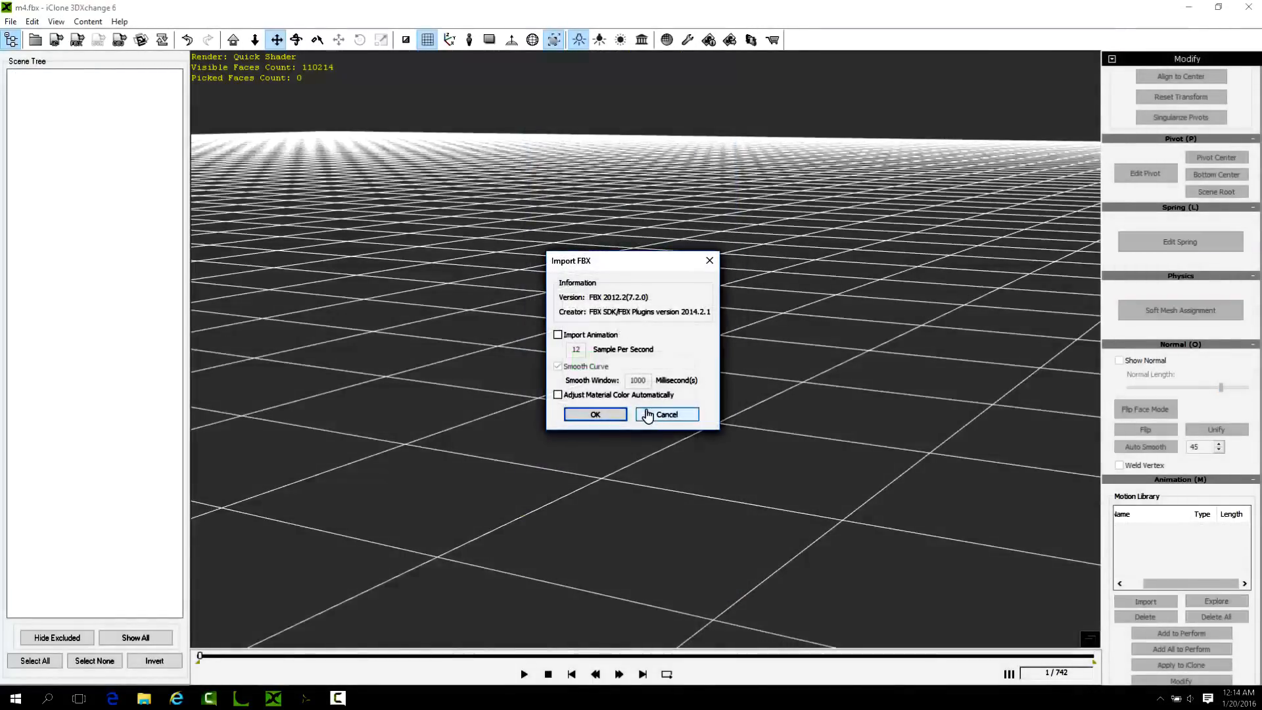
left_click(585, 414)
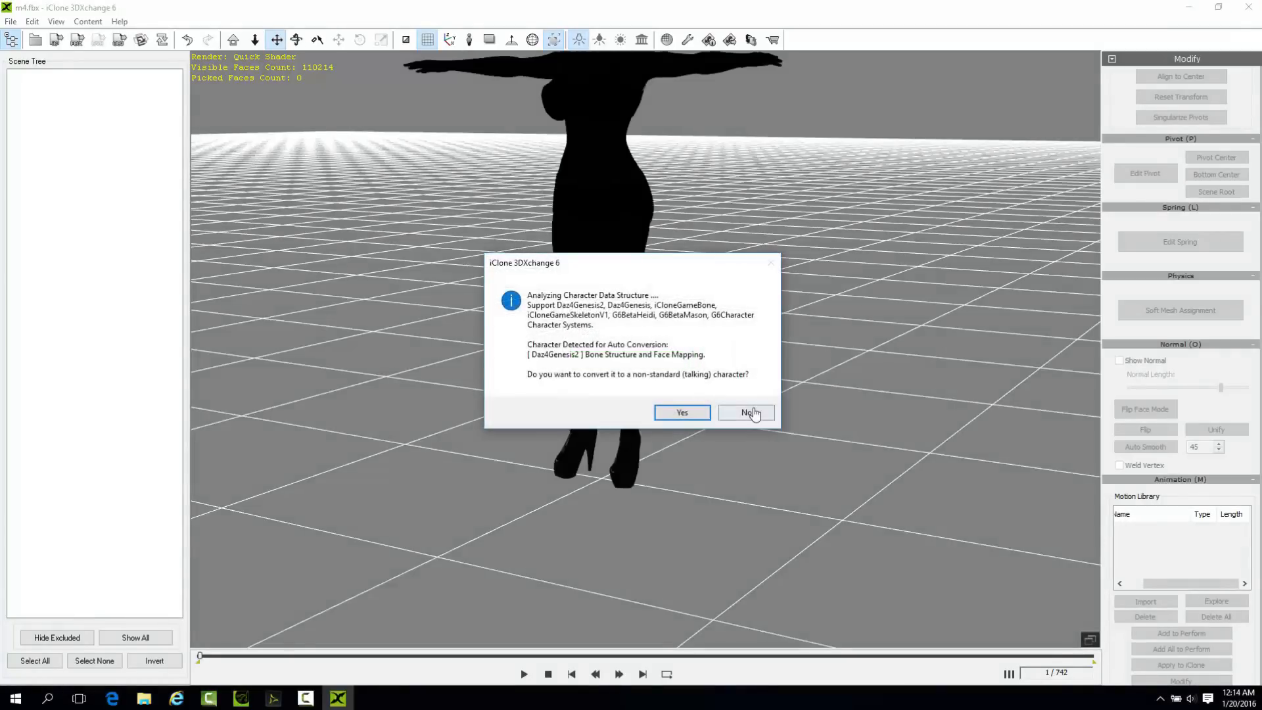
left_click(752, 414)
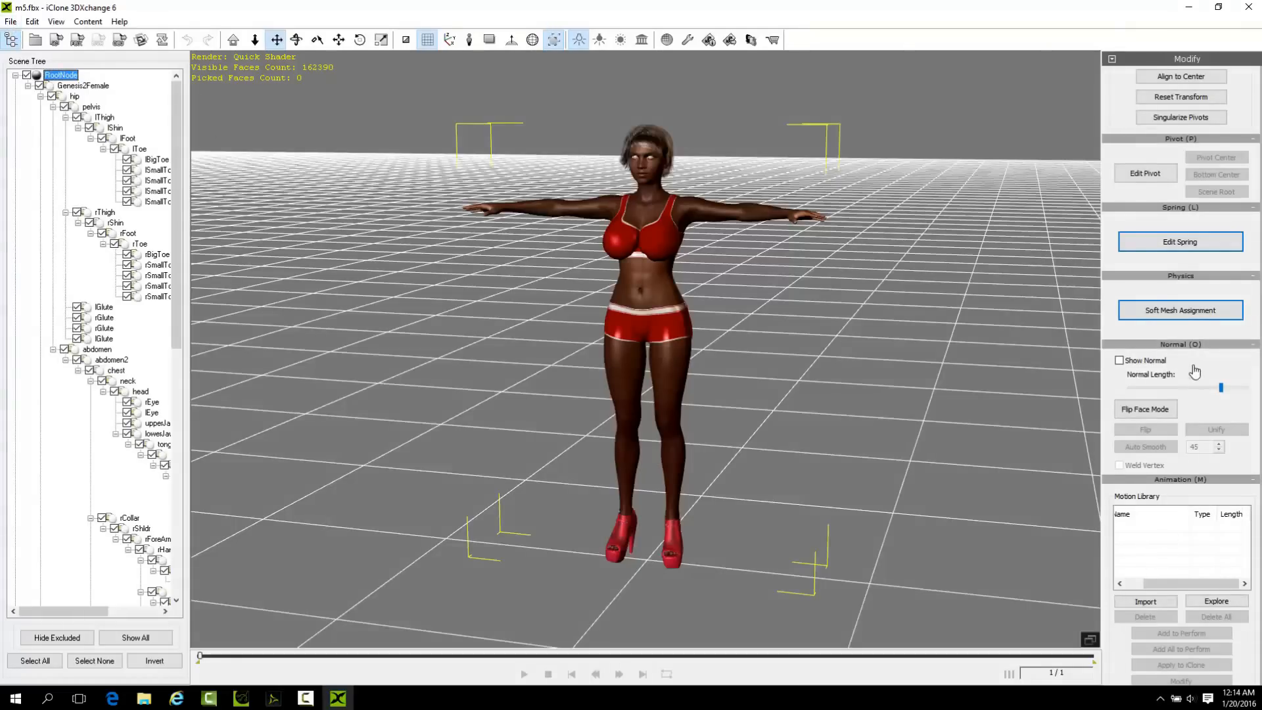
Try converting the imported m5 figure to a non-standard character manually, and discard its characterization data without converting.
scroll(1195, 385, "down", 3)
key("super+Down")
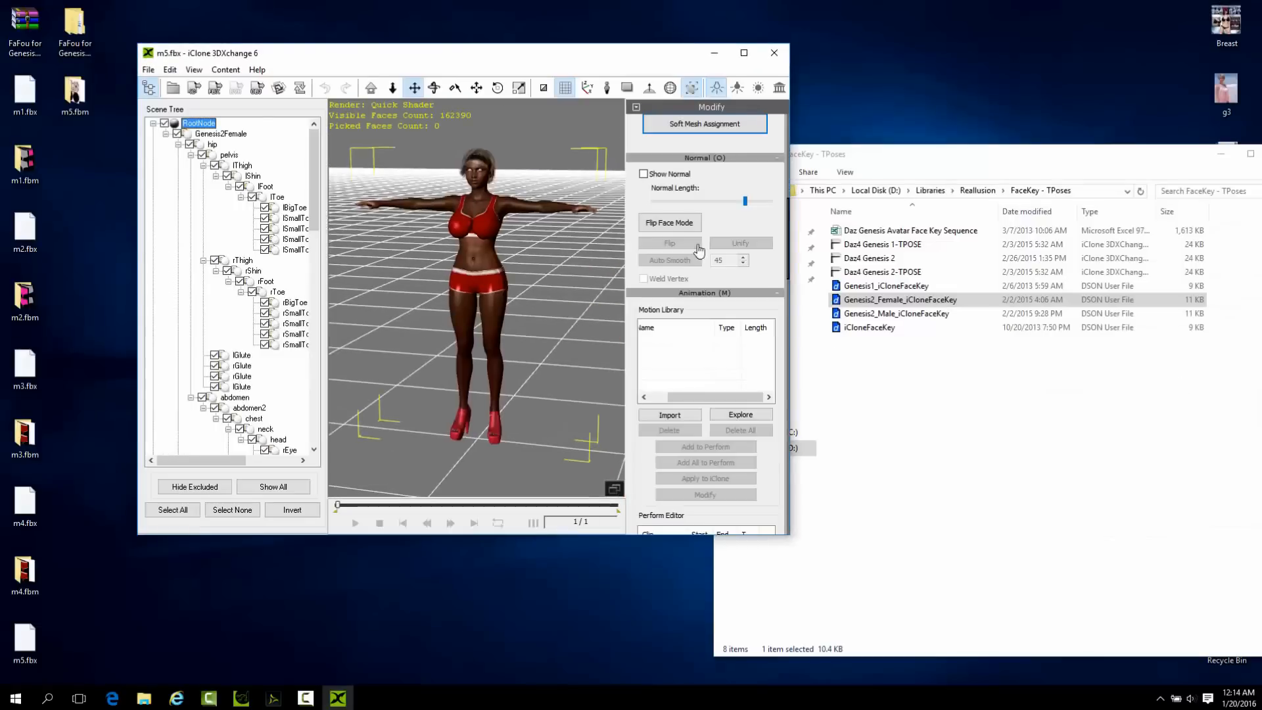
double_click(747, 54)
scroll(1231, 437, "down", 5)
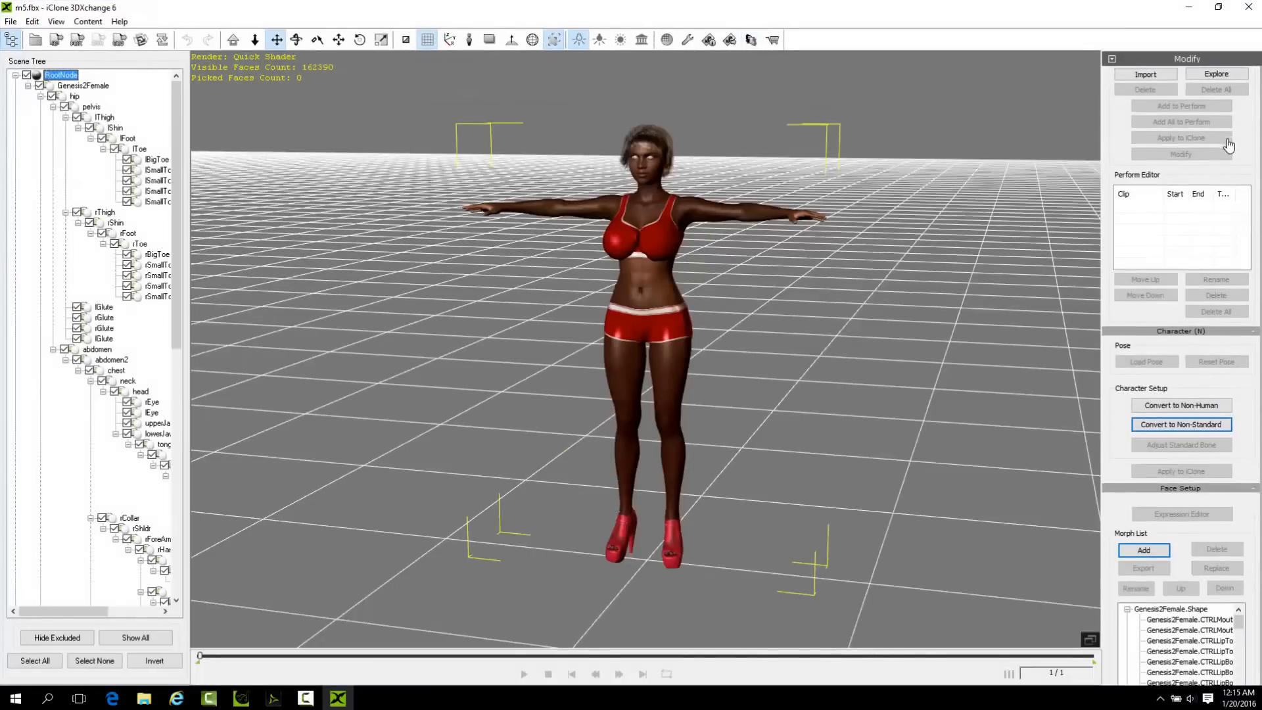
scroll(1218, 375, "down", 5)
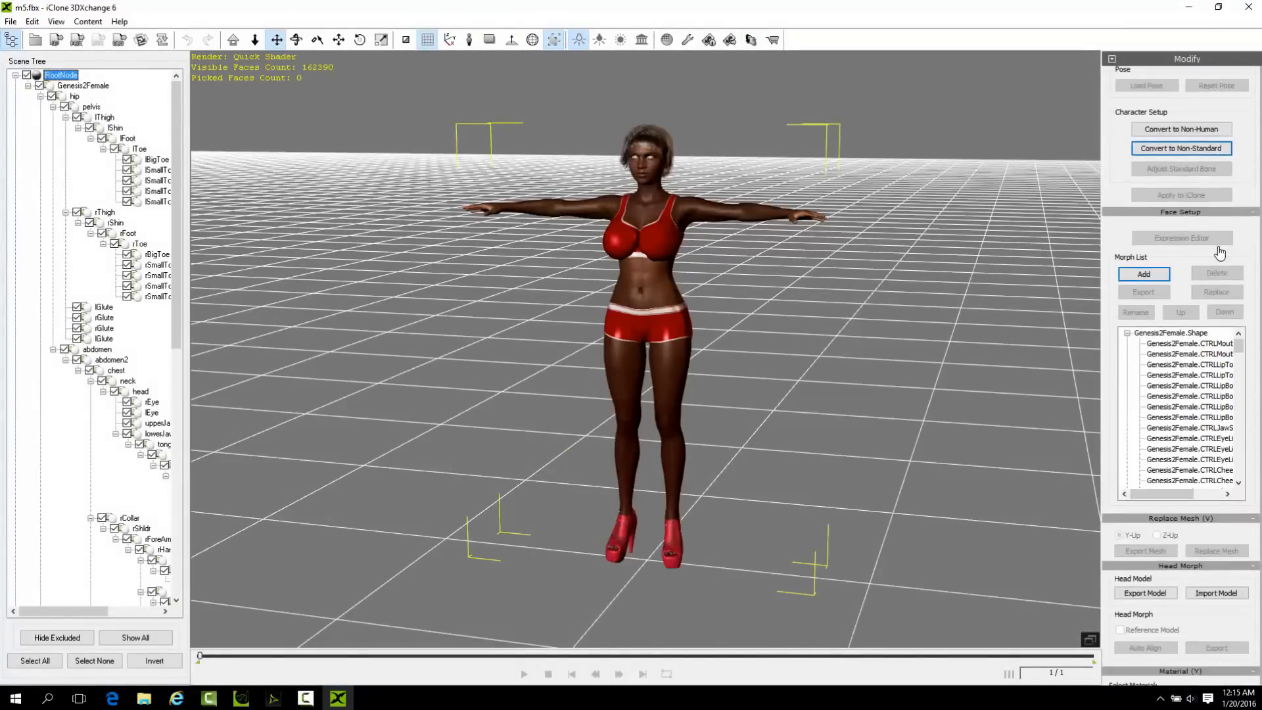
scroll(1213, 296, "up", 2)
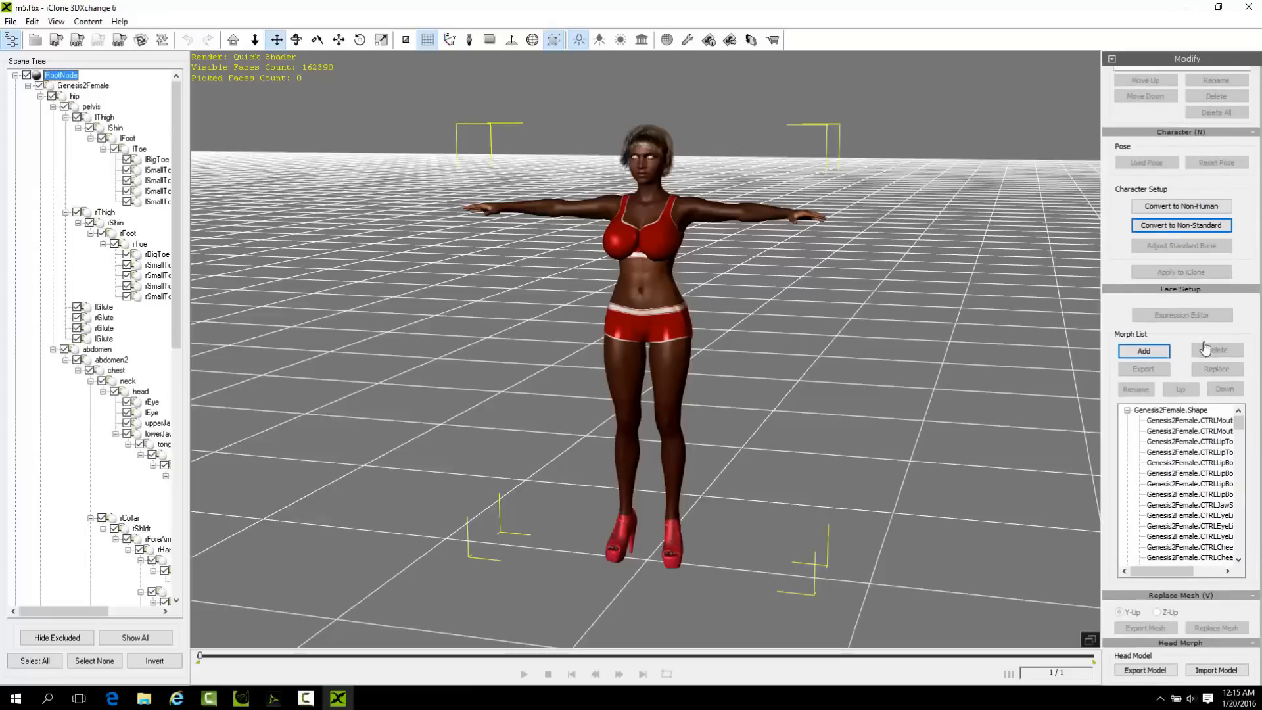
left_click(1184, 227)
left_click(702, 385)
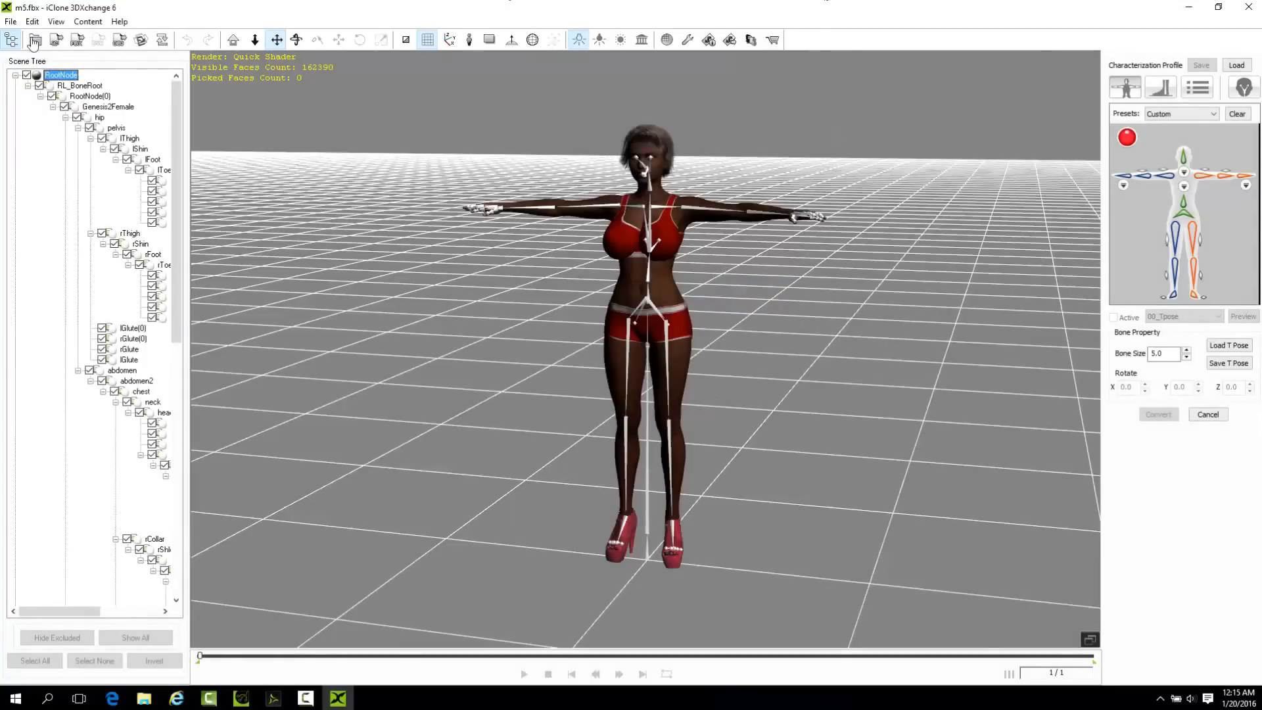
left_click(10, 22)
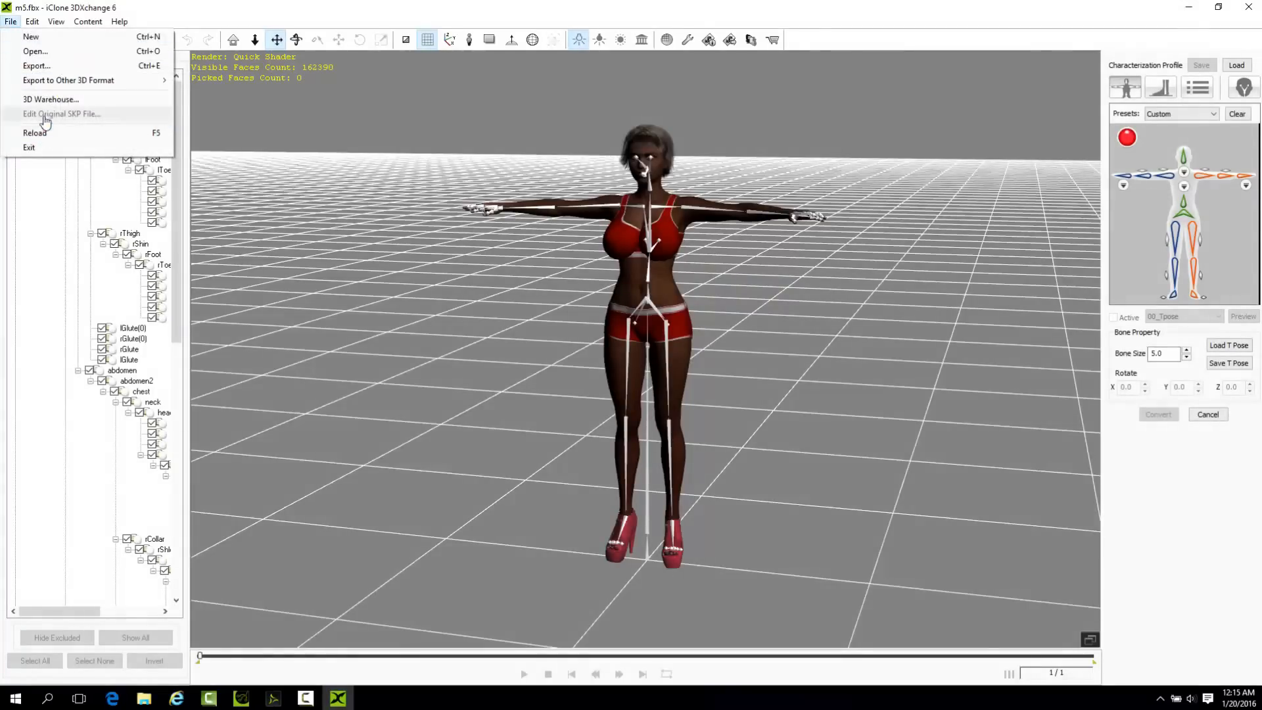
left_click(46, 51)
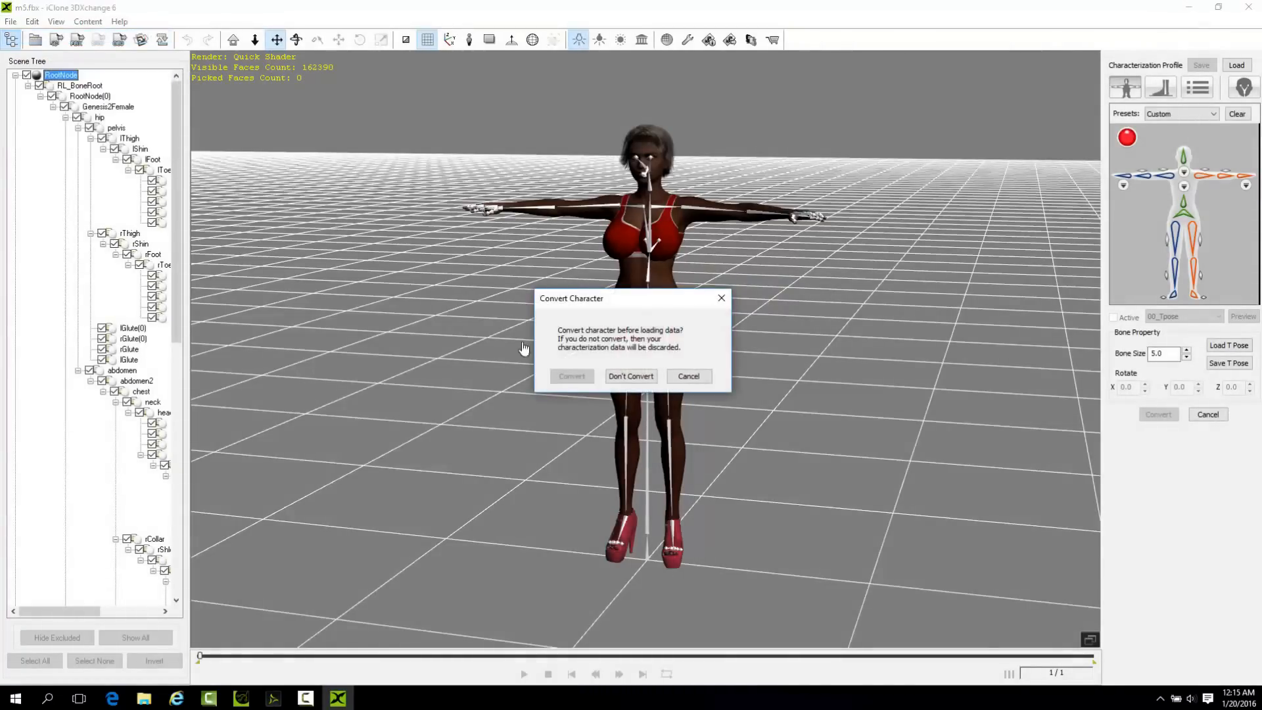
left_click(631, 376)
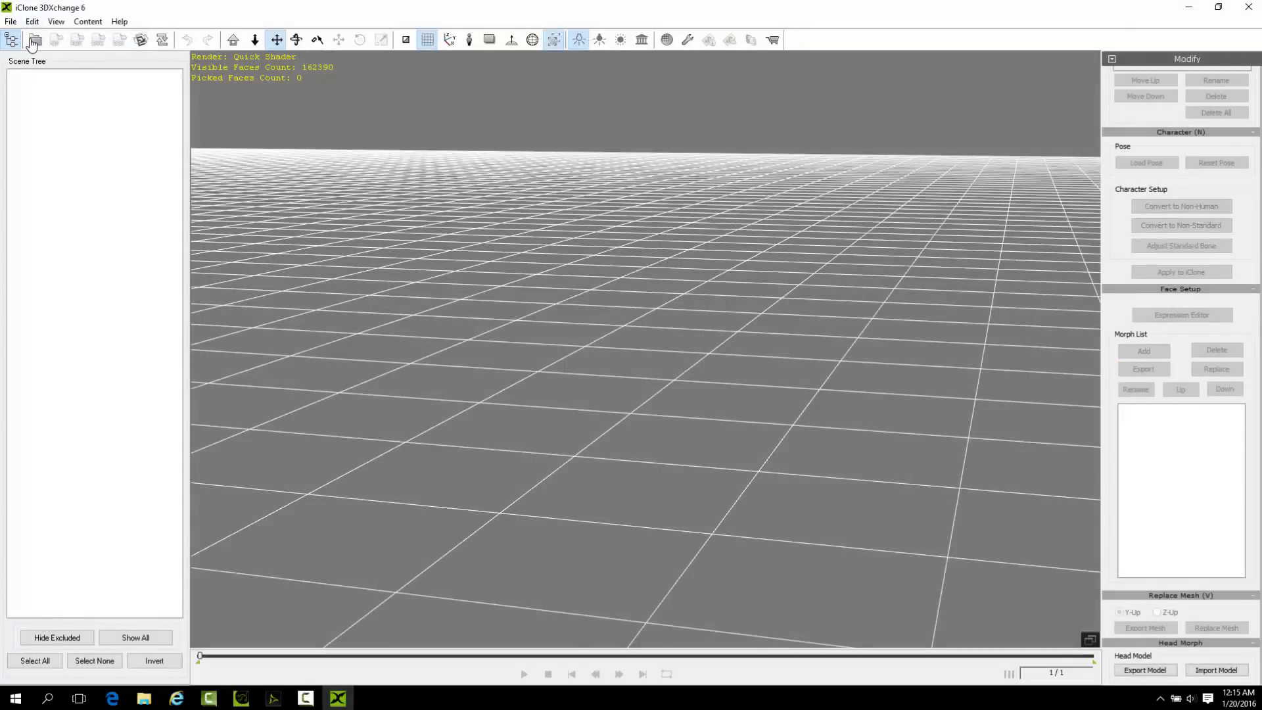
Open m5.fbx from the Desktop with Import Animation enabled and accept the automatic Daz4Genesis2 conversion to a non-standard talking character.
left_click(33, 41)
scroll(667, 394, "down", 2)
left_click(697, 394)
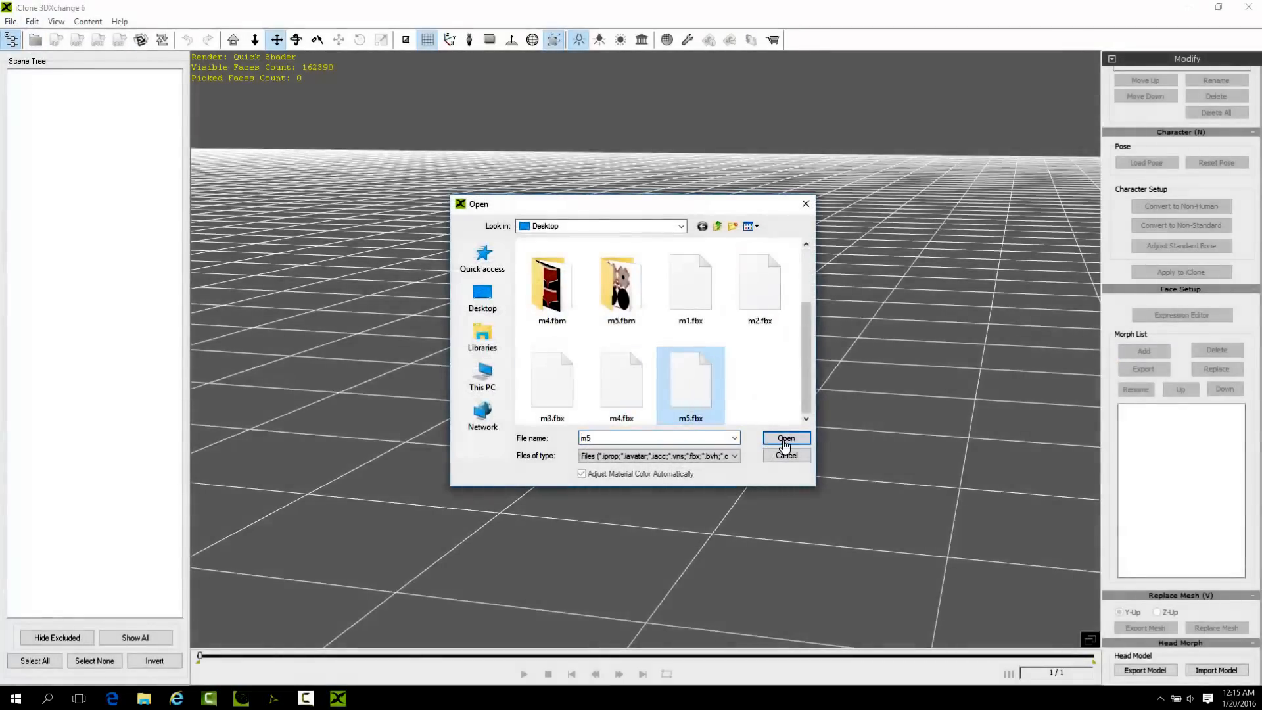
left_click(784, 439)
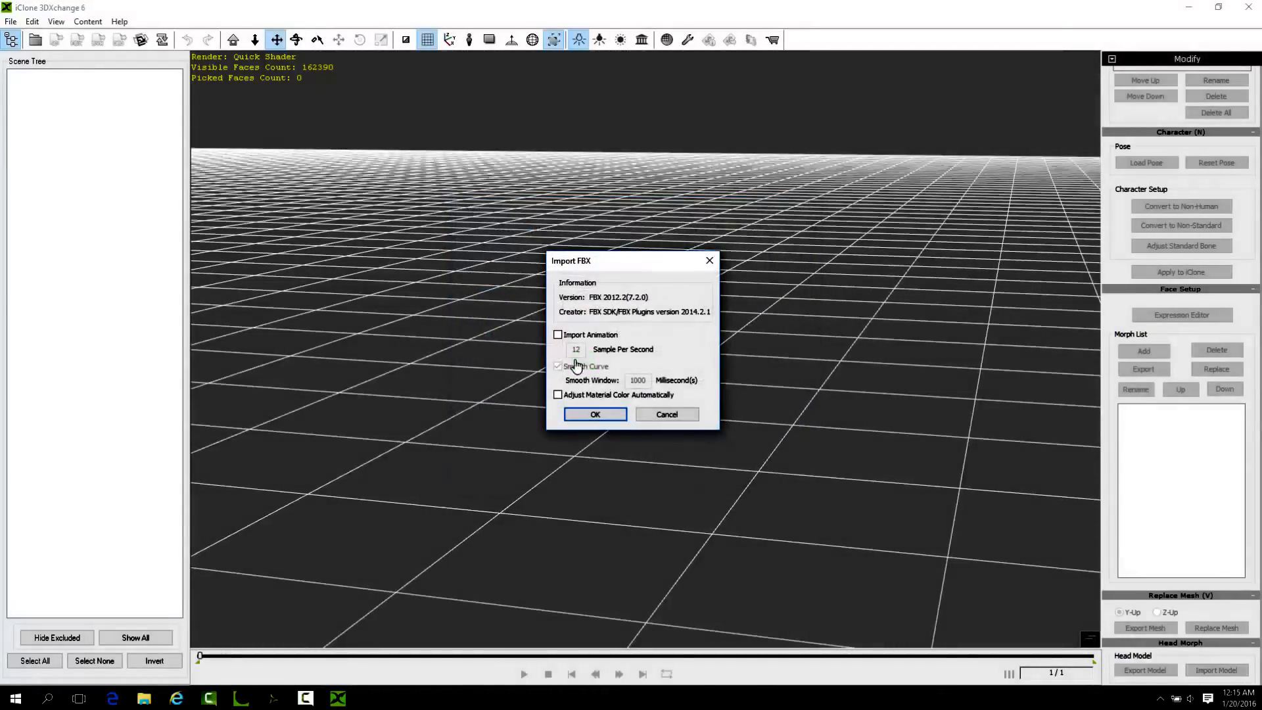
left_click(557, 334)
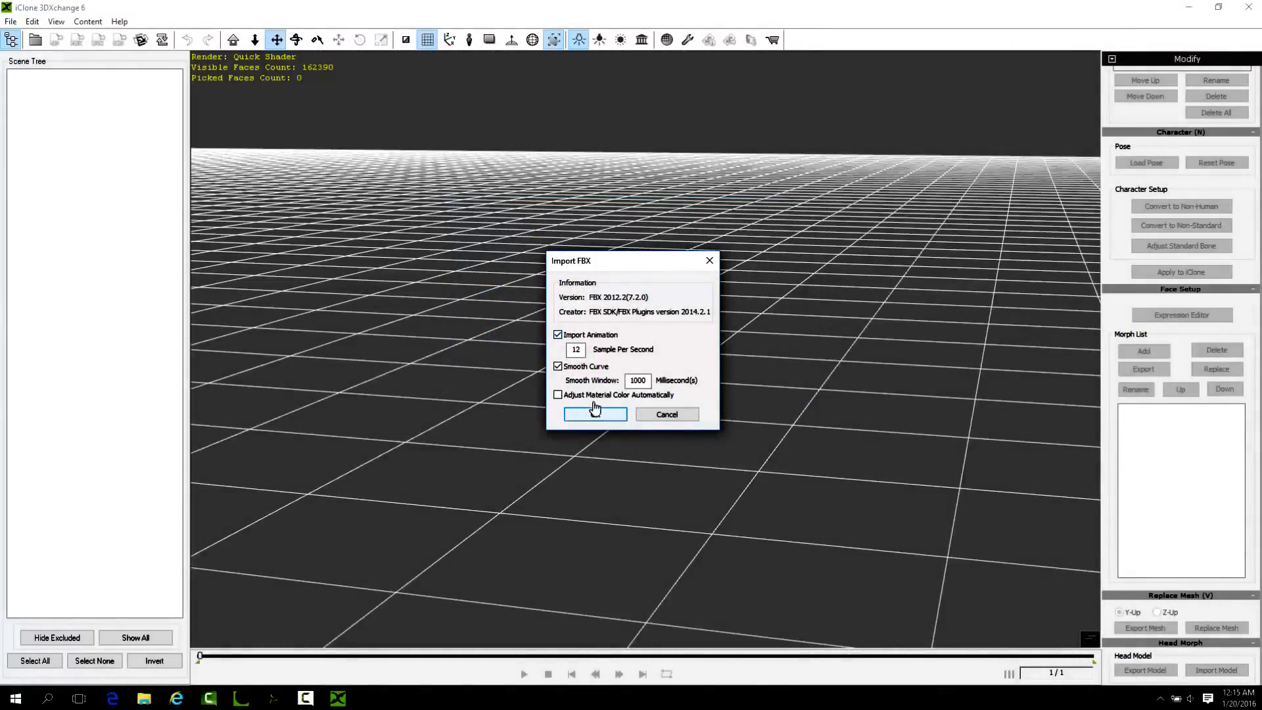
left_click(594, 414)
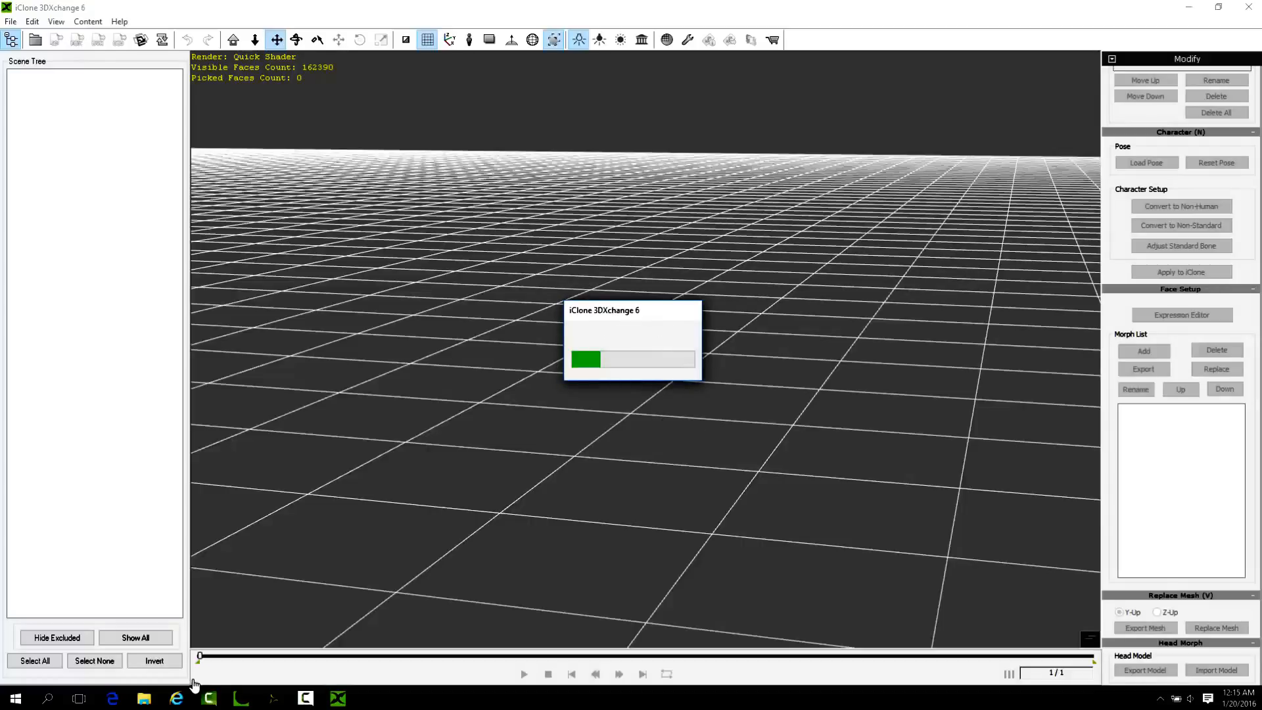
mouse_move(343, 704)
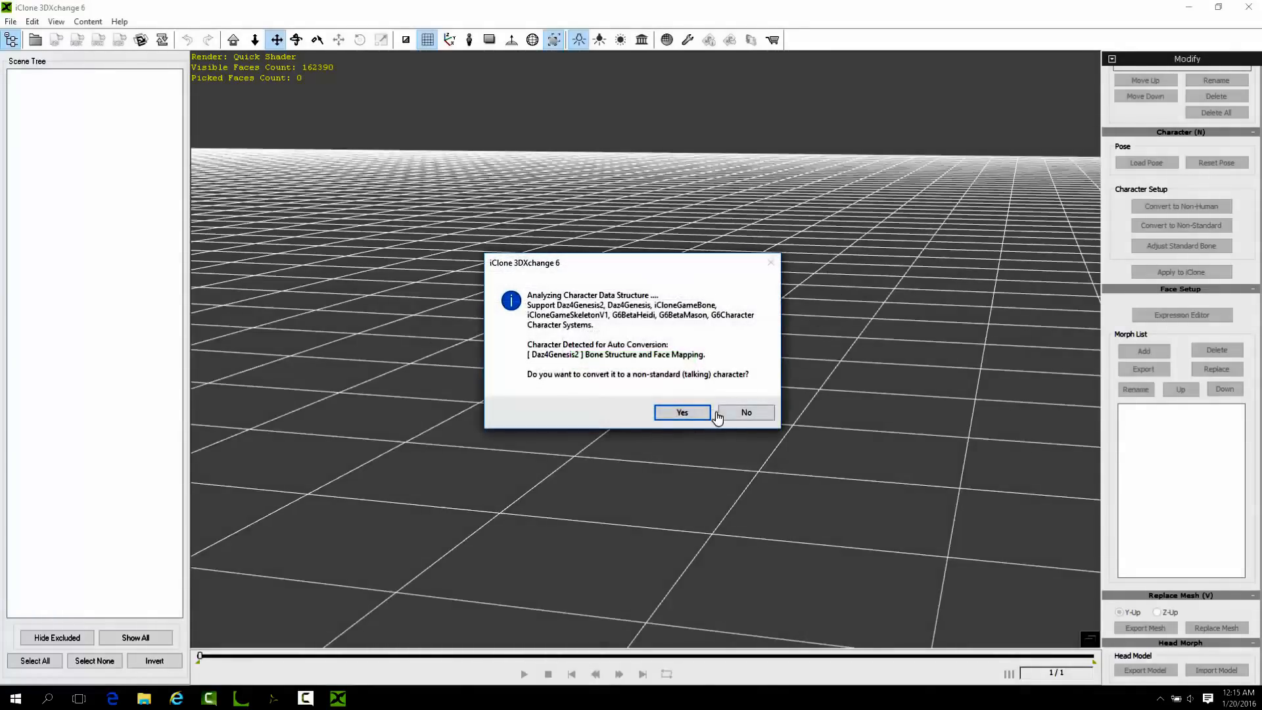
left_click(682, 415)
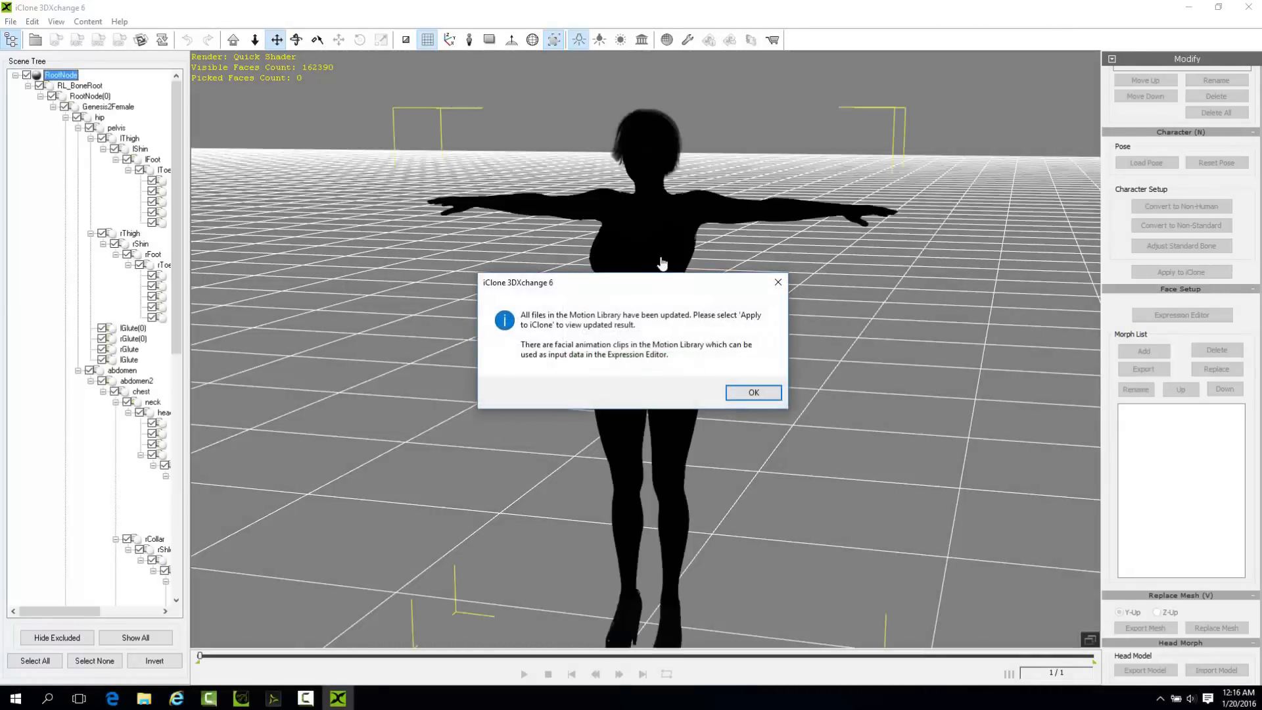
left_click(754, 392)
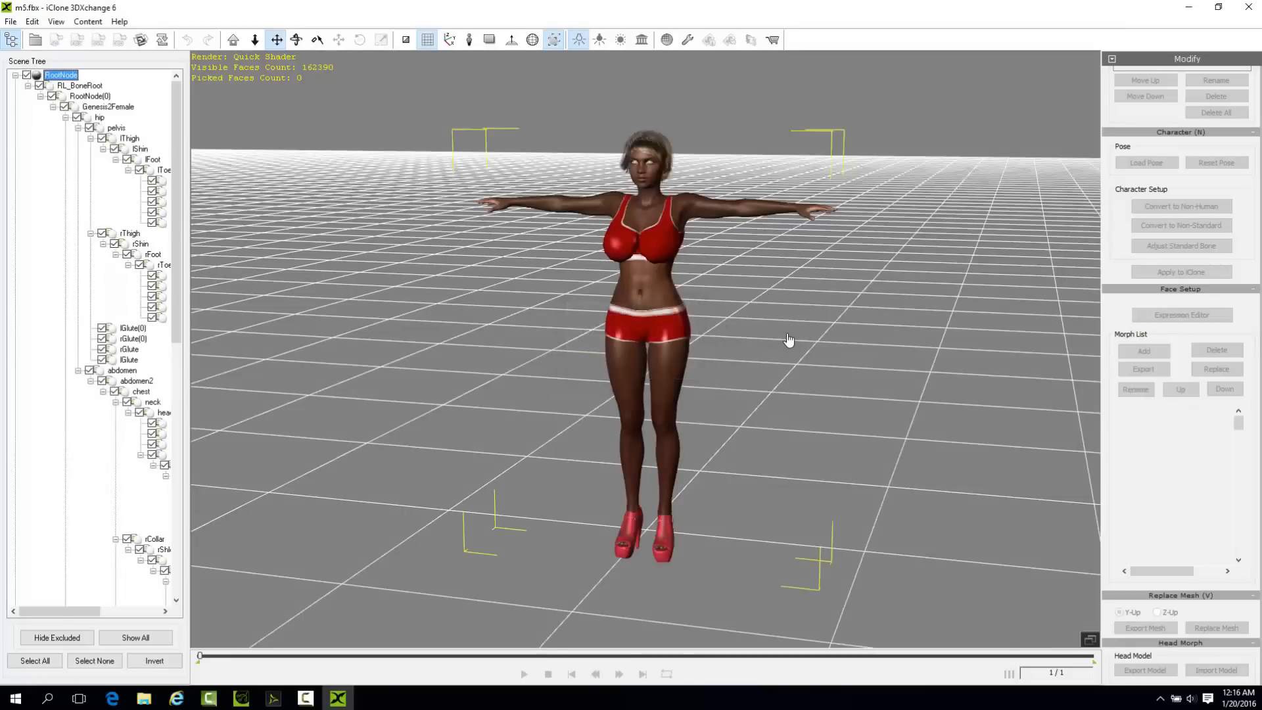
Open the Expression Editor for the converted figure and preview the Tilt Right and Tilt Left head poses.
mouse_move(789, 341)
right_mouse_down()
mouse_move(558, 333)
mouse_move(780, 338)
right_mouse_up()
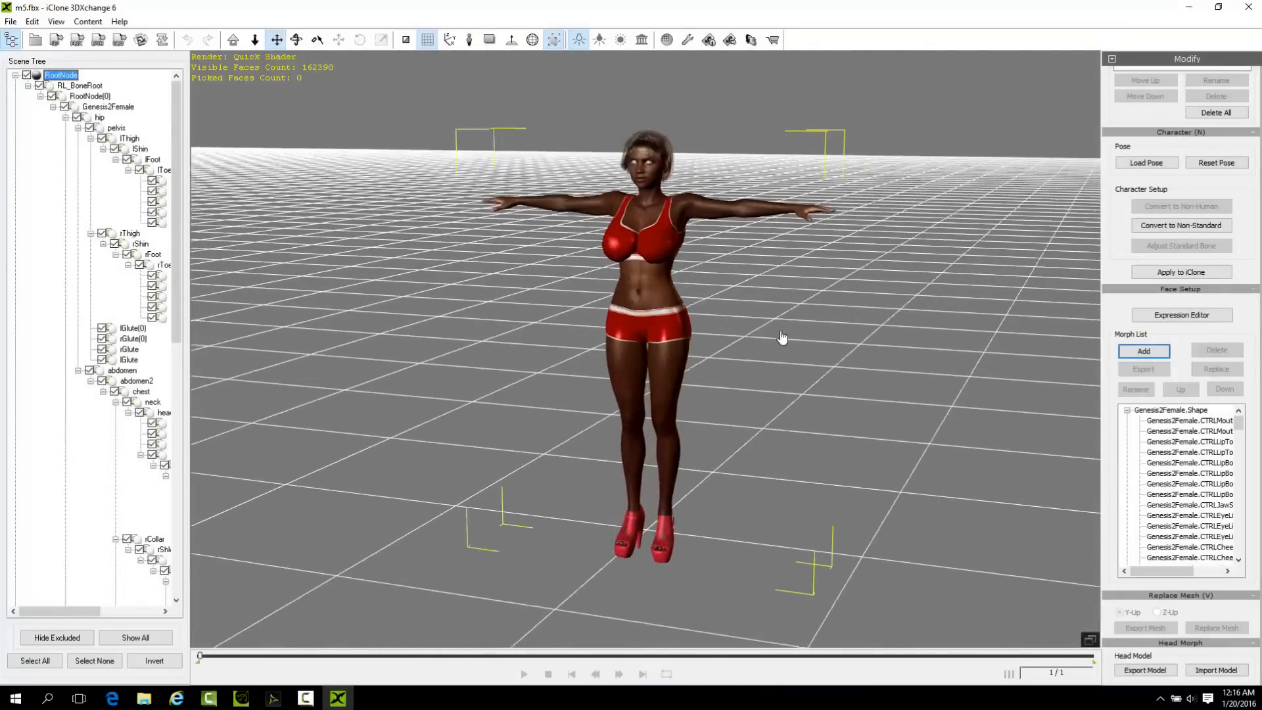
left_click(1181, 316)
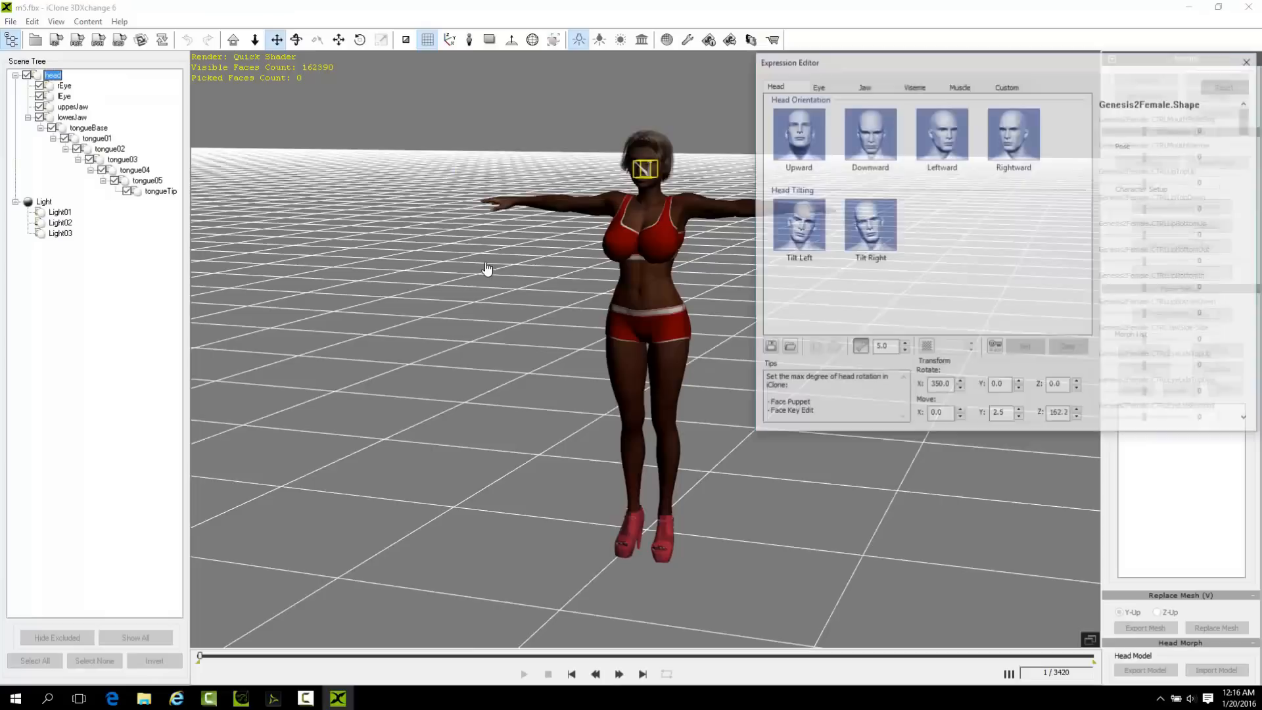
left_click(871, 223)
left_click(813, 225)
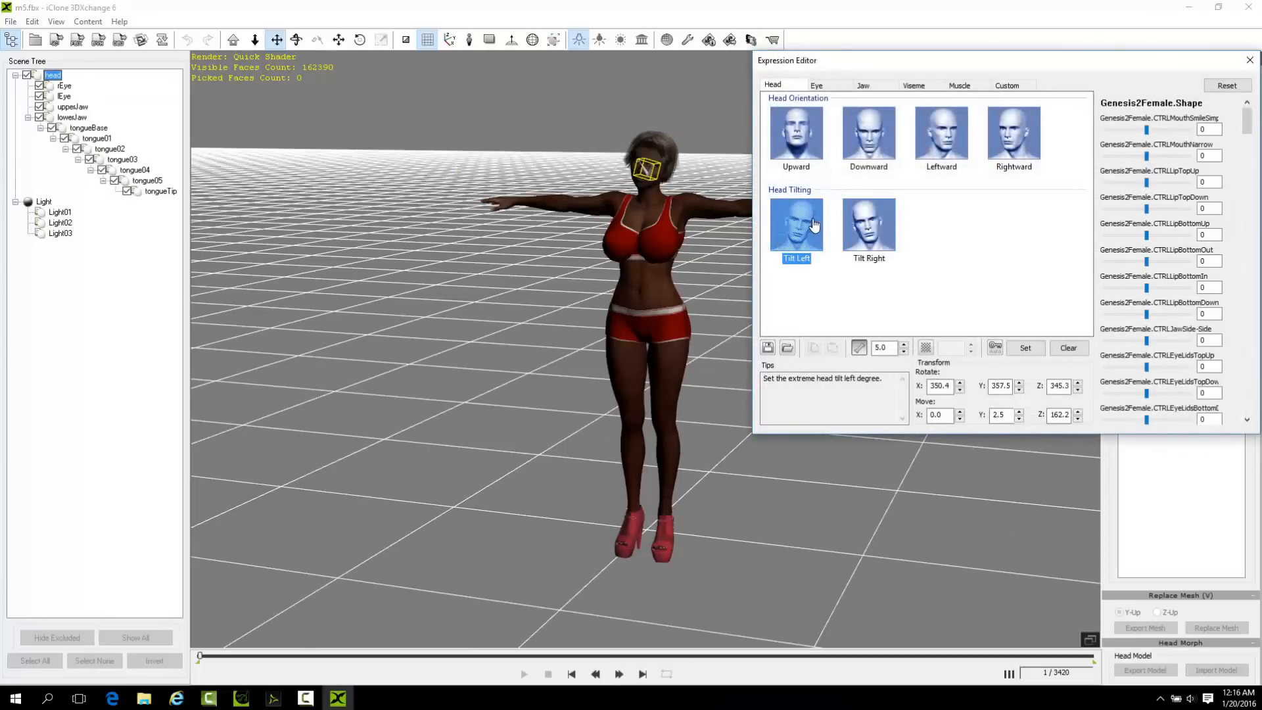
Preview the S.Z viseme in a close-up of the character's face.
left_click(863, 87)
left_click(908, 87)
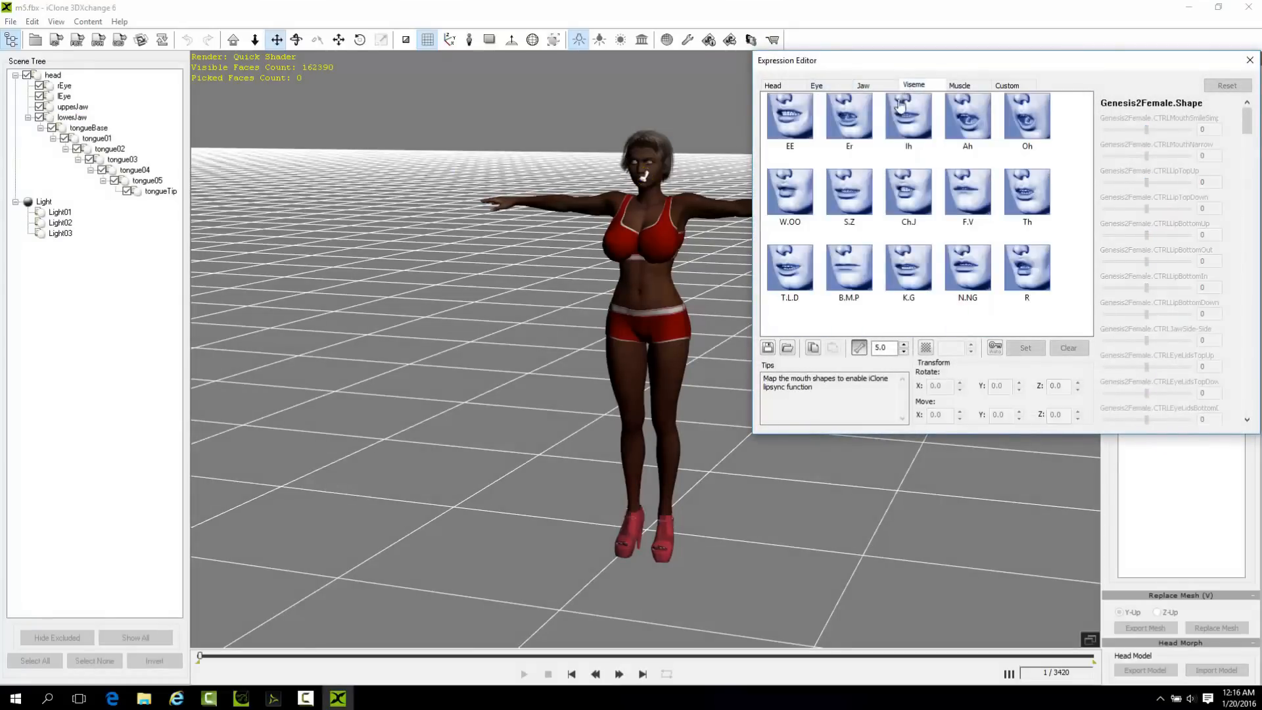
left_click(835, 186)
scroll(629, 362, "up", 4)
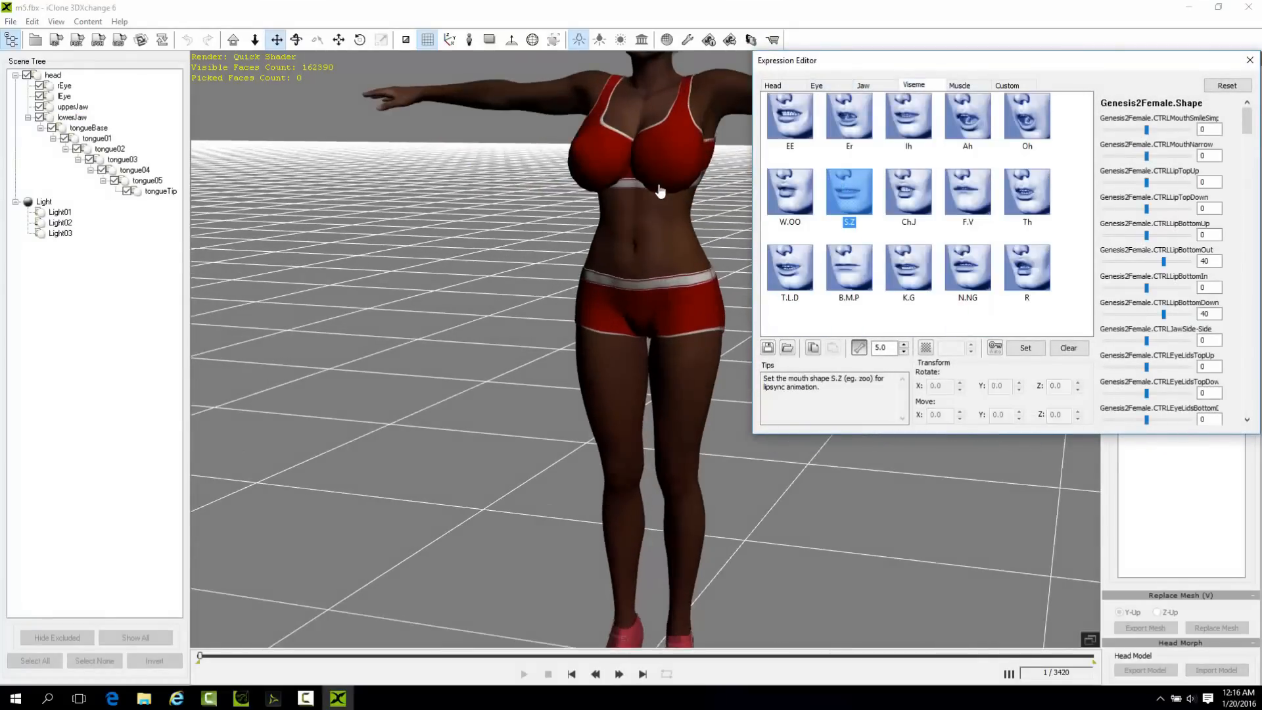
scroll(671, 304, "up", 3)
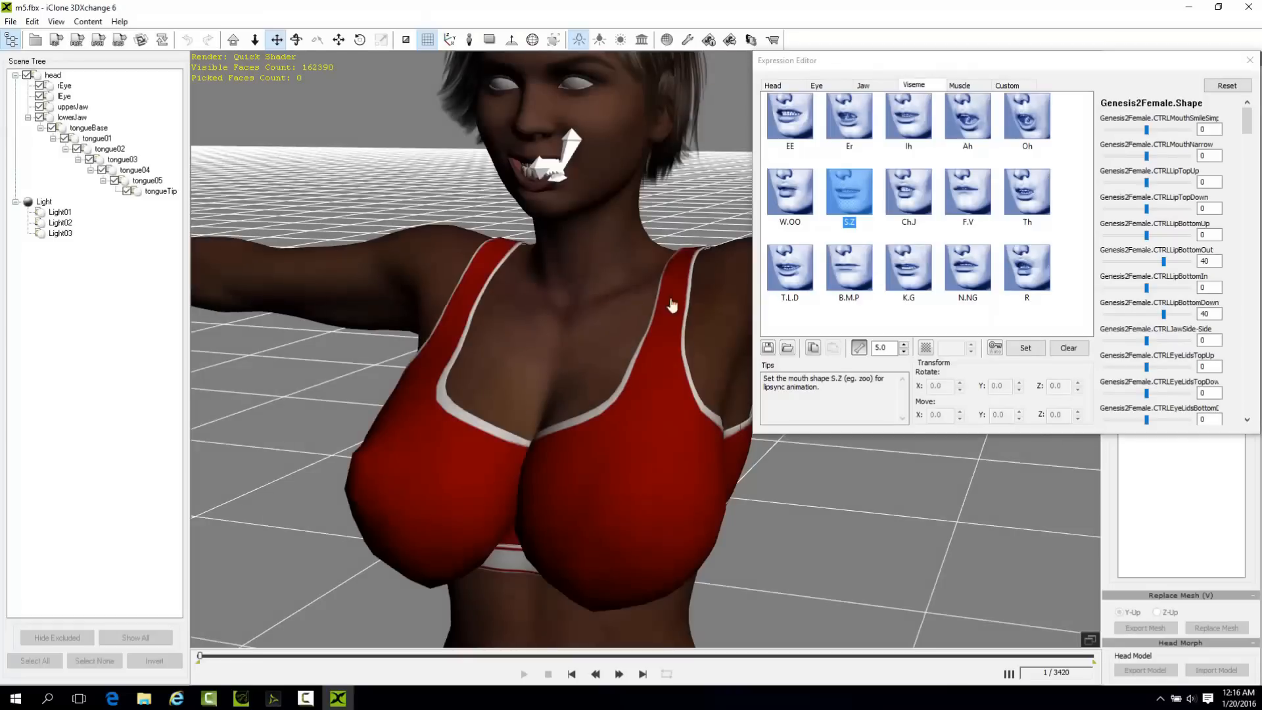
Set the head.VSMUW morph of the Ch.J viseme to 50 and check the mouth shape from several sides.
left_click(911, 195)
right_click_drag(581, 268, 542, 224)
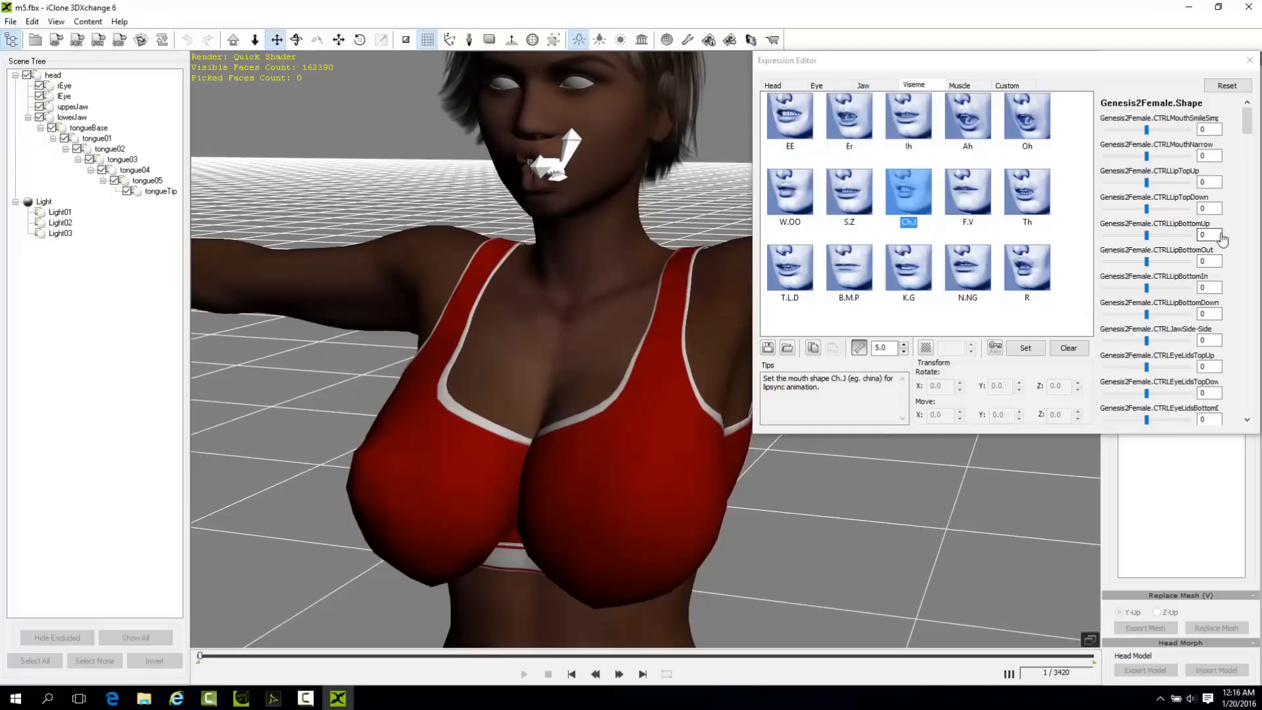
left_click_drag(1247, 120, 1247, 273)
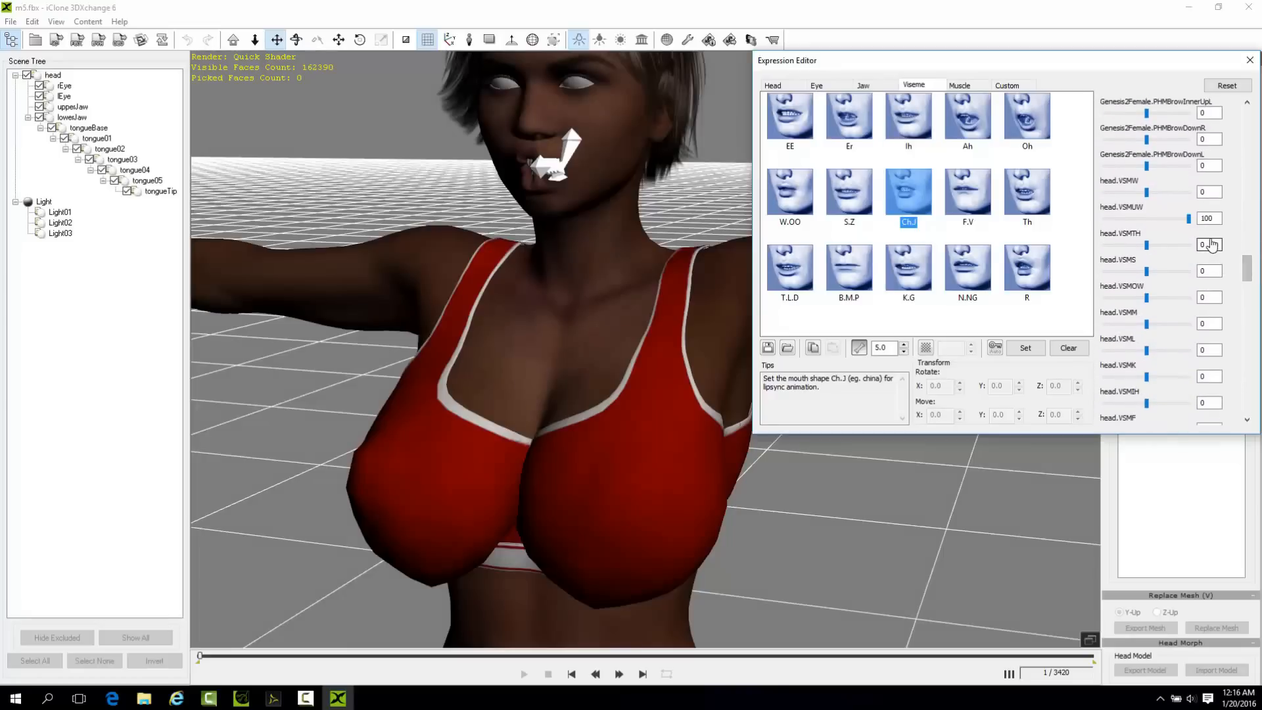
left_click_drag(1189, 222, 1158, 224)
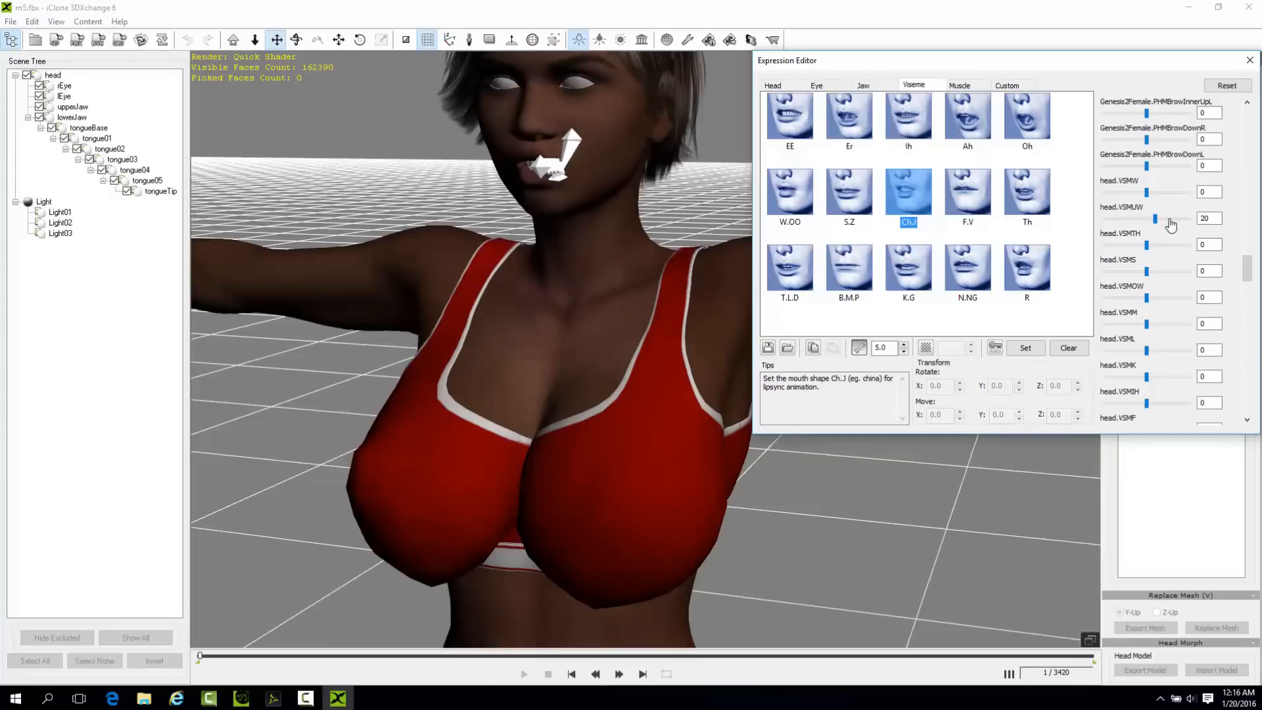
right_click_drag(622, 170, 1171, 190)
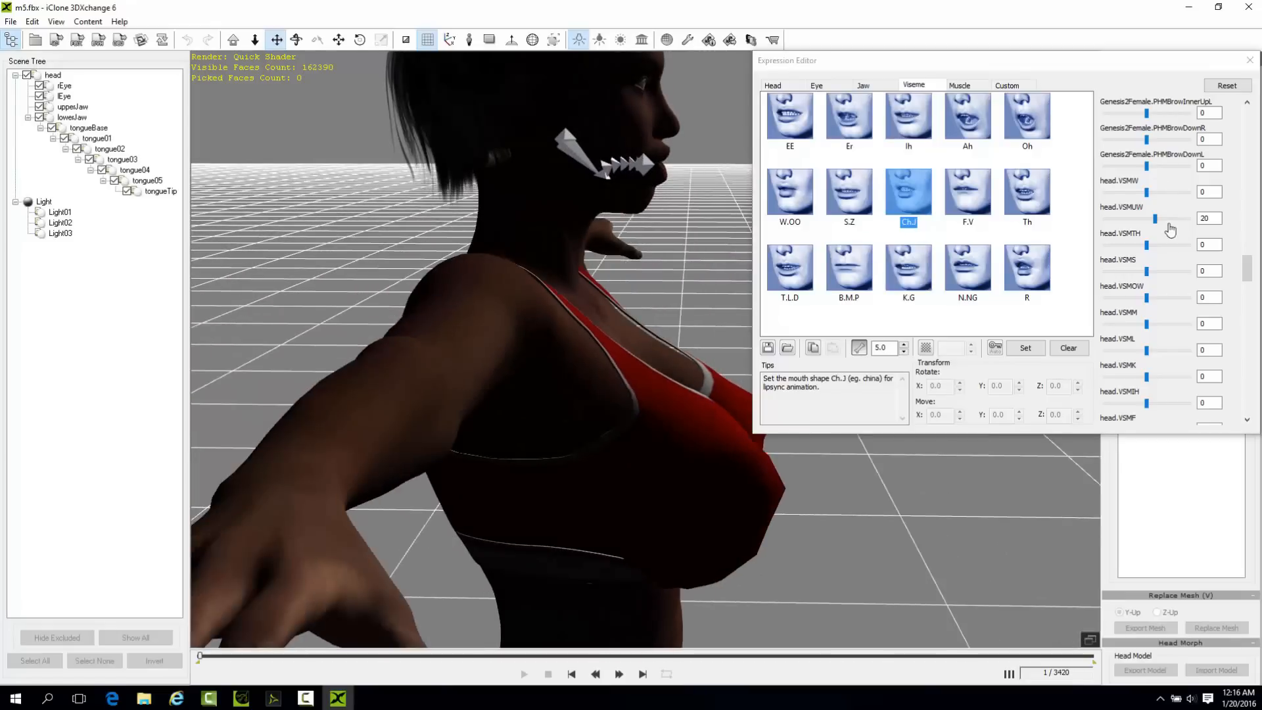
mouse_move(1158, 223)
left_mouse_down()
mouse_move(1227, 230)
mouse_move(1169, 227)
left_mouse_up()
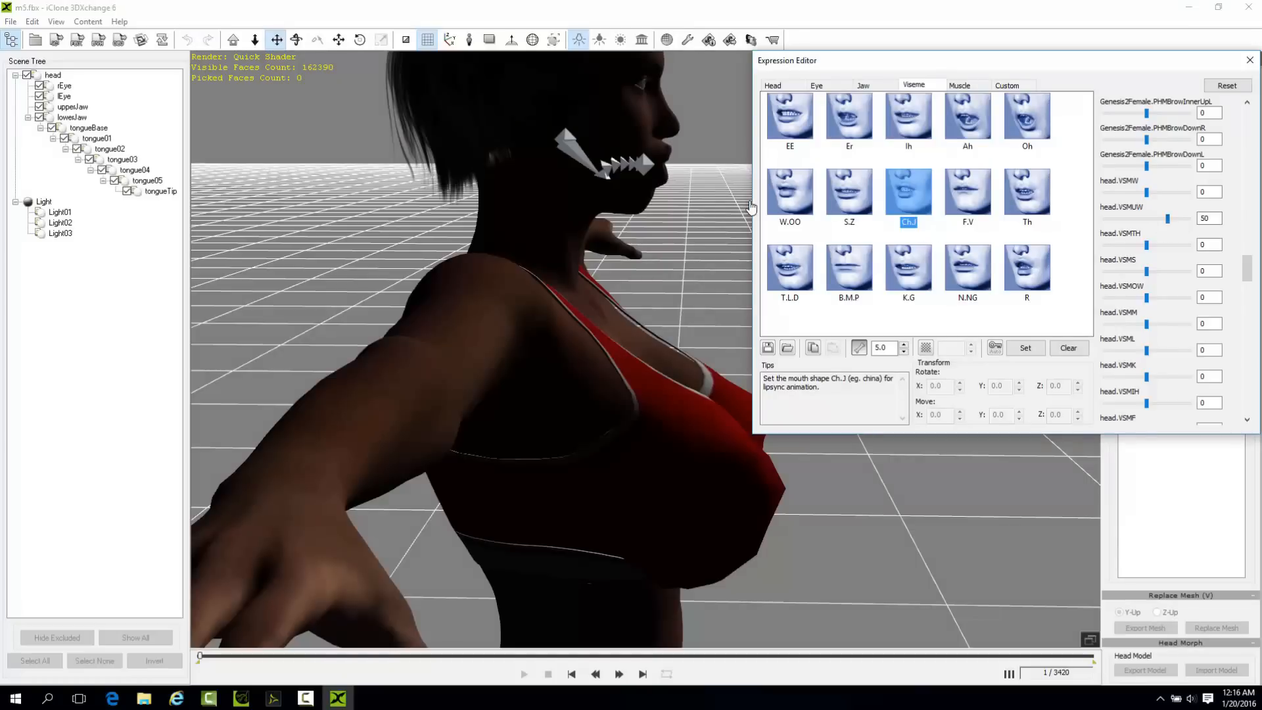
right_click_drag(572, 222, 304, 228)
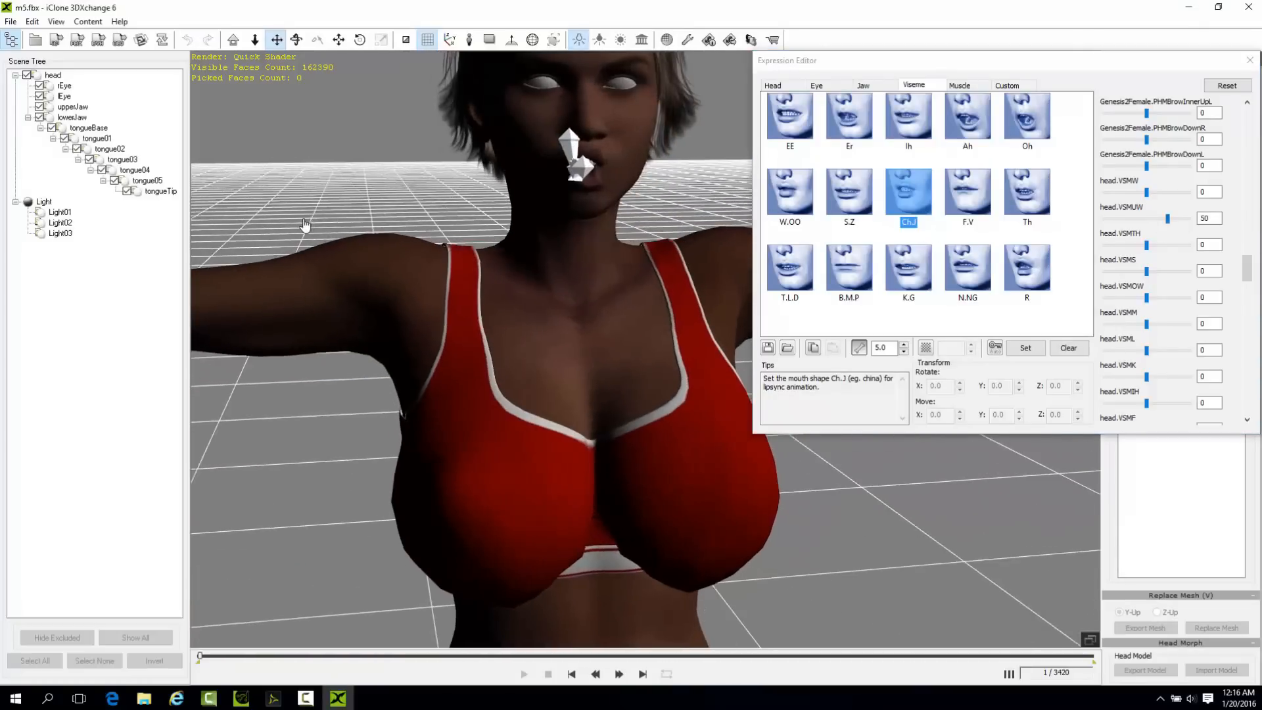
right_click_drag(549, 217, 712, 198)
scroll(663, 181, "down", 5)
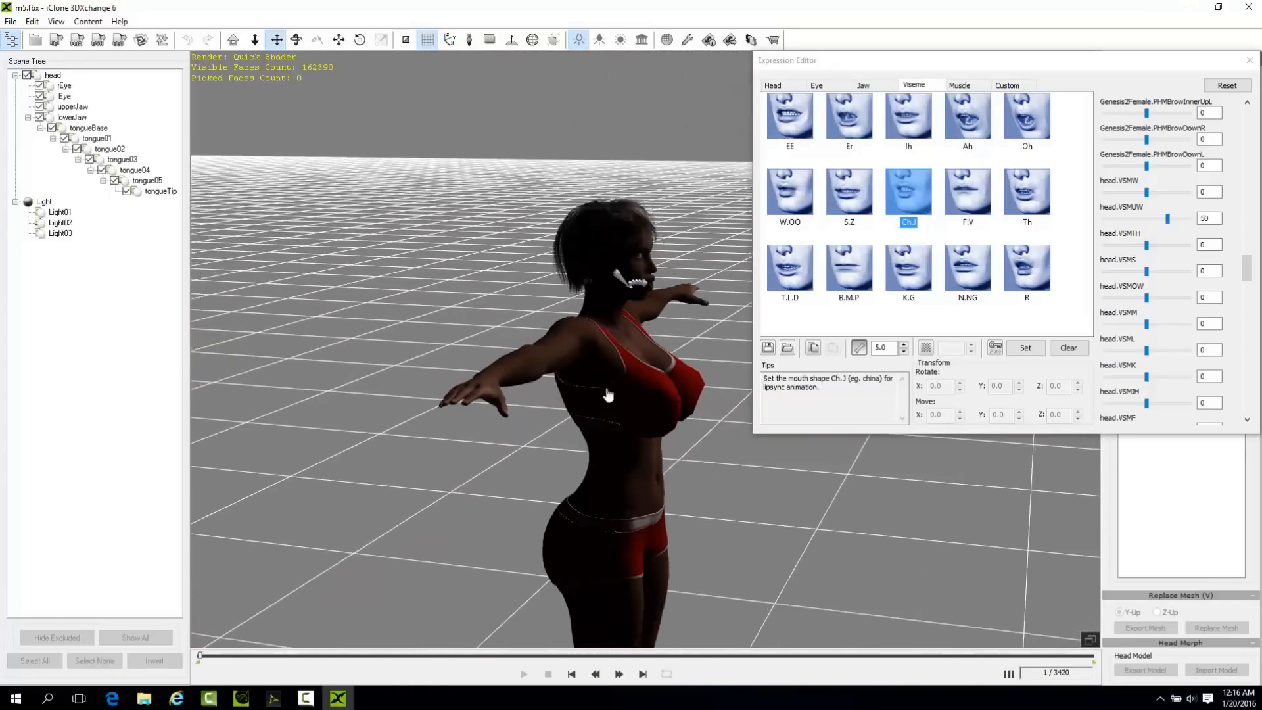
right_click_drag(676, 395, 334, 439)
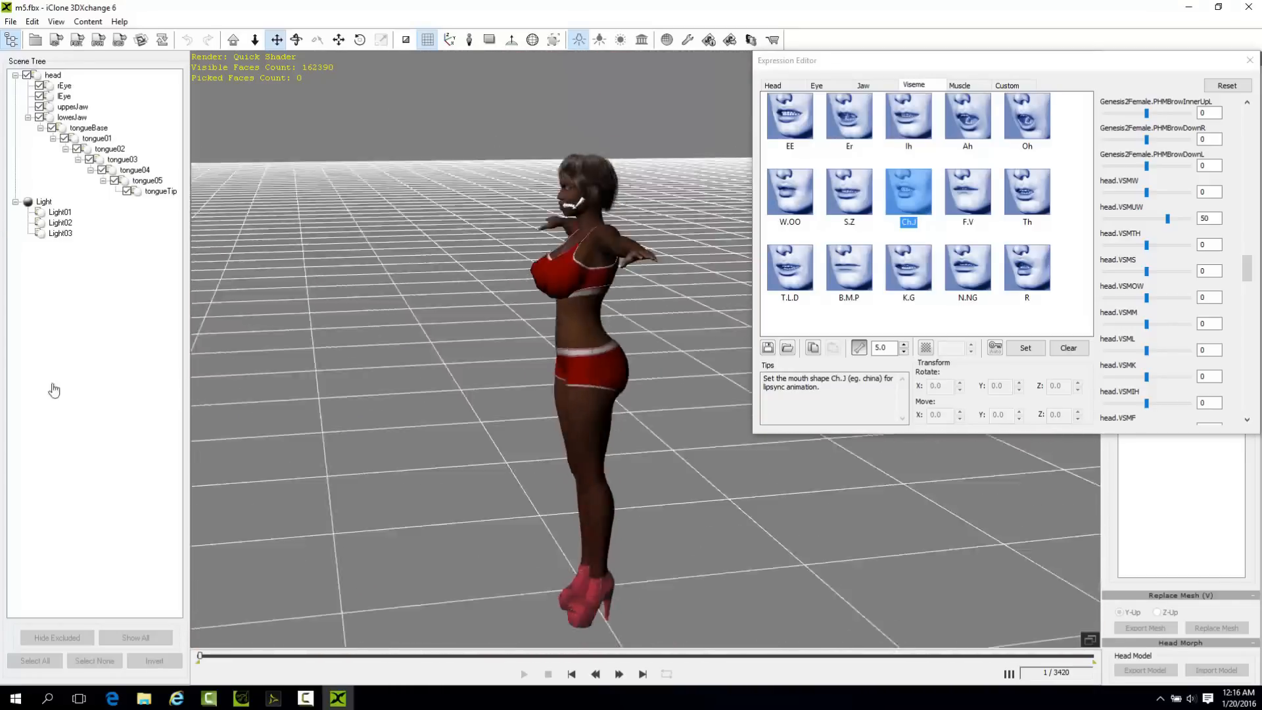